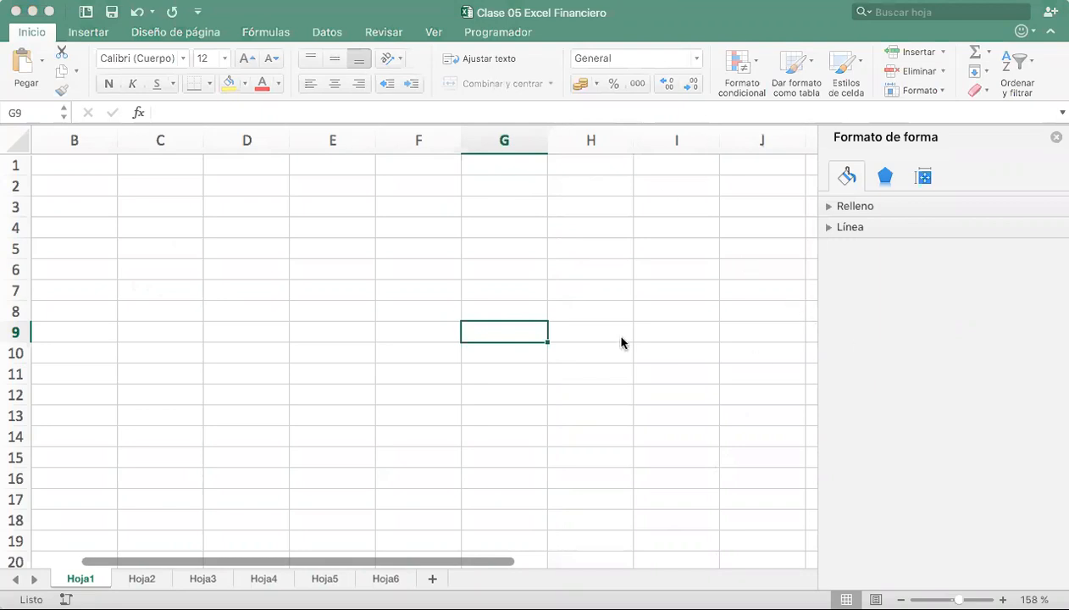
Label cell C4 "Fechas" and the cell below it, C5, "Flujos"
{"action": "left_click", "coordinate": [148, 228]}
{"action": "left_click", "coordinate": [148, 228]}
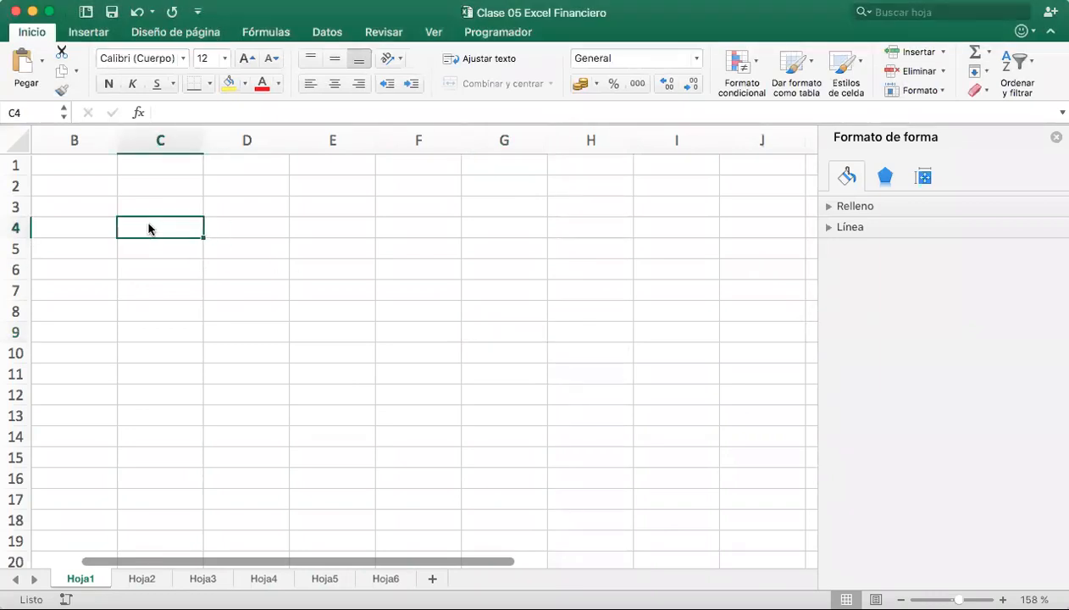
{"action": "type", "text": "Fechas"}
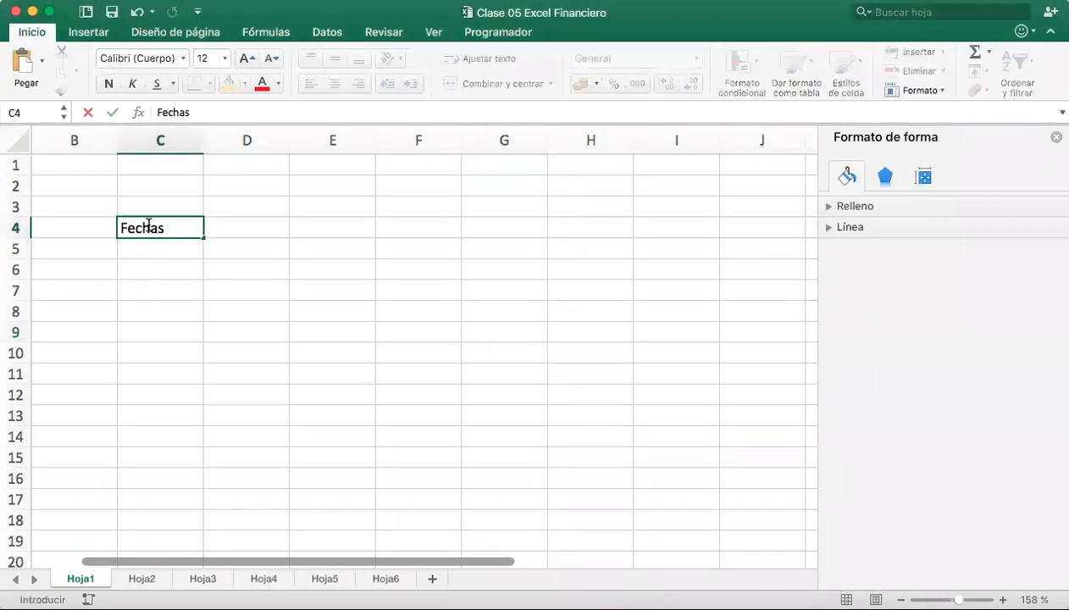
{"action": "left_click", "coordinate": [174, 264]}
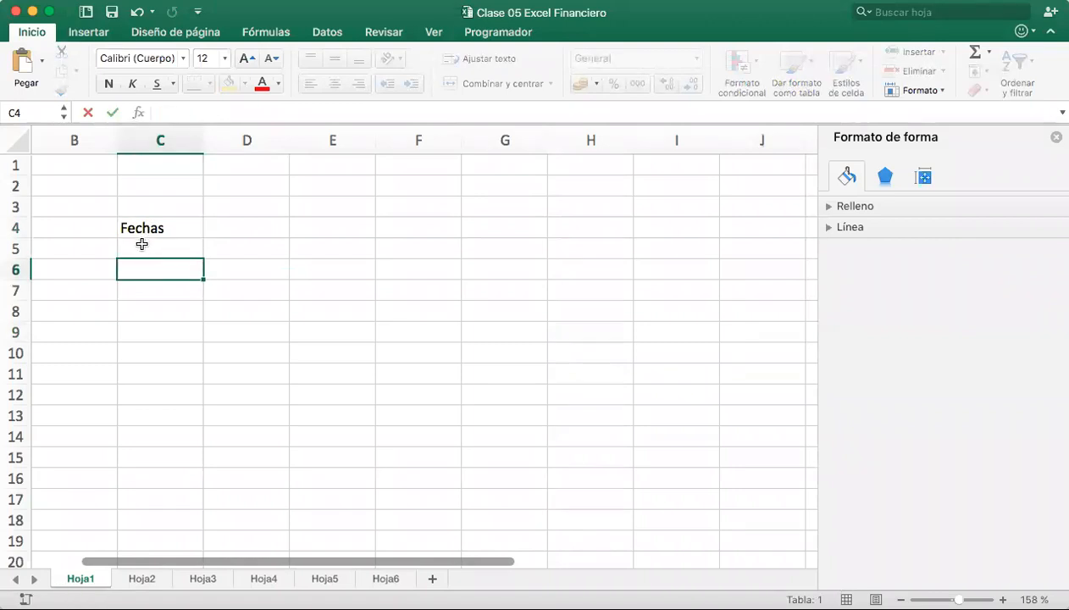
{"action": "left_click", "coordinate": [163, 243]}
{"action": "type", "text": "Flujos"}
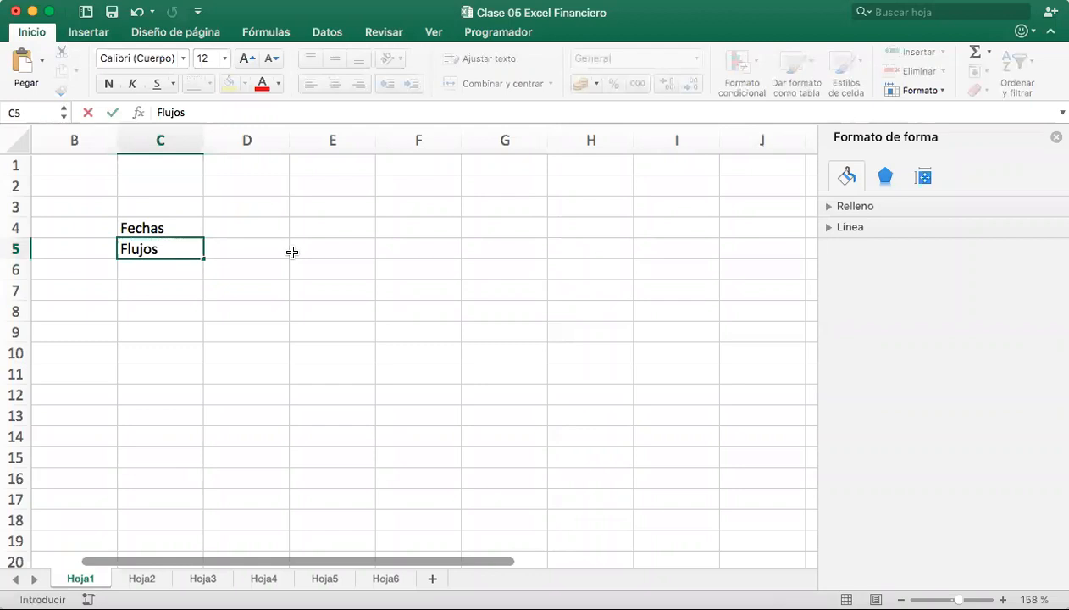
{"action": "left_click", "coordinate": [292, 252]}
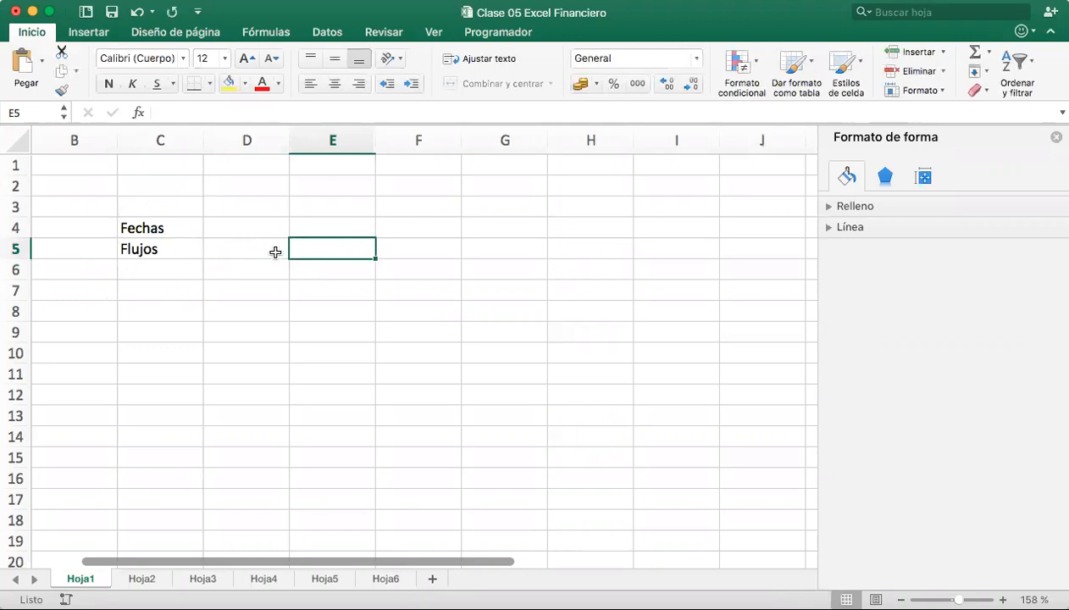
Enter the dates 01/05/2016 in E4 and 11/10/2016 in F4 of the Fechas row
{"action": "left_click", "coordinate": [324, 226]}
{"action": "type", "text": "01/05/"}
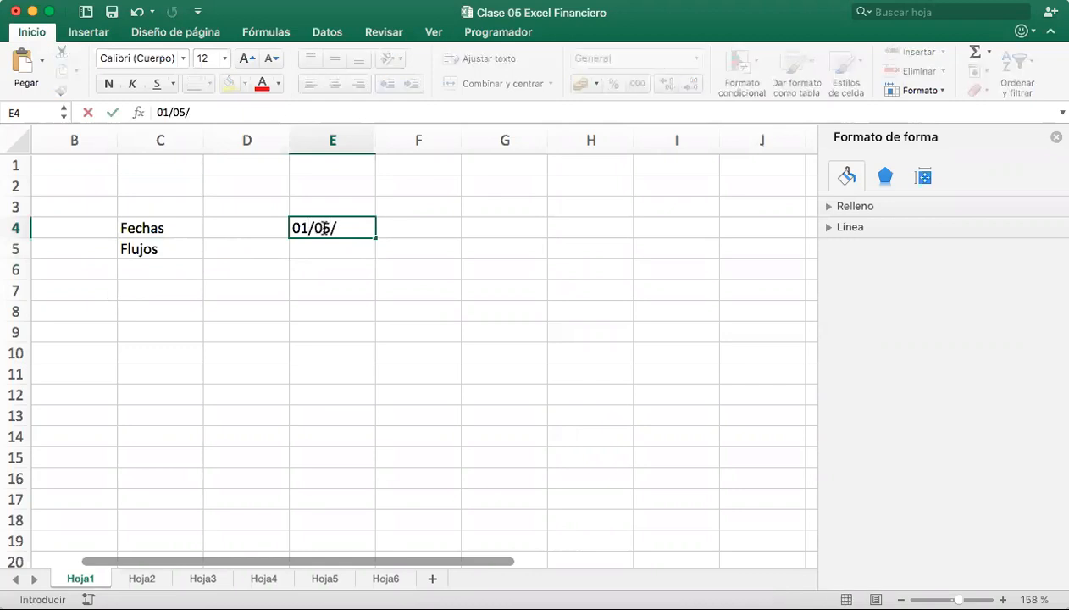
{"action": "type", "text": "2016"}
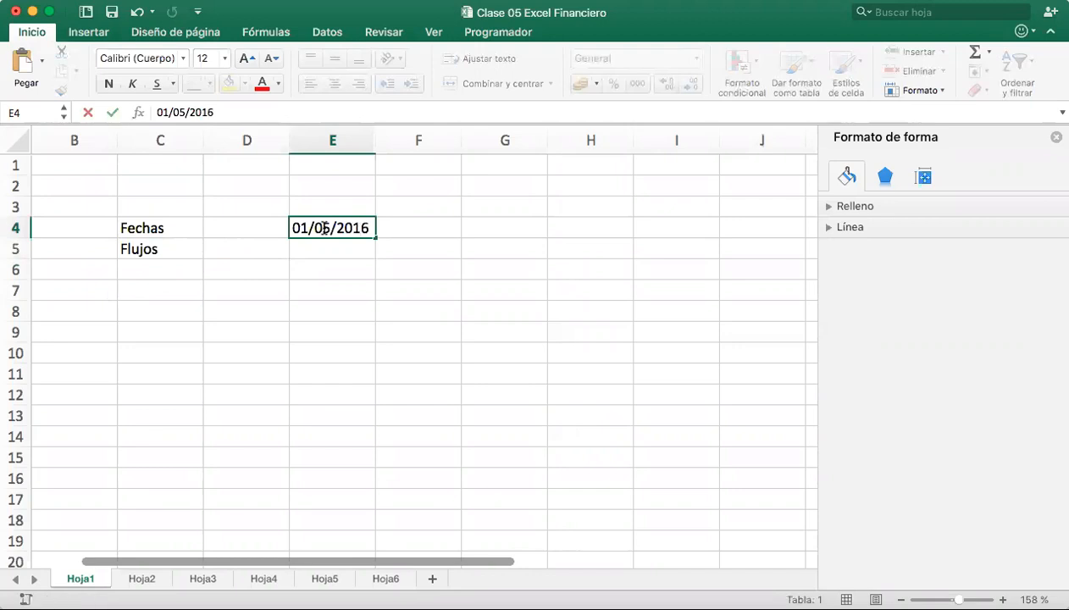
{"action": "key", "text": "Tab"}
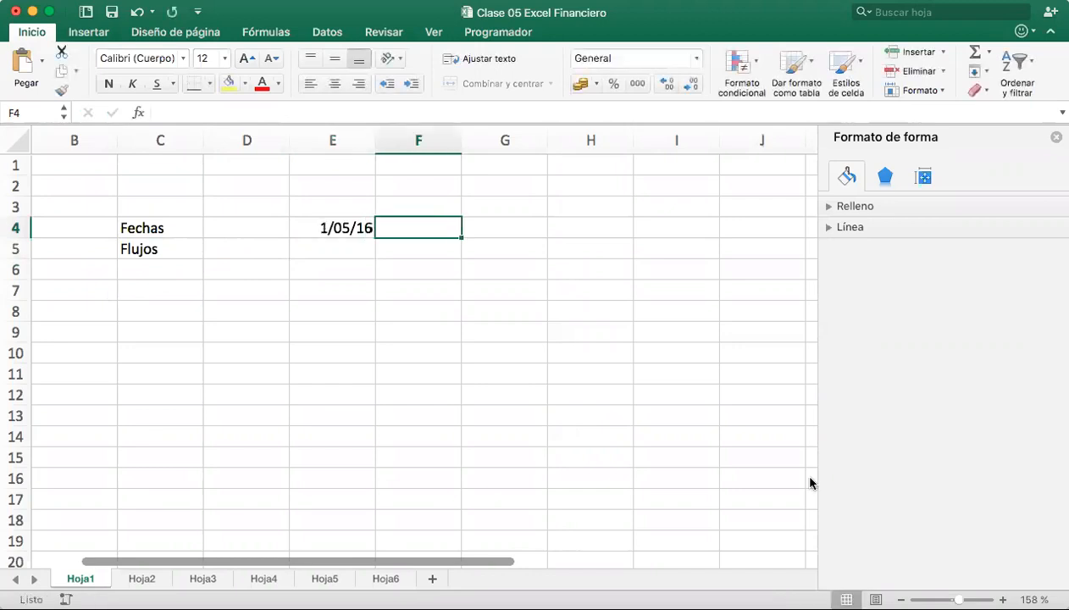
{"action": "type", "text": "/11/"}
{"action": "key", "text": "BackSpace"}
{"action": "key", "text": "BackSpace"}
{"action": "key", "text": "BackSpace"}
{"action": "key", "text": "BackSpace"}
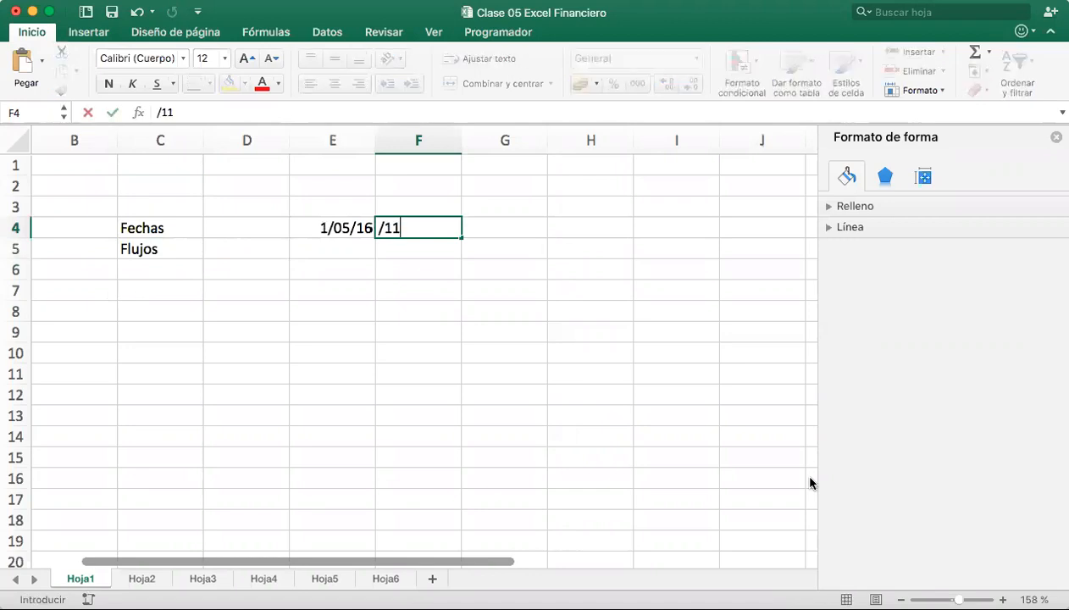
{"action": "type", "text": "11/10/2"}
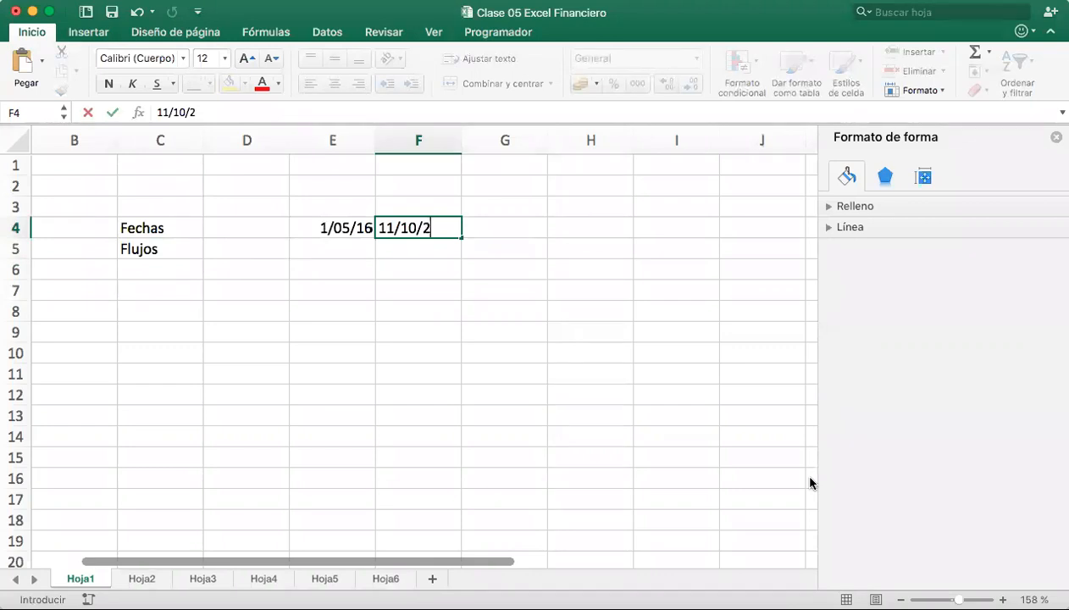
{"action": "type", "text": "016"}
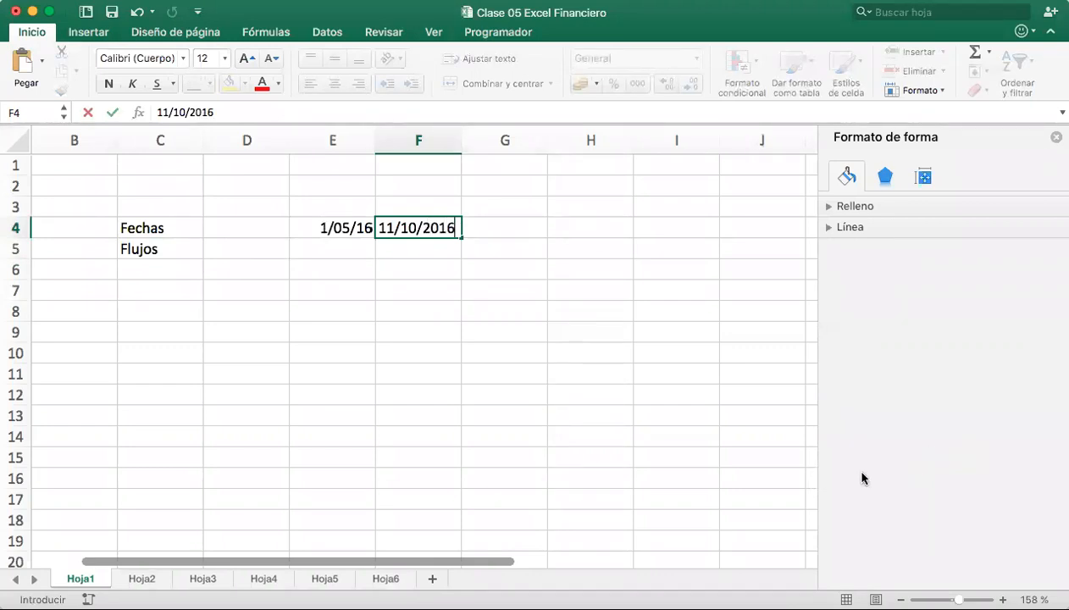
Add the dates 01/02/2017 in G4 and 03/06/2017 in H4
{"action": "left_click", "coordinate": [496, 219]}
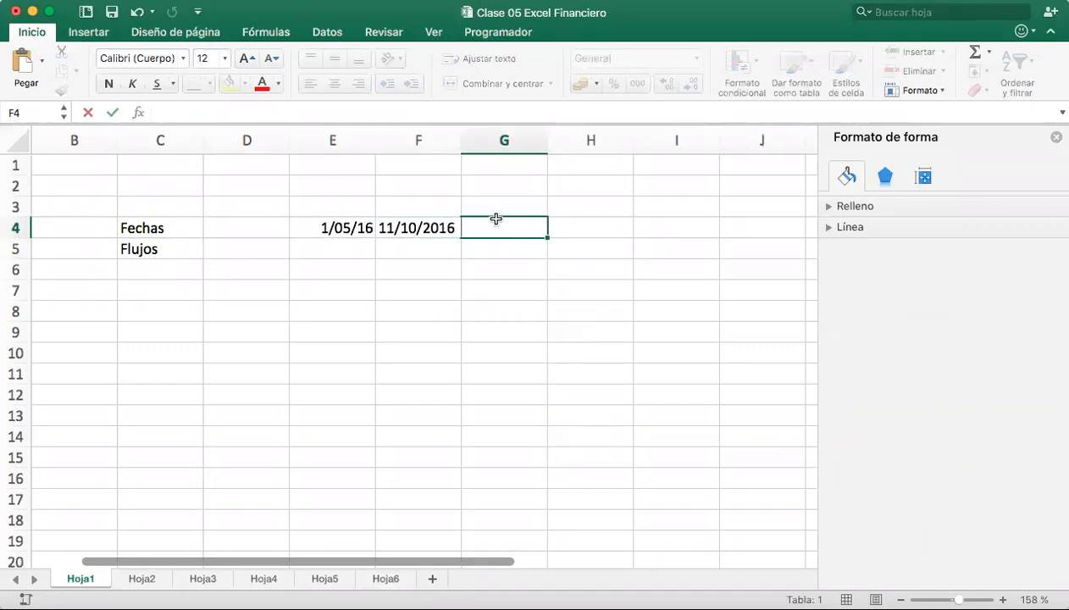
{"action": "type", "text": "01/02/2017"}
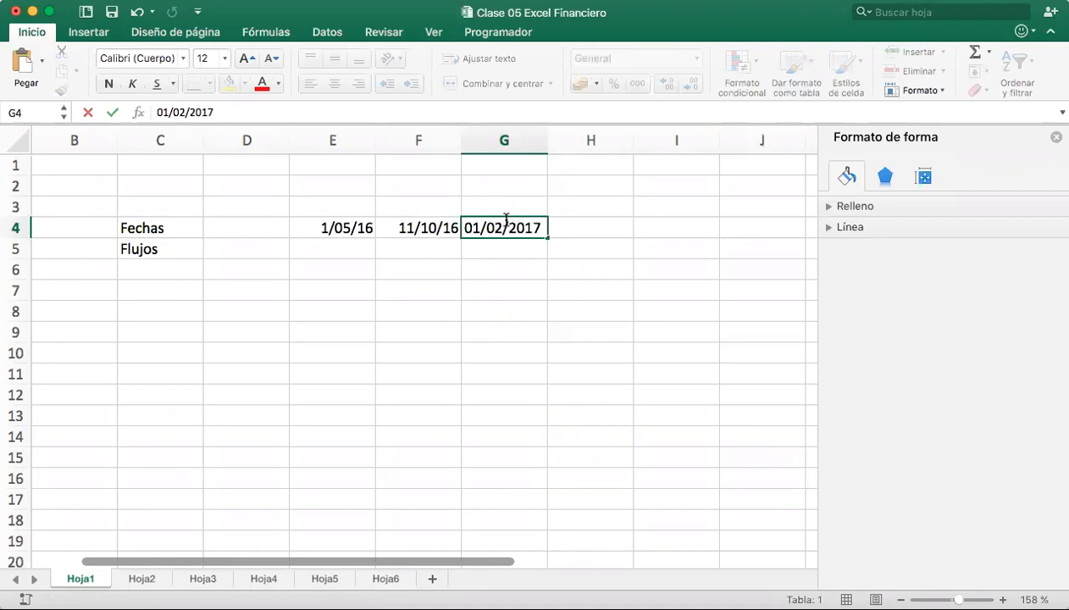
{"action": "key", "text": "Return"}
{"action": "left_click", "coordinate": [583, 225]}
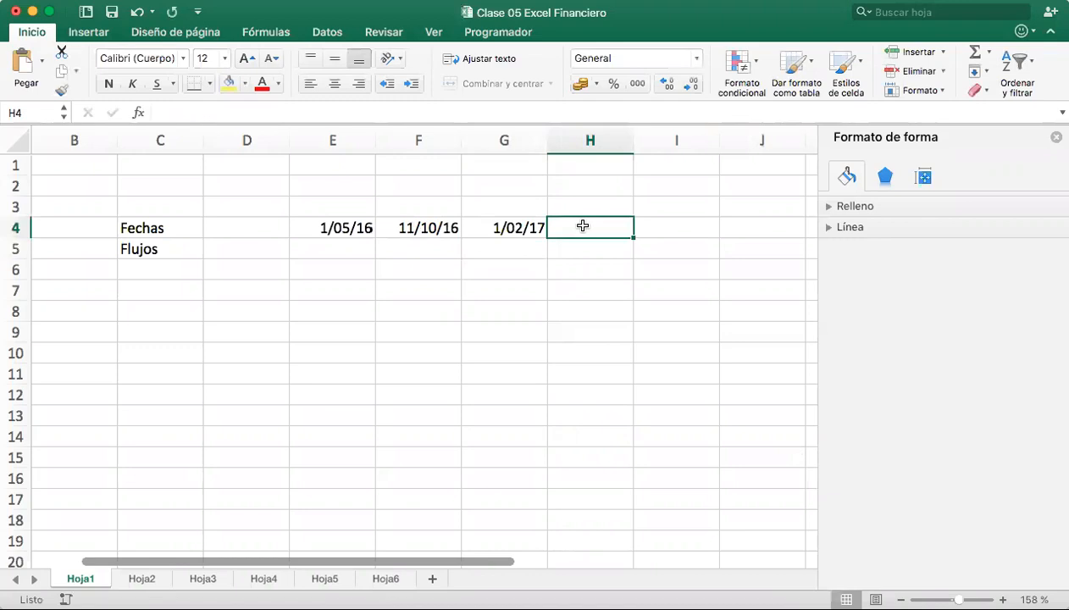
{"action": "type", "text": "03/06/2017"}
{"action": "left_click", "coordinate": [601, 253]}
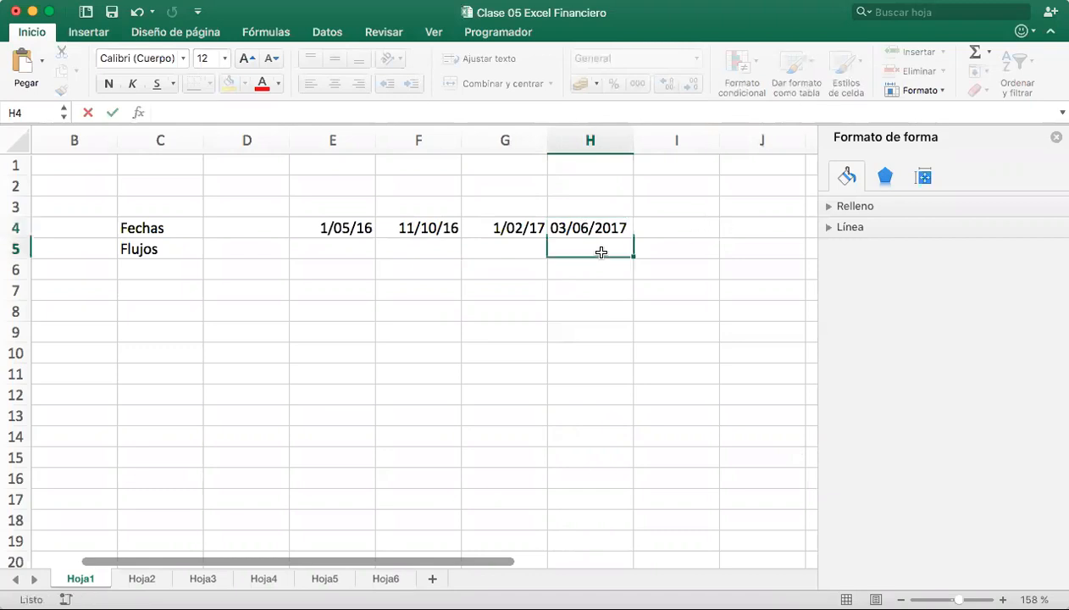
Complete the Fechas row with 05/11/2017 in I4 and 06/04/2018 in J4
{"action": "left_click", "coordinate": [670, 223]}
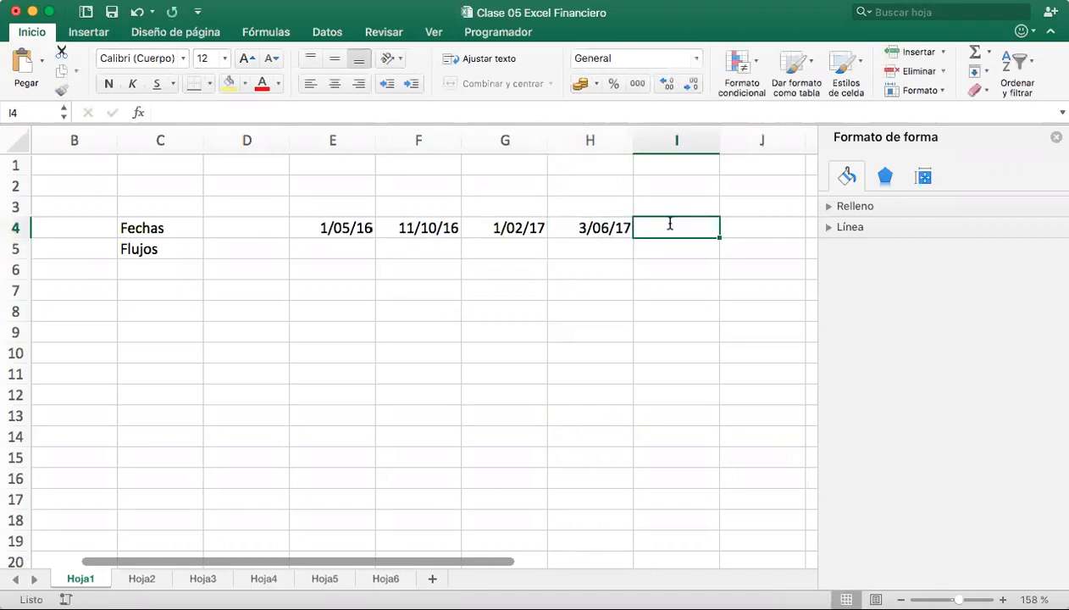
{"action": "type", "text": "05/11/20"}
{"action": "type", "text": "17"}
{"action": "key", "text": "Return"}
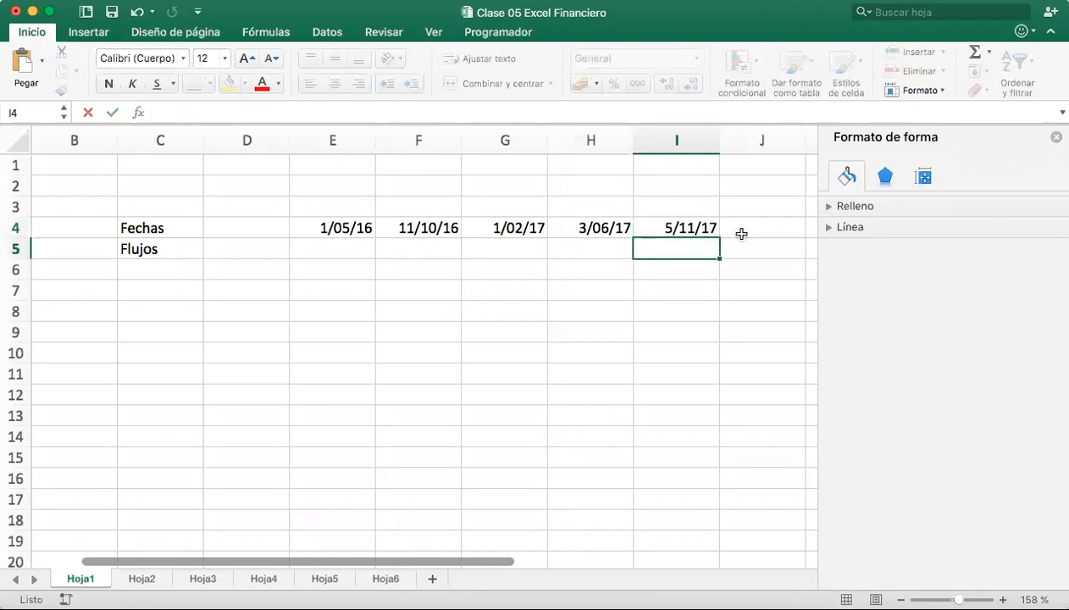
{"action": "left_click", "coordinate": [741, 233]}
{"action": "type", "text": "0"}
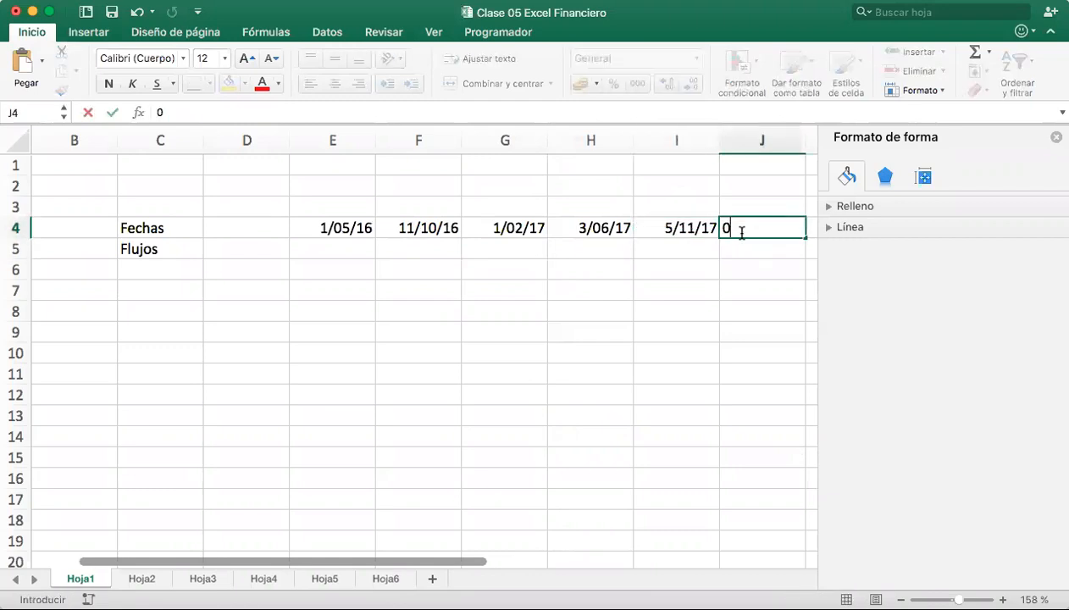
{"action": "type", "text": "6/04/201"}
{"action": "type", "text": "7"}
{"action": "key", "text": "BackSpace"}
{"action": "type", "text": "8"}
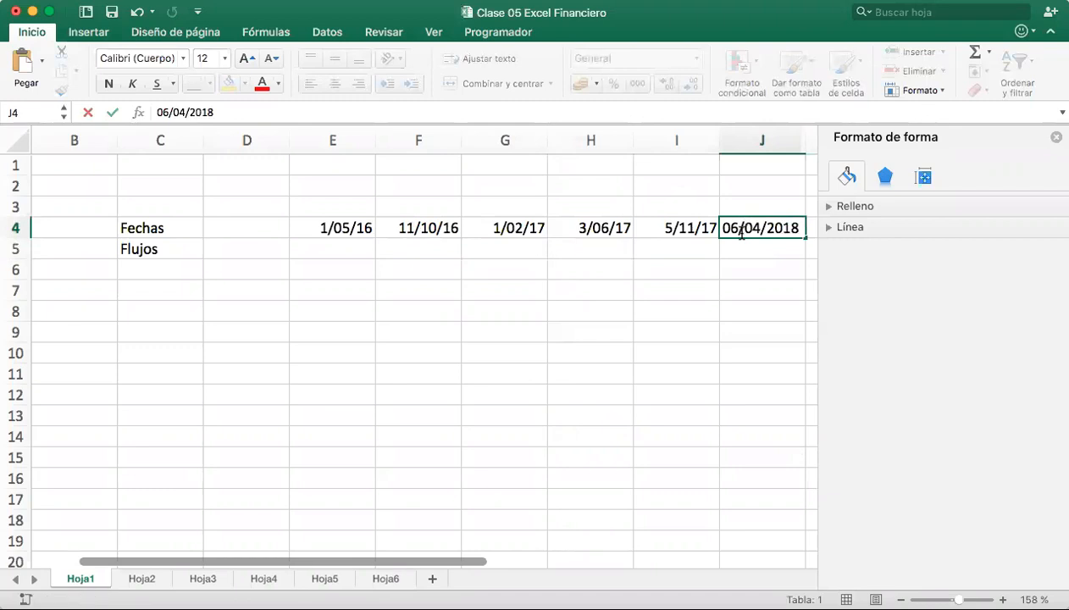
{"action": "key", "text": "Return"}
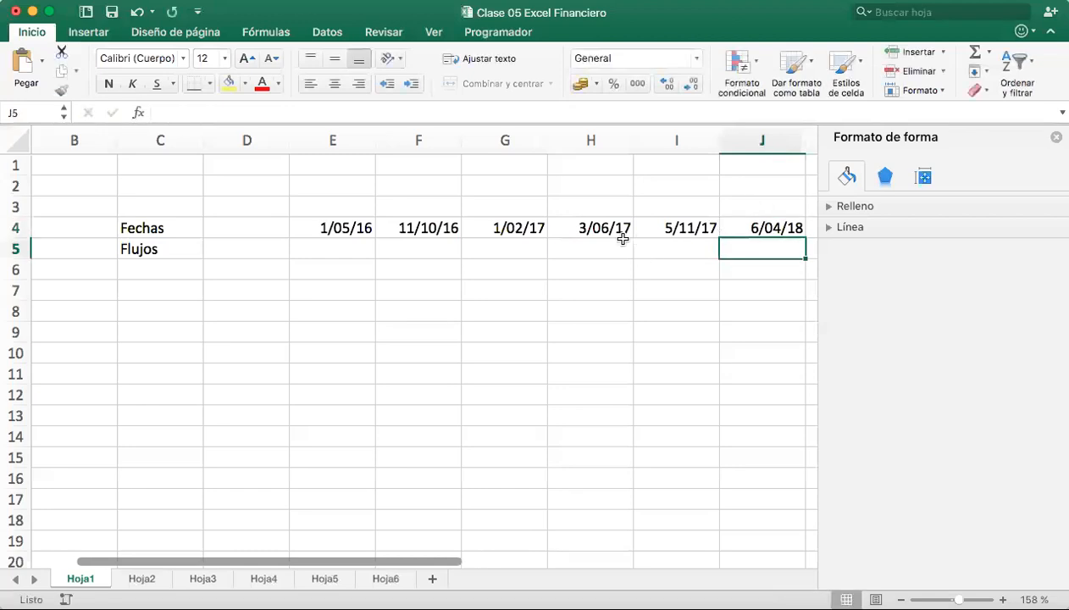
Close the shape formatting pane and narrow columns E through J to fit their dates closely
{"action": "left_click", "coordinate": [1055, 136]}
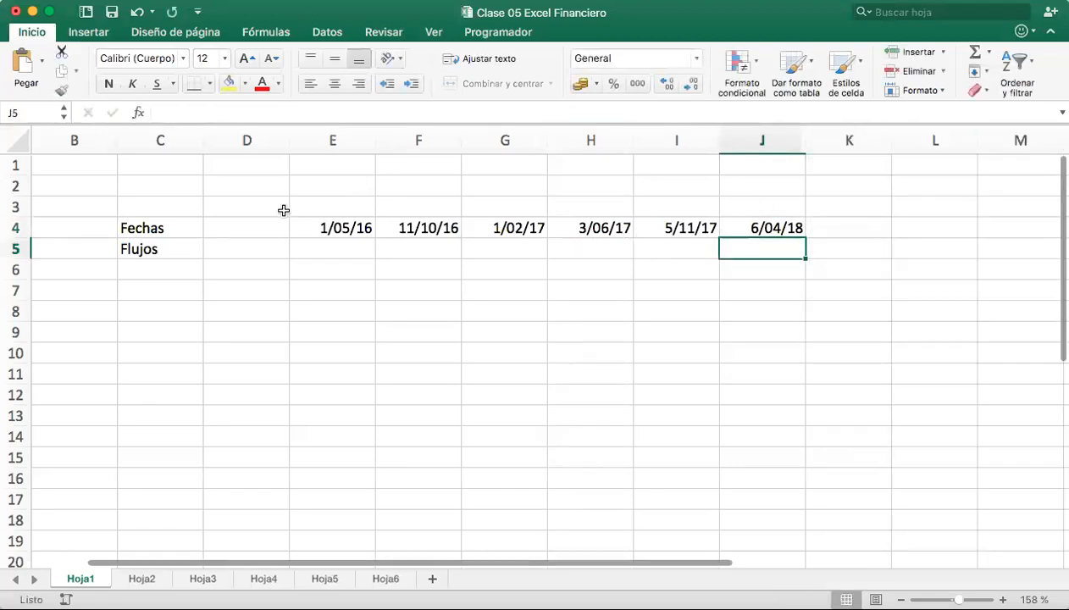
{"action": "left_click_drag", "start_coordinate": [374, 145], "coordinate": [350, 145]}
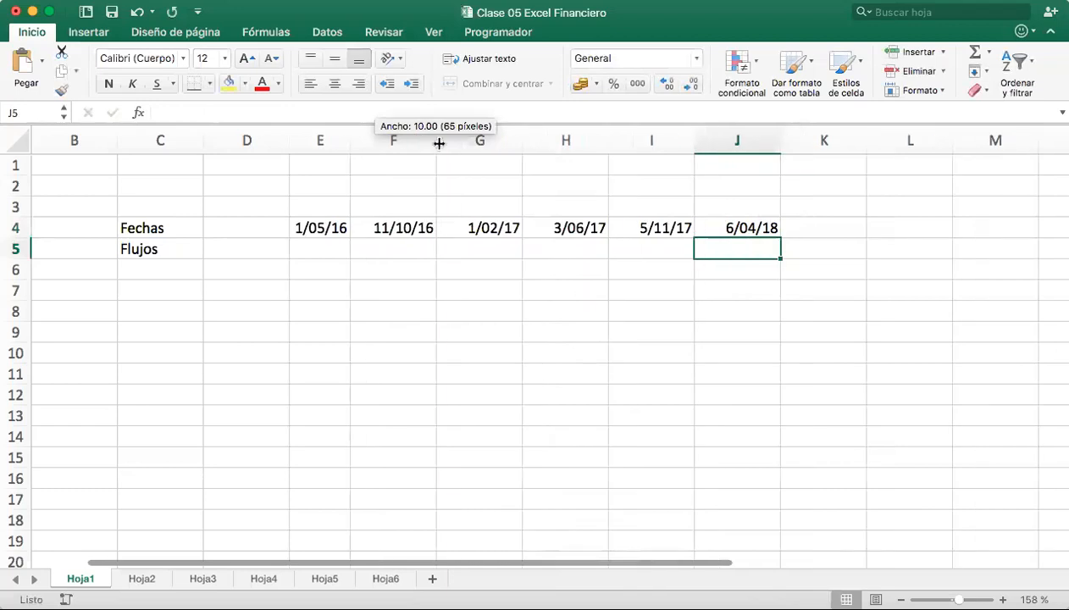
{"action": "left_click_drag", "start_coordinate": [439, 143], "coordinate": [418, 143]}
{"action": "left_click_drag", "start_coordinate": [504, 142], "coordinate": [505, 142]}
{"action": "left_click_drag", "start_coordinate": [590, 142], "coordinate": [503, 142]}
{"action": "left_click", "coordinate": [454, 219]}
{"action": "double_click", "coordinate": [454, 219]}
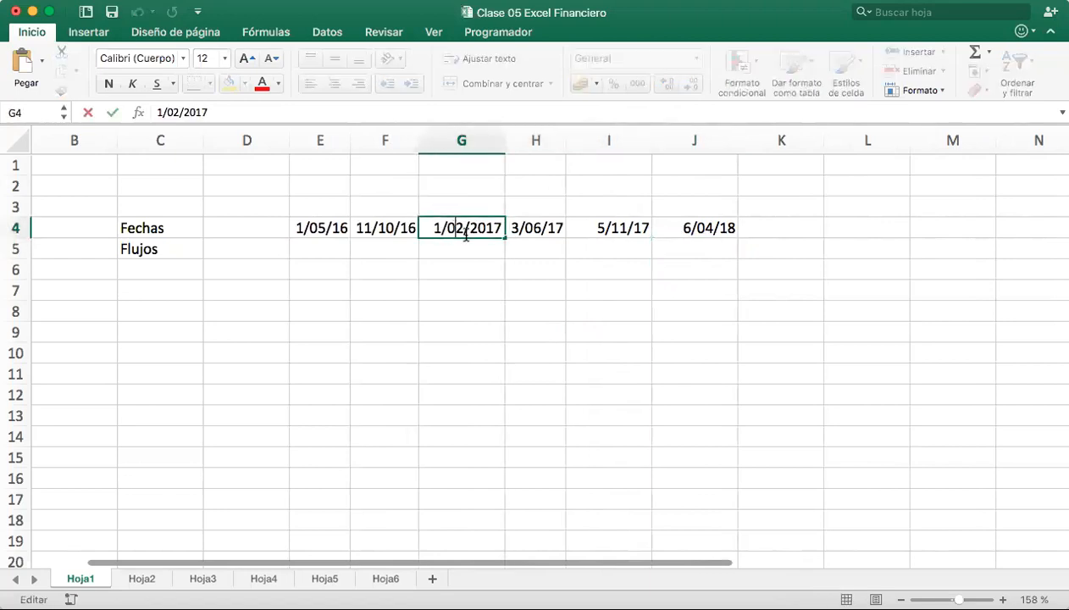
{"action": "left_click", "coordinate": [555, 240]}
{"action": "left_click", "coordinate": [678, 227]}
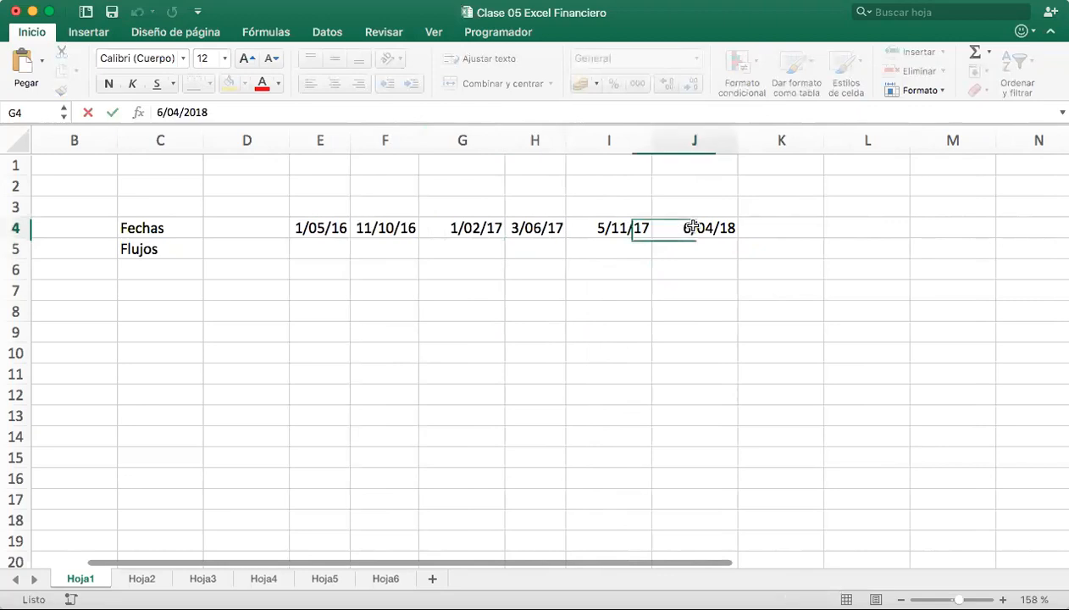
{"action": "left_click_drag", "start_coordinate": [653, 144], "coordinate": [687, 144]}
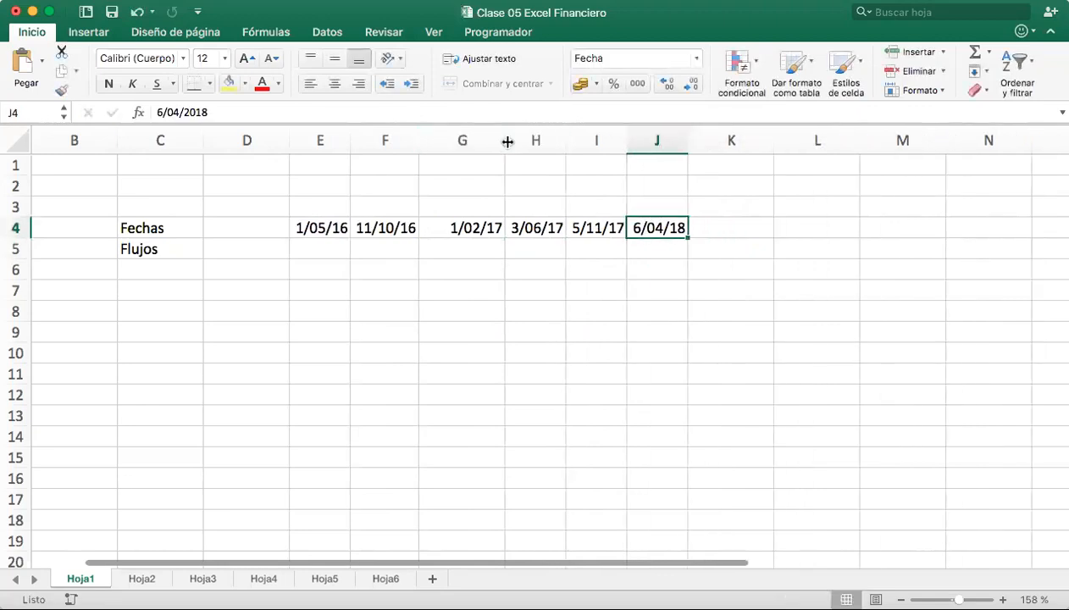
{"action": "left_click_drag", "start_coordinate": [504, 144], "coordinate": [479, 144]}
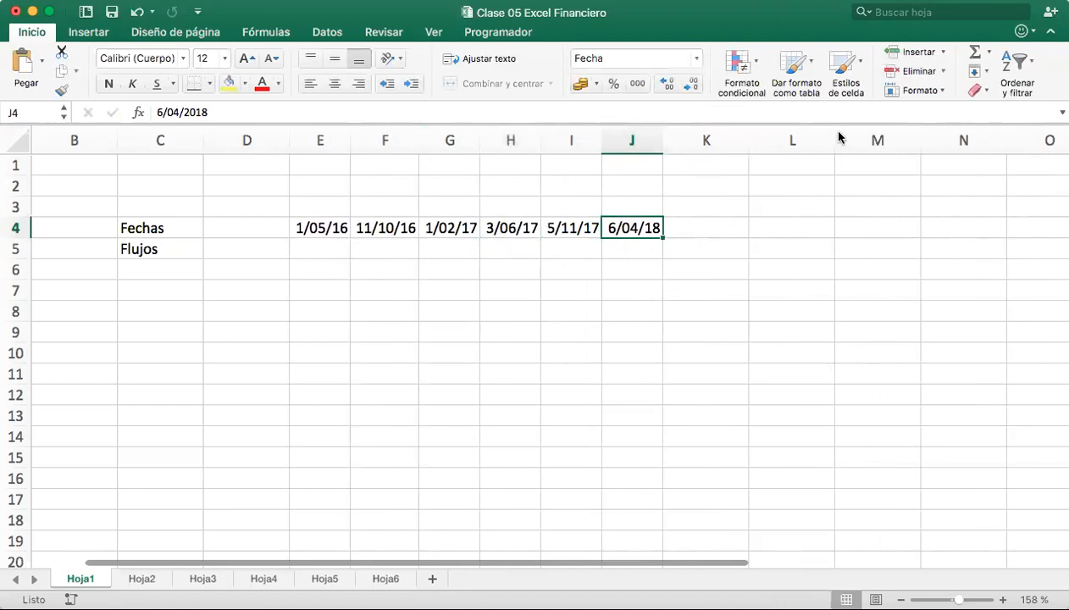
Enter the first three cash flows in the Flujos row: -12,000 in E5, 3,500 in F5 and 3,000 in G5
{"action": "left_click", "coordinate": [311, 255]}
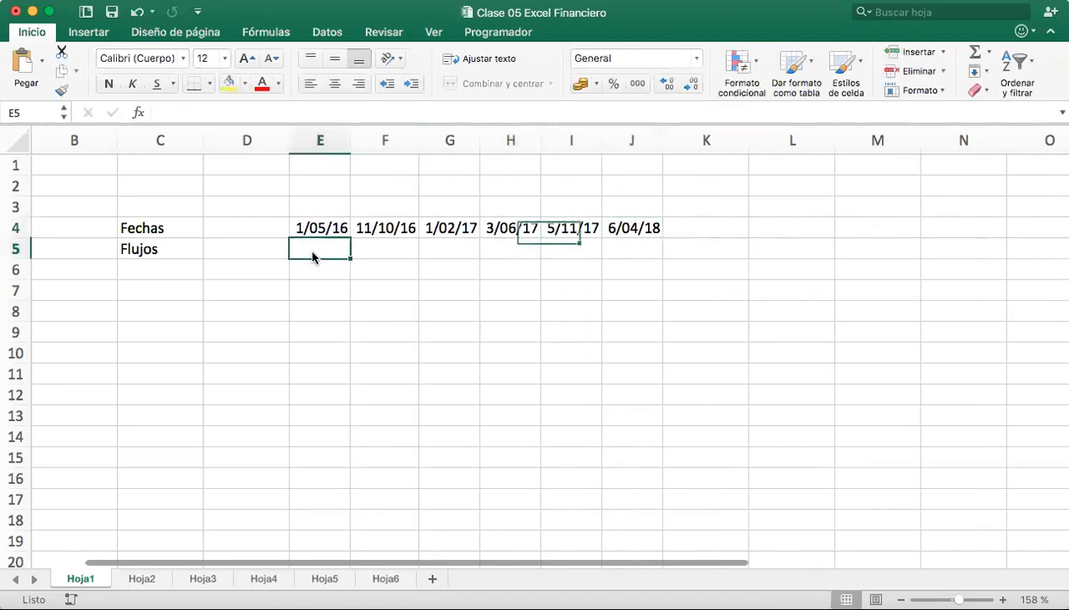
{"action": "type", "text": "-"}
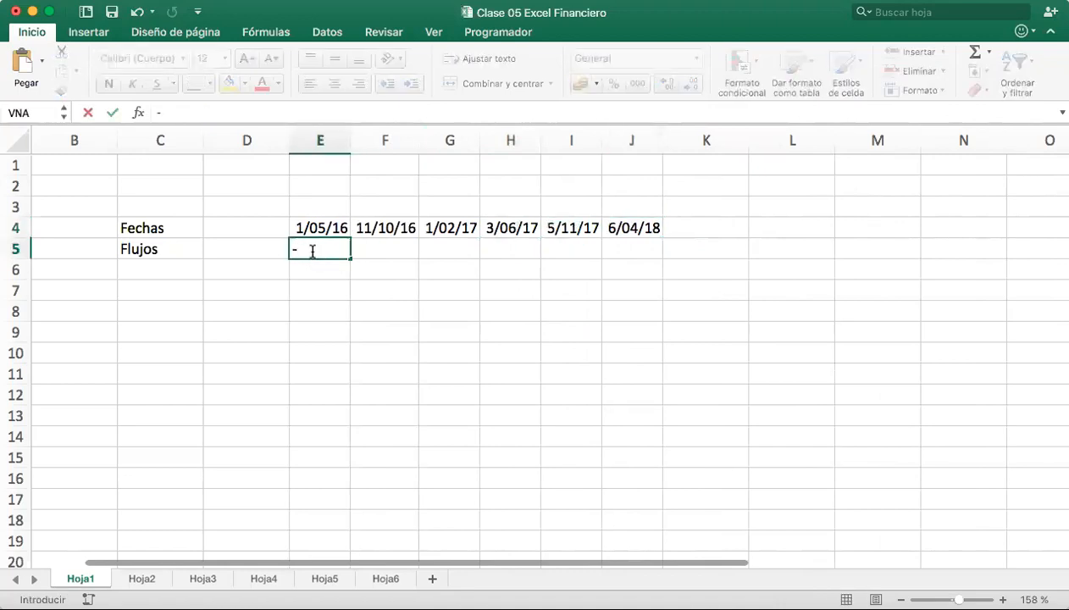
{"action": "type", "text": "12,000"}
{"action": "key", "text": "Tab"}
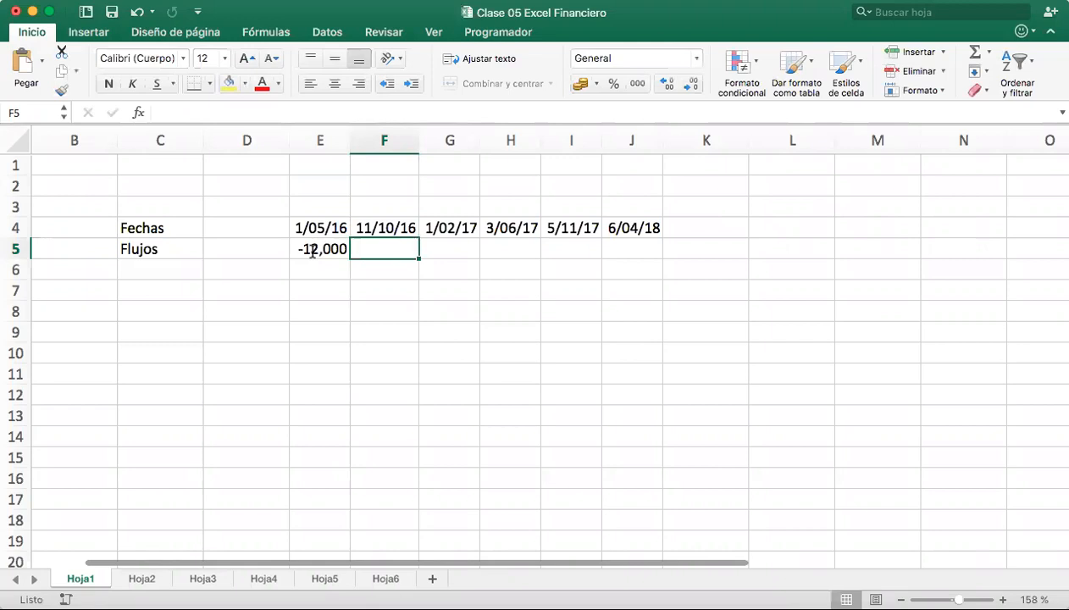
{"action": "type", "text": "3,500"}
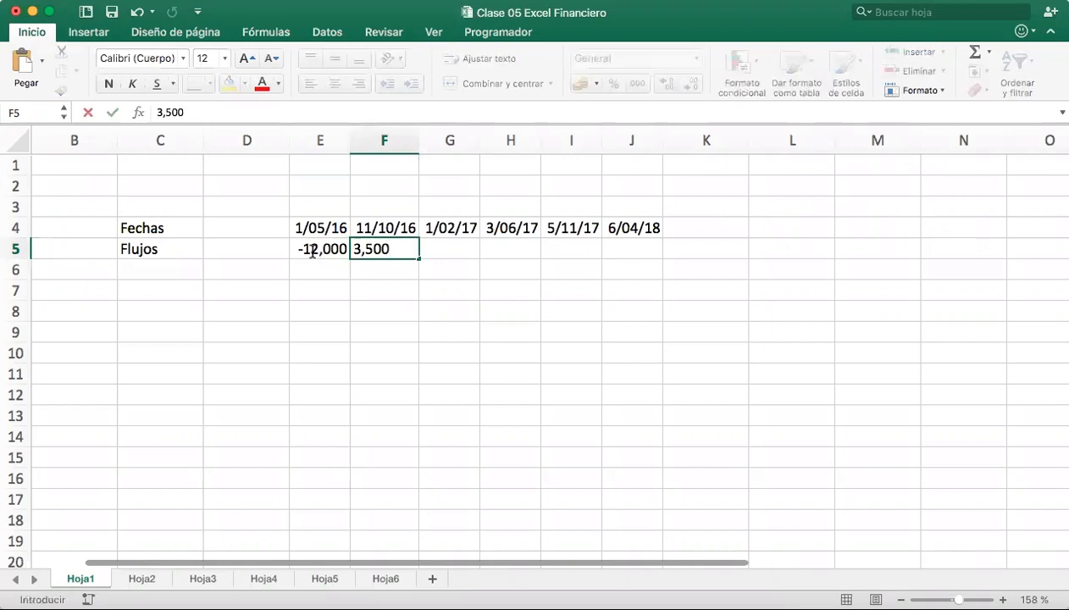
{"action": "key", "text": "Tab"}
{"action": "type", "text": "3,000"}
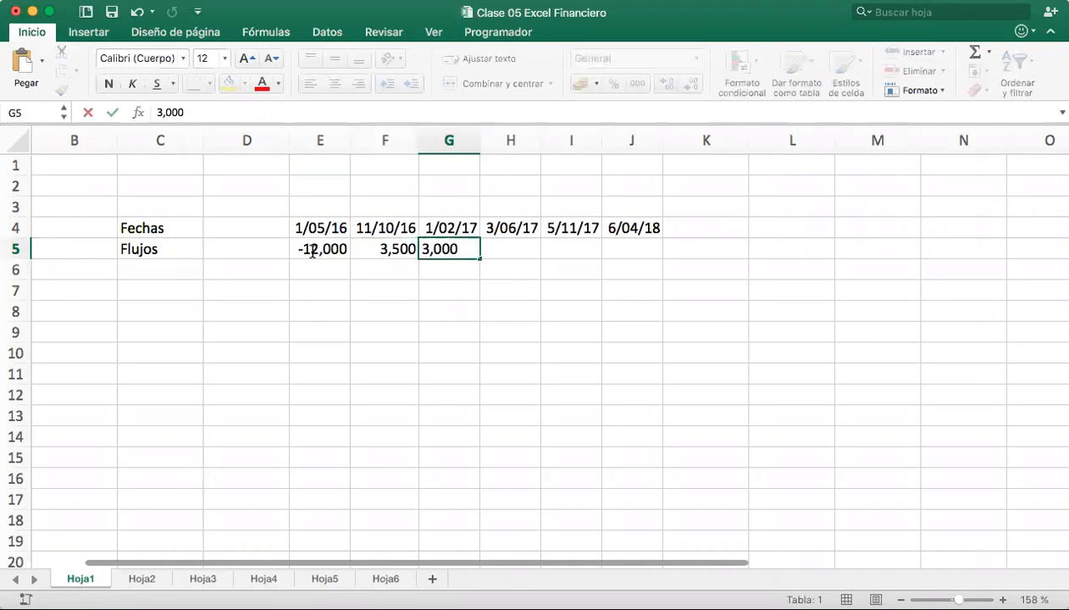
{"action": "key", "text": "Tab"}
Fill in the remaining cash flows: 4,200 in H5, 3,700 in I5 and 4,250 in J5
{"action": "key", "text": "Tab"}
{"action": "key", "text": "Left"}
{"action": "type", "text": "4,200"}
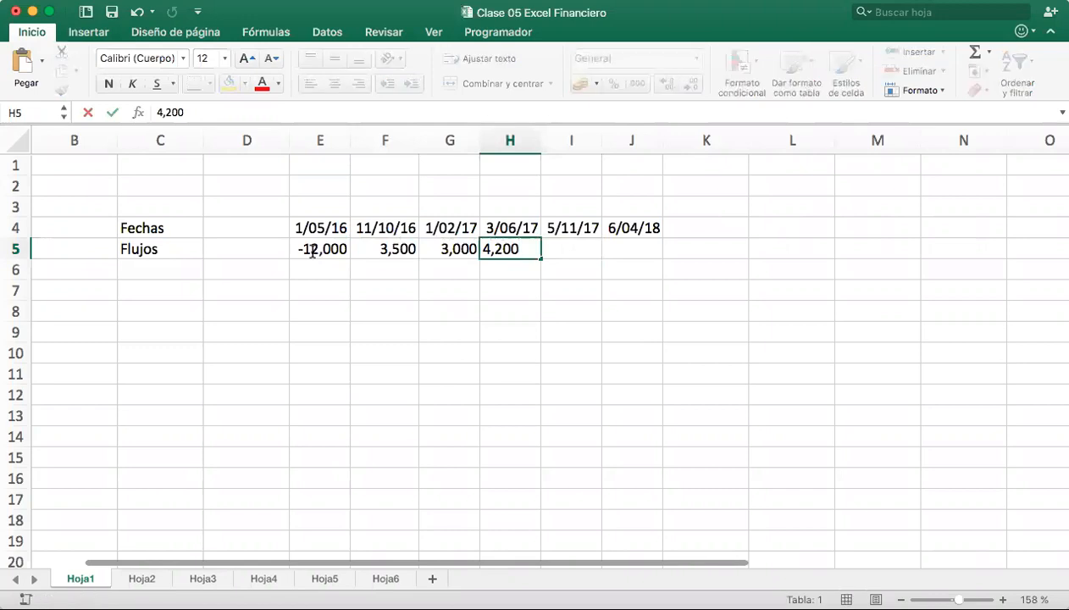
{"action": "key", "text": "Tab"}
{"action": "type", "text": "3,700"}
{"action": "key", "text": "Tab"}
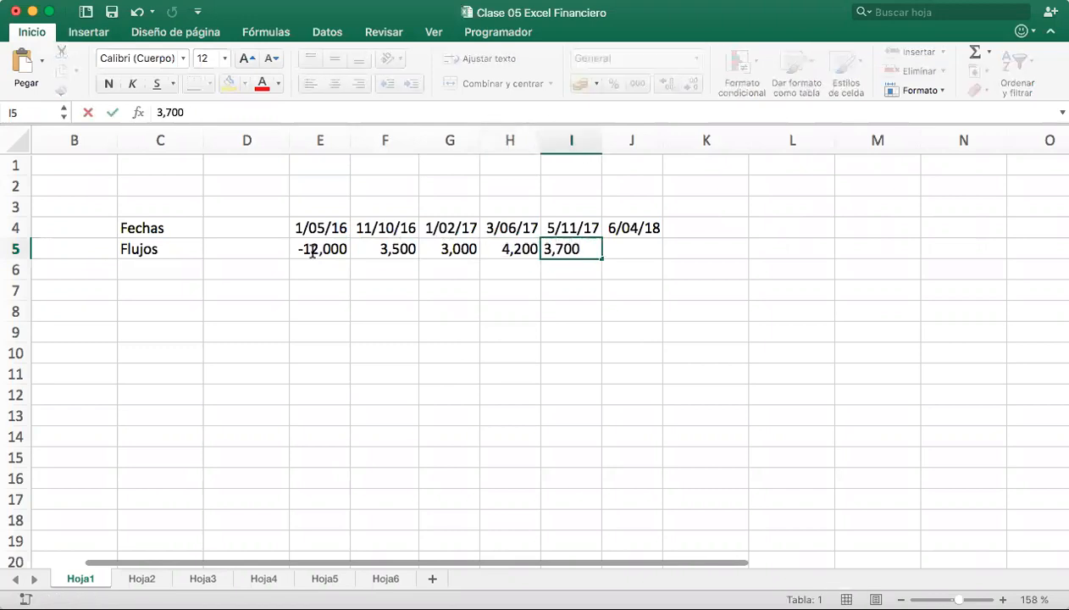
{"action": "type", "text": "4,250"}
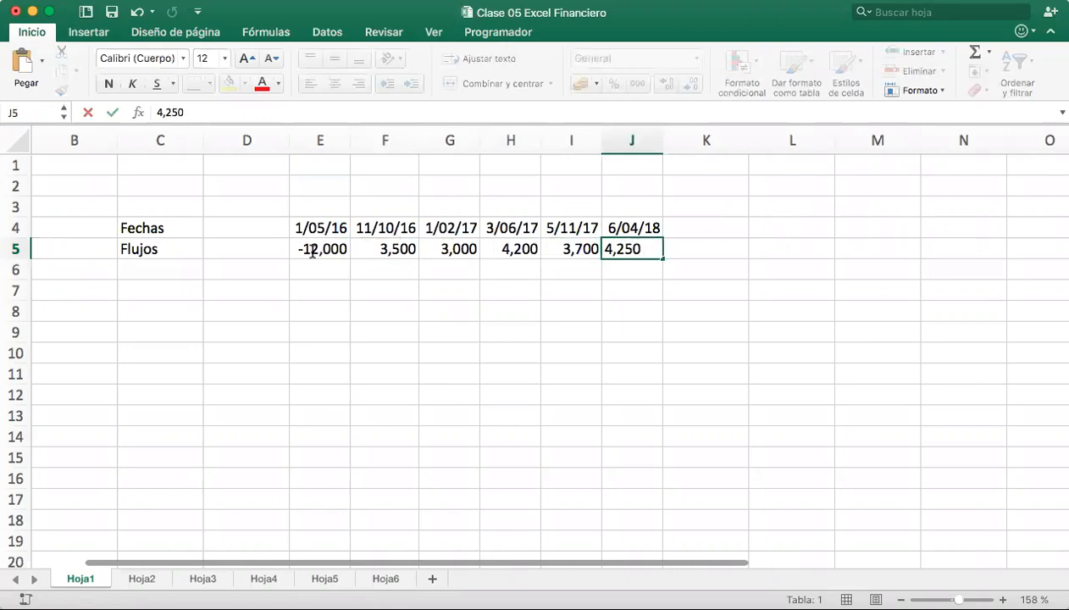
{"action": "key", "text": "Return"}
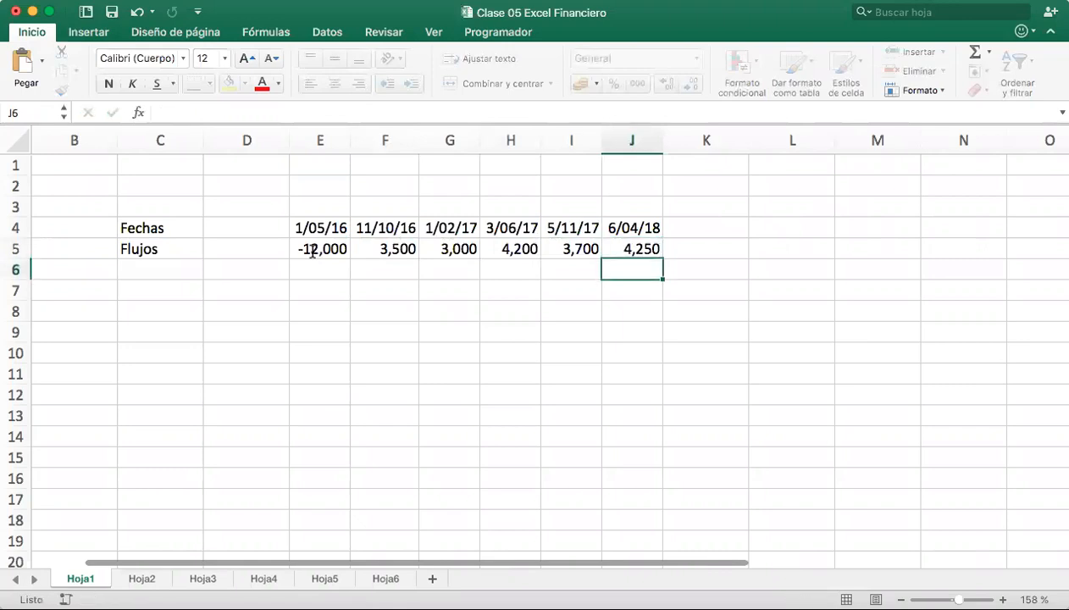
Label C7 "Tasa de descuento", widen column C to fit the label, and enter 8% in E7
{"action": "left_click", "coordinate": [174, 291]}
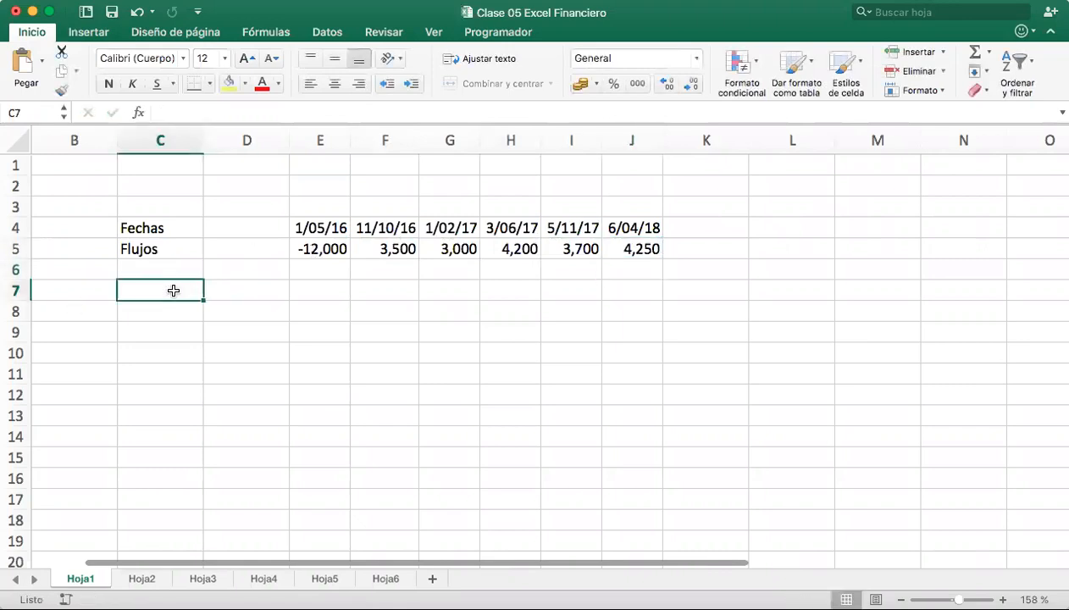
{"action": "type", "text": "Tasa de de"}
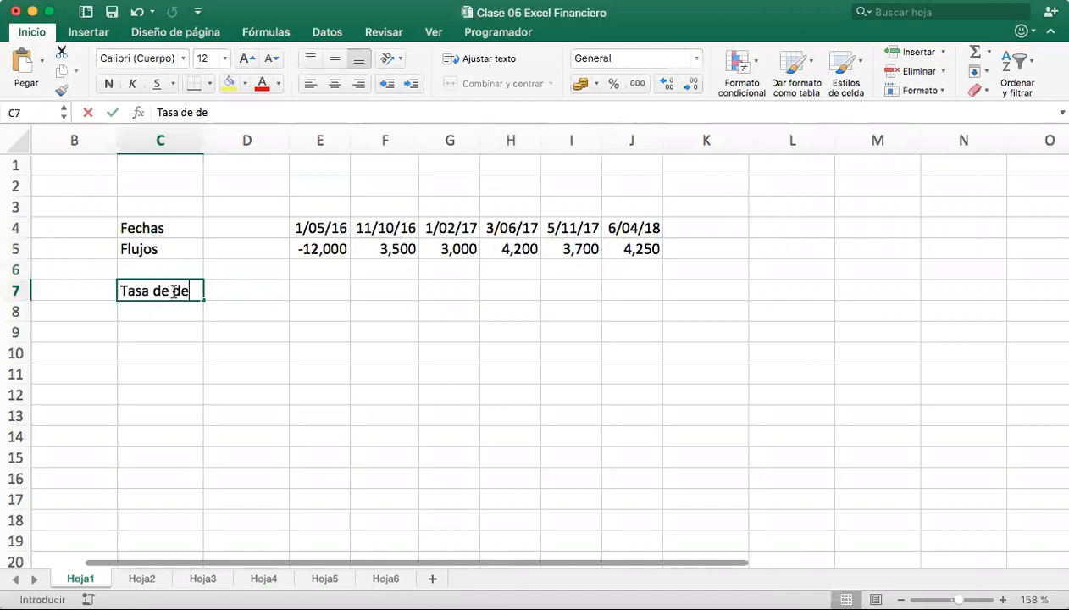
{"action": "type", "text": "scuento"}
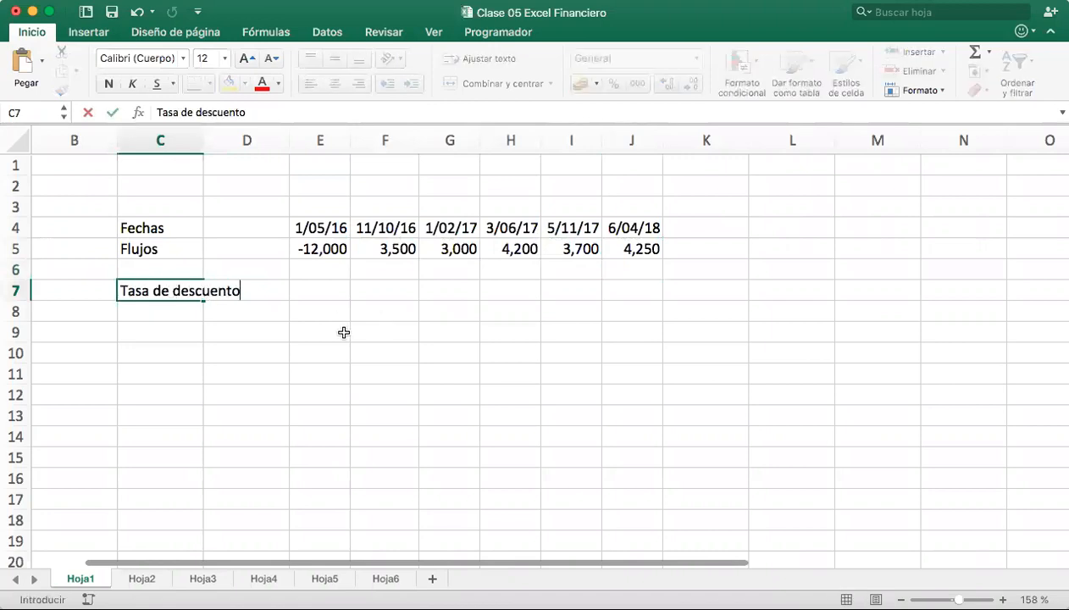
{"action": "left_click", "coordinate": [344, 332]}
{"action": "left_click_drag", "start_coordinate": [204, 145], "coordinate": [268, 150]}
{"action": "left_click", "coordinate": [387, 292]}
{"action": "type", "text": "8%"}
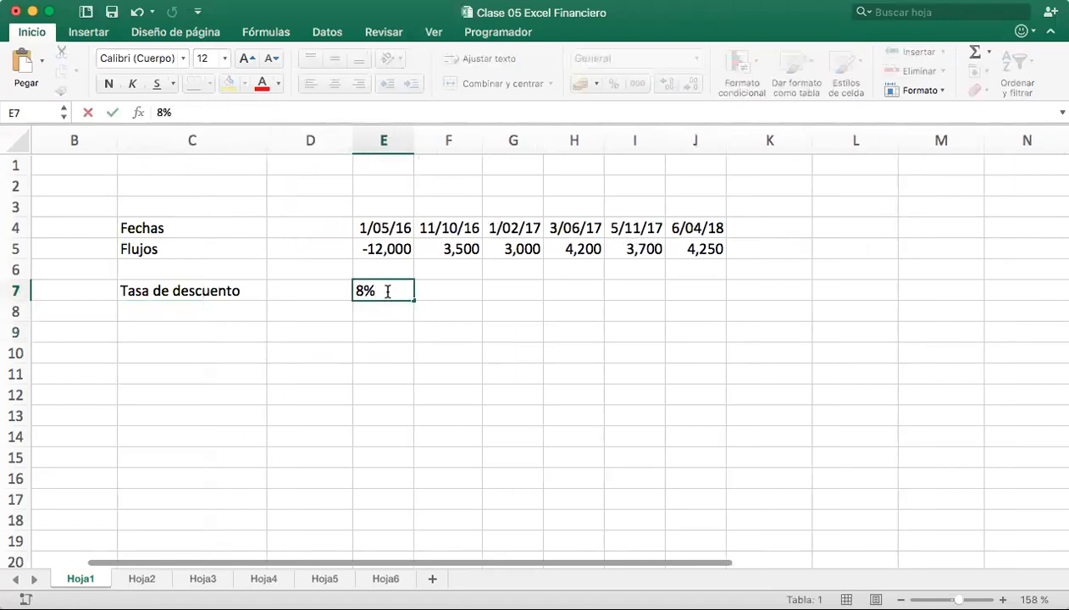
{"action": "key", "text": "Return"}
Insert the financial function VNA.NO.PER in cell C9
{"action": "left_click", "coordinate": [198, 331]}
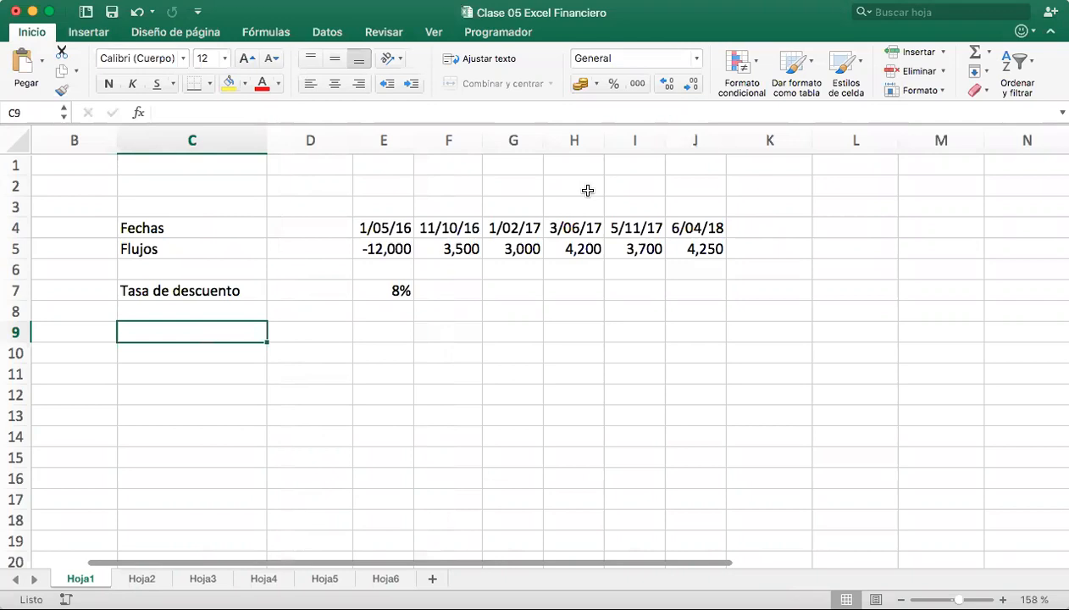
{"action": "left_click", "coordinate": [99, 37]}
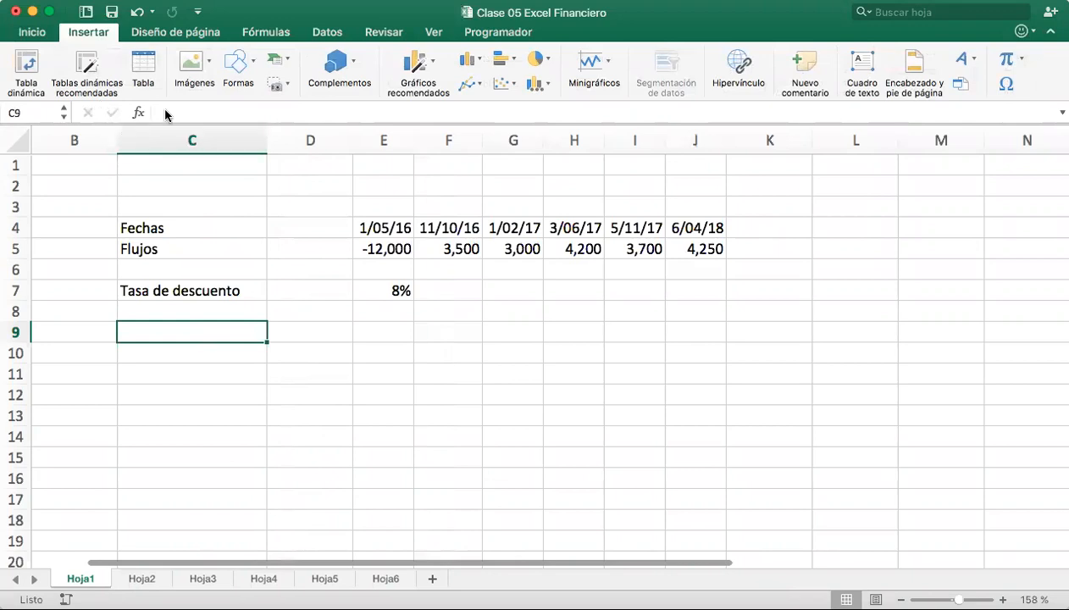
{"action": "left_click", "coordinate": [284, 34]}
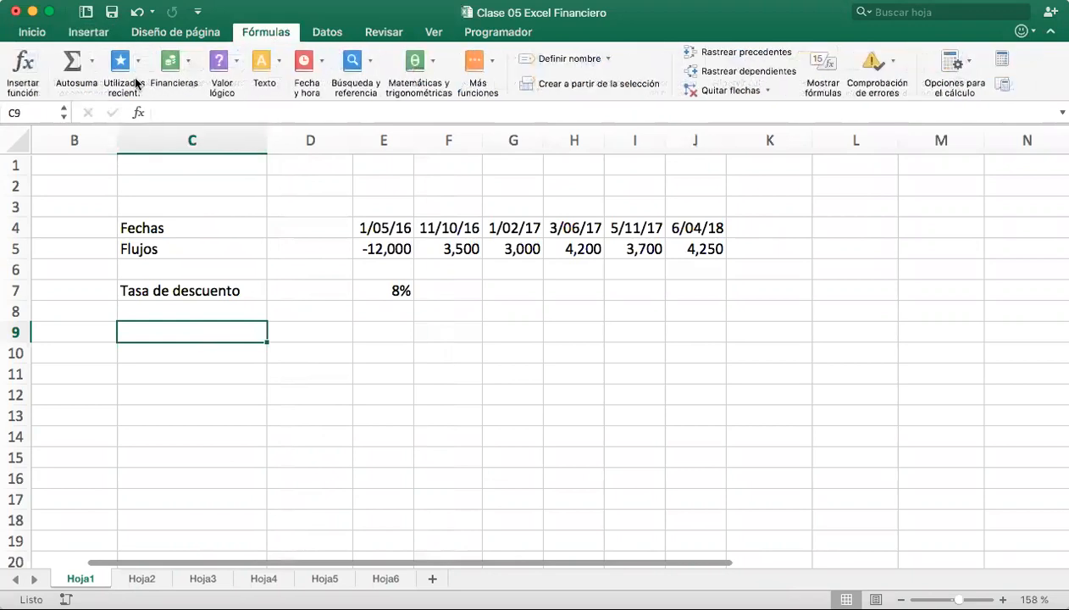
{"action": "left_click", "coordinate": [194, 74]}
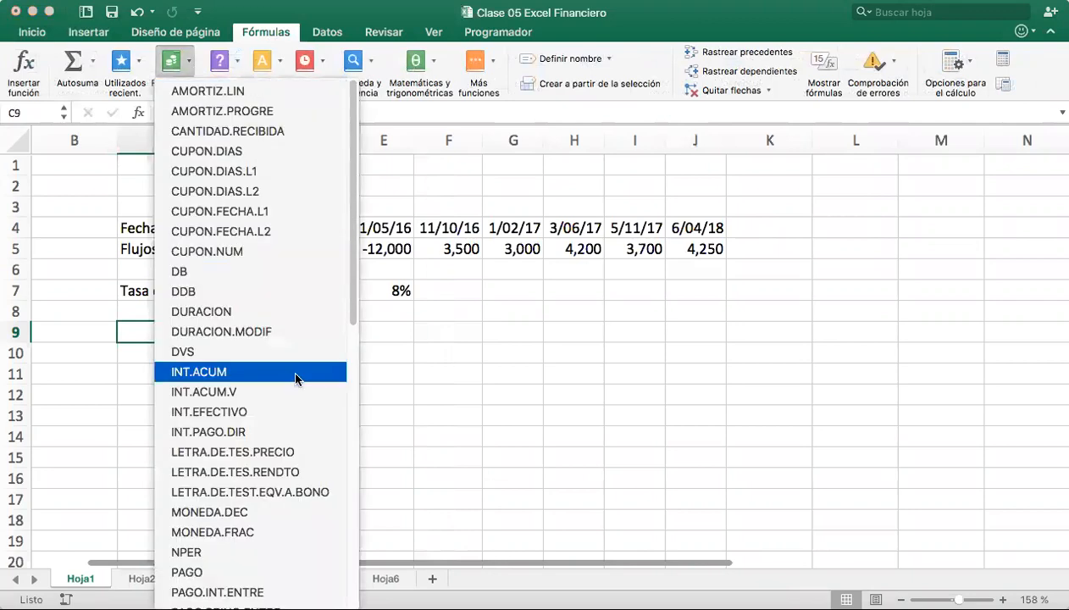
{"action": "scroll", "coordinate": [292, 372], "scroll_direction": "down", "scroll_amount": 5}
{"action": "scroll", "coordinate": [296, 374], "scroll_direction": "down", "scroll_amount": 3}
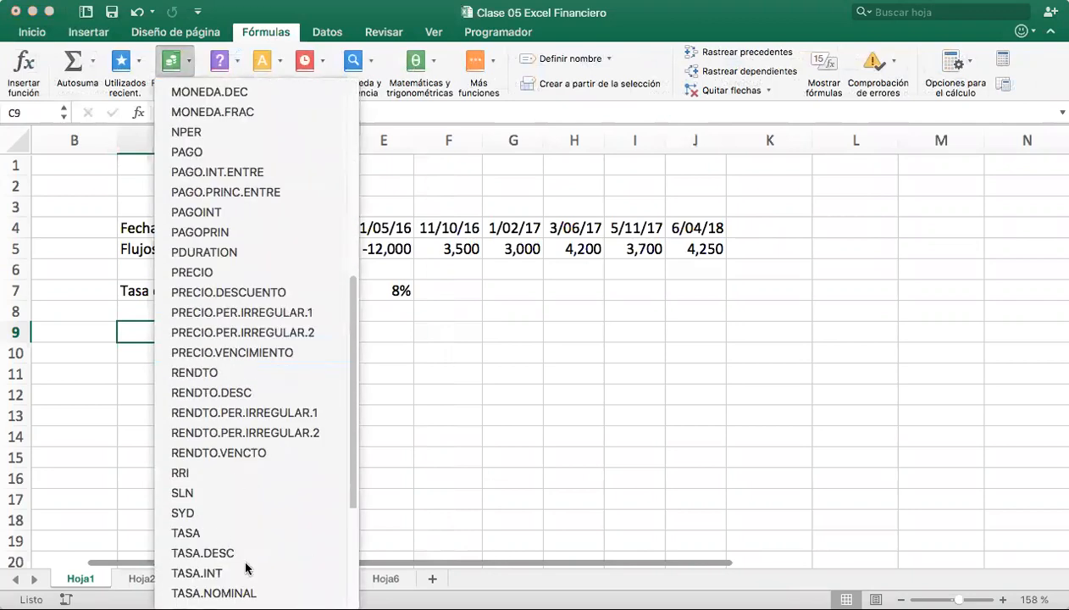
{"action": "scroll", "coordinate": [246, 568], "scroll_direction": "down", "scroll_amount": 3}
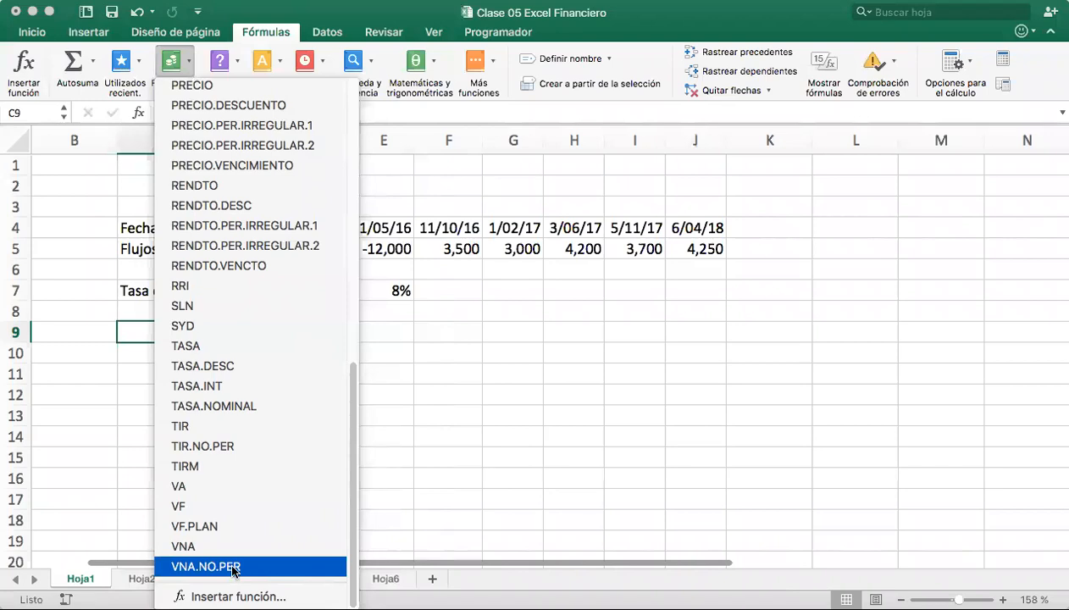
{"action": "left_click", "coordinate": [234, 567]}
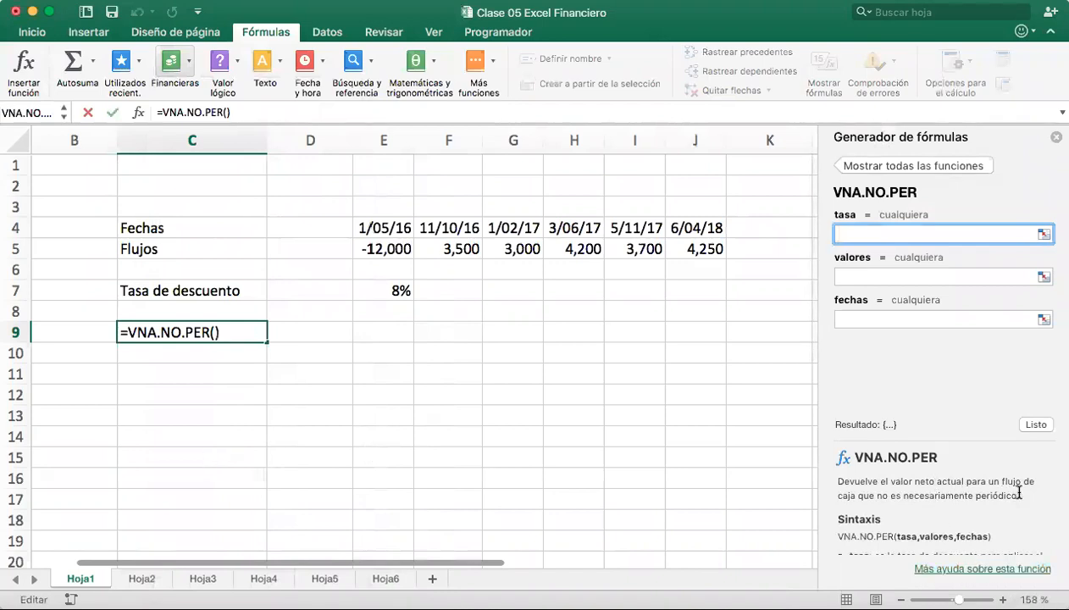
Read the VNA.NO.PER help on its syntax and its tasa, valores and fechas arguments
{"action": "scroll", "coordinate": [988, 499], "scroll_direction": "down", "scroll_amount": 3}
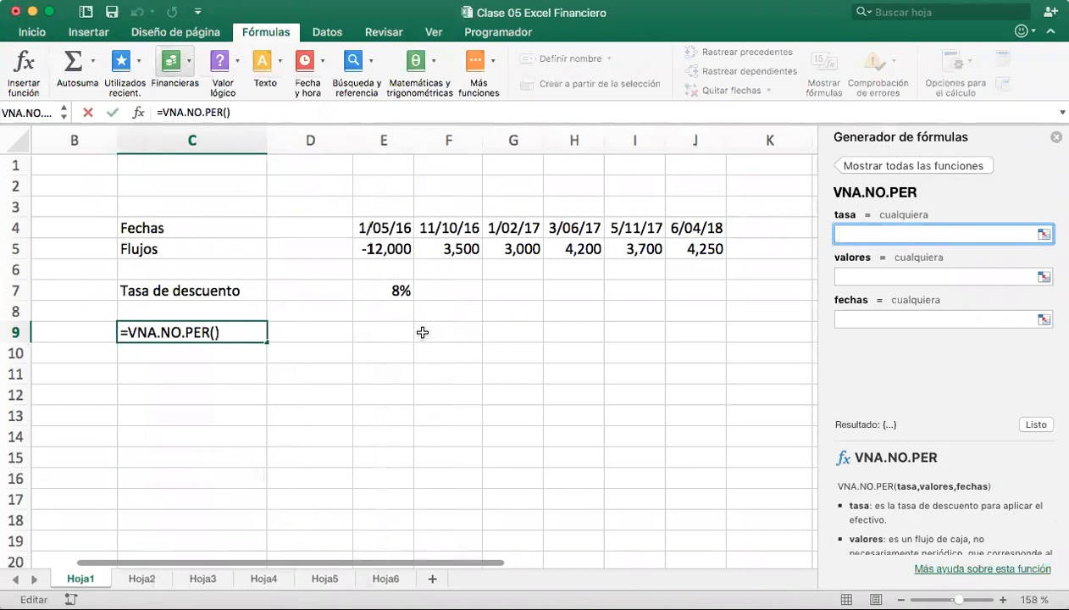
{"action": "scroll", "coordinate": [908, 534], "scroll_direction": "down", "scroll_amount": 1}
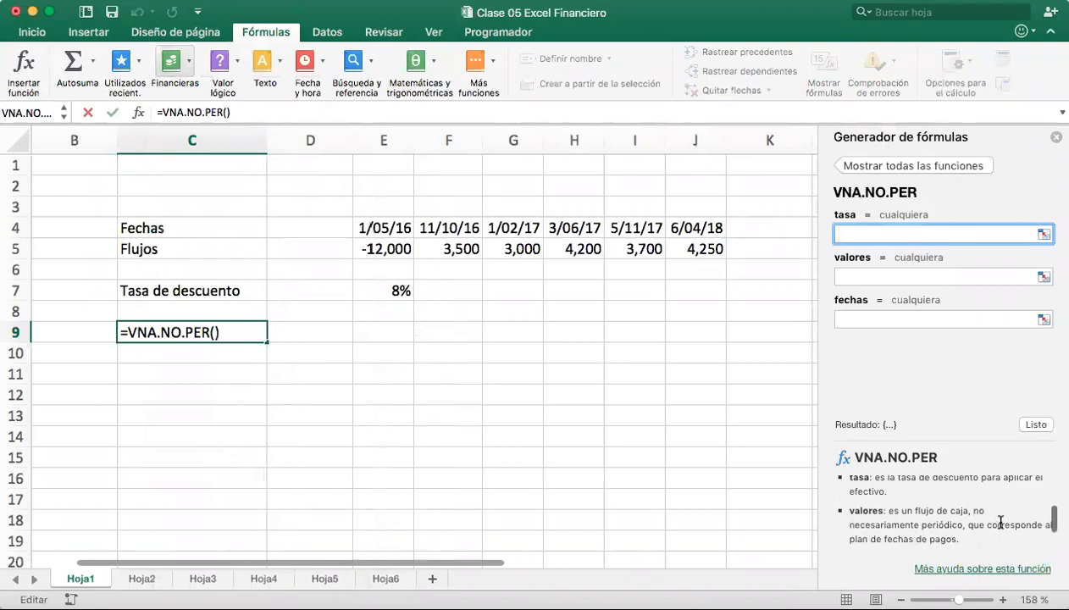
{"action": "scroll", "coordinate": [1000, 522], "scroll_direction": "down", "scroll_amount": 1}
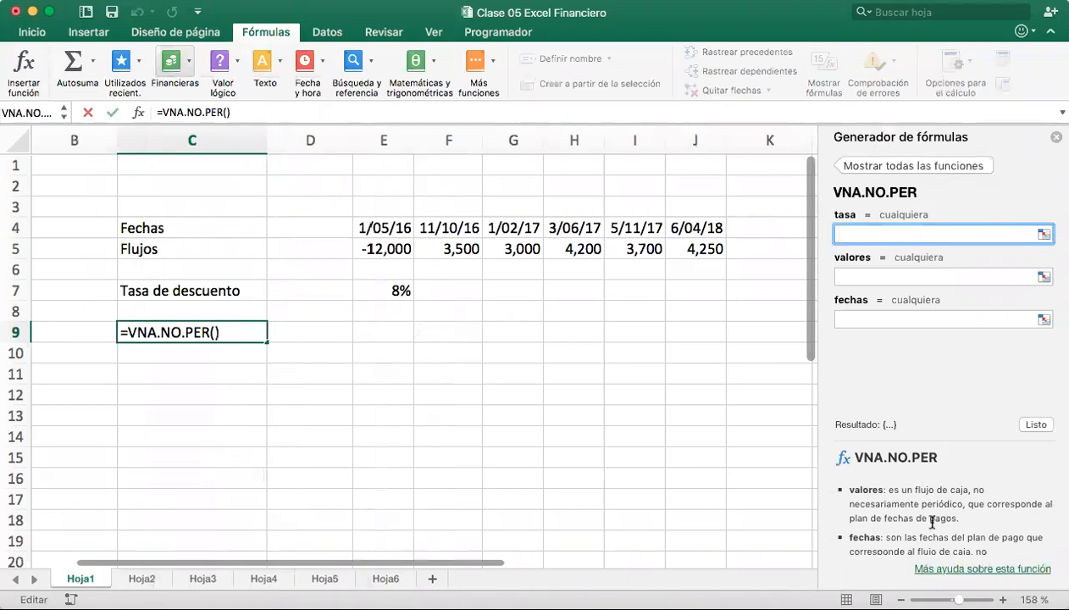
{"action": "scroll", "coordinate": [931, 518], "scroll_direction": "down", "scroll_amount": 2}
{"action": "scroll", "coordinate": [933, 520], "scroll_direction": "up", "scroll_amount": 1}
{"action": "scroll", "coordinate": [932, 521], "scroll_direction": "down", "scroll_amount": 1}
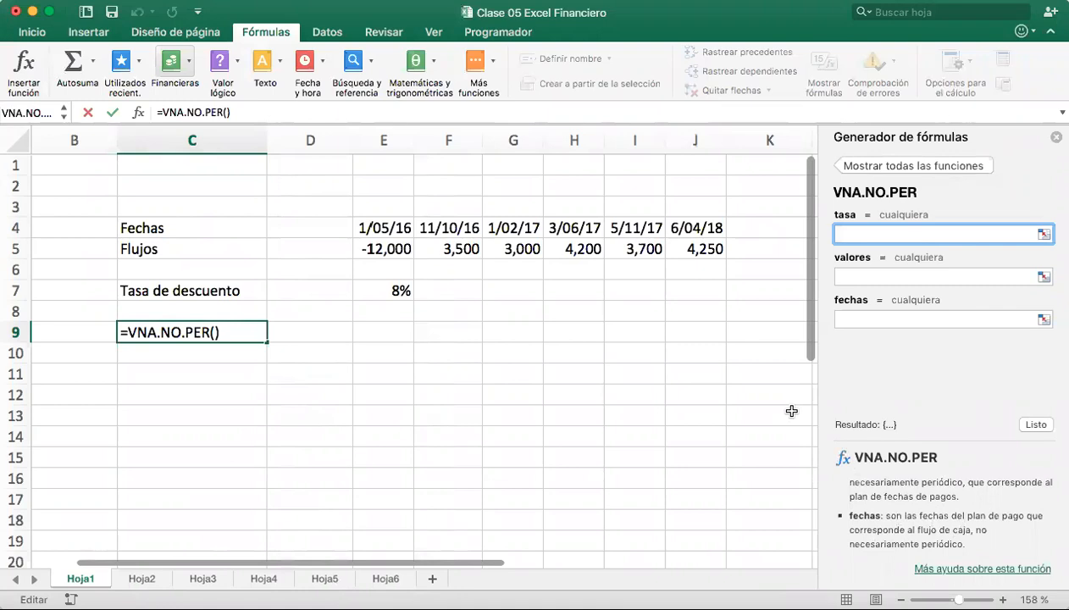
Complete the C9 formula with tasa E7, valores F5:J5 and fechas F4:J4
{"action": "left_click", "coordinate": [392, 293]}
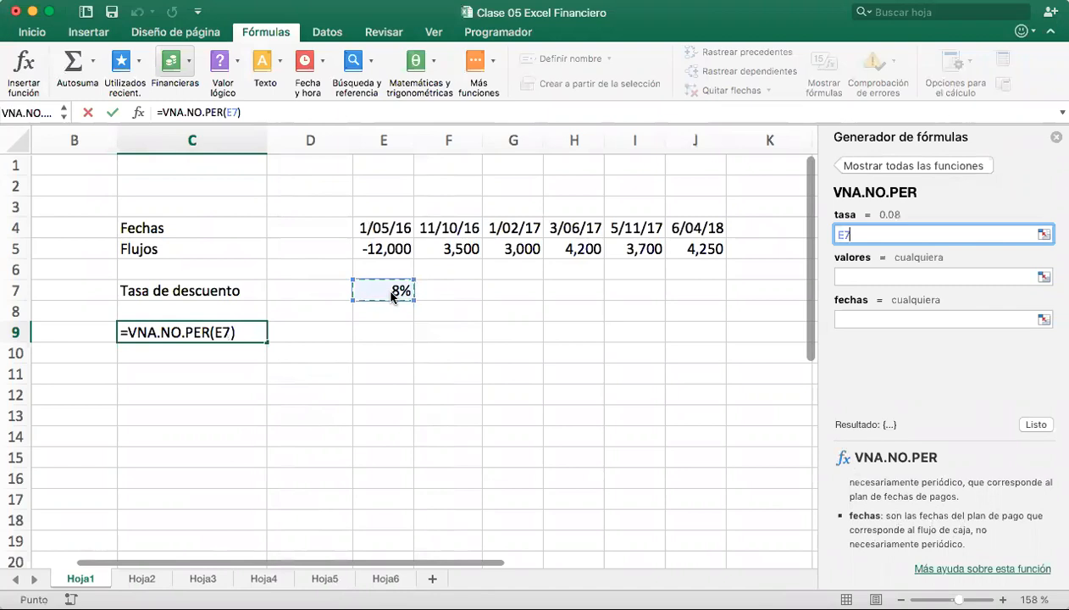
{"action": "left_click", "coordinate": [866, 278]}
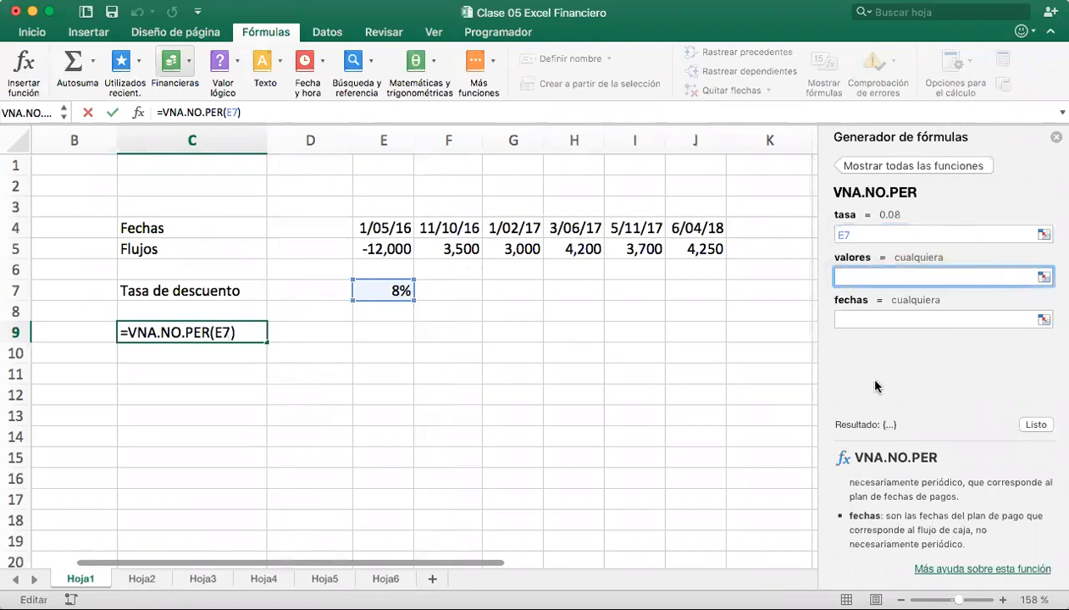
{"action": "left_click", "coordinate": [453, 248]}
{"action": "left_click_drag", "start_coordinate": [492, 244], "coordinate": [715, 247]}
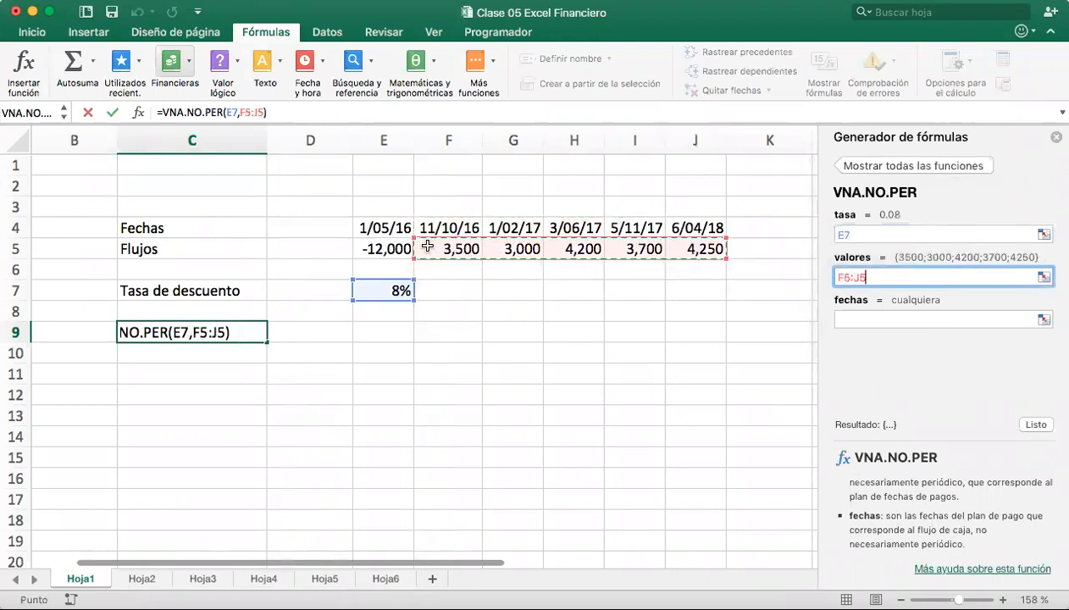
{"action": "left_click", "coordinate": [862, 321]}
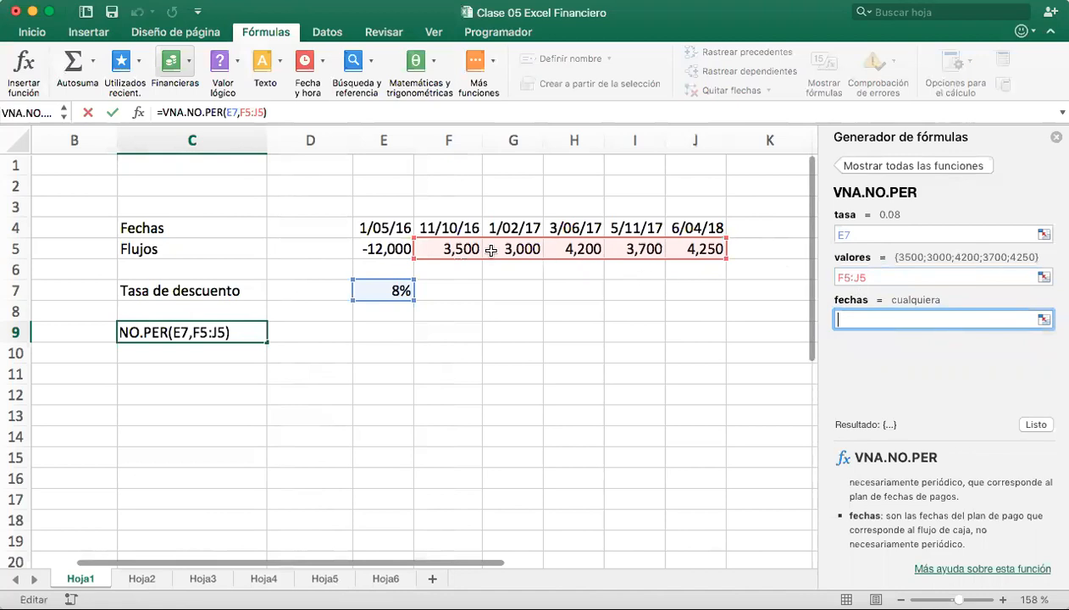
{"action": "left_click_drag", "start_coordinate": [430, 228], "coordinate": [681, 224]}
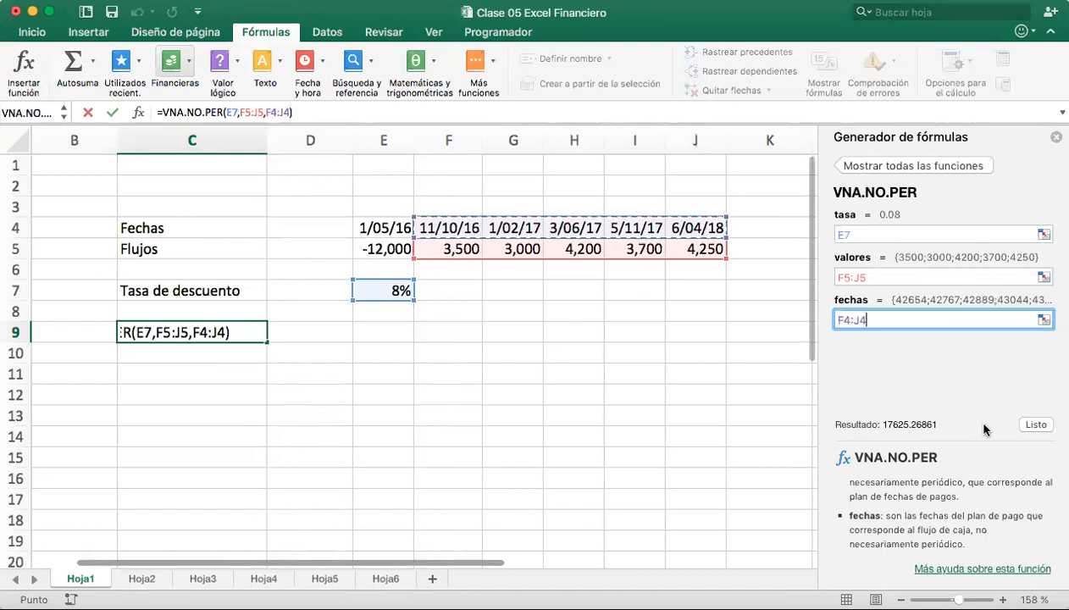
{"action": "left_click", "coordinate": [1032, 425]}
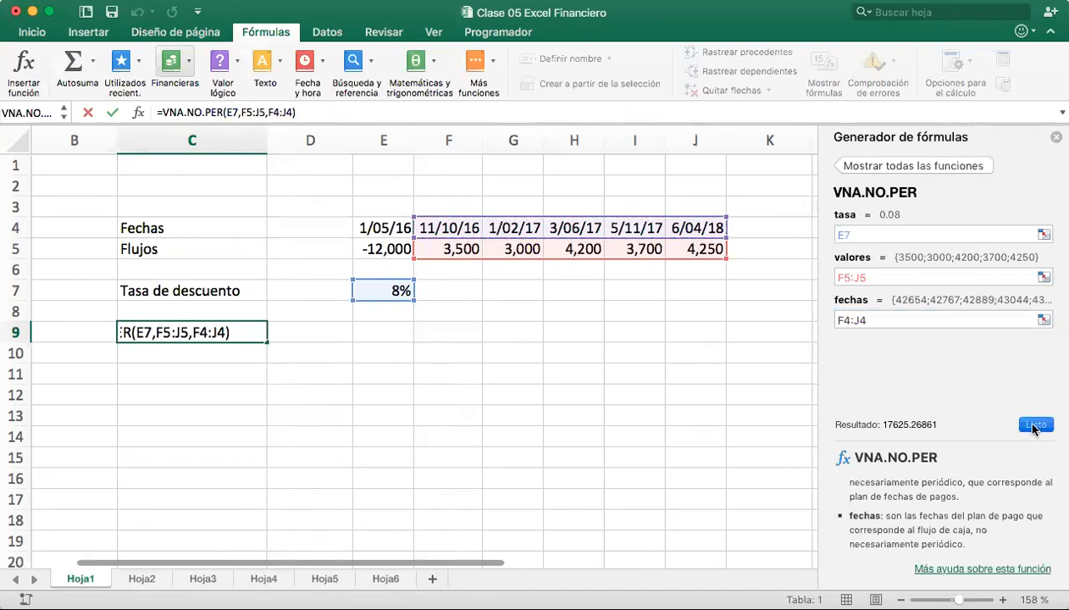
Format cell C9 with the Número category and no decimal places
{"action": "right_click", "coordinate": [243, 331]}
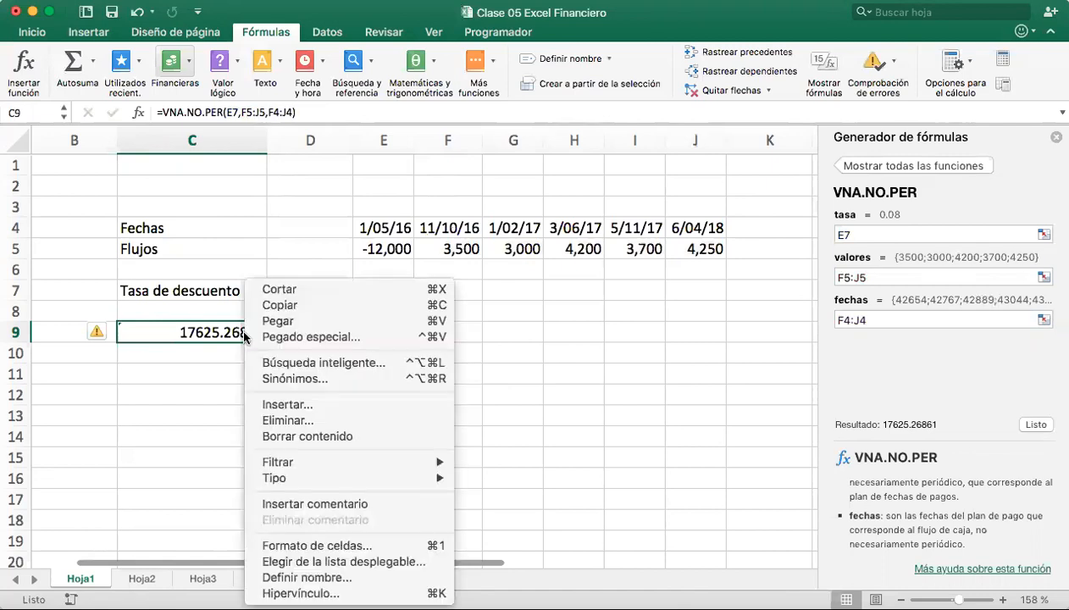
{"action": "left_click", "coordinate": [318, 544]}
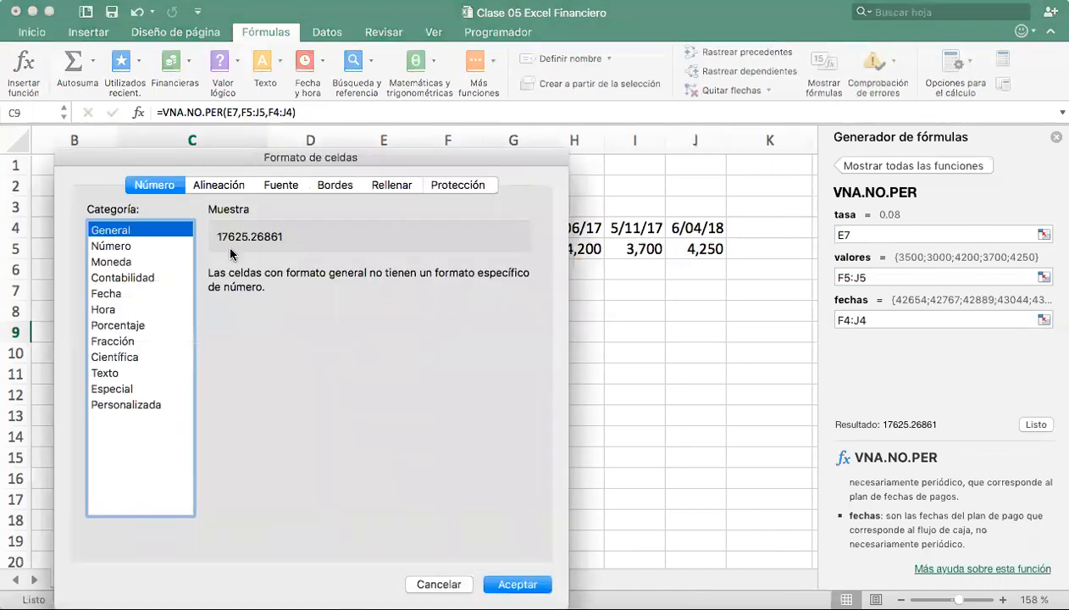
{"action": "left_click", "coordinate": [111, 245]}
{"action": "left_click", "coordinate": [363, 277]}
{"action": "left_click", "coordinate": [363, 278]}
{"action": "left_click", "coordinate": [518, 584]}
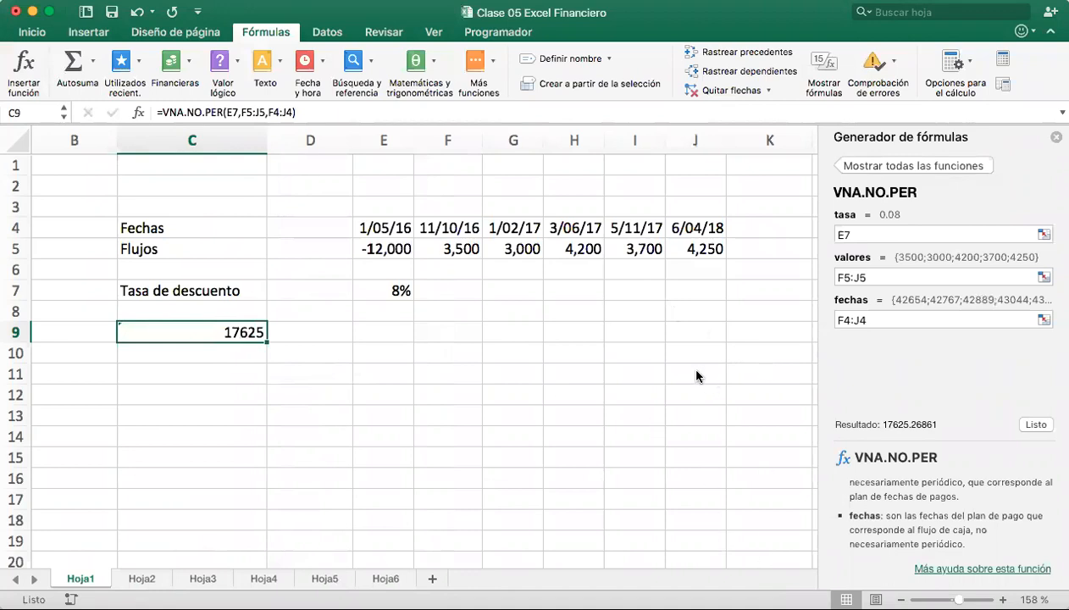
Insert a second VNA.NO.PER function in cell C10, directly below the first result
{"action": "left_click", "coordinate": [211, 362]}
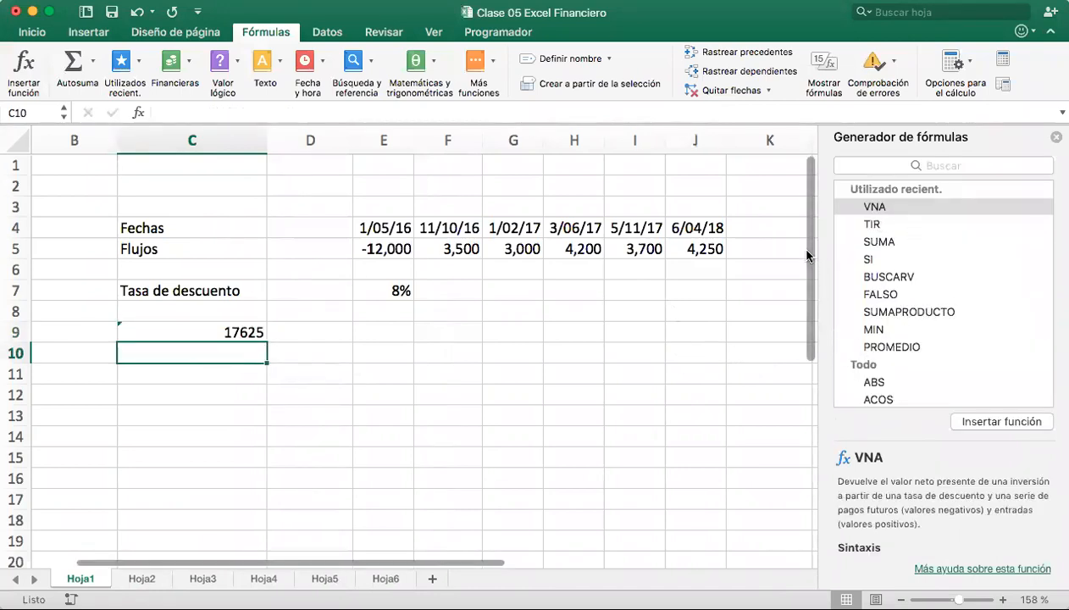
{"action": "scroll", "coordinate": [934, 305], "scroll_direction": "down", "scroll_amount": 15}
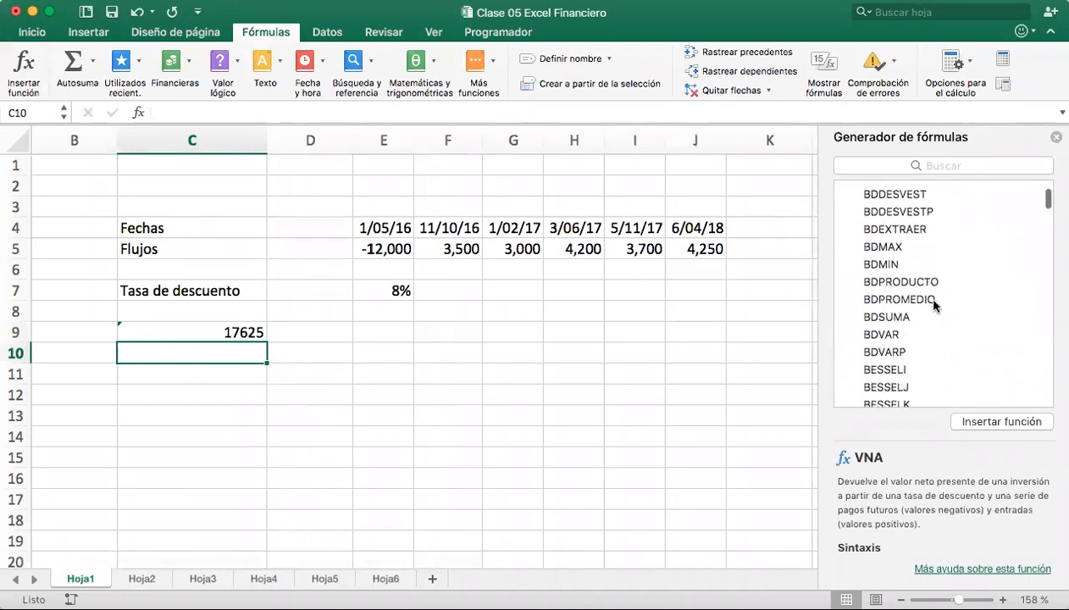
{"action": "left_click", "coordinate": [1056, 138]}
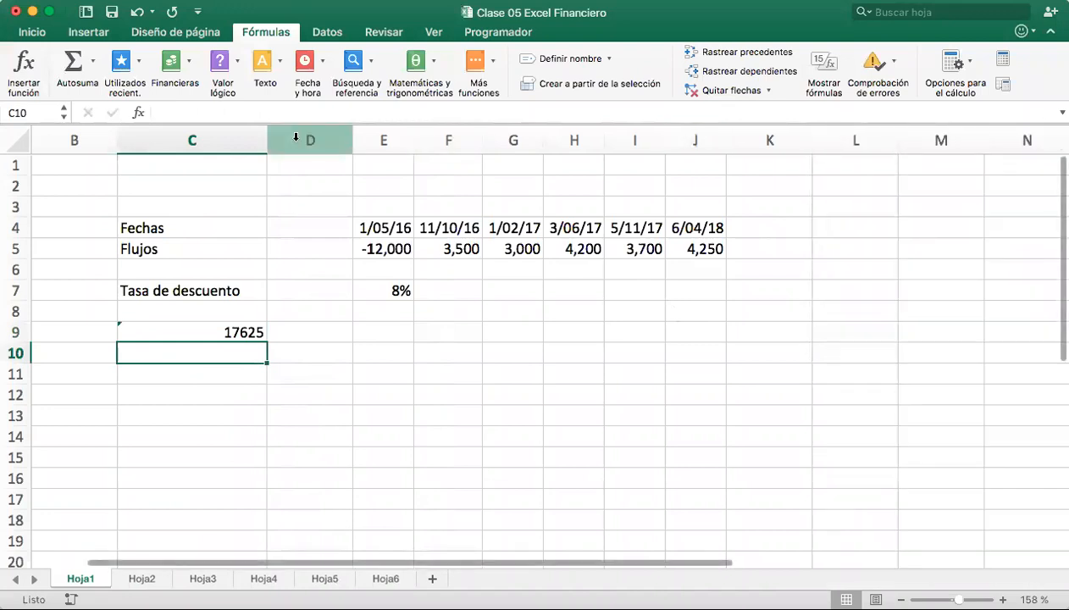
{"action": "left_click", "coordinate": [188, 68]}
{"action": "scroll", "coordinate": [294, 335], "scroll_direction": "down", "scroll_amount": 2}
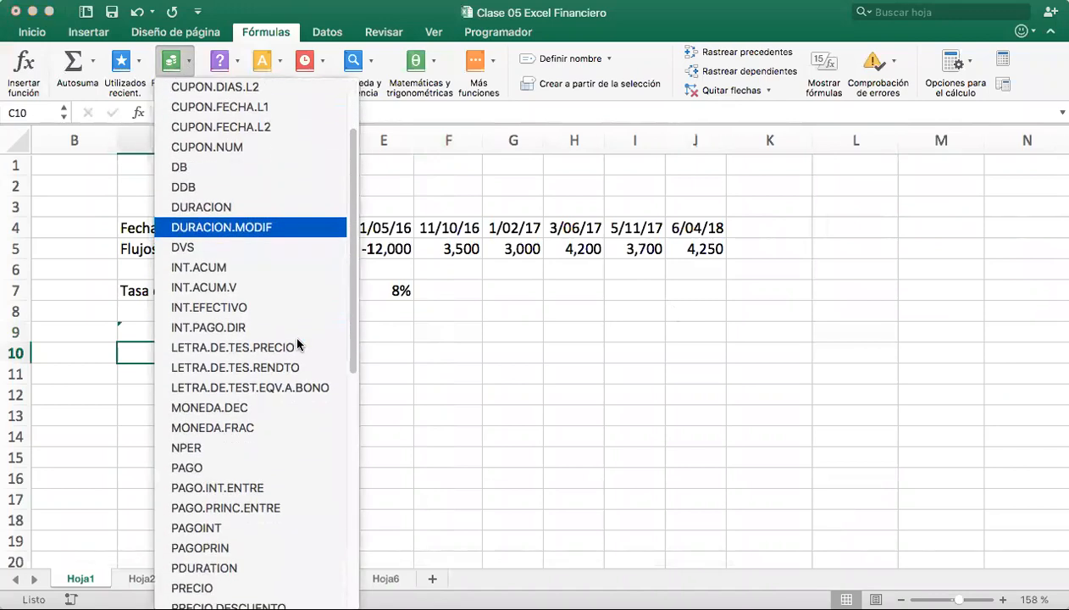
{"action": "scroll", "coordinate": [297, 343], "scroll_direction": "down", "scroll_amount": 5}
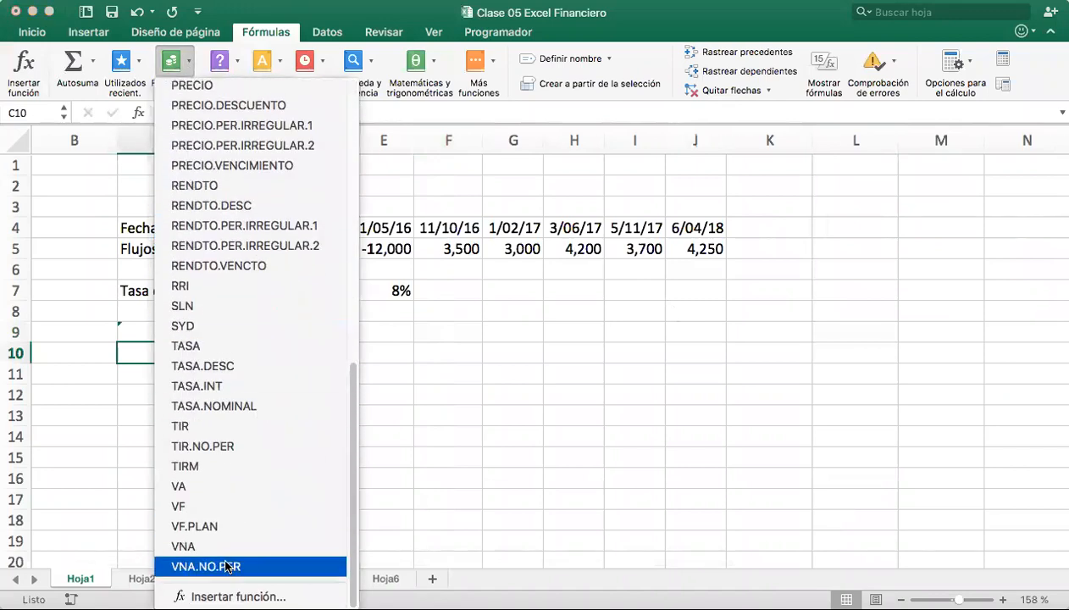
{"action": "left_click", "coordinate": [225, 565]}
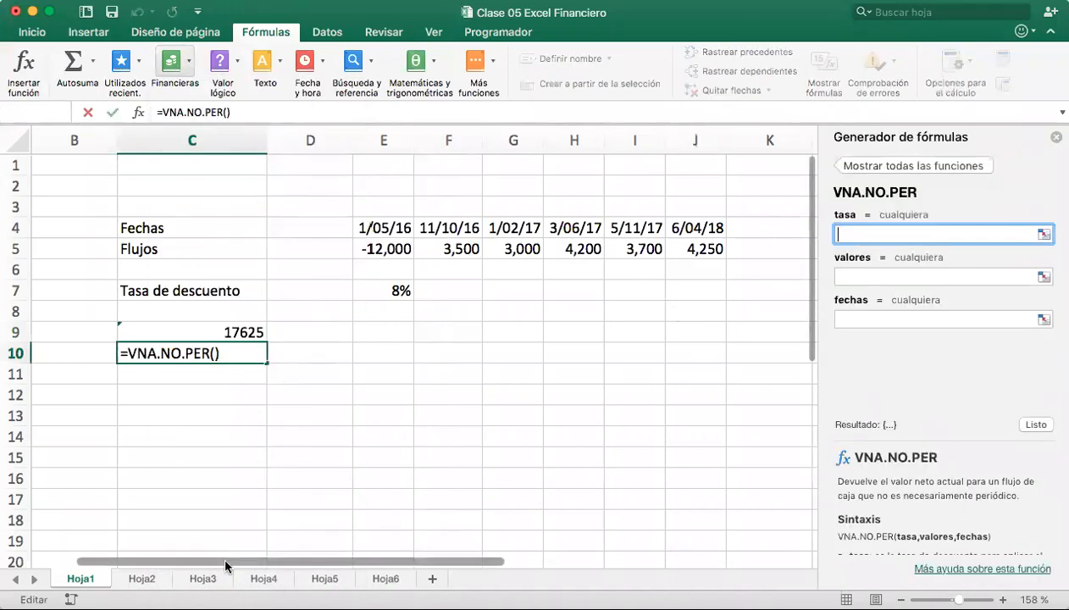
Complete the C10 formula with tasa E7, valores E5:J5 and fechas E4:J4
{"action": "left_click", "coordinate": [385, 286]}
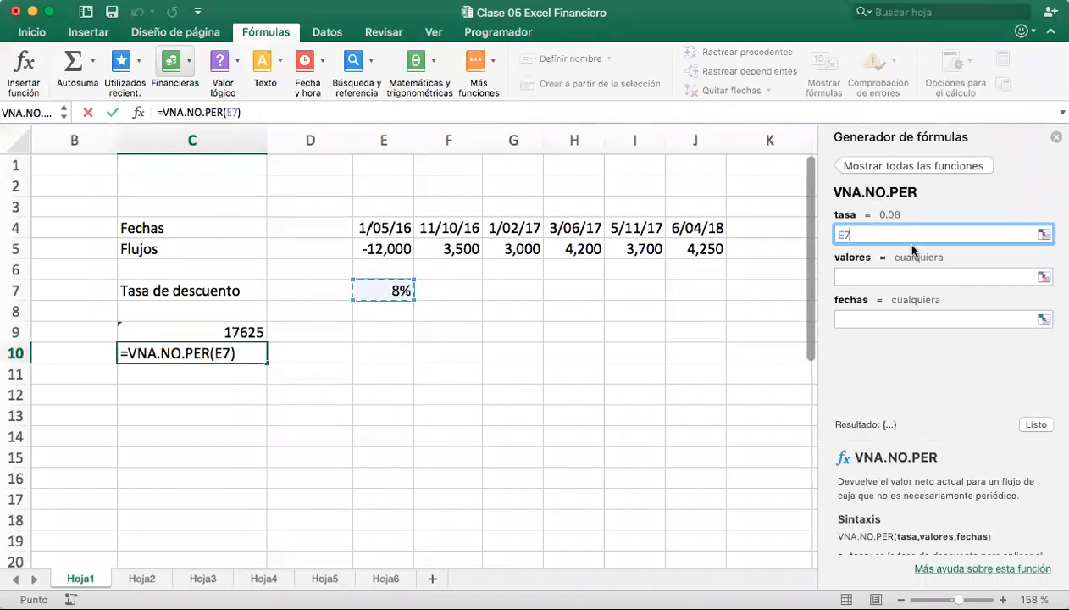
{"action": "left_click", "coordinate": [877, 276]}
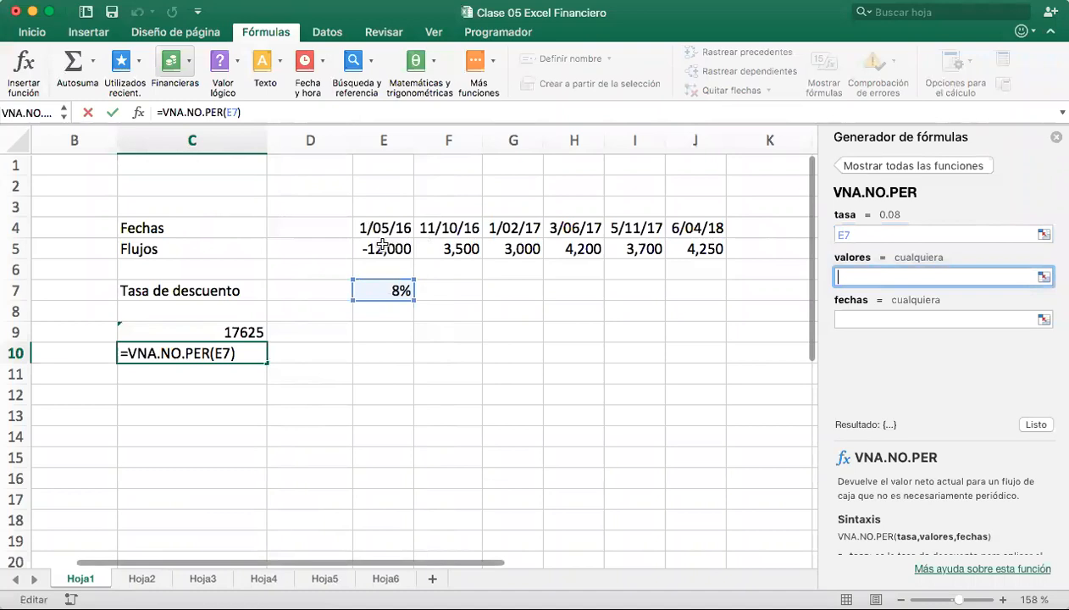
{"action": "left_click_drag", "start_coordinate": [381, 247], "coordinate": [703, 249]}
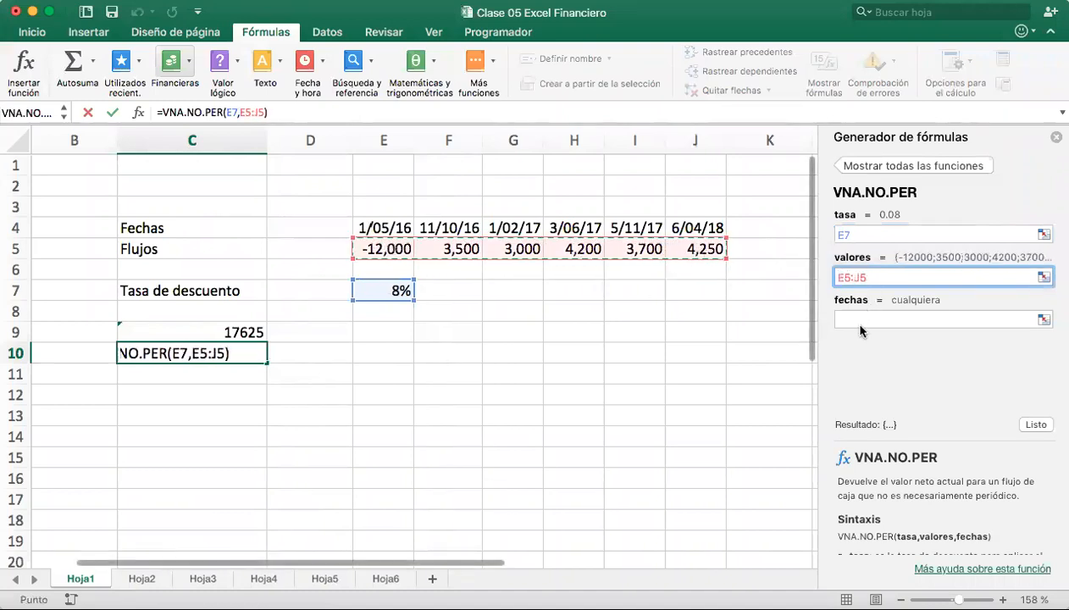
{"action": "left_click", "coordinate": [851, 319]}
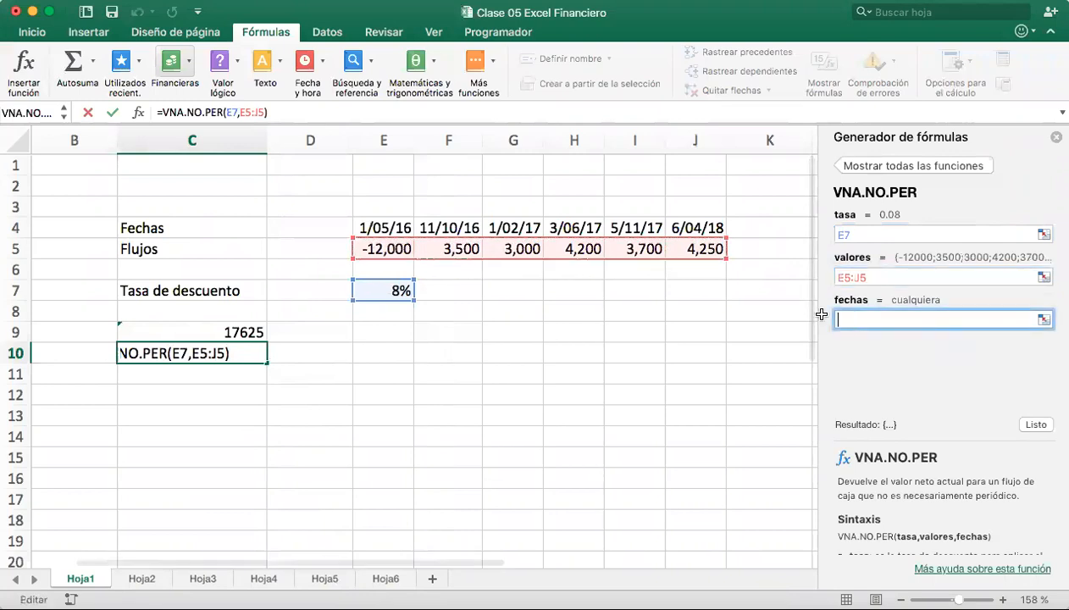
{"action": "left_click_drag", "start_coordinate": [383, 227], "coordinate": [695, 233]}
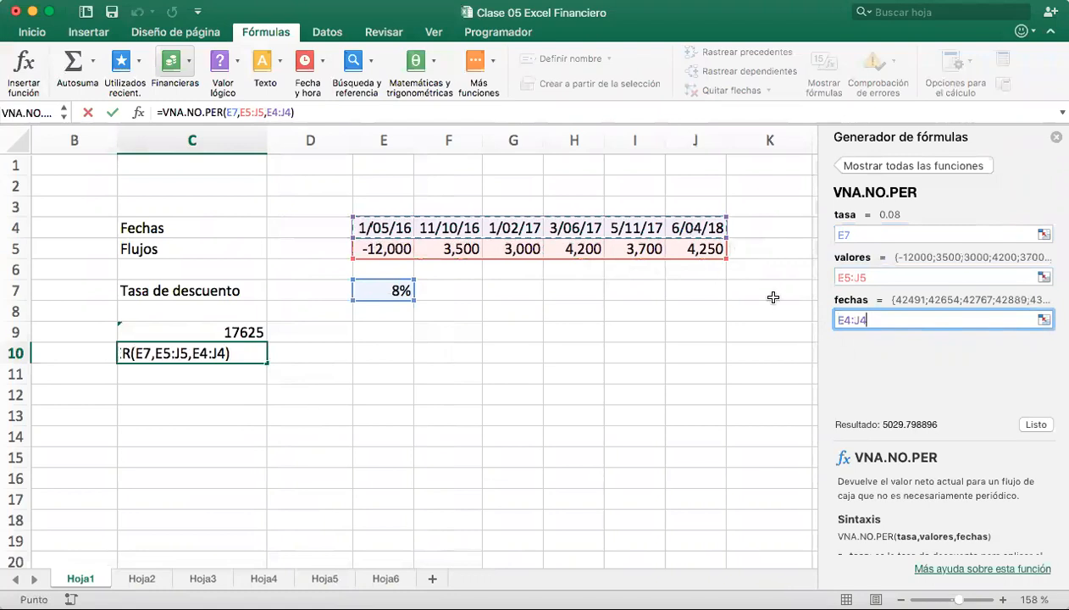
{"action": "left_click", "coordinate": [1037, 426]}
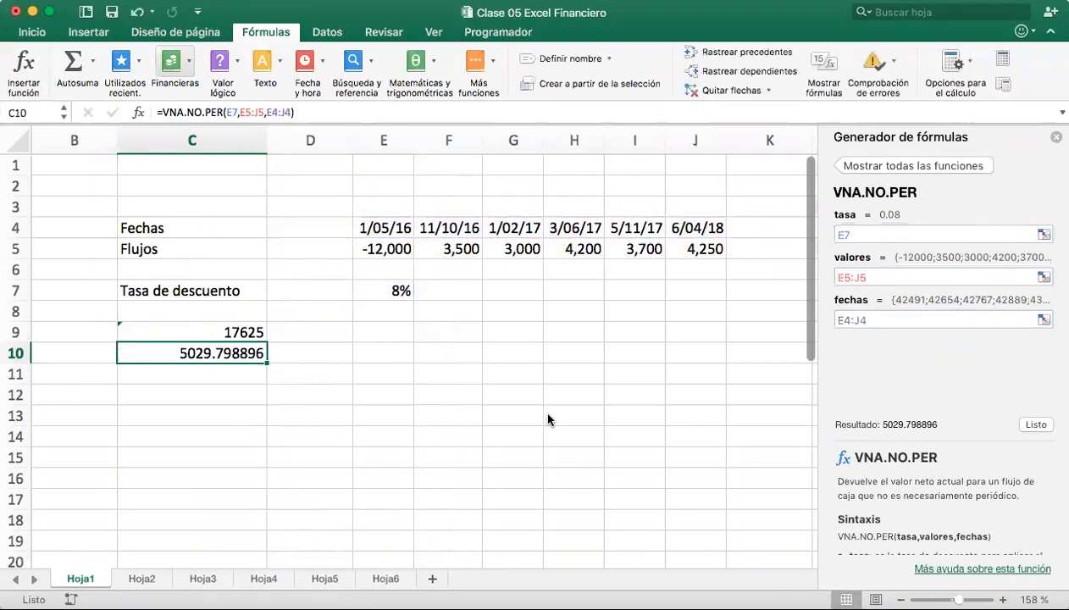
Format cells C9:C10 with the Número category and two decimal places
{"action": "left_click_drag", "start_coordinate": [246, 328], "coordinate": [247, 349]}
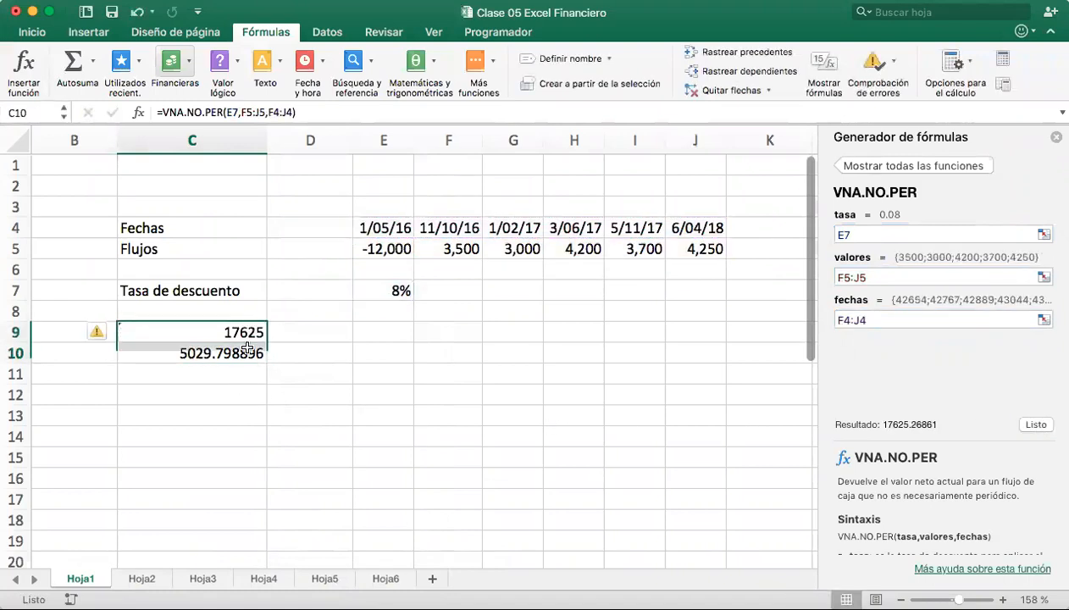
{"action": "right_click", "coordinate": [246, 349]}
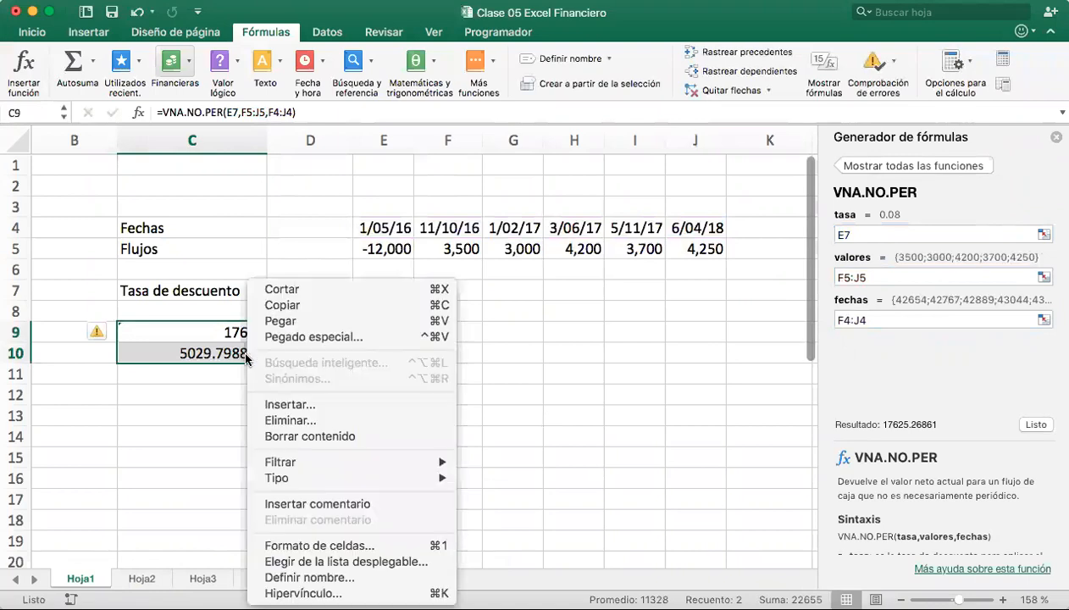
{"action": "left_click", "coordinate": [309, 547]}
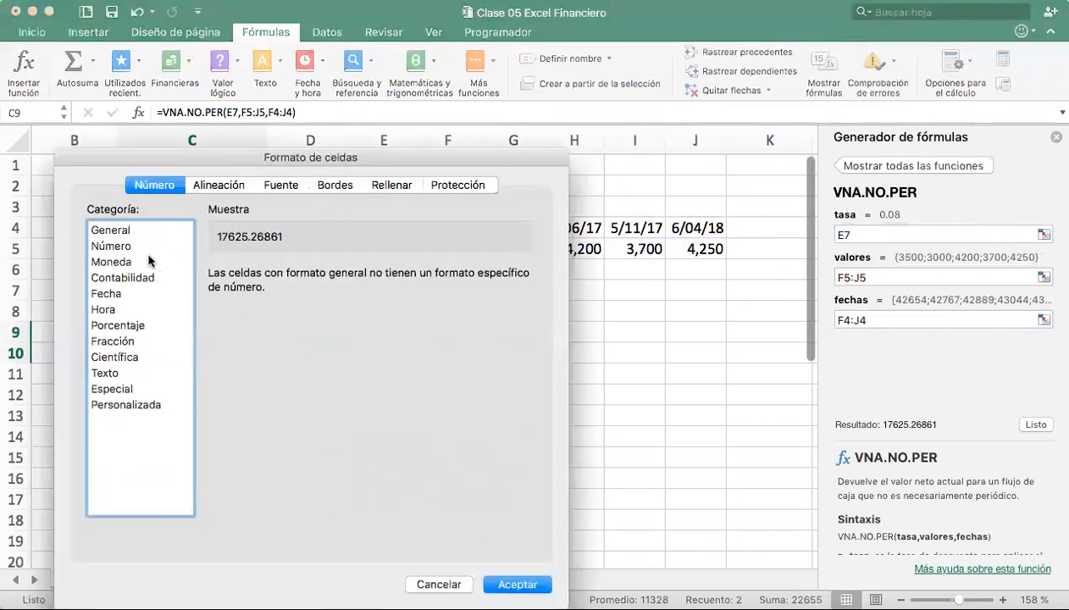
{"action": "left_click", "coordinate": [110, 245]}
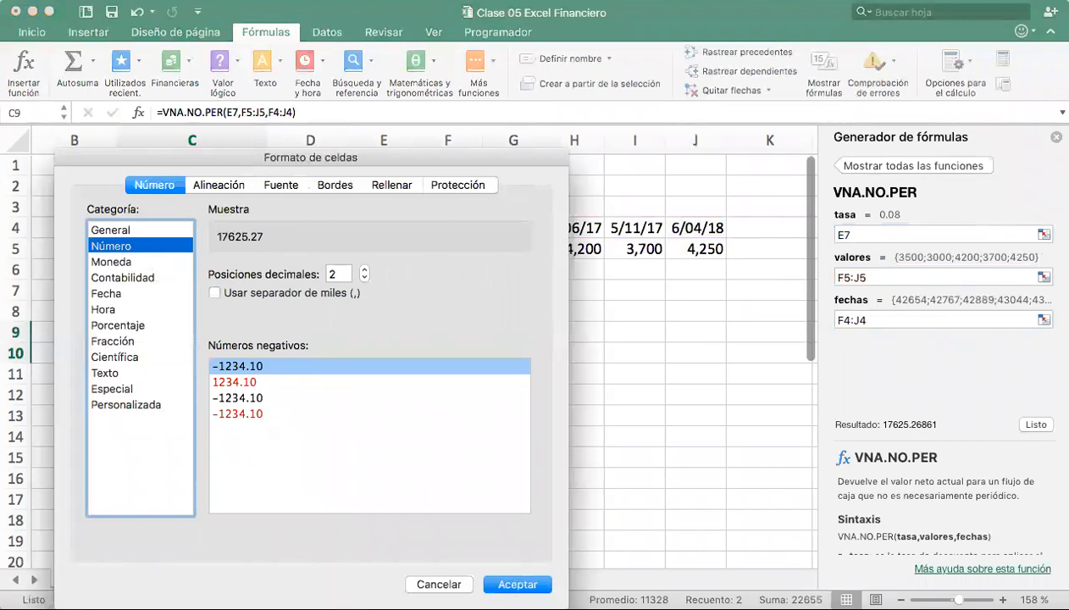
{"action": "left_click", "coordinate": [517, 584]}
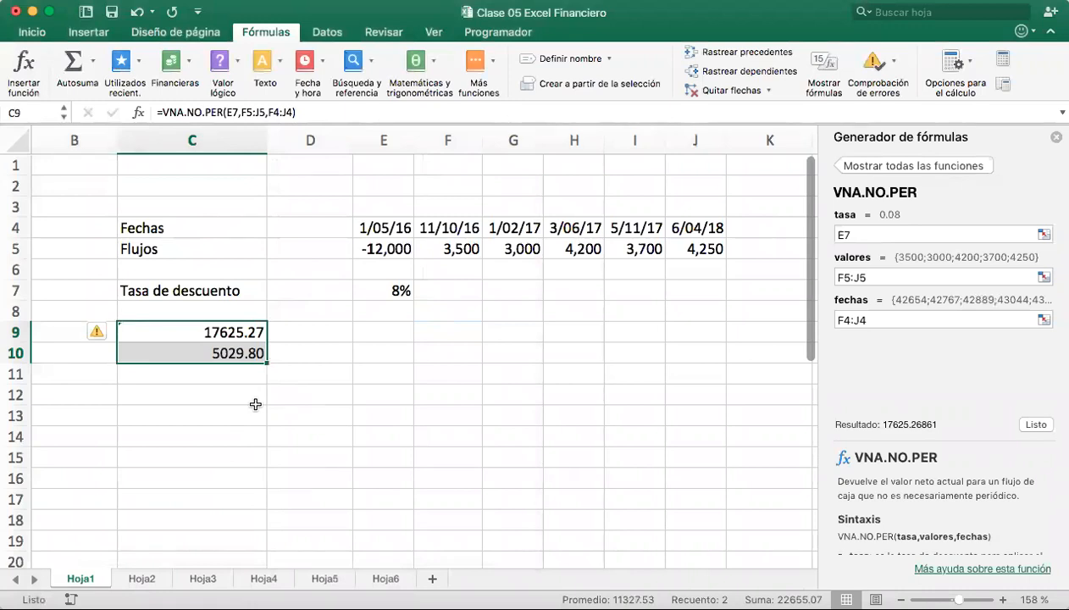
{"action": "left_click", "coordinate": [251, 334]}
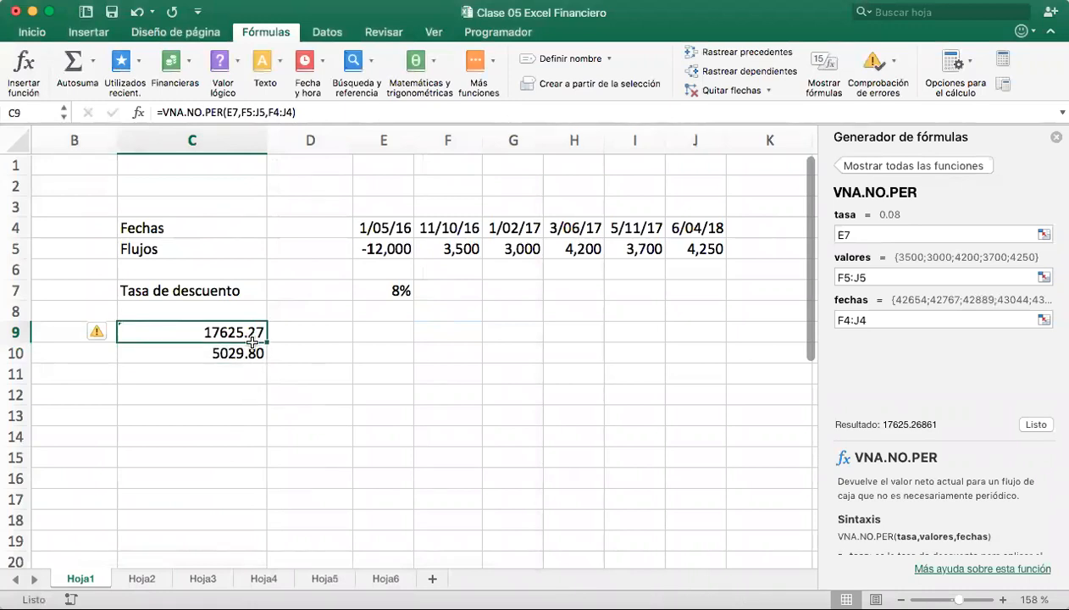
{"action": "left_click", "coordinate": [254, 352]}
{"action": "left_click", "coordinate": [246, 333]}
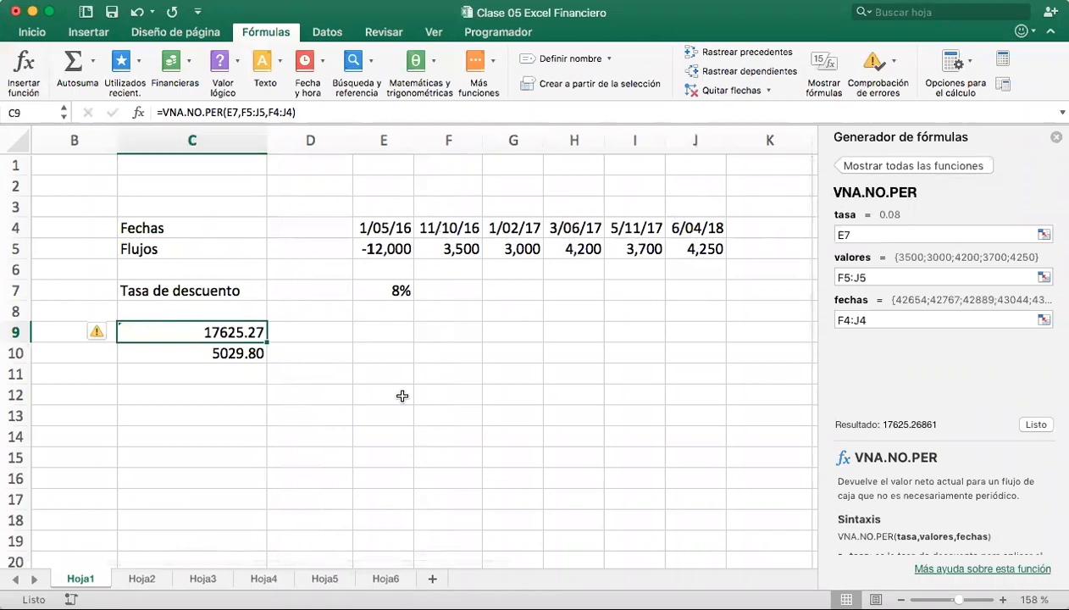
Draw a rounded rectangle about 9.6 cm wide and 4 cm high and place it just below the results in column C
{"action": "scroll", "coordinate": [349, 399], "scroll_direction": "left", "scroll_amount": 1}
{"action": "scroll", "coordinate": [339, 391], "scroll_direction": "right", "scroll_amount": 1}
{"action": "scroll", "coordinate": [339, 391], "scroll_direction": "down", "scroll_amount": 1}
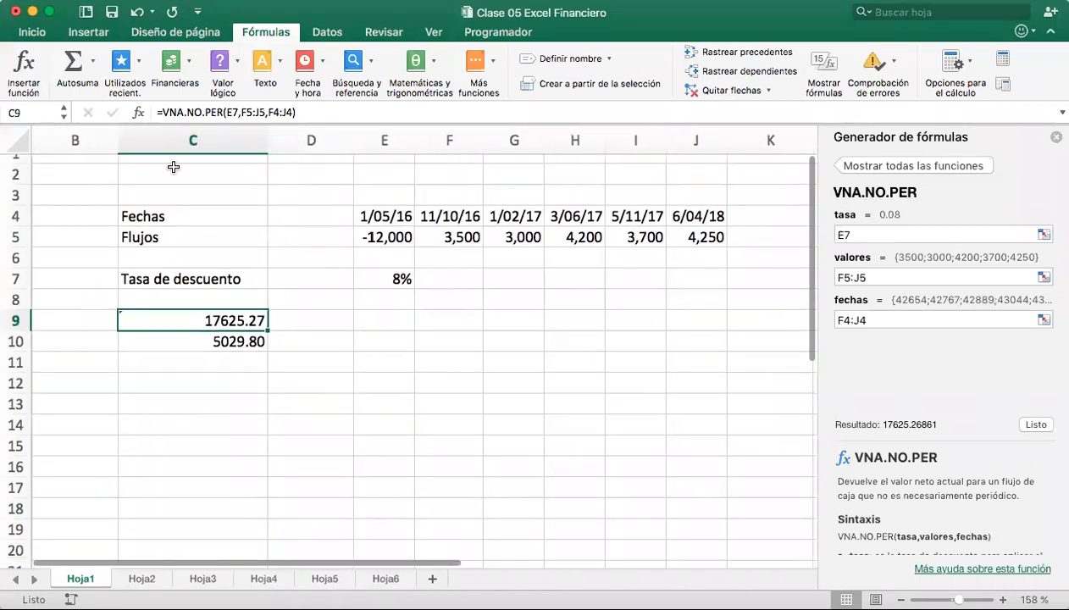
{"action": "left_click", "coordinate": [96, 31]}
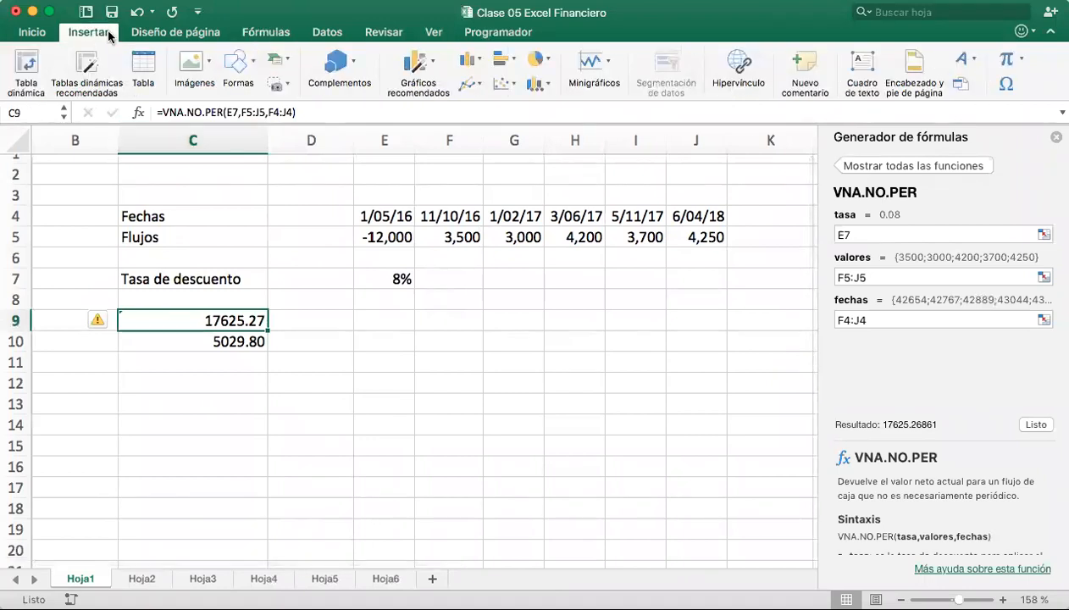
{"action": "left_click", "coordinate": [238, 66]}
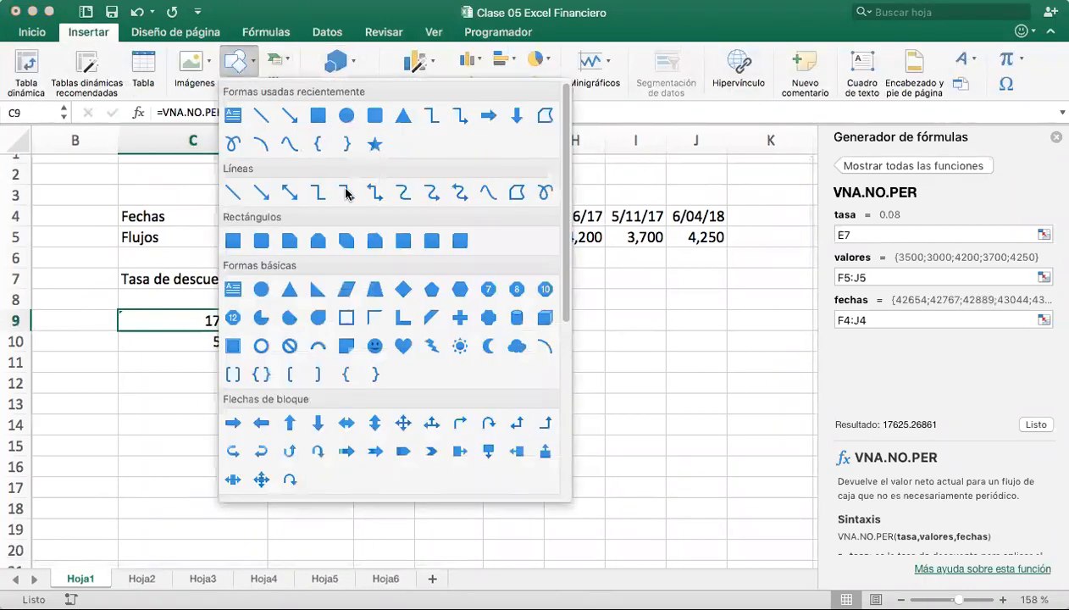
{"action": "left_click", "coordinate": [262, 241]}
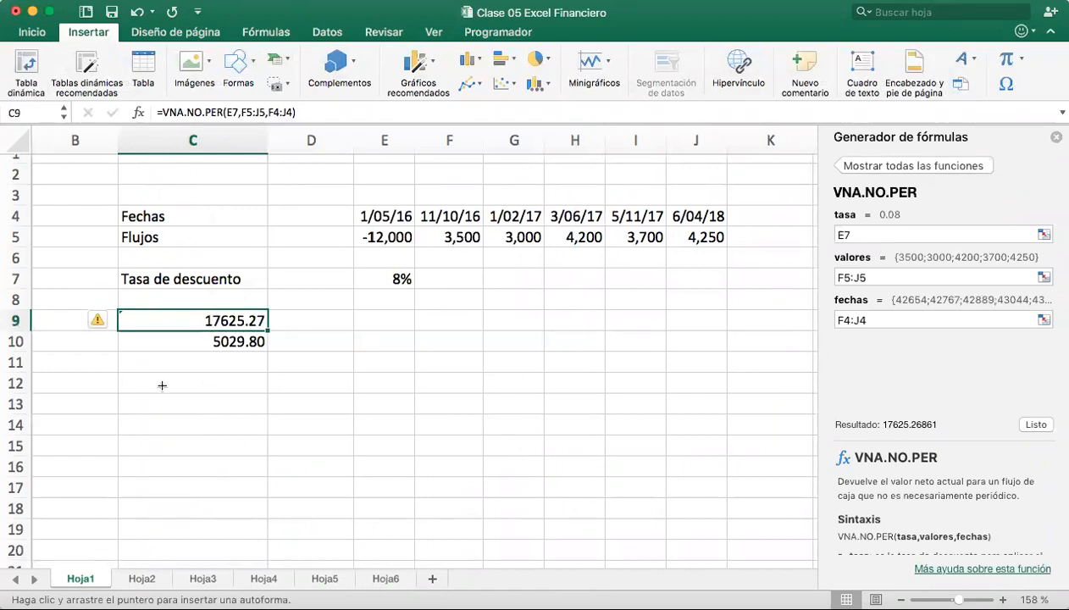
{"action": "mouse_move", "coordinate": [156, 379]}
{"action": "left_mouse_down"}
{"action": "mouse_move", "coordinate": [496, 493]}
{"action": "mouse_move", "coordinate": [500, 527]}
{"action": "left_mouse_up"}
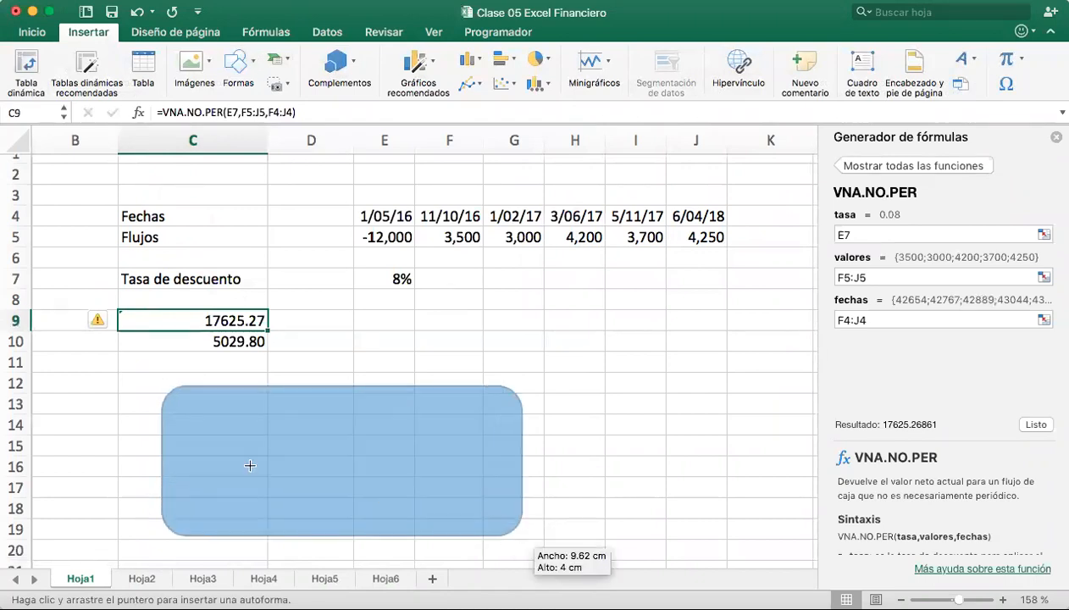
{"action": "left_click_drag", "start_coordinate": [216, 452], "coordinate": [211, 448]}
Start the text of the rounded rectangle with "1.- VNA.NO.PER"
{"action": "right_click", "coordinate": [211, 448]}
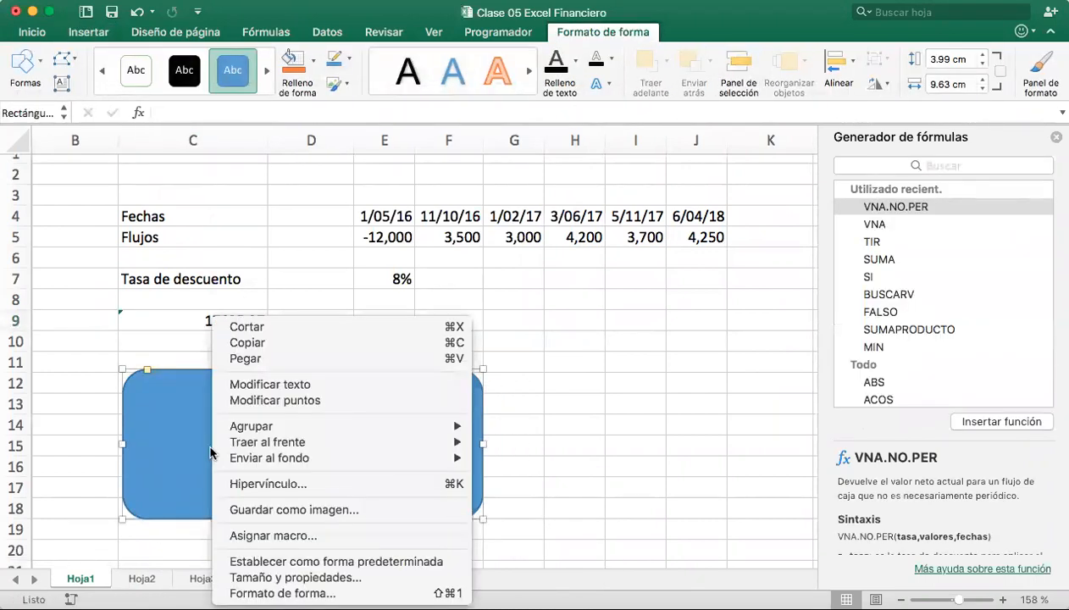
{"action": "left_click", "coordinate": [292, 391]}
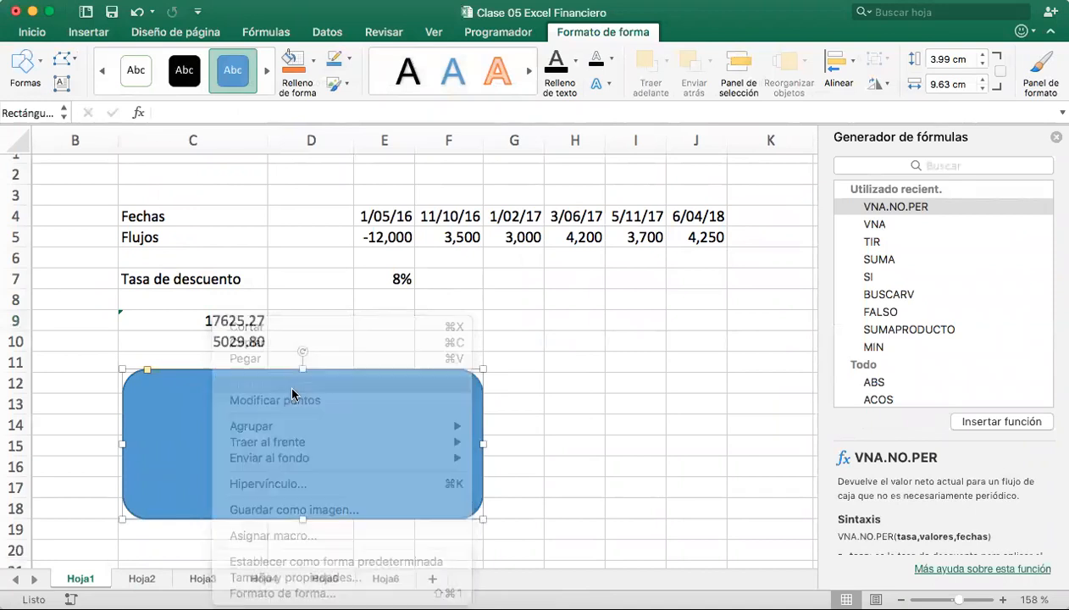
{"action": "type", "text": "1,"}
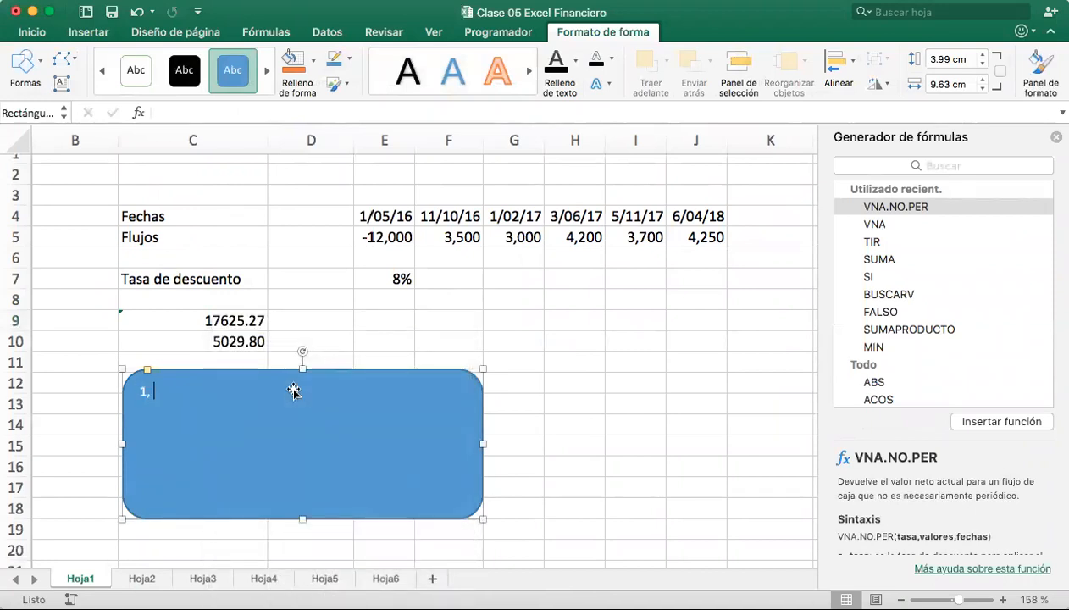
{"action": "type", "text": " VNA.NO.PER"}
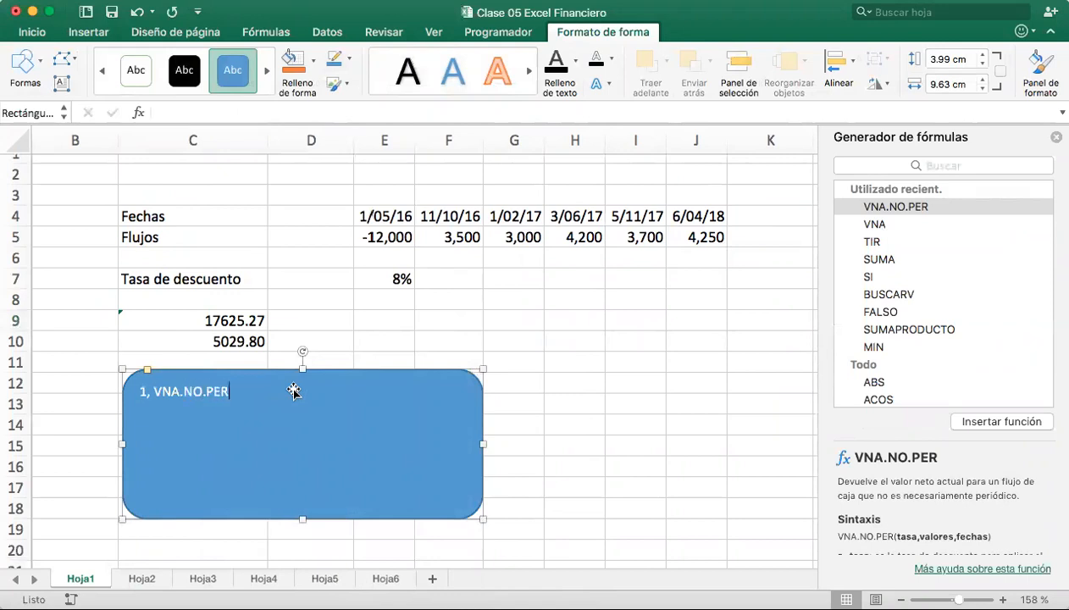
{"action": "left_click", "coordinate": [150, 392]}
{"action": "key", "text": "BackSpace"}
{"action": "type", "text": ".-"}
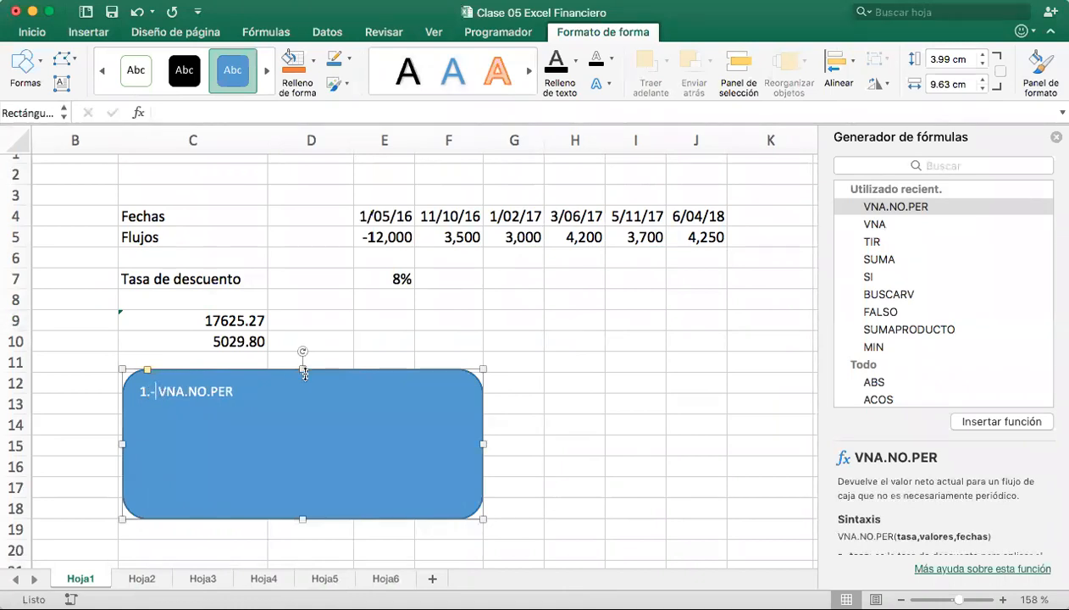
Continue the first note with "me permite calcular el valor actual neto de flujos que no tienen una periodicidad."
{"action": "left_click", "coordinate": [231, 392]}
{"action": "type", "text": "me pe"}
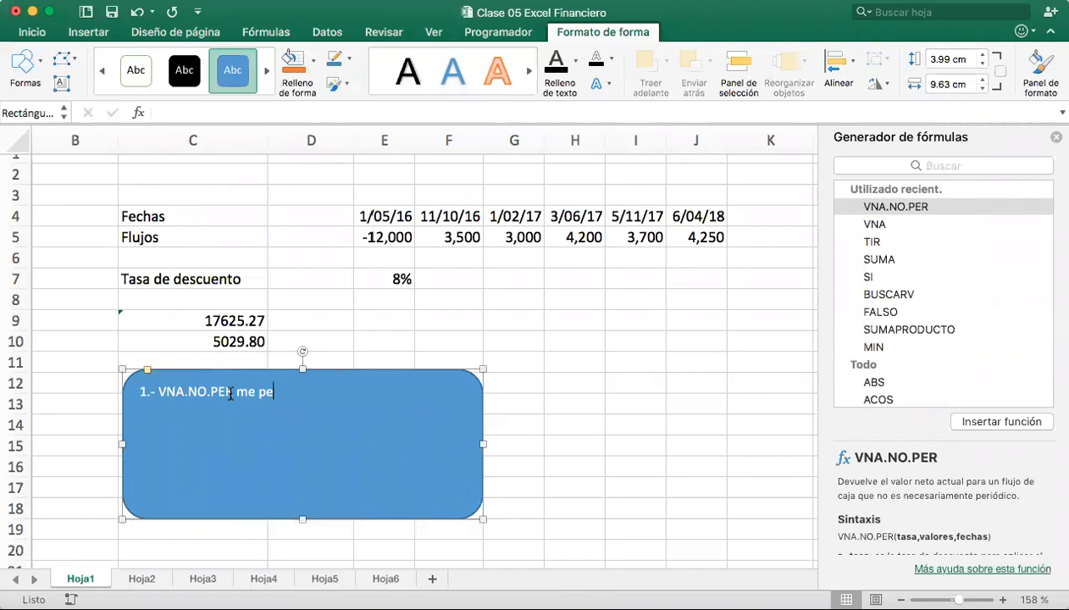
{"action": "type", "text": "rmite clacular"}
{"action": "key", "text": "BackSpace"}
{"action": "key", "text": "BackSpace"}
{"action": "key", "text": "BackSpace"}
{"action": "key", "text": "BackSpace"}
{"action": "key", "text": "BackSpace"}
{"action": "key", "text": "BackSpace"}
{"action": "key", "text": "BackSpace"}
{"action": "type", "text": "calcular el va"}
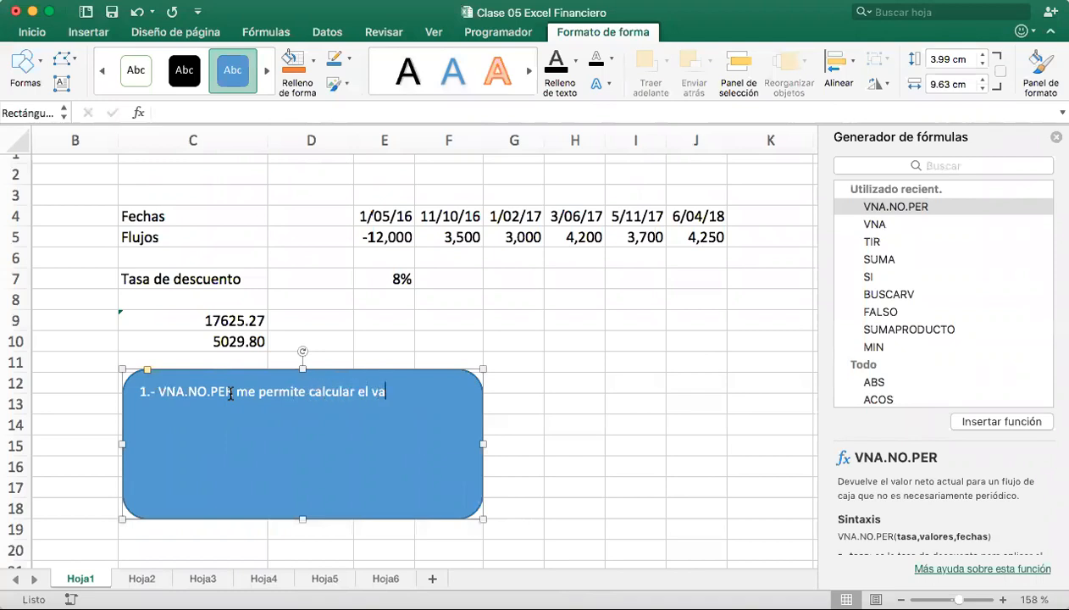
{"action": "type", "text": "lor actual neto de flujos que o"}
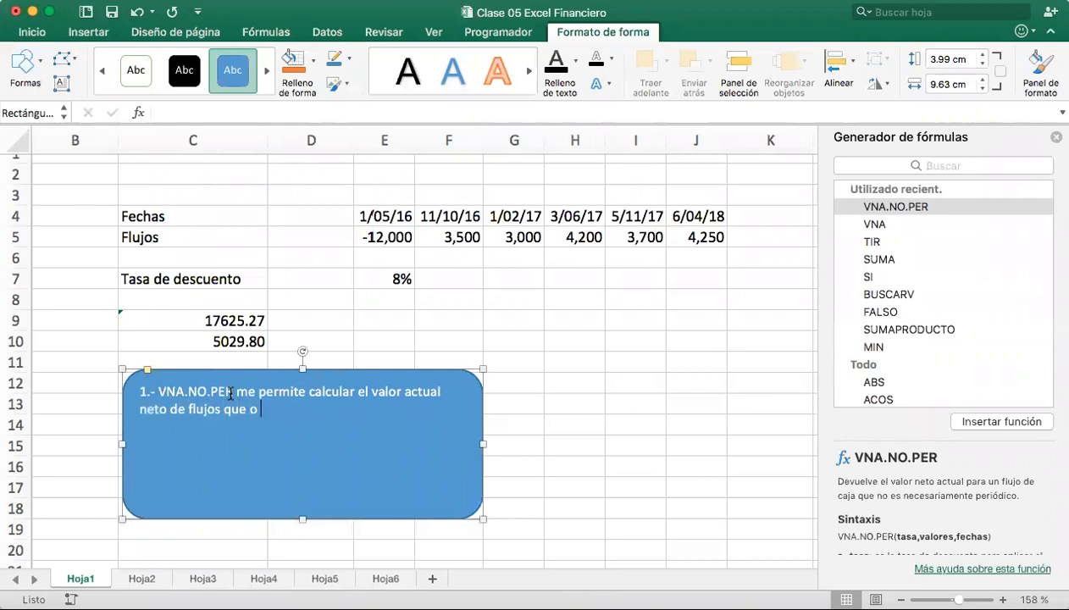
{"action": "key", "text": "BackSpace"}
{"action": "type", "text": "no tienen una periodicidad."}
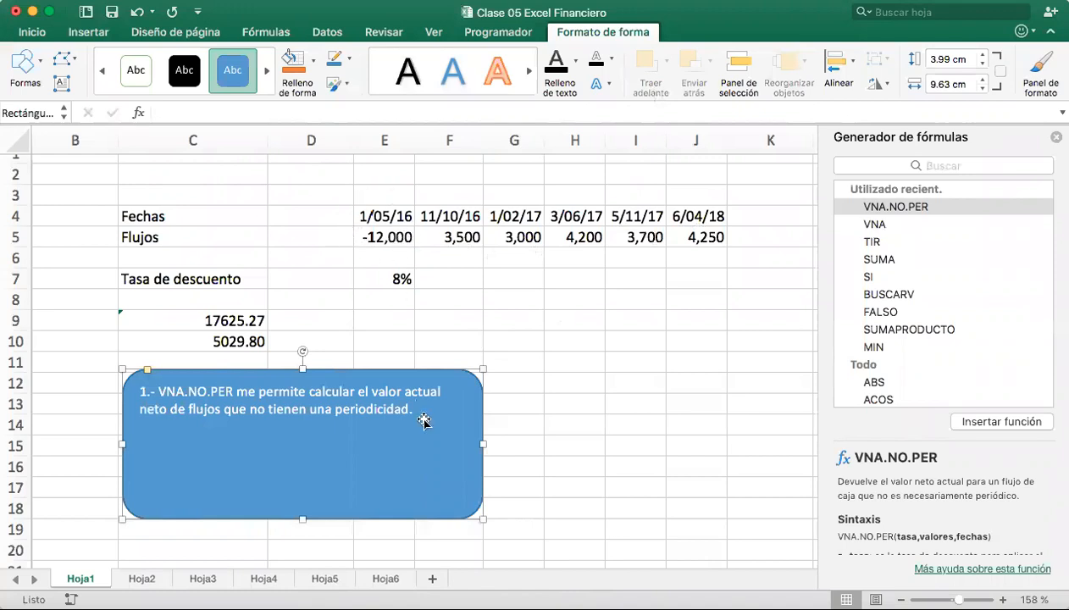
Add the second note "2.- VNA.NO.PER, permite incluir la inversión inicial." after a blank line in the shape
{"action": "key", "text": "Return"}
{"action": "type", "text": "2.- VNA.NO.PE"}
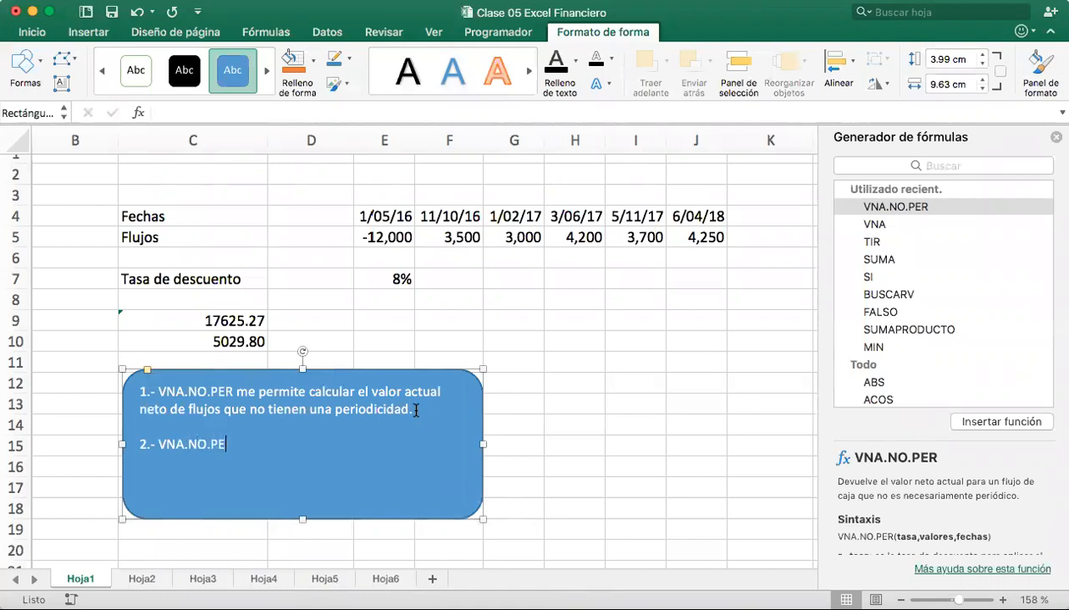
{"action": "type", "text": "R, permite incluir la inversión inicial."}
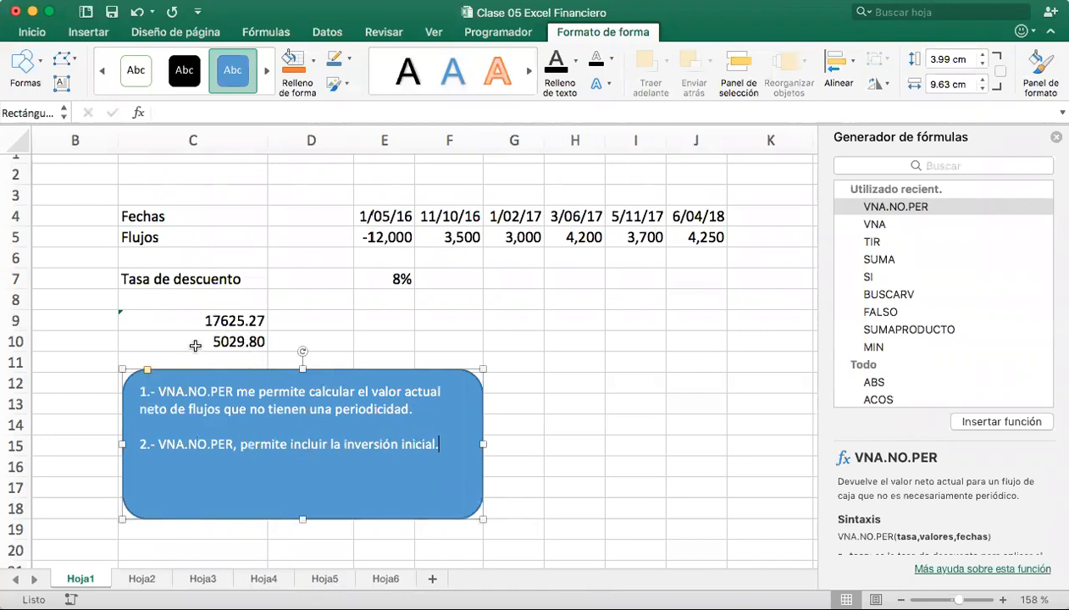
Label the C10 result by entering "VAN" in cell B10
{"action": "left_click", "coordinate": [98, 339]}
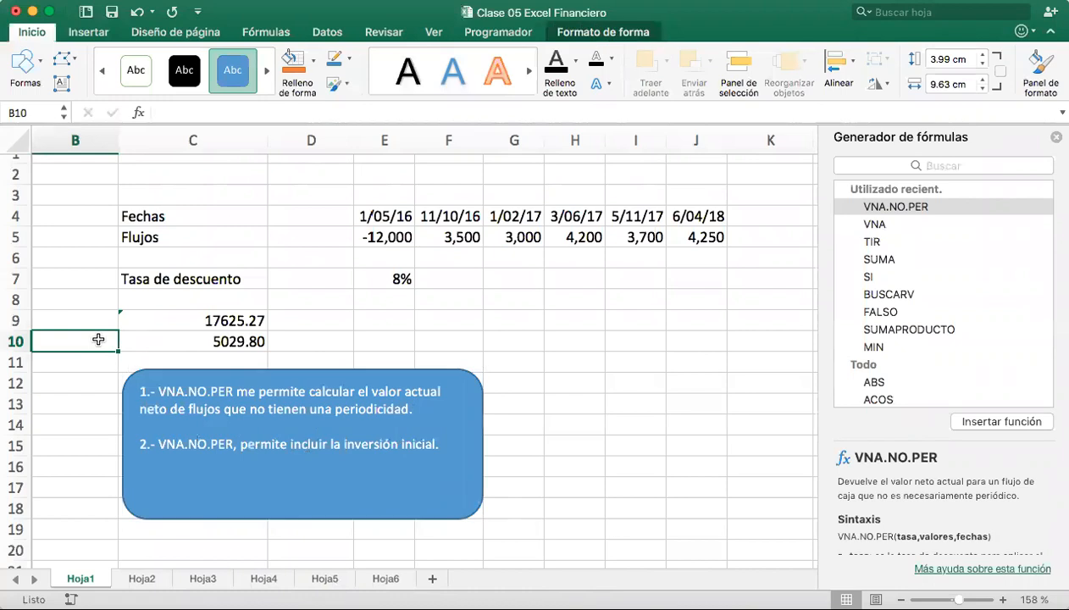
{"action": "type", "text": "VAN"}
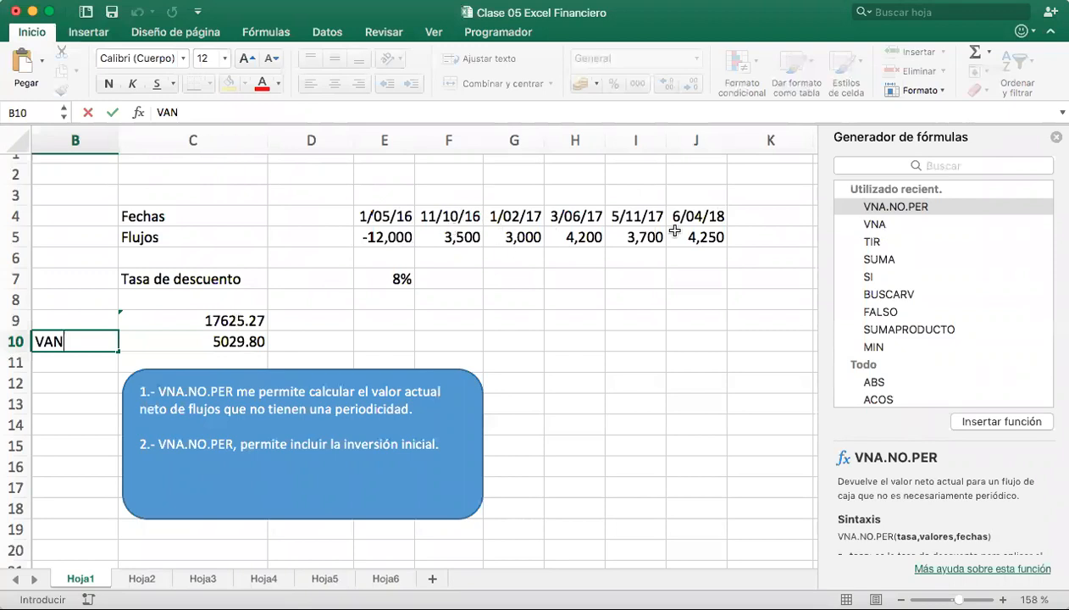
{"action": "left_click_drag", "start_coordinate": [434, 220], "coordinate": [680, 210]}
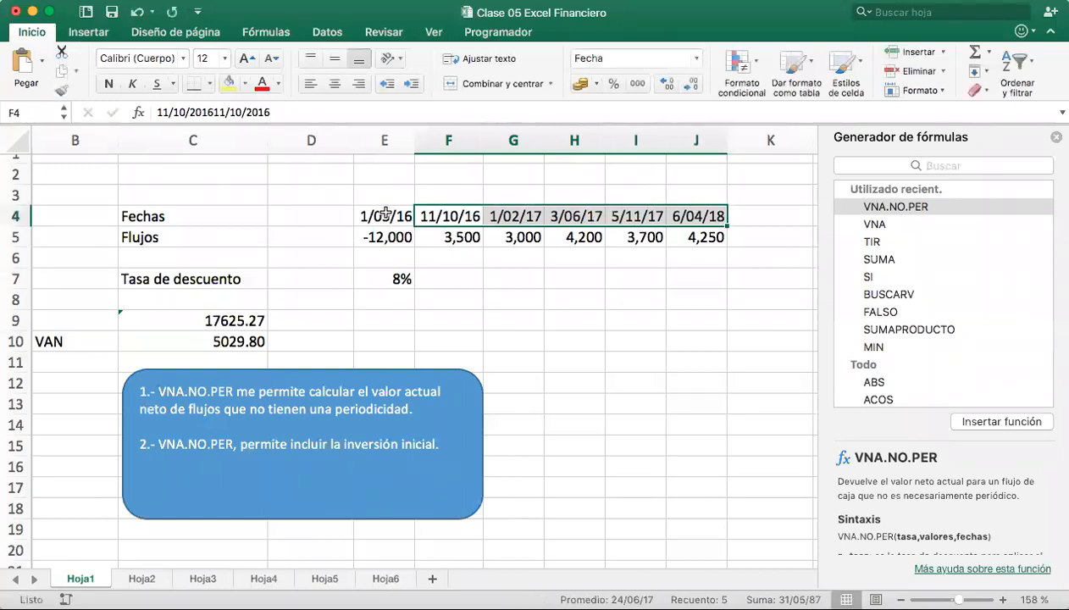
{"action": "type", "text": "ºº"}
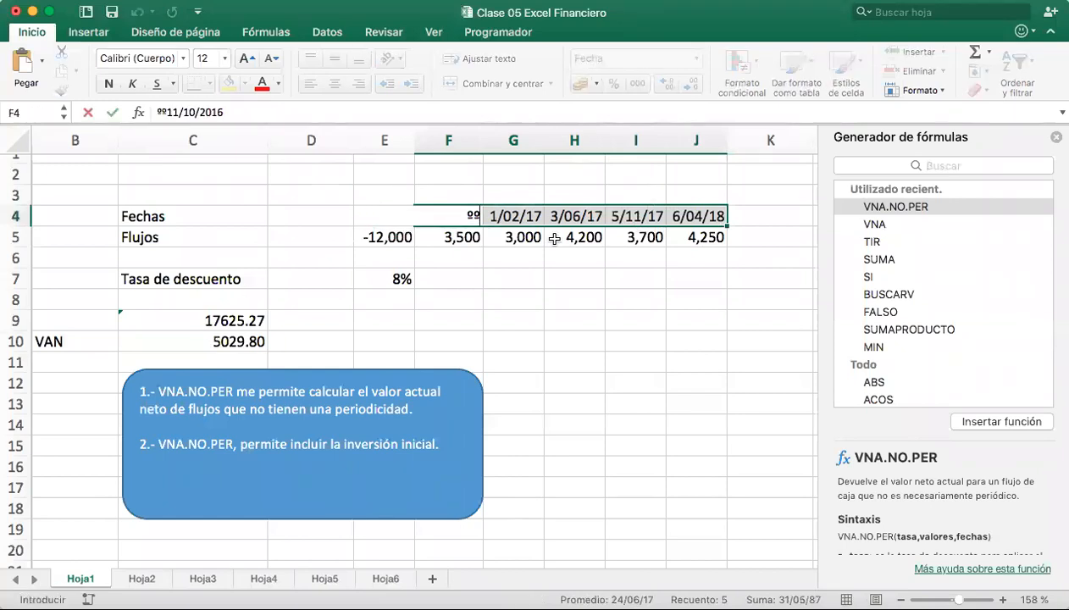
{"action": "key", "text": "Escape"}
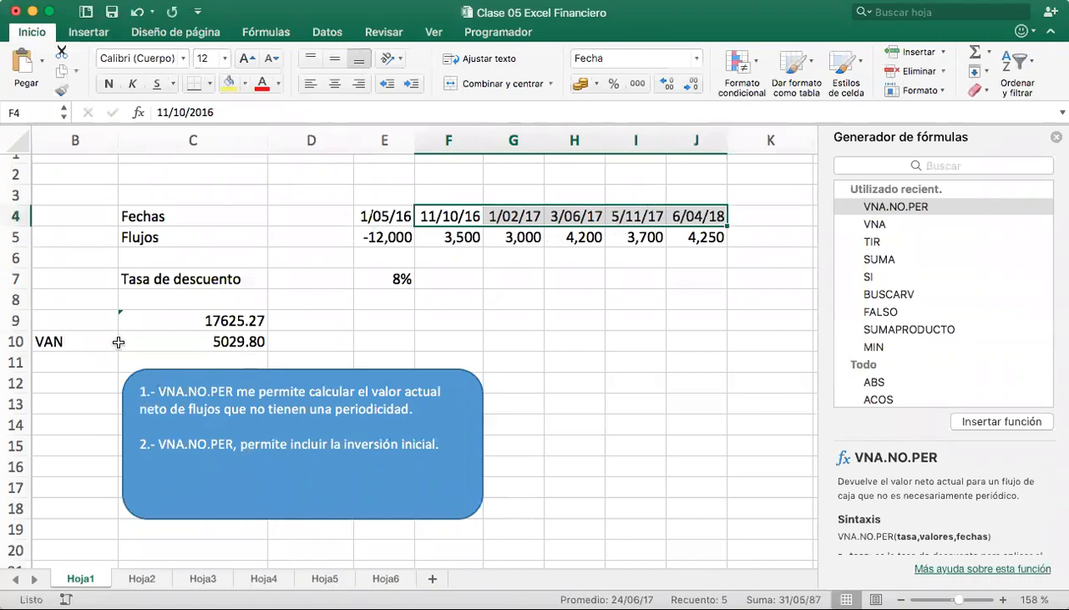
Extend the label in cell B10 to read "VAN Proyecto"
{"action": "double_click", "coordinate": [93, 341]}
{"action": "type", "text": "Proyecto"}
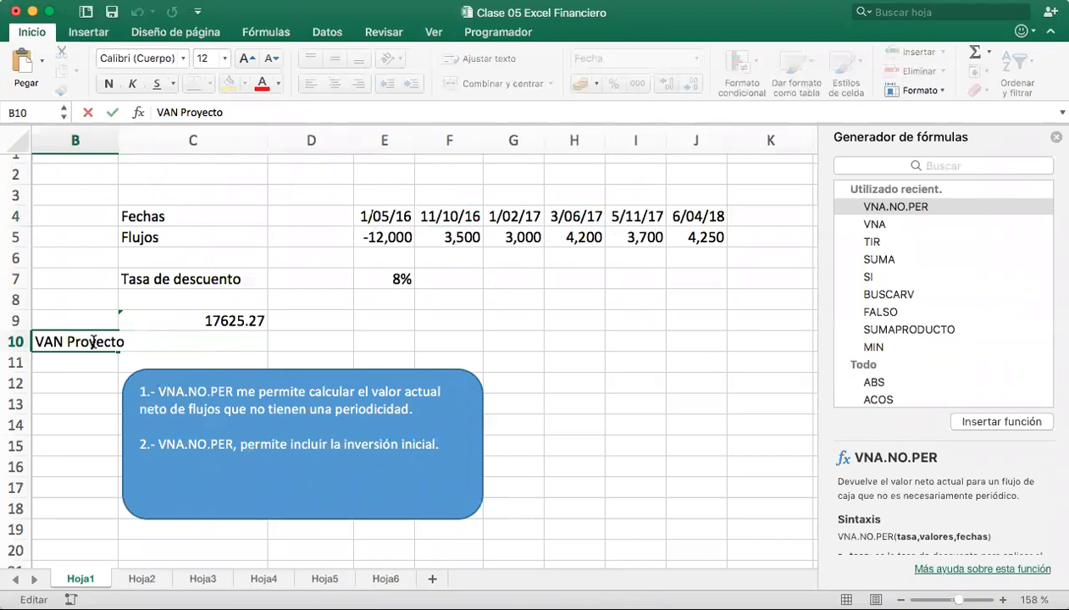
Widen column B to fit its label and clear the formula in cell C9
{"action": "left_click", "coordinate": [251, 325]}
{"action": "left_click_drag", "start_coordinate": [117, 143], "coordinate": [138, 142]}
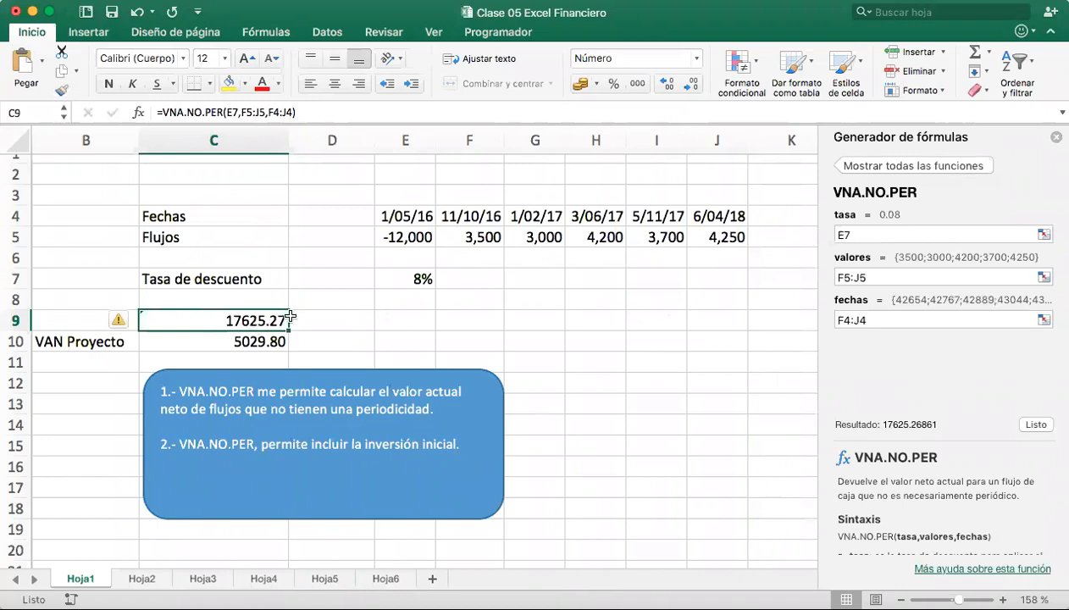
{"action": "key", "text": "Delete"}
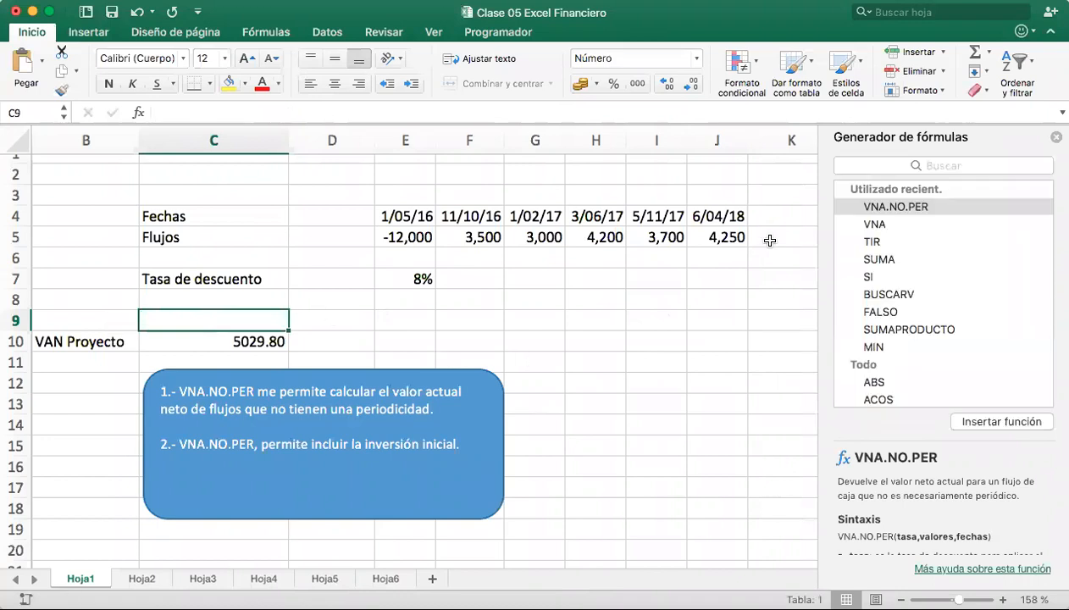
Head a second table below the rounded rectangle with "Fechas" in C24 and "Flujos" in D24
{"action": "scroll", "coordinate": [484, 365], "scroll_direction": "down", "scroll_amount": 10}
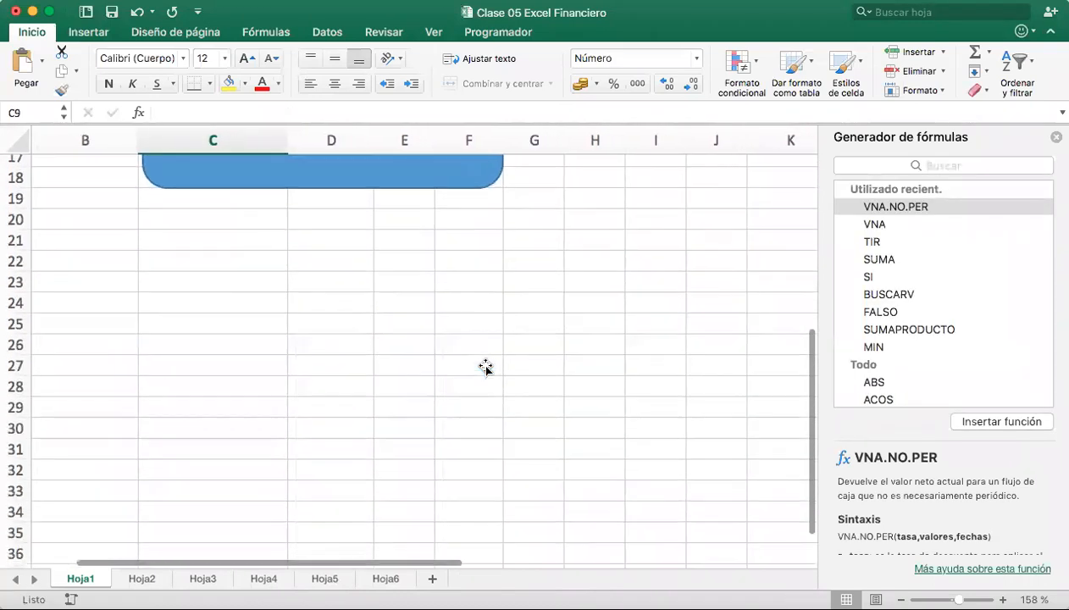
{"action": "left_click", "coordinate": [187, 304]}
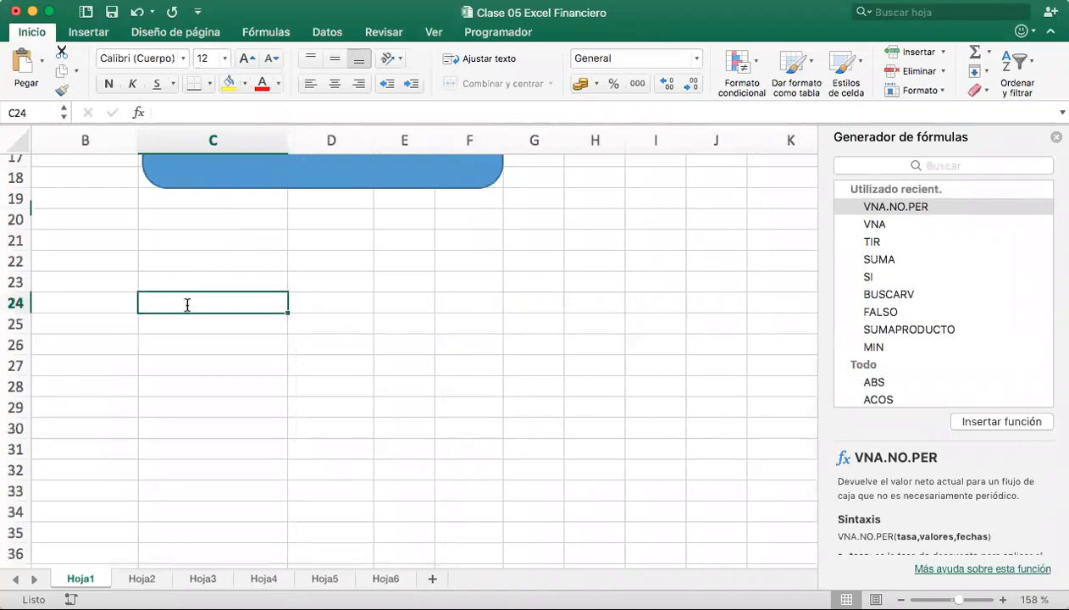
{"action": "type", "text": "Fechas"}
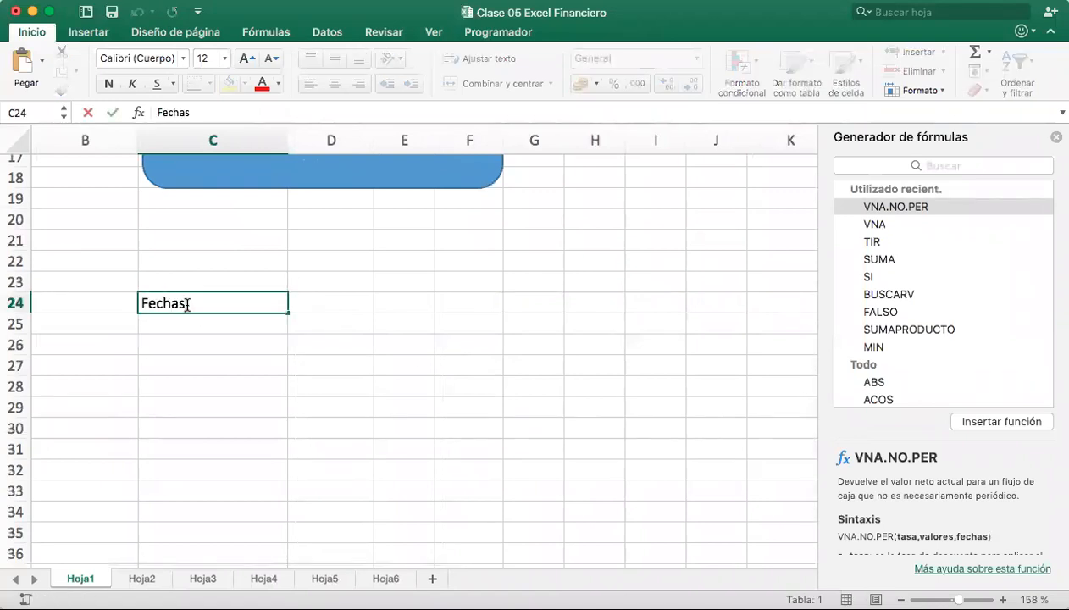
{"action": "key", "text": "Tab"}
{"action": "type", "text": "Flujos"}
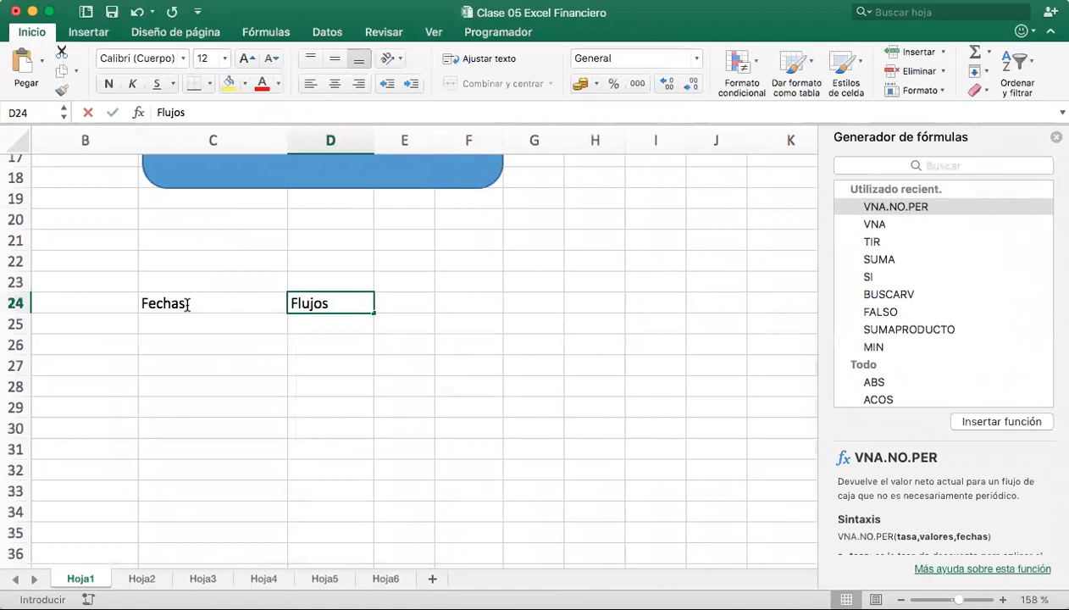
{"action": "key", "text": "Return"}
{"action": "type", "text": "-"}
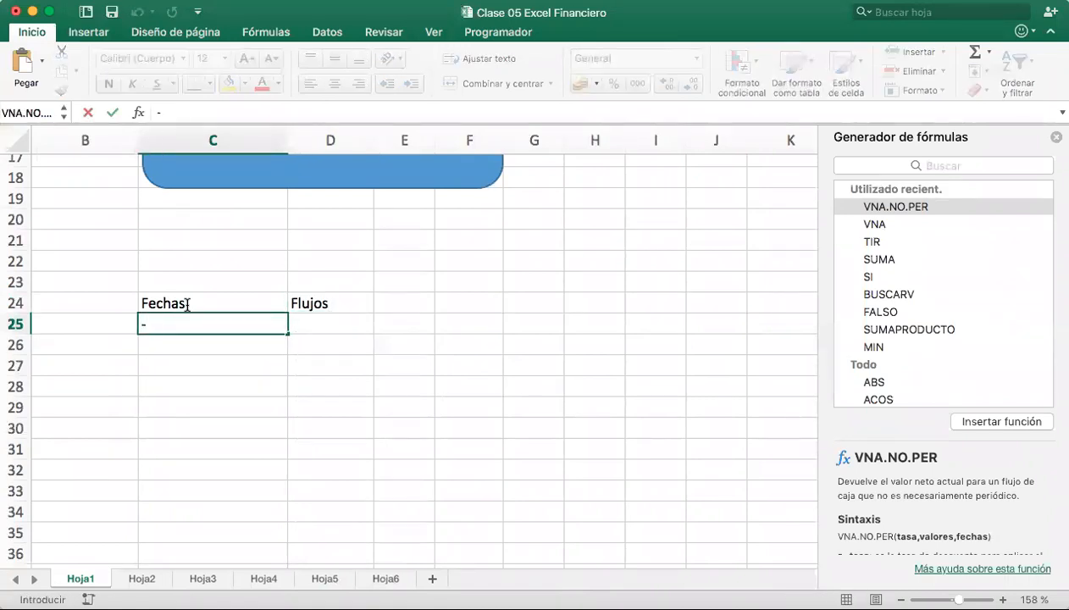
{"action": "type", "text": " 5,50"}
{"action": "key", "text": "BackSpace"}
{"action": "key", "text": "BackSpace"}
{"action": "key", "text": "BackSpace"}
{"action": "key", "text": "BackSpace"}
{"action": "key", "text": "BackSpace"}
{"action": "key", "text": "BackSpace"}
{"action": "key", "text": "BackSpace"}
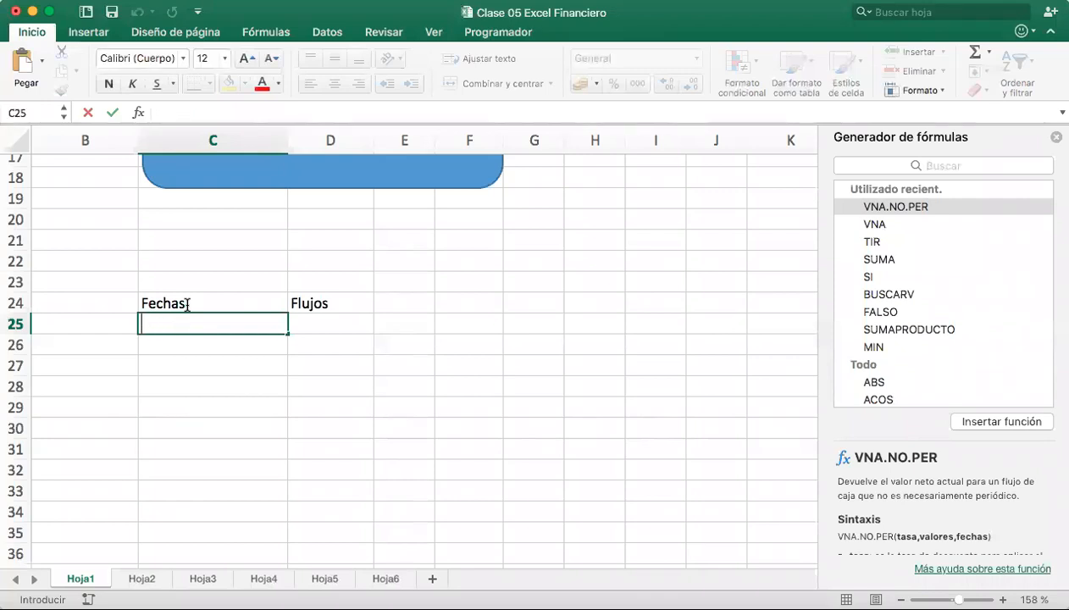
Enter the first row of the new table with date 05/01/2018 in C25 and flow -5000 in D25
{"action": "type", "text": "05/0"}
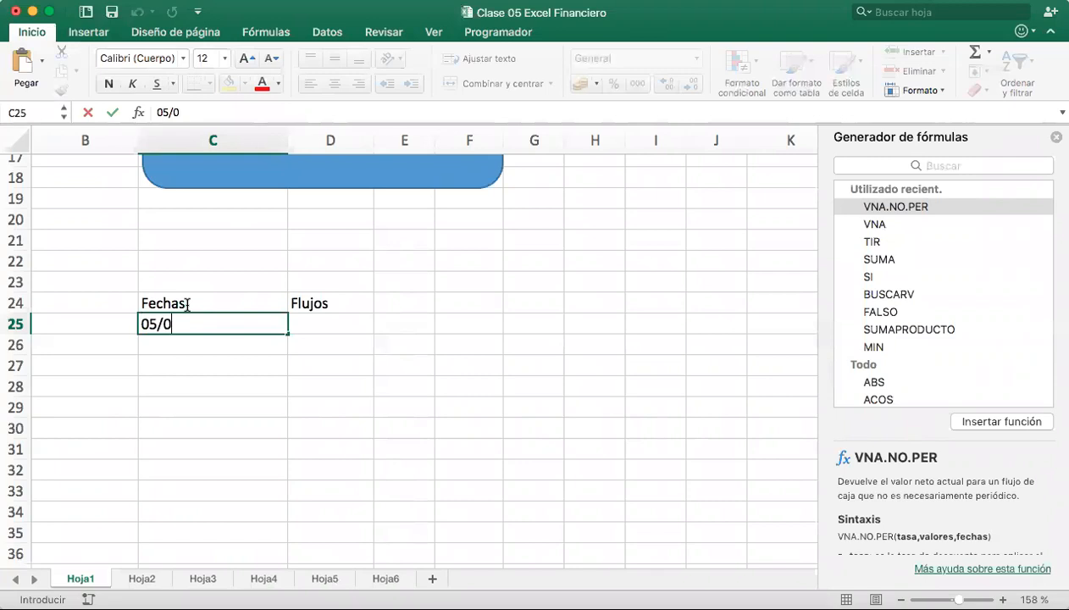
{"action": "type", "text": "1/2018"}
{"action": "key", "text": "Return"}
{"action": "key", "text": "Tab"}
{"action": "type", "text": "-5000"}
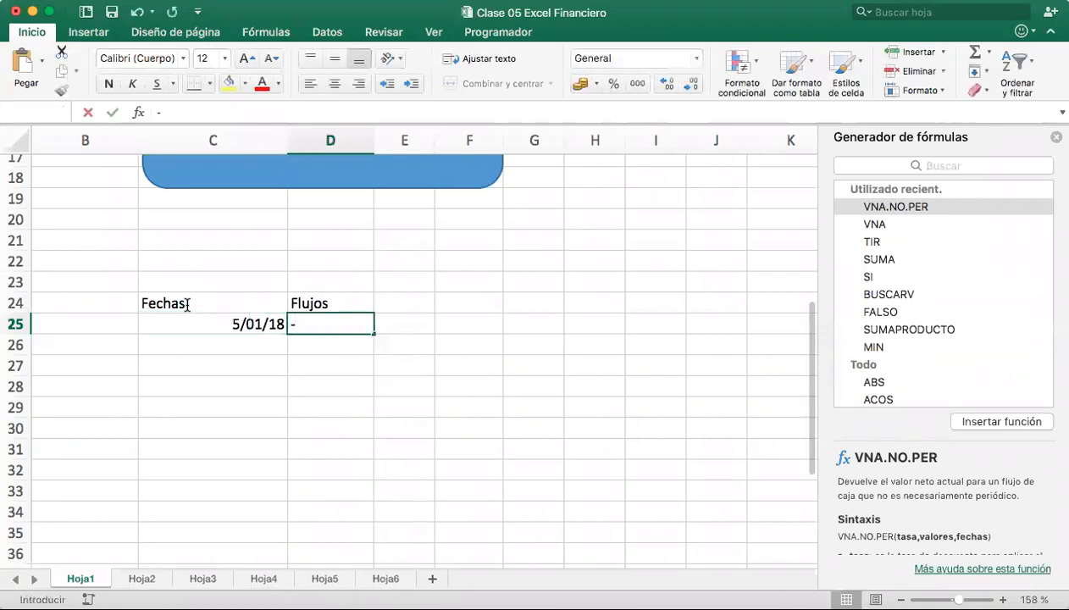
{"action": "key", "text": "Return"}
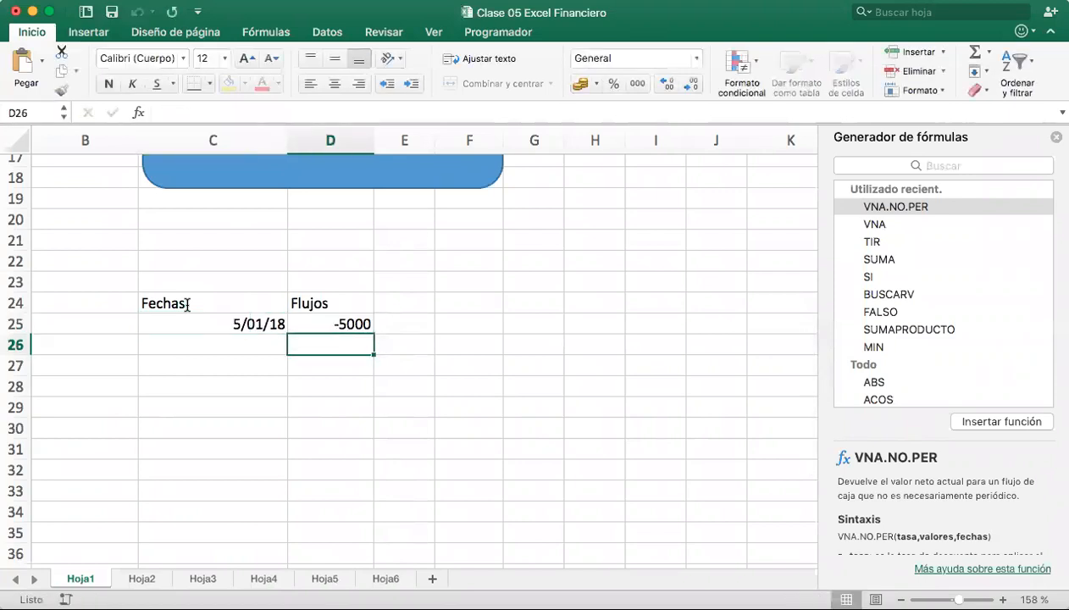
Enter date 15/02/2018 in C26 and flow 500 in D26
{"action": "key", "text": "Left"}
{"action": "type", "text": "0"}
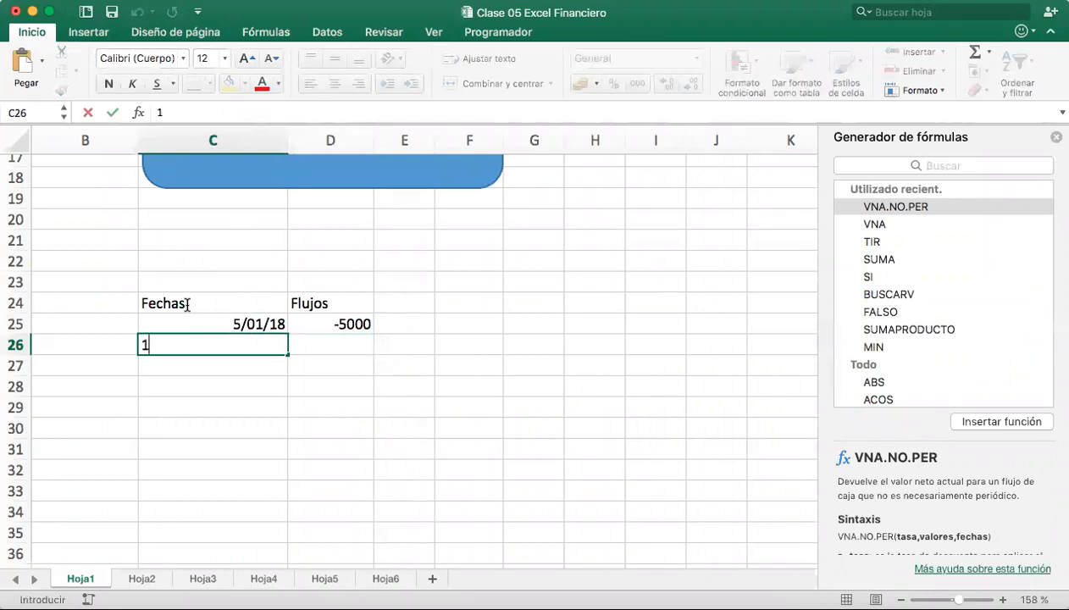
{"action": "type", "text": "5/02/2018"}
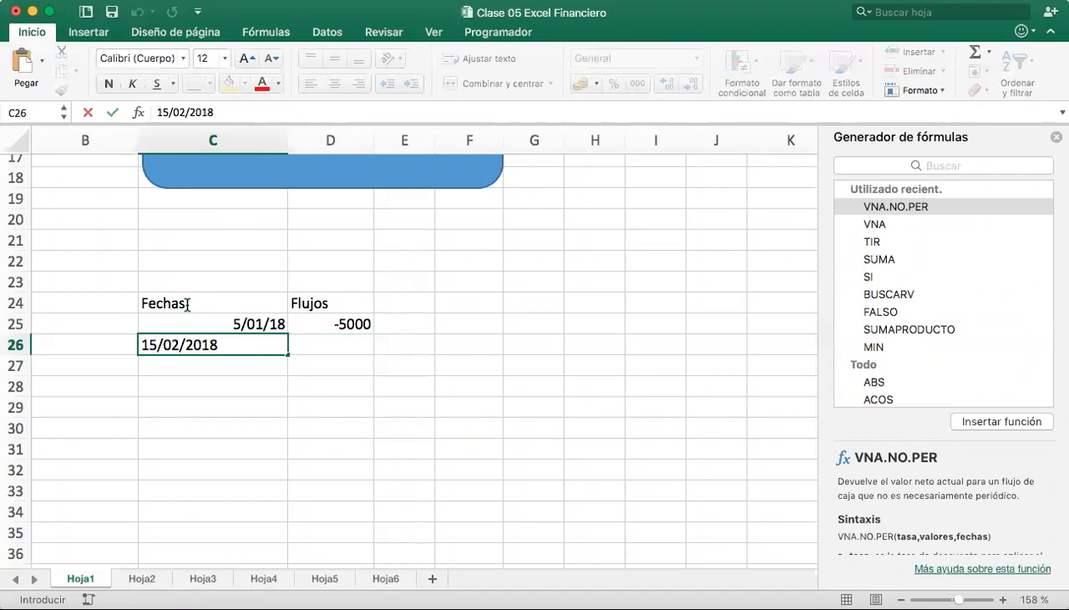
{"action": "key", "text": "Tab"}
{"action": "type", "text": "50"}
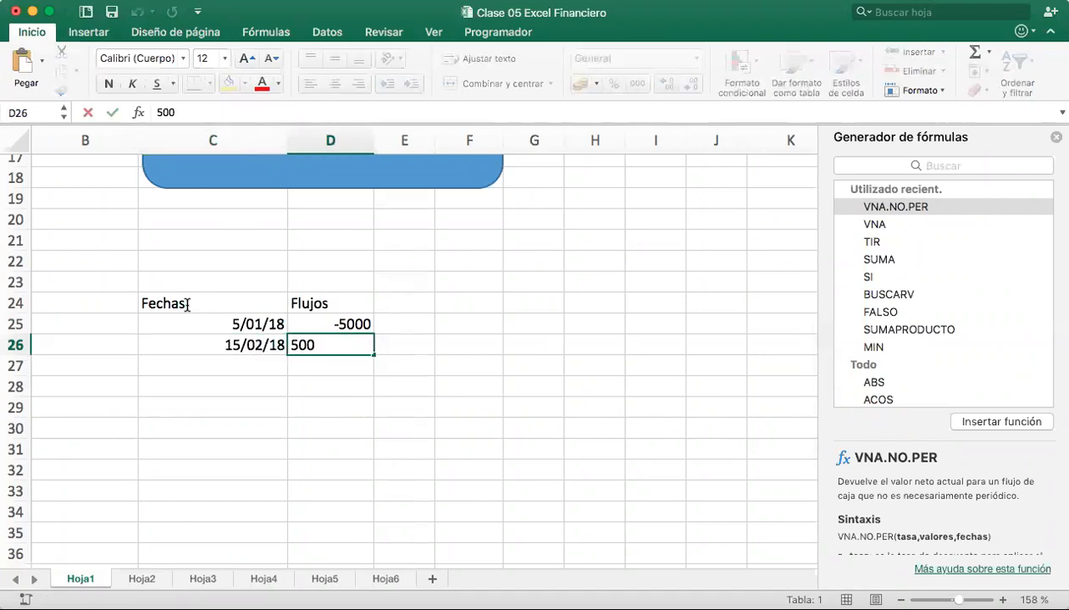
{"action": "key", "text": "Return"}
Enter date 13/03/2018 in C27 and flow 1,500 in D27
{"action": "type", "text": "13"}
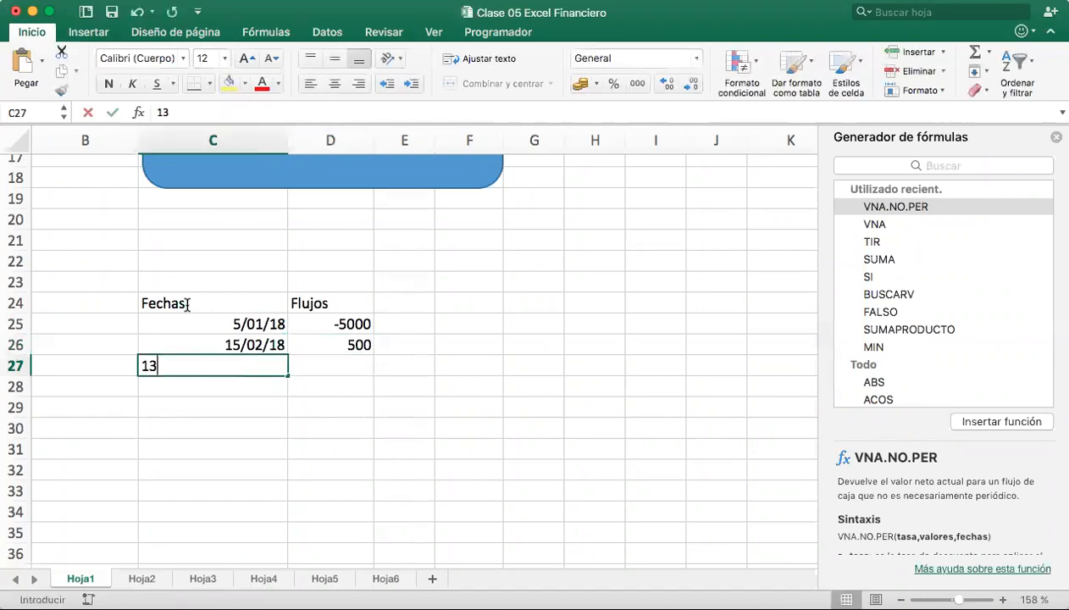
{"action": "type", "text": "/03/2018"}
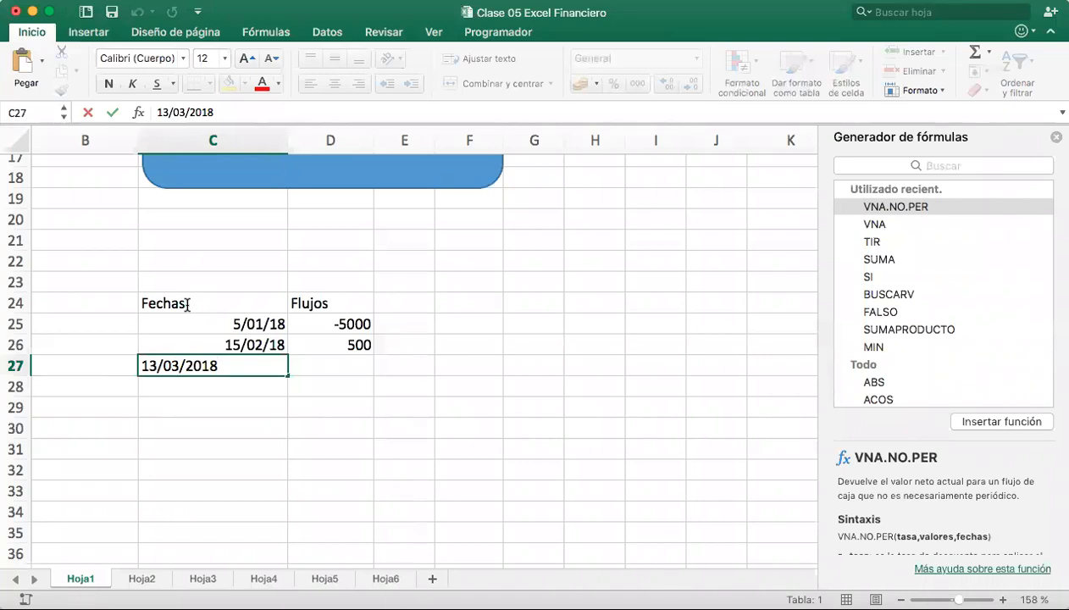
{"action": "key", "text": "Tab"}
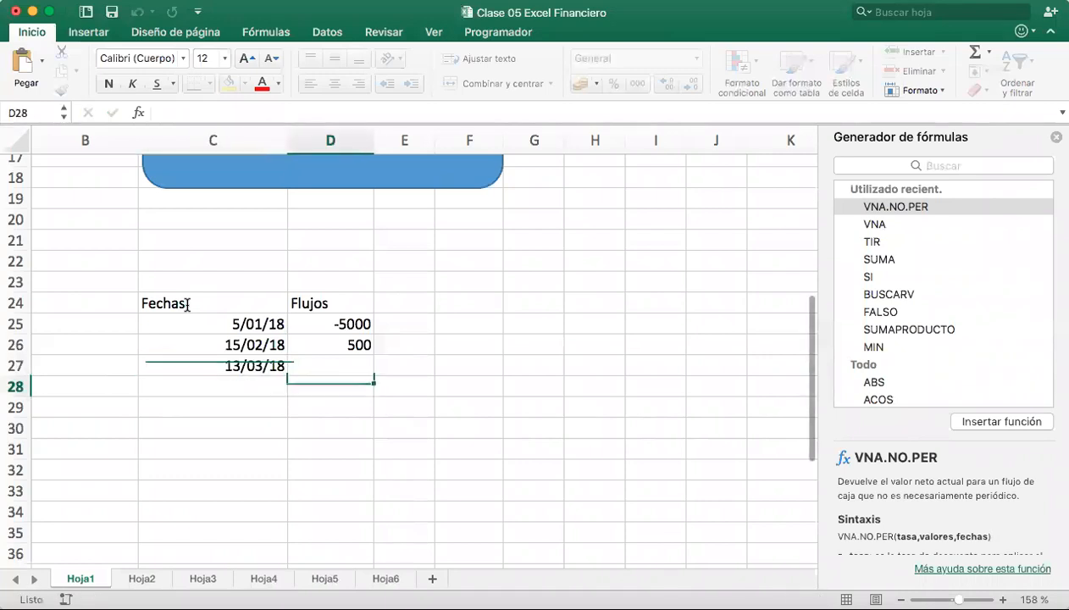
{"action": "type", "text": "1,500"}
{"action": "key", "text": "Return"}
Enter date 25/04/2018 in C28 and flow 2,000 in D28
{"action": "type", "text": "25/04/201"}
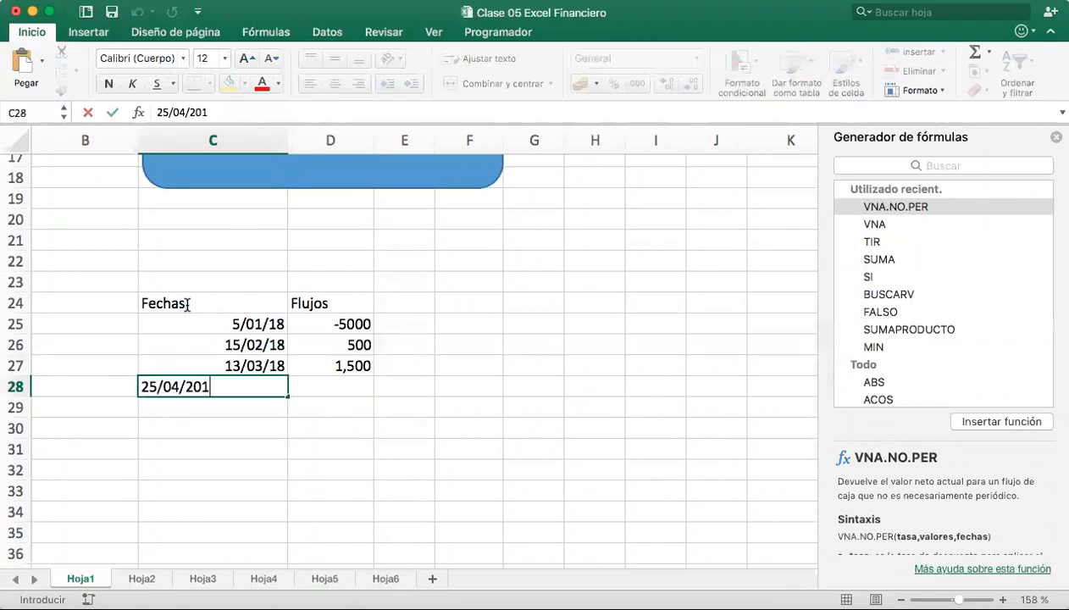
{"action": "key", "text": "Tab"}
{"action": "type", "text": "2,00"}
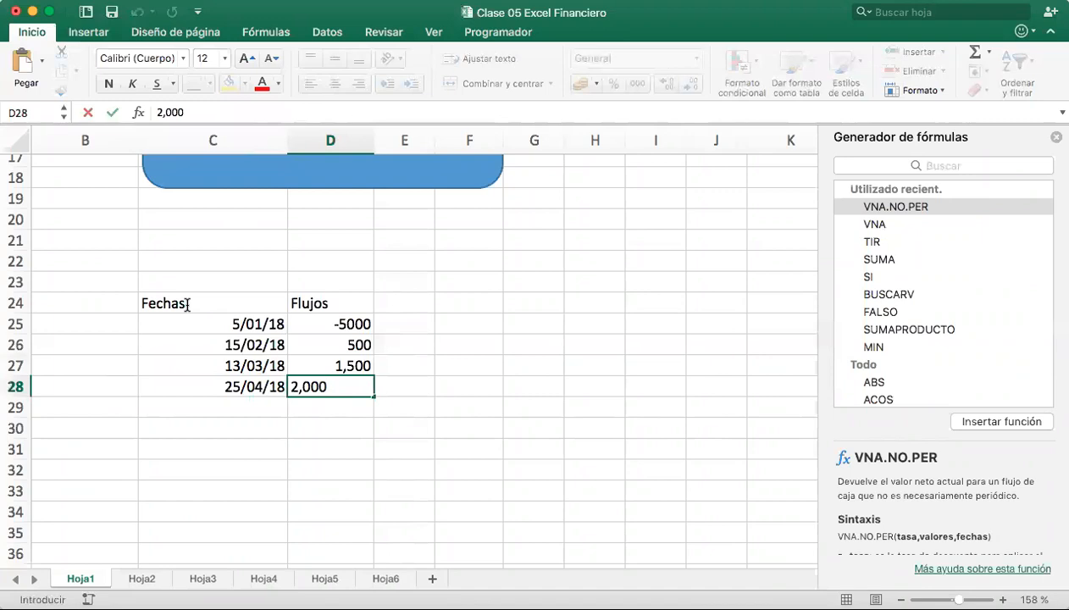
{"action": "key", "text": "Return"}
Enter 13/05/20 as the next date in cell C29
{"action": "key", "text": "Down"}
{"action": "key", "text": "Left"}
{"action": "key", "text": "Up"}
{"action": "type", "text": "13/"}
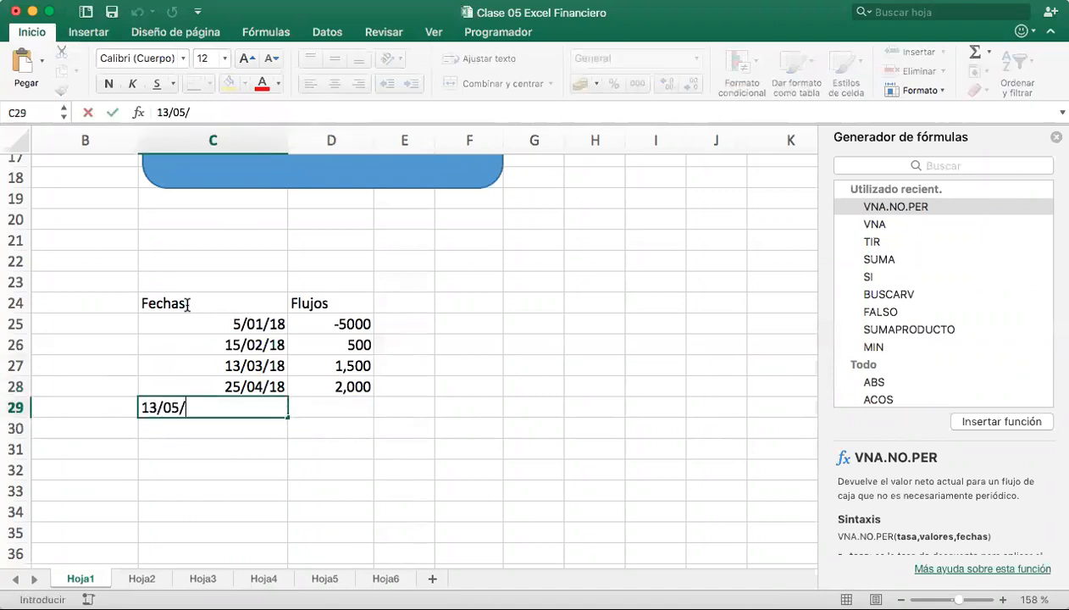
{"action": "type", "text": "05/20"}
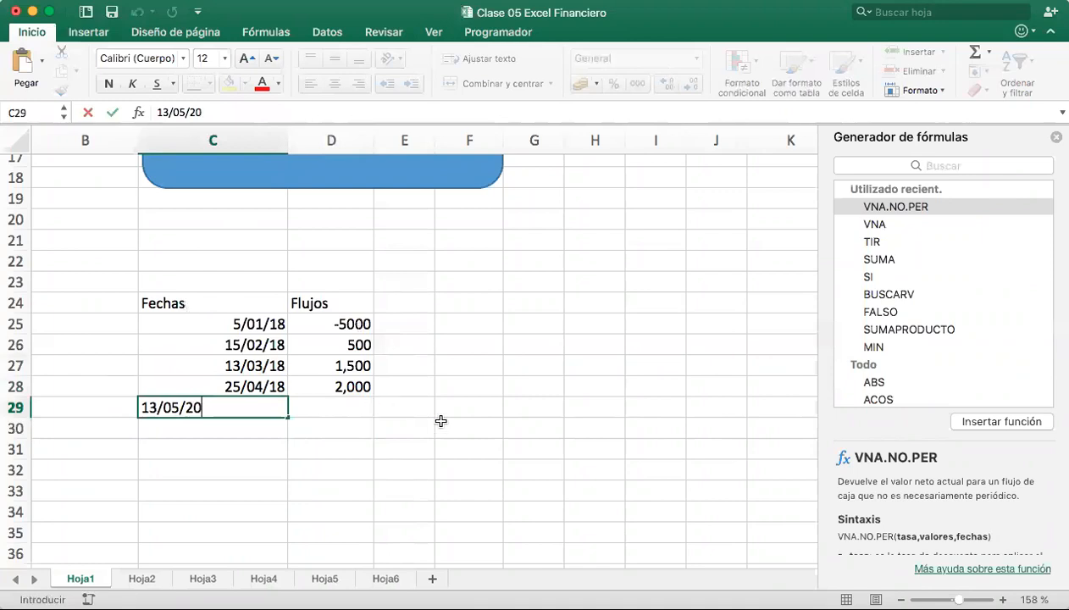
Label cell B9, above "VAN Proyecto", with "VAN" only, rejecting the suggested completion
{"action": "scroll", "coordinate": [441, 423], "scroll_direction": "up", "scroll_amount": 5}
{"action": "scroll", "coordinate": [442, 421], "scroll_direction": "up", "scroll_amount": 2}
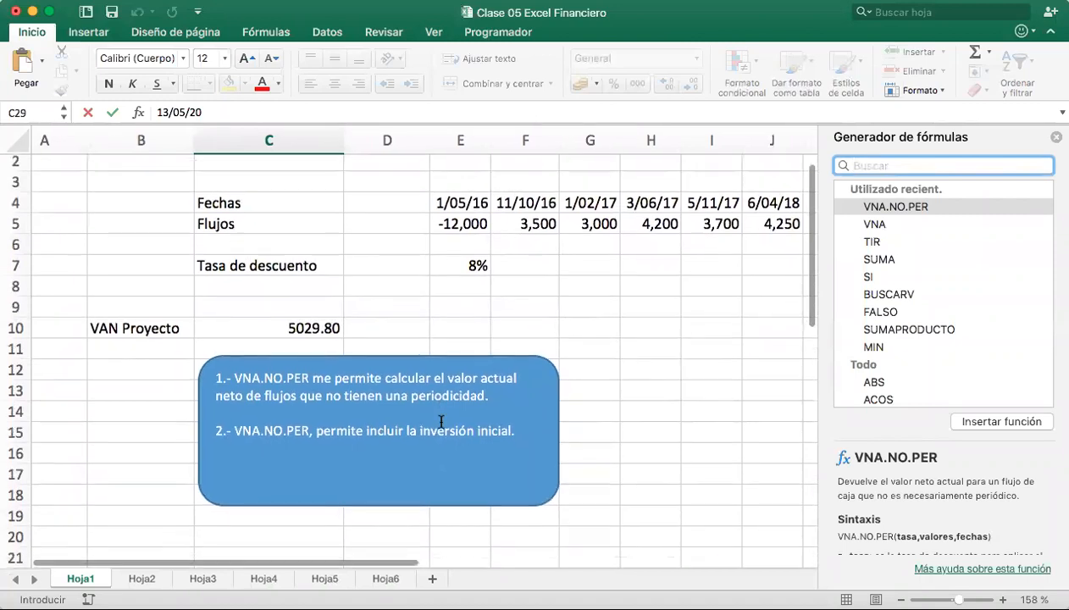
{"action": "scroll", "coordinate": [441, 420], "scroll_direction": "down", "scroll_amount": 1}
{"action": "scroll", "coordinate": [442, 421], "scroll_direction": "right", "scroll_amount": 1}
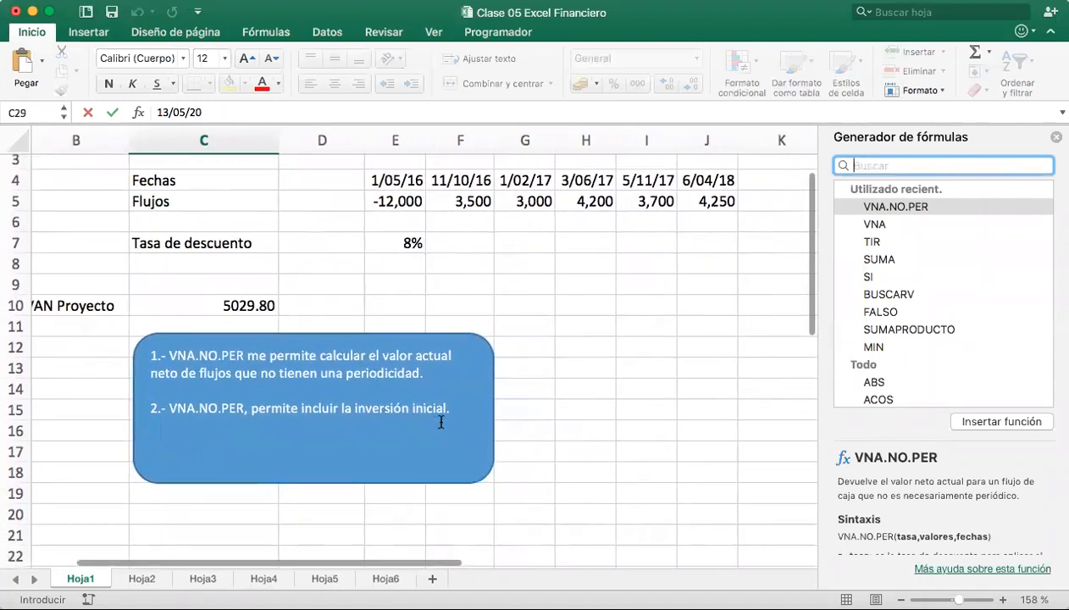
{"action": "scroll", "coordinate": [509, 417], "scroll_direction": "up", "scroll_amount": 2}
{"action": "scroll", "coordinate": [508, 417], "scroll_direction": "down", "scroll_amount": 1}
{"action": "scroll", "coordinate": [683, 249], "scroll_direction": "up", "scroll_amount": 1}
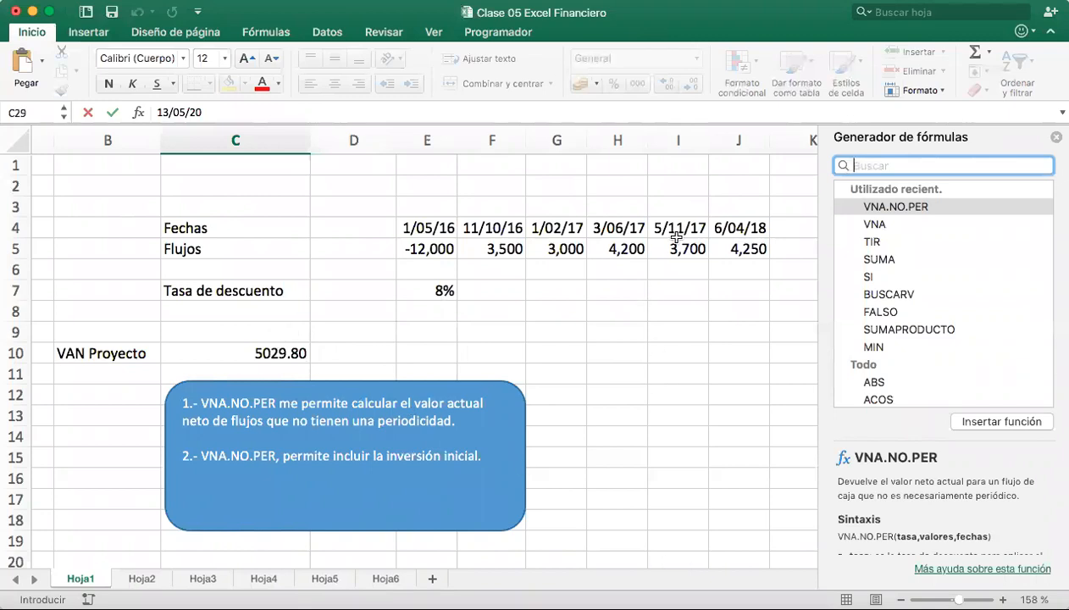
{"action": "left_click", "coordinate": [136, 334]}
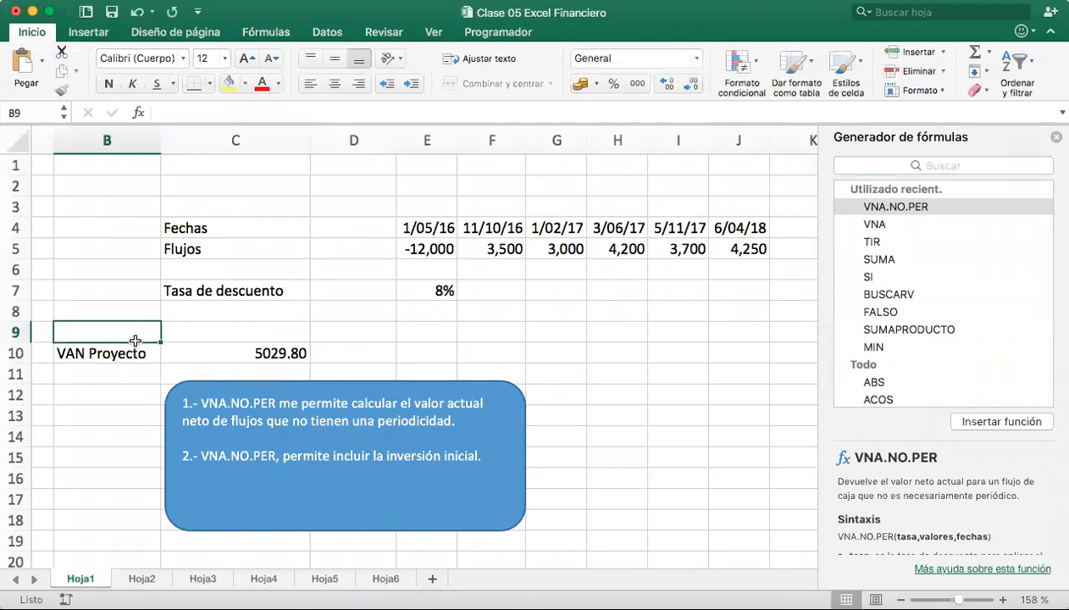
{"action": "type", "text": "VAN"}
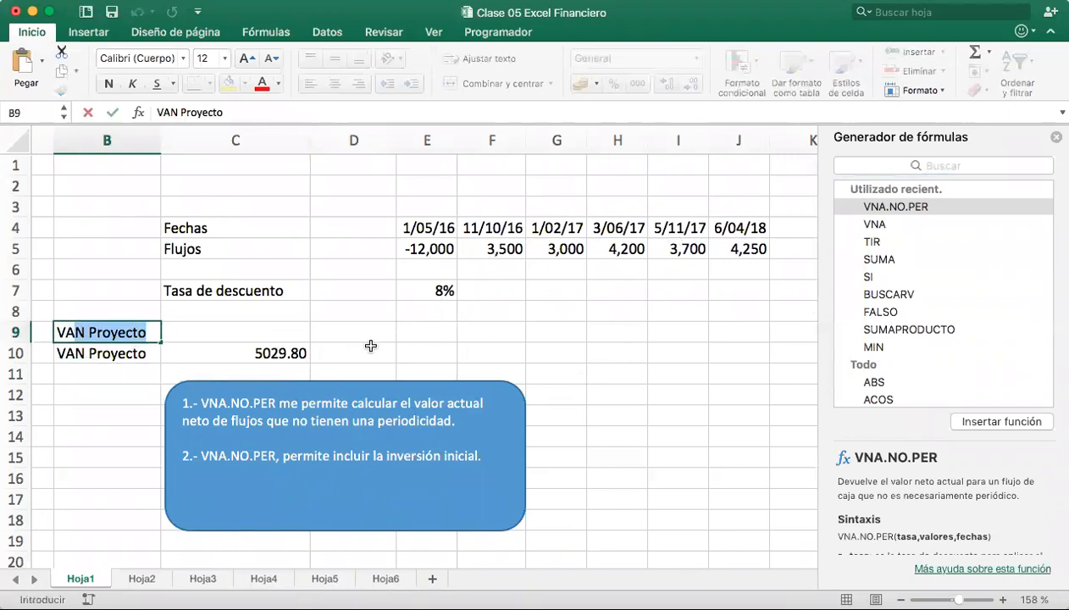
{"action": "key", "text": "BackSpace"}
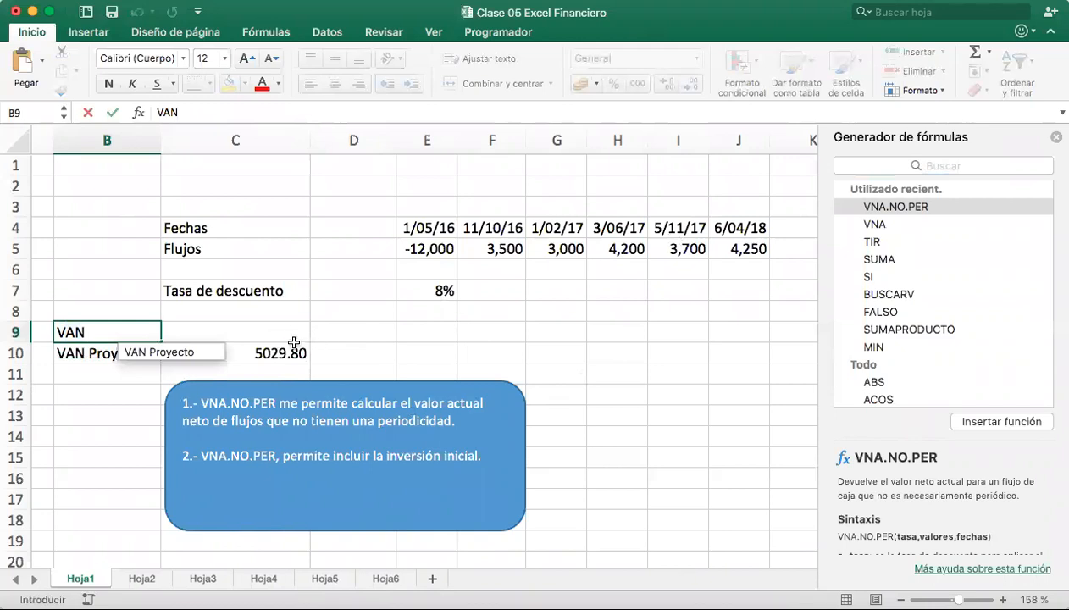
Start a VNA.NO.PER formula in C9 with the discount rate in E7 as its tasa argument
{"action": "left_click", "coordinate": [292, 335]}
{"action": "type", "text": "=VAN"}
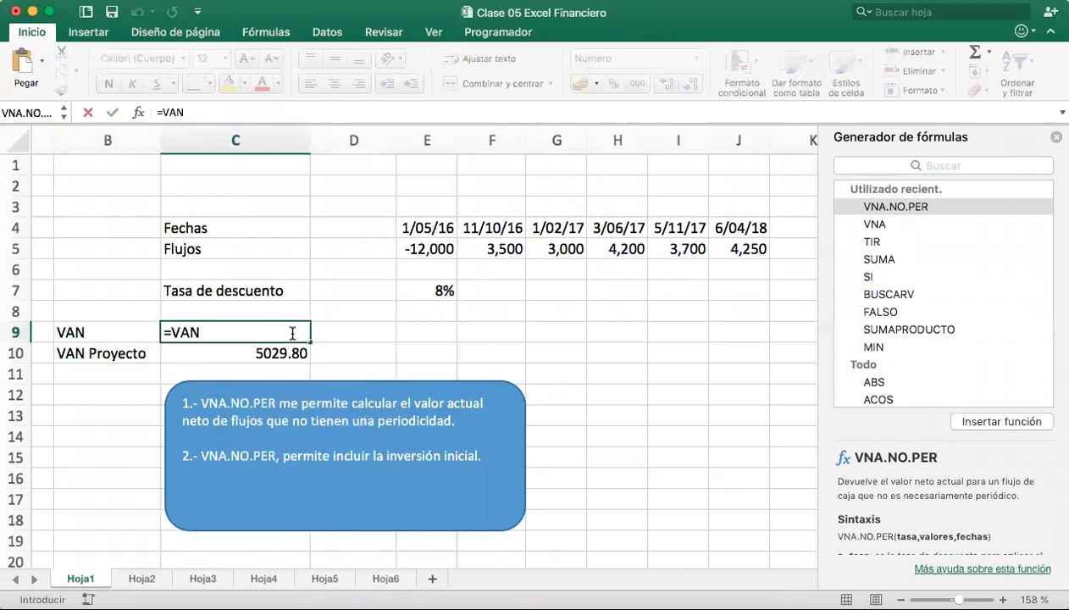
{"action": "key", "text": "BackSpace"}
{"action": "key", "text": "BackSpace"}
{"action": "type", "text": "NA.NO"}
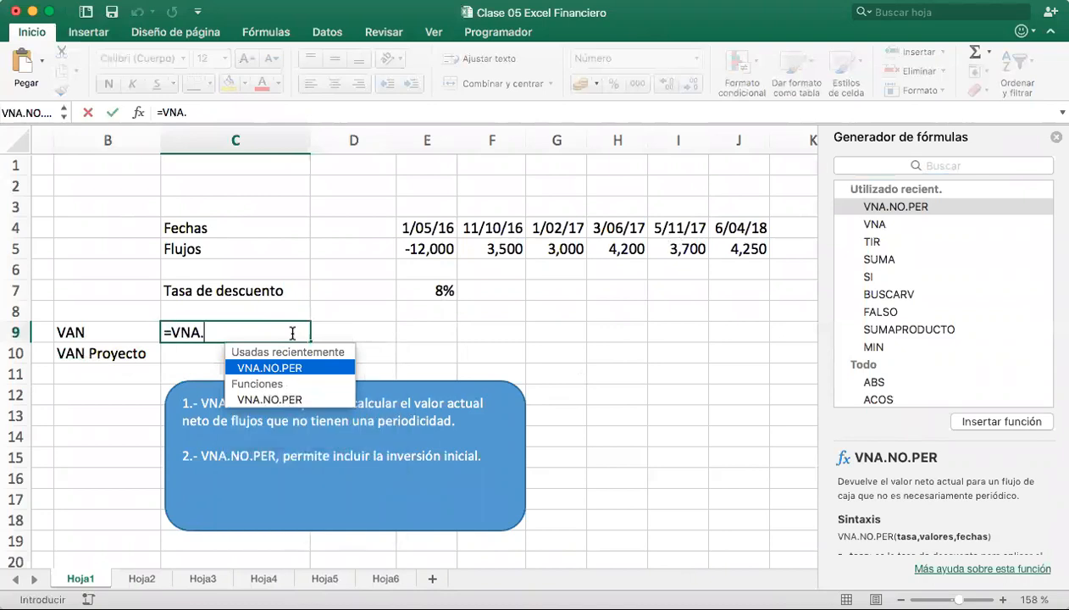
{"action": "double_click", "coordinate": [288, 368]}
{"action": "left_click", "coordinate": [288, 371]}
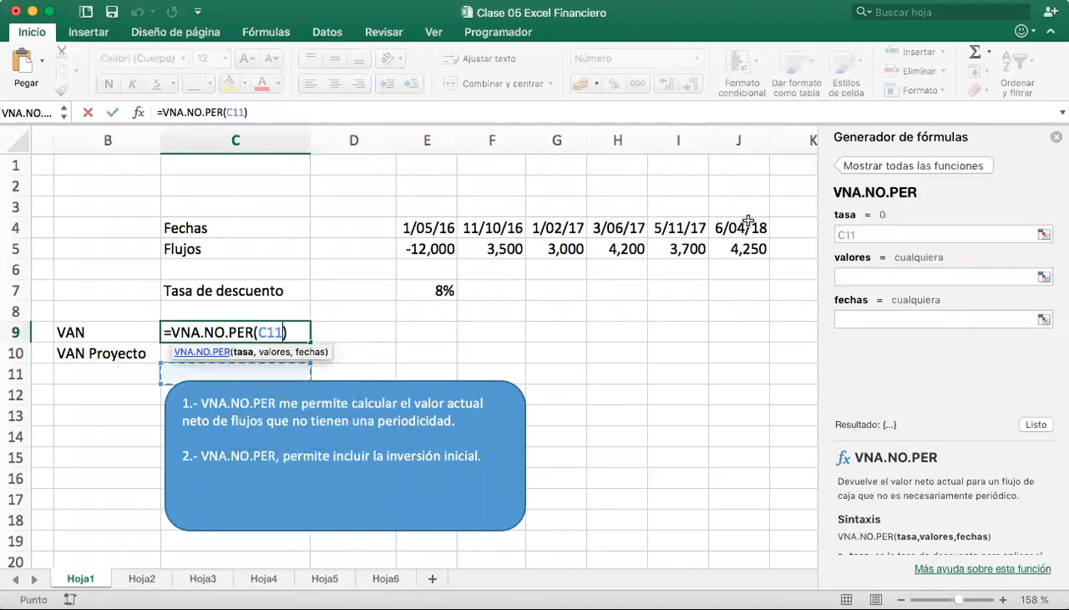
{"action": "left_click", "coordinate": [427, 291]}
{"action": "type", "text": ","}
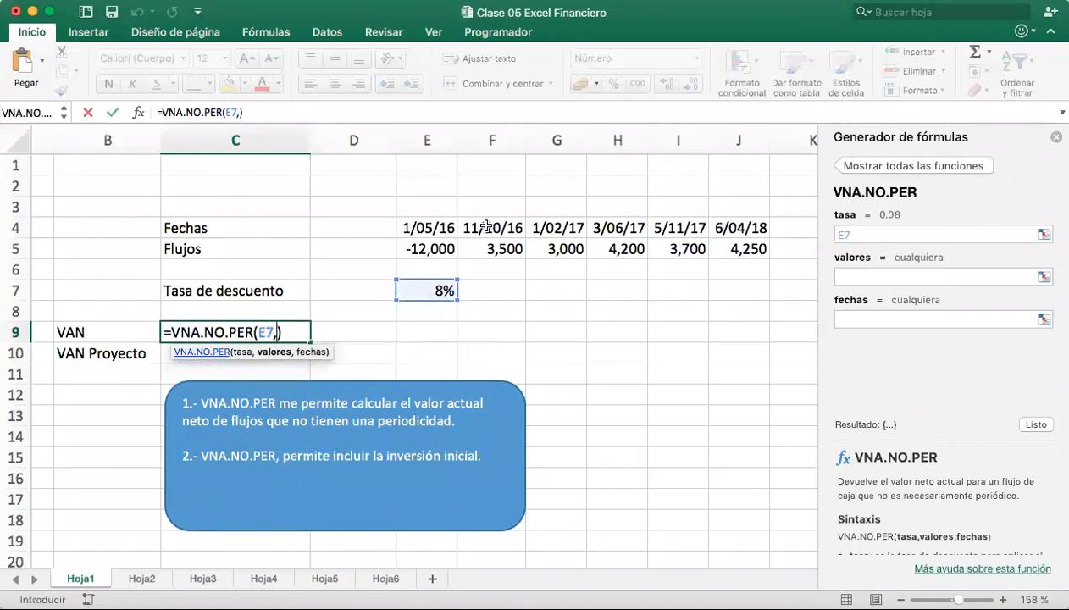
{"action": "left_click", "coordinate": [435, 228]}
{"action": "left_click_drag", "start_coordinate": [436, 229], "coordinate": [699, 227]}
{"action": "left_click", "coordinate": [743, 246]}
{"action": "left_click_drag", "start_coordinate": [432, 247], "coordinate": [724, 242]}
{"action": "type", "text": ","}
{"action": "left_click_drag", "start_coordinate": [419, 226], "coordinate": [745, 229]}
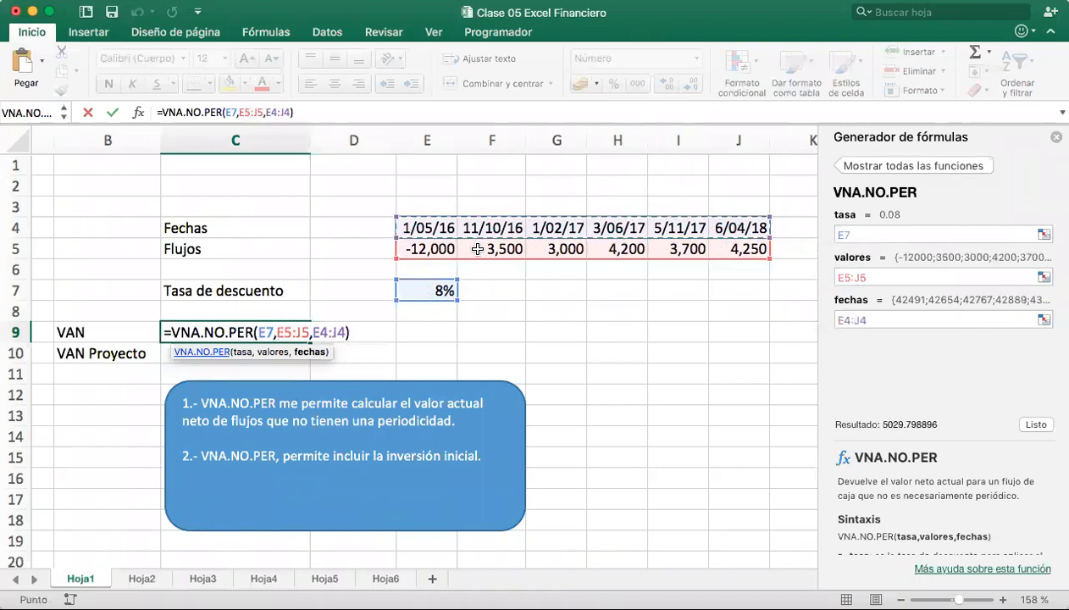
{"action": "key", "text": "BackSpace"}
{"action": "key", "text": "BackSpace"}
{"action": "key", "text": "BackSpace"}
{"action": "key", "text": "BackSpace"}
{"action": "key", "text": "BackSpace"}
{"action": "key", "text": "BackSpace"}
{"action": "key", "text": "BackSpace"}
{"action": "key", "text": "BackSpace"}
{"action": "key", "text": "BackSpace"}
{"action": "key", "text": "BackSpace"}
{"action": "key", "text": "BackSpace"}
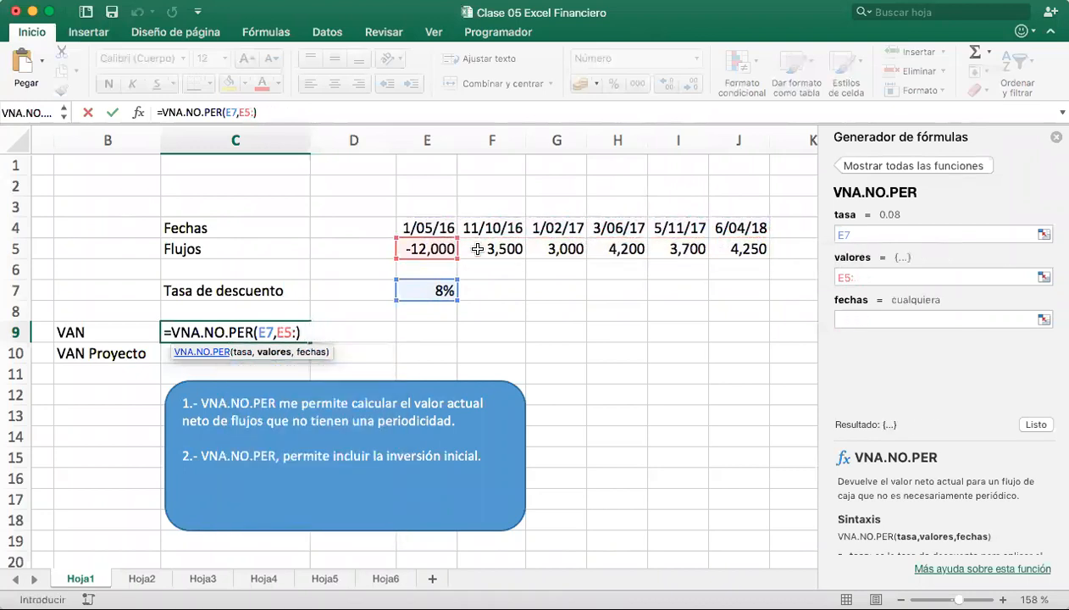
Complete the VNA.NO.PER formula in C9 with F5:J5 as valores and F4:J4 as fechas
{"action": "left_click_drag", "start_coordinate": [515, 249], "coordinate": [713, 251]}
{"action": "type", "text": ","}
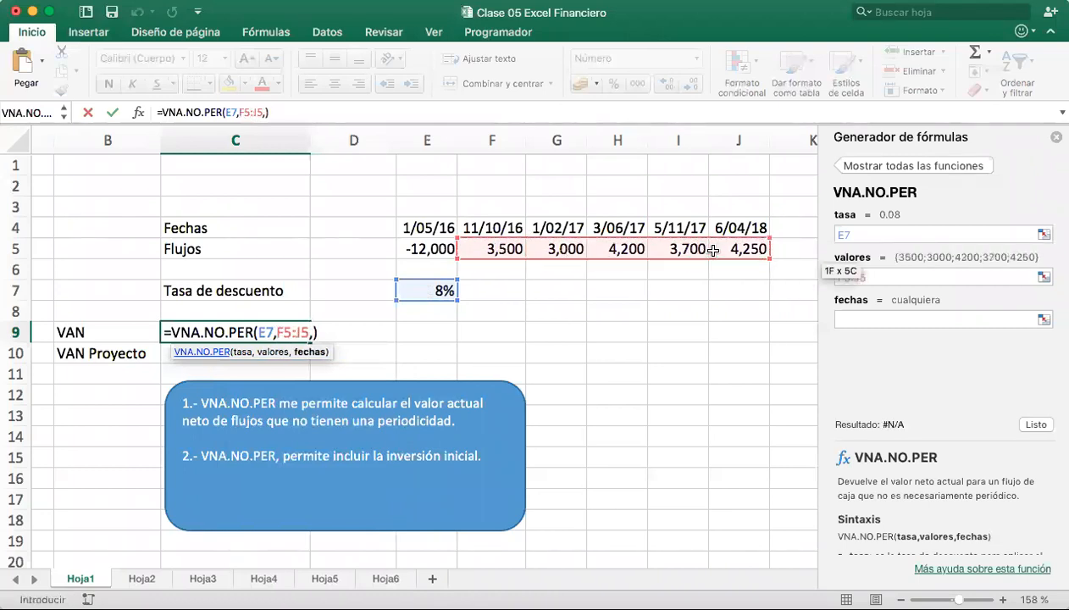
{"action": "left_click_drag", "start_coordinate": [500, 225], "coordinate": [743, 221]}
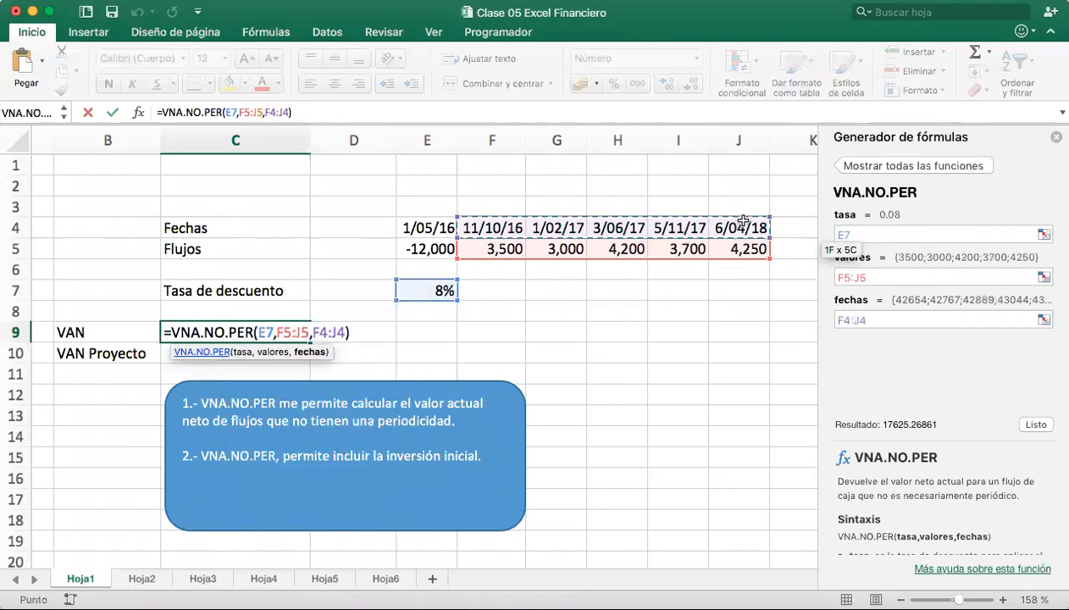
{"action": "key", "text": "Right"}
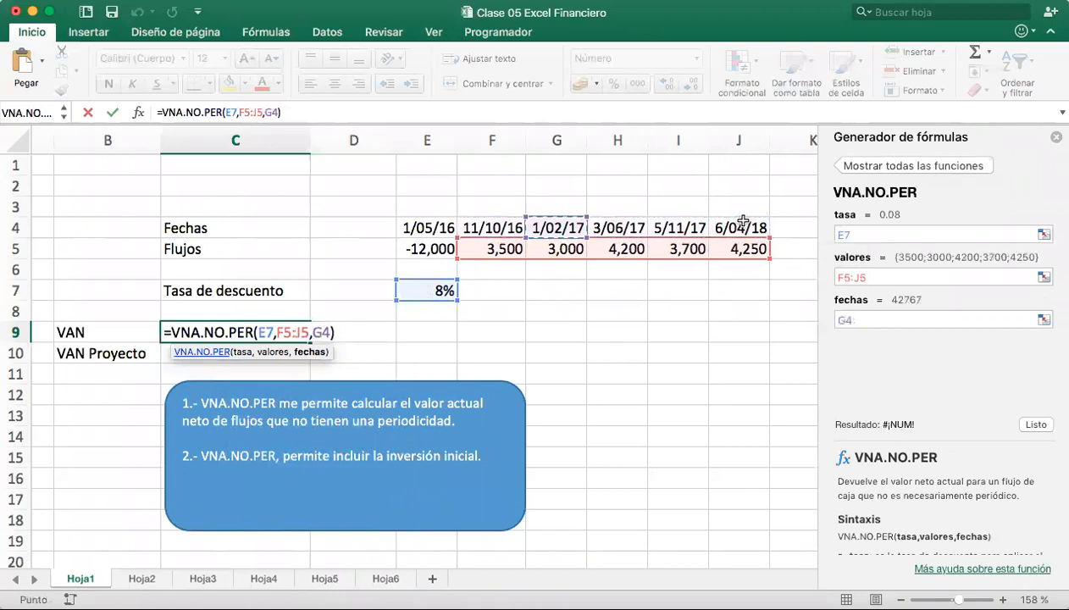
{"action": "left_click_drag", "start_coordinate": [499, 225], "coordinate": [717, 227]}
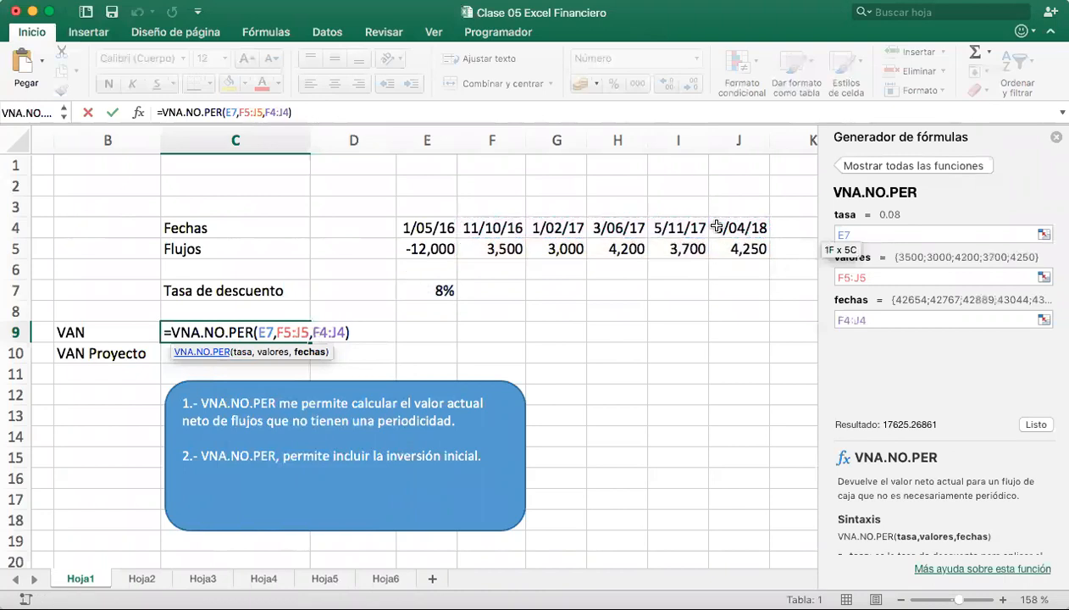
{"action": "key", "text": "Return"}
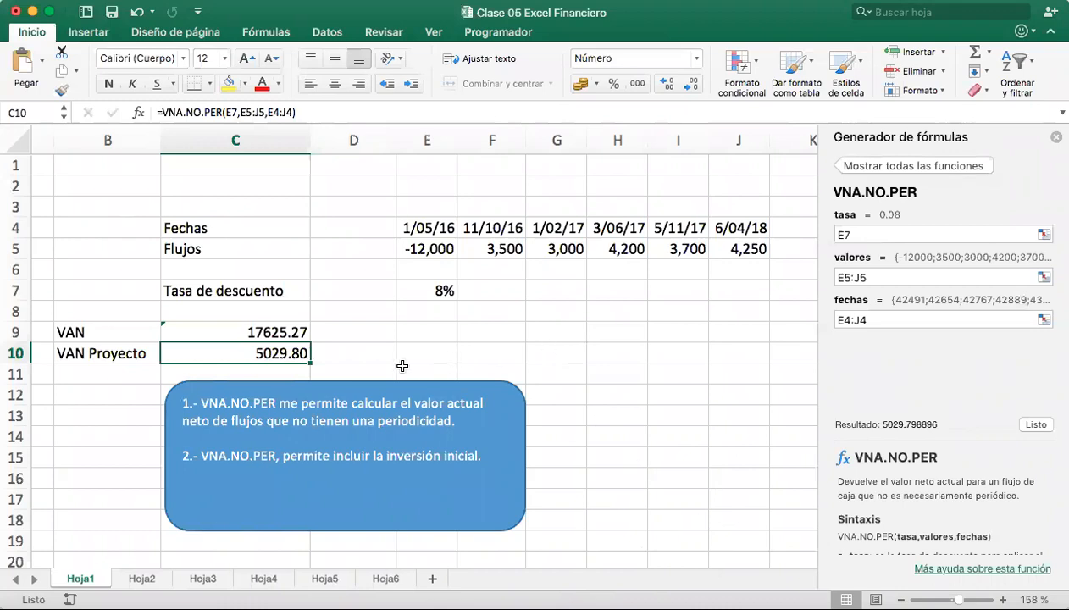
Compare the VNA.NO.PER formulas in C9 and C10 against the dates and flows in F4:J5
{"action": "left_click", "coordinate": [287, 332]}
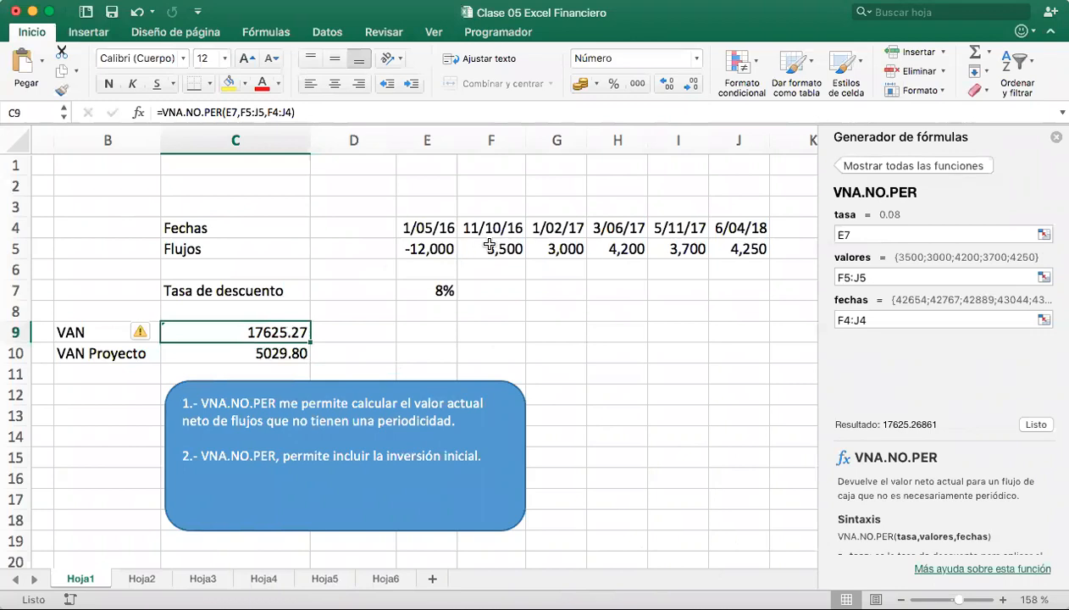
{"action": "left_click_drag", "start_coordinate": [518, 236], "coordinate": [735, 247]}
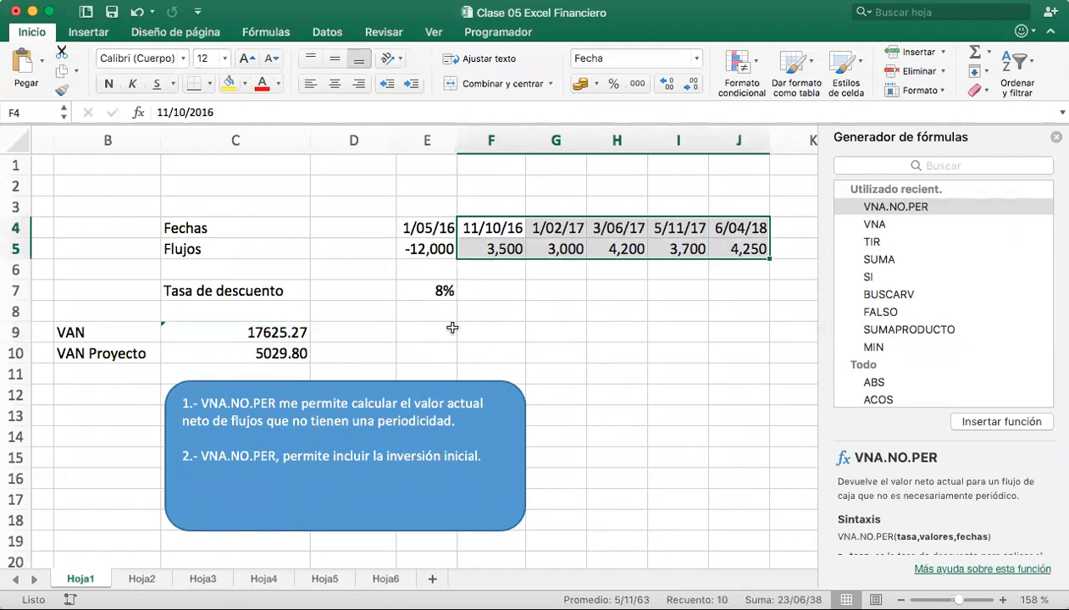
{"action": "left_click", "coordinate": [298, 353]}
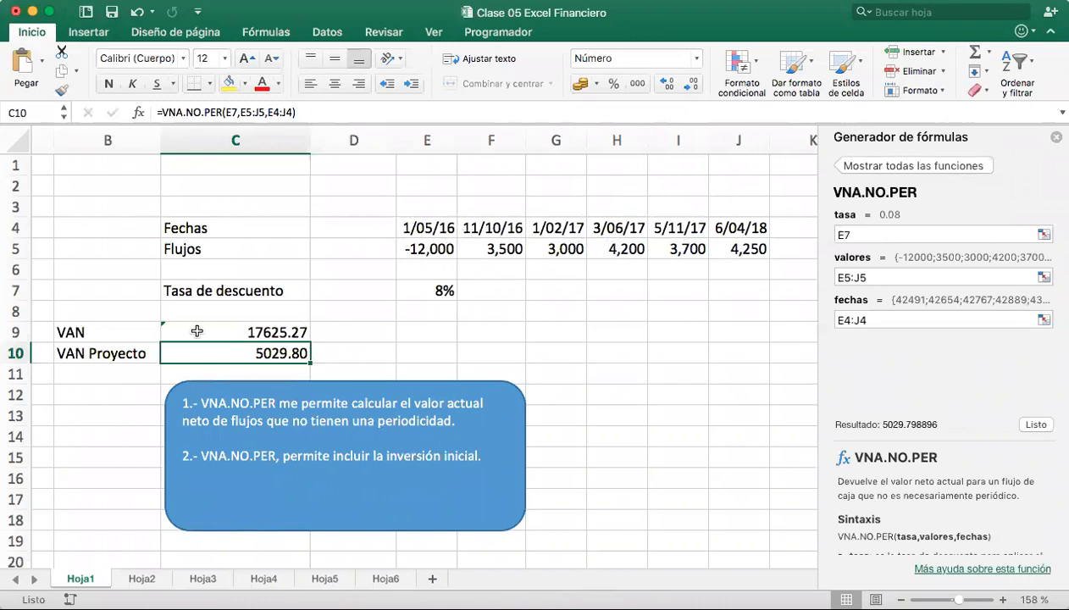
{"action": "left_click_drag", "start_coordinate": [499, 234], "coordinate": [735, 242]}
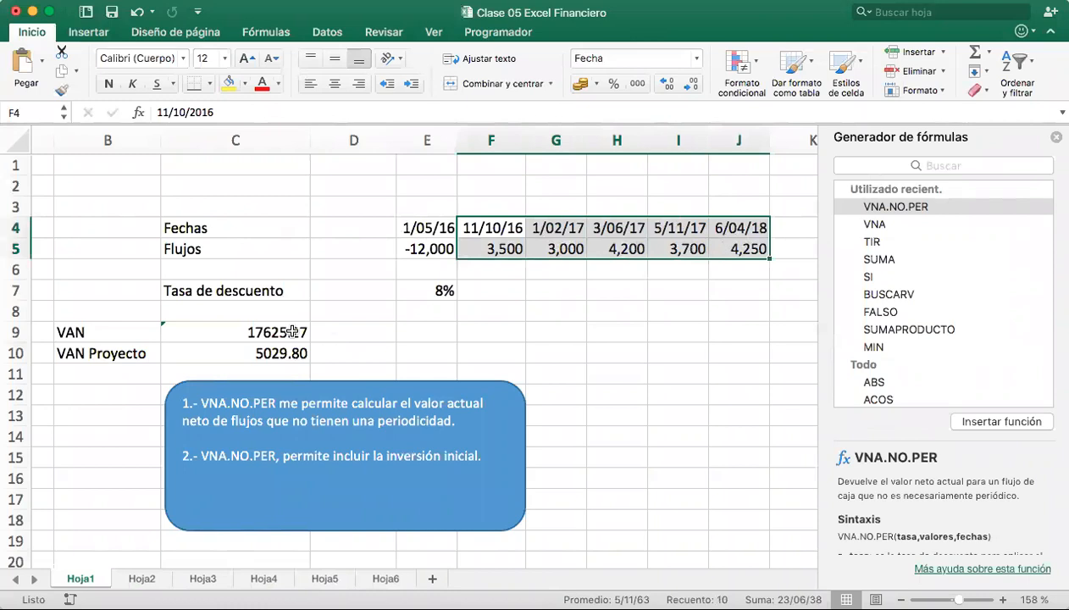
{"action": "left_click", "coordinate": [90, 350]}
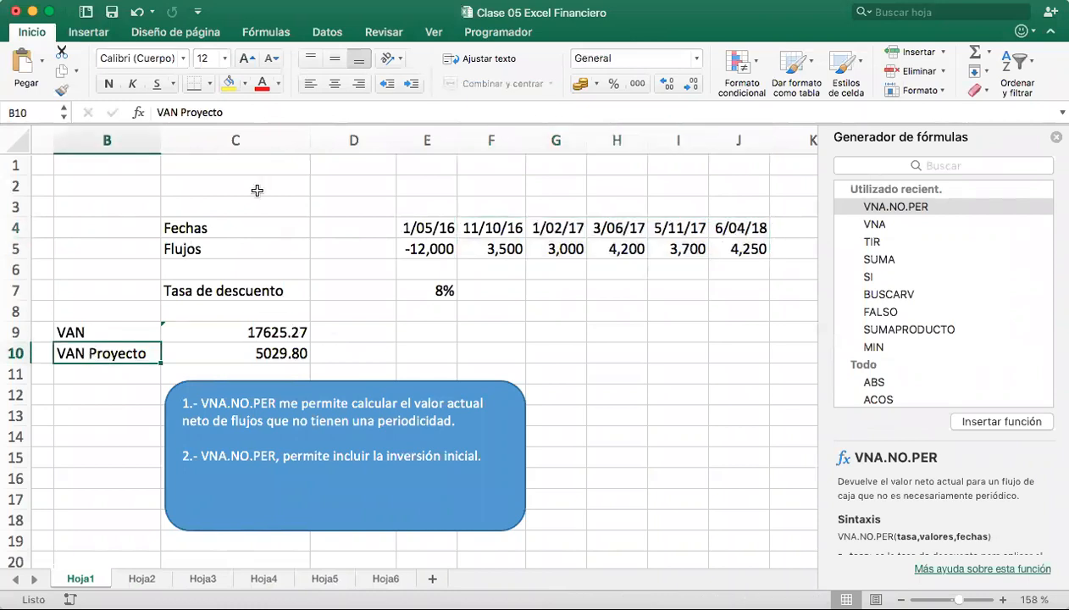
{"action": "left_click", "coordinate": [219, 351]}
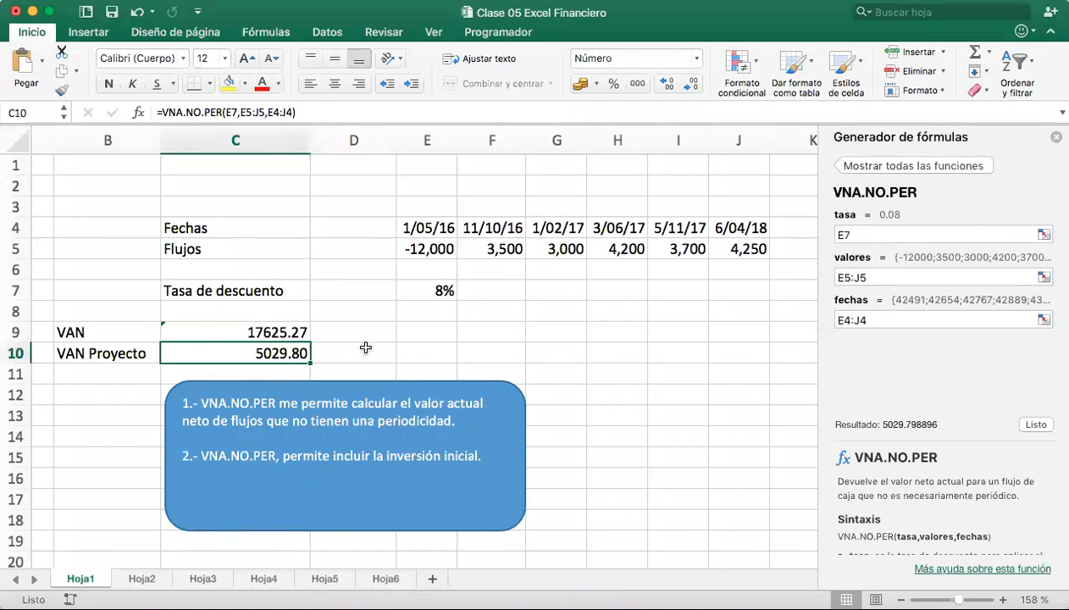
Clear the "VAN" label and its formula from cells B9:C9
{"action": "left_click", "coordinate": [283, 332]}
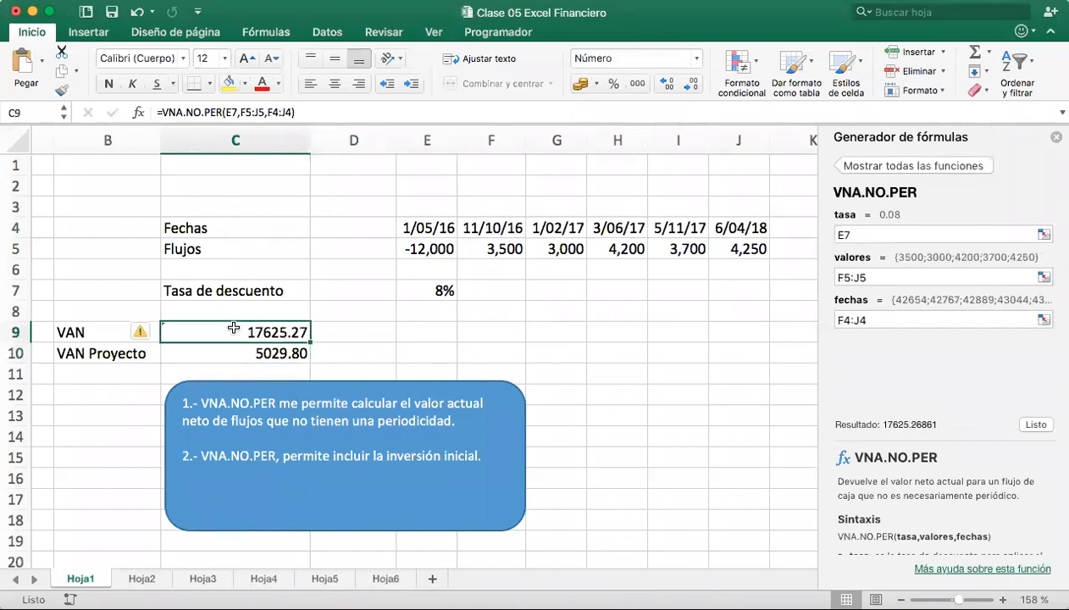
{"action": "left_click_drag", "start_coordinate": [171, 326], "coordinate": [126, 328]}
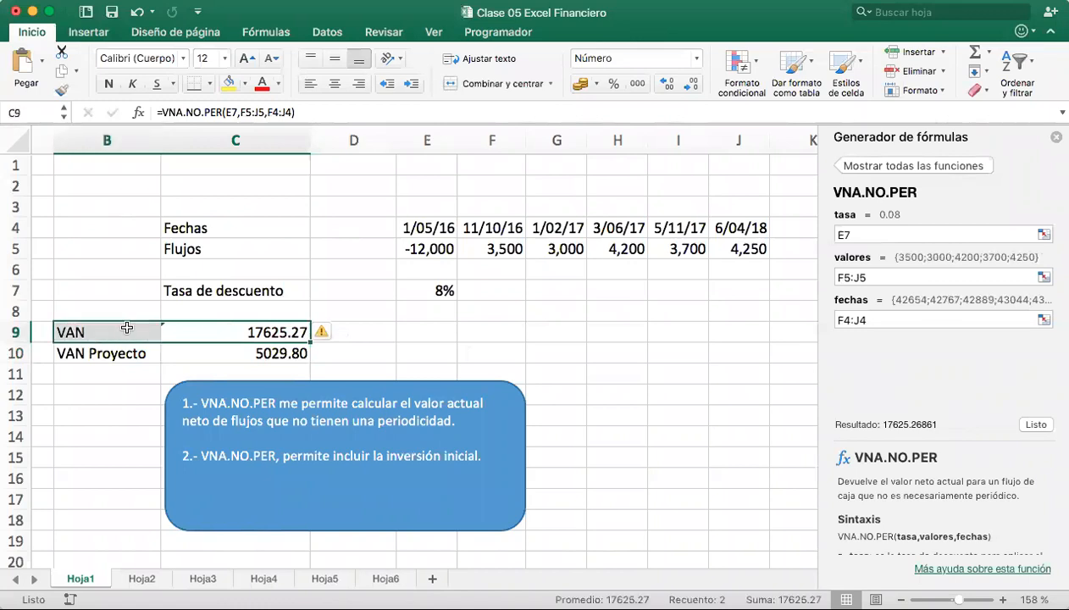
{"action": "key", "text": "Delete"}
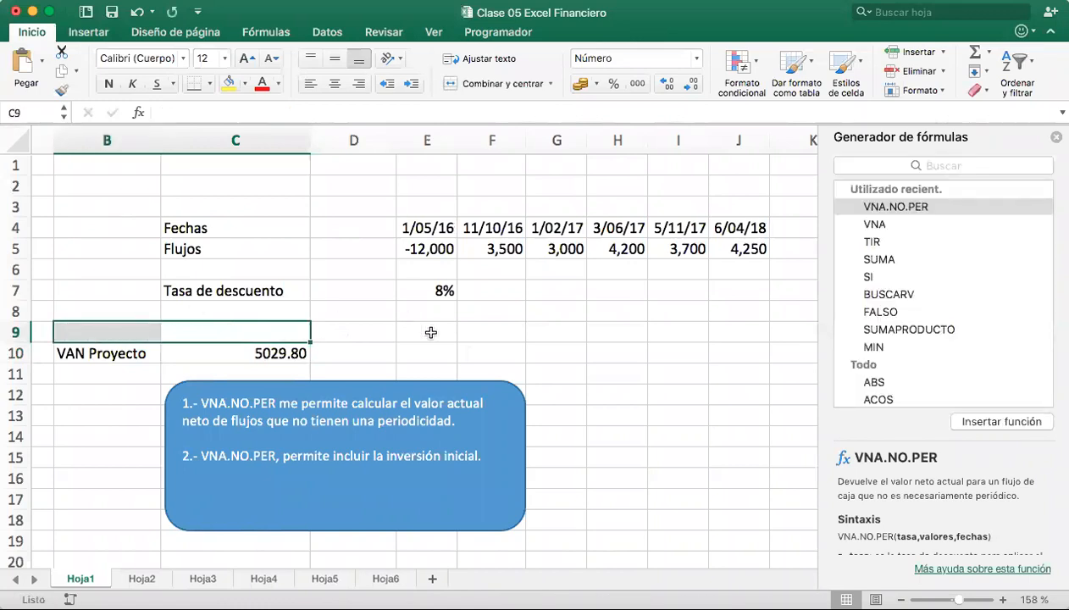
{"action": "left_click_drag", "start_coordinate": [480, 222], "coordinate": [745, 247]}
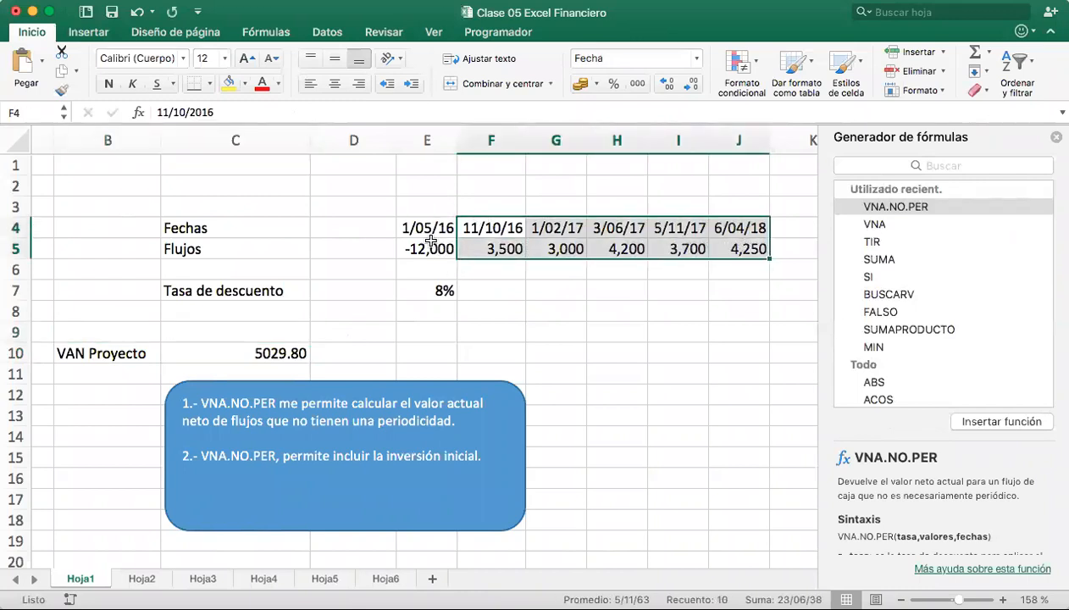
Enter 2,500 in D29 as the flow for the date in C29
{"action": "scroll", "coordinate": [364, 335], "scroll_direction": "down", "scroll_amount": 4}
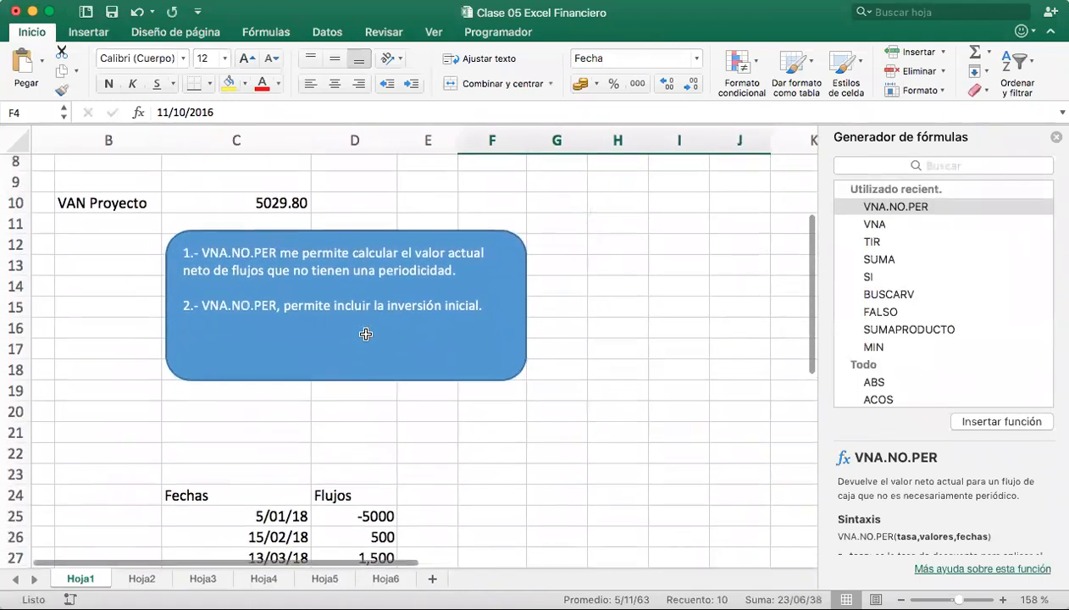
{"action": "scroll", "coordinate": [365, 335], "scroll_direction": "down", "scroll_amount": 3}
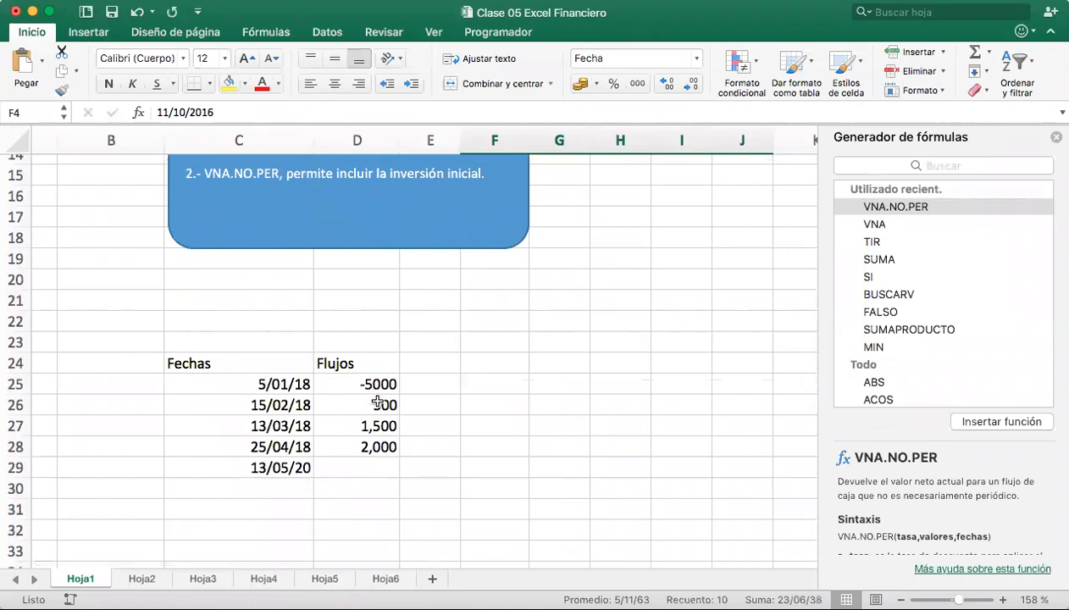
{"action": "left_click", "coordinate": [367, 468]}
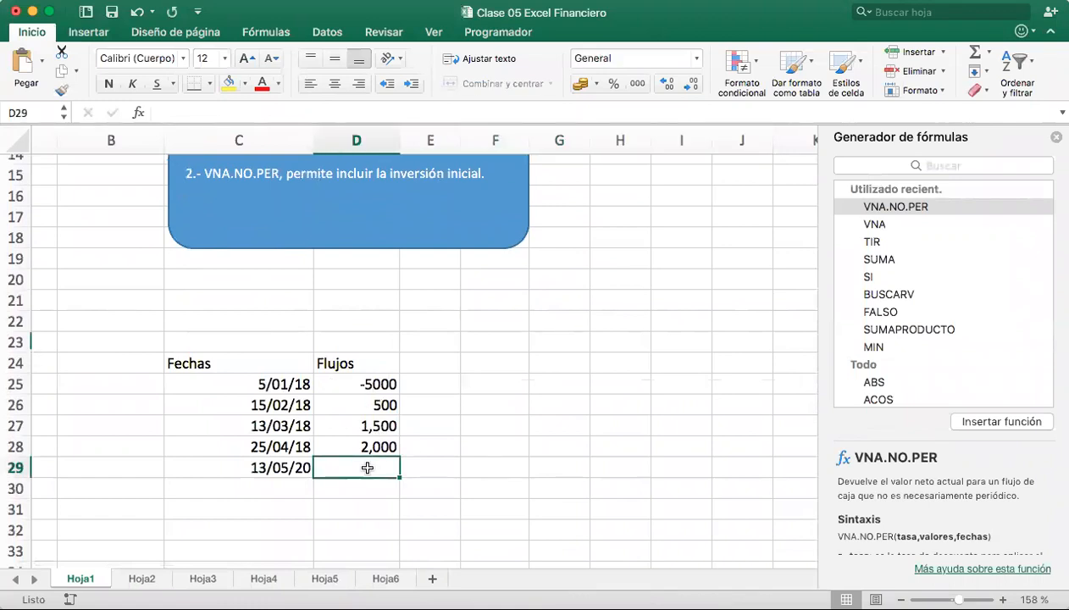
{"action": "type", "text": "2,500"}
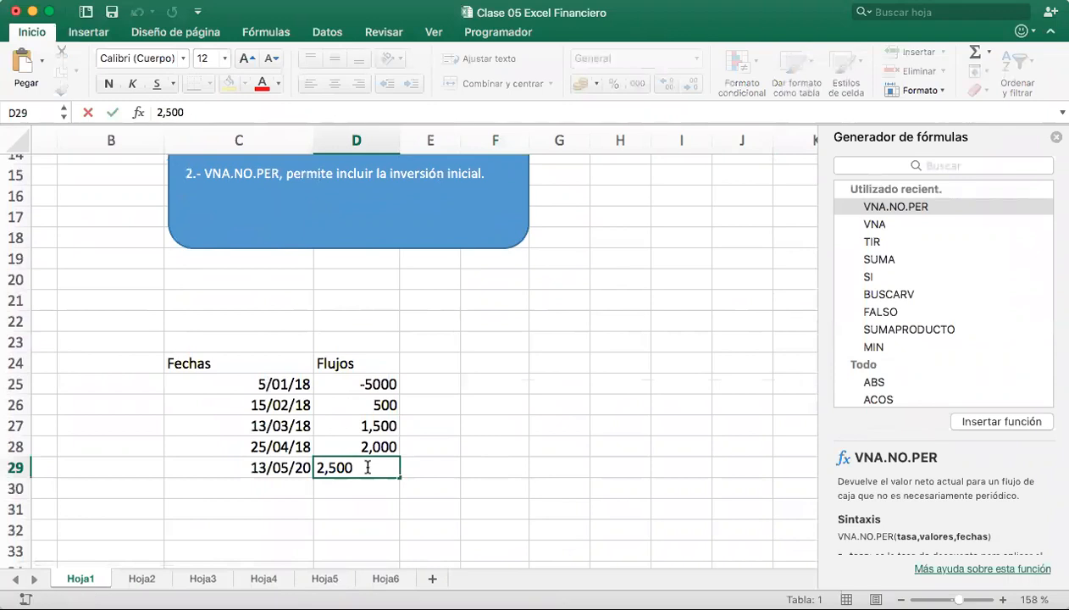
{"action": "key", "text": "Return"}
Enter date 15/06/2018 in cell C30 of the lower Fechas list
{"action": "key", "text": "Left"}
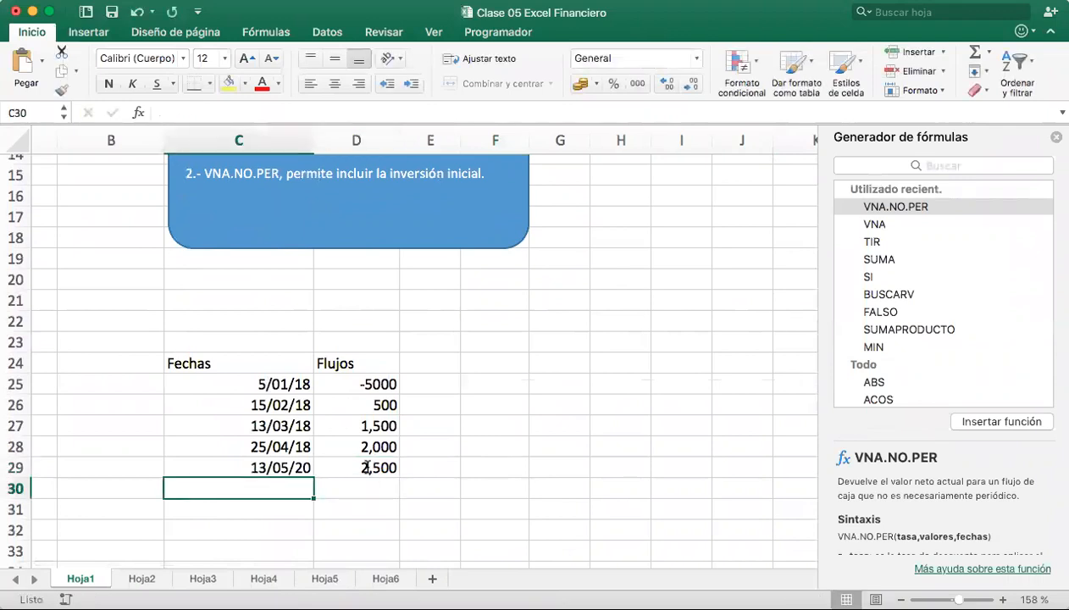
{"action": "type", "text": "15"}
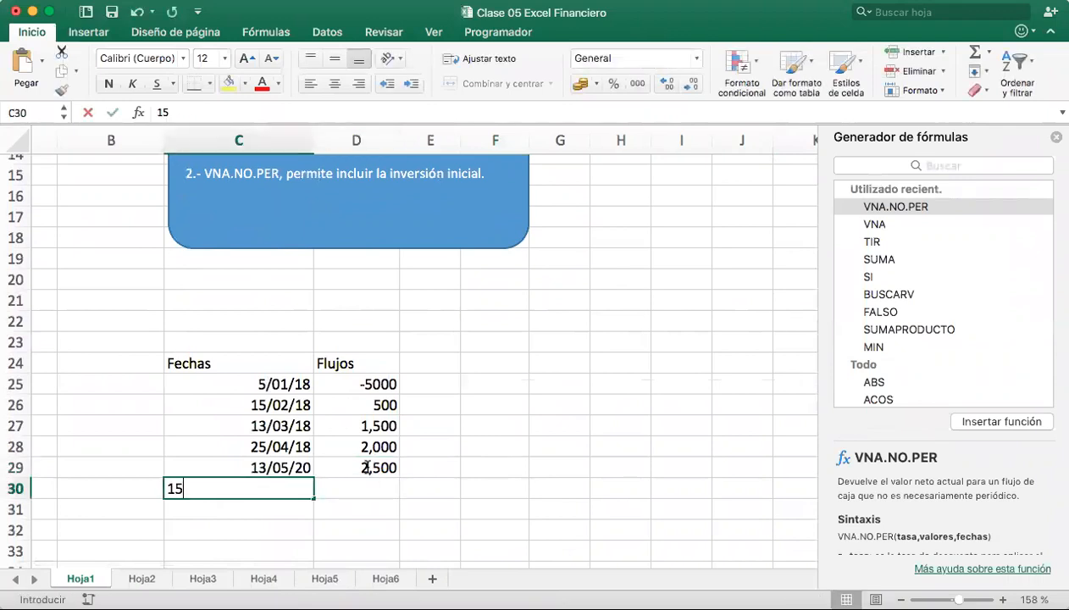
{"action": "type", "text": "/06/01"}
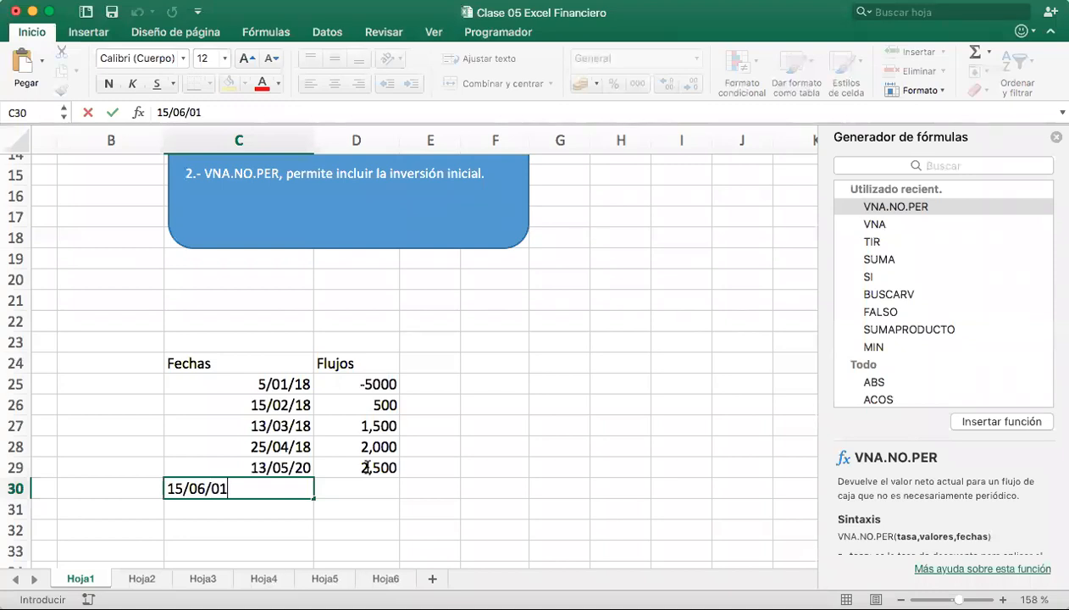
{"action": "key", "text": "BackSpace"}
{"action": "key", "text": "BackSpace"}
{"action": "key", "text": "BackSpace"}
{"action": "type", "text": "/1"}
{"action": "type", "text": "201"}
{"action": "key", "text": "Return"}
Correct the date in C29 to 13/05/2018
{"action": "key", "text": "Up"}
{"action": "key", "text": "Up"}
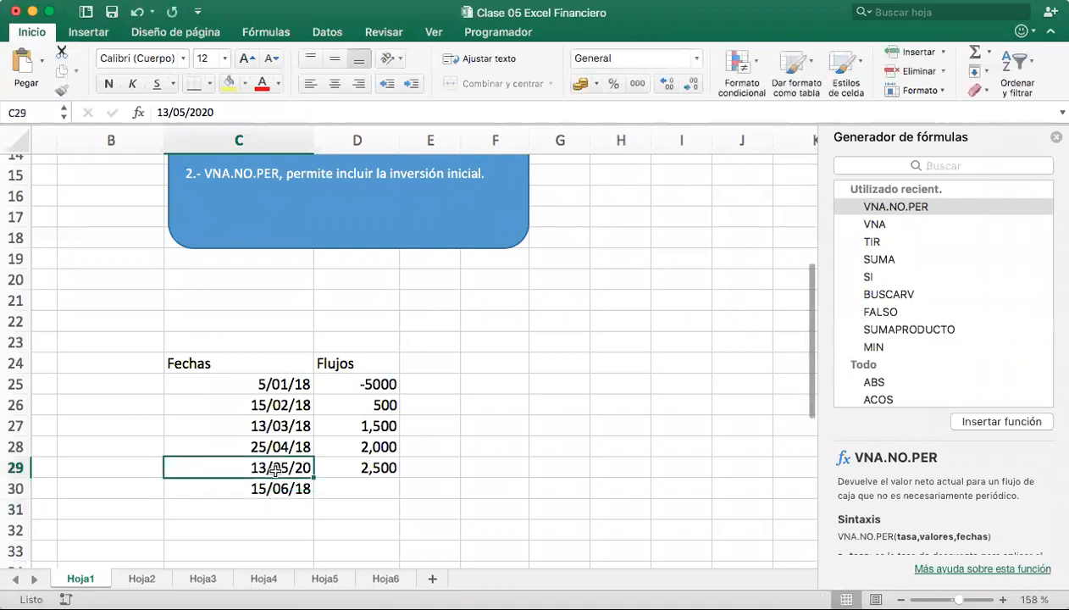
{"action": "left_click", "coordinate": [256, 115]}
{"action": "key", "text": "BackSpace"}
{"action": "key", "text": "BackSpace"}
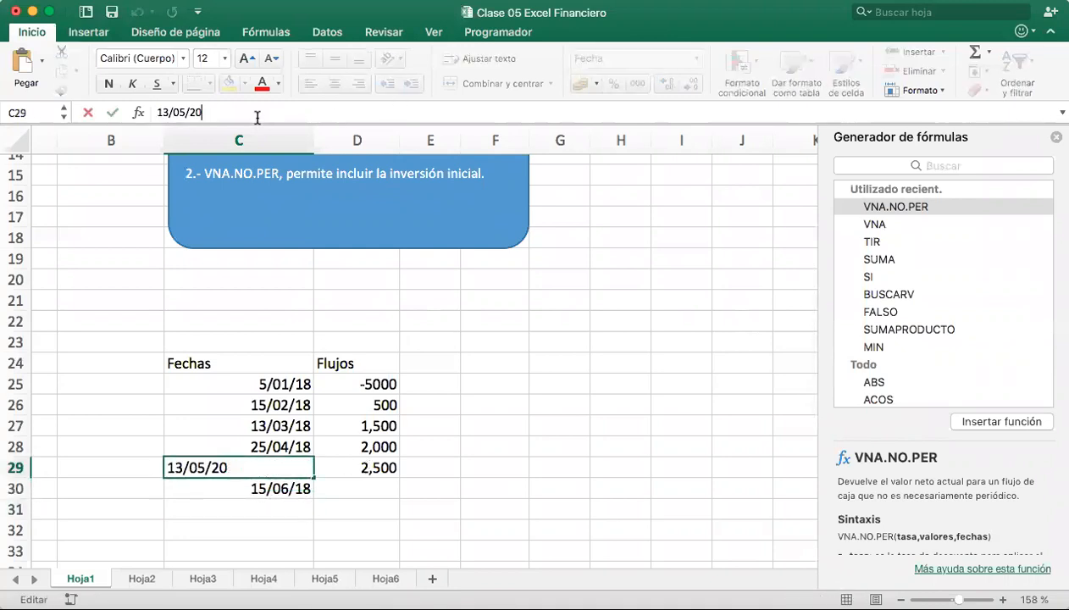
{"action": "type", "text": "18"}
{"action": "key", "text": "Return"}
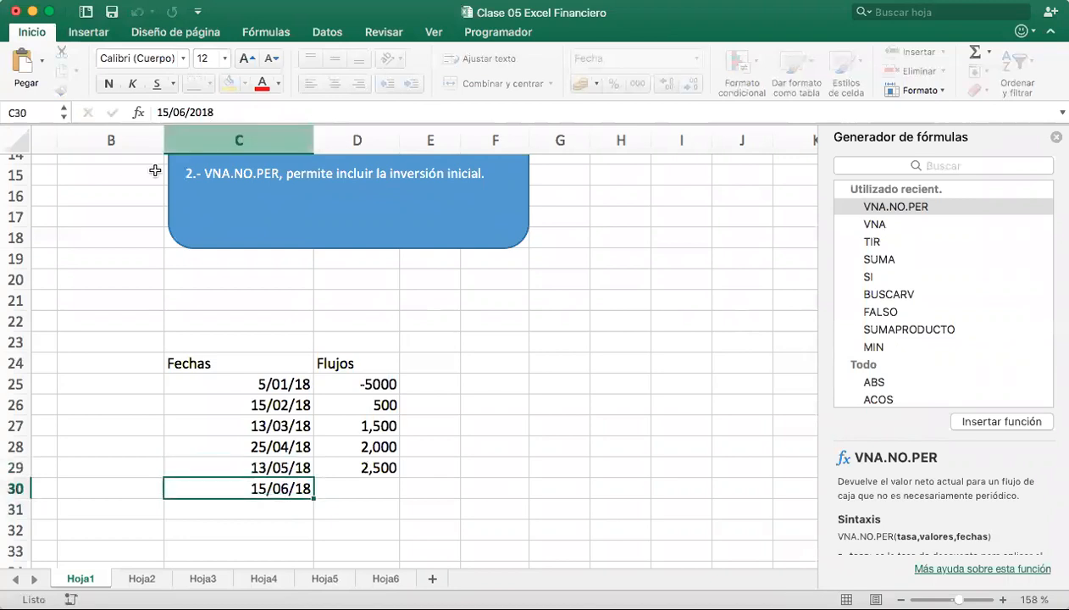
Enter 3,000 in D30 as the last flow of the lower table
{"action": "left_click", "coordinate": [369, 488]}
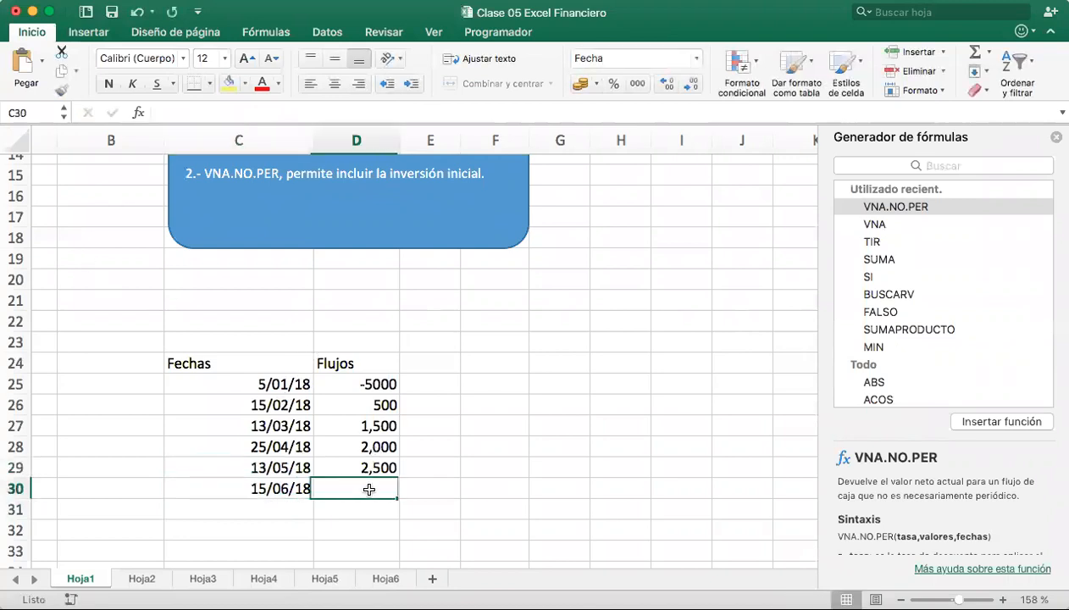
{"action": "type", "text": "3,000"}
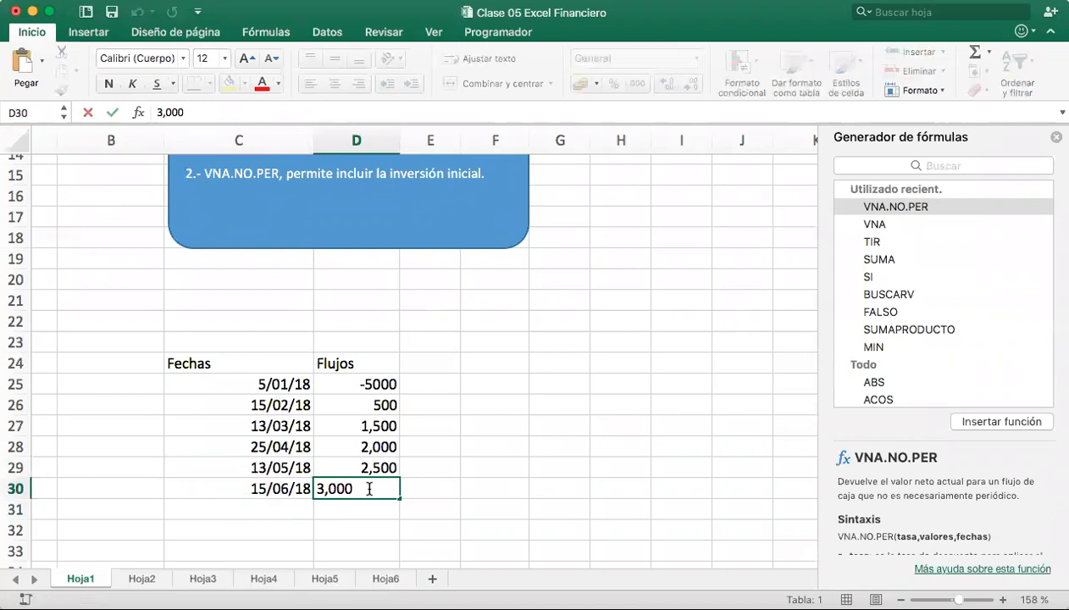
{"action": "key", "text": "Return"}
Label cell C32 "Tasa" and enter a rate of 9% in D32
{"action": "left_click", "coordinate": [281, 531]}
{"action": "type", "text": "Tasa"}
{"action": "key", "text": "Tab"}
{"action": "type", "text": "9%"}
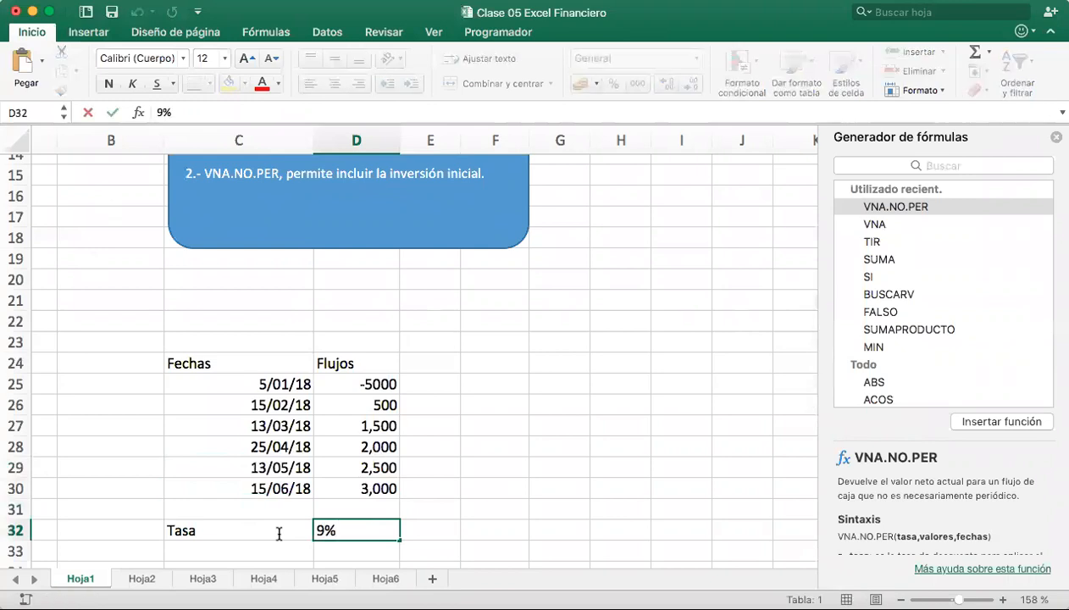
{"action": "key", "text": "Return"}
Label cell C34 "VAN", leaving the adjacent cell D34 selected
{"action": "scroll", "coordinate": [379, 508], "scroll_direction": "down", "scroll_amount": 5}
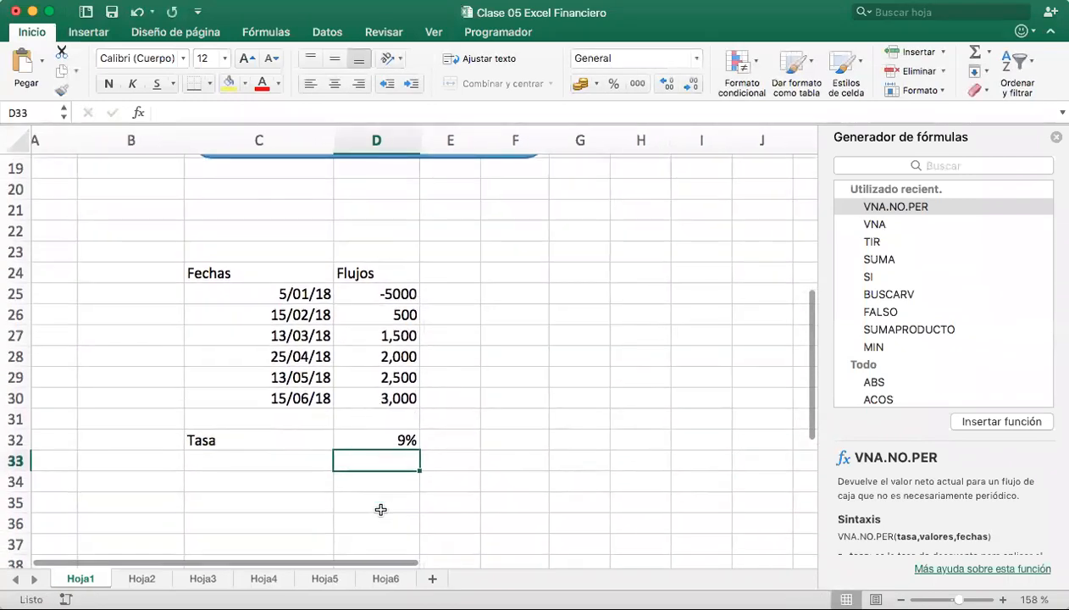
{"action": "left_click", "coordinate": [312, 484]}
{"action": "type", "text": "VAN"}
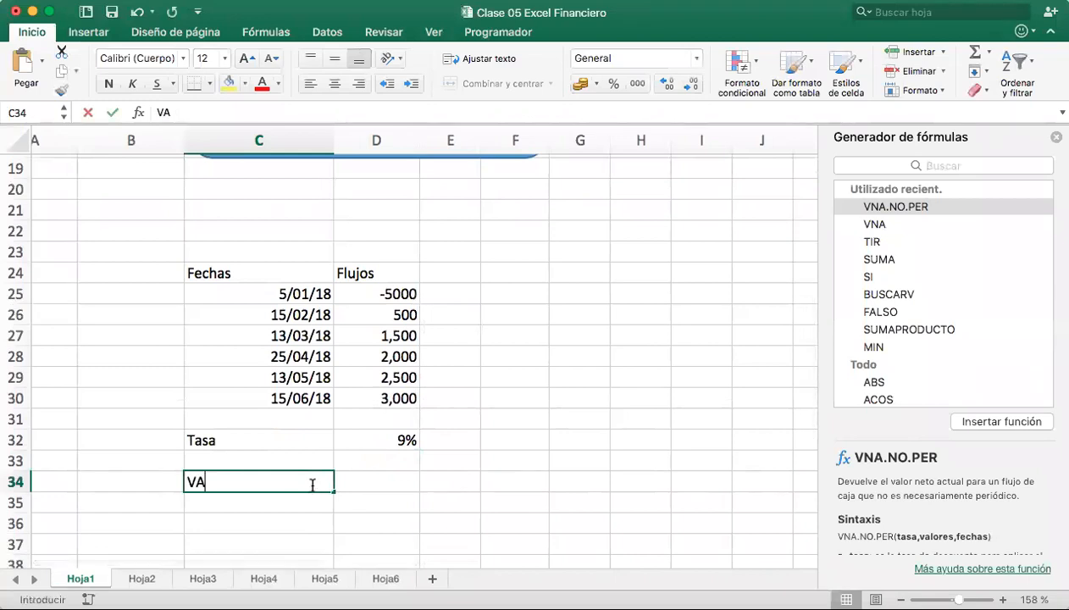
{"action": "left_click", "coordinate": [413, 478]}
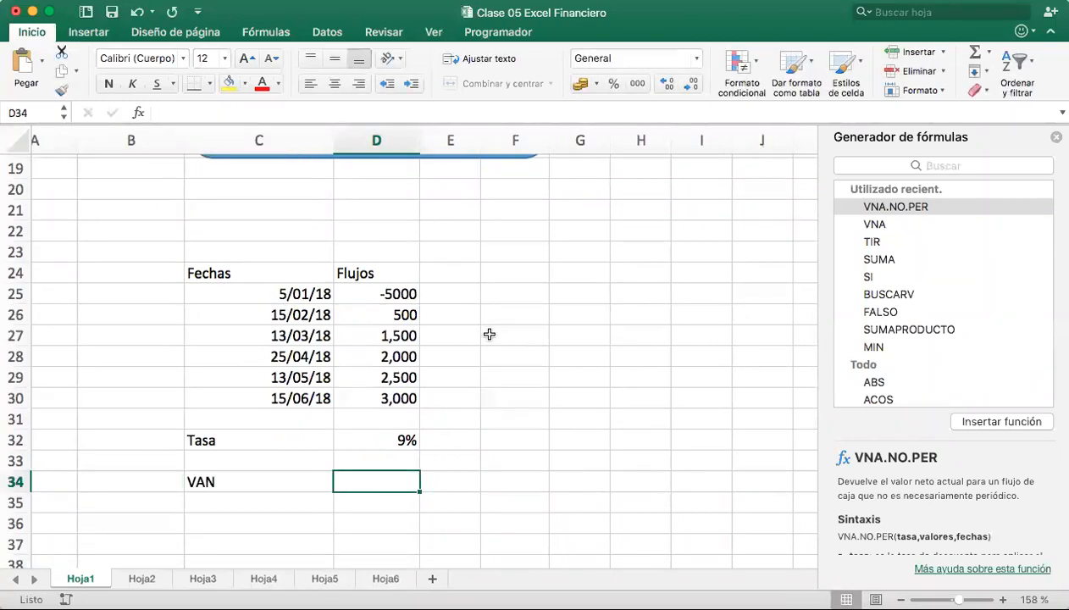
Fill the Fechas and Flujos header cells C24:D24 with yellow
{"action": "left_click_drag", "start_coordinate": [372, 273], "coordinate": [311, 272]}
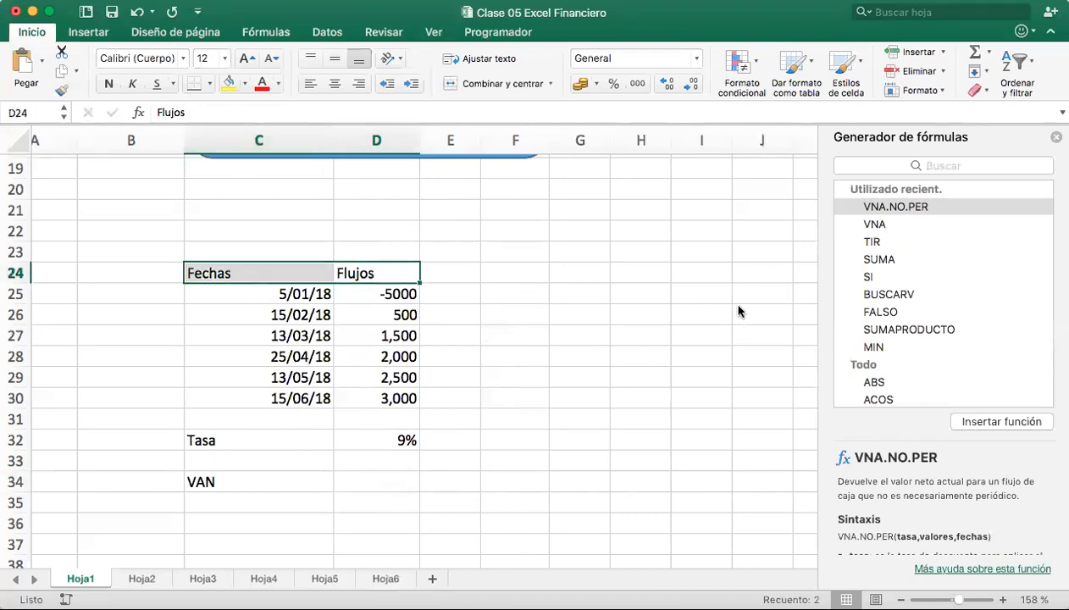
{"action": "left_click", "coordinate": [244, 83]}
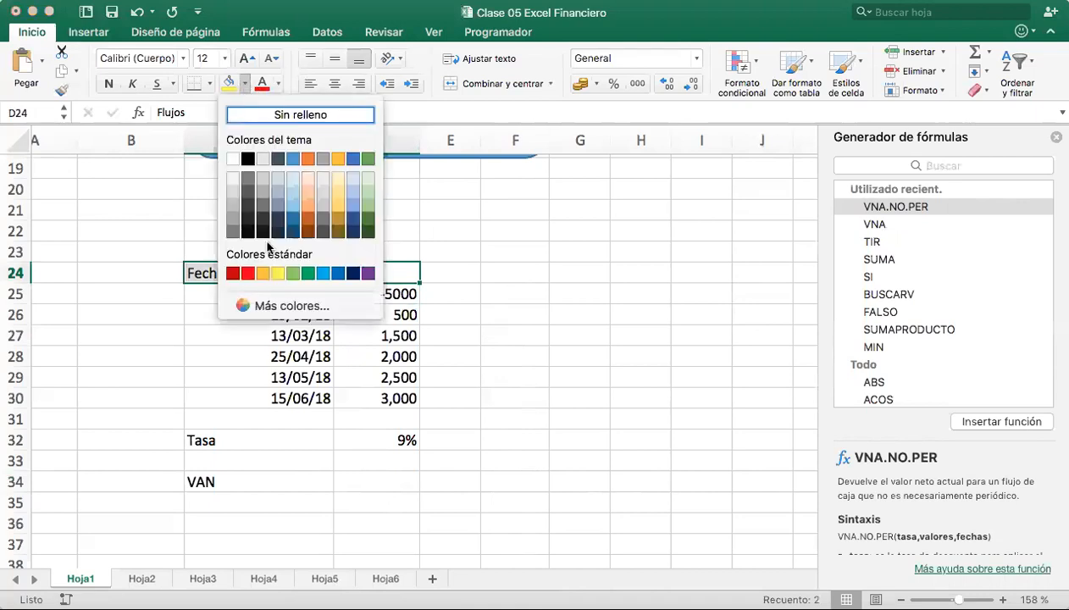
{"action": "left_click", "coordinate": [277, 274]}
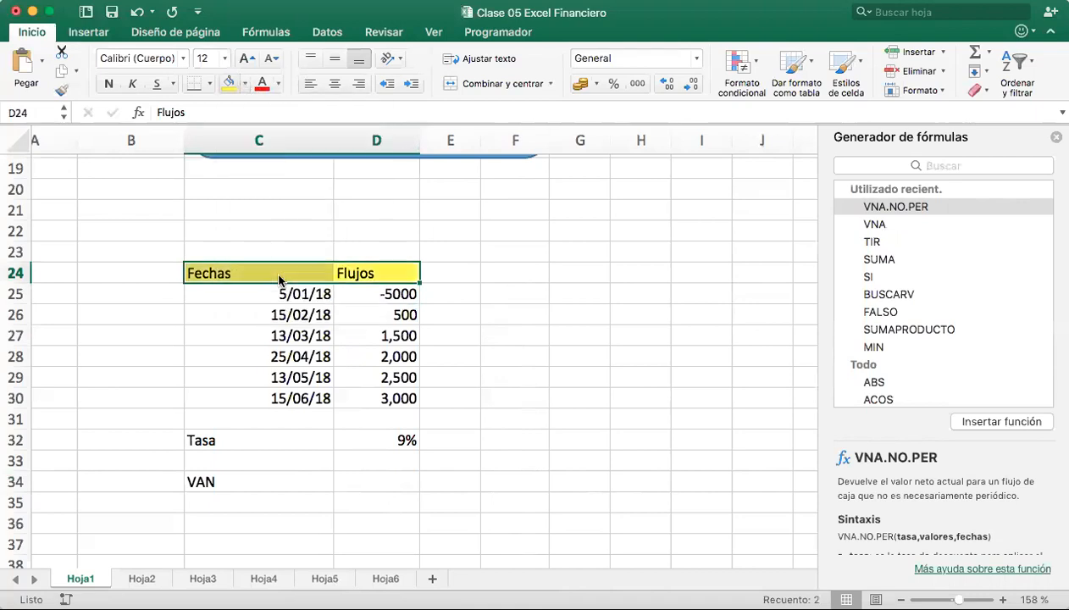
{"action": "left_click", "coordinate": [451, 393]}
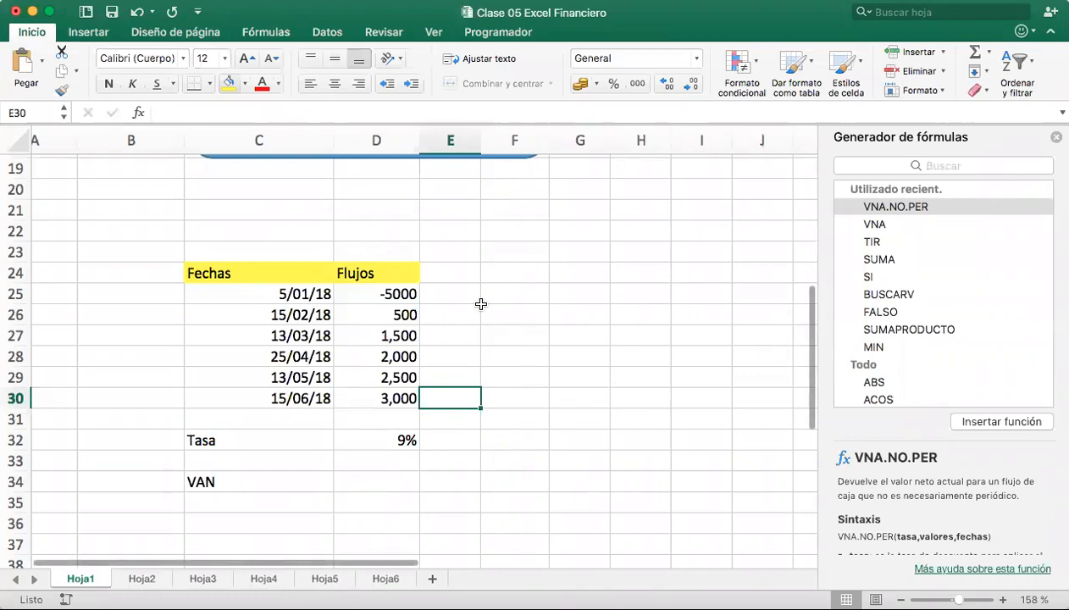
Begin a VNA.NO.PER formula in D34, beside the VAN label of the lower table
{"action": "scroll", "coordinate": [480, 303], "scroll_direction": "up", "scroll_amount": 4}
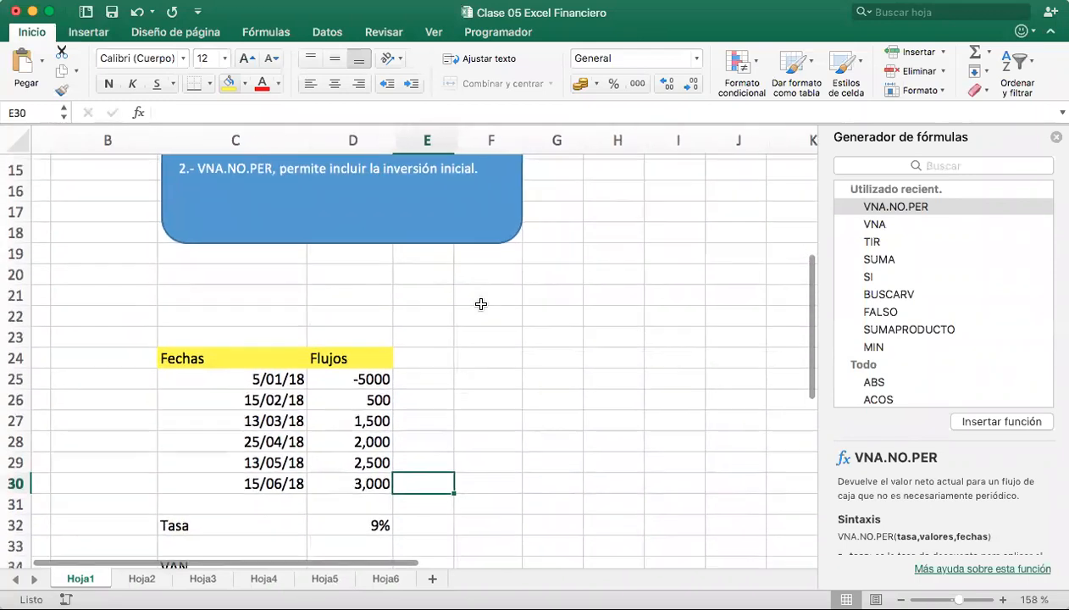
{"action": "scroll", "coordinate": [480, 303], "scroll_direction": "down", "scroll_amount": 1}
{"action": "scroll", "coordinate": [480, 303], "scroll_direction": "down", "scroll_amount": 2}
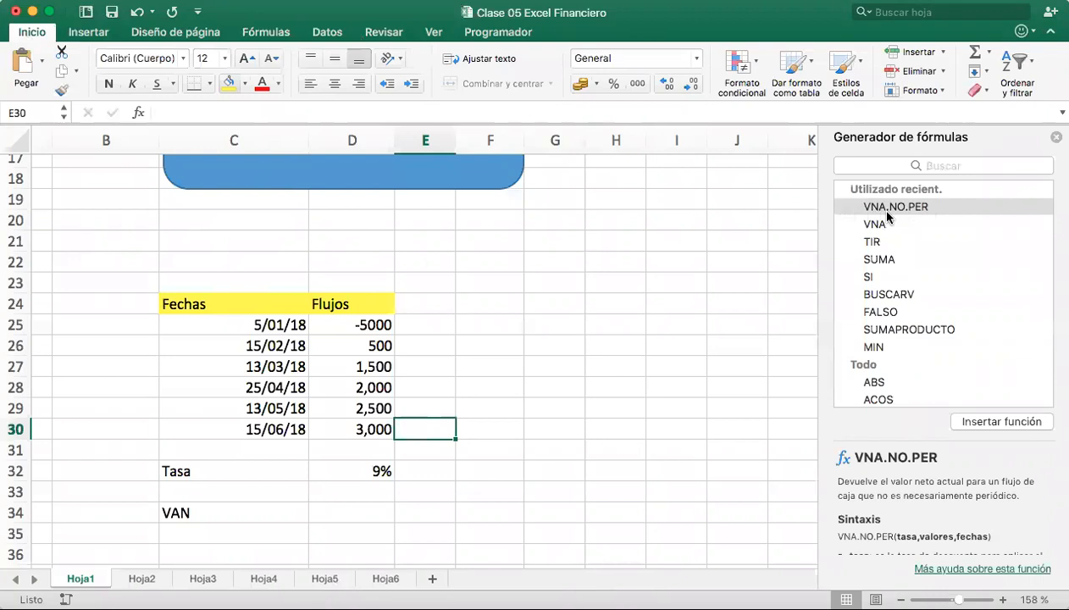
{"action": "left_click", "coordinate": [345, 512]}
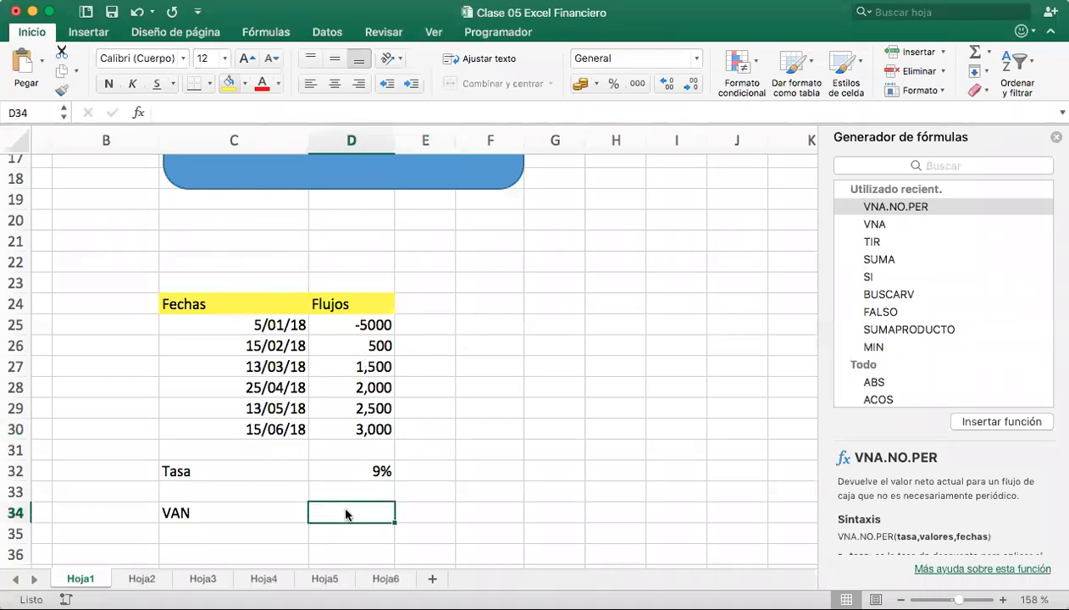
{"action": "type", "text": "="}
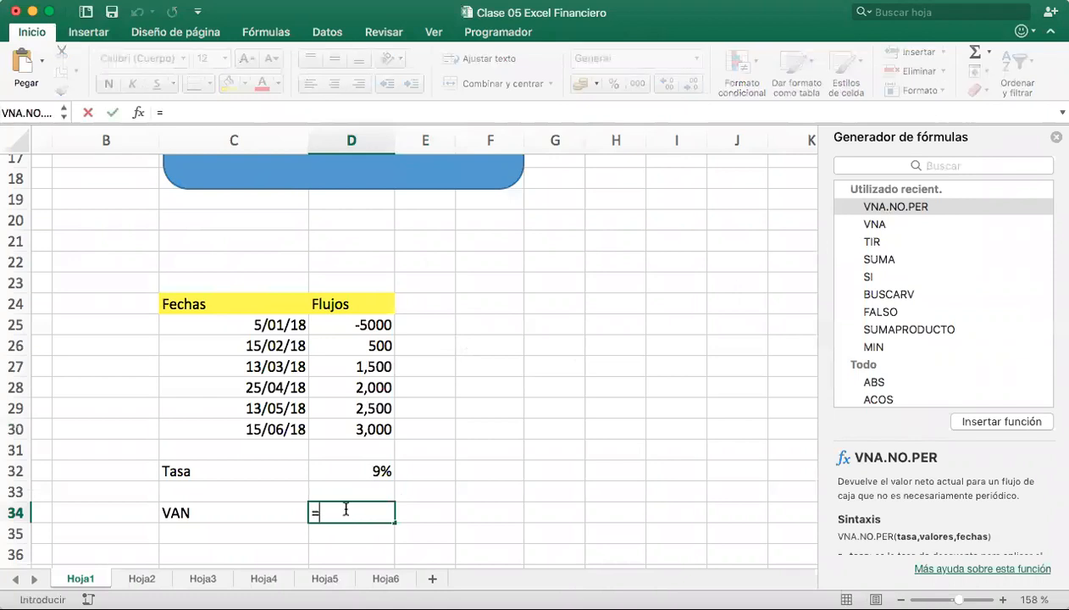
{"action": "type", "text": "VNA"}
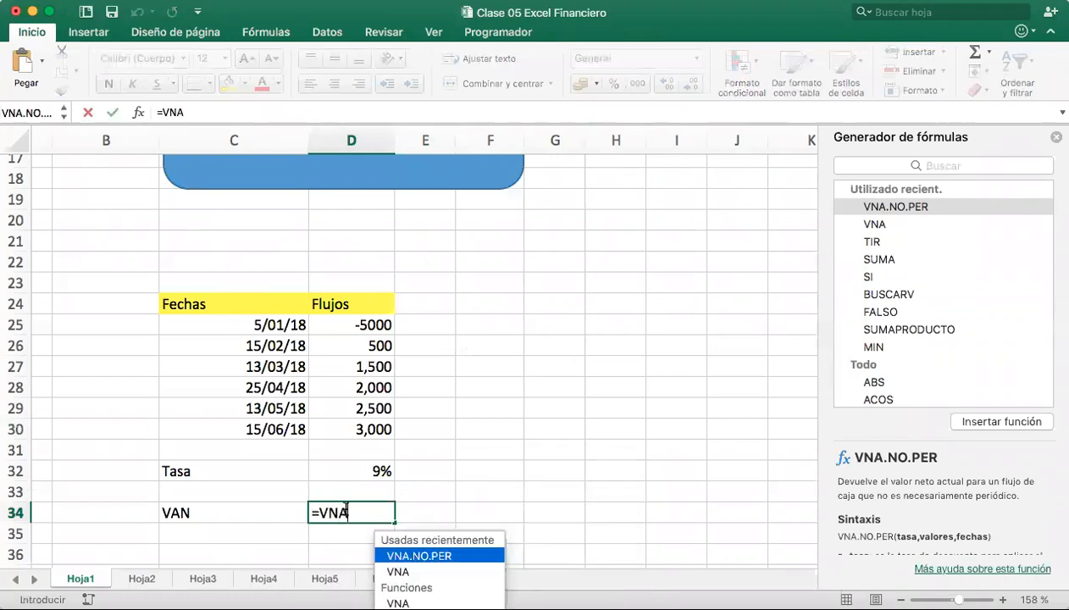
{"action": "type", "text": ".NO:PER"}
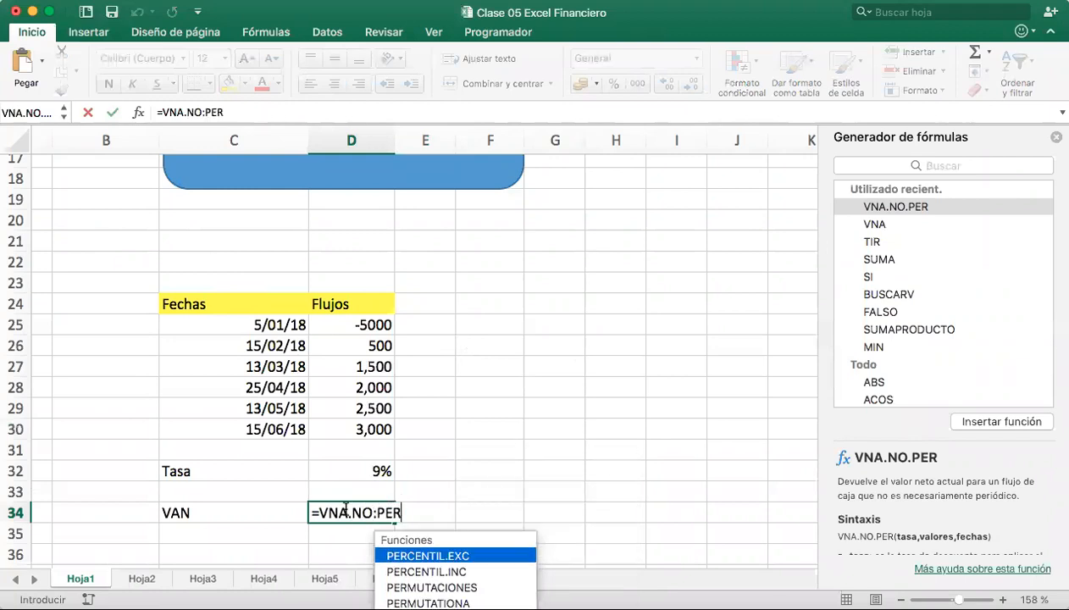
{"action": "key", "text": "BackSpace"}
{"action": "key", "text": "BackSpace"}
{"action": "key", "text": "BackSpace"}
{"action": "key", "text": "BackSpace"}
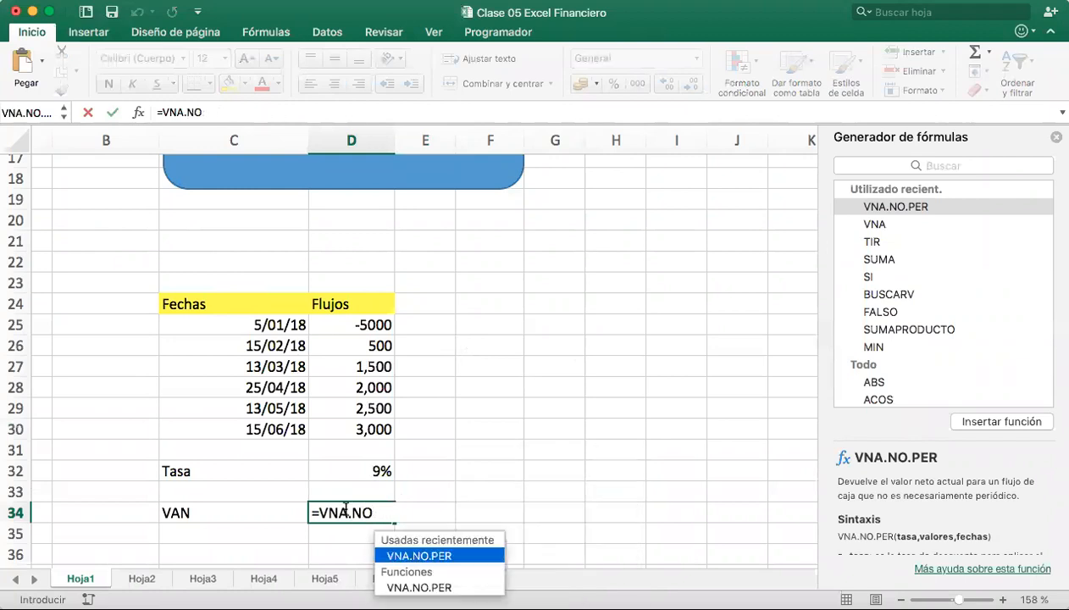
{"action": "type", "text": ":"}
{"action": "key", "text": "BackSpace"}
{"action": "type", "text": ".PE("}
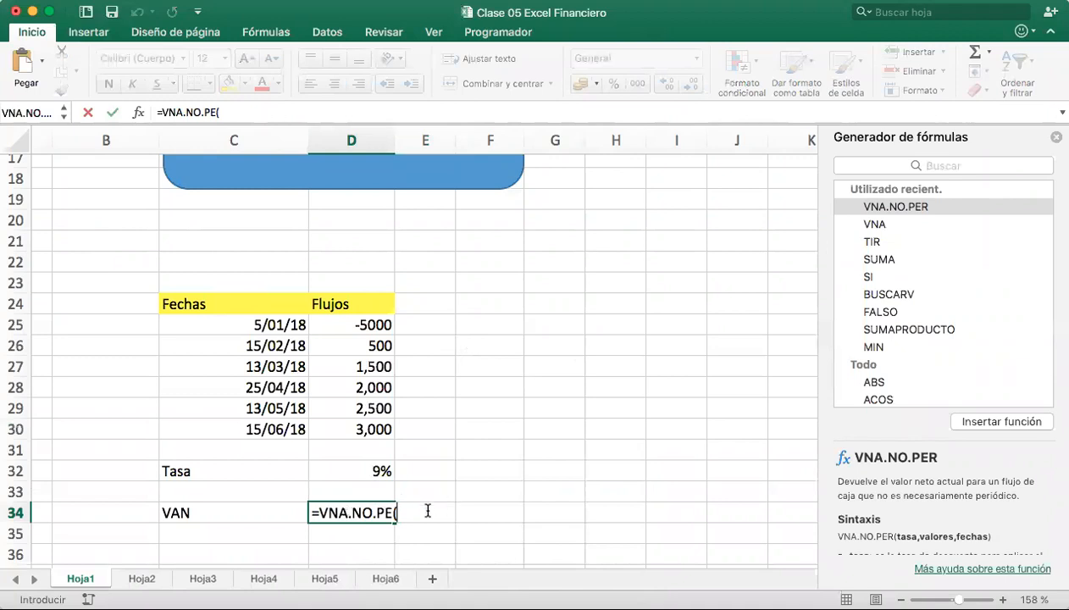
{"action": "key", "text": "BackSpace"}
{"action": "type", "text": "R("}
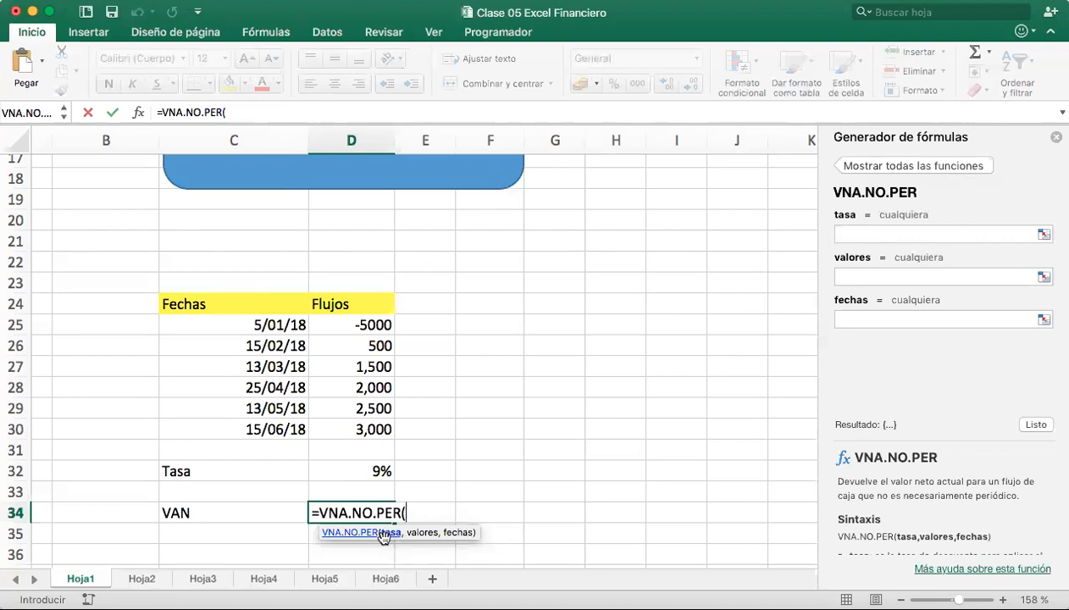
Complete the VNA.NO.PER formula in D34 with rate D32, values D25:D30 and dates C25:C30
{"action": "left_click", "coordinate": [347, 468]}
{"action": "type", "text": ","}
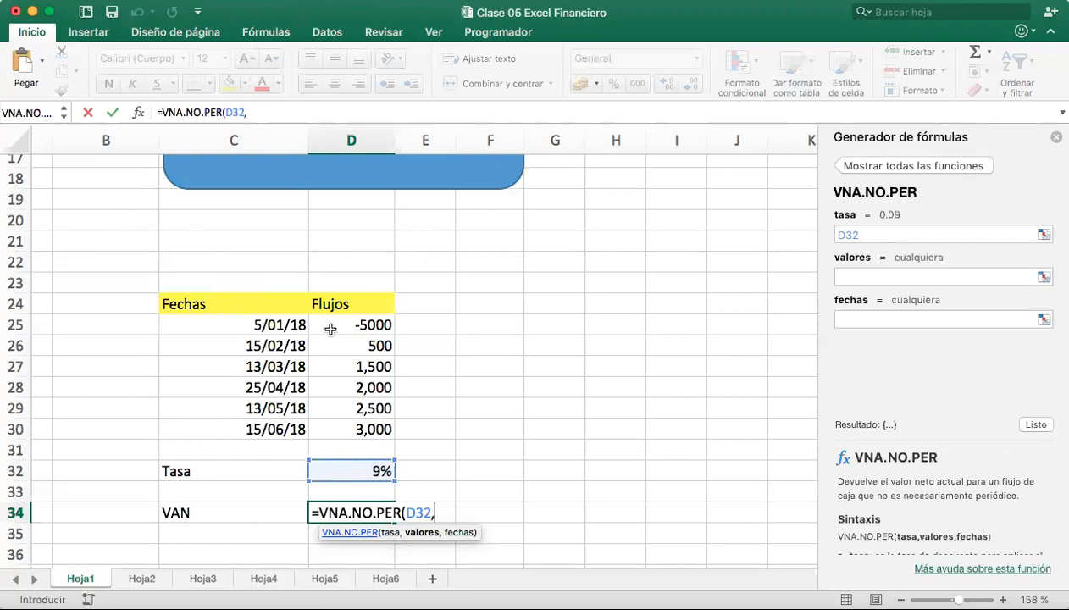
{"action": "left_click_drag", "start_coordinate": [339, 324], "coordinate": [348, 432]}
{"action": "type", "text": ","}
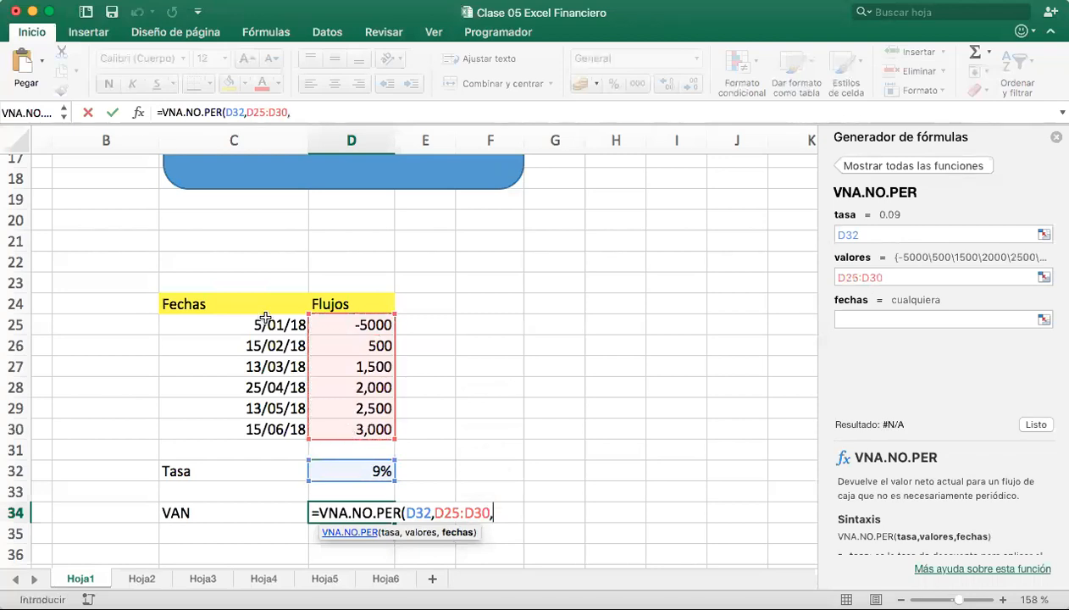
{"action": "left_click_drag", "start_coordinate": [259, 322], "coordinate": [271, 428]}
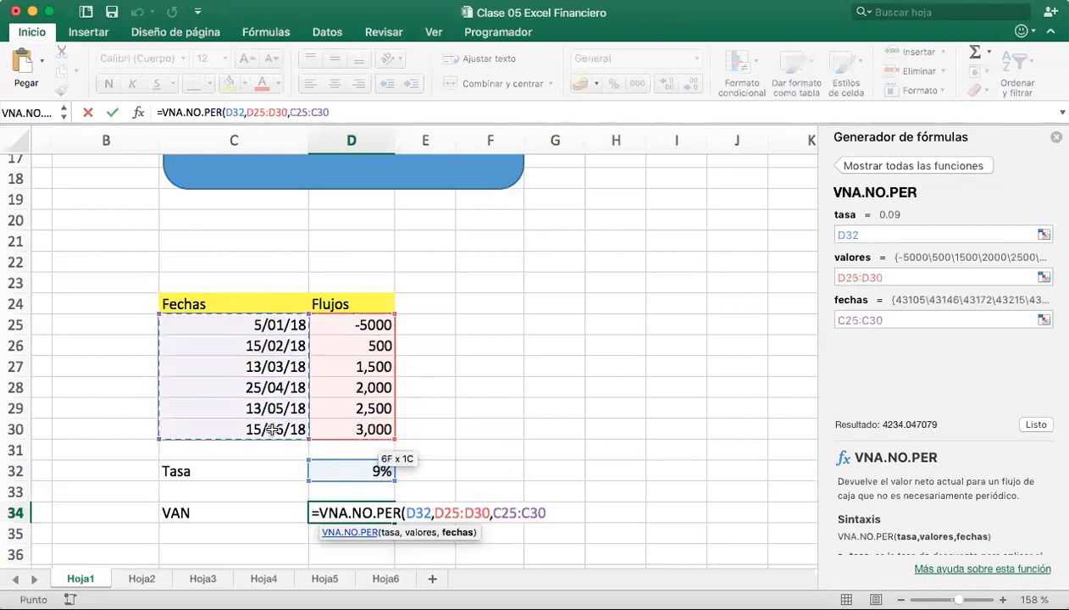
{"action": "type", "text": ")"}
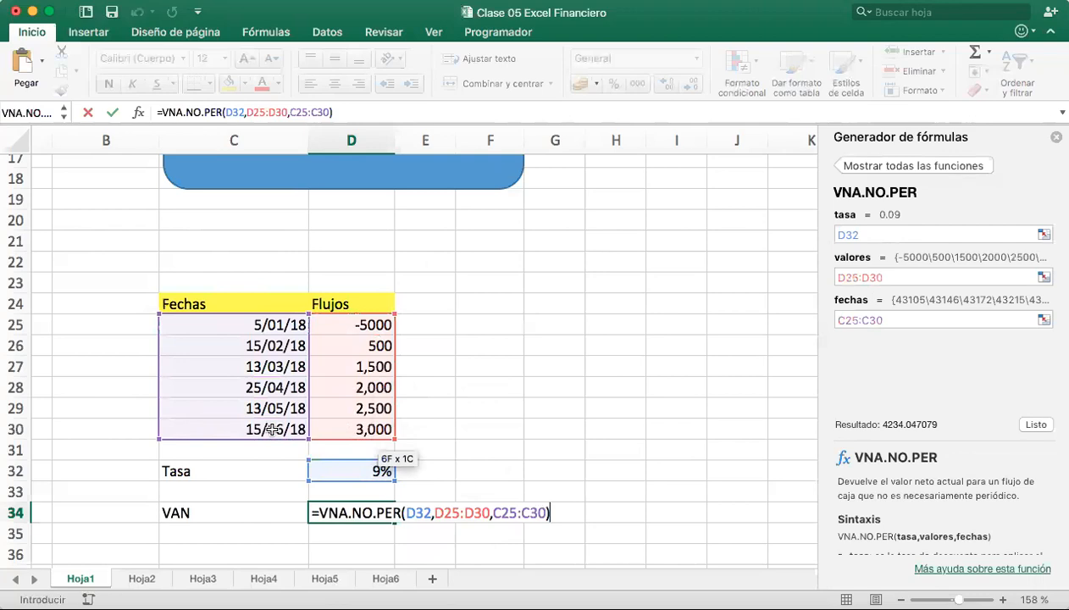
{"action": "key", "text": "Return"}
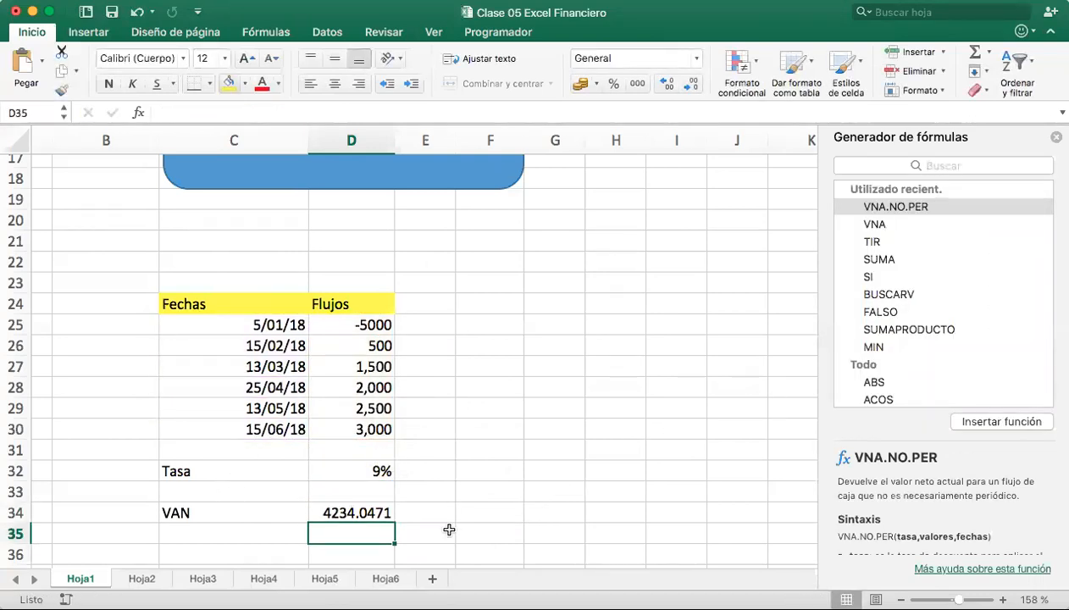
Format the VAN result in D34 as Número with a thousands separator and 0 decimal places
{"action": "left_click", "coordinate": [377, 512]}
{"action": "right_click", "coordinate": [377, 514]}
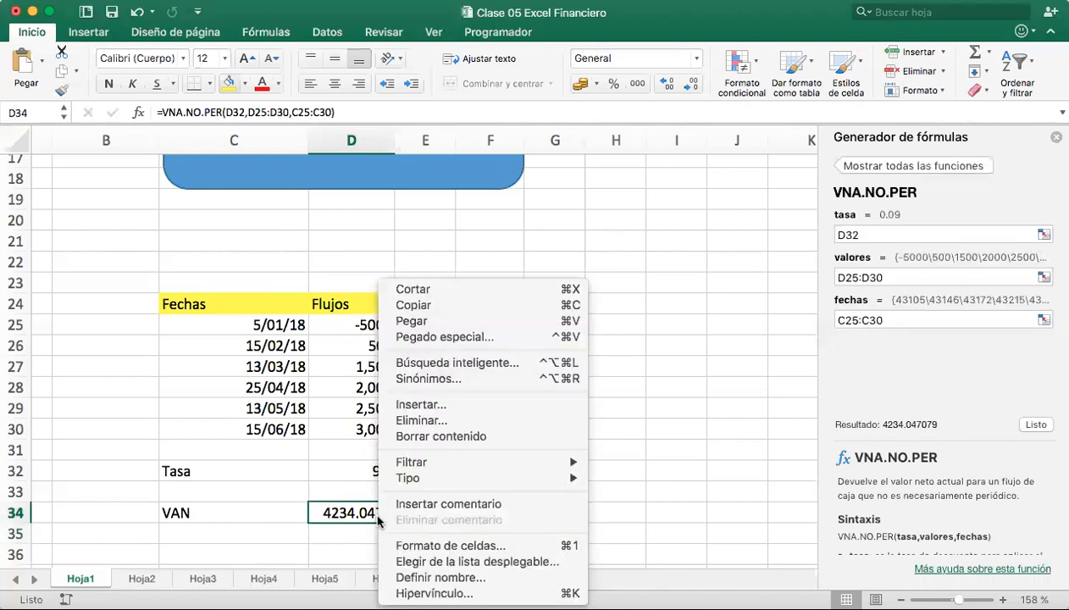
{"action": "left_click", "coordinate": [448, 546]}
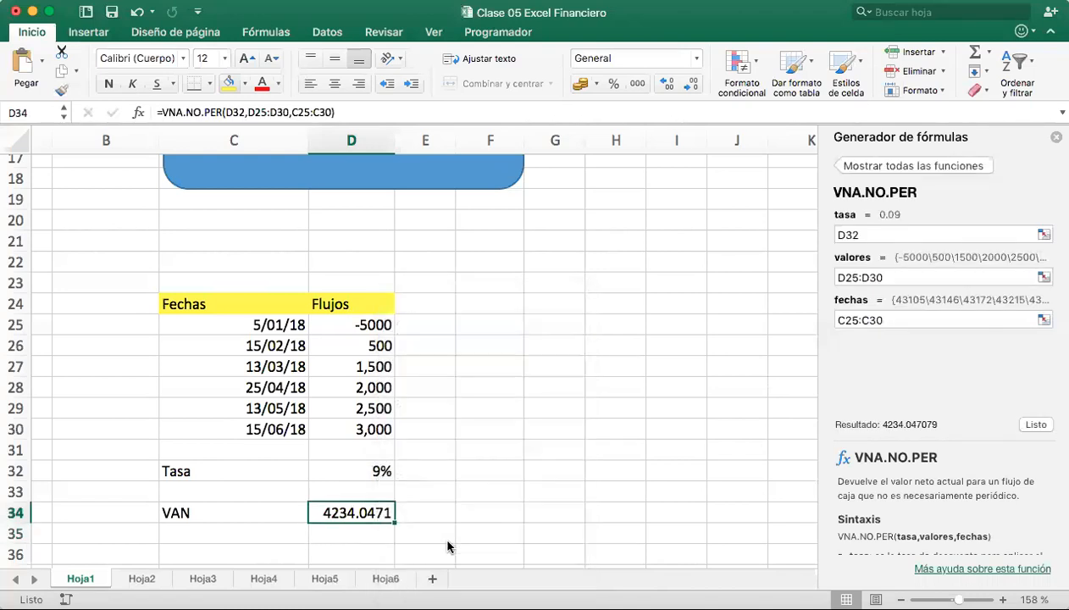
{"action": "left_click", "coordinate": [283, 250]}
{"action": "left_click_drag", "start_coordinate": [335, 162], "coordinate": [143, 160]}
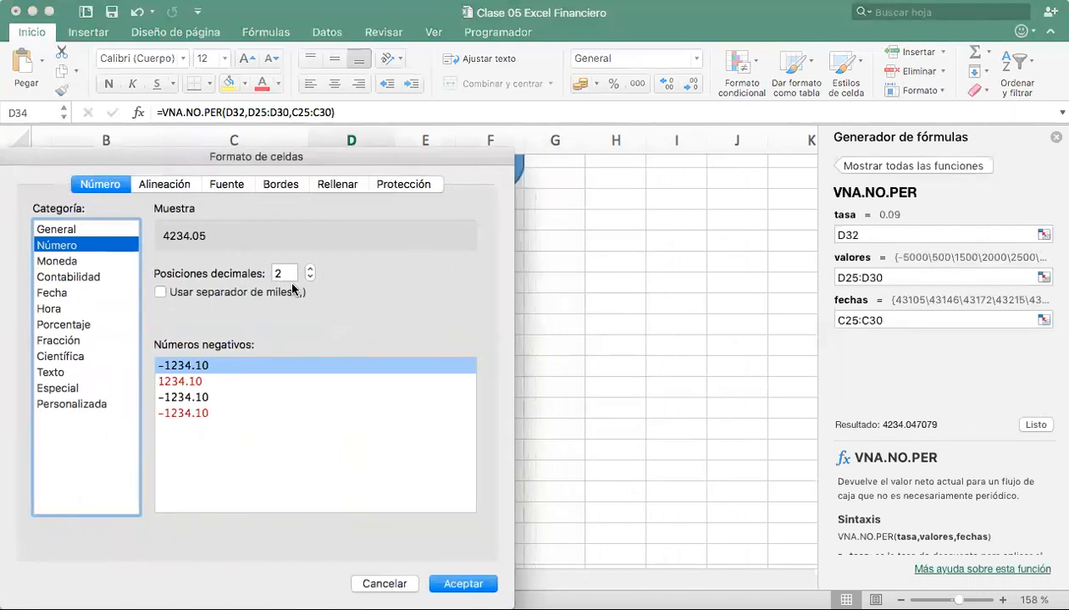
{"action": "left_click", "coordinate": [201, 292]}
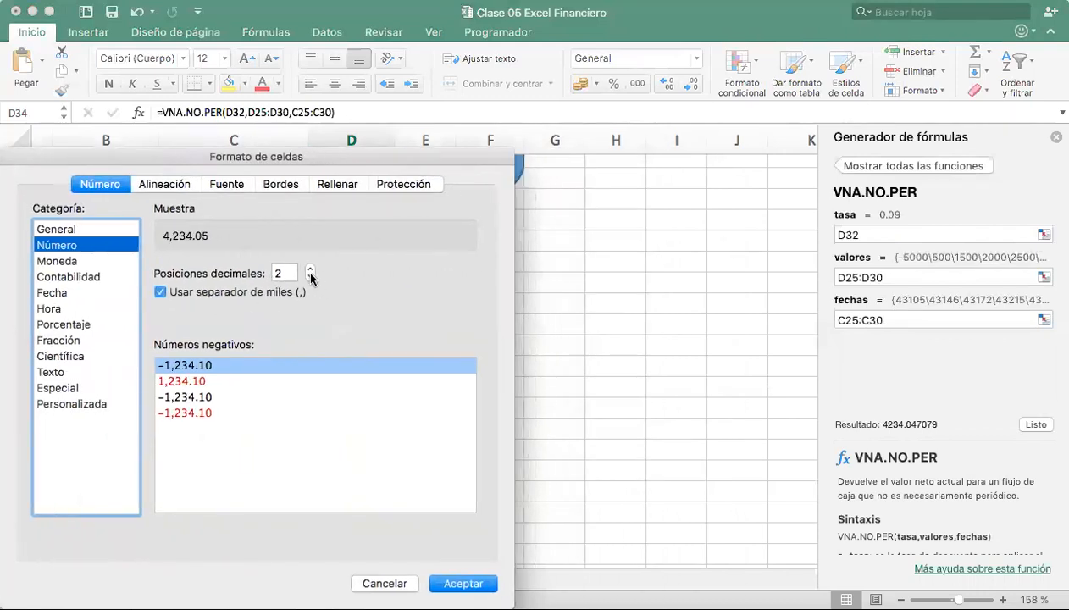
{"action": "double_click", "coordinate": [310, 277]}
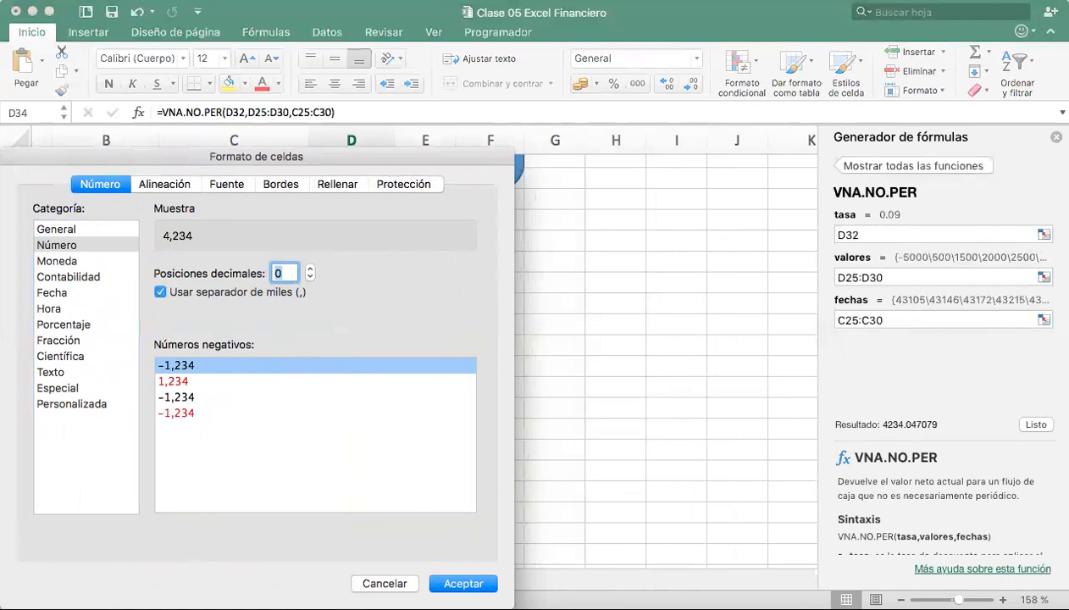
{"action": "left_click", "coordinate": [454, 585]}
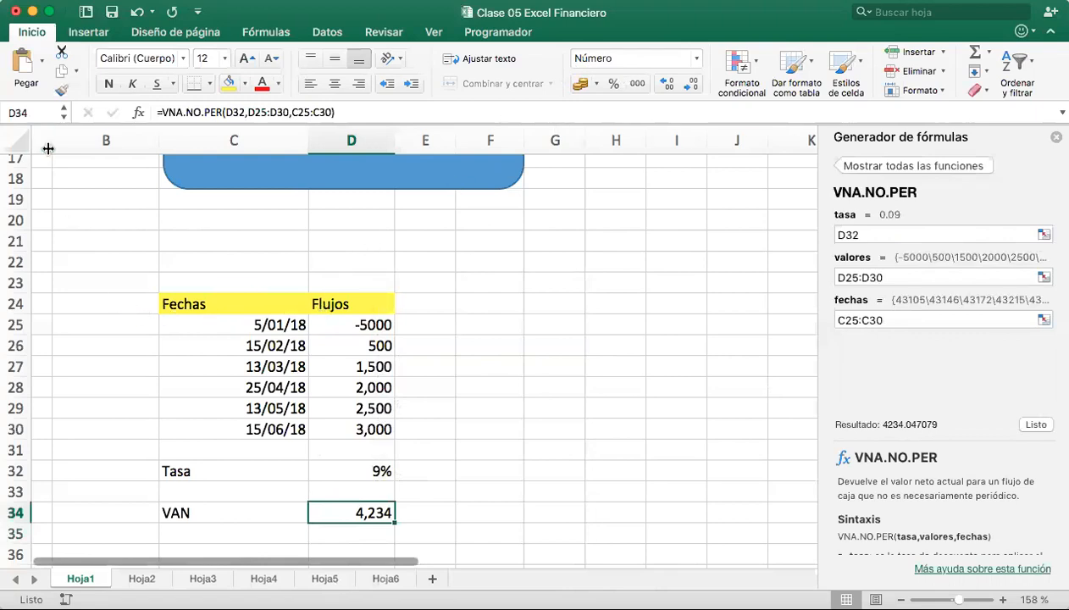
Widen column A and enter the header "Dias" in B24, beside Fechas
{"action": "left_click_drag", "start_coordinate": [52, 148], "coordinate": [130, 148]}
{"action": "left_click", "coordinate": [200, 304]}
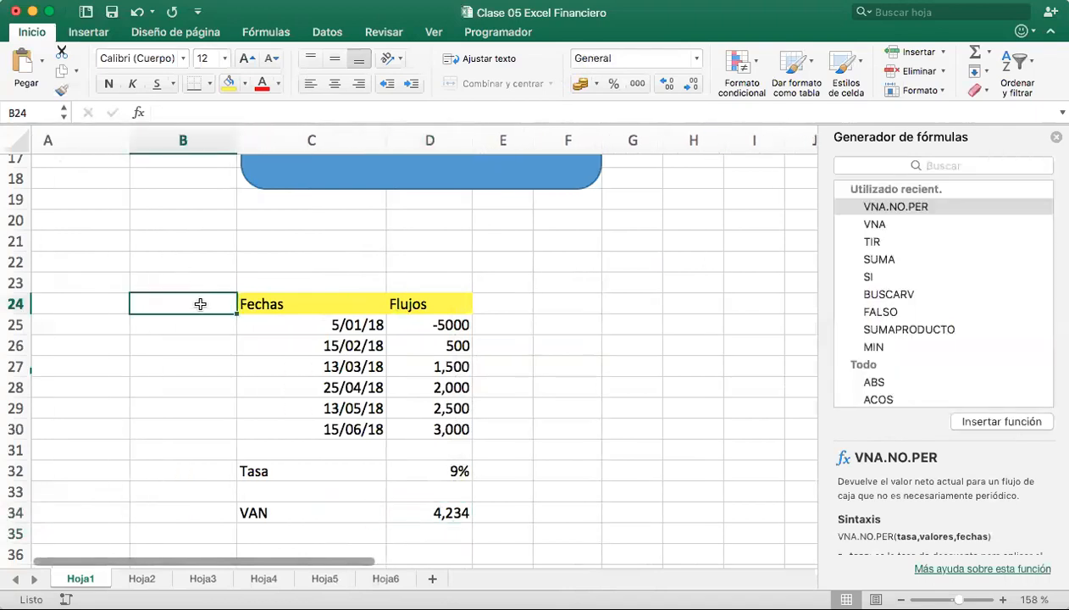
{"action": "type", "text": "Dias"}
{"action": "double_click", "coordinate": [227, 340]}
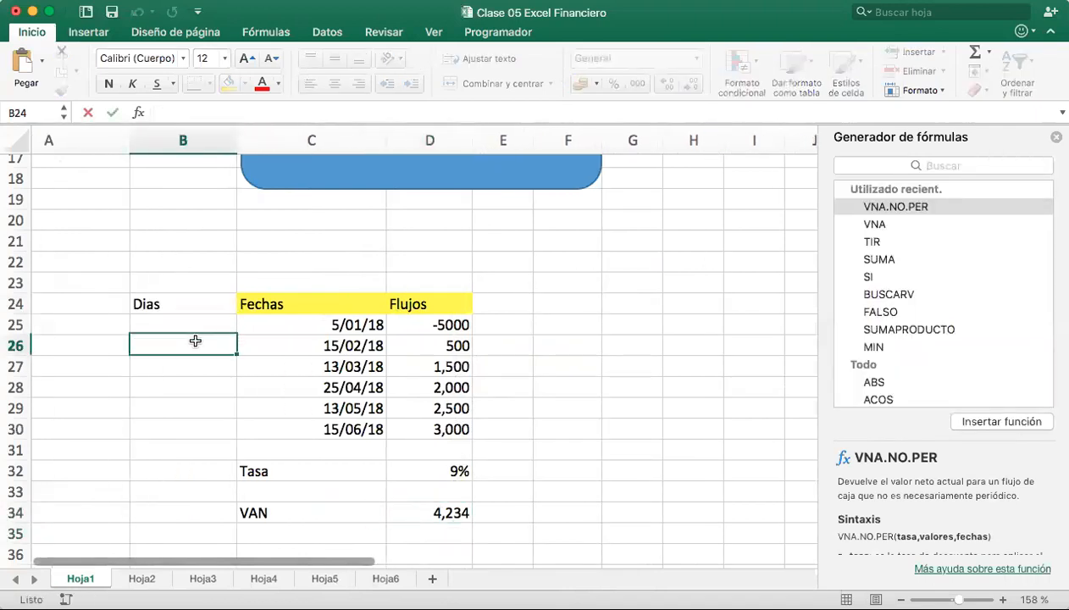
Copy the yellow formatting of the Fechas header onto the Dias header in B24
{"action": "left_click", "coordinate": [303, 303]}
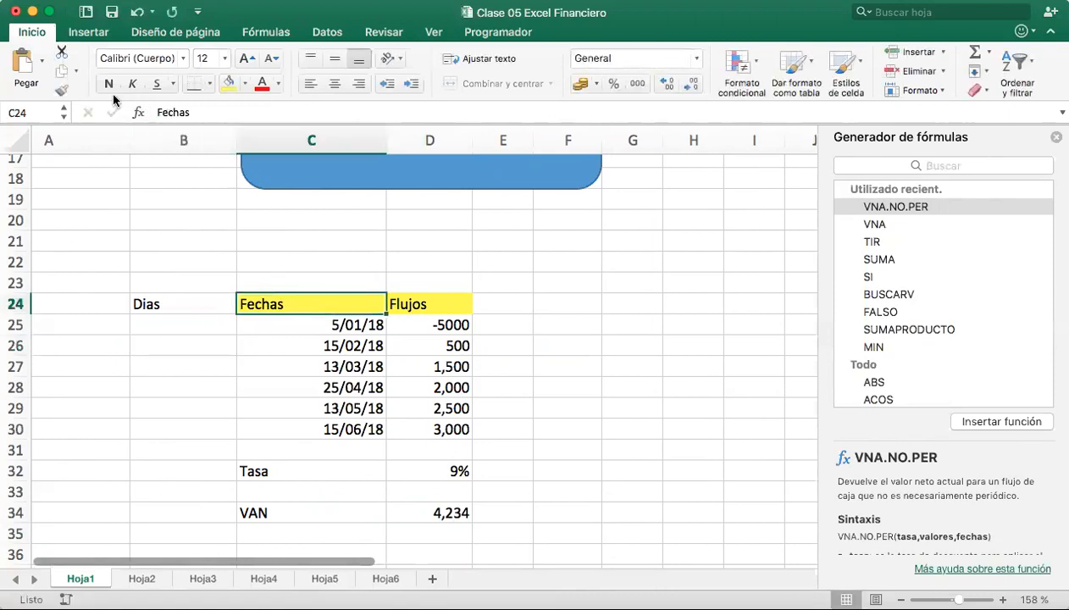
{"action": "left_click", "coordinate": [66, 90]}
{"action": "left_click", "coordinate": [210, 303]}
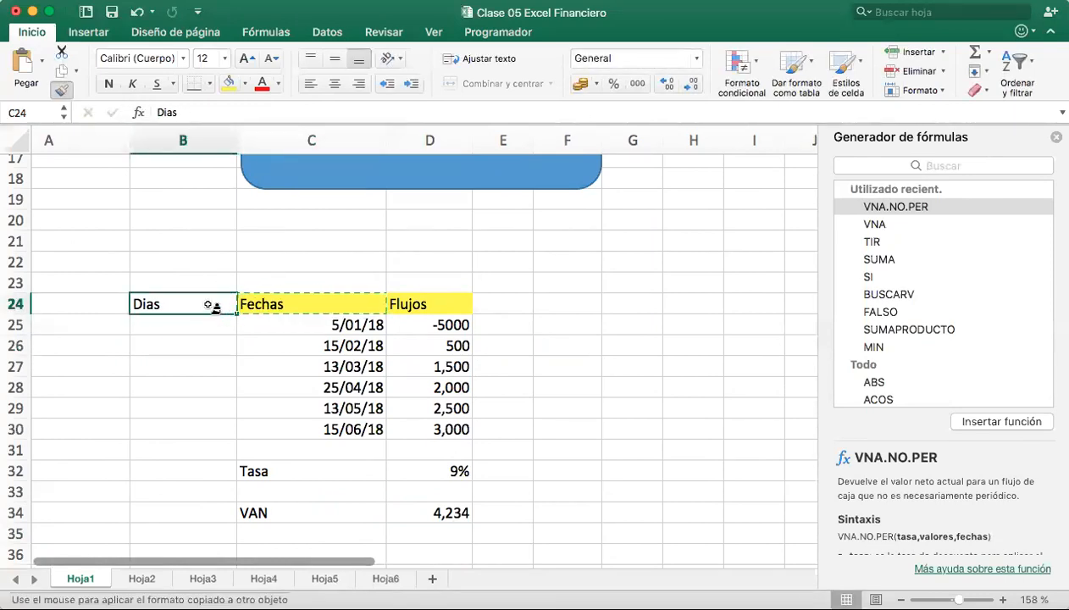
Enter the header "Dias Acumulados" in A24, beside Dias
{"action": "left_click", "coordinate": [76, 308]}
{"action": "type", "text": "Dias Acumu"}
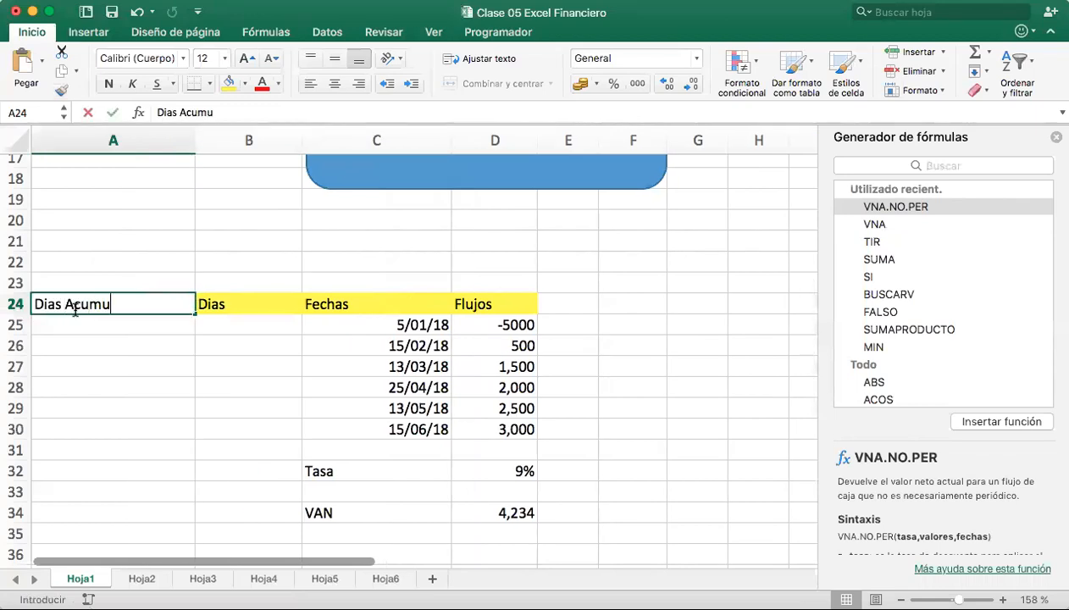
{"action": "type", "text": "lados"}
{"action": "left_click", "coordinate": [213, 344]}
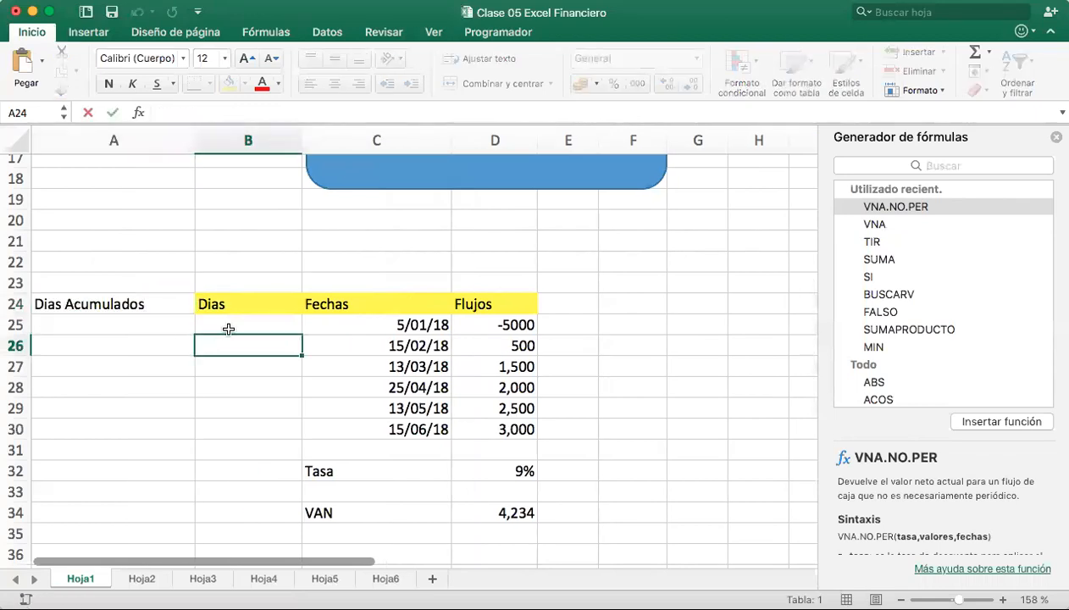
Copy the yellow formatting of the Dias header onto the Dias Acumulados header in A24
{"action": "left_click", "coordinate": [246, 311]}
{"action": "left_click", "coordinate": [61, 89]}
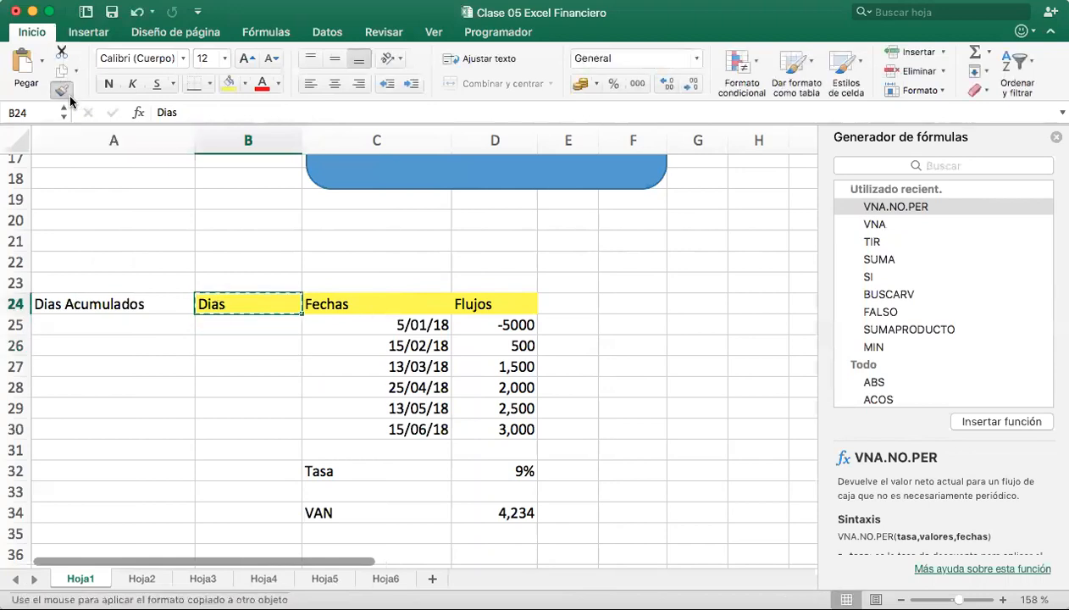
{"action": "left_click", "coordinate": [154, 304]}
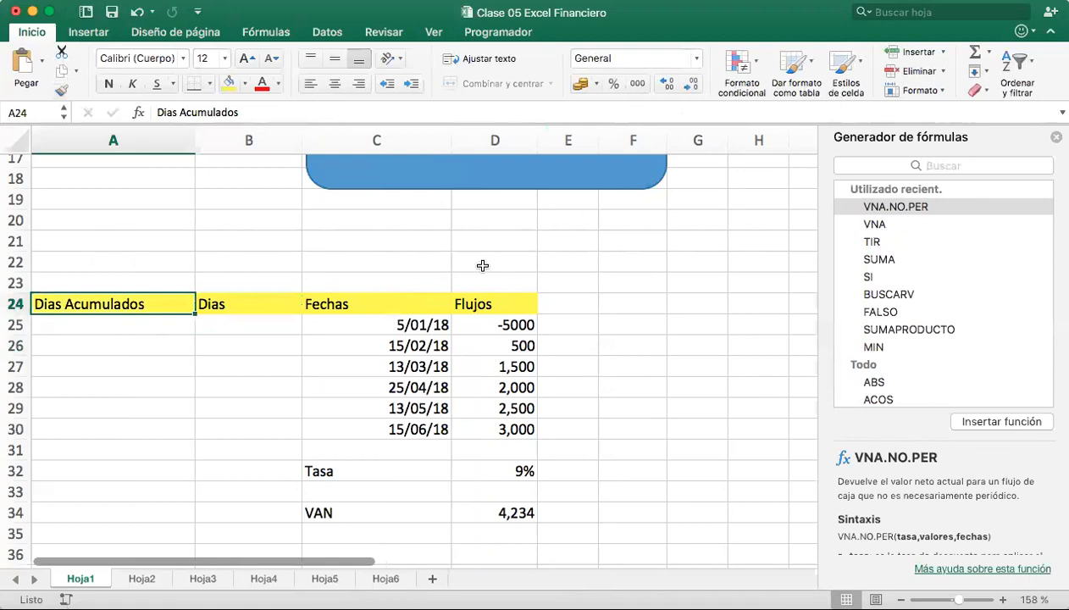
Enter 0 in B25 and A25 as the starting days and accumulated days
{"action": "left_click", "coordinate": [255, 335]}
{"action": "type", "text": "0"}
{"action": "key", "text": "Left"}
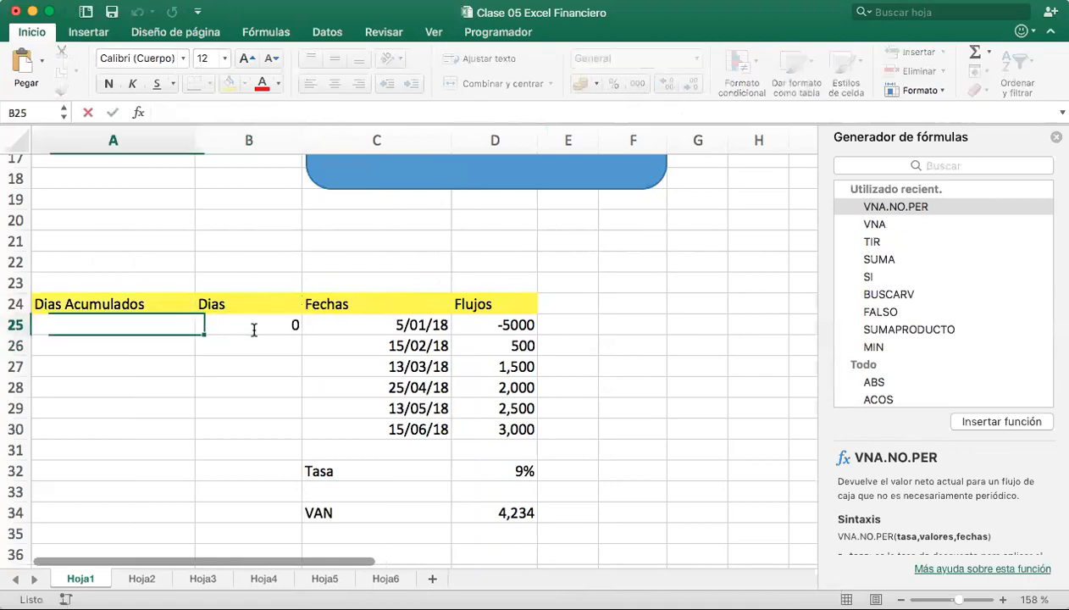
{"action": "type", "text": "0"}
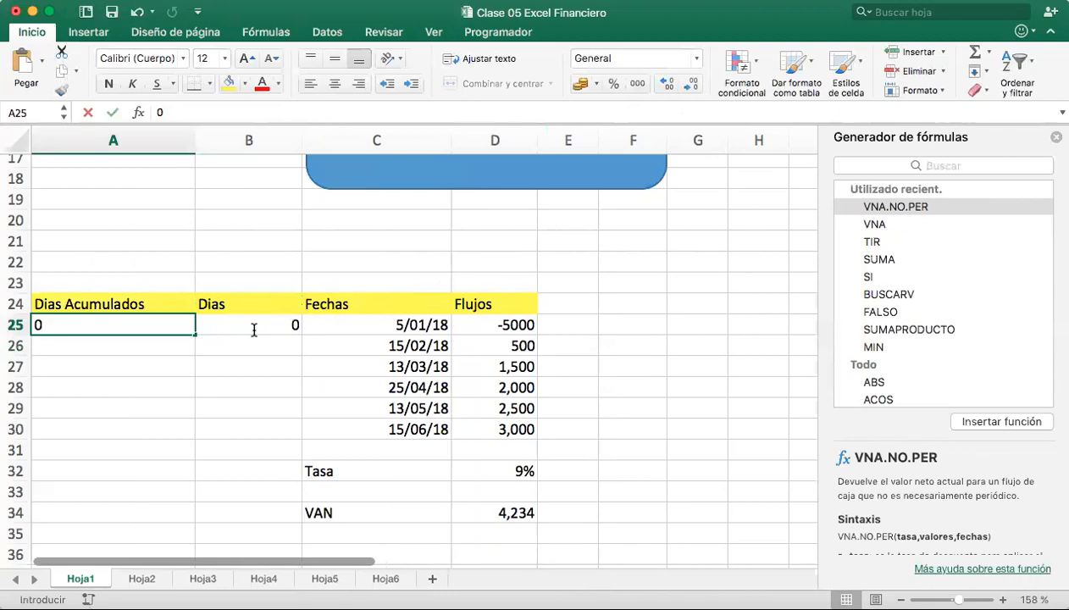
{"action": "key", "text": "Right"}
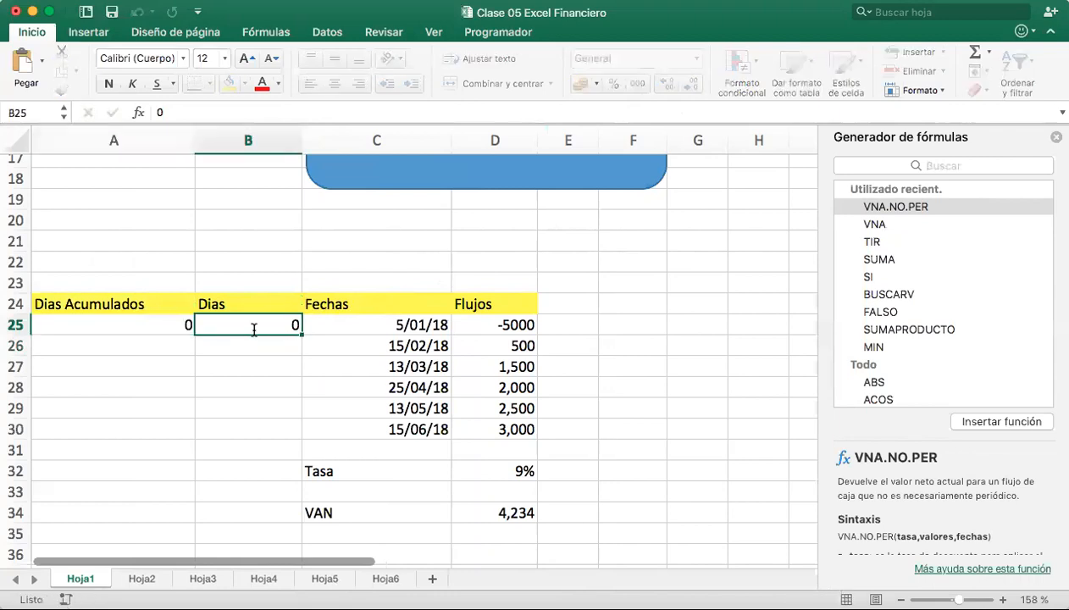
Calculate the days between the first two dates in B26 with the formula =C26-C25
{"action": "left_click", "coordinate": [495, 325]}
{"action": "left_click_drag", "start_coordinate": [433, 325], "coordinate": [160, 339]}
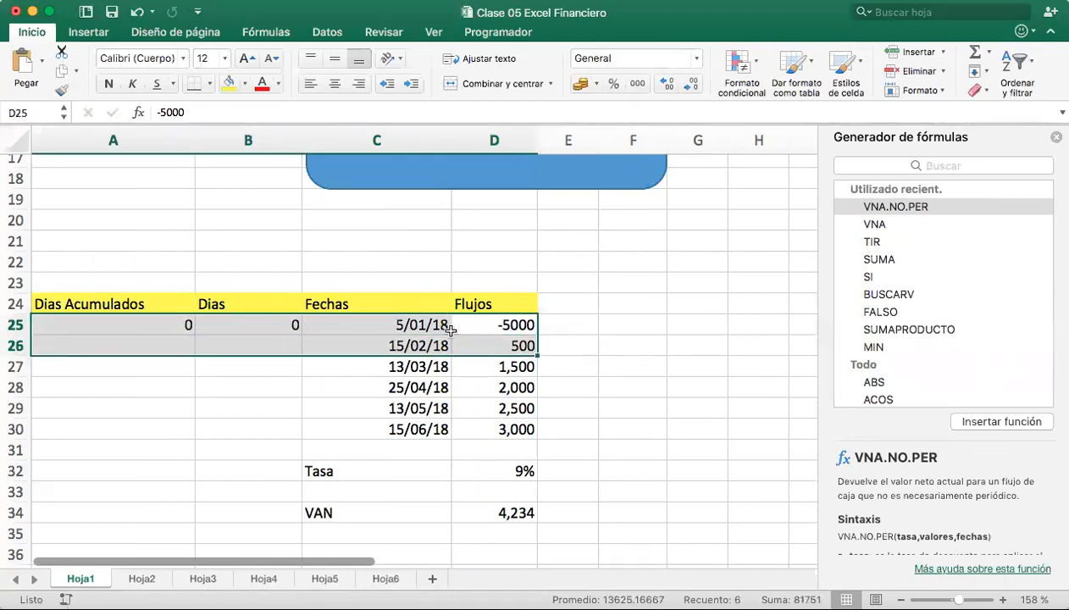
{"action": "left_click", "coordinate": [269, 351]}
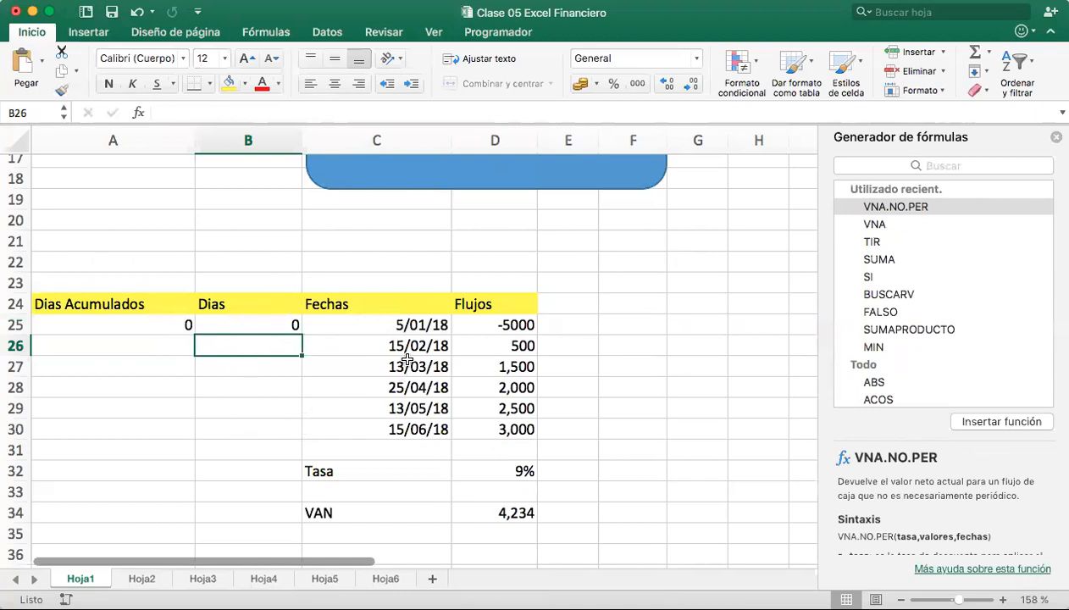
{"action": "type", "text": "="}
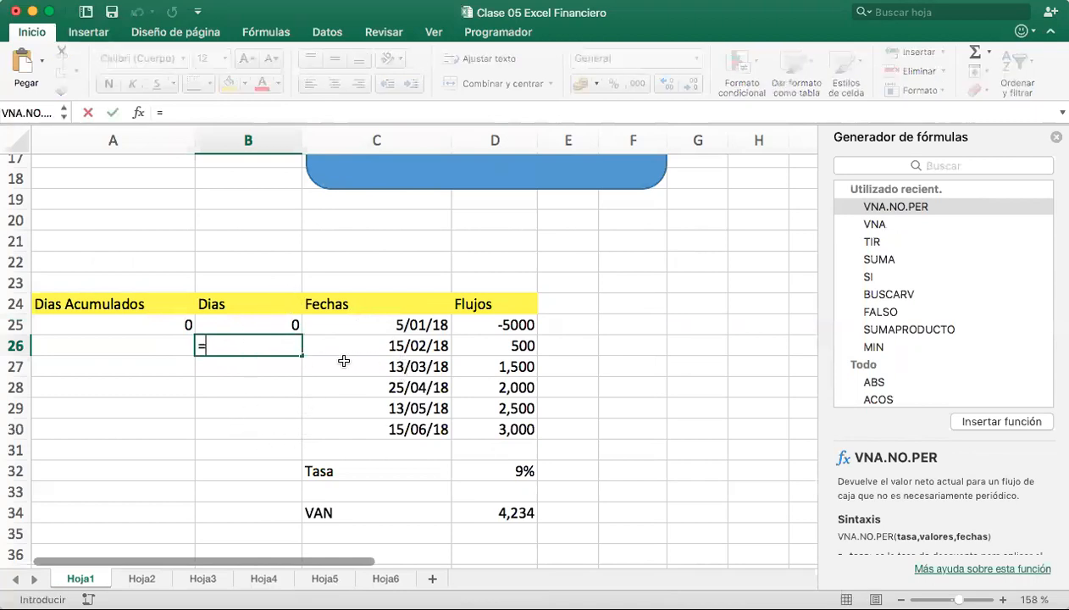
{"action": "left_click", "coordinate": [360, 348]}
{"action": "type", "text": "-"}
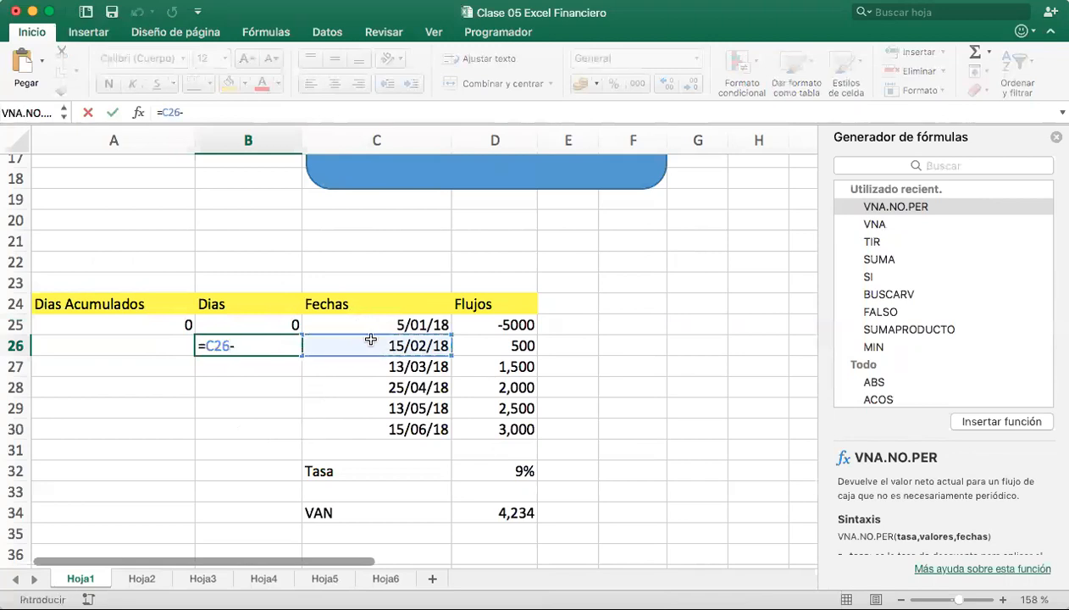
{"action": "left_click", "coordinate": [400, 324]}
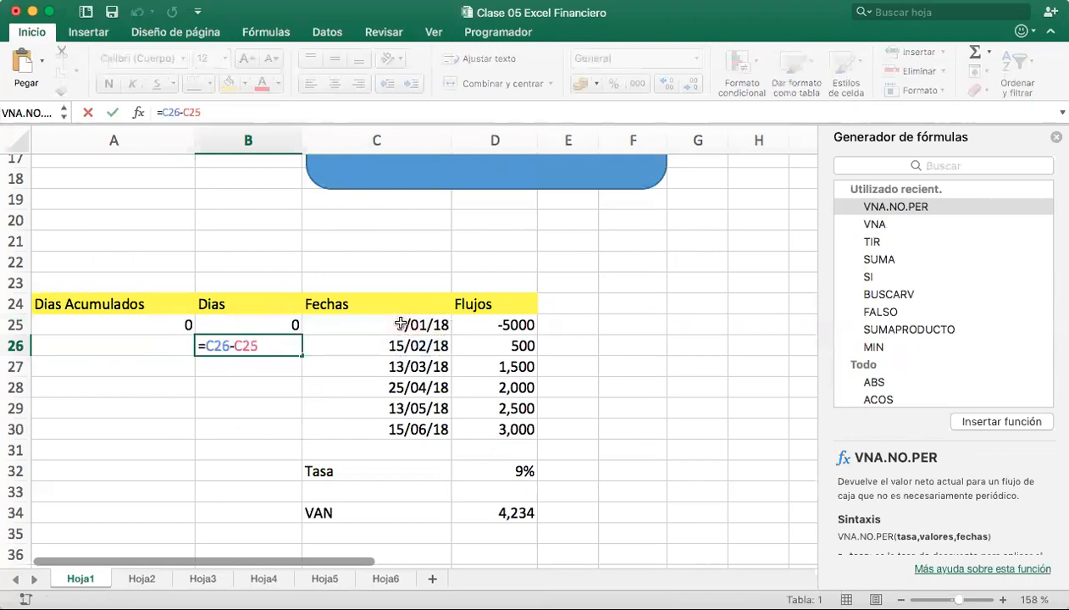
{"action": "key", "text": "Return"}
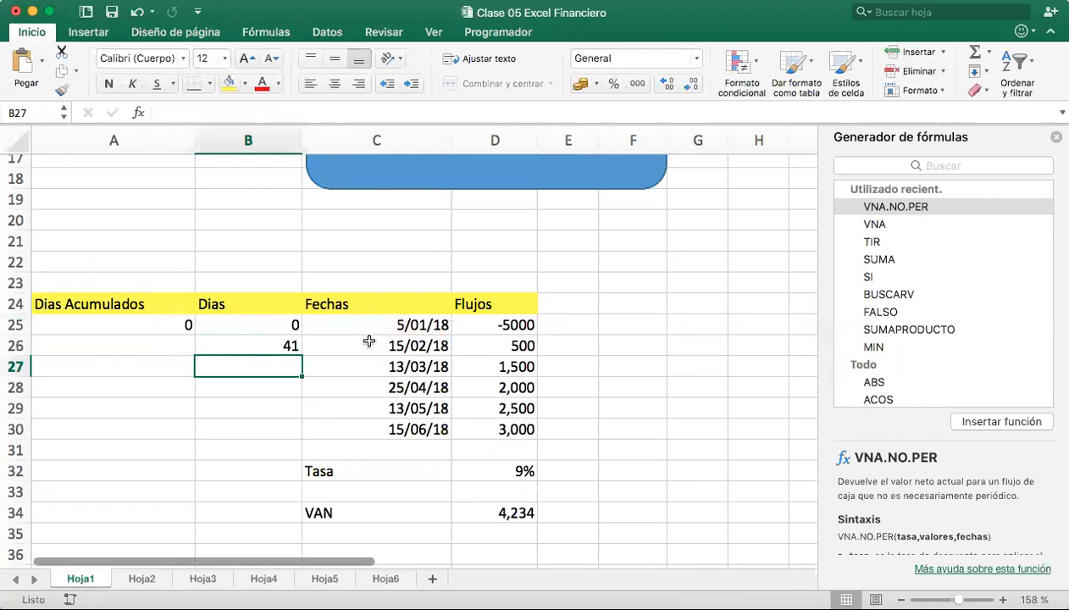
Calculate the days for the 13/03/18 flow in B27 with the formula =C27-C26
{"action": "left_click", "coordinate": [277, 347]}
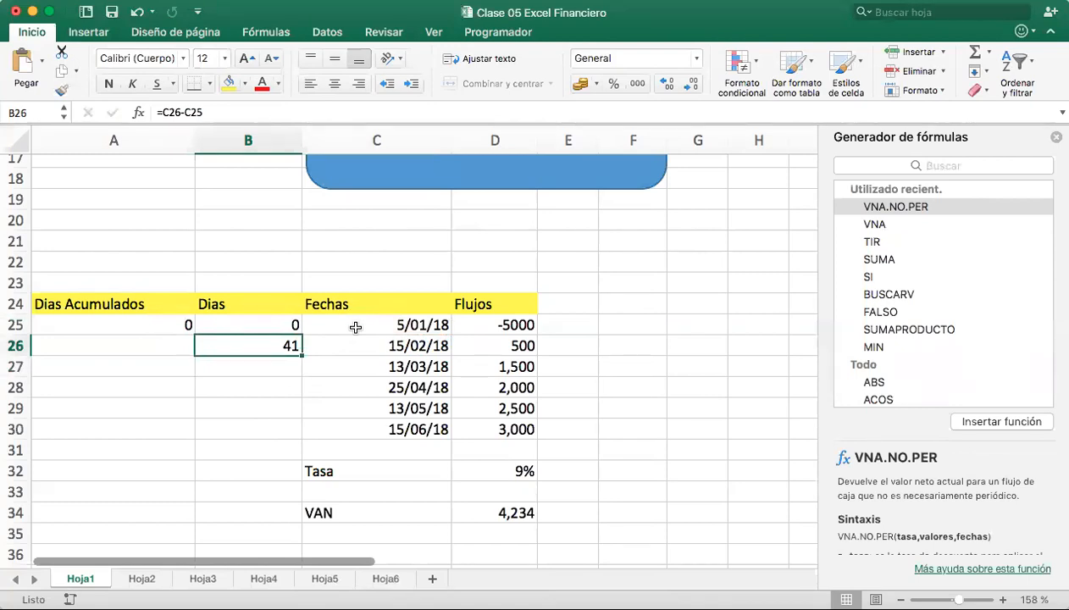
{"action": "left_click", "coordinate": [269, 369]}
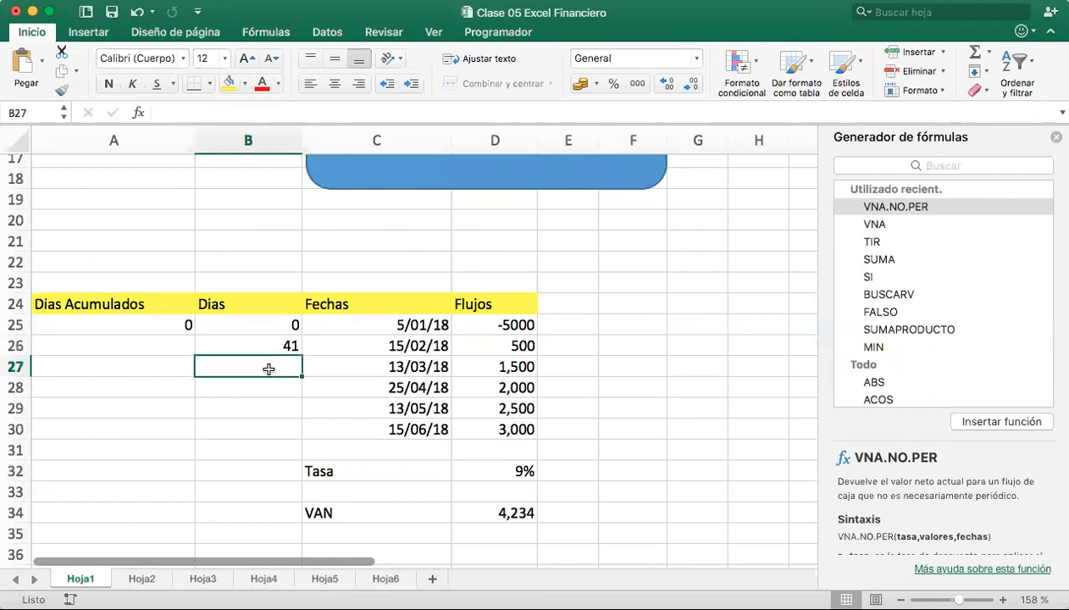
{"action": "type", "text": "="}
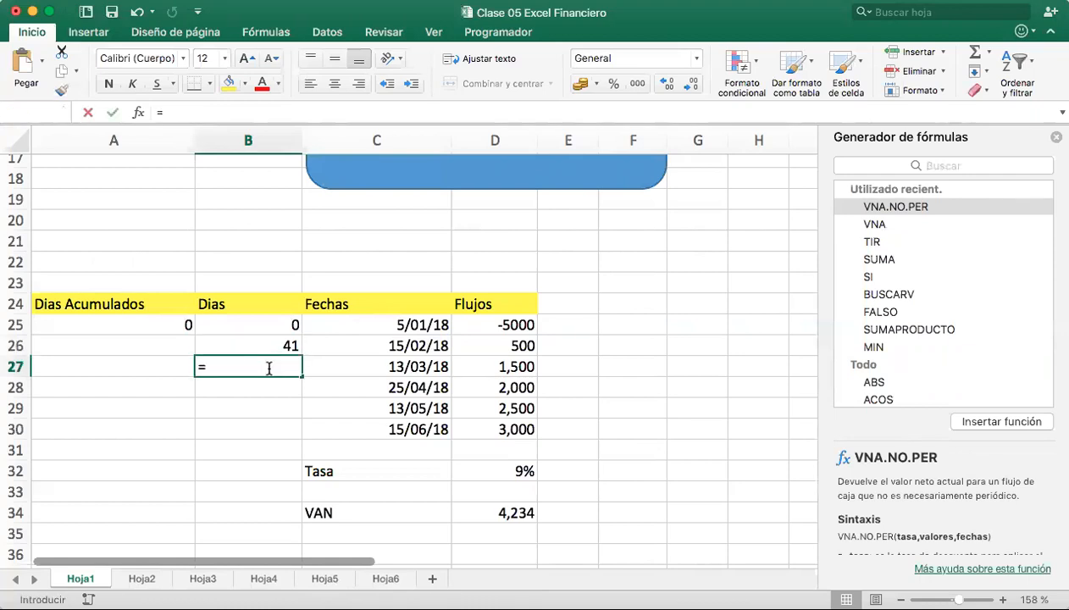
{"action": "left_click", "coordinate": [390, 364]}
{"action": "type", "text": "-"}
{"action": "left_click", "coordinate": [365, 342]}
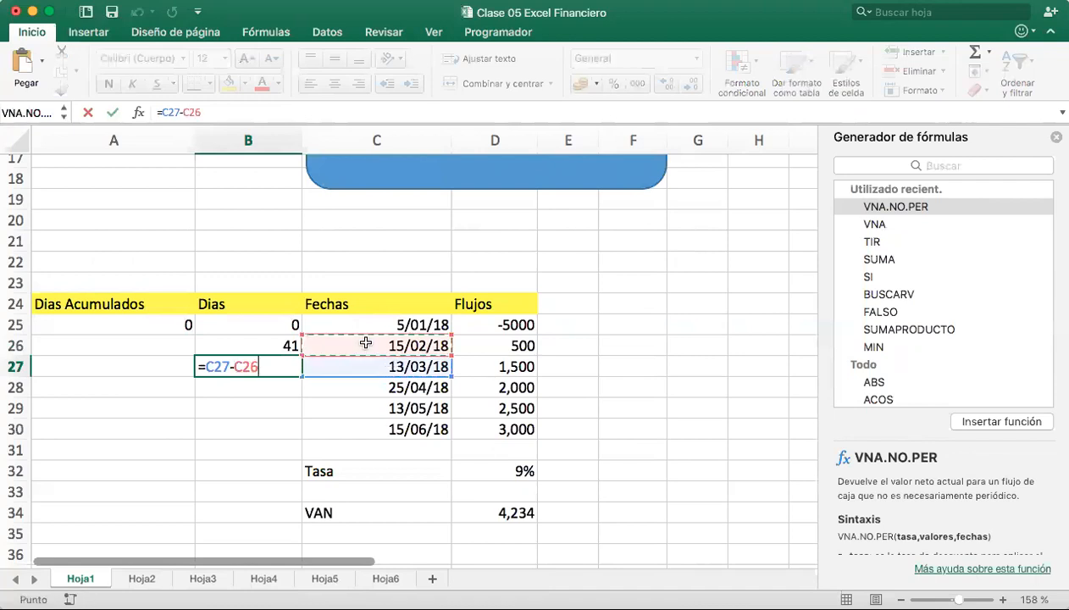
{"action": "key", "text": "Return"}
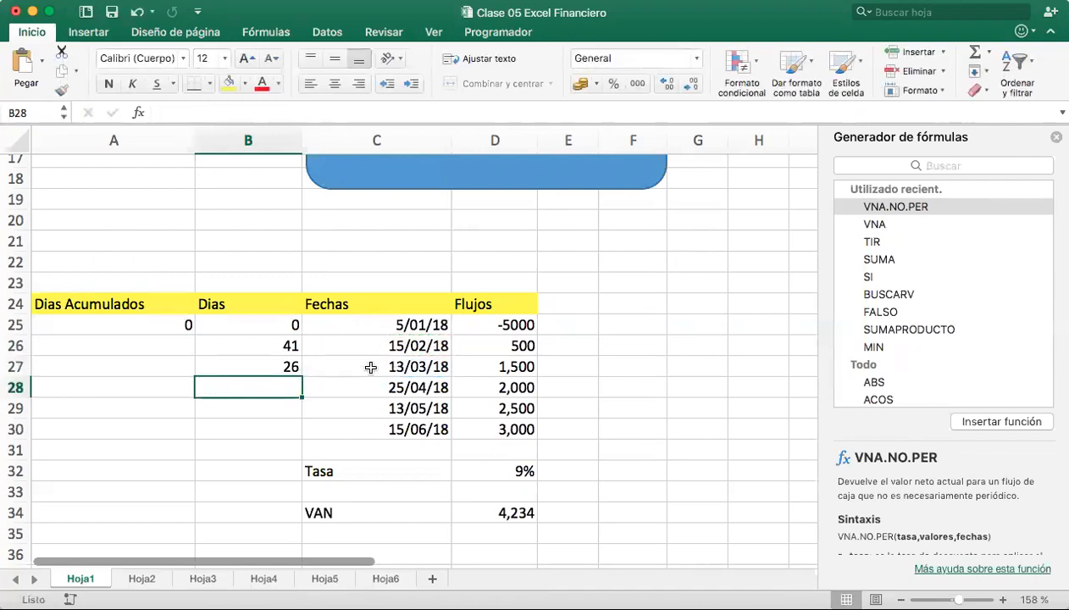
Calculate the days for the 25/04/18 flow in B28 with the formula =C28-C27
{"action": "type", "text": "="}
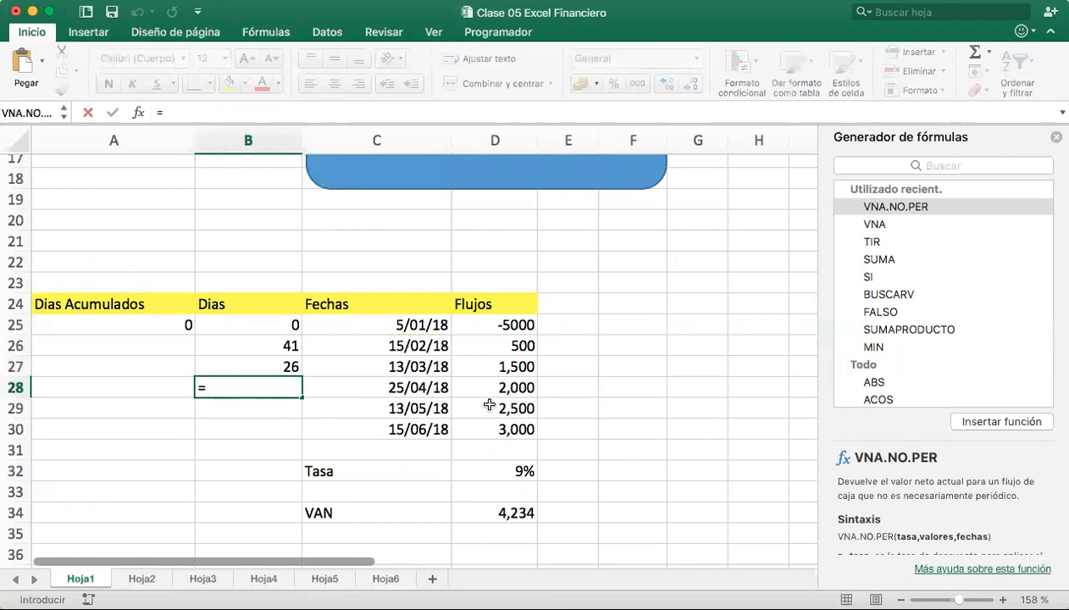
{"action": "left_click", "coordinate": [412, 387]}
{"action": "type", "text": "-"}
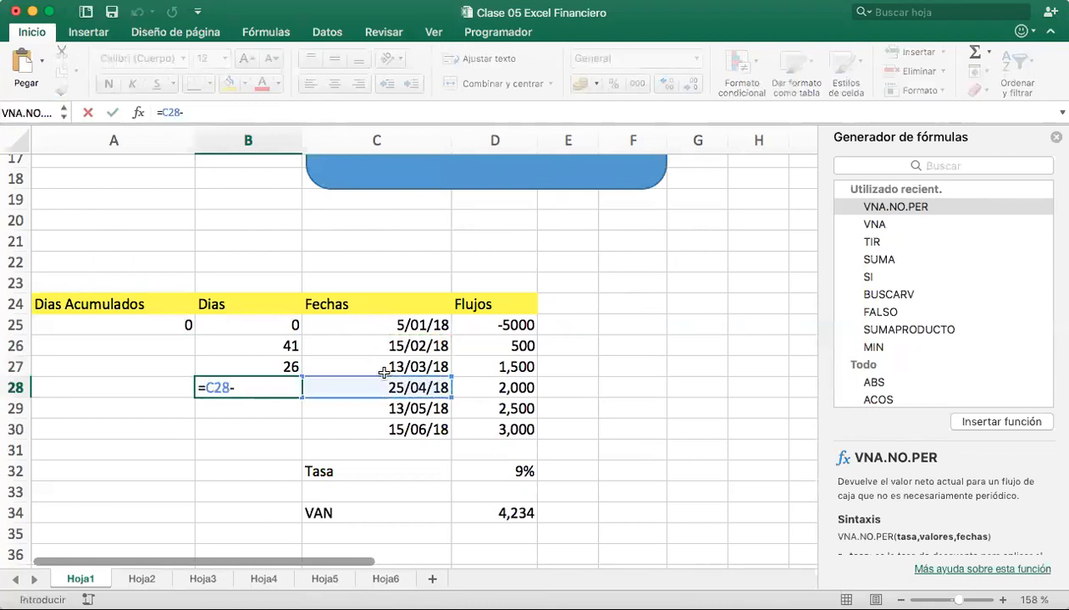
{"action": "left_click", "coordinate": [382, 368]}
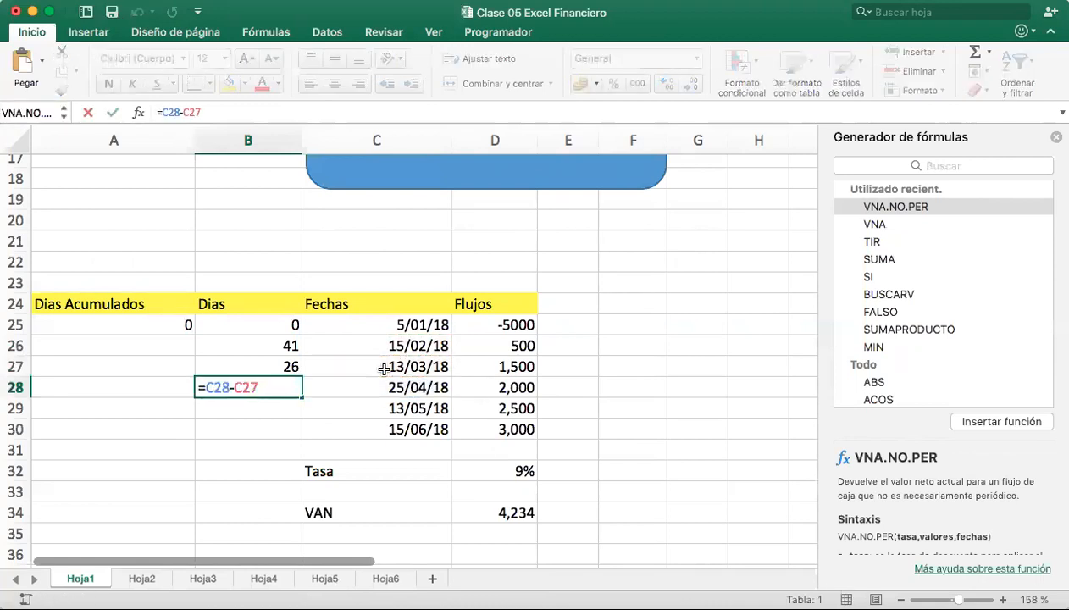
{"action": "key", "text": "Return"}
Calculate the days for the 13/05/18 flow in B29 with the formula =C29-C28
{"action": "type", "text": "="}
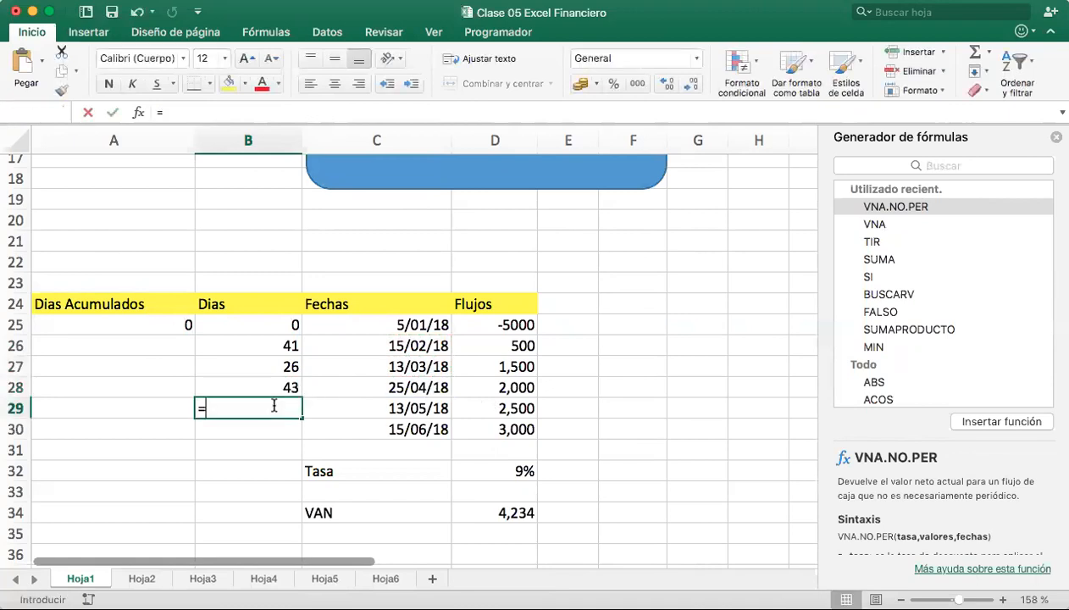
{"action": "left_click", "coordinate": [342, 404]}
{"action": "type", "text": "-"}
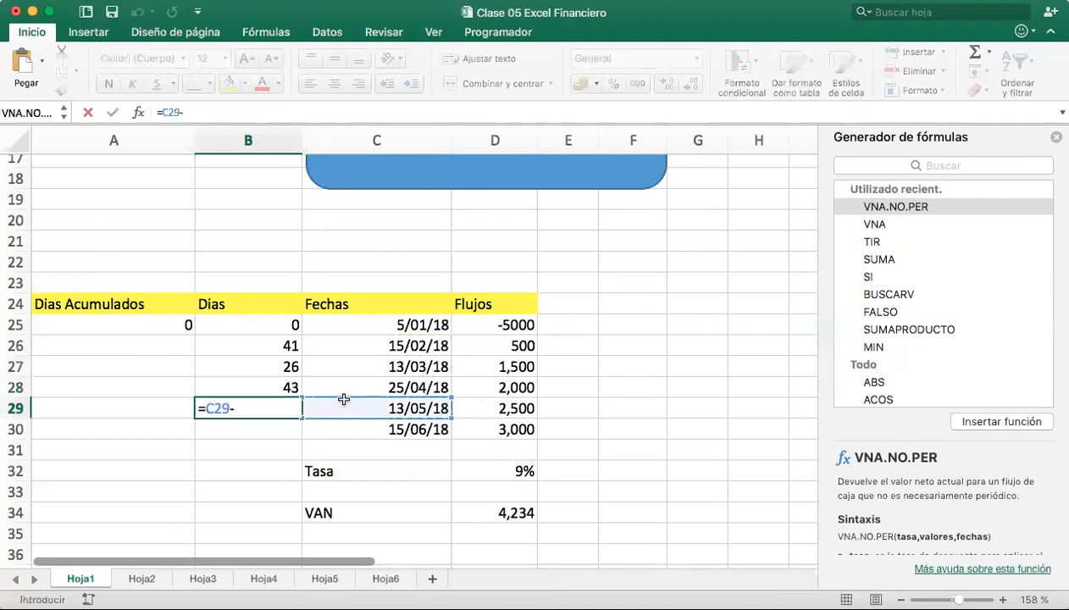
{"action": "left_click", "coordinate": [362, 386]}
{"action": "key", "text": "Return"}
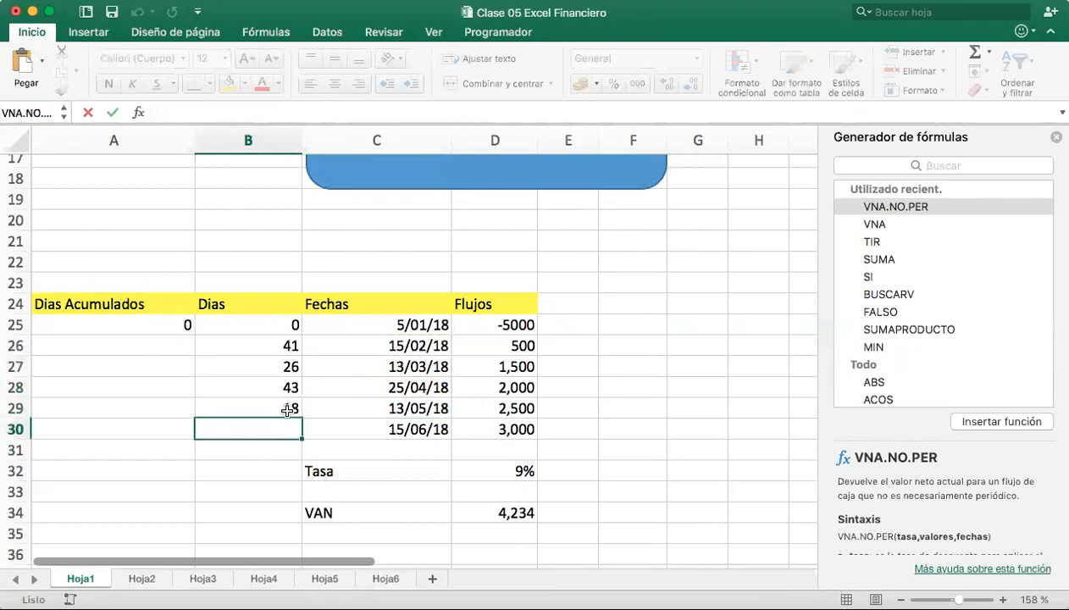
Calculate the days for the 15/06/18 flow in B30 with the formula =C30-C29
{"action": "left_click", "coordinate": [351, 421]}
{"action": "type", "text": "-"}
{"action": "left_click", "coordinate": [374, 406]}
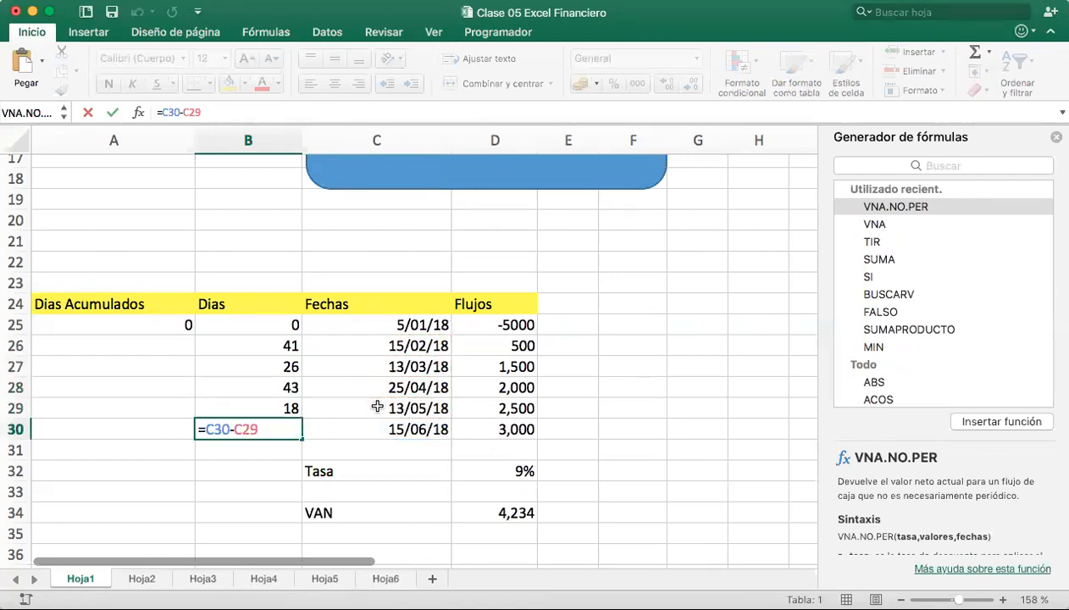
{"action": "key", "text": "Return"}
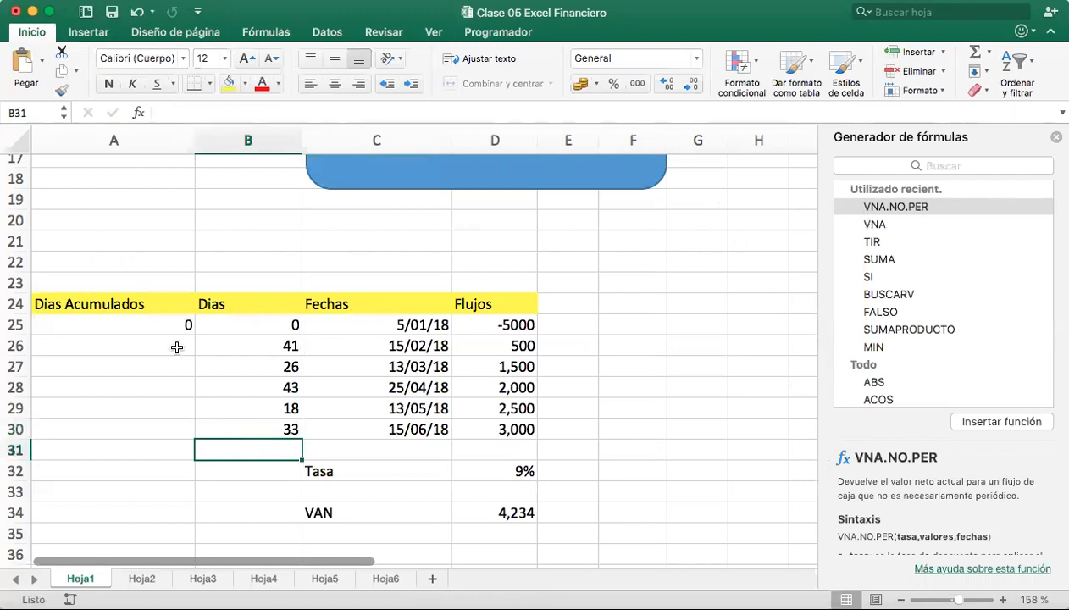
Enter =B26 in A26 as the first accumulated days value under Dias Acumulados
{"action": "left_click", "coordinate": [177, 348]}
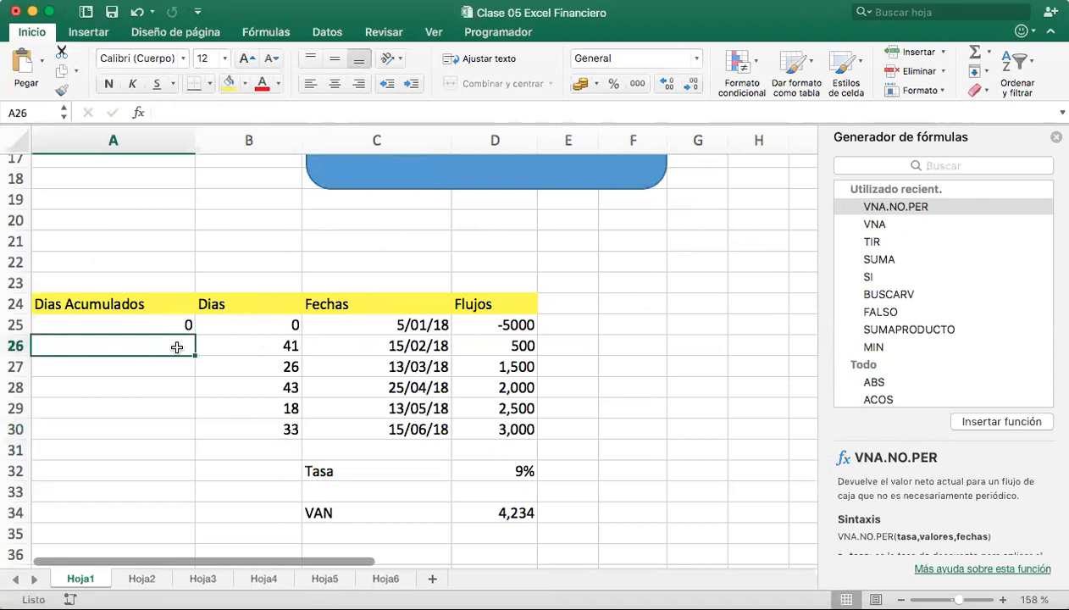
{"action": "type", "text": "="}
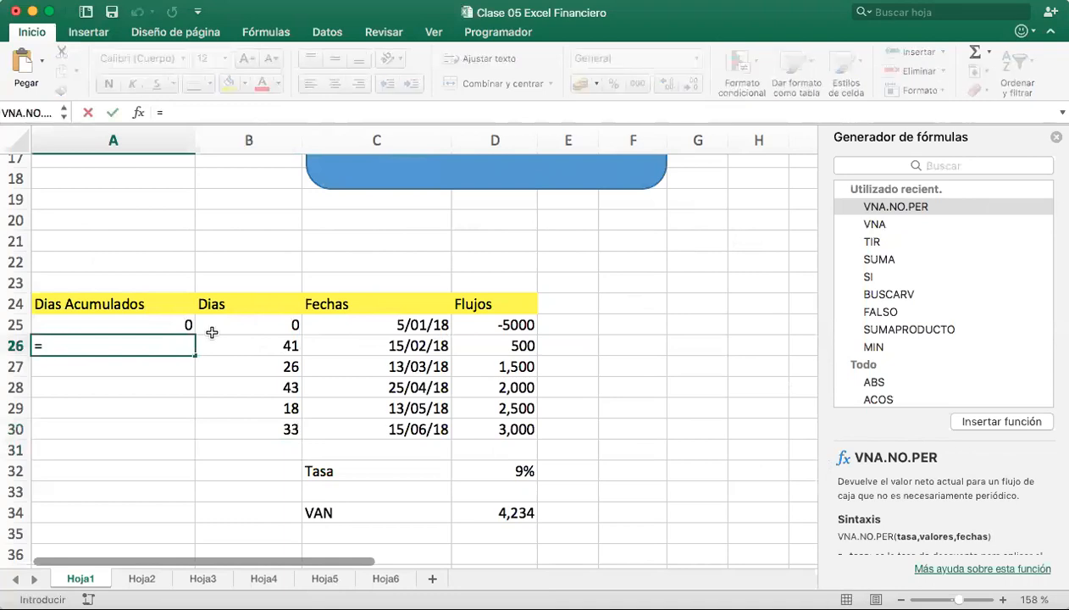
{"action": "left_click", "coordinate": [253, 342]}
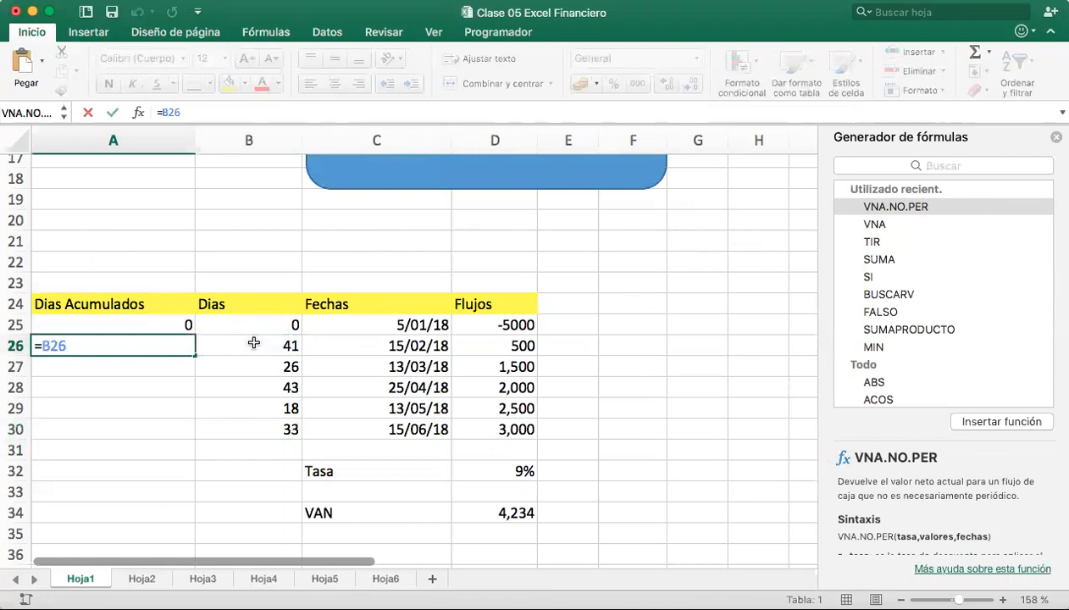
{"action": "key", "text": "Return"}
Calculate the accumulated days in A27 with the formula =B26+B27
{"action": "type", "text": "="}
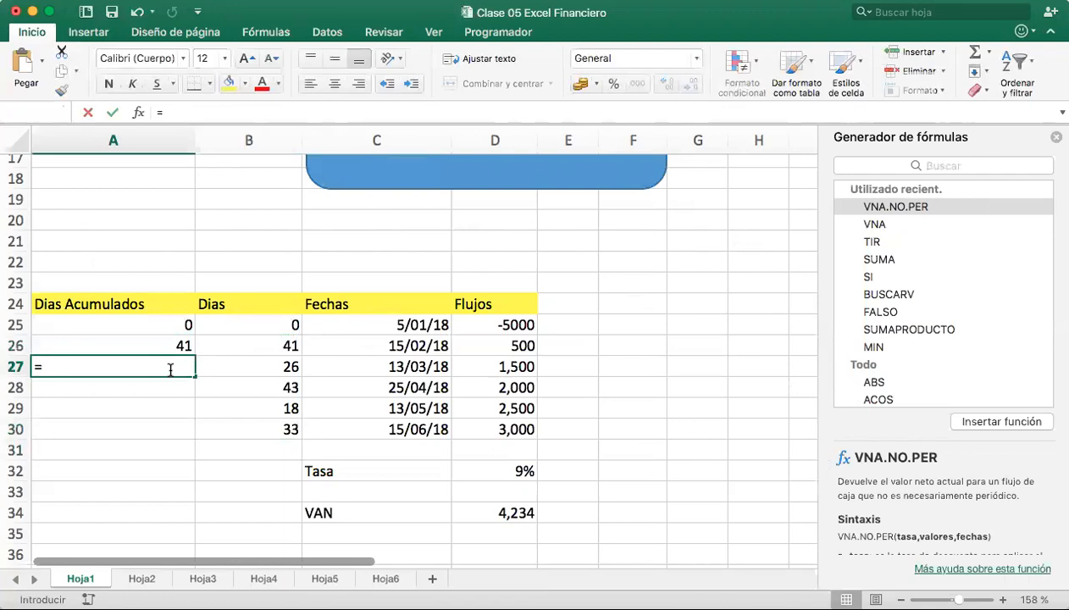
{"action": "left_click", "coordinate": [257, 345]}
{"action": "type", "text": "+"}
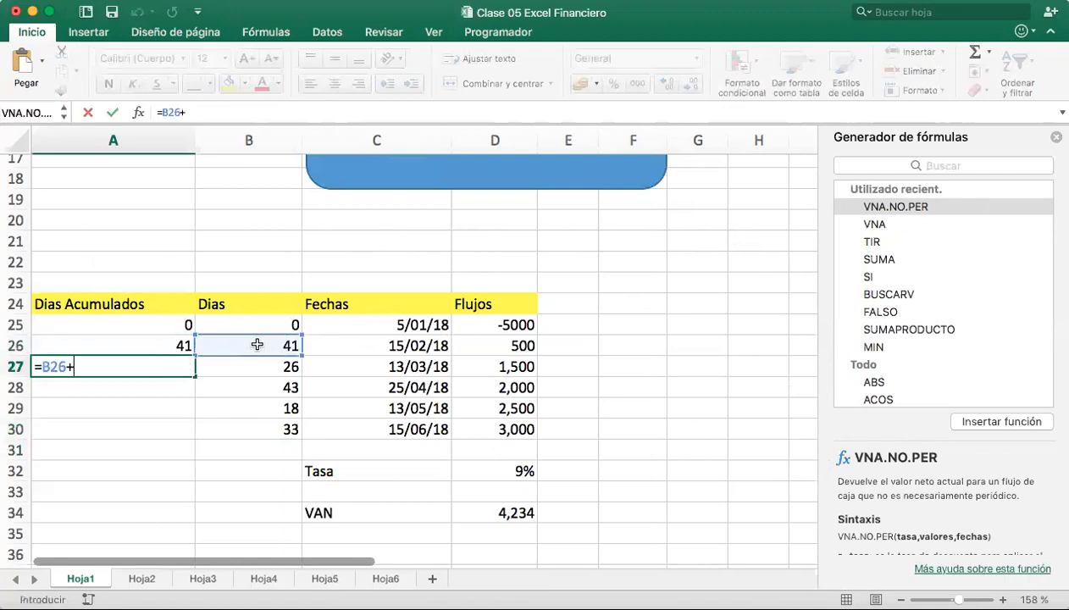
{"action": "left_click", "coordinate": [265, 363]}
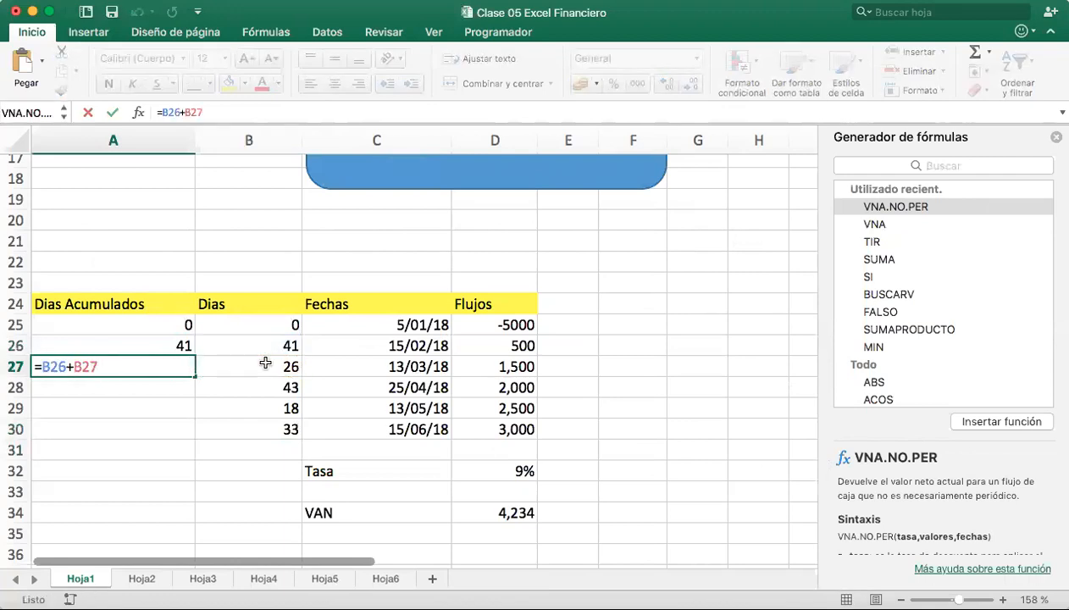
{"action": "key", "text": "Return"}
Try to calculate the accumulated days with =B28+B27 in A28 and the sum of B29 and B28 in A29
{"action": "type", "text": "="}
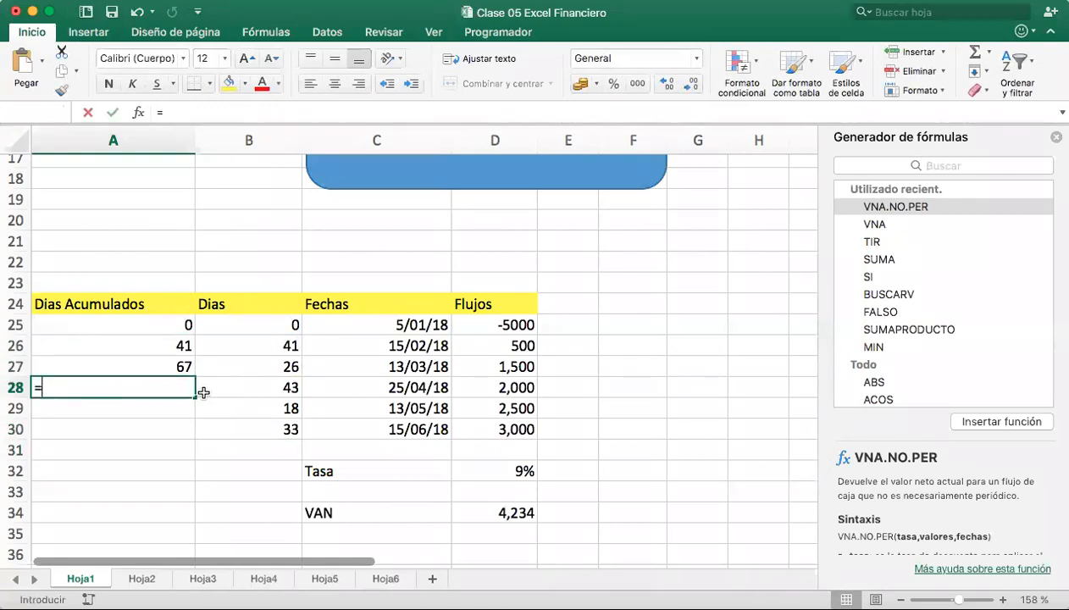
{"action": "left_click", "coordinate": [278, 382]}
{"action": "type", "text": "+"}
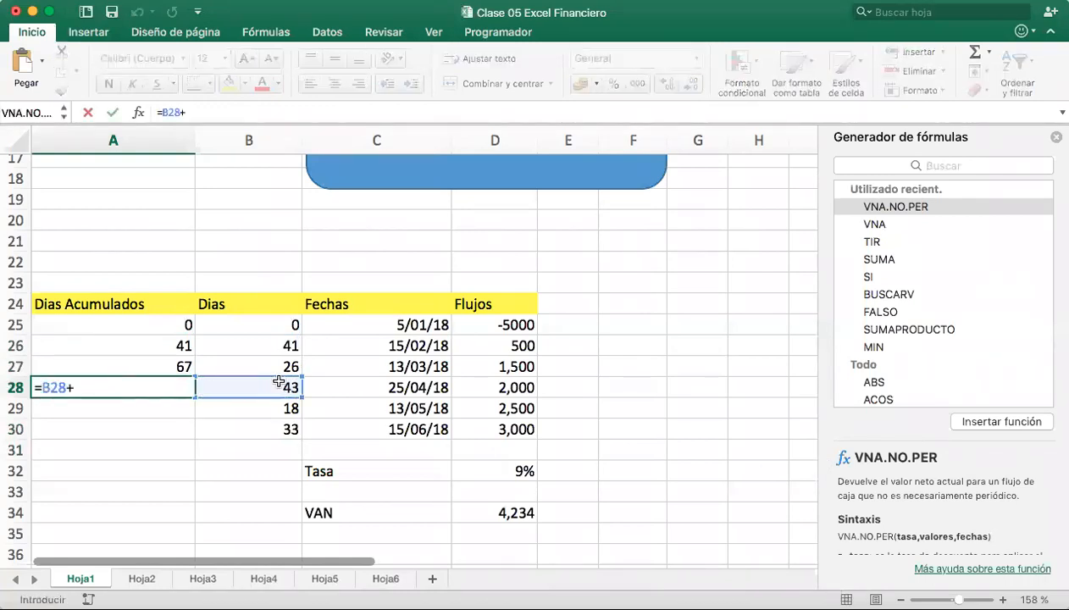
{"action": "left_click", "coordinate": [286, 365]}
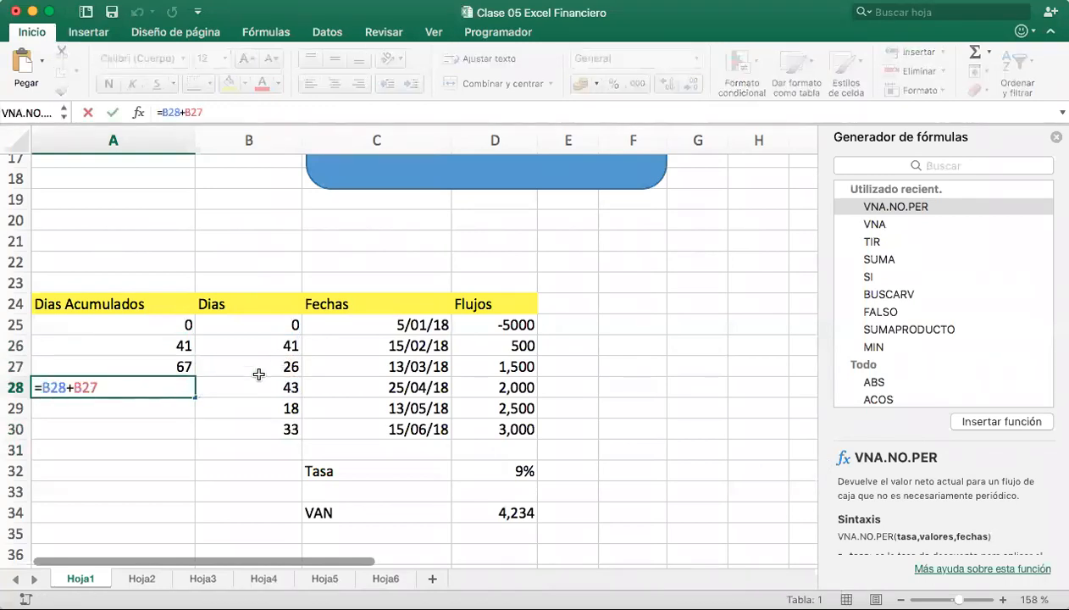
{"action": "key", "text": "Return"}
{"action": "type", "text": "="}
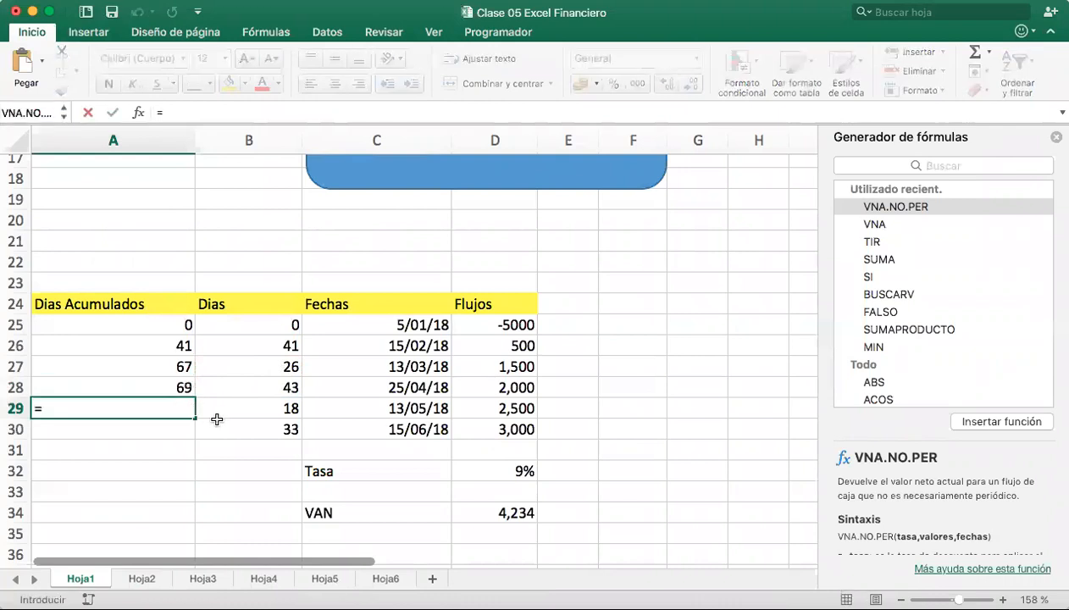
{"action": "left_click", "coordinate": [241, 405]}
{"action": "type", "text": "+"}
{"action": "left_click", "coordinate": [259, 390]}
{"action": "key", "text": "Return"}
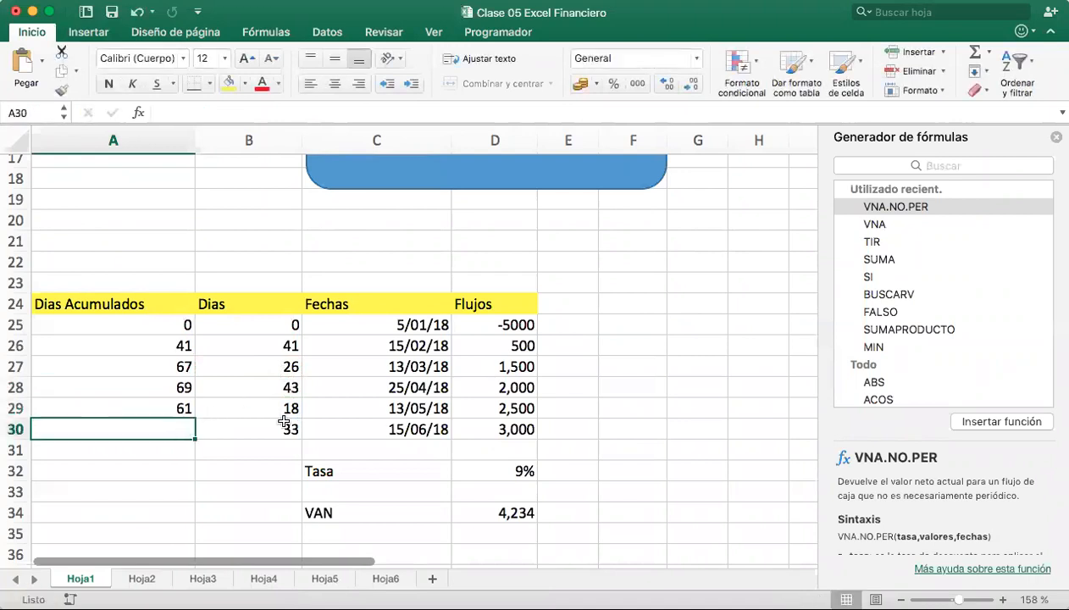
Check the Dias Acumulados formulas and clear the ones in A28 and A29
{"action": "left_click", "coordinate": [182, 347]}
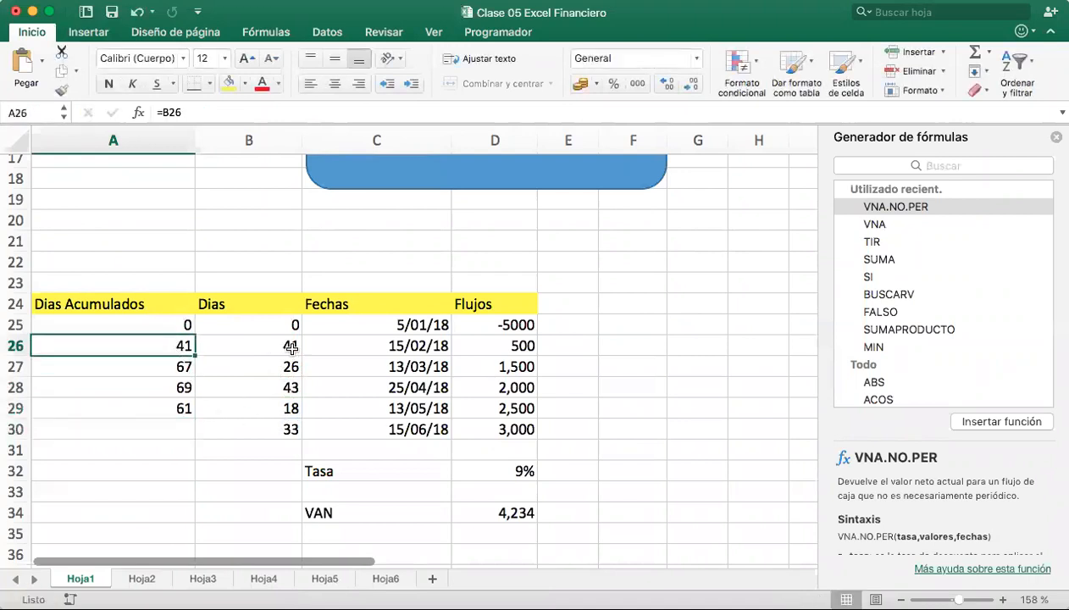
{"action": "left_click", "coordinate": [172, 385]}
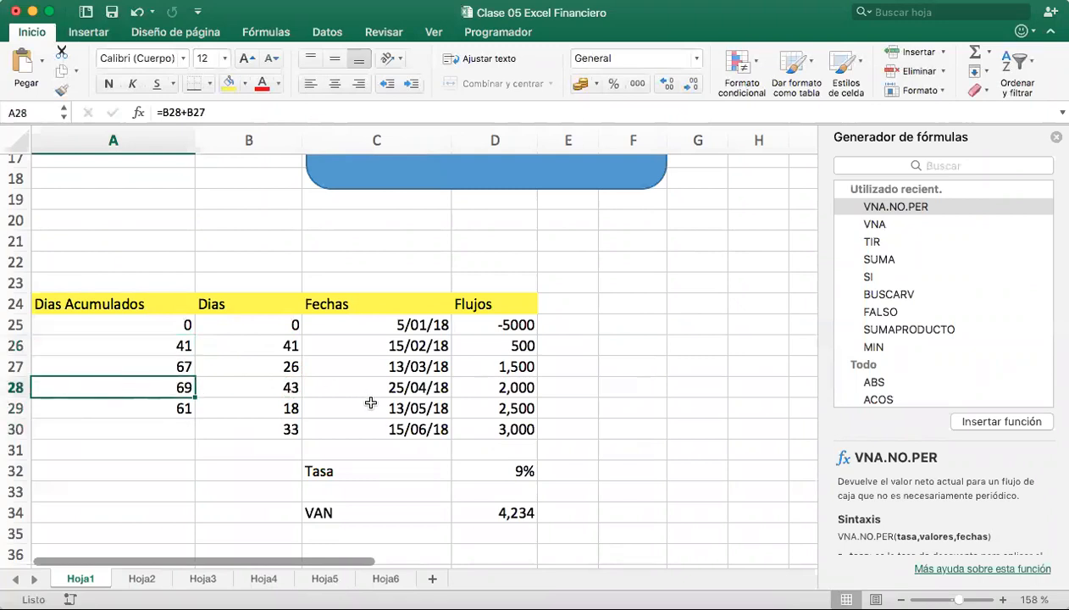
{"action": "key", "text": "Delete"}
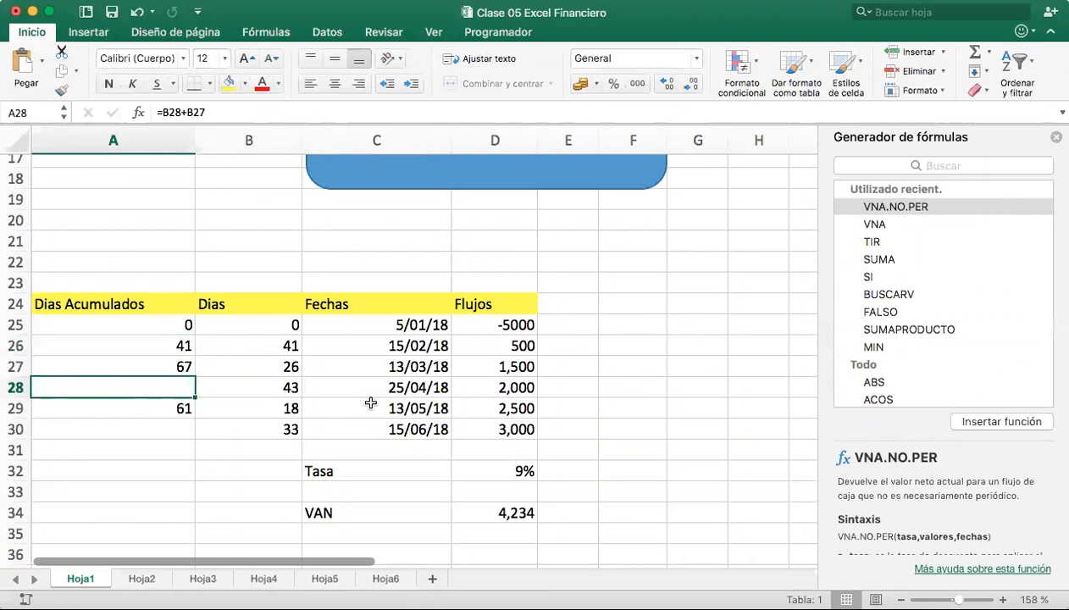
{"action": "key", "text": "Down"}
{"action": "key", "text": "Delete"}
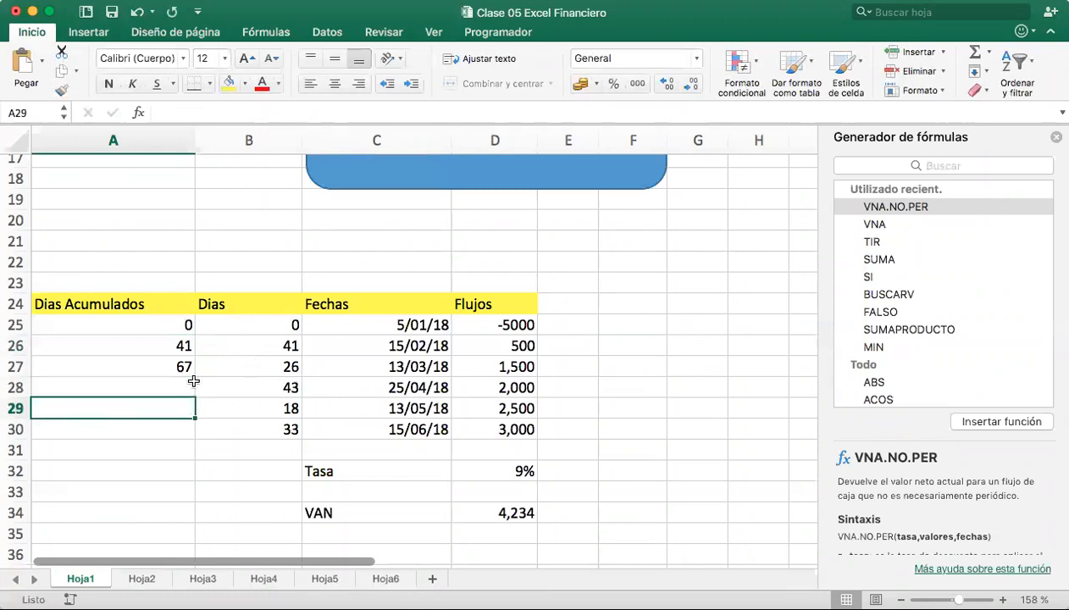
{"action": "left_click", "coordinate": [183, 386]}
{"action": "type", "text": "="}
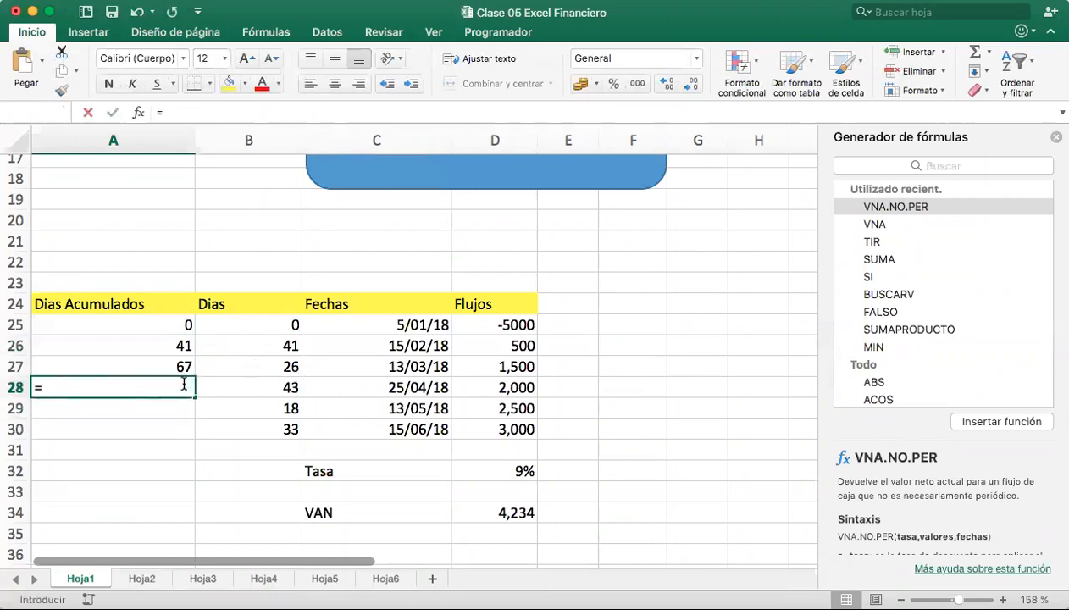
{"action": "left_click", "coordinate": [167, 366]}
{"action": "type", "text": "+"}
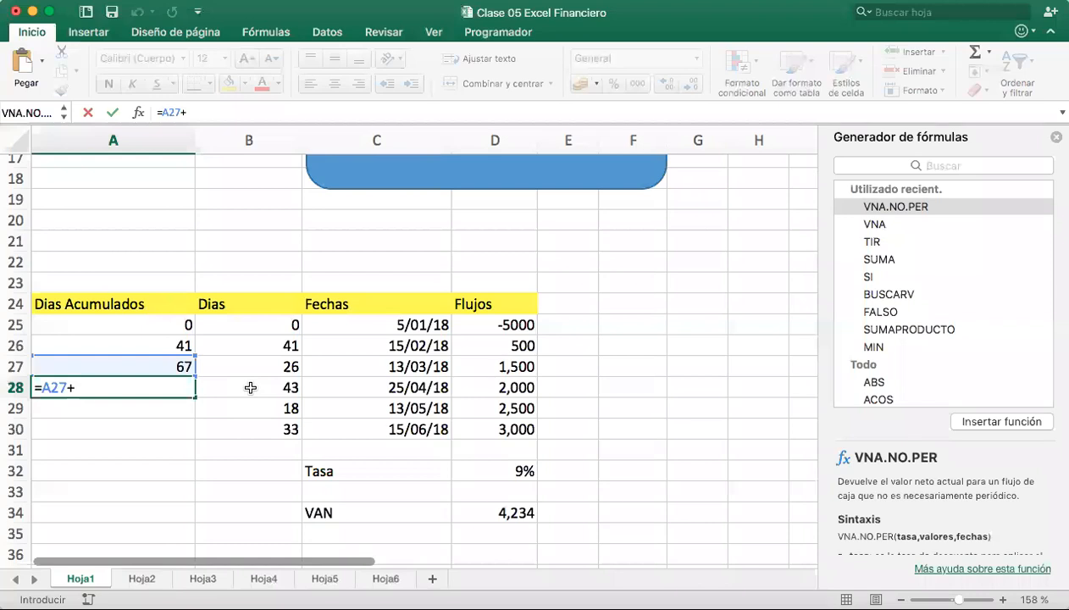
{"action": "key", "text": "Escape"}
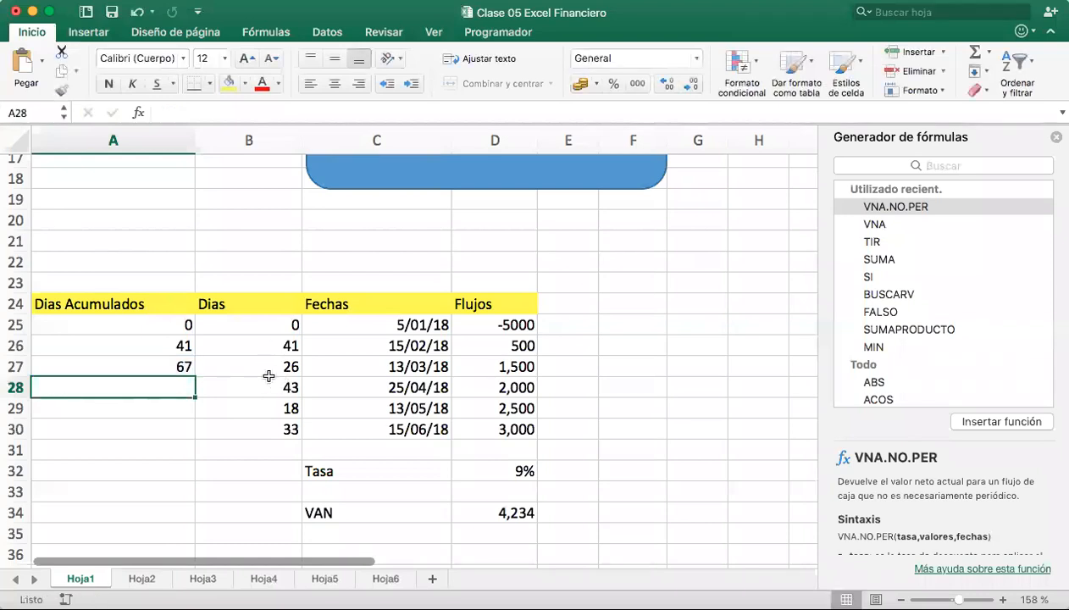
Try to fill the Dias Acumulados formulas down to A30, and clear the filled cells A28:A30
{"action": "left_click_drag", "start_coordinate": [178, 347], "coordinate": [200, 379]}
{"action": "left_click_drag", "start_coordinate": [193, 424], "coordinate": [190, 439]}
{"action": "left_click_drag", "start_coordinate": [187, 387], "coordinate": [179, 437]}
{"action": "key", "text": "Delete"}
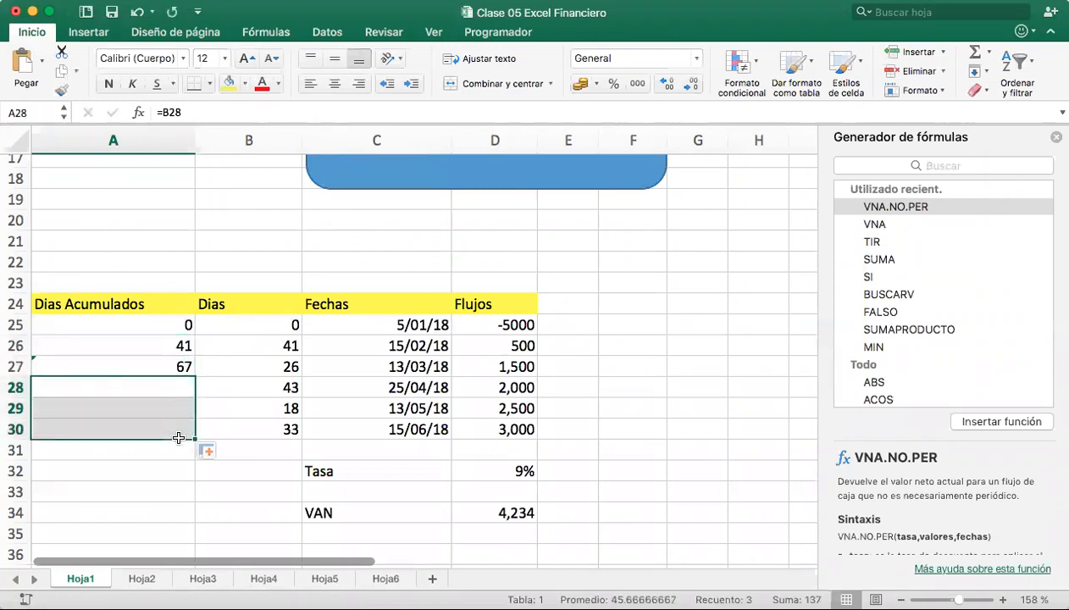
Extend the accumulated days formula in A26 to =B26+B25
{"action": "left_click", "coordinate": [183, 344]}
{"action": "double_click", "coordinate": [180, 344]}
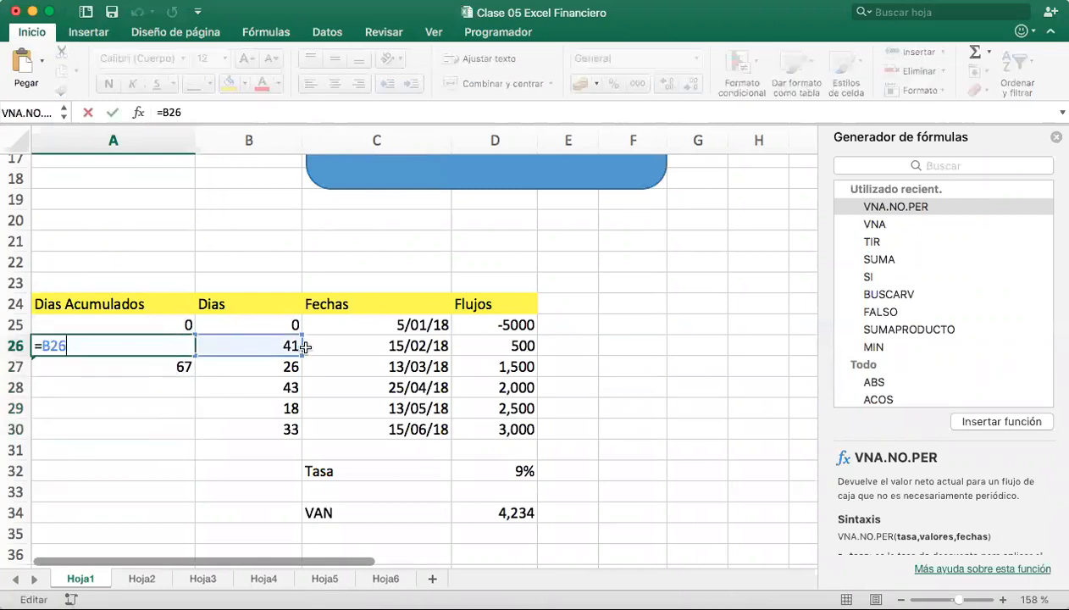
{"action": "key", "text": "Escape"}
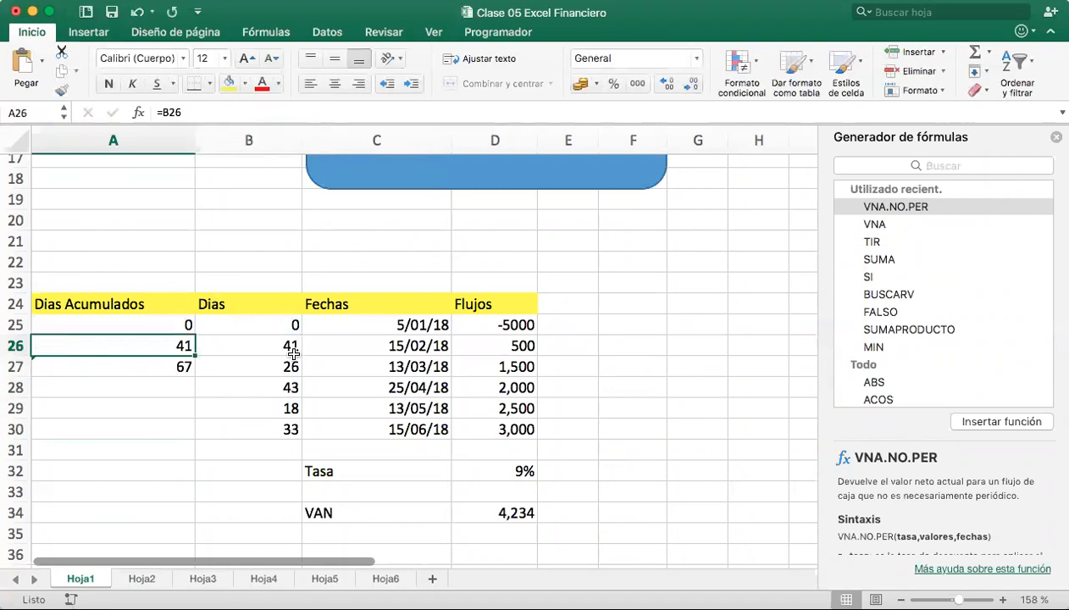
{"action": "double_click", "coordinate": [182, 344]}
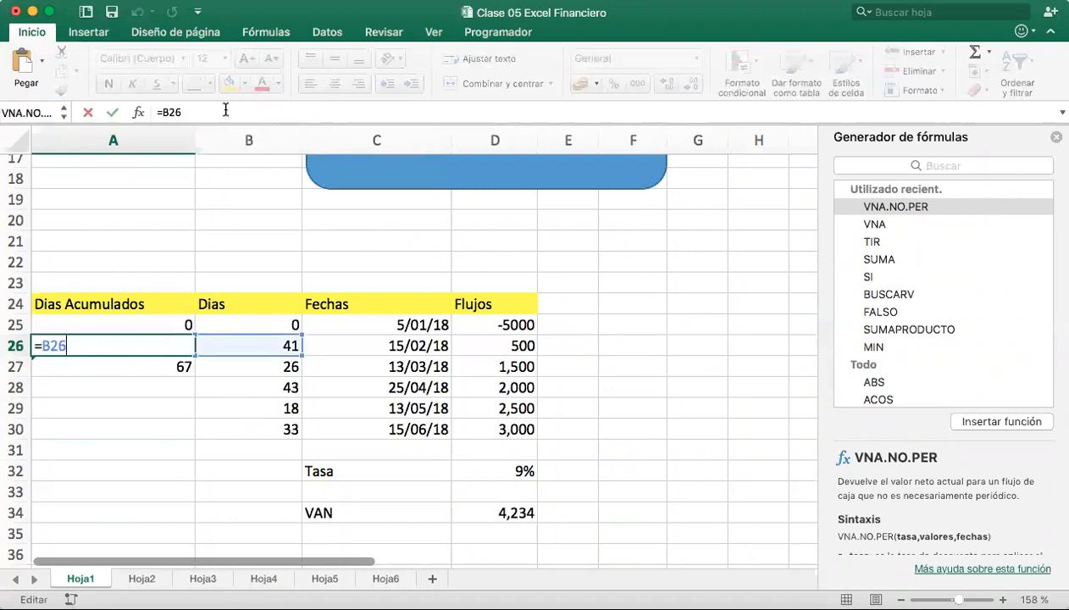
{"action": "type", "text": "+"}
{"action": "left_click", "coordinate": [288, 325]}
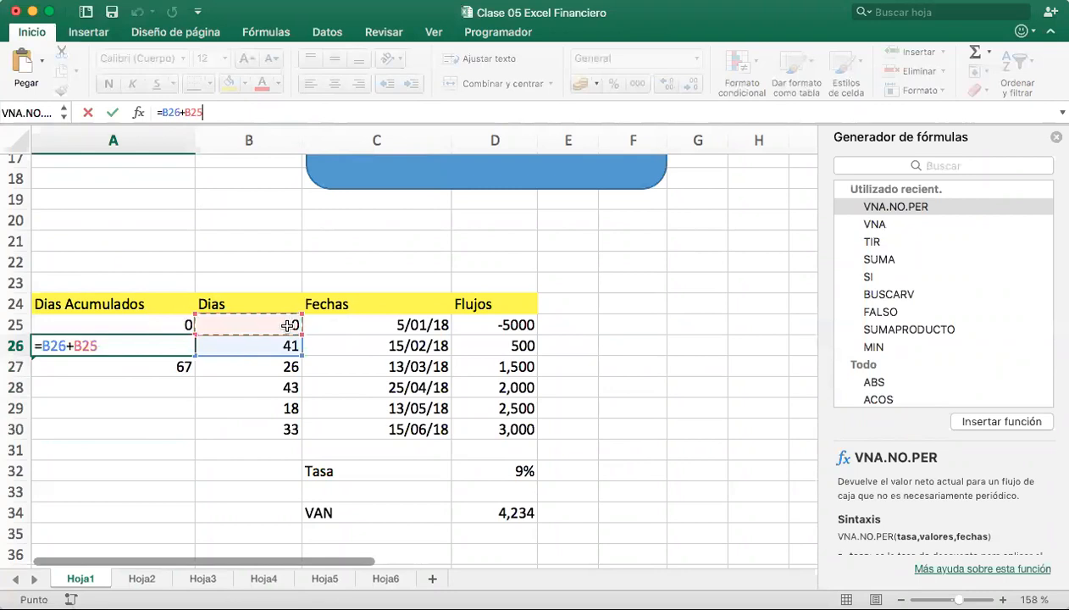
{"action": "key", "text": "Return"}
Check the accumulated days formula in A27 and dismiss the error warning on that cell
{"action": "double_click", "coordinate": [172, 365]}
{"action": "key", "text": "Escape"}
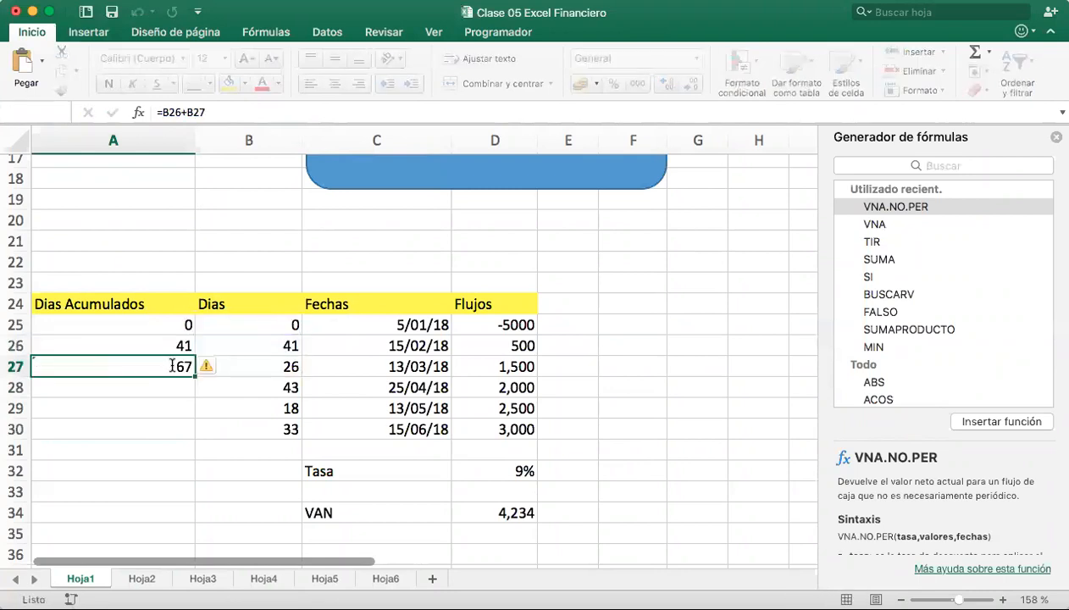
{"action": "left_click", "coordinate": [211, 371]}
{"action": "left_click", "coordinate": [254, 443]}
{"action": "left_click", "coordinate": [170, 387]}
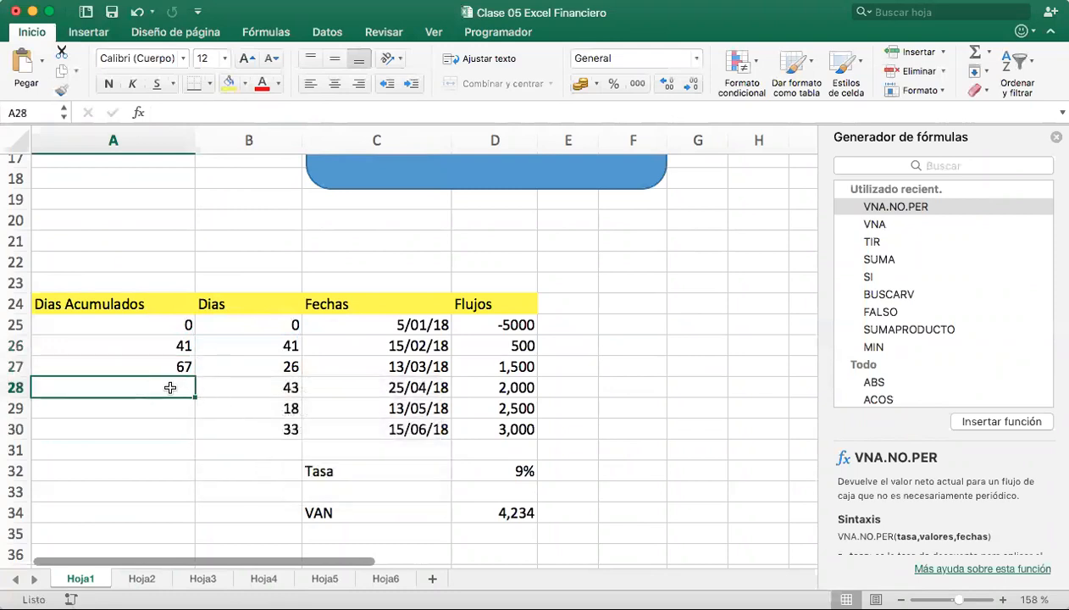
Examine which Dias cells the formulas in A26 and A27 add, and review the dates and flows in C26:D30
{"action": "double_click", "coordinate": [172, 344]}
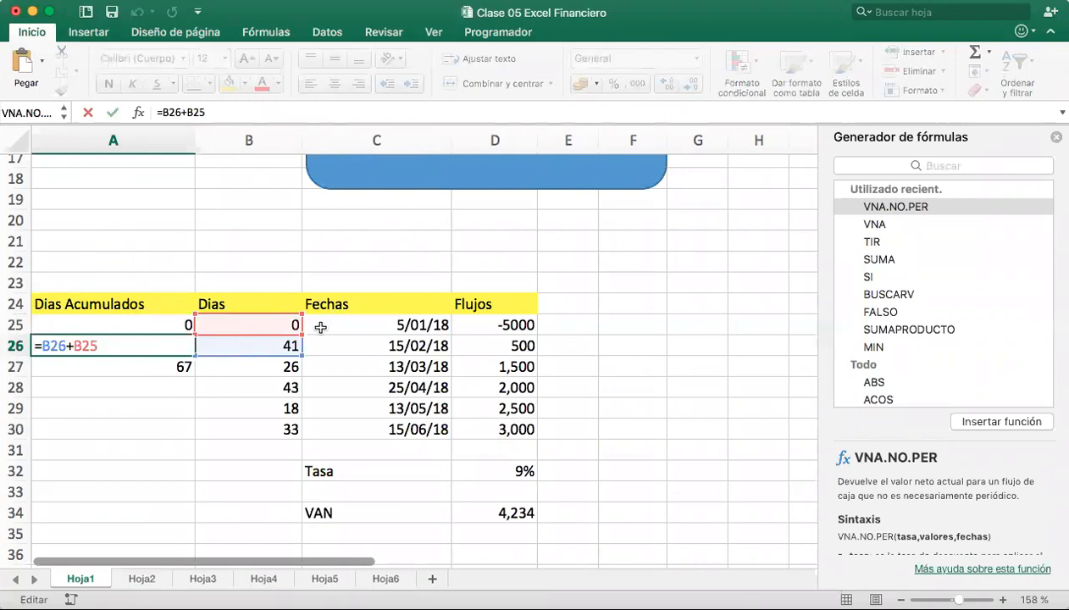
{"action": "key", "text": "Return"}
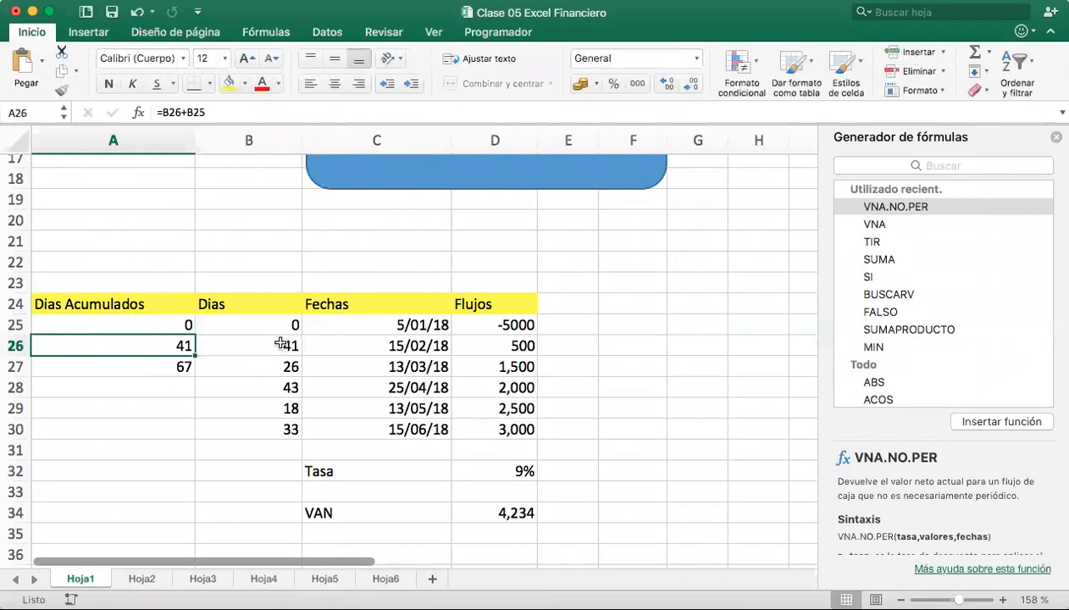
{"action": "key", "text": "cmd+z"}
{"action": "left_click", "coordinate": [182, 365]}
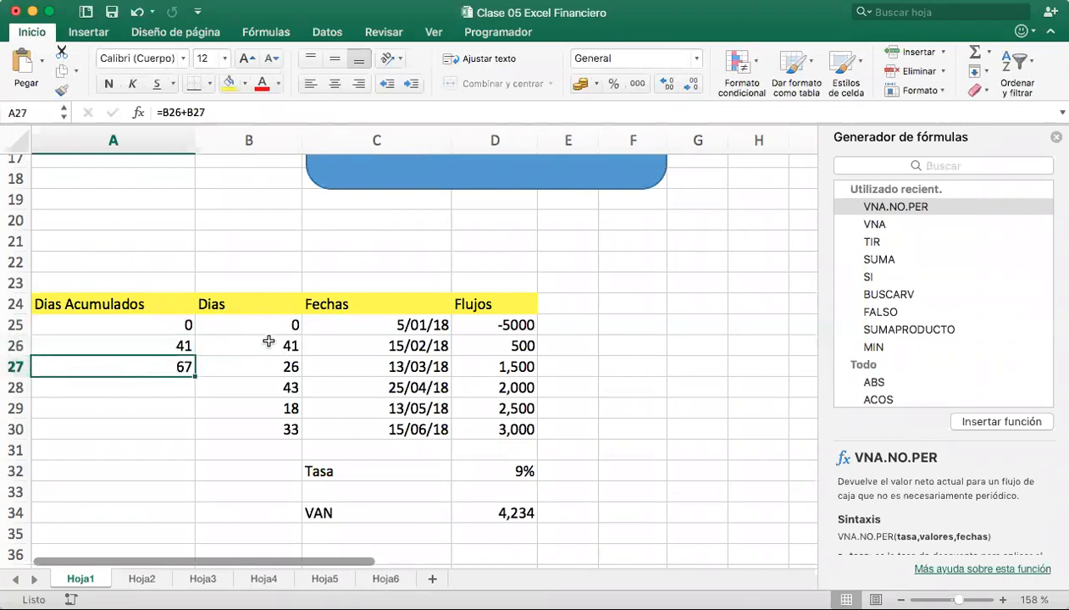
{"action": "double_click", "coordinate": [166, 366]}
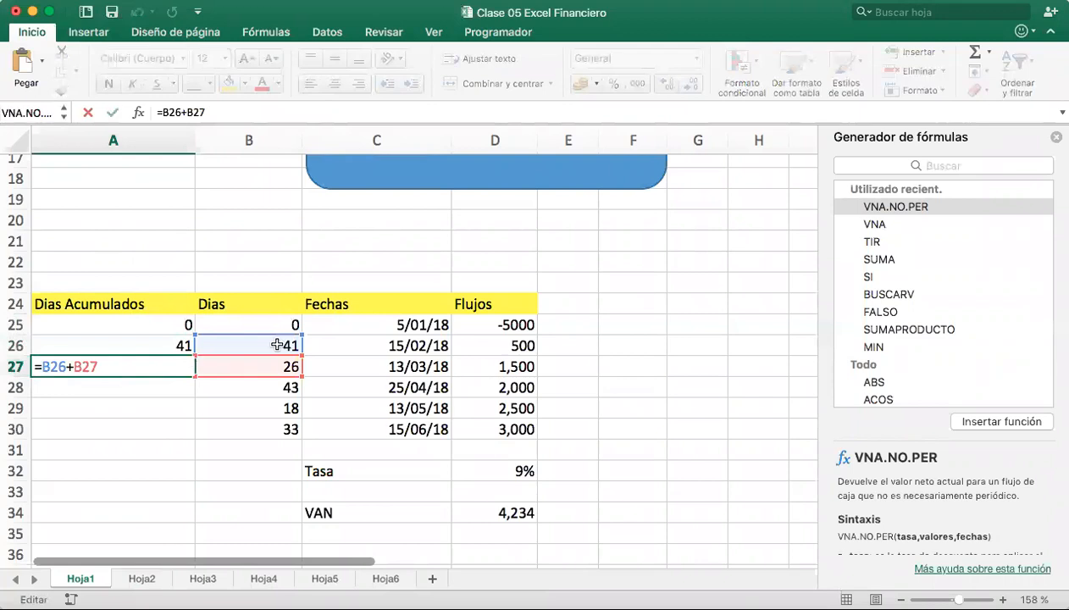
{"action": "key", "text": "Escape"}
{"action": "left_click", "coordinate": [171, 386]}
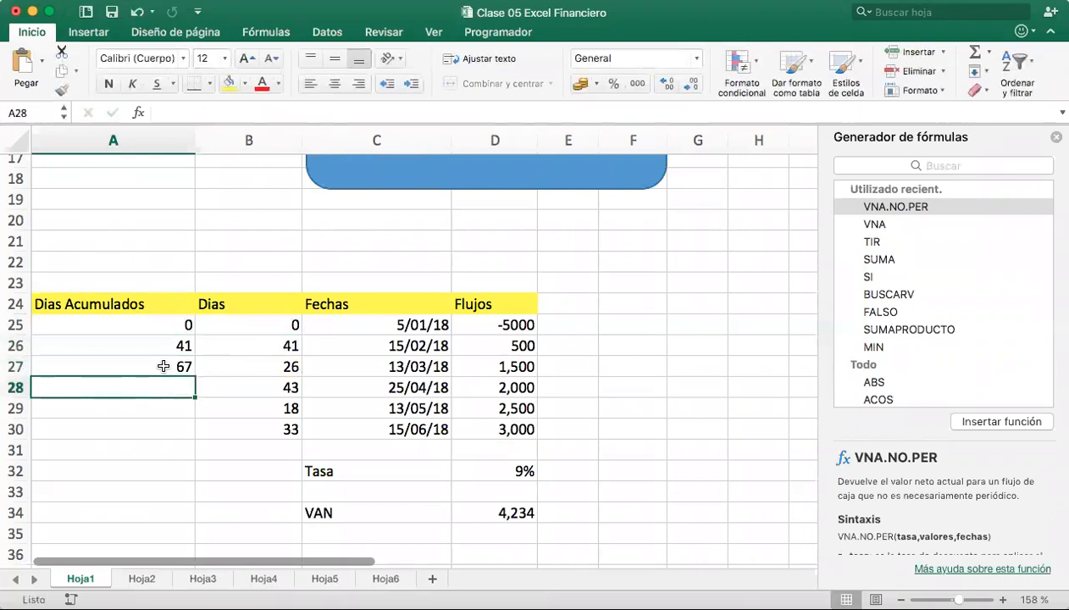
{"action": "double_click", "coordinate": [165, 365]}
{"action": "key", "text": "Escape"}
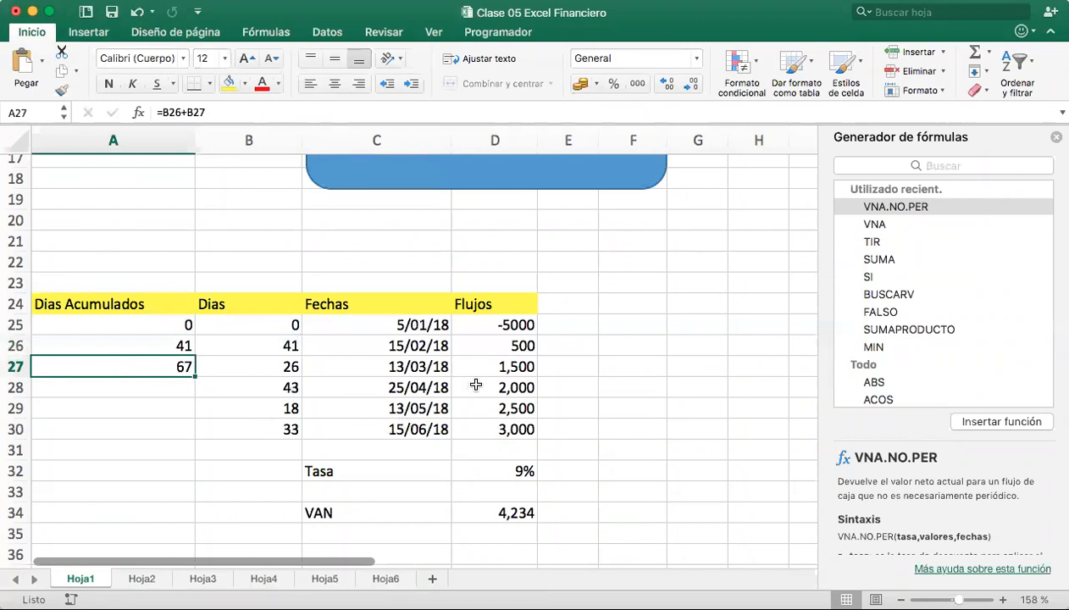
{"action": "left_click_drag", "start_coordinate": [487, 350], "coordinate": [417, 418]}
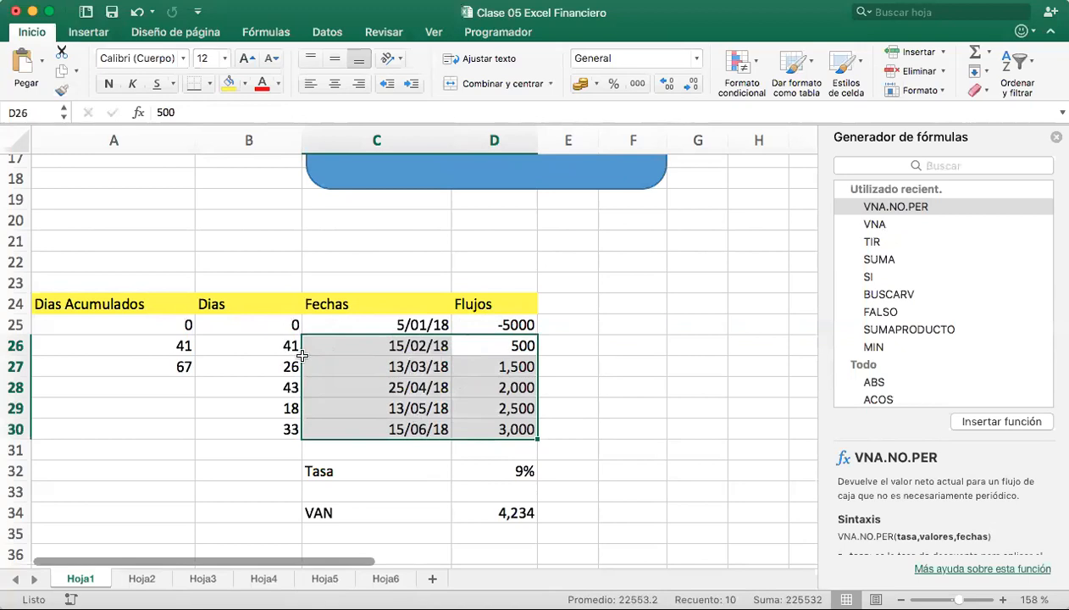
{"action": "scroll", "coordinate": [413, 358], "scroll_direction": "up", "scroll_amount": 10}
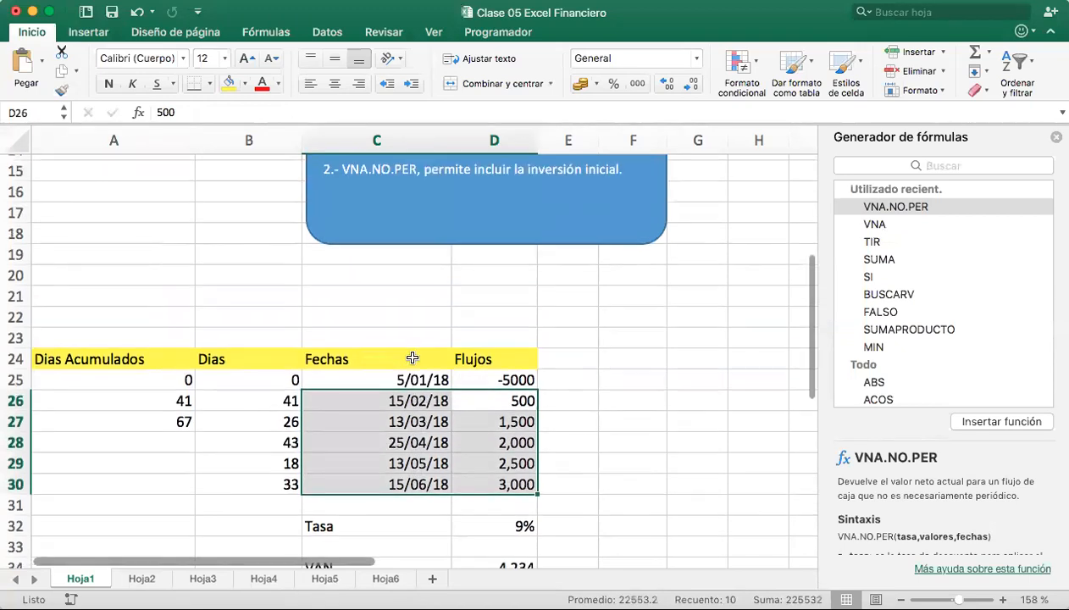
{"action": "scroll", "coordinate": [413, 356], "scroll_direction": "down", "scroll_amount": 10}
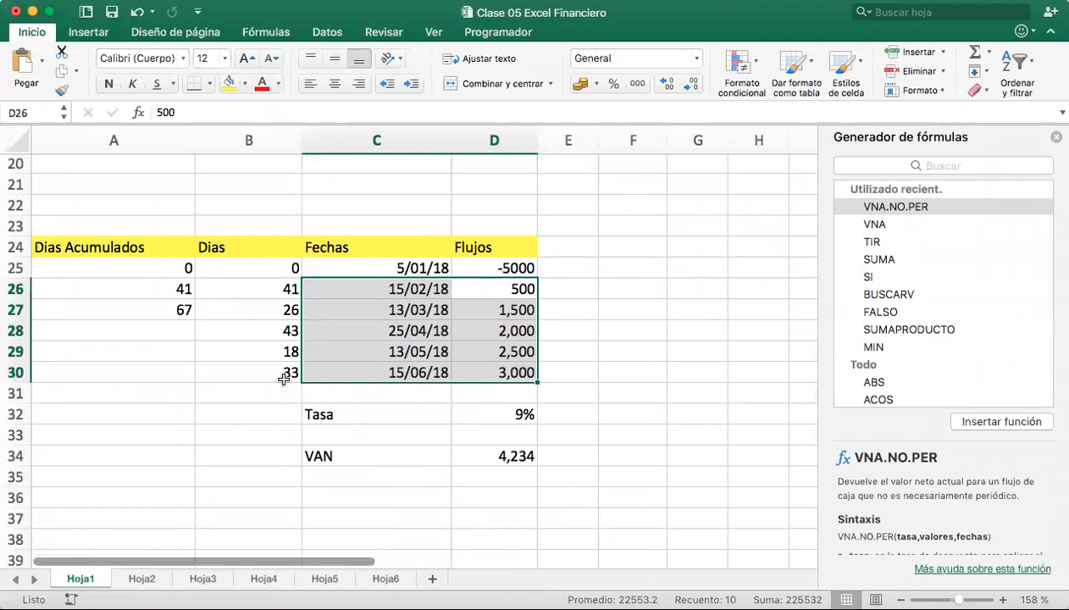
Clear the Dias Acumulados data in A24:A28 and remove the yellow header fill from A24 by copying the format of blank cell B20
{"action": "left_click_drag", "start_coordinate": [171, 245], "coordinate": [173, 333]}
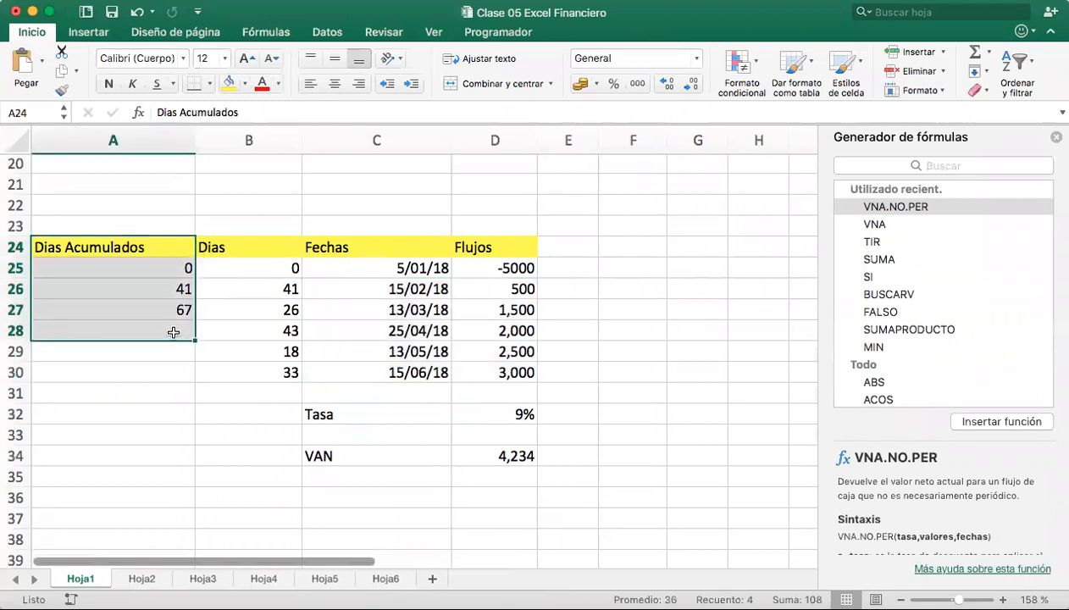
{"action": "key", "text": "Delete"}
{"action": "left_click", "coordinate": [212, 166]}
{"action": "left_click", "coordinate": [61, 90]}
{"action": "left_click", "coordinate": [151, 248]}
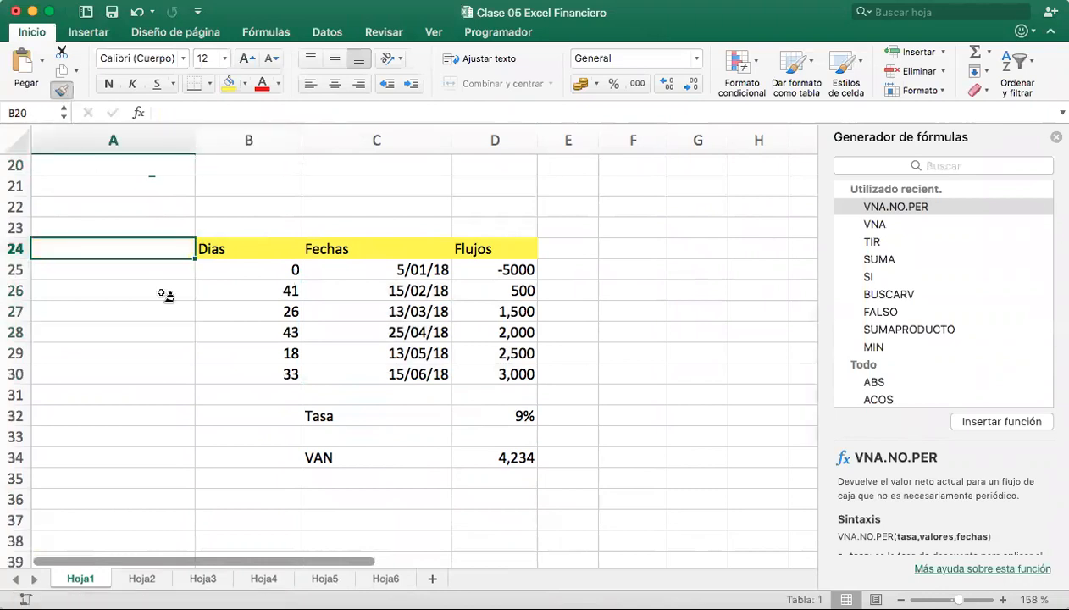
{"action": "left_click", "coordinate": [222, 374]}
Review the Dias, Fechas and Flujos values and the VNA.NO.PER formula behind the VAN in D34
{"action": "left_click_drag", "start_coordinate": [269, 268], "coordinate": [367, 345]}
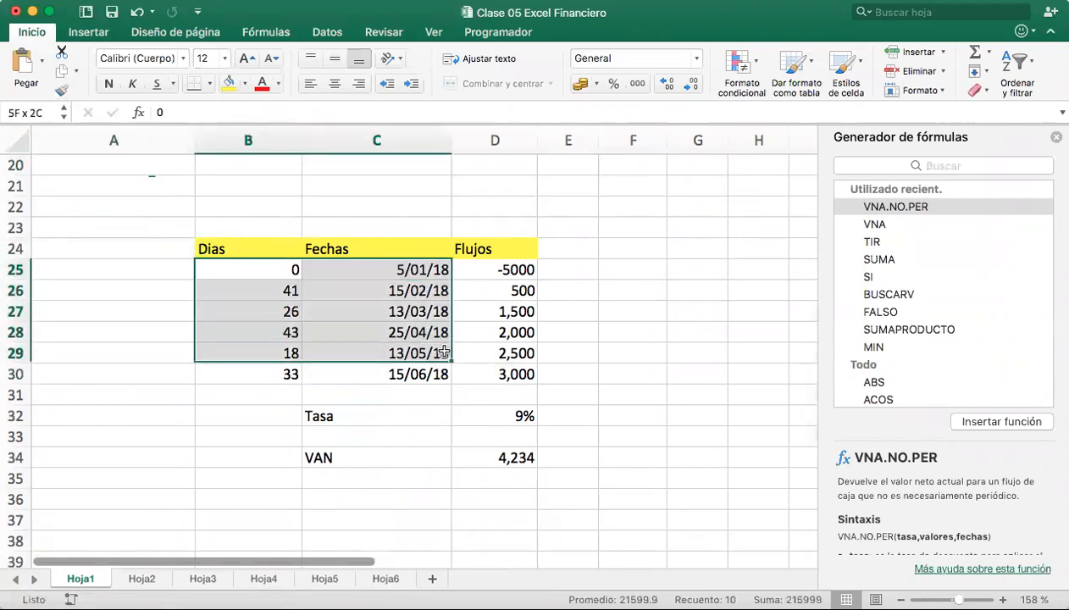
{"action": "left_click_drag", "start_coordinate": [269, 271], "coordinate": [274, 376]}
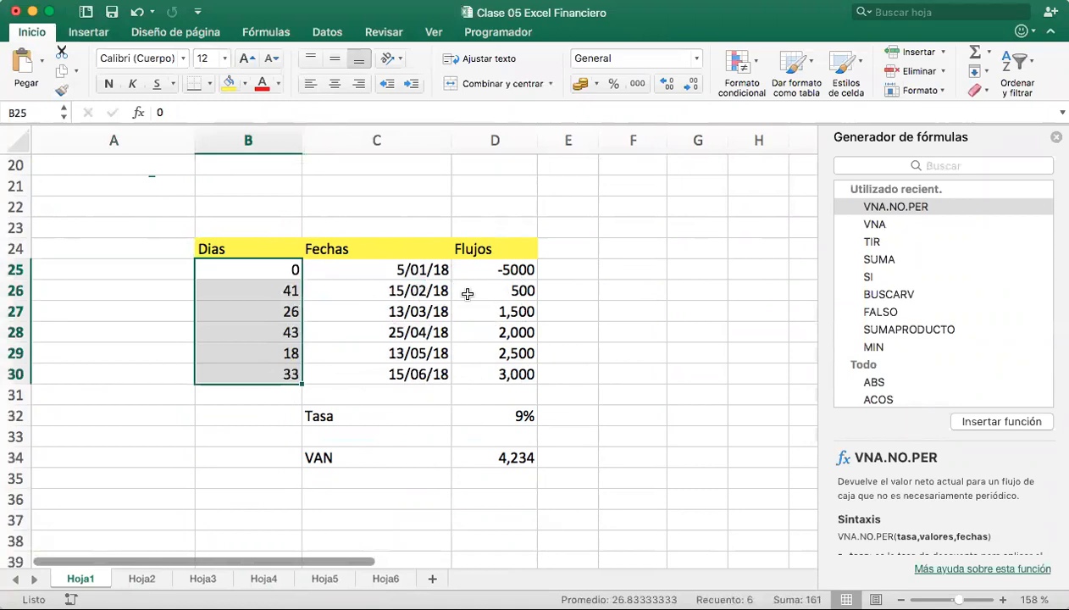
{"action": "left_click_drag", "start_coordinate": [517, 293], "coordinate": [474, 372]}
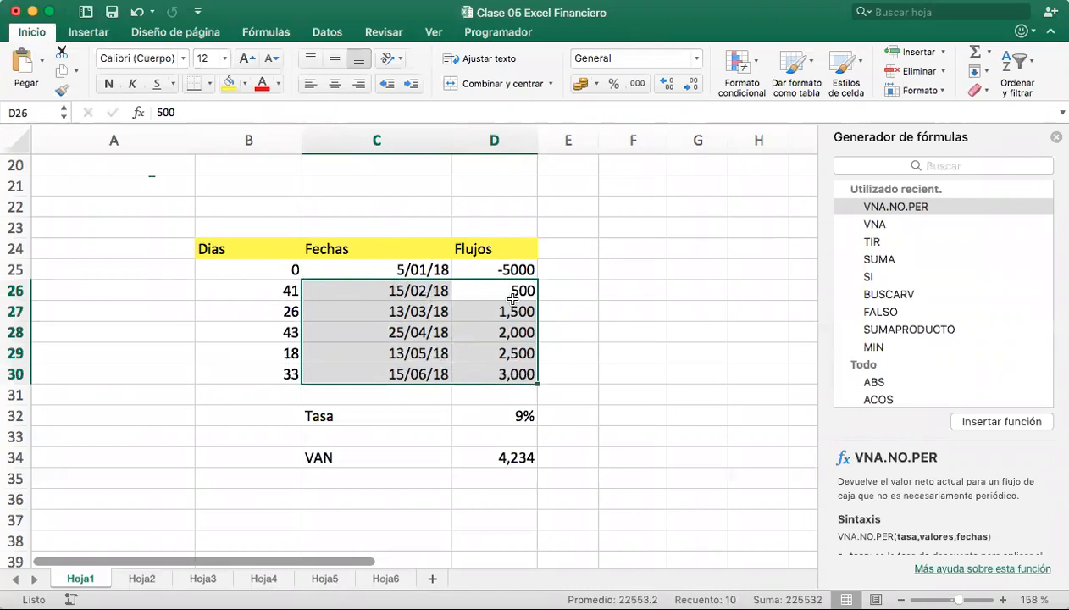
{"action": "left_click_drag", "start_coordinate": [527, 269], "coordinate": [336, 276]}
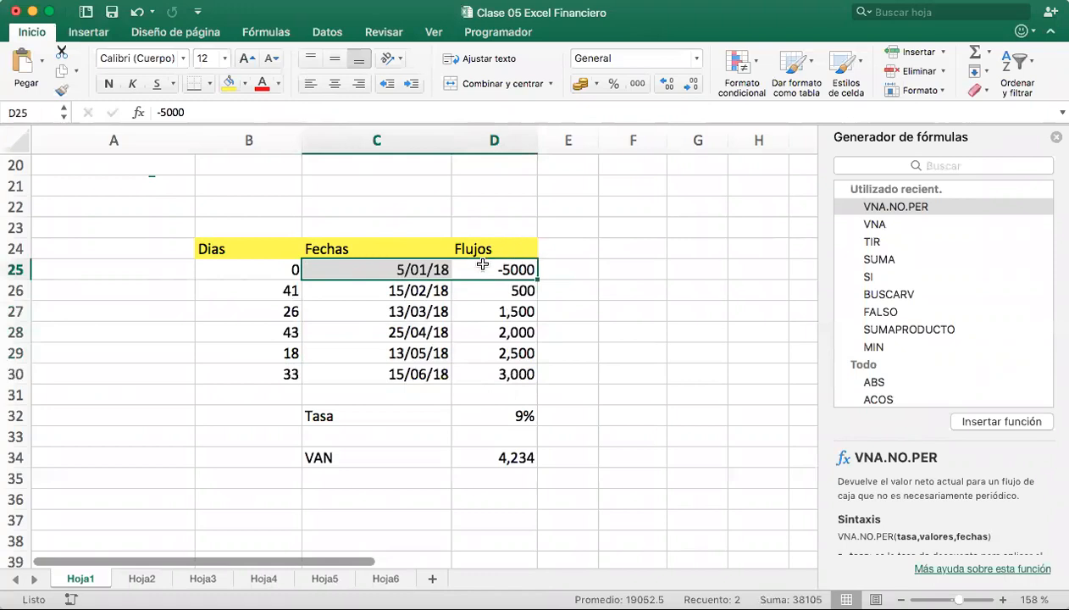
{"action": "left_click", "coordinate": [503, 450]}
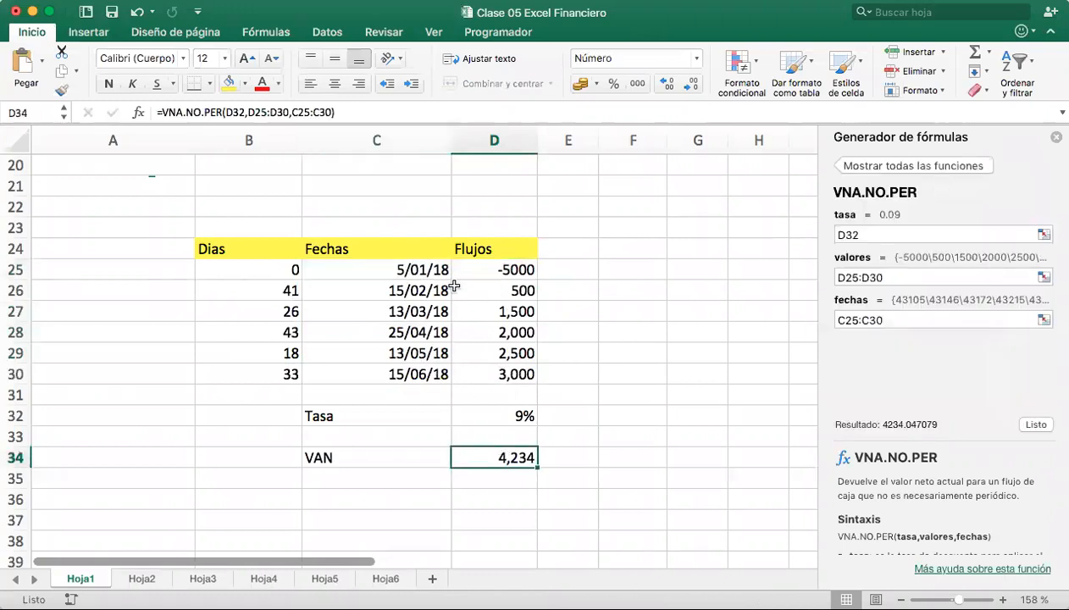
Examine the first example's dates, flows, discount rate and VAN Proyecto, along with the notes about VNA.NO.PER
{"action": "scroll", "coordinate": [441, 330], "scroll_direction": "up", "scroll_amount": 2}
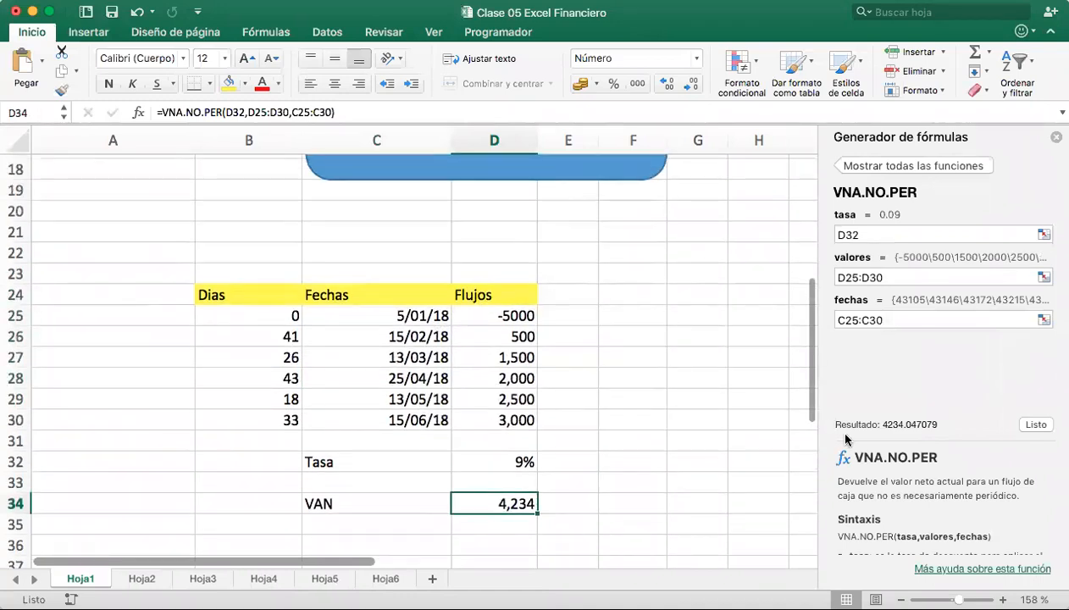
{"action": "scroll", "coordinate": [537, 237], "scroll_direction": "up", "scroll_amount": 8}
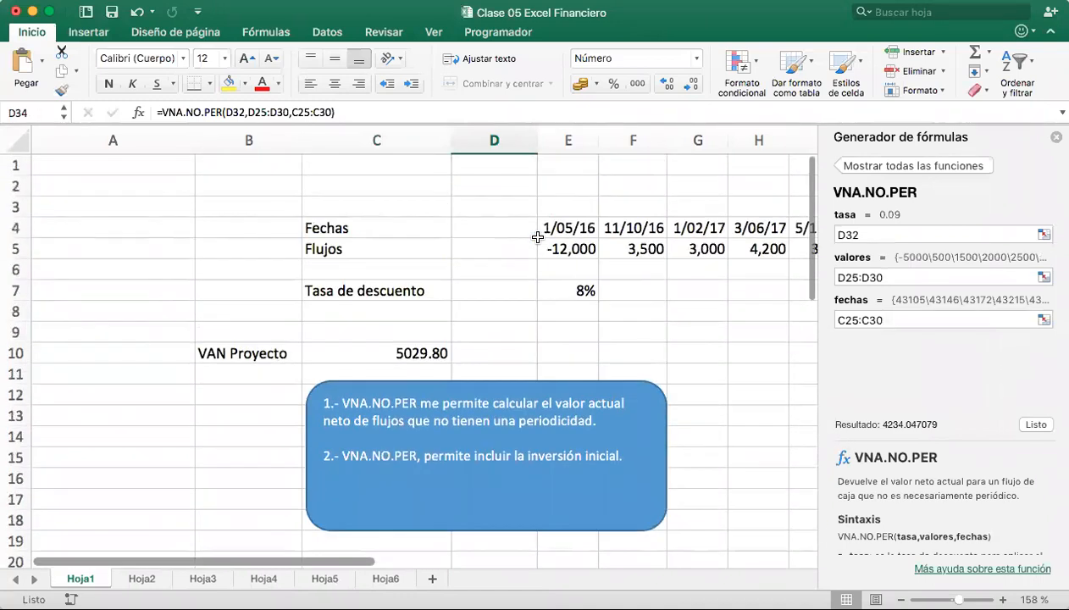
{"action": "scroll", "coordinate": [537, 237], "scroll_direction": "down", "scroll_amount": 3}
{"action": "scroll", "coordinate": [537, 237], "scroll_direction": "up", "scroll_amount": 3}
{"action": "scroll", "coordinate": [537, 238], "scroll_direction": "down", "scroll_amount": 2}
{"action": "scroll", "coordinate": [538, 237], "scroll_direction": "up", "scroll_amount": 3}
{"action": "scroll", "coordinate": [538, 237], "scroll_direction": "down", "scroll_amount": 1}
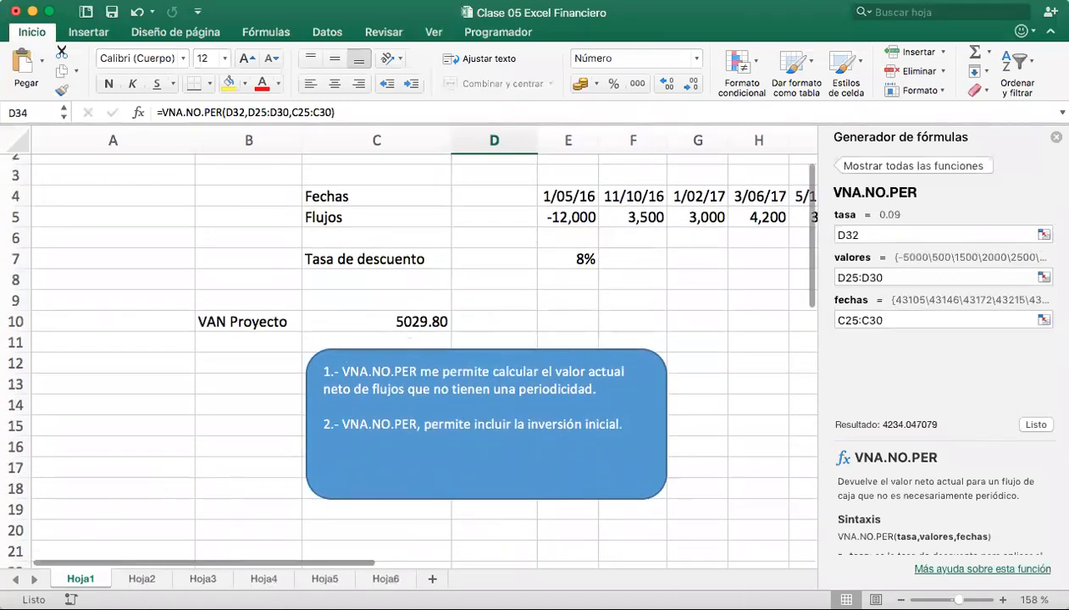
{"action": "scroll", "coordinate": [479, 290], "scroll_direction": "up", "scroll_amount": 1}
{"action": "scroll", "coordinate": [479, 290], "scroll_direction": "down", "scroll_amount": 1}
{"action": "scroll", "coordinate": [480, 291], "scroll_direction": "right", "scroll_amount": 2}
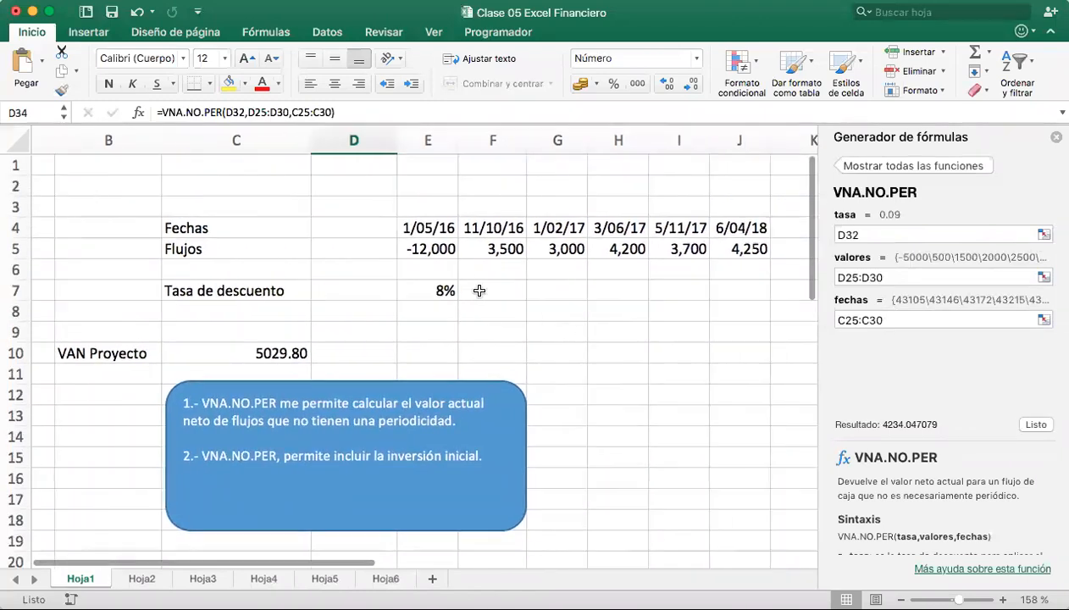
{"action": "scroll", "coordinate": [479, 291], "scroll_direction": "left", "scroll_amount": 2}
{"action": "scroll", "coordinate": [480, 291], "scroll_direction": "right", "scroll_amount": 5}
{"action": "scroll", "coordinate": [479, 290], "scroll_direction": "left", "scroll_amount": 5}
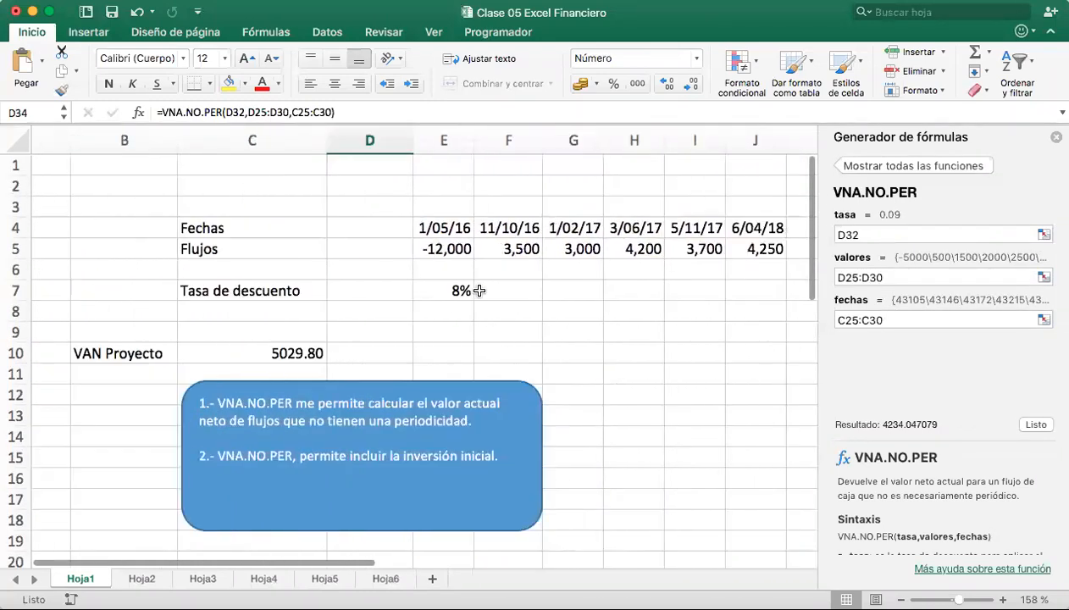
{"action": "scroll", "coordinate": [479, 290], "scroll_direction": "right", "scroll_amount": 3}
{"action": "scroll", "coordinate": [479, 290], "scroll_direction": "right", "scroll_amount": 1}
{"action": "scroll", "coordinate": [479, 291], "scroll_direction": "left", "scroll_amount": 4}
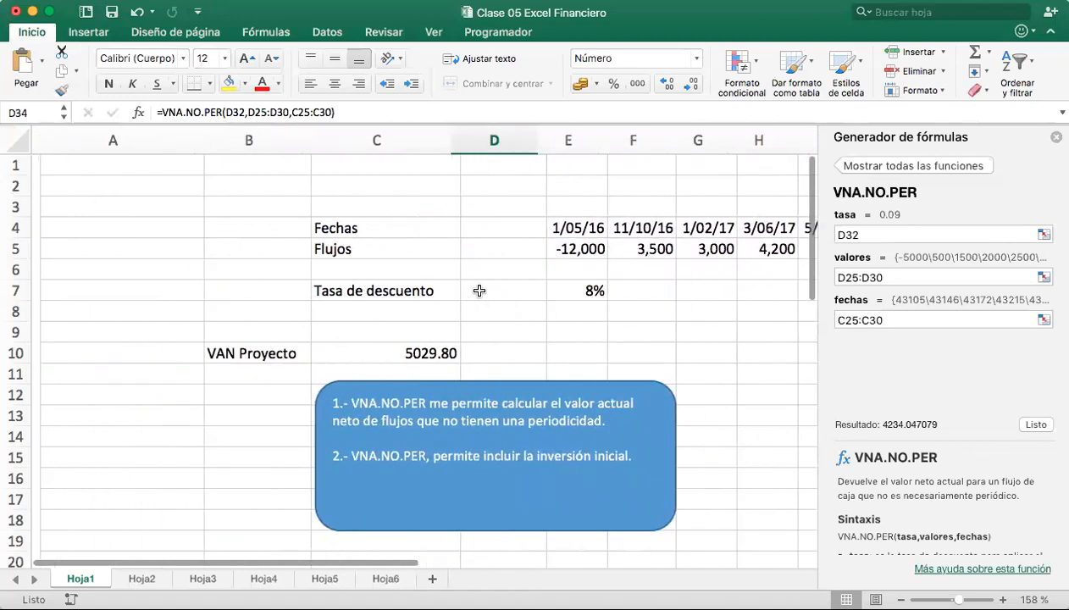
{"action": "scroll", "coordinate": [479, 291], "scroll_direction": "right", "scroll_amount": 4}
{"action": "scroll", "coordinate": [479, 291], "scroll_direction": "left", "scroll_amount": 4}
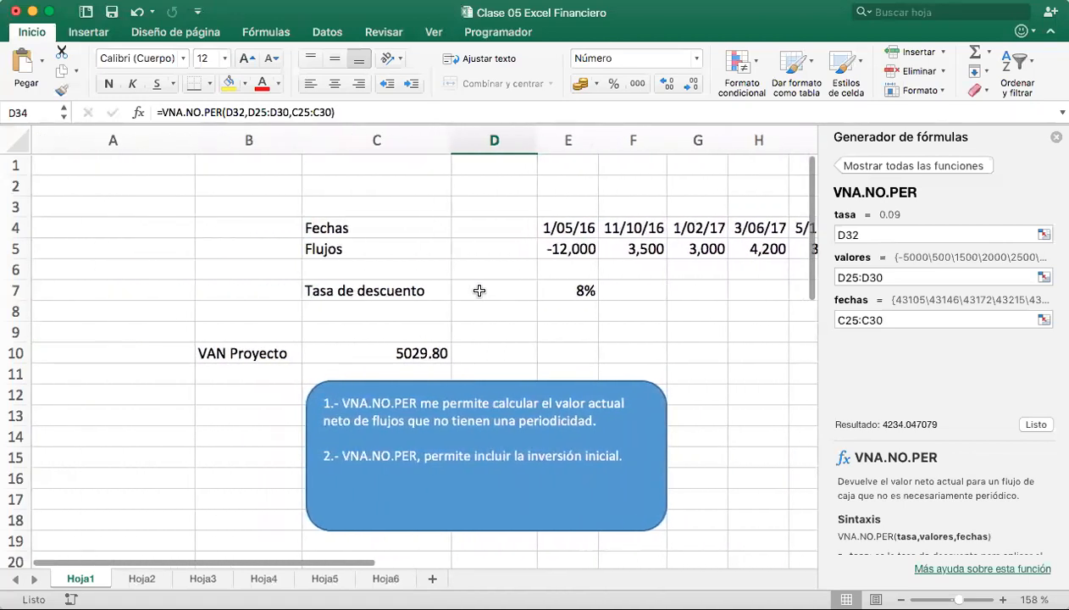
{"action": "scroll", "coordinate": [479, 290], "scroll_direction": "left", "scroll_amount": 1}
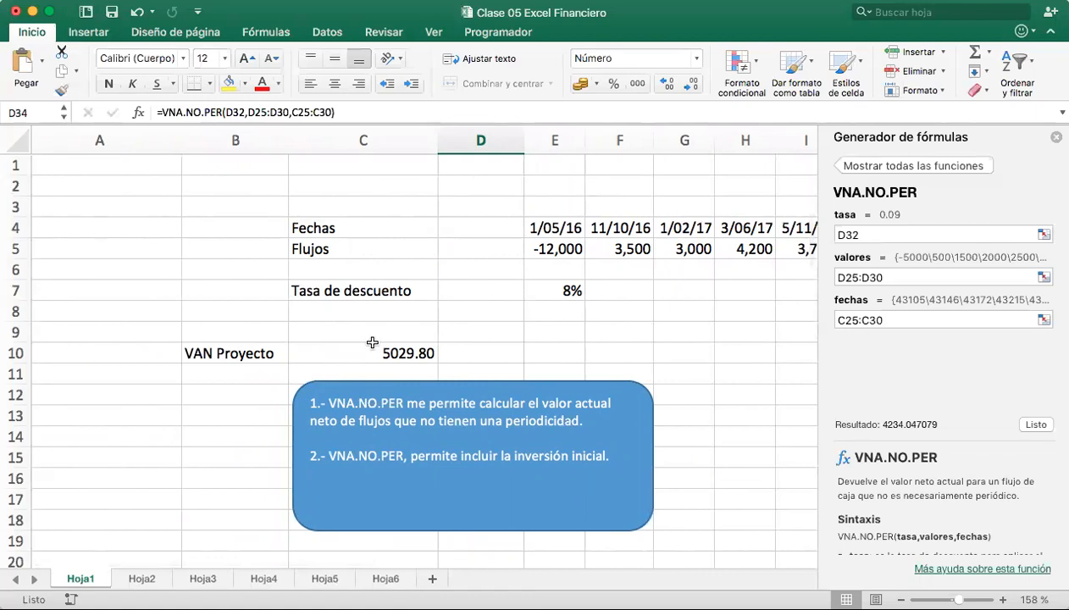
Open the Hoja2 sheet
{"action": "left_click", "coordinate": [143, 580]}
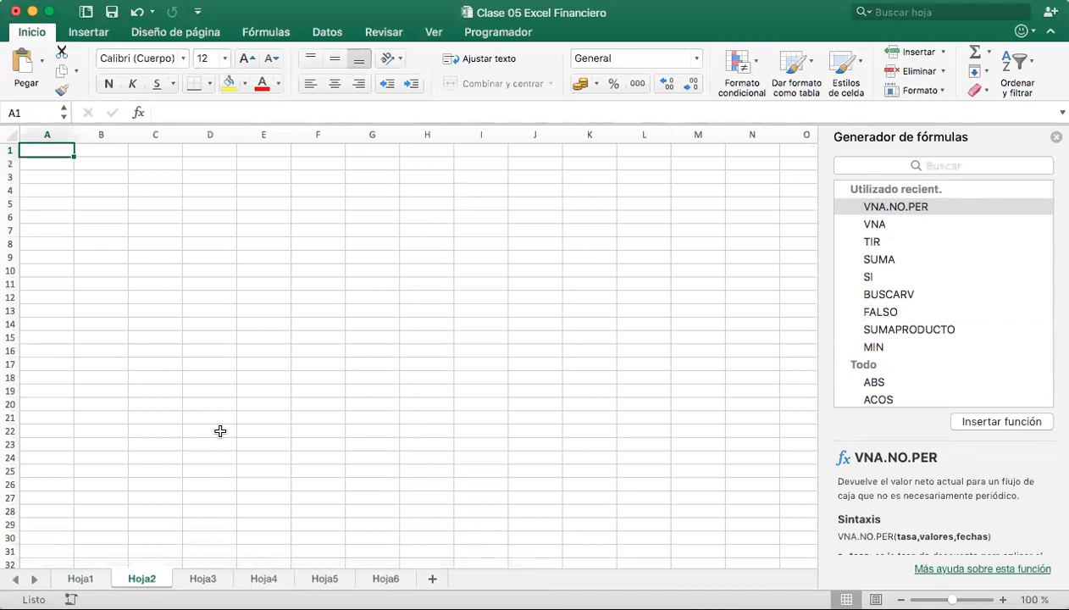
Widen column A on Hoja2 and enter the label Flujos in cell A14
{"action": "left_click", "coordinate": [93, 582]}
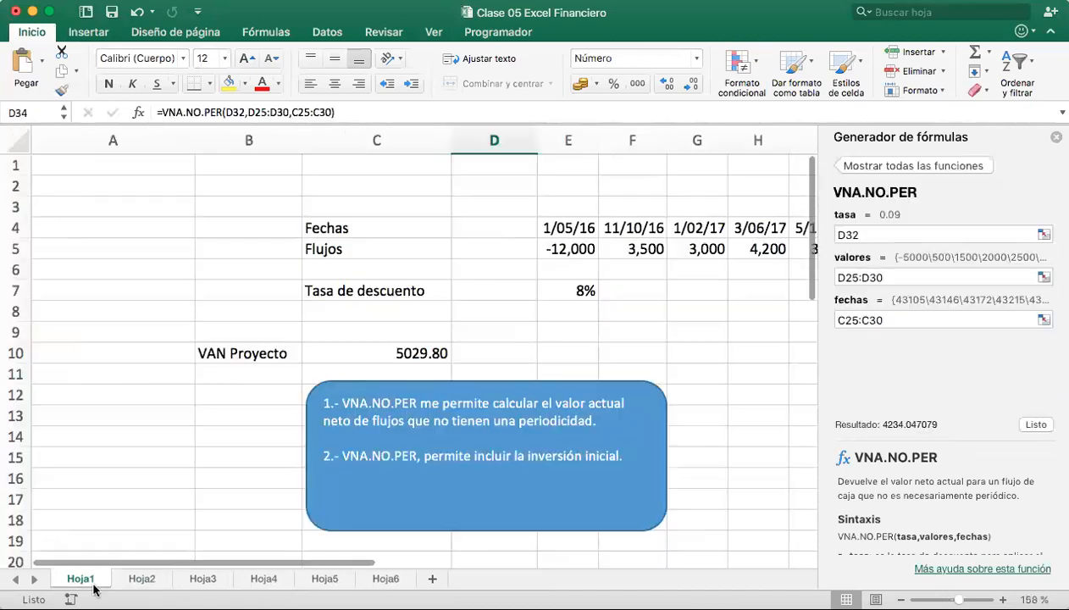
{"action": "left_click", "coordinate": [144, 580]}
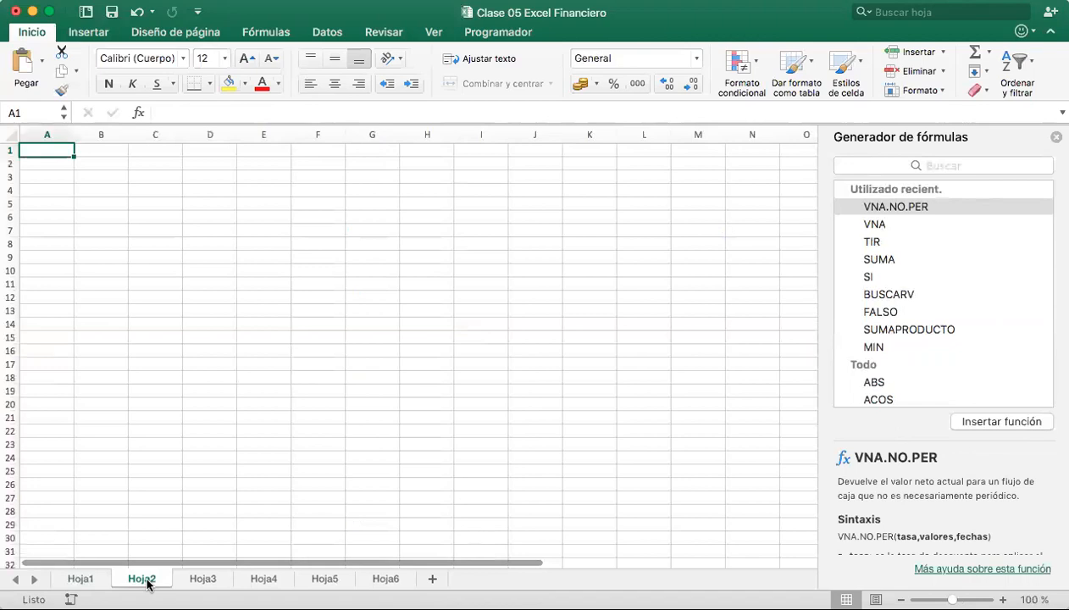
{"action": "left_click", "coordinate": [59, 327]}
{"action": "left_click_drag", "start_coordinate": [74, 136], "coordinate": [118, 140]}
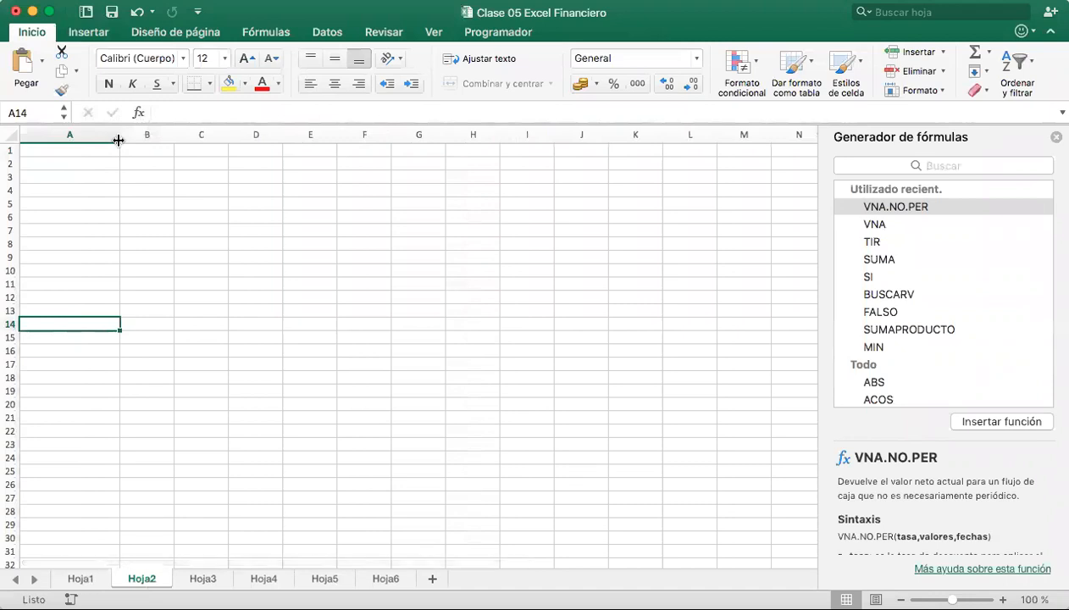
{"action": "type", "text": "Flujos"}
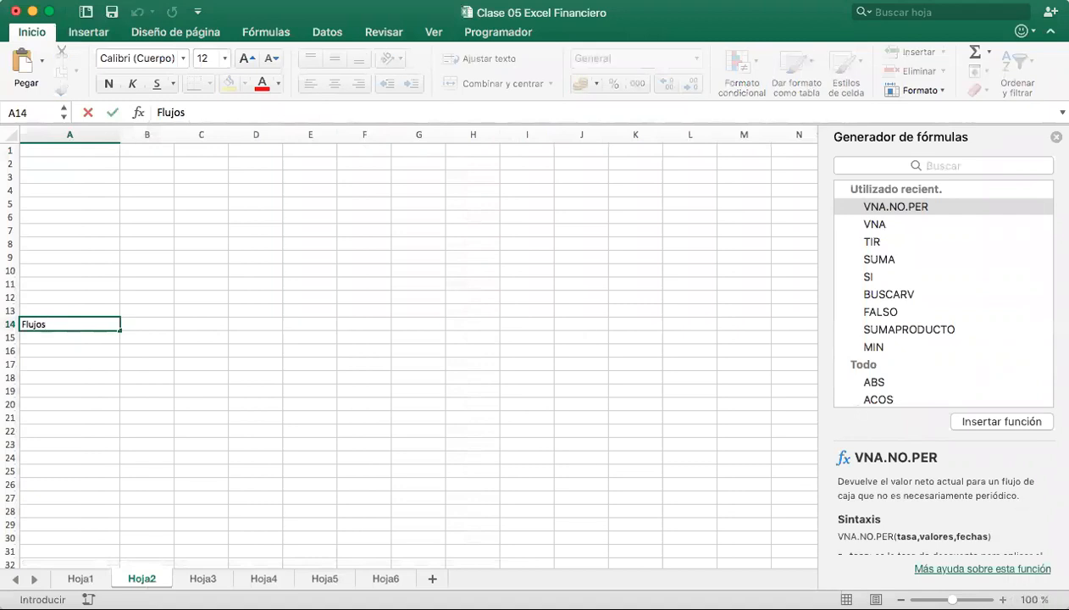
{"action": "left_click", "coordinate": [457, 414]}
{"action": "left_click", "coordinate": [72, 323]}
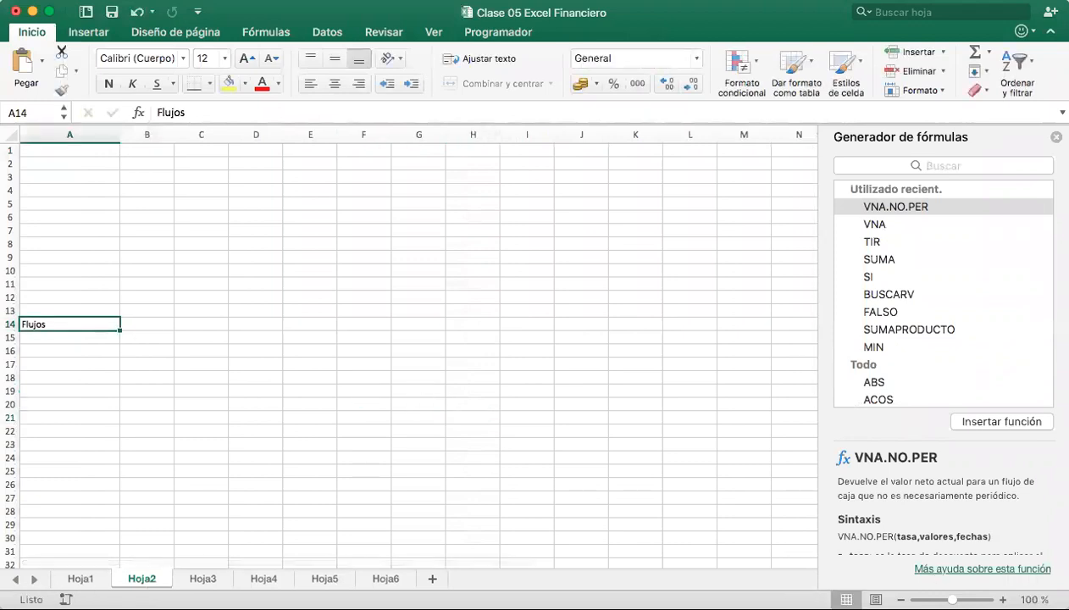
{"action": "scroll", "coordinate": [653, 510], "scroll_direction": "up", "scroll_amount": 5}
{"action": "scroll", "coordinate": [367, 459], "scroll_direction": "down", "scroll_amount": 3}
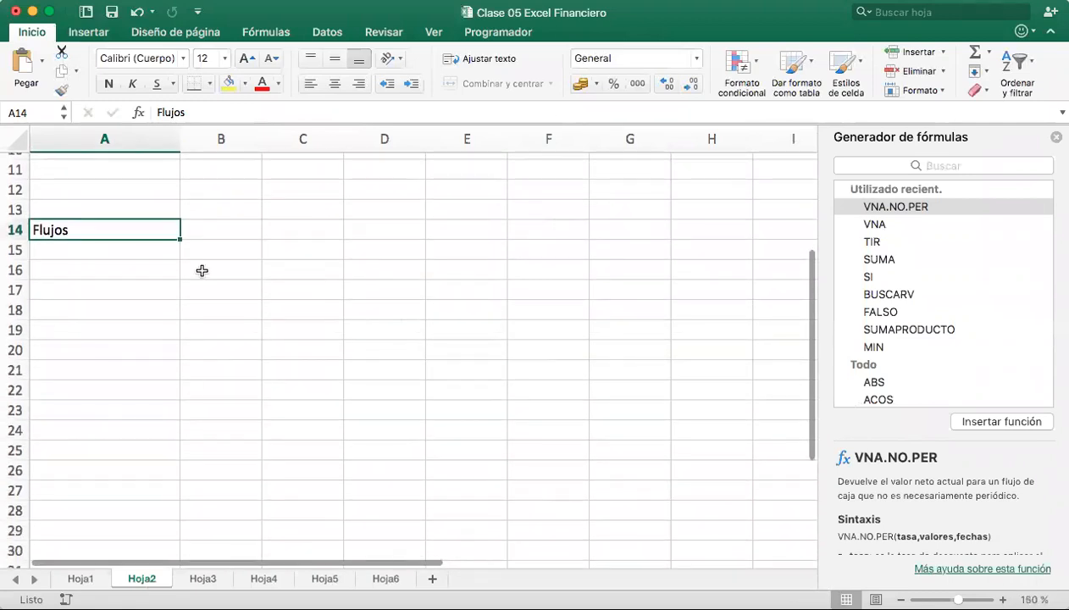
{"action": "left_click", "coordinate": [268, 271]}
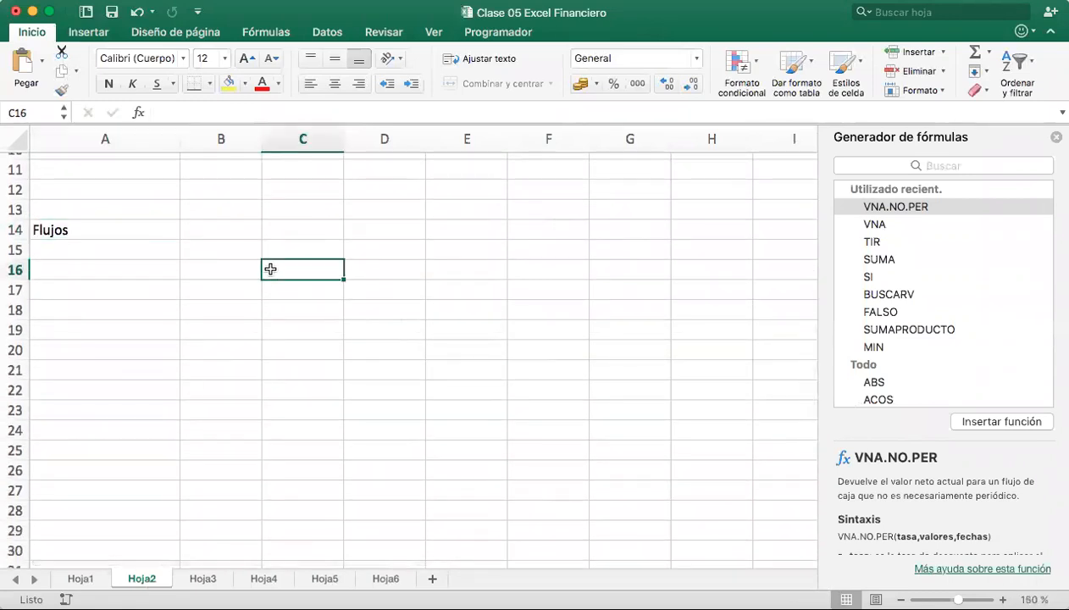
Enter the period numbers 0 and 1 in cells C15 and D15, below the Flujos heading
{"action": "left_click", "coordinate": [305, 244]}
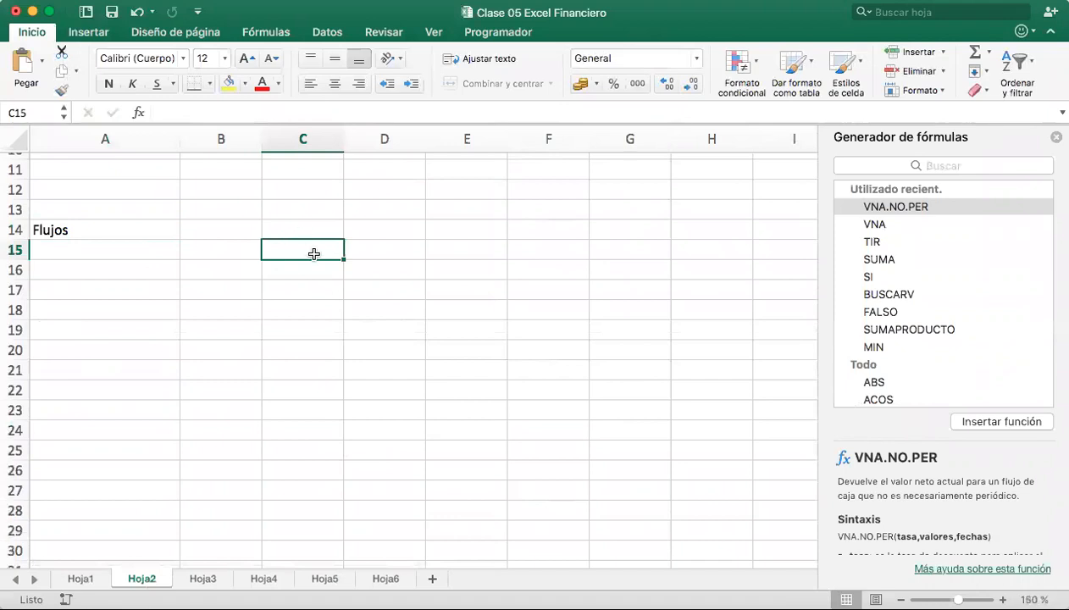
{"action": "type", "text": "0"}
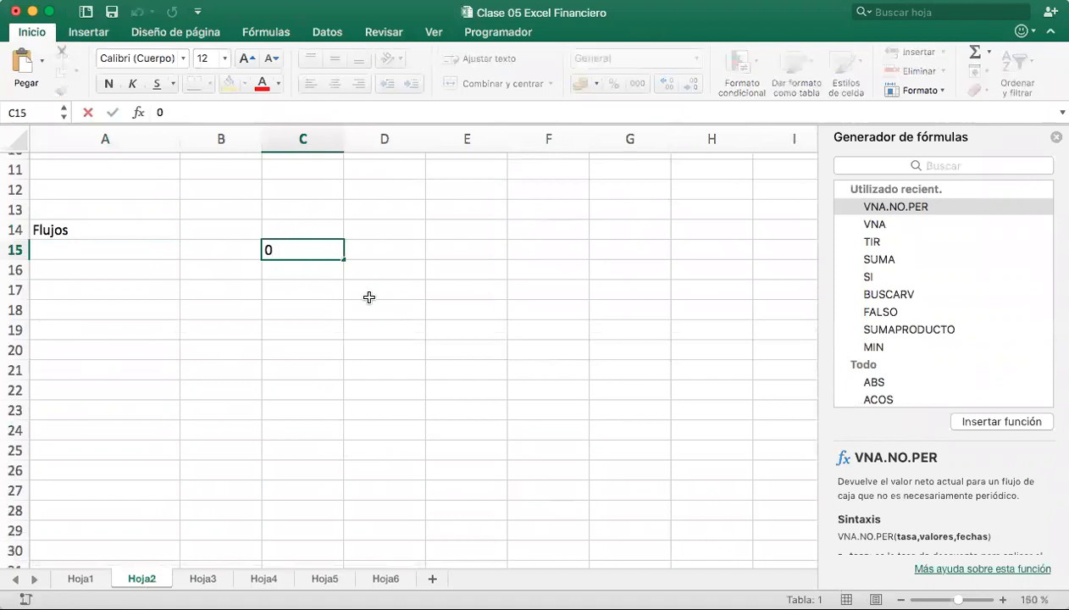
{"action": "key", "text": "Tab"}
{"action": "type", "text": "1"}
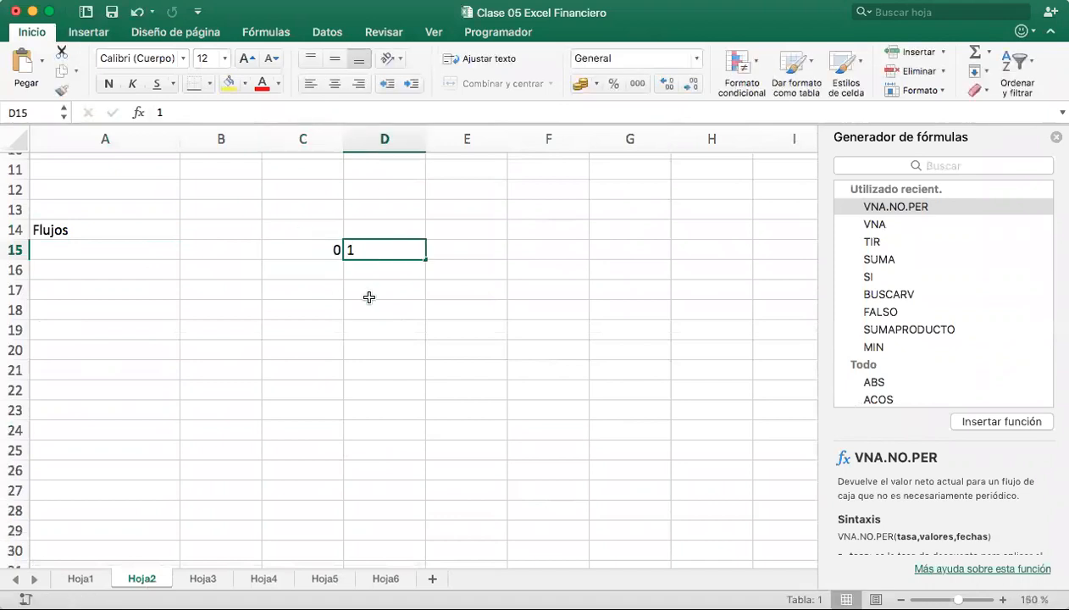
{"action": "key", "text": "Tab"}
{"action": "type", "text": "1"}
{"action": "key", "text": "Tab"}
{"action": "key", "text": "Tab"}
{"action": "key", "text": "shift+Tab"}
{"action": "type", "text": "2"}
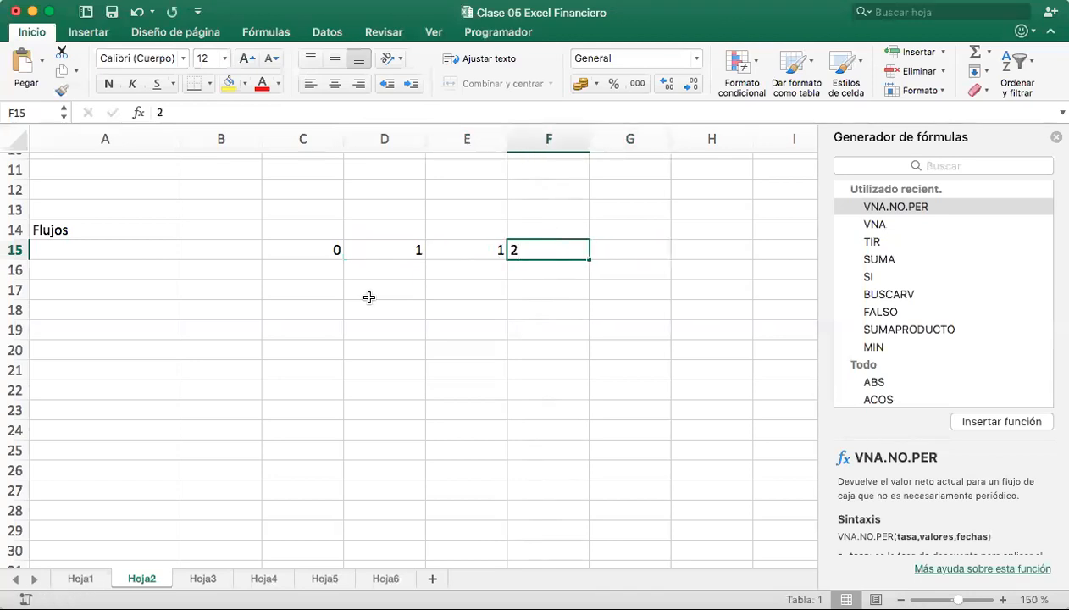
{"action": "key", "text": "shift+Tab"}
{"action": "key", "text": "shift+Tab"}
{"action": "key", "text": "shift+Tab"}
{"action": "key", "text": "Tab"}
{"action": "key", "text": "Tab"}
Enter the period numbers 2, 3, 4 and 5 in cells E15 to H15
{"action": "type", "text": "2"}
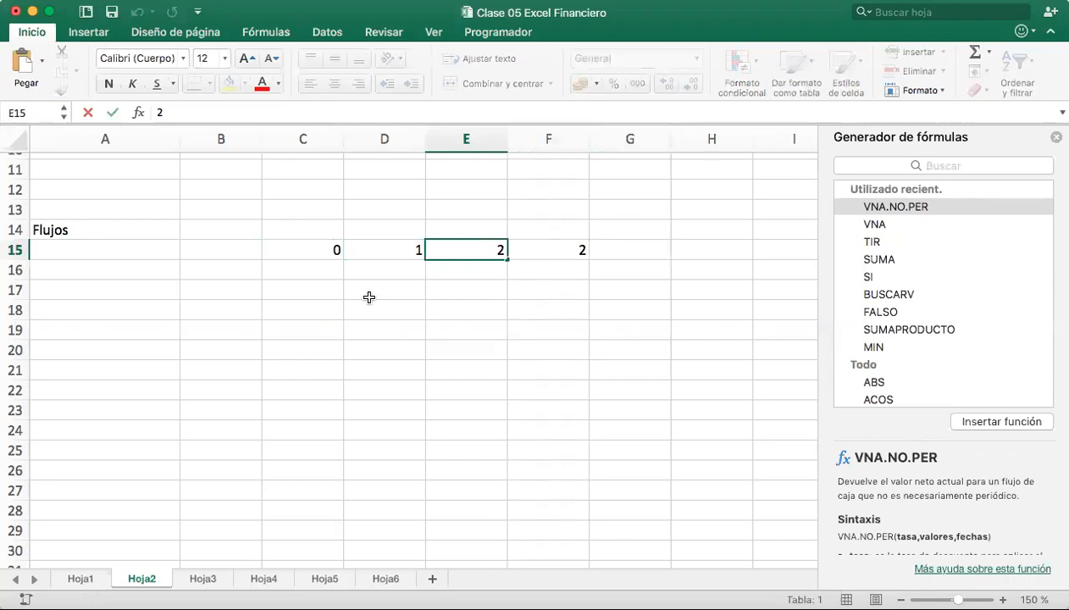
{"action": "key", "text": "Tab"}
{"action": "type", "text": "3"}
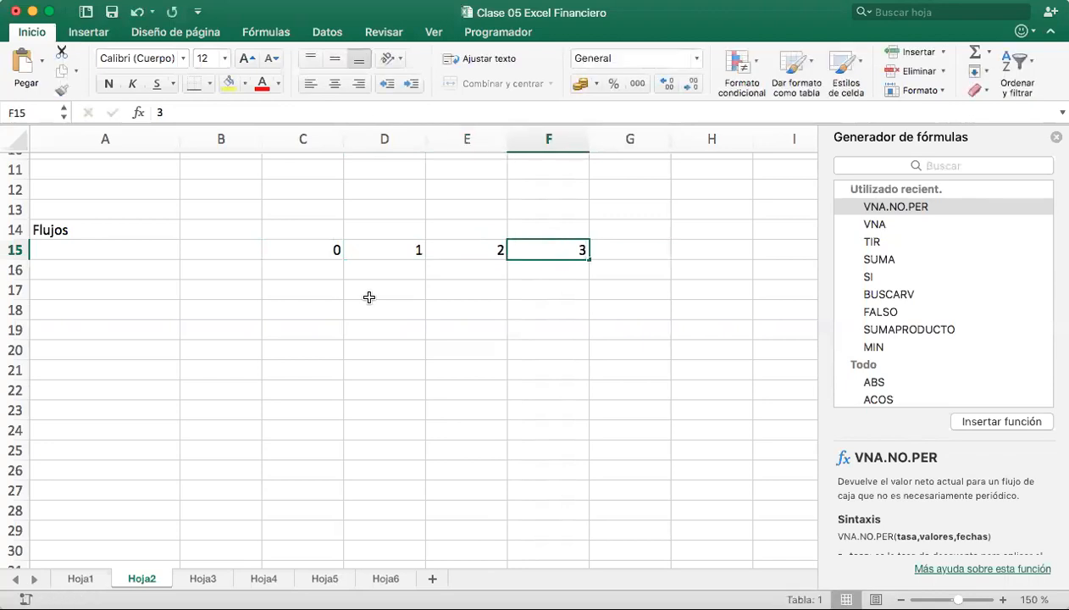
{"action": "key", "text": "Tab"}
{"action": "type", "text": "4"}
{"action": "key", "text": "Tab"}
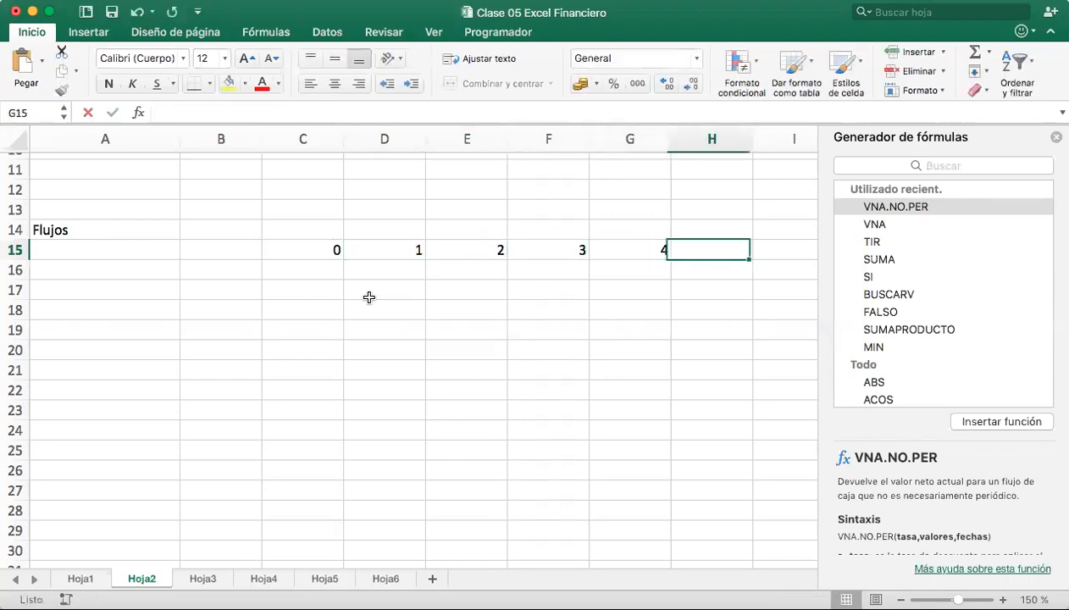
{"action": "type", "text": "5"}
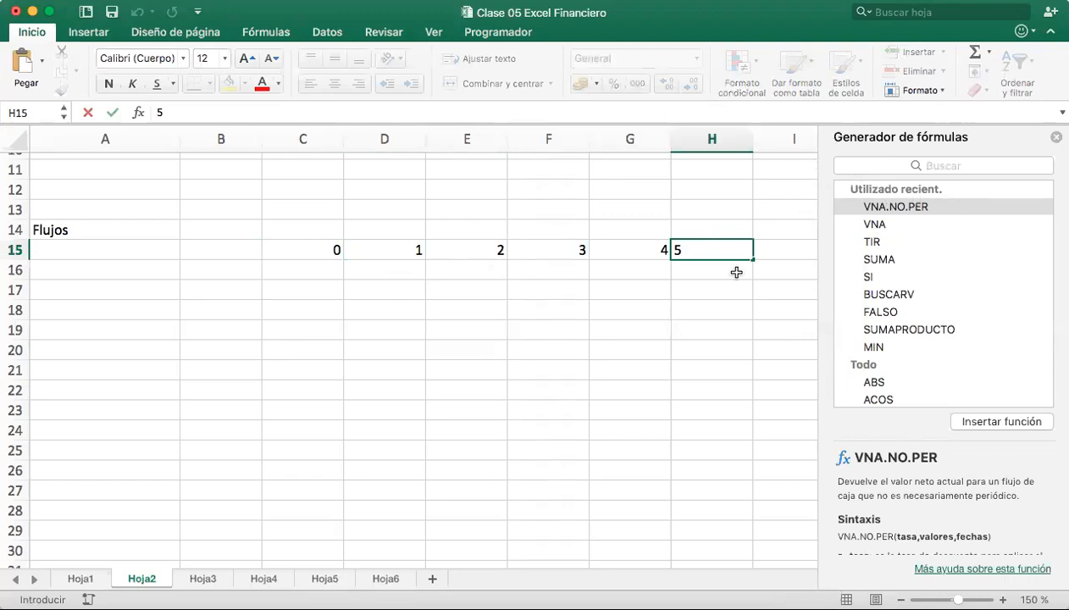
{"action": "key", "text": "Return"}
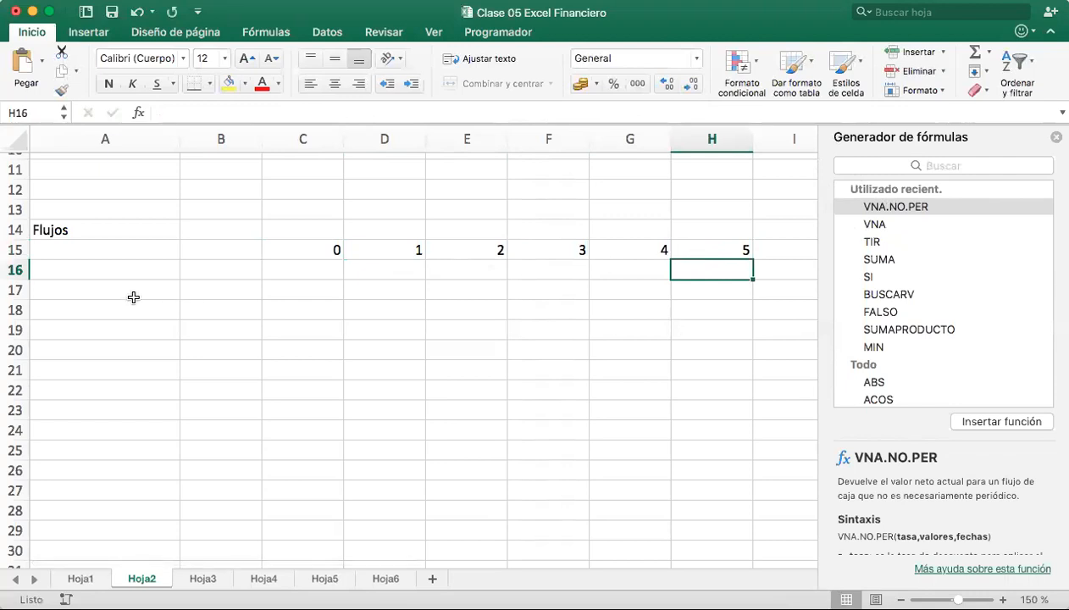
Enter the row labels Ventas, Costos Variables and Costos Fijos in cells A16 to A18
{"action": "left_click", "coordinate": [111, 289]}
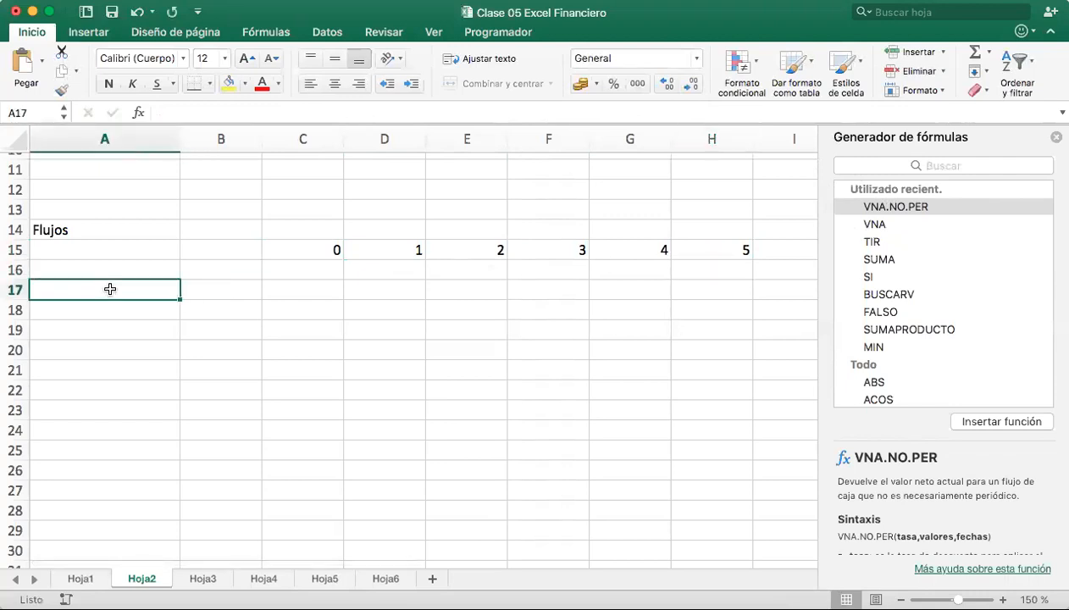
{"action": "left_click", "coordinate": [119, 270]}
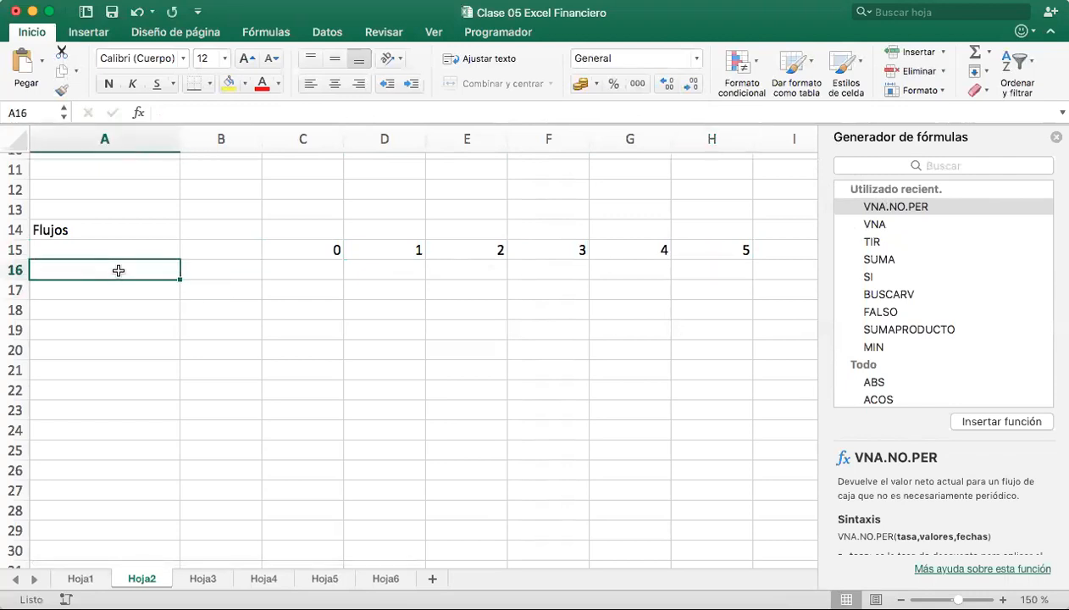
{"action": "type", "text": "Ventas"}
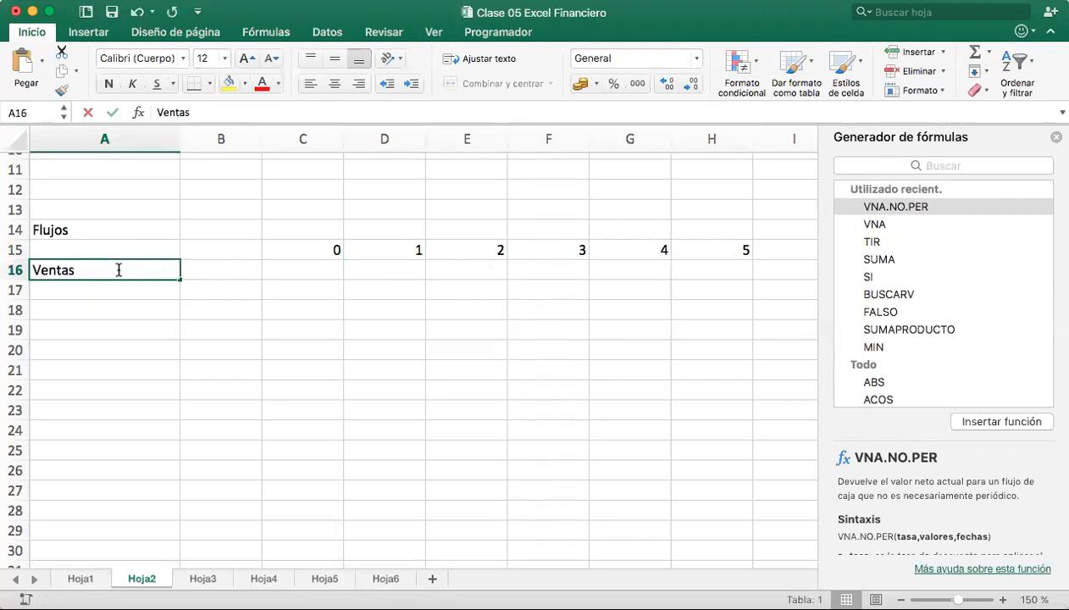
{"action": "key", "text": "Return"}
{"action": "type", "text": "Costos Variables"}
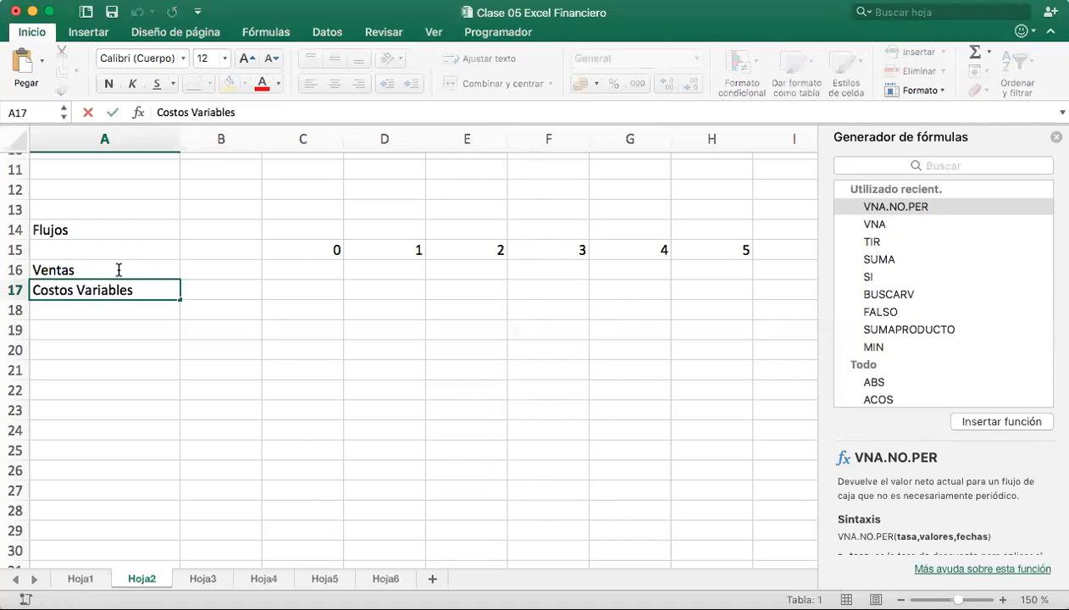
{"action": "key", "text": "Return"}
{"action": "type", "text": "Costos "}
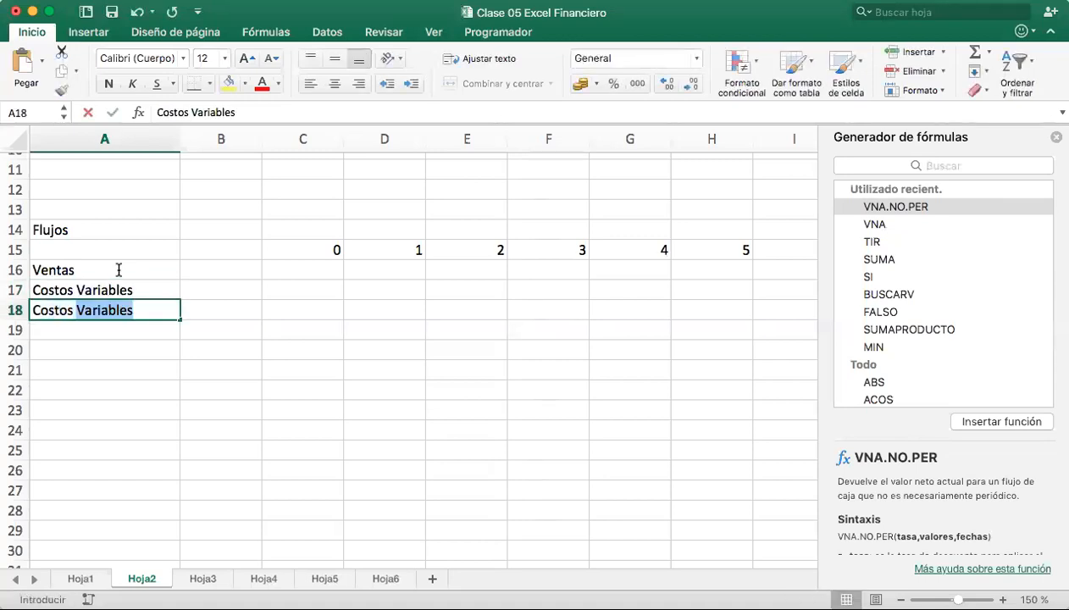
{"action": "type", "text": "Fijos"}
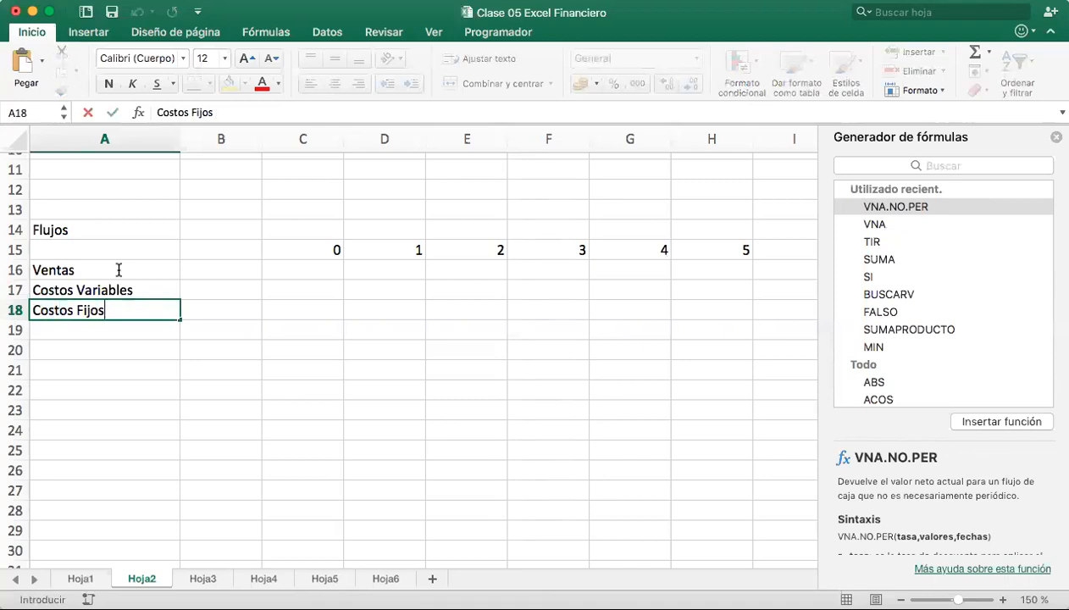
{"action": "key", "text": "Return"}
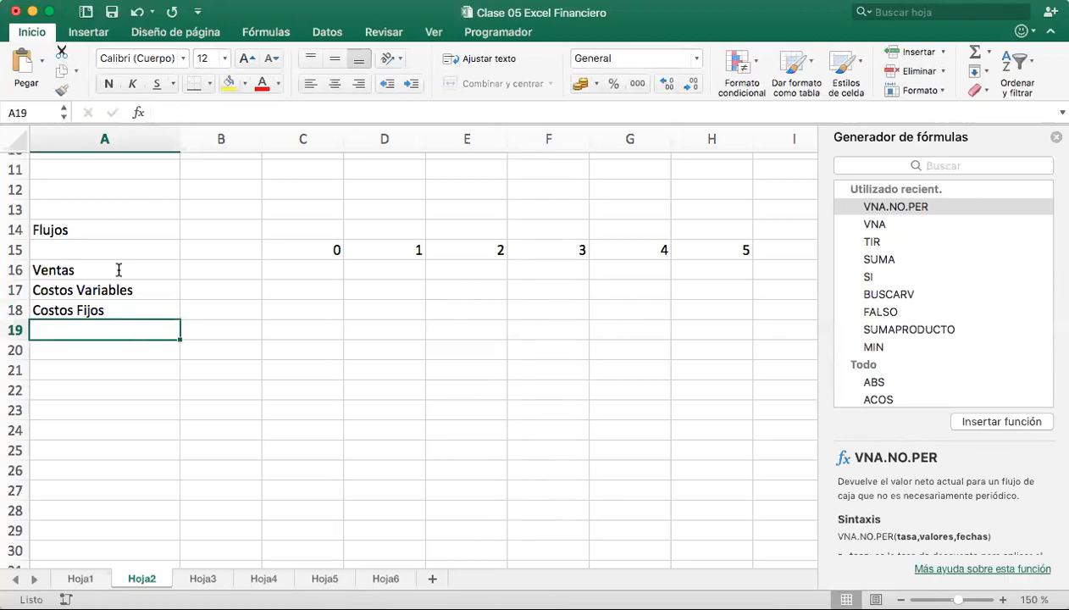
Fill the Ventas row with 42,000 for every period from 0 to 5, in C16 to H16
{"action": "left_click", "coordinate": [318, 272]}
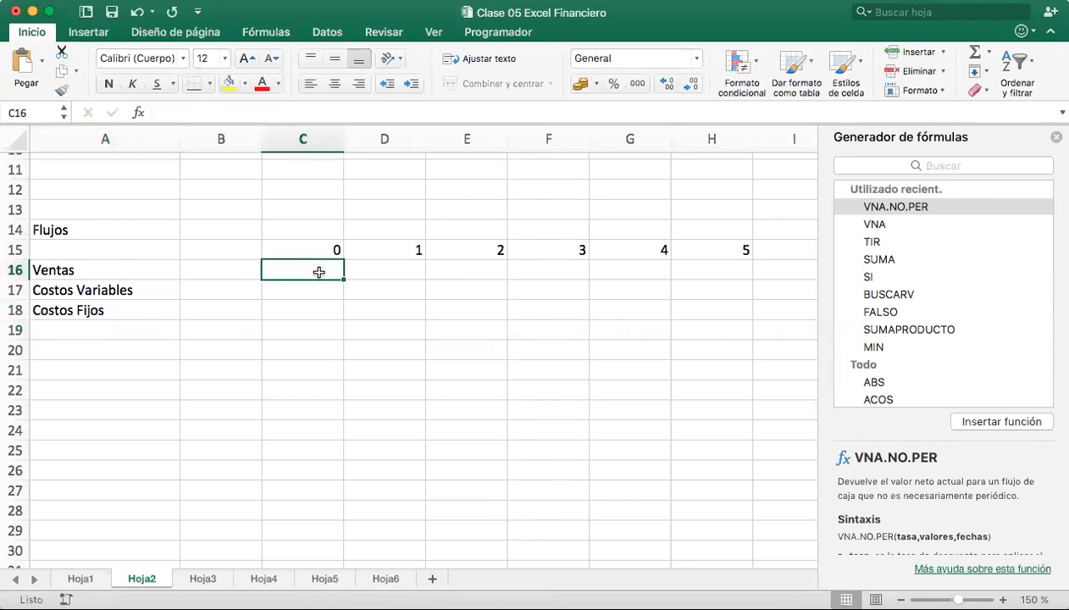
{"action": "type", "text": "4"}
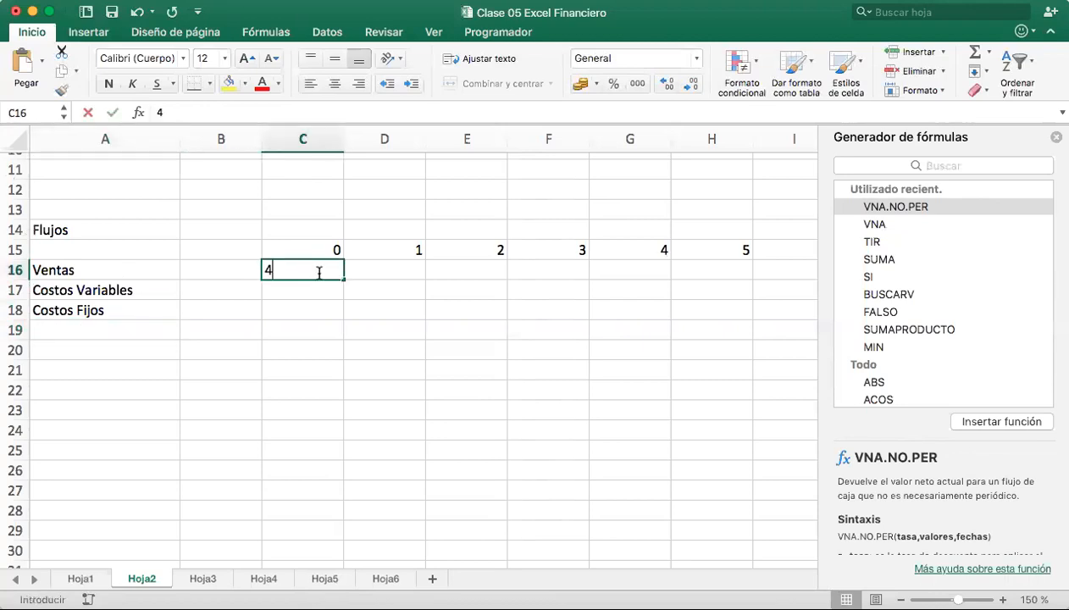
{"action": "type", "text": "2,000"}
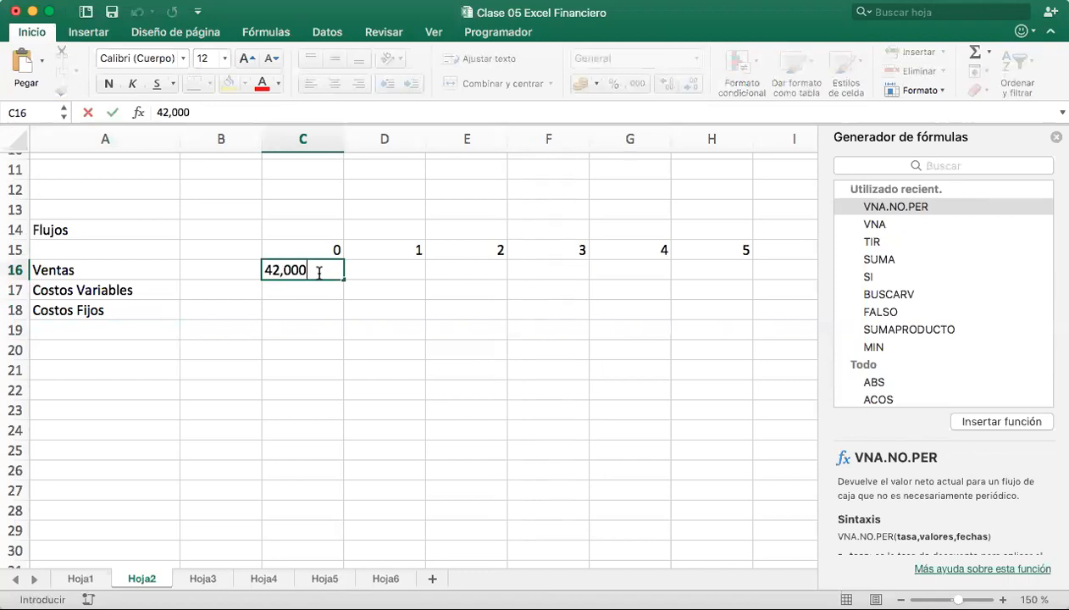
{"action": "key", "text": "Tab"}
{"action": "type", "text": "42,000"}
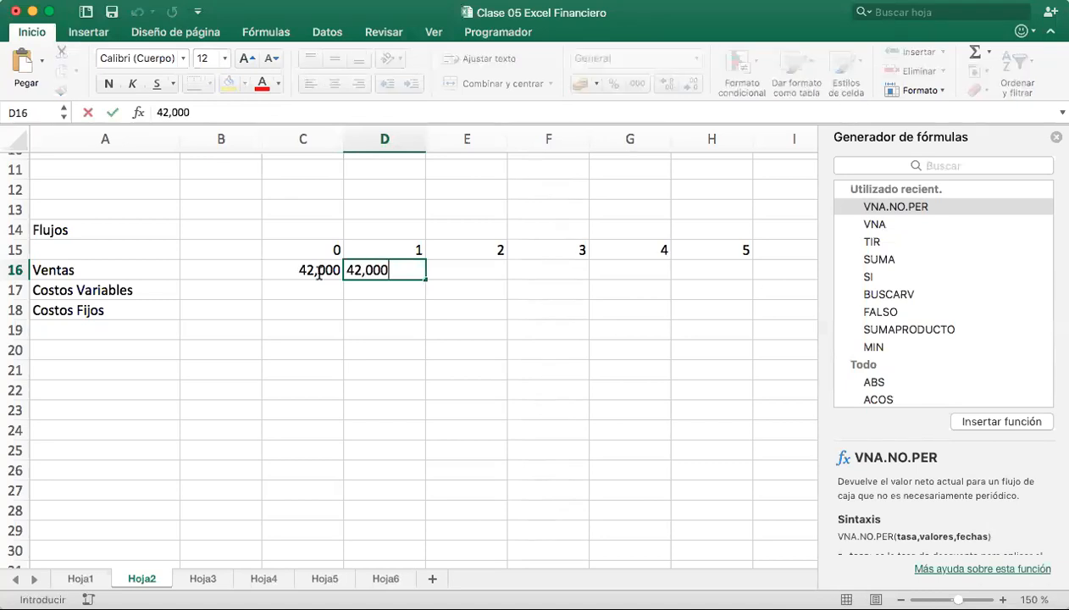
{"action": "key", "text": "Tab"}
{"action": "type", "text": "42,000"}
{"action": "key", "text": "Tab"}
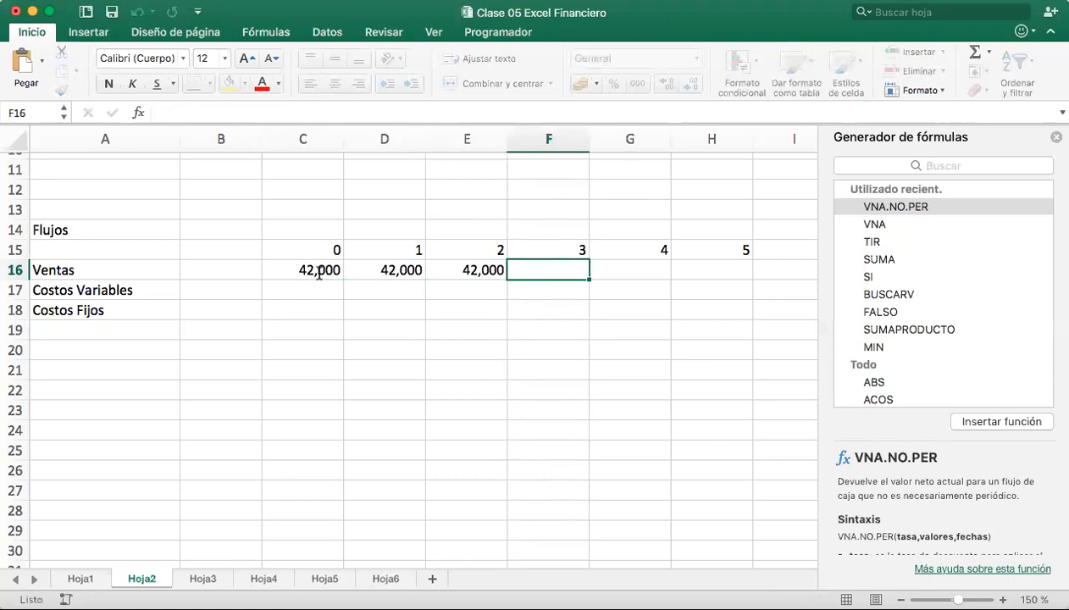
{"action": "type", "text": "42,000"}
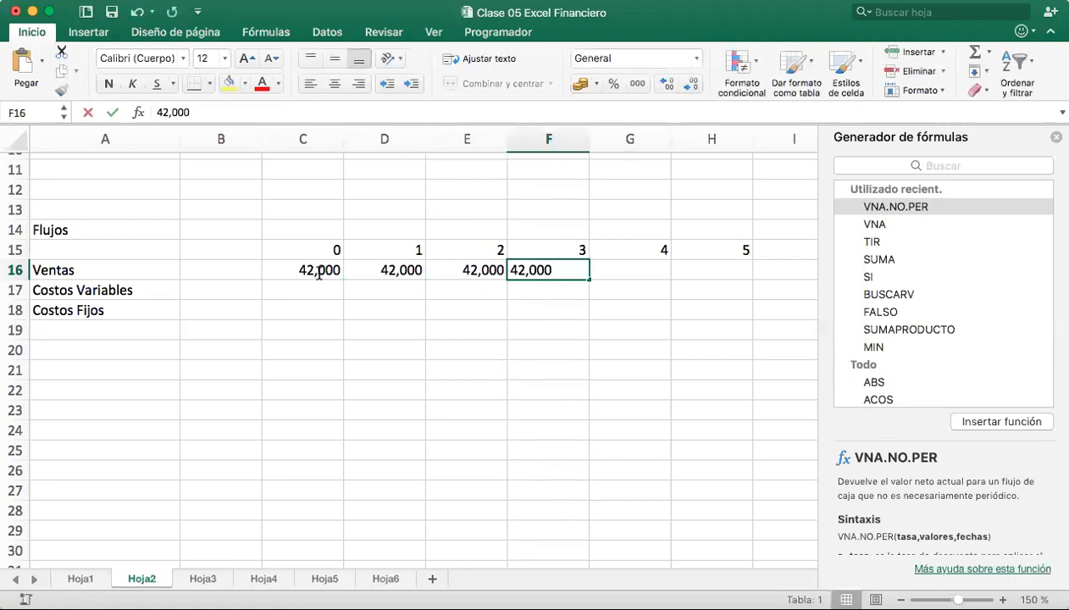
{"action": "key", "text": "Tab"}
{"action": "type", "text": "42,000"}
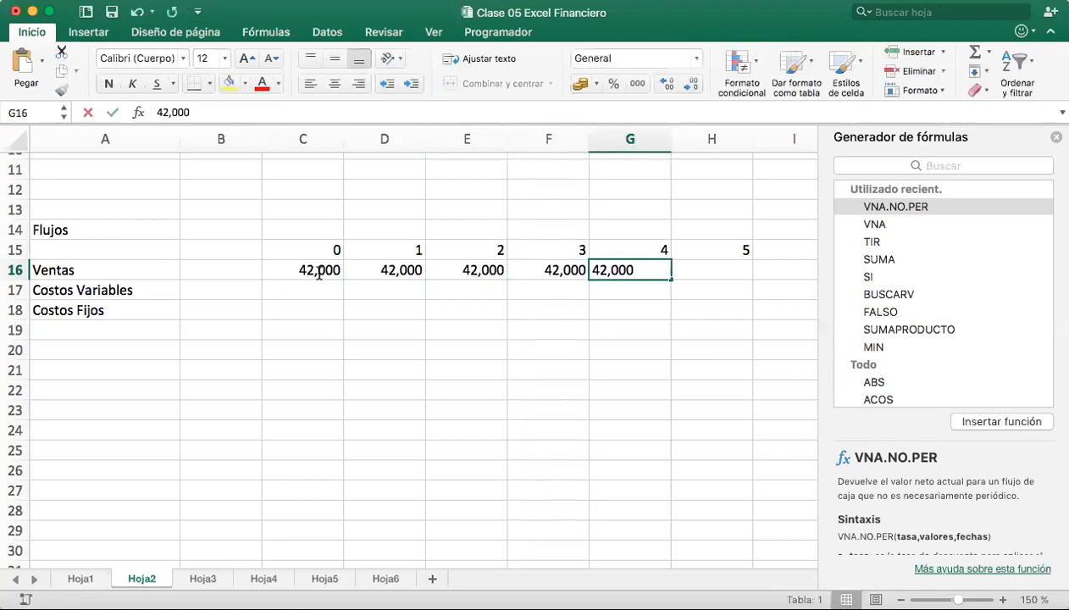
{"action": "key", "text": "Tab"}
{"action": "type", "text": "42,000"}
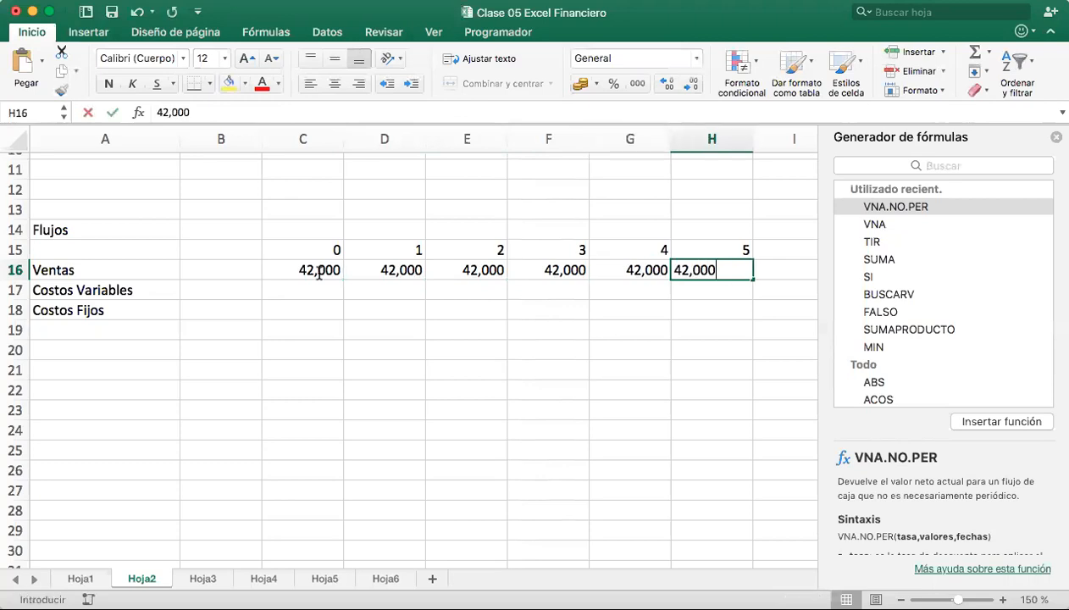
{"action": "key", "text": "Return"}
Enter -30,400 as the Costos Variables amount for period 0 in C17
{"action": "key", "text": "Left"}
{"action": "key", "text": "Left"}
{"action": "key", "text": "Left"}
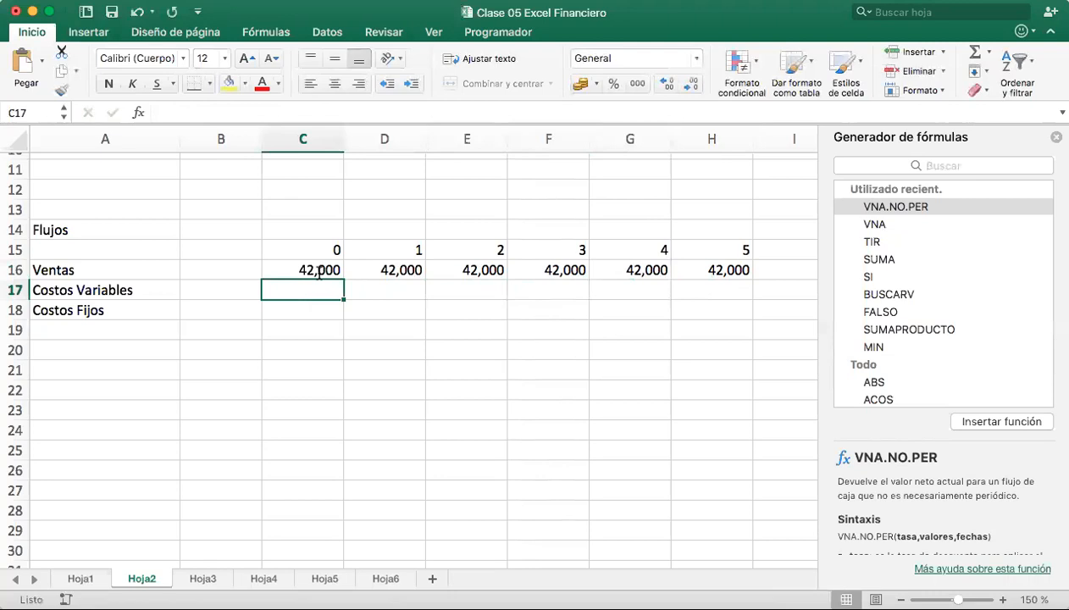
{"action": "type", "text": "-"}
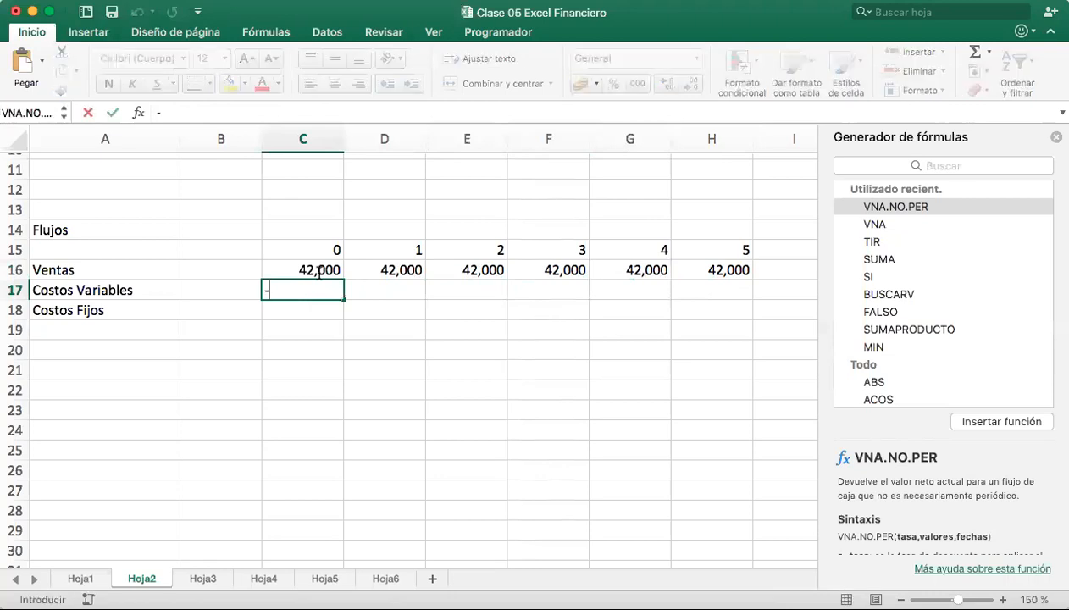
{"action": "type", "text": "30,400"}
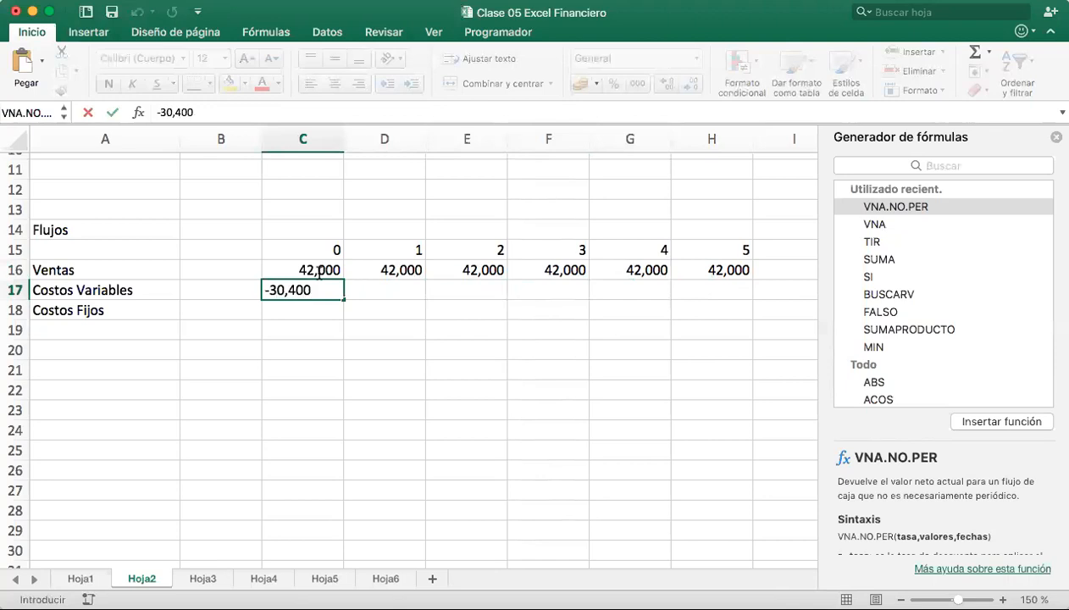
{"action": "key", "text": "Right"}
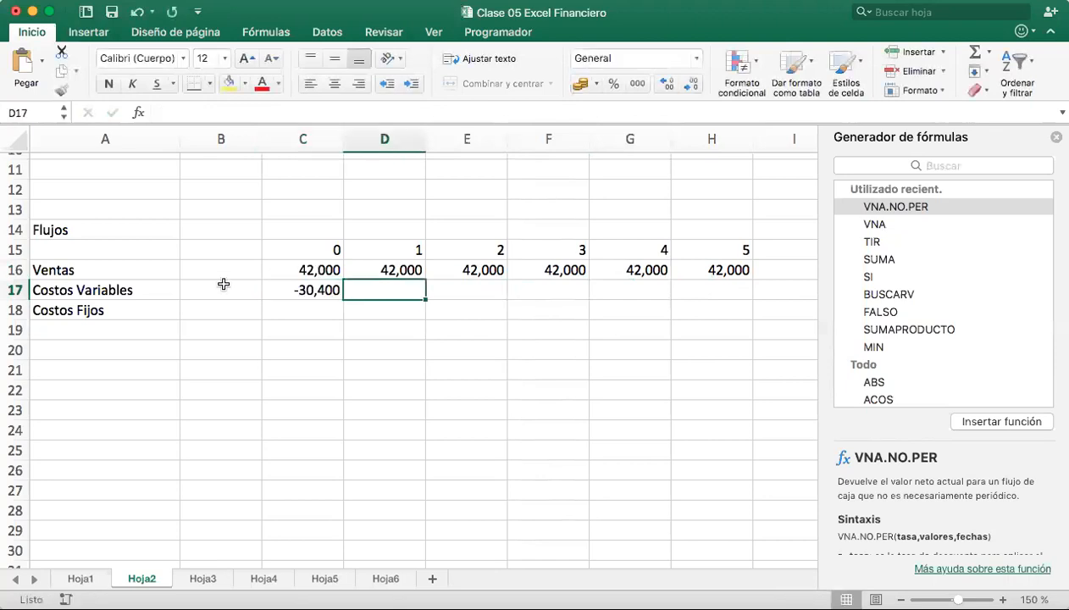
Copy the period 0 Costos Variables amount in C17 to periods 1 to 5, in D17 to H17
{"action": "left_click", "coordinate": [303, 290]}
{"action": "key", "text": "cmd+c"}
{"action": "left_click", "coordinate": [424, 292]}
{"action": "left_click_drag", "start_coordinate": [425, 292], "coordinate": [726, 286]}
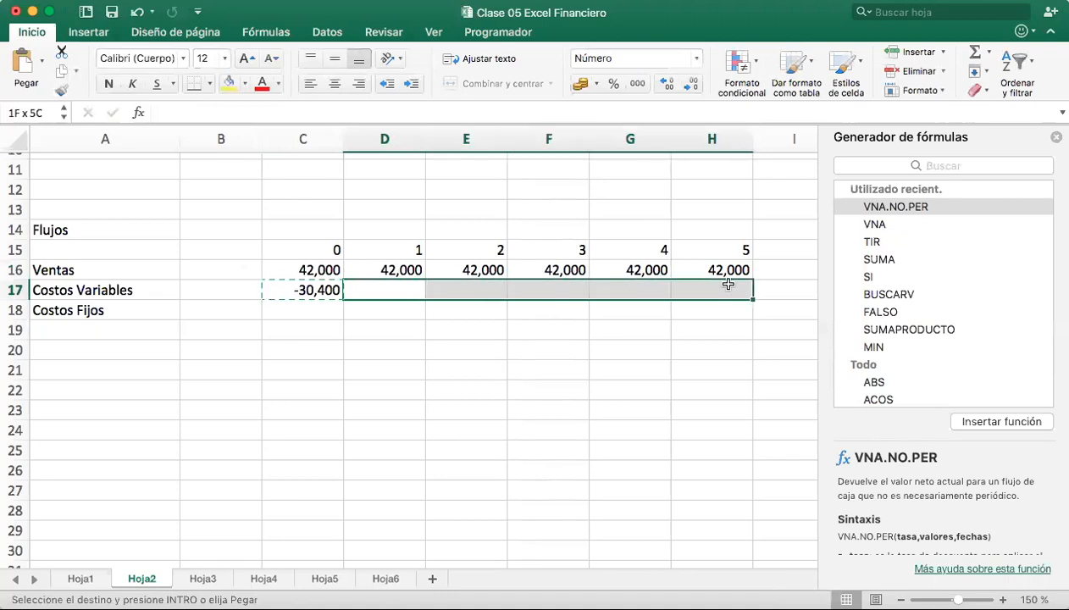
{"action": "key", "text": "super+v"}
{"action": "key", "text": "Escape"}
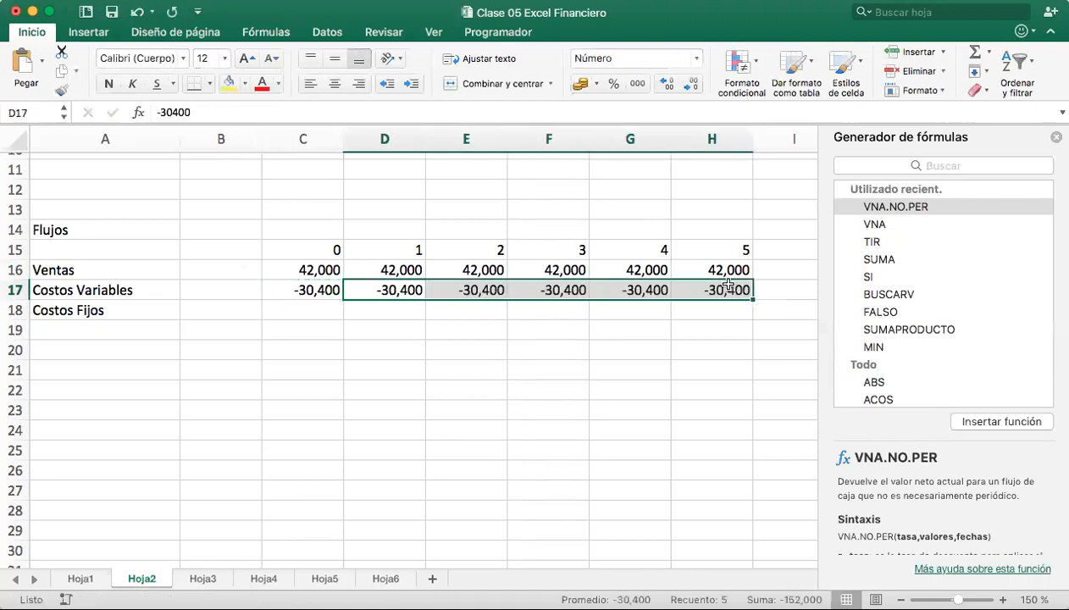
Enter -5400 as Costos Fijos for period 0 in C18 and copy it to D18 through H18
{"action": "left_click", "coordinate": [332, 311]}
{"action": "type", "text": "-5400"}
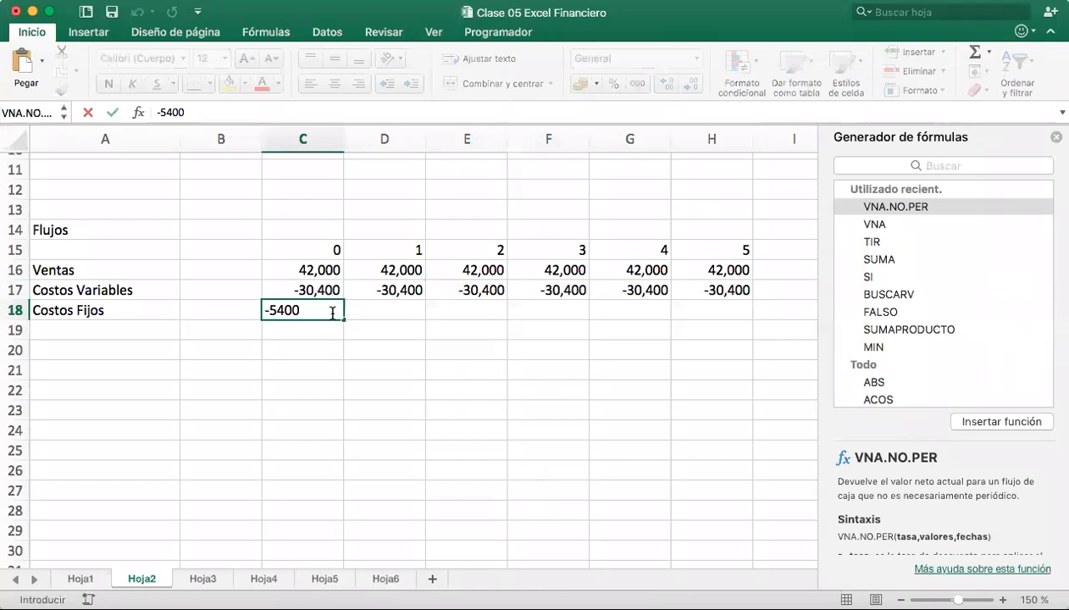
{"action": "key", "text": "Return"}
{"action": "key", "text": "super+c"}
{"action": "left_click_drag", "start_coordinate": [377, 308], "coordinate": [709, 299]}
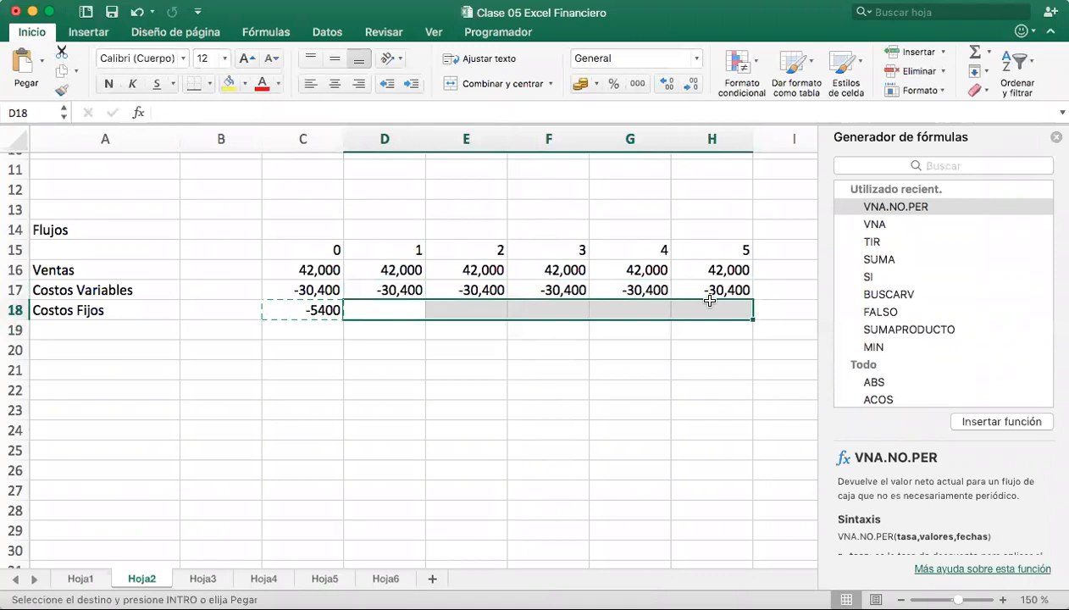
{"action": "key", "text": "super+v"}
{"action": "key", "text": "Escape"}
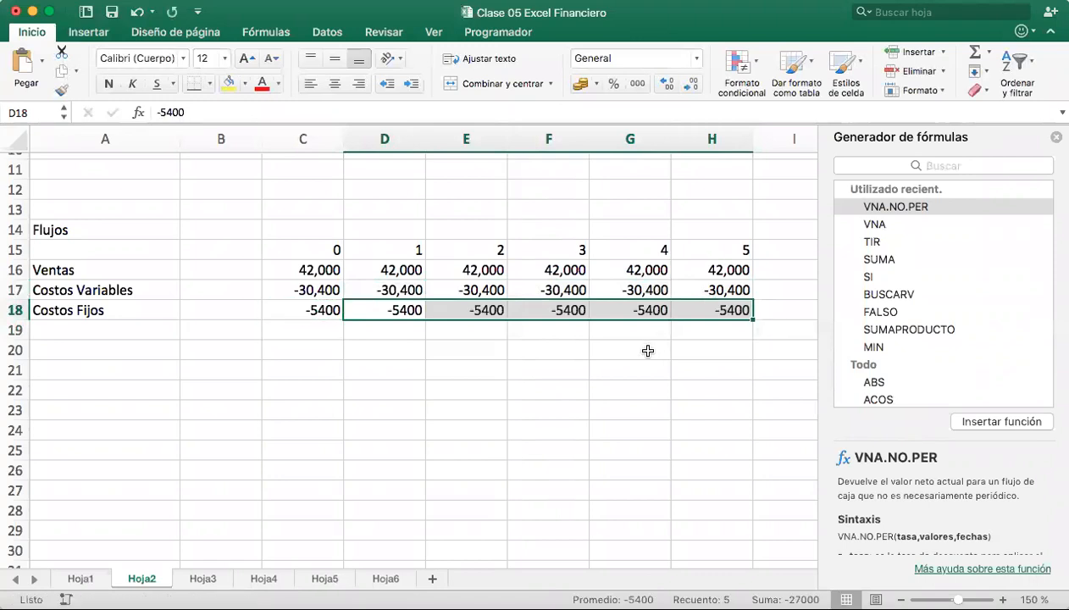
Add the row label Depreciación in A19, below Costos Fijos
{"action": "left_click", "coordinate": [400, 331]}
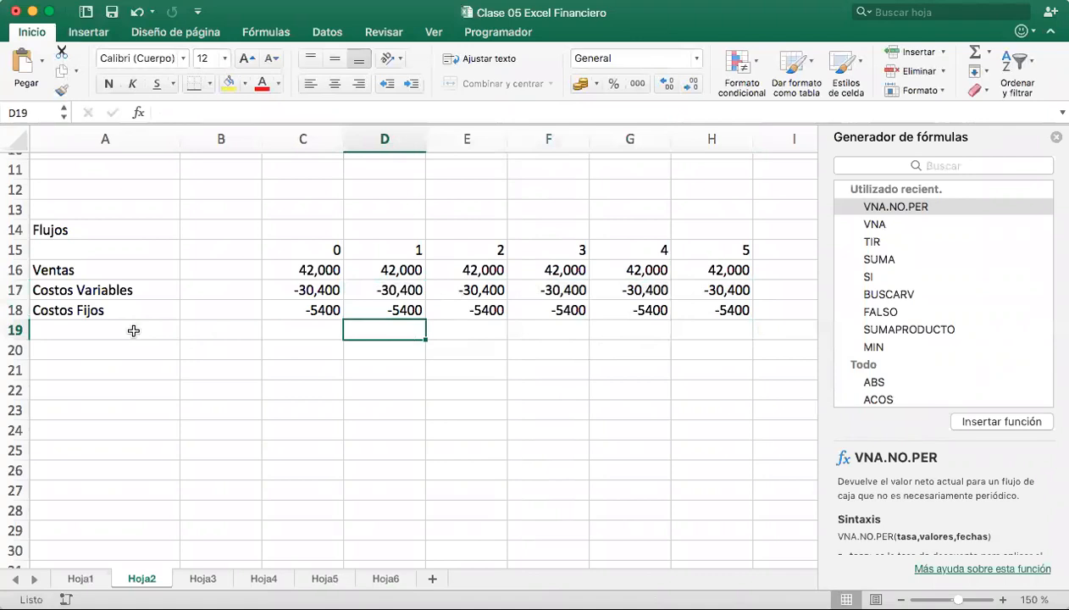
{"action": "left_click", "coordinate": [134, 330]}
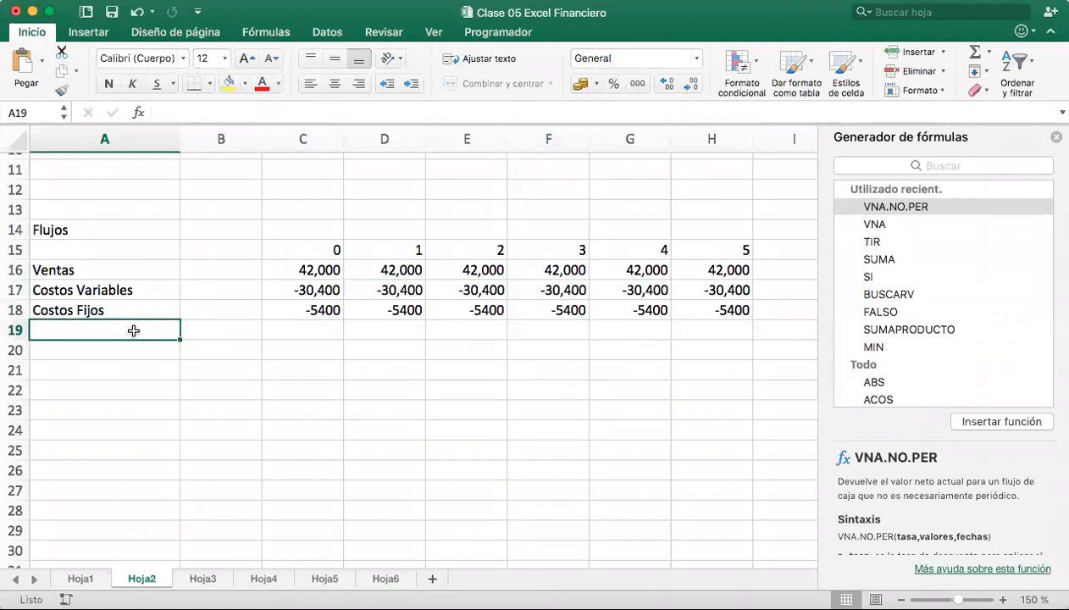
{"action": "type", "text": "Deprecia"}
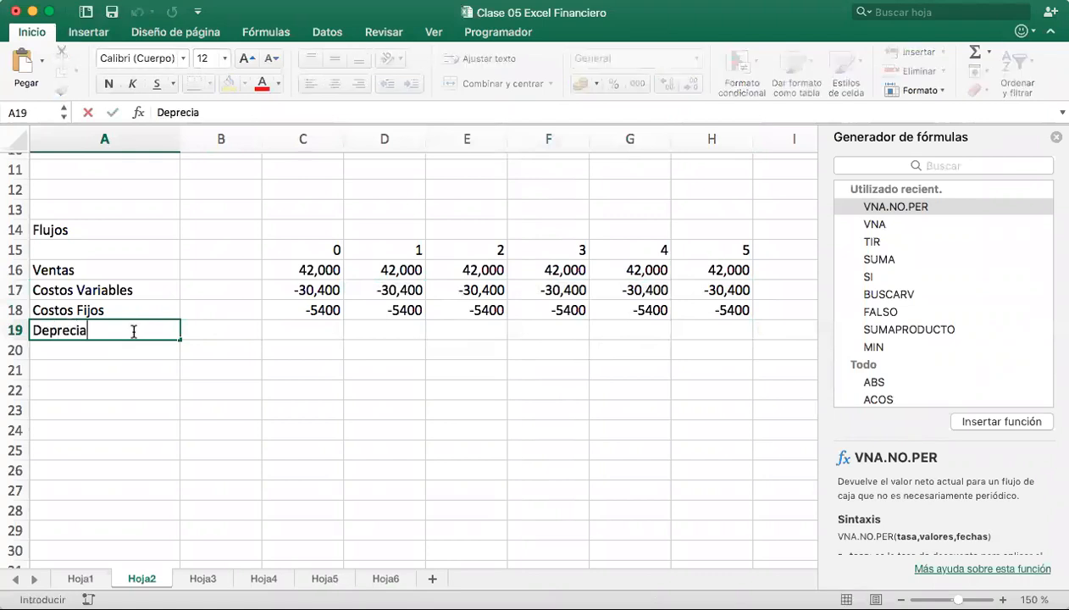
{"action": "type", "text": "ción"}
{"action": "key", "text": "Return"}
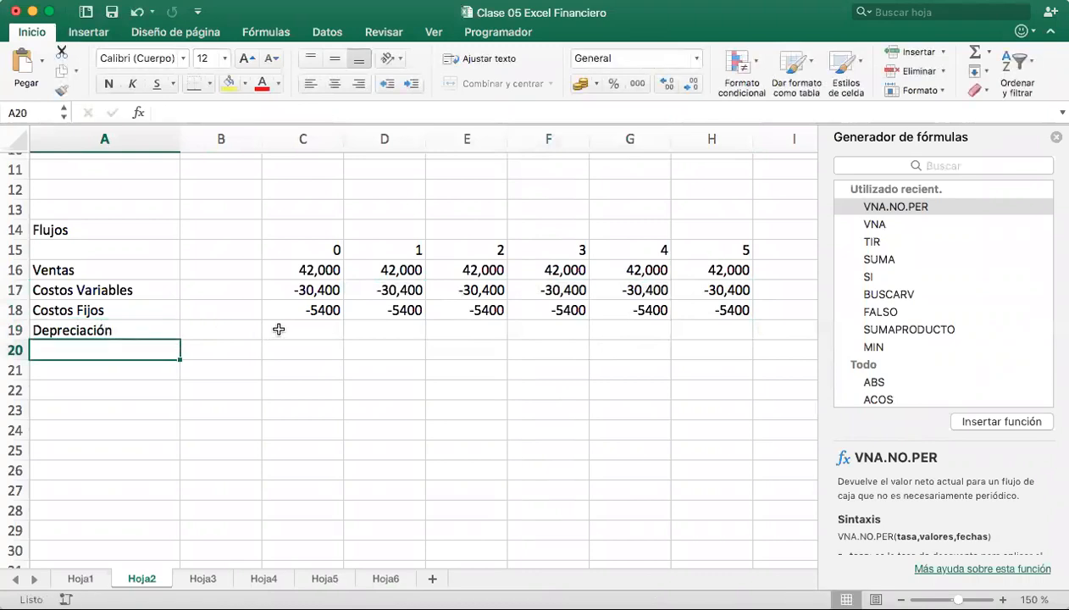
Fill the Depreciación row with -2500 for every period from 0 to 5, in C19 to H19
{"action": "left_click", "coordinate": [290, 328]}
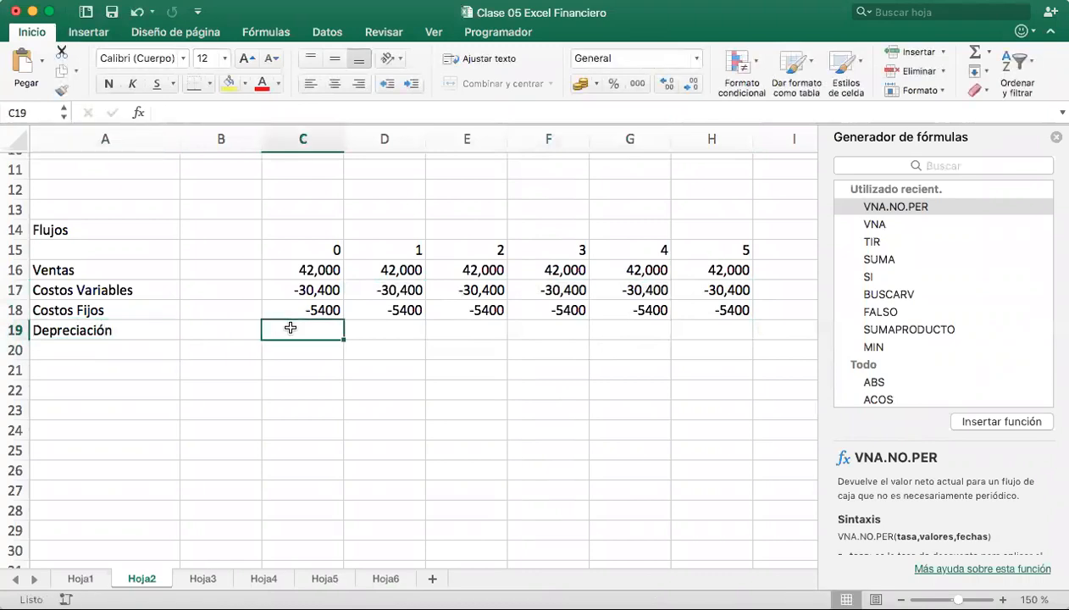
{"action": "type", "text": "-250"}
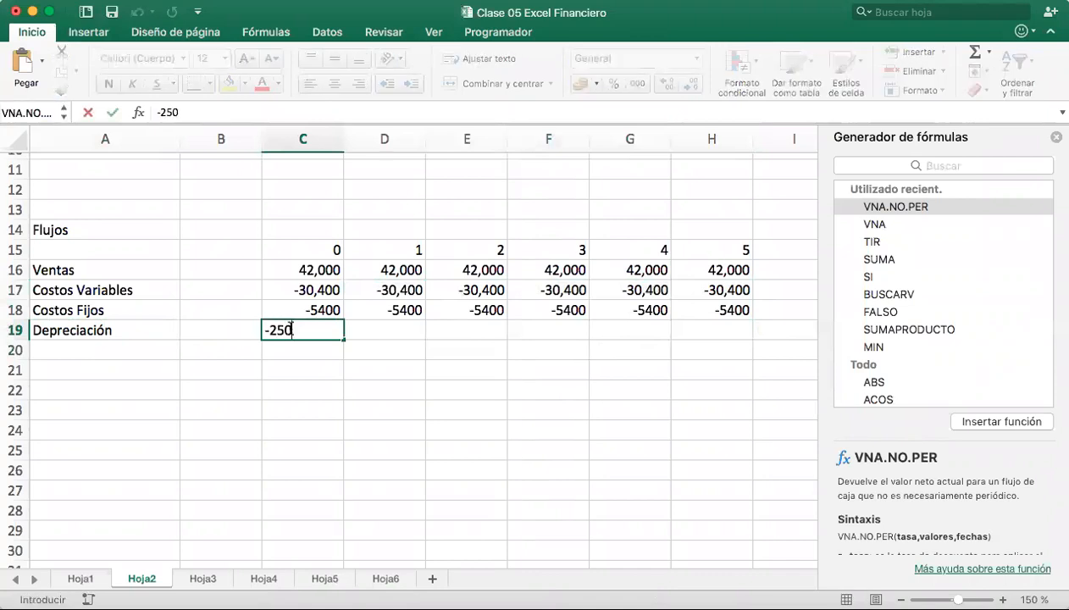
{"action": "type", "text": "0"}
{"action": "key", "text": "Right"}
{"action": "key", "text": "Right"}
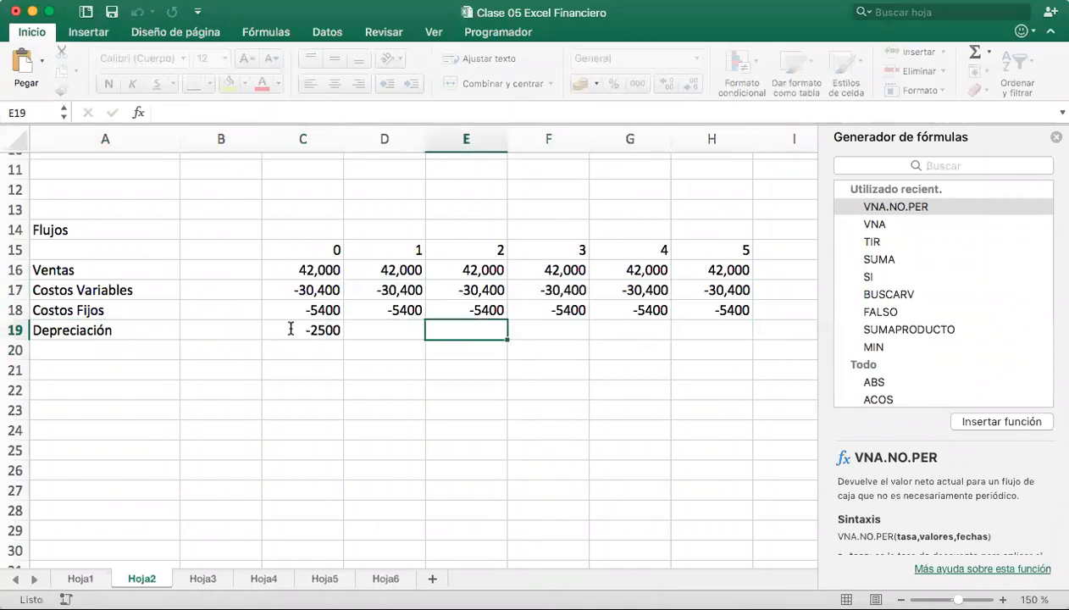
{"action": "key", "text": "Left"}
{"action": "type", "text": "-2500"}
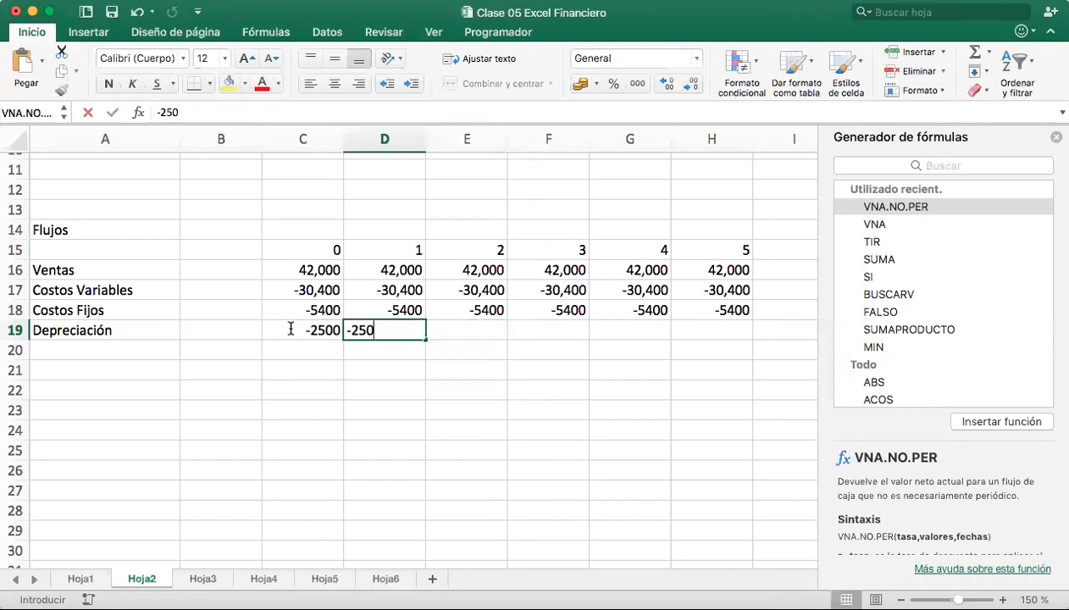
{"action": "key", "text": "Right"}
{"action": "type", "text": "-2500"}
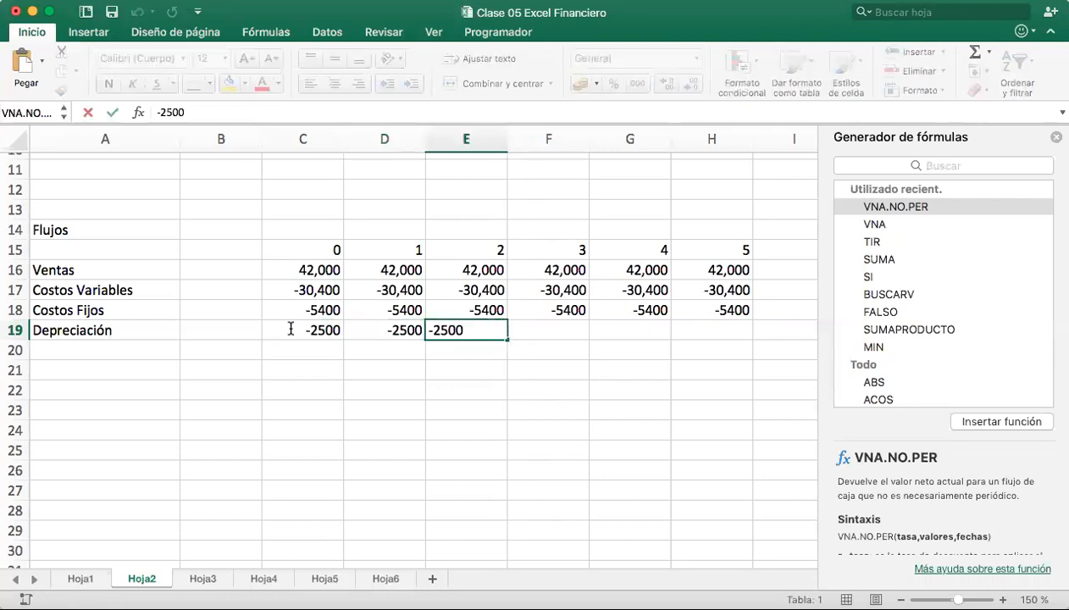
{"action": "key", "text": "Right"}
{"action": "type", "text": "-2500"}
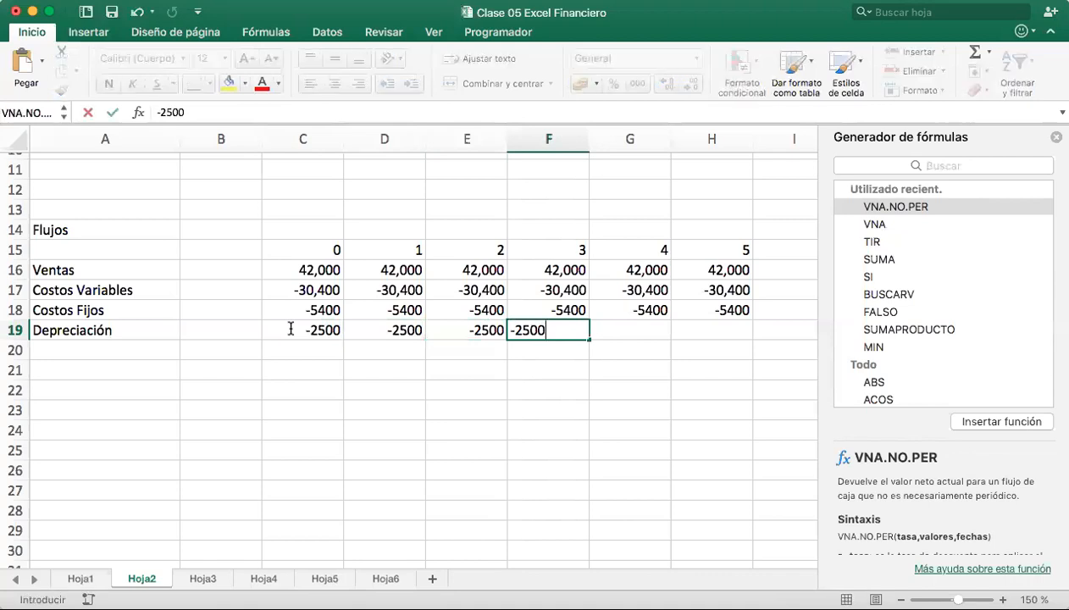
{"action": "key", "text": "Right"}
{"action": "type", "text": "-2500"}
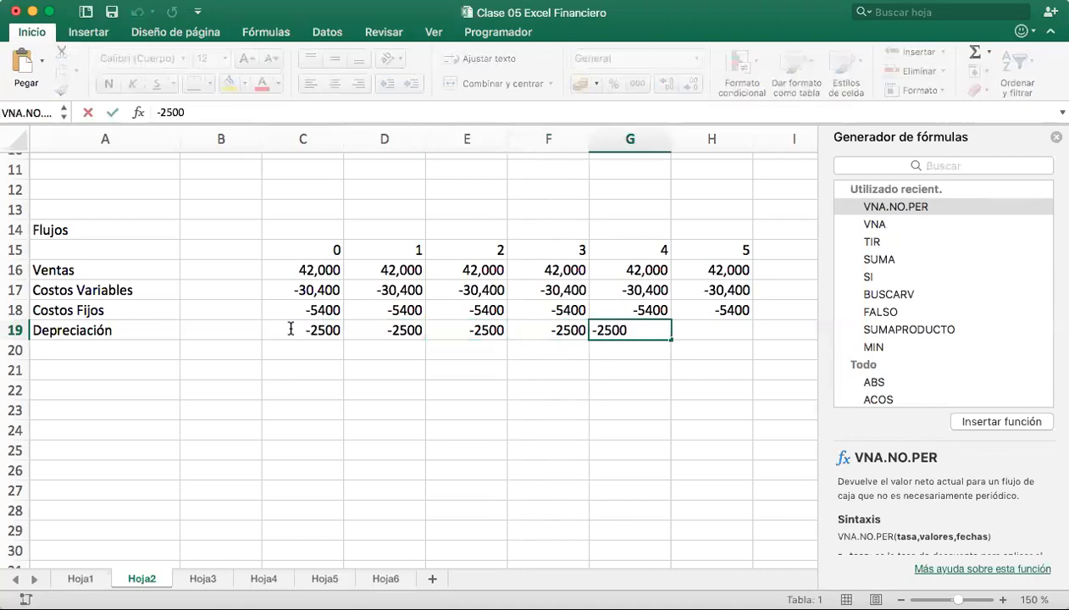
{"action": "key", "text": "Right"}
{"action": "type", "text": "-250"}
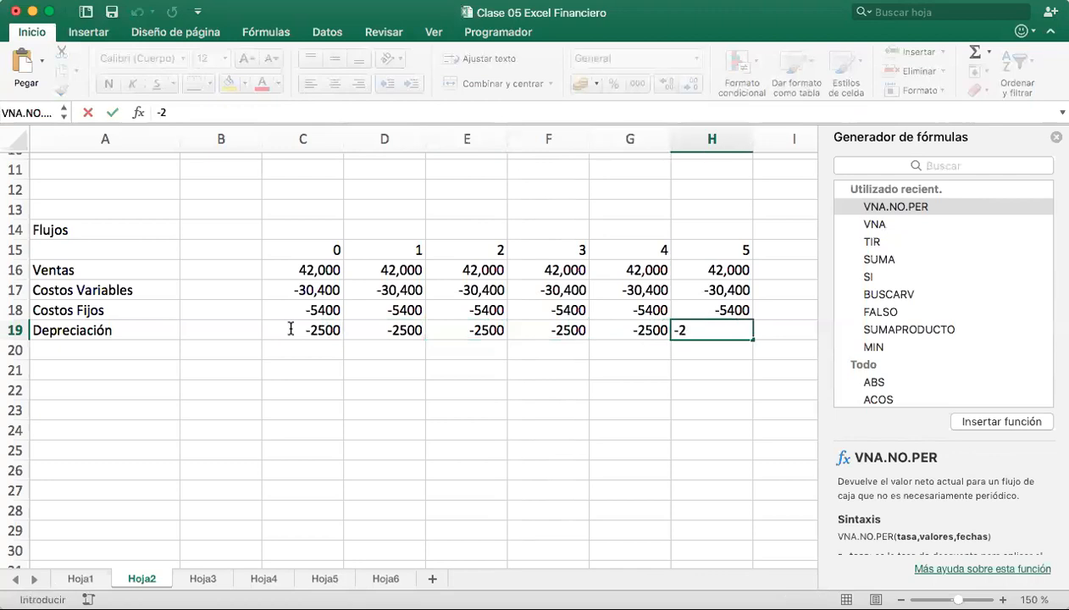
{"action": "key", "text": "Return"}
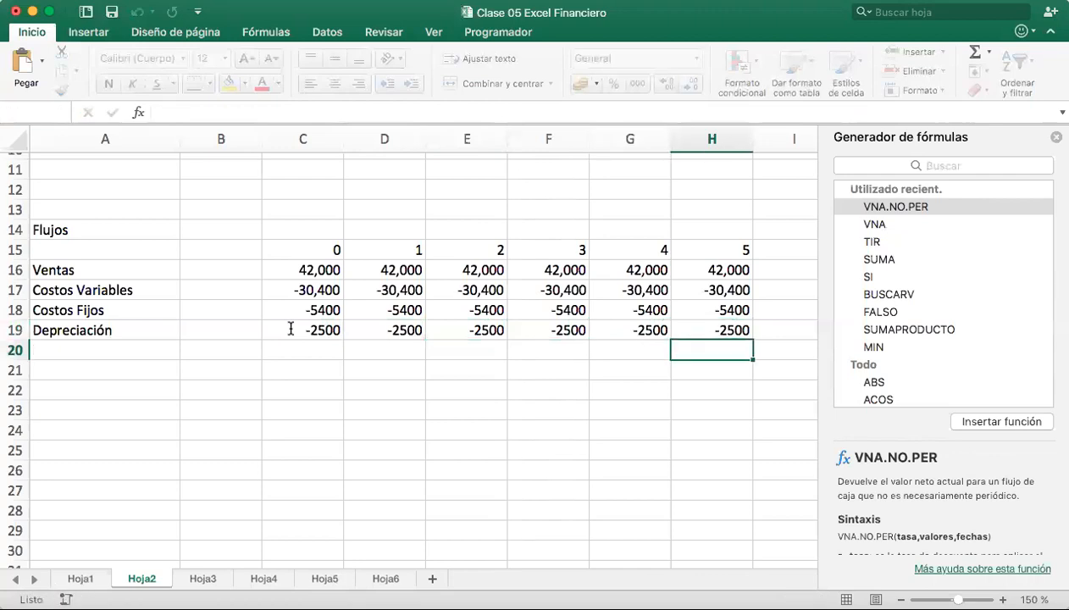
Clear the period 0 amounts of Ventas, Costos Variables, Costos Fijos and Depreciación in C16:C19
{"action": "scroll", "coordinate": [437, 317], "scroll_direction": "up", "scroll_amount": 1}
{"action": "scroll", "coordinate": [437, 318], "scroll_direction": "up", "scroll_amount": 5}
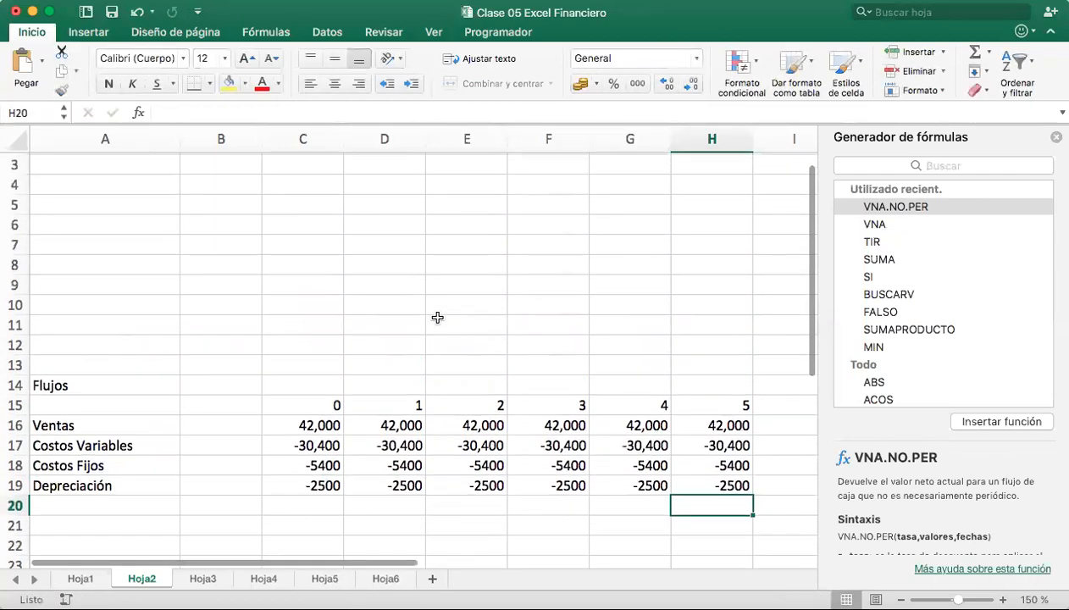
{"action": "scroll", "coordinate": [436, 317], "scroll_direction": "down", "scroll_amount": 1}
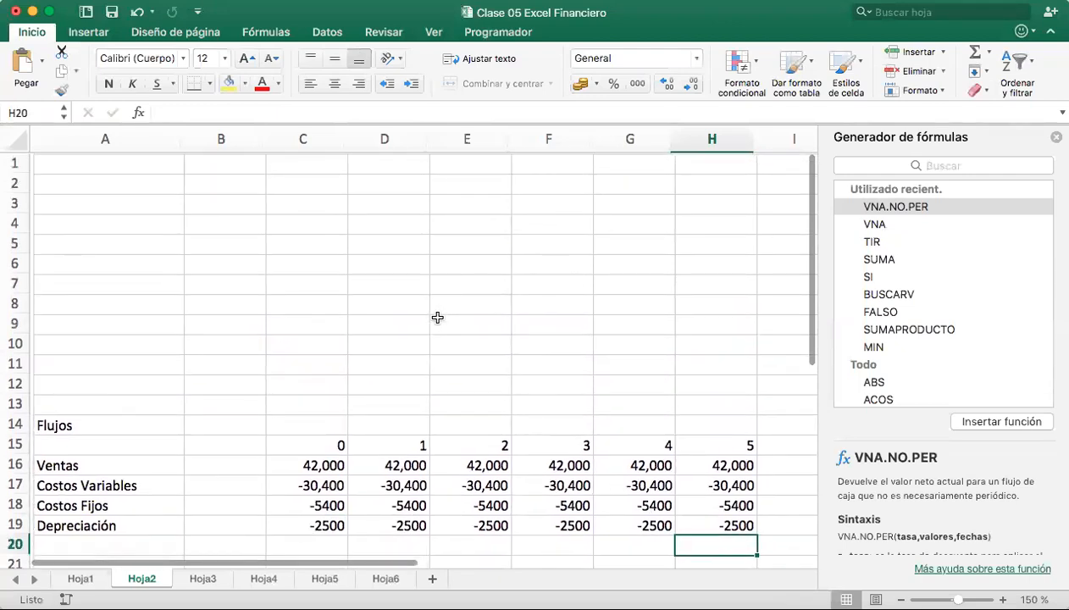
{"action": "scroll", "coordinate": [437, 317], "scroll_direction": "down", "scroll_amount": 2}
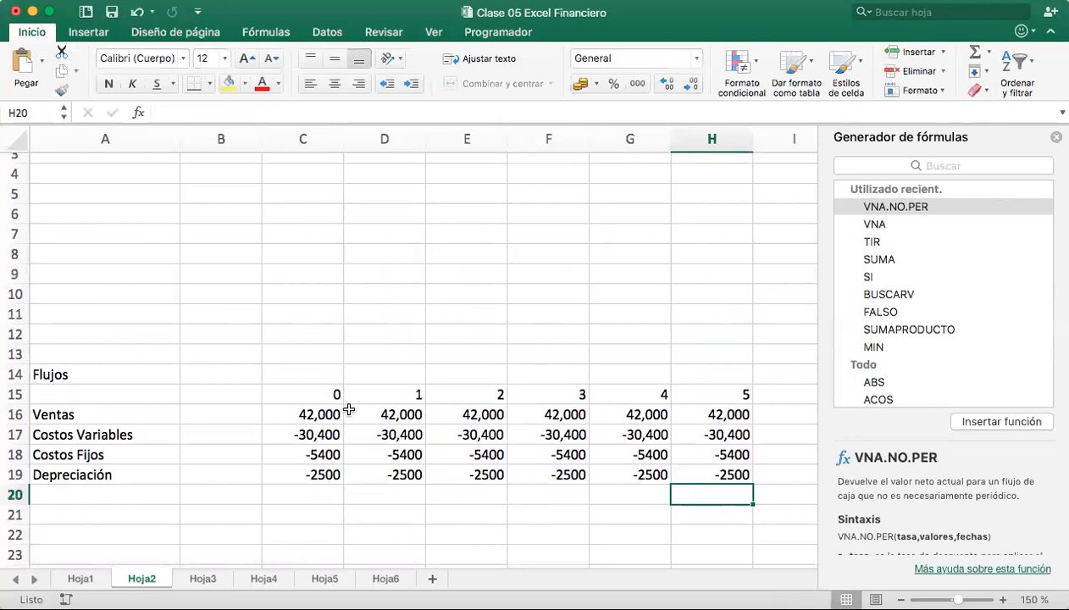
{"action": "scroll", "coordinate": [402, 415], "scroll_direction": "down", "scroll_amount": 5}
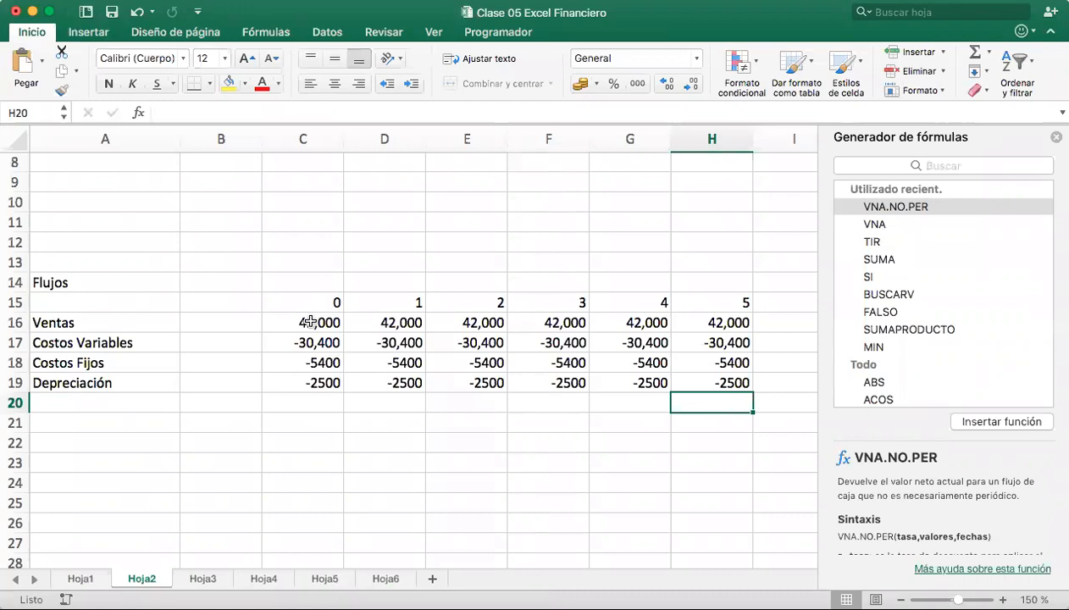
{"action": "left_click", "coordinate": [290, 342]}
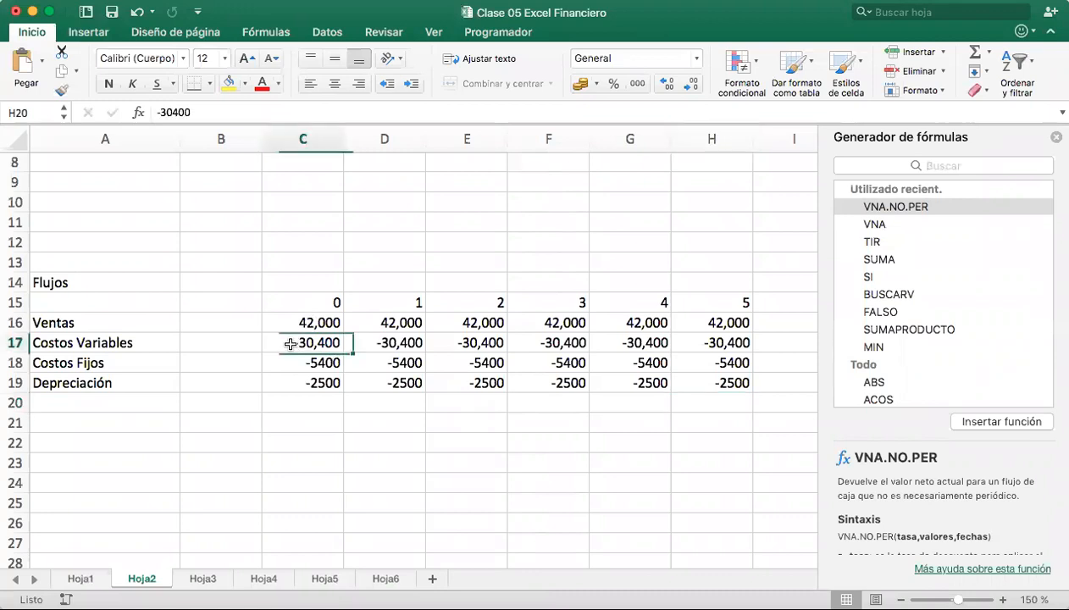
{"action": "left_click", "coordinate": [287, 362]}
{"action": "left_click", "coordinate": [301, 386]}
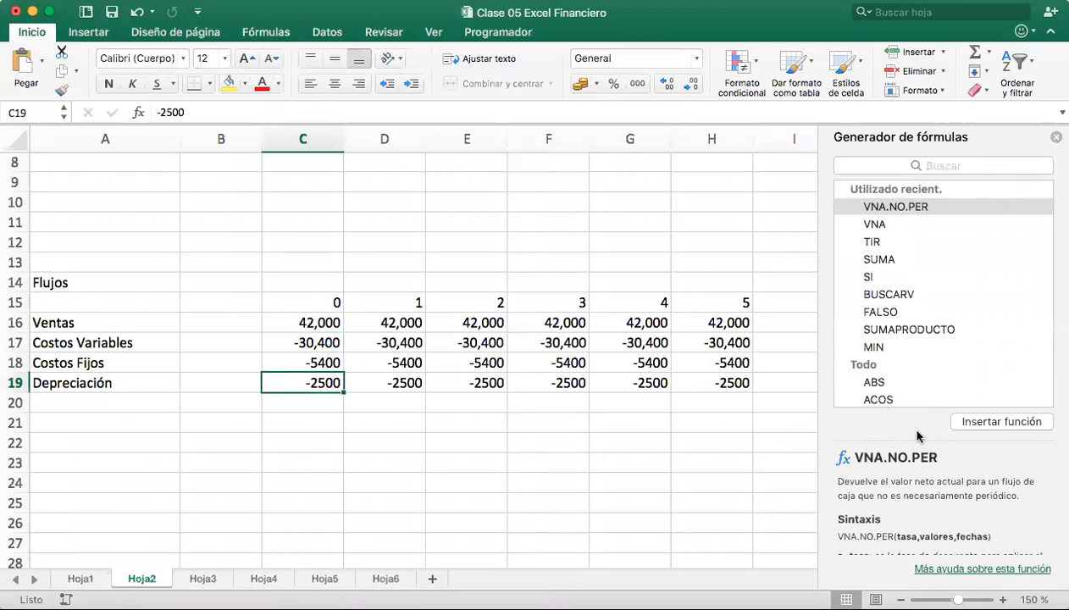
{"action": "left_click_drag", "start_coordinate": [320, 323], "coordinate": [329, 389]}
{"action": "key", "text": "Delete"}
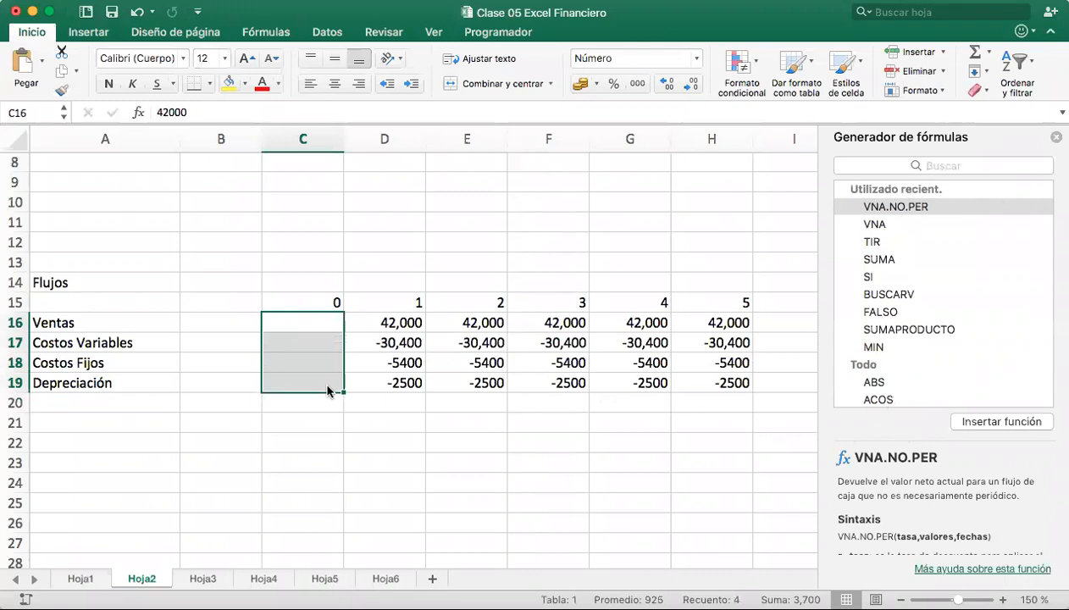
{"action": "left_click_drag", "start_coordinate": [380, 322], "coordinate": [395, 382]}
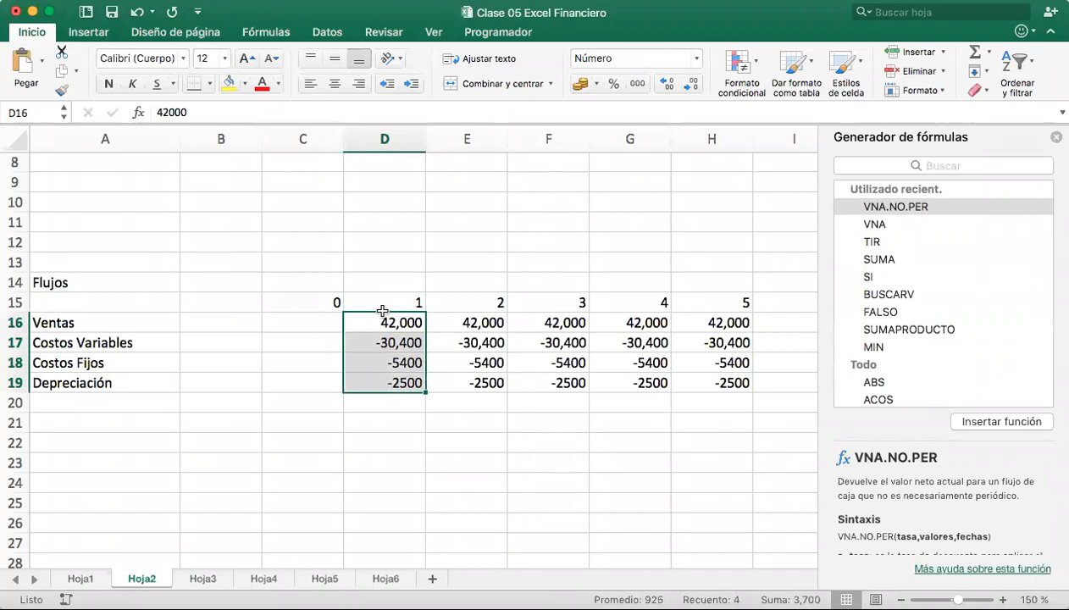
{"action": "left_click", "coordinate": [403, 382]}
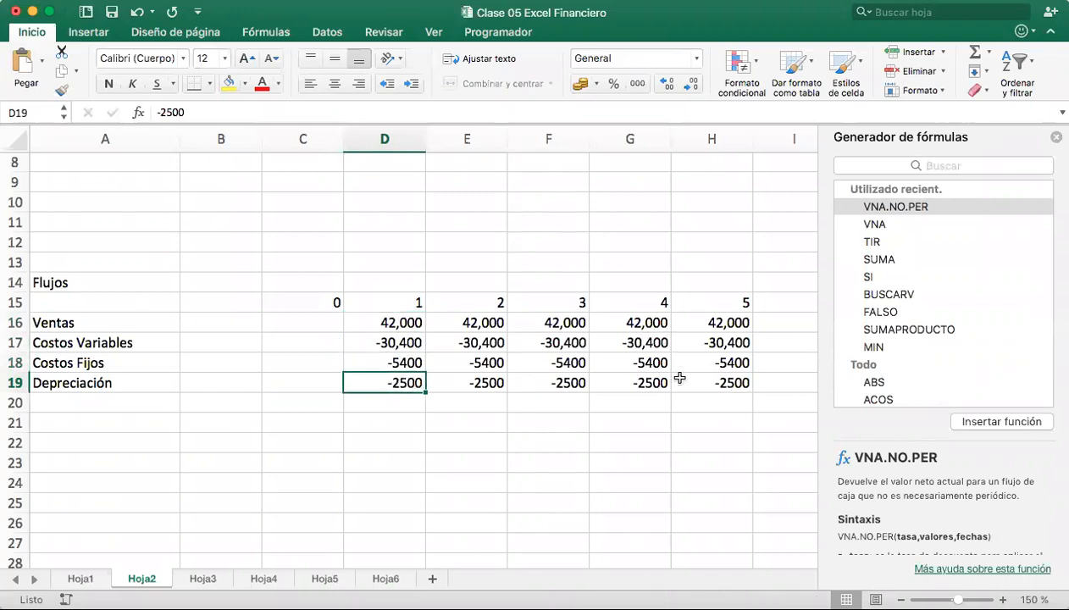
{"action": "left_click_drag", "start_coordinate": [397, 385], "coordinate": [684, 381]}
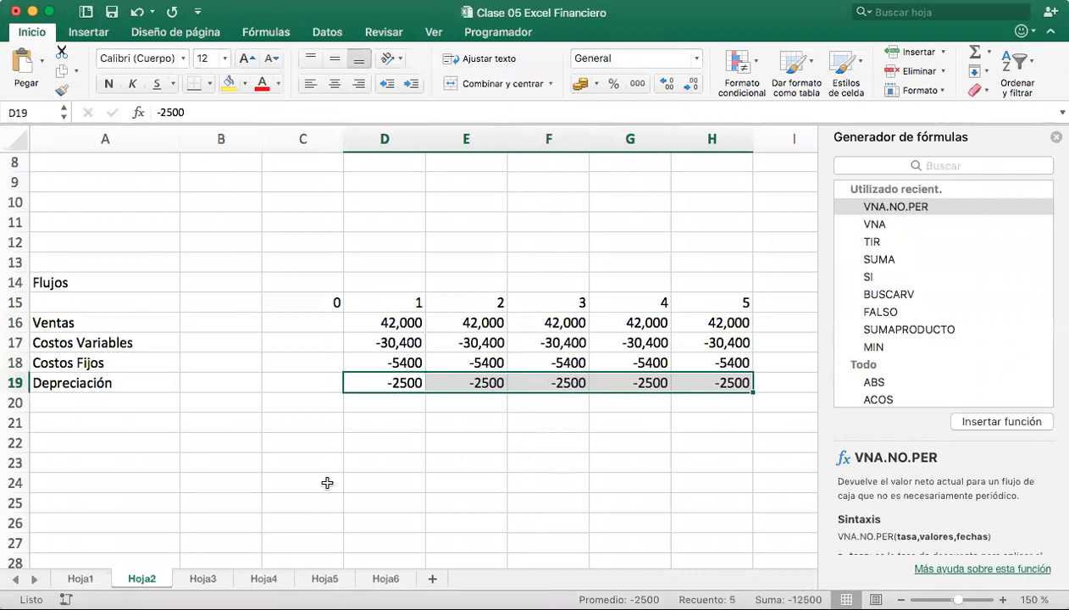
List the period numbers 1 to 5 down column A, in A39 to A43, in the empty area below the cash flow table
{"action": "scroll", "coordinate": [326, 483], "scroll_direction": "down", "scroll_amount": 1}
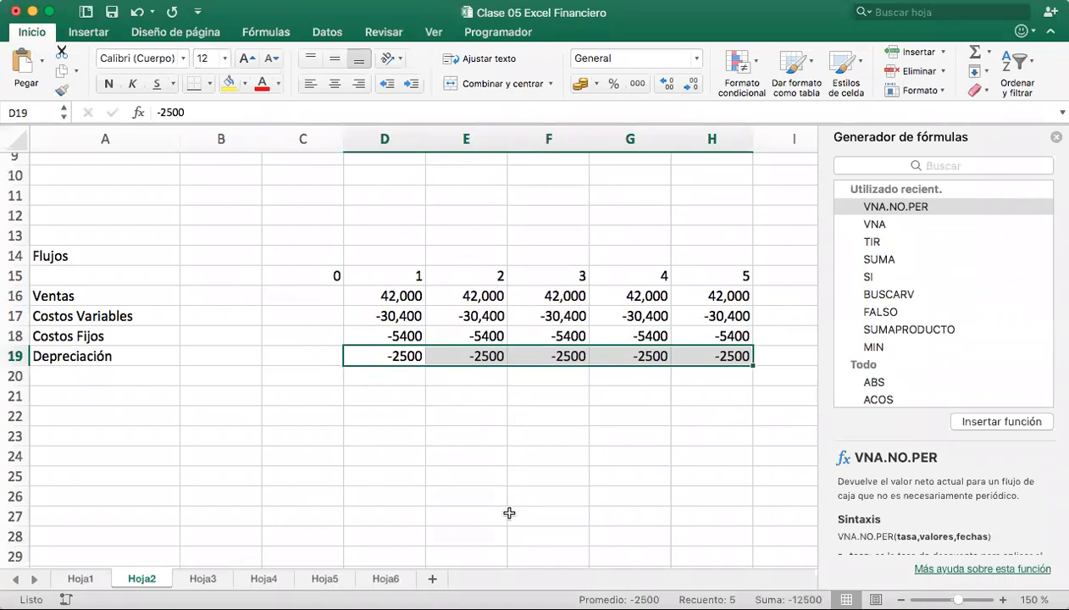
{"action": "scroll", "coordinate": [508, 512], "scroll_direction": "down", "scroll_amount": 10}
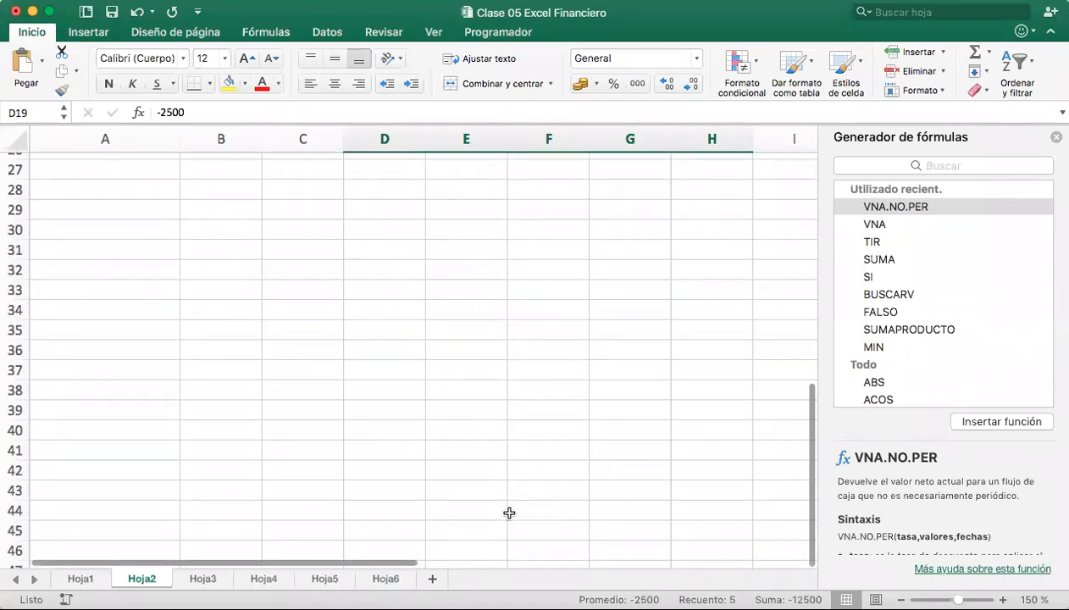
{"action": "left_click", "coordinate": [128, 414]}
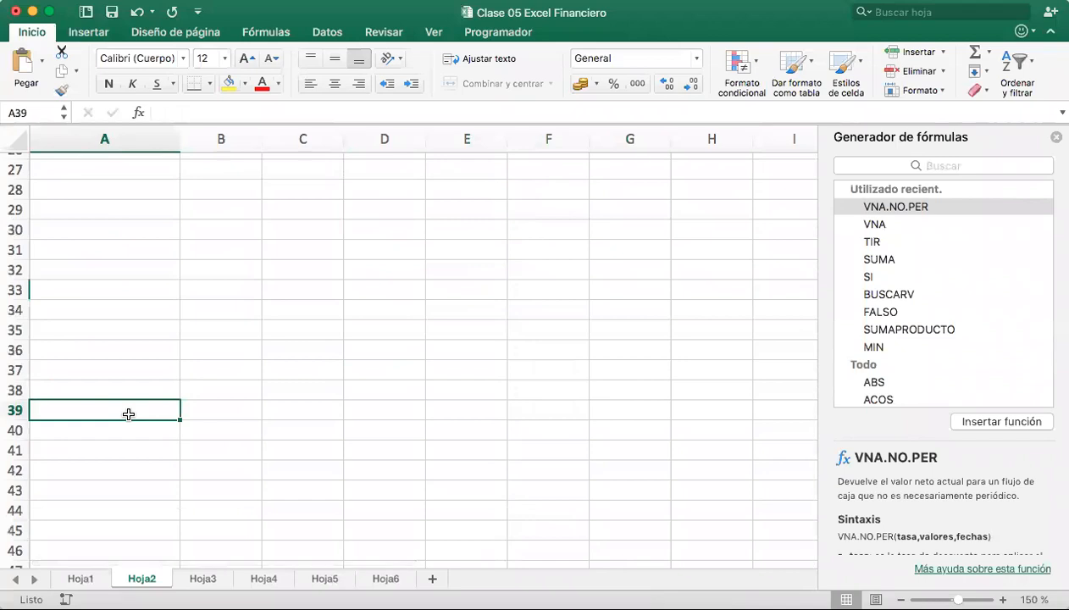
{"action": "type", "text": "1"}
{"action": "key", "text": "Return"}
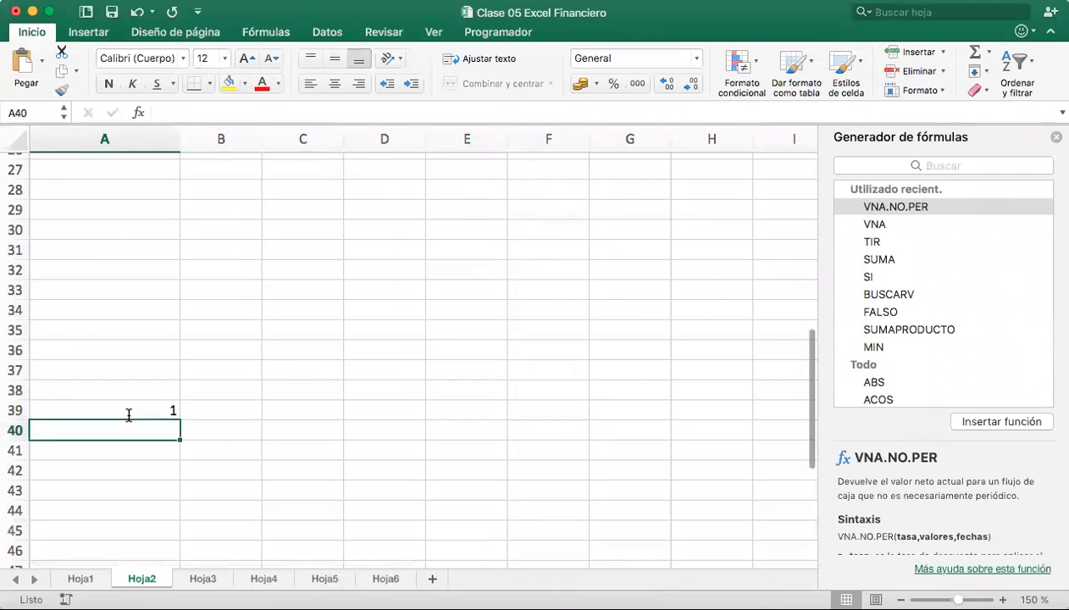
{"action": "type", "text": "2"}
{"action": "key", "text": "Return"}
{"action": "type", "text": "3"}
{"action": "key", "text": "Return"}
{"action": "type", "text": "4"}
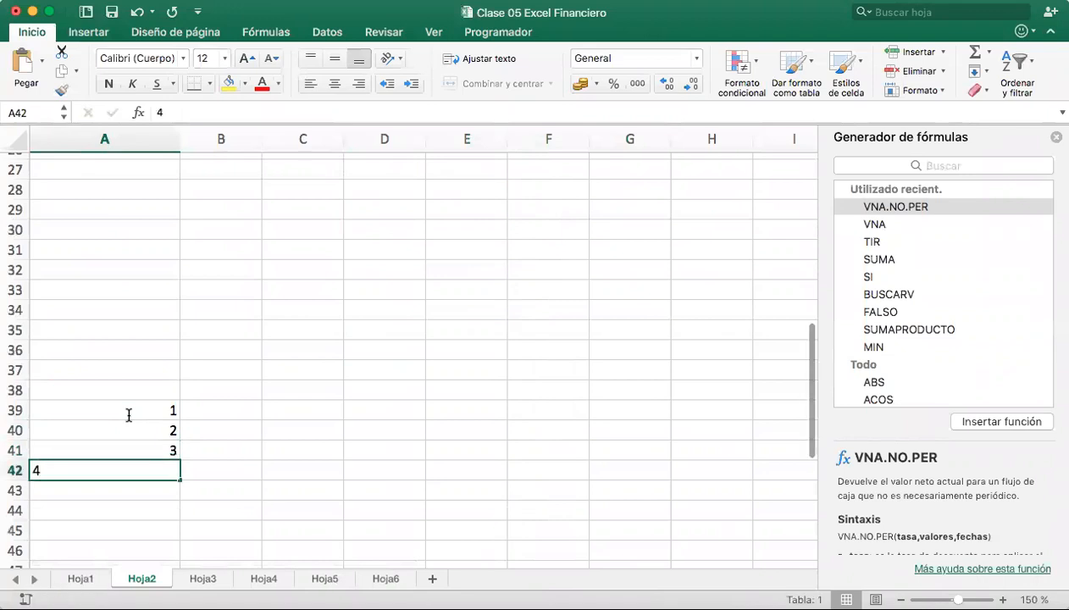
{"action": "key", "text": "Return"}
{"action": "type", "text": "5"}
{"action": "key", "text": "Return"}
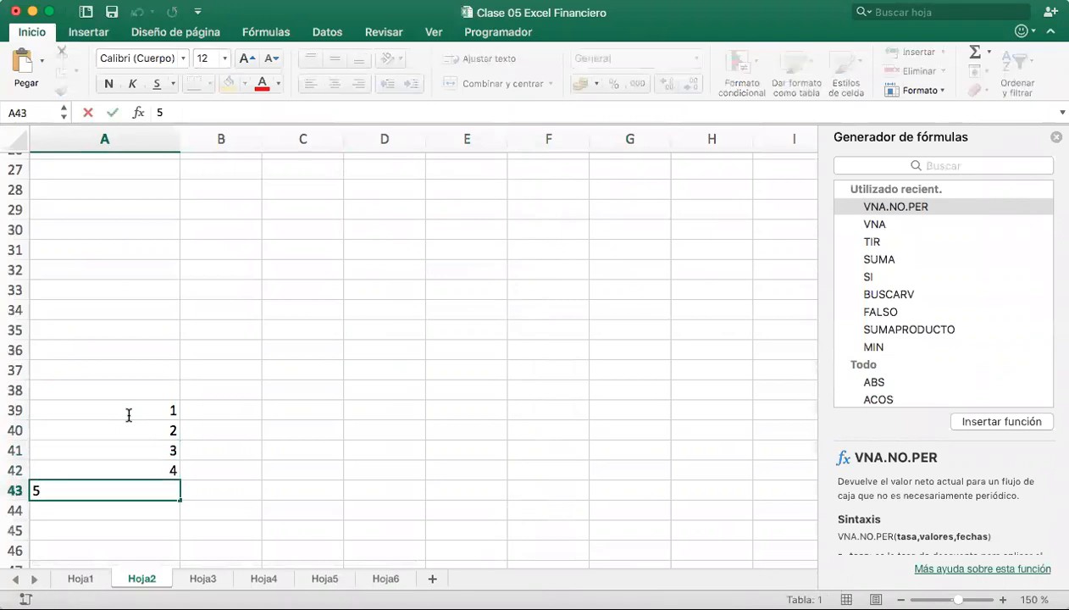
Enter 12,500 in B37, above the list of periods
{"action": "key", "text": "Right"}
{"action": "key", "text": "Up"}
{"action": "key", "text": "Up"}
{"action": "key", "text": "Up"}
{"action": "key", "text": "Up"}
{"action": "key", "text": "Up"}
{"action": "key", "text": "Up"}
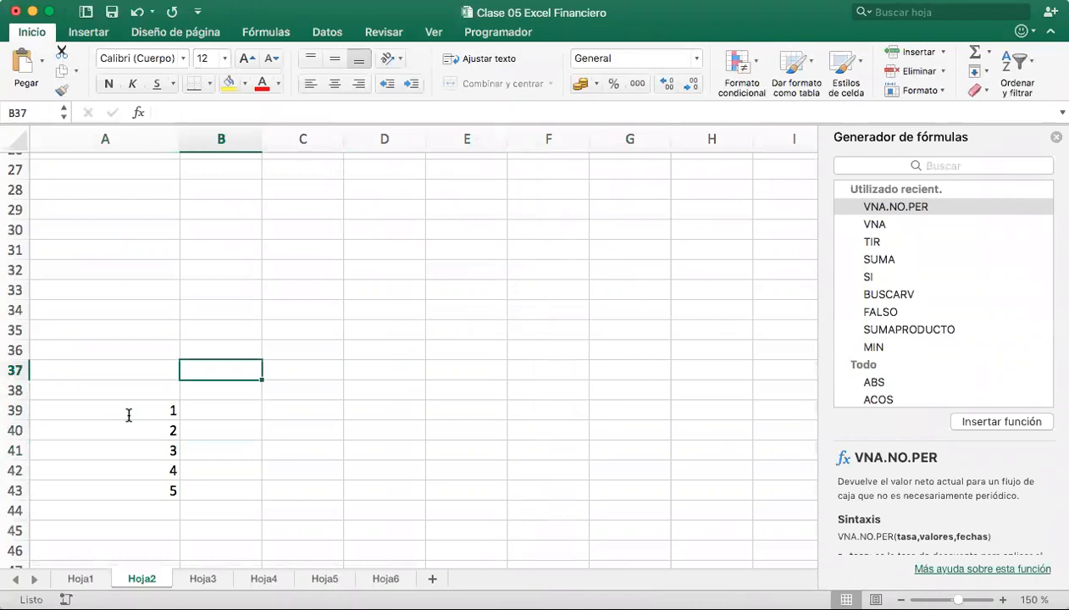
{"action": "type", "text": "12,5"}
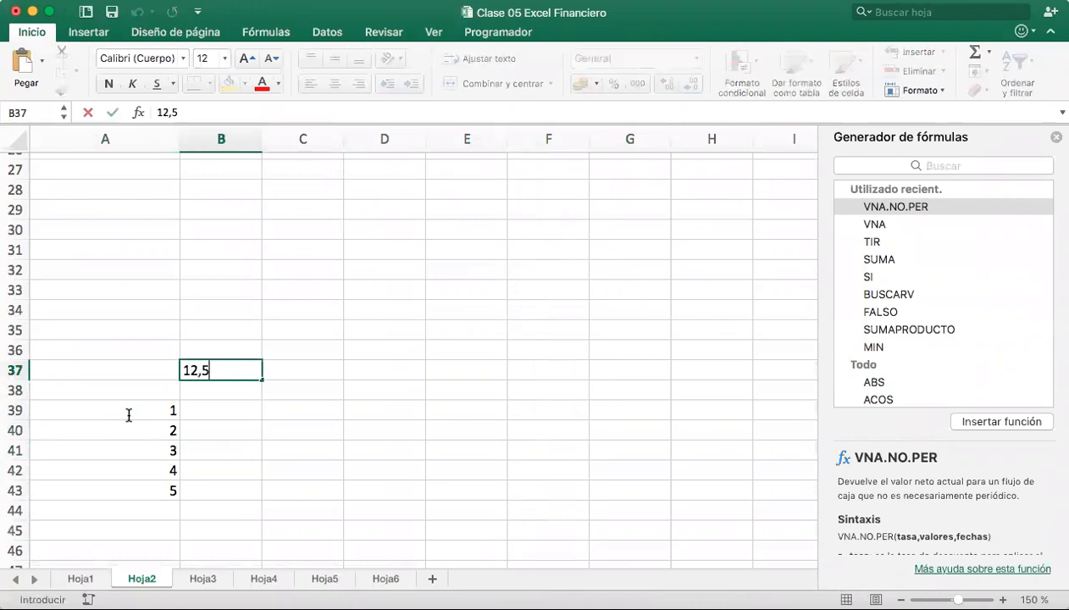
{"action": "key", "text": "Return"}
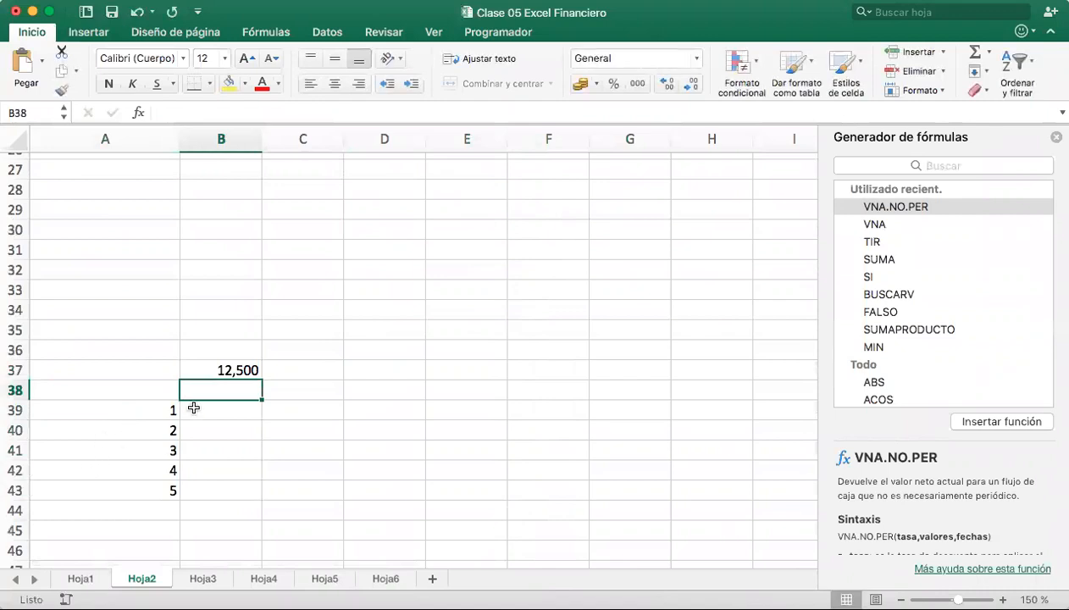
{"action": "left_click", "coordinate": [193, 411]}
{"action": "left_click", "coordinate": [162, 383]}
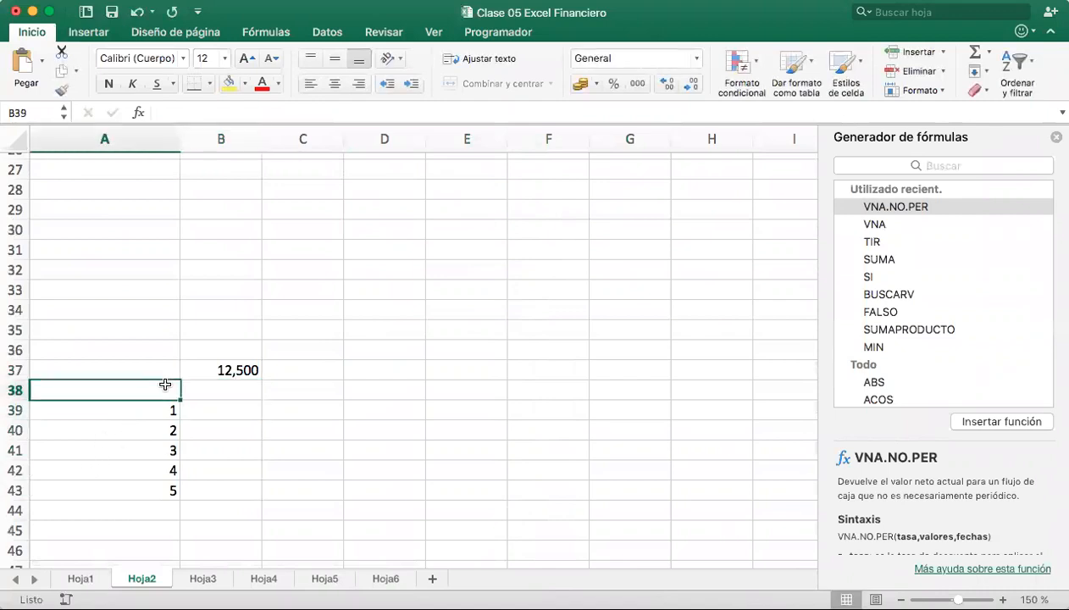
{"action": "type", "text": "Deprec"}
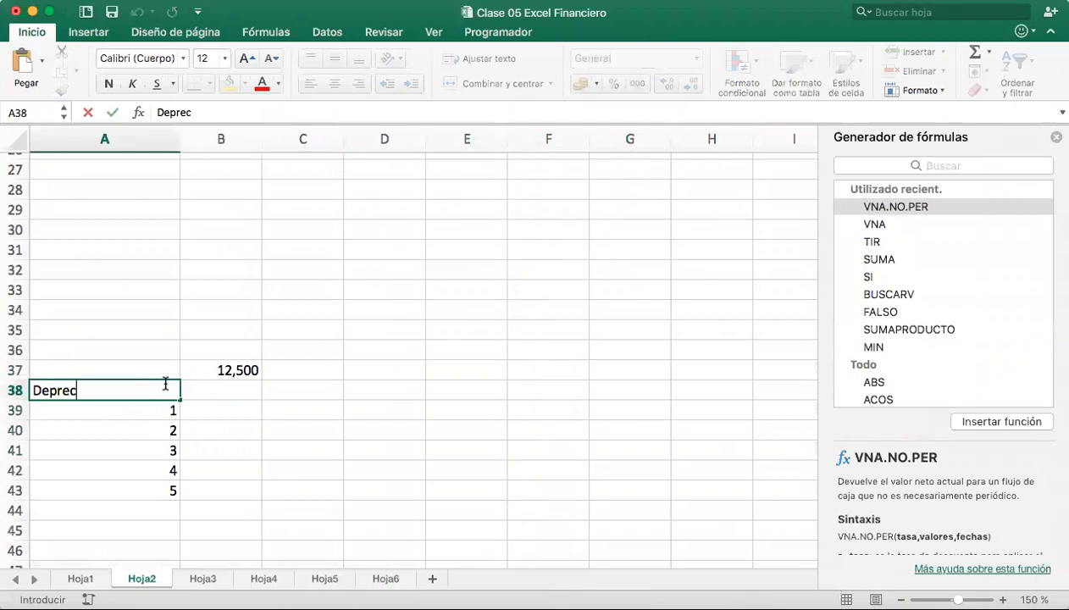
{"action": "type", "text": "iación"}
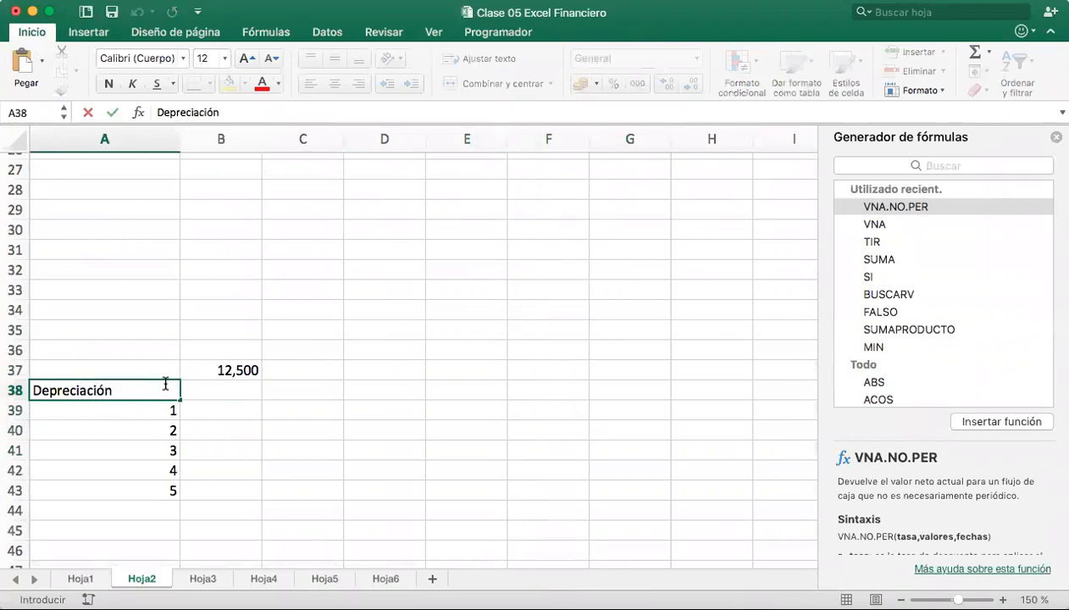
{"action": "key", "text": "Tab"}
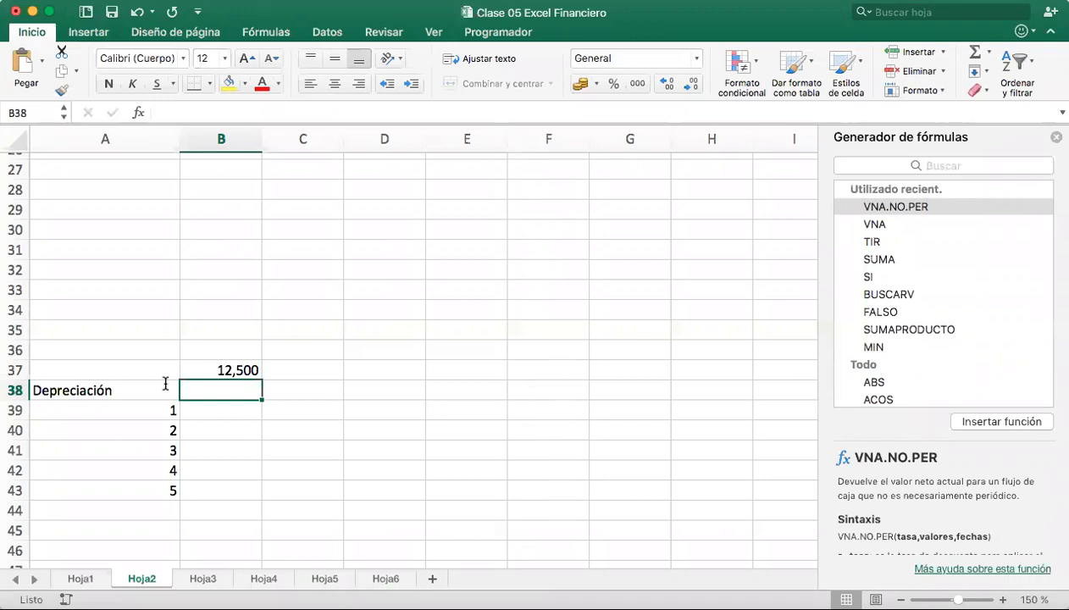
{"action": "left_click", "coordinate": [149, 384]}
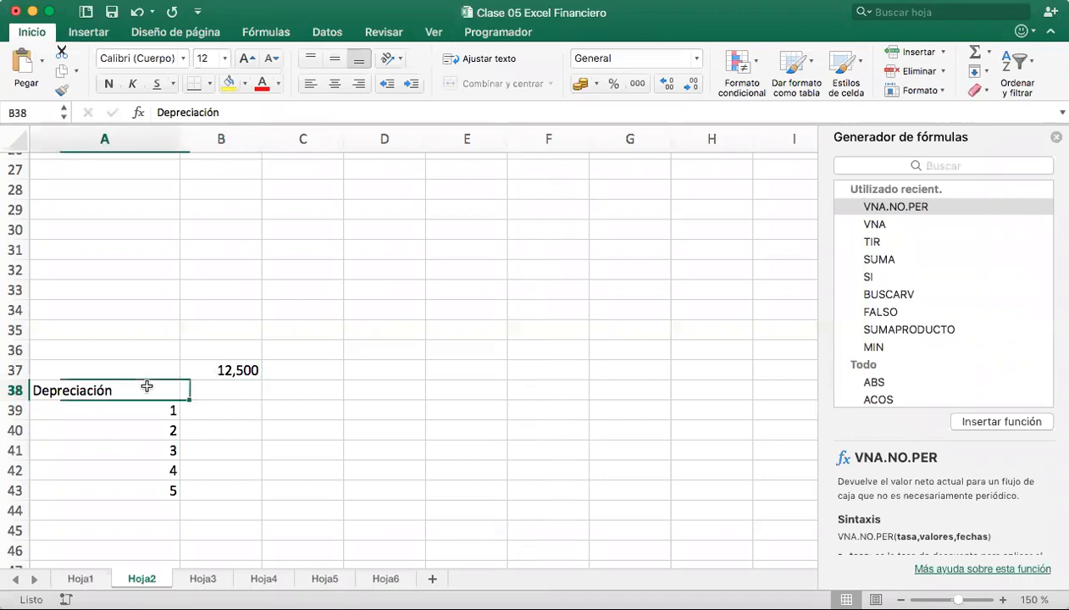
{"action": "key", "text": "BackSpace"}
Enter the title "Depreciación Lineal" in A35, above the 12,500 amount
{"action": "left_click", "coordinate": [146, 329]}
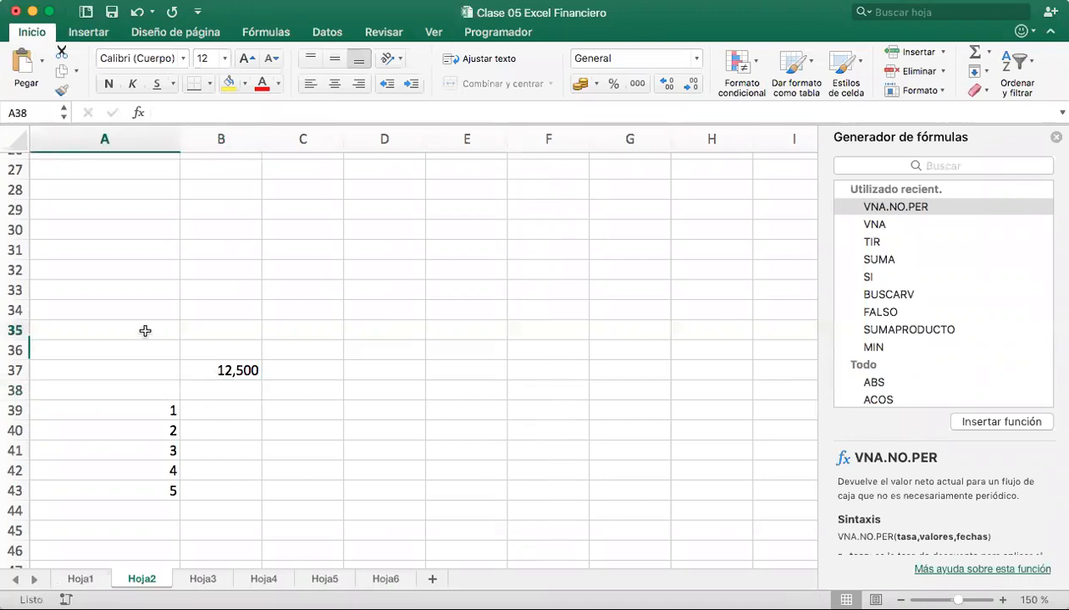
{"action": "type", "text": "Depreciac"}
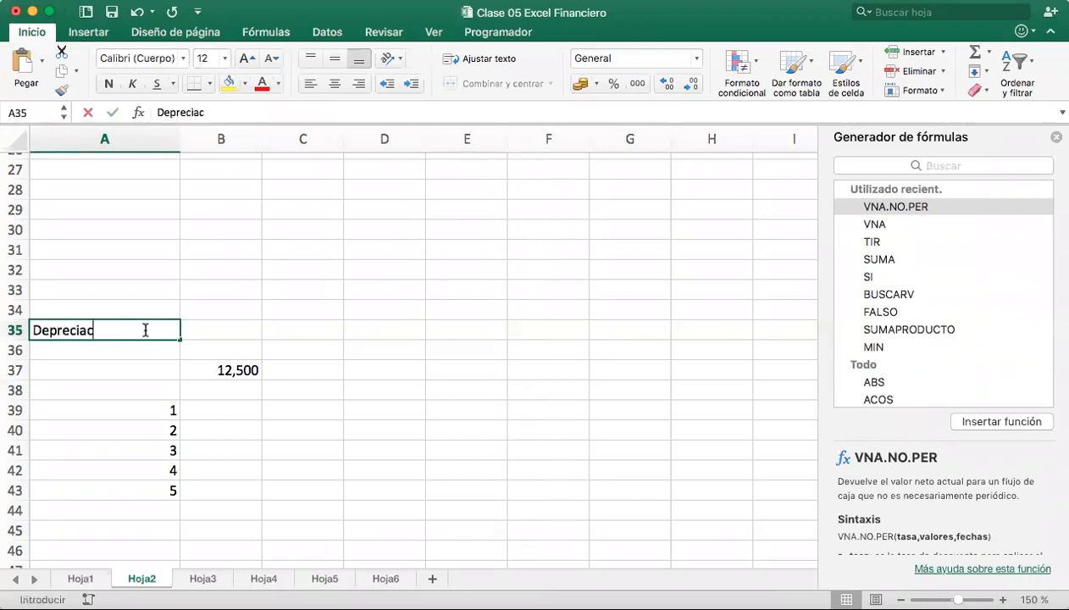
{"action": "type", "text": "ión Linea"}
{"action": "key", "text": "Tab"}
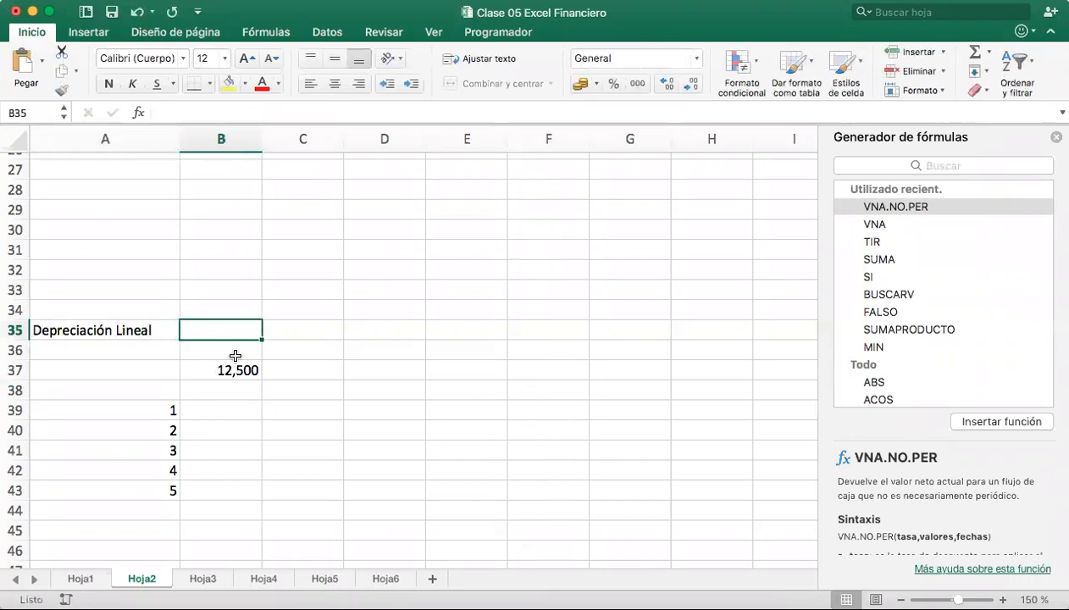
Add the label "Nro de años" in A36 with the value 5 in B36
{"action": "left_click", "coordinate": [114, 352]}
{"action": "type", "text": "Nro de años"}
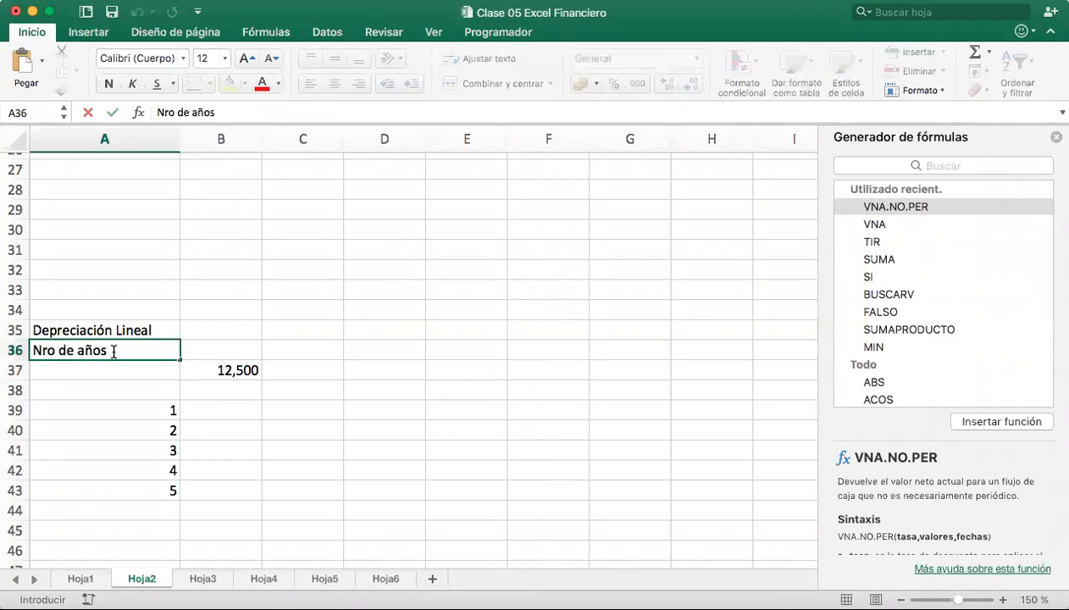
{"action": "left_click", "coordinate": [211, 344]}
{"action": "type", "text": "5"}
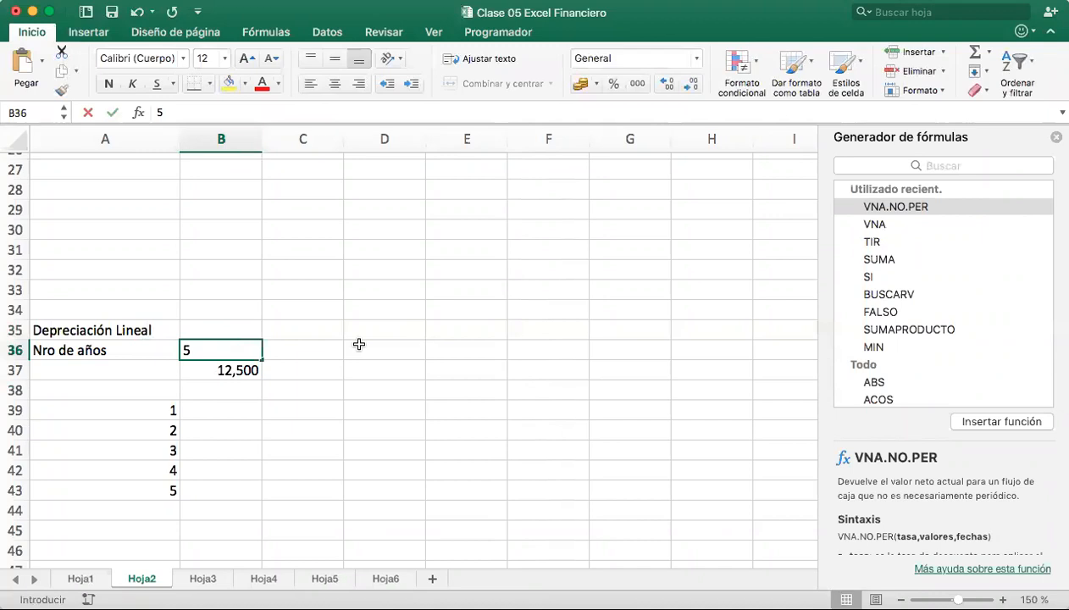
{"action": "left_click", "coordinate": [215, 370]}
{"action": "double_click", "coordinate": [205, 363]}
{"action": "key", "text": "Escape"}
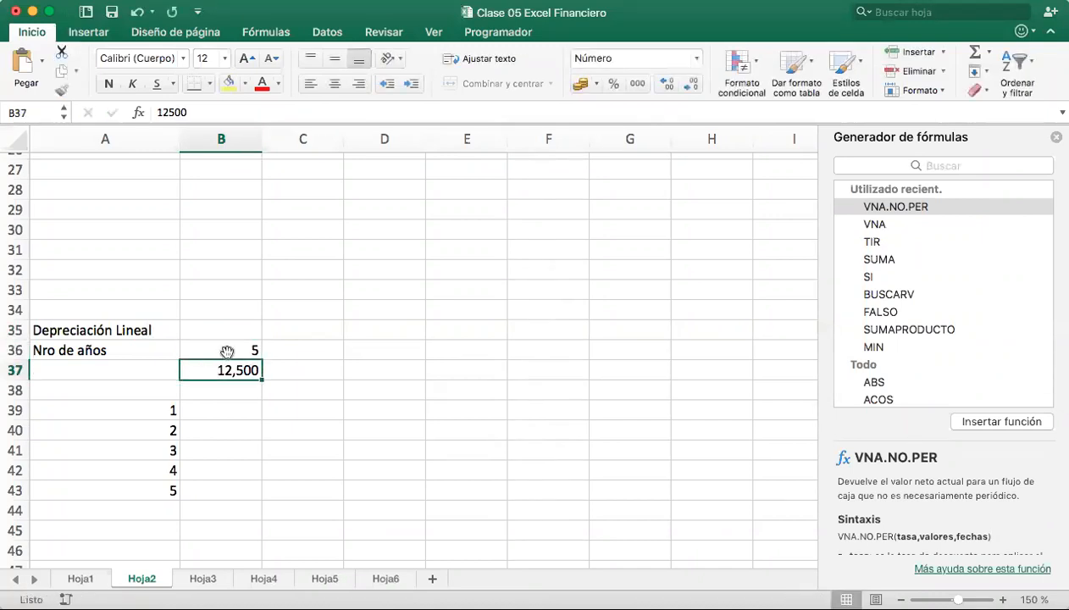
Label A38 "Monto depreciación" and calculate it in B38 by dividing B37 by the number of years in B36
{"action": "left_click", "coordinate": [131, 387]}
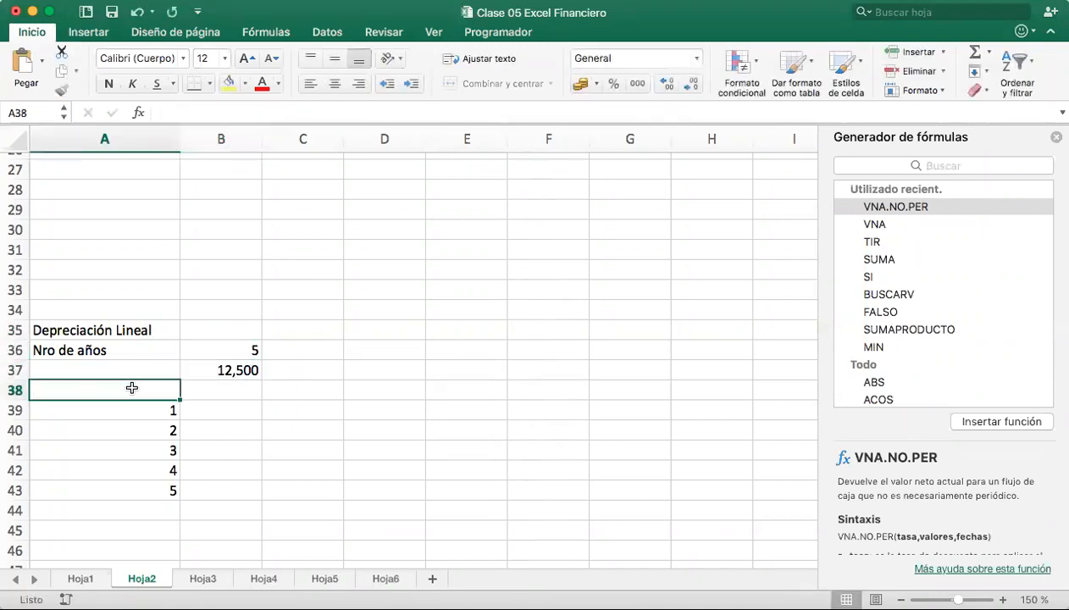
{"action": "type", "text": "Monto depreciación"}
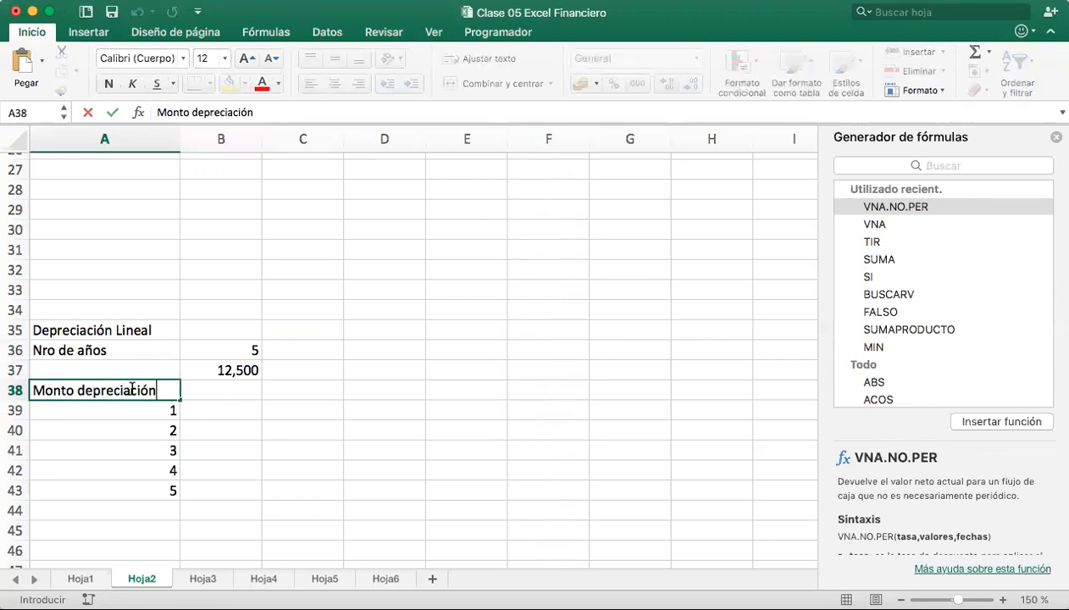
{"action": "left_click", "coordinate": [212, 364]}
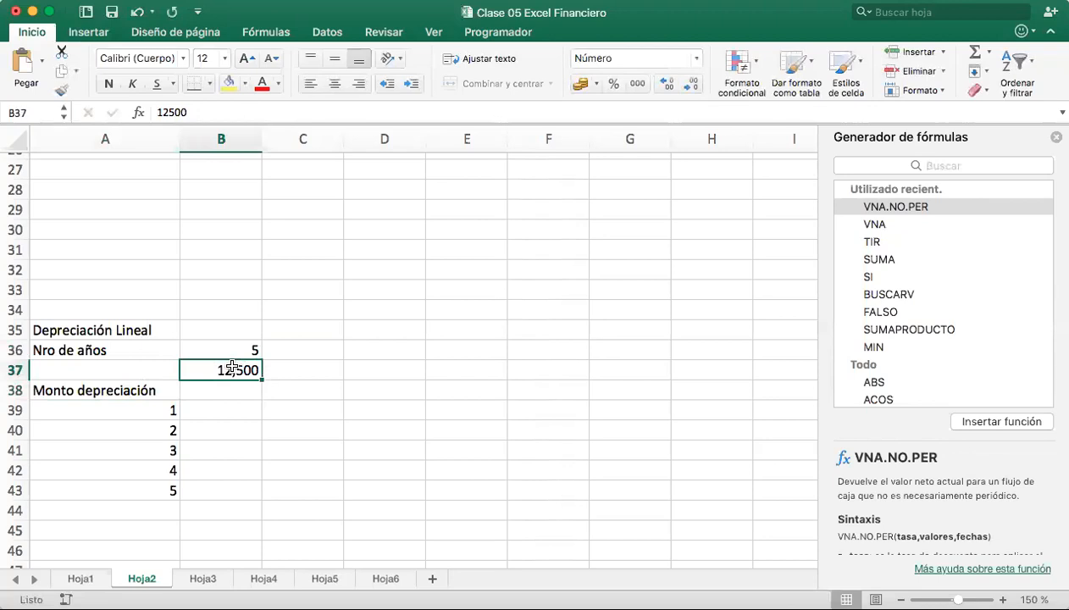
{"action": "left_click", "coordinate": [236, 390]}
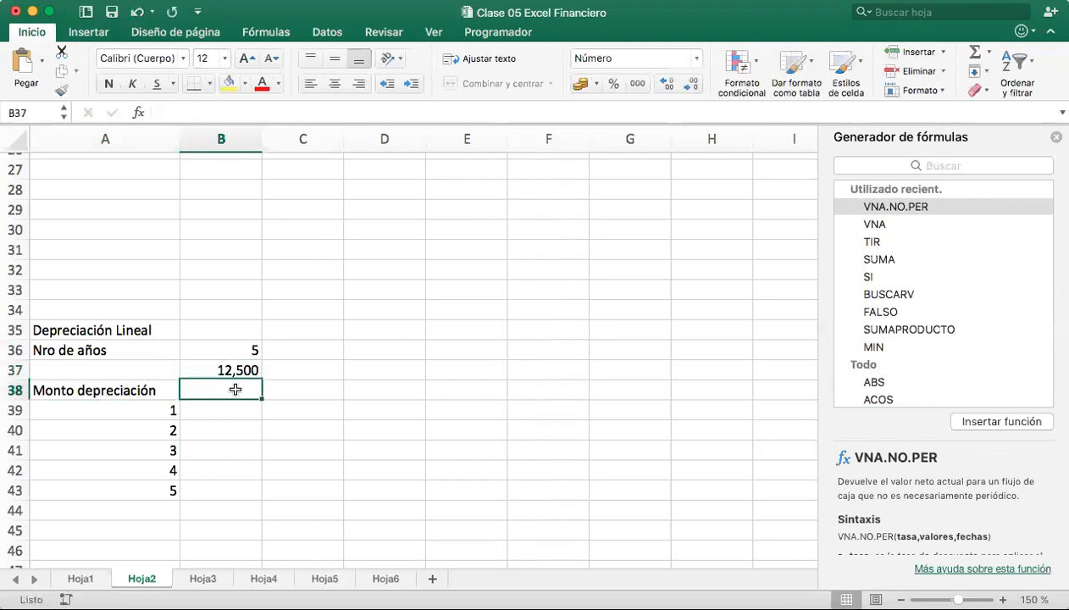
{"action": "type", "text": "="}
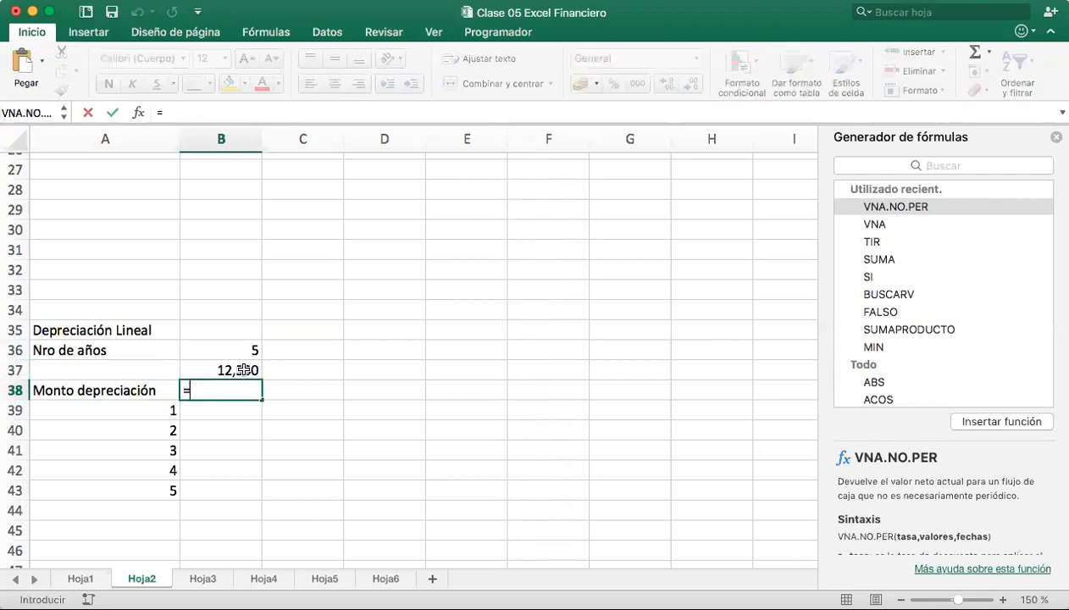
{"action": "left_click", "coordinate": [243, 369]}
{"action": "type", "text": "/"}
{"action": "left_click", "coordinate": [250, 350]}
{"action": "key", "text": "Return"}
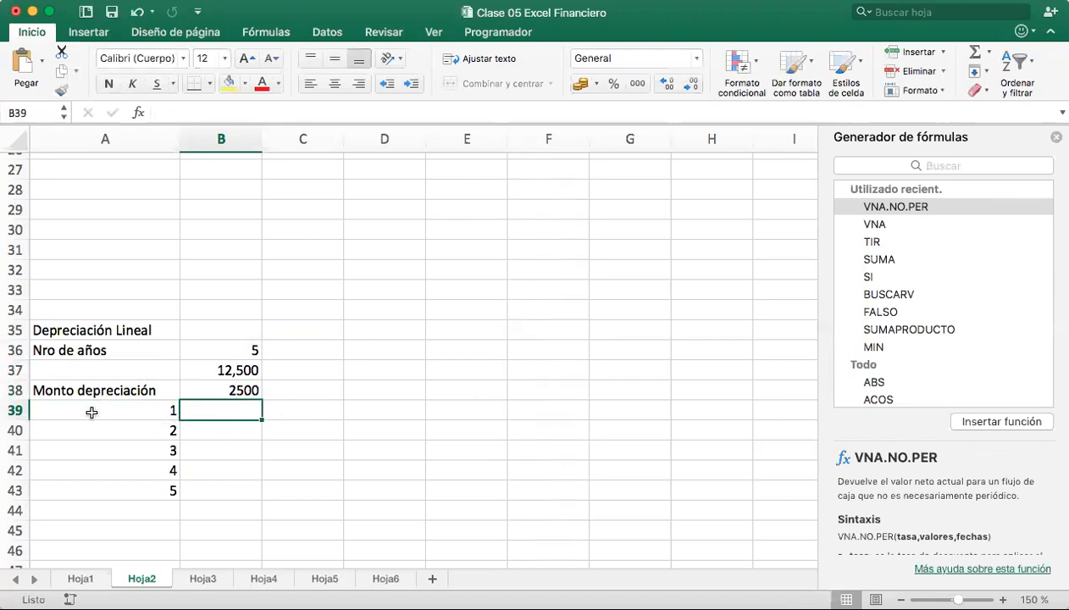
Move the list of periods 1 to 5 down one row, from A39:A43 to A40:A44
{"action": "left_click", "coordinate": [15, 410]}
{"action": "left_click_drag", "start_coordinate": [148, 407], "coordinate": [152, 484]}
{"action": "key", "text": "super+c"}
{"action": "left_click", "coordinate": [161, 436]}
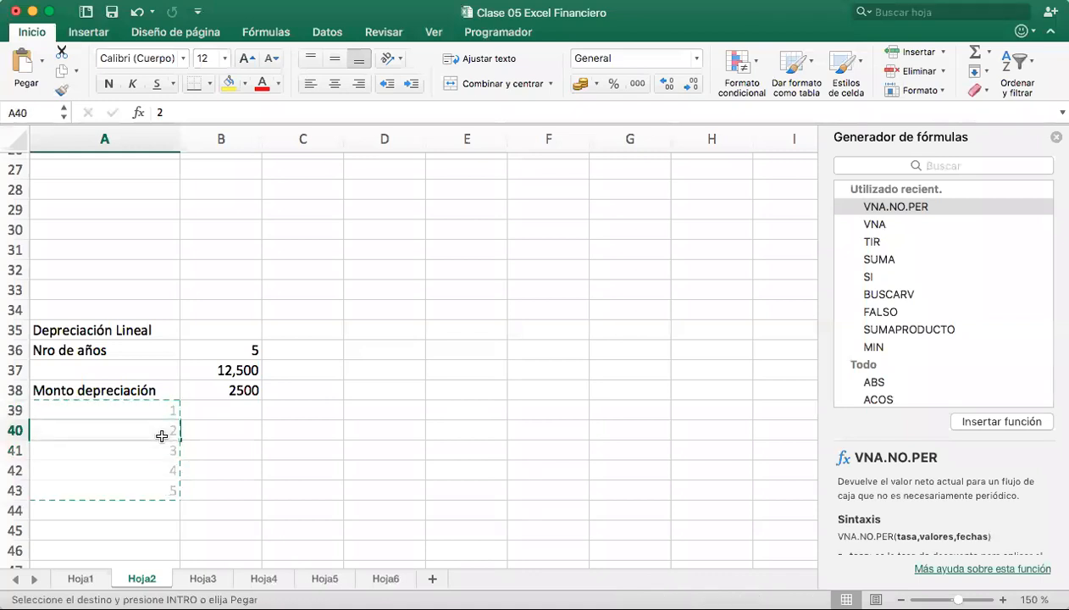
{"action": "key", "text": "super+v"}
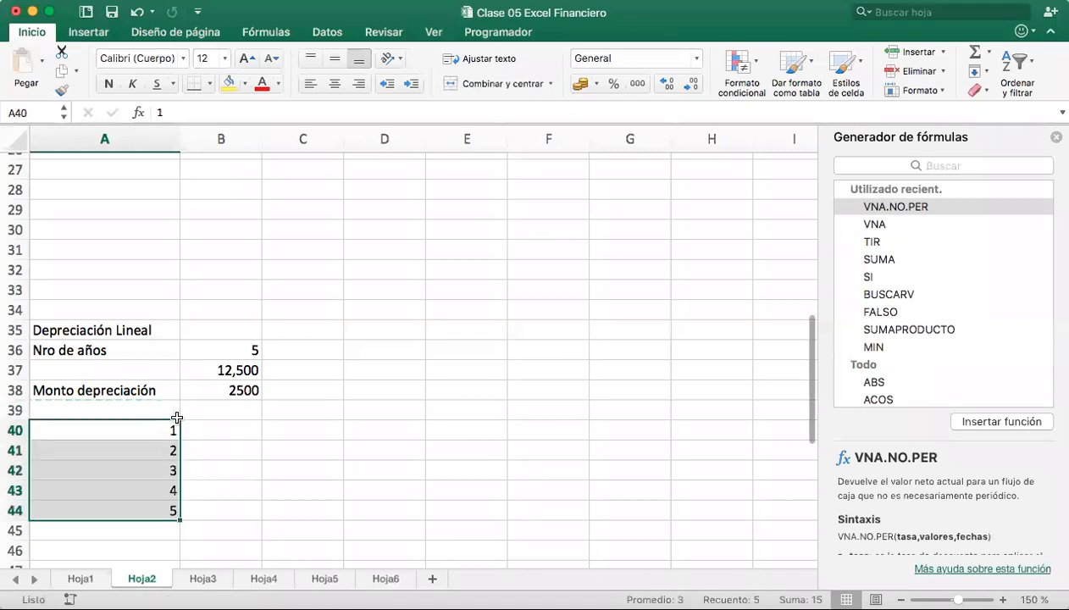
Enter the column headings "Periodo" in A39 and "Valor Inicial" in B39 above the list of periods
{"action": "left_click", "coordinate": [168, 411]}
{"action": "type", "text": "Periodo"}
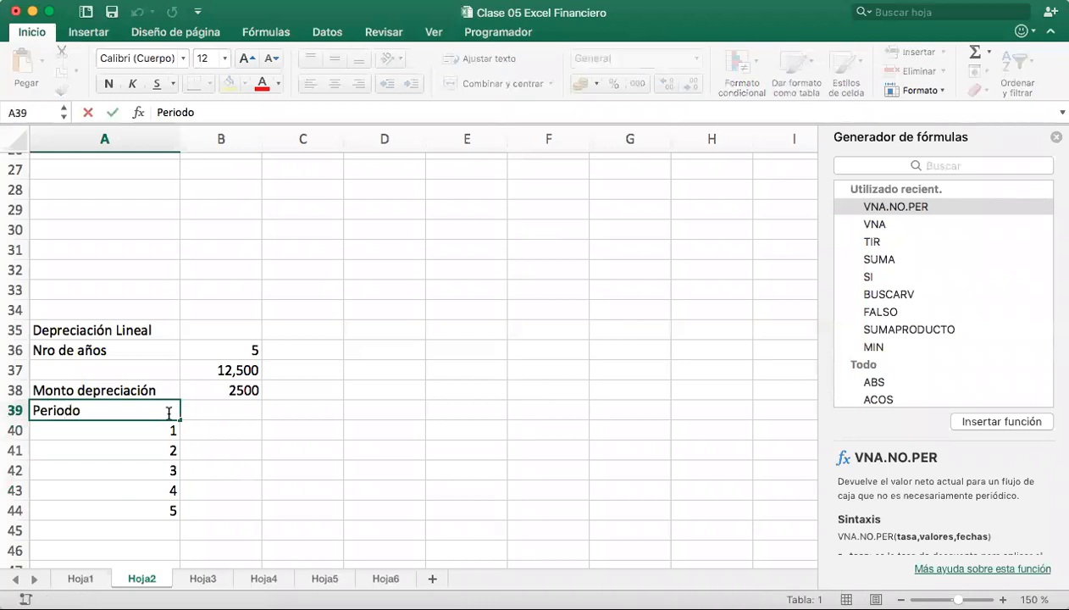
{"action": "key", "text": "Tab"}
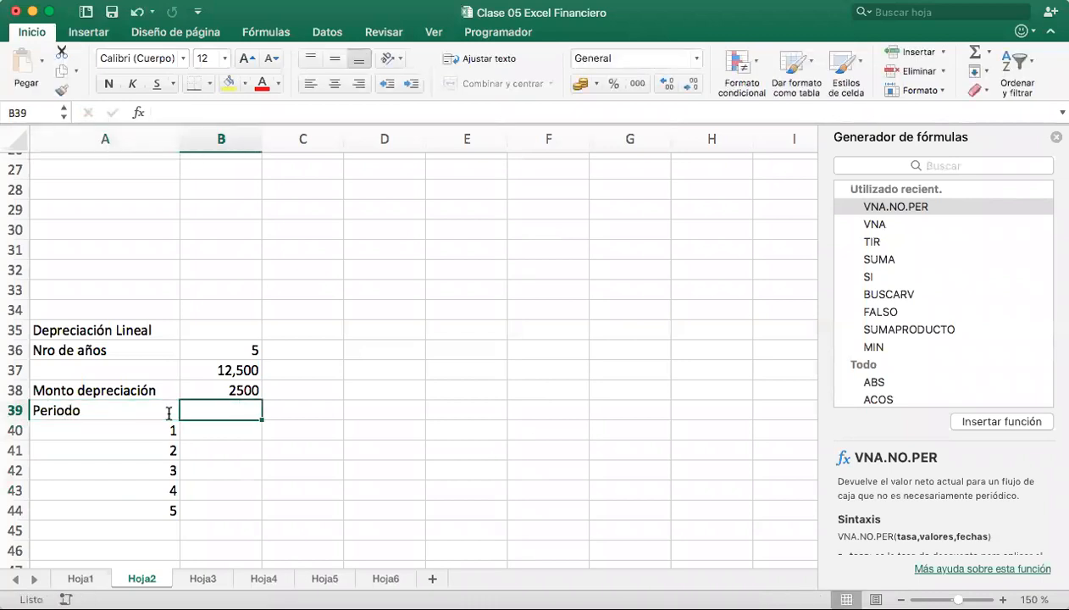
{"action": "type", "text": "Valor Inicial"}
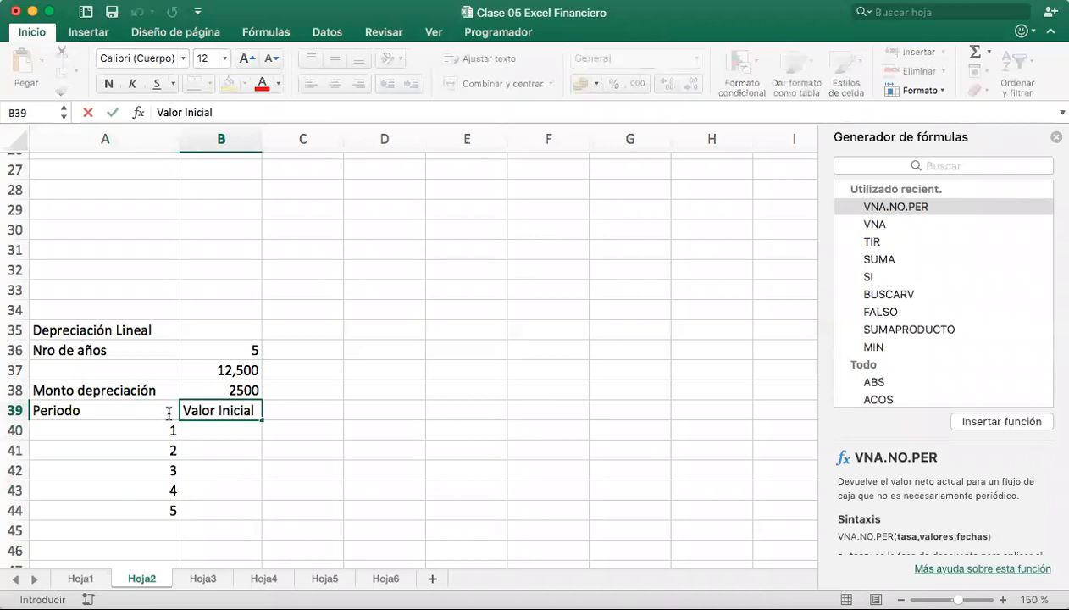
{"action": "left_click", "coordinate": [292, 434]}
Enter 12,500 in B40 as the Valor Inicial of period 1
{"action": "left_click", "coordinate": [225, 431]}
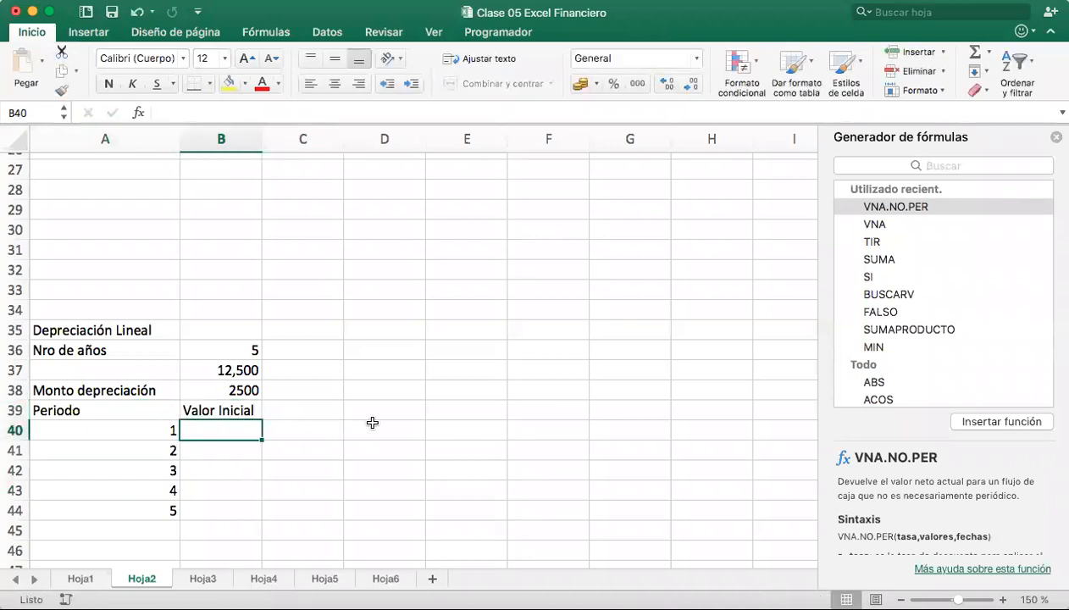
{"action": "type", "text": "12,5000"}
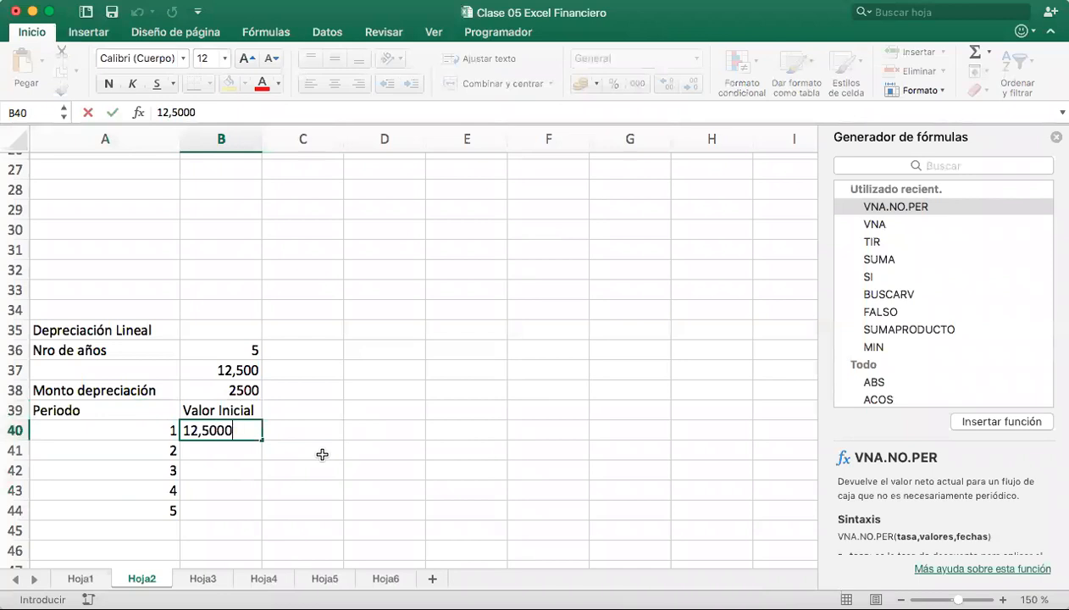
{"action": "key", "text": "BackSpace"}
{"action": "left_click", "coordinate": [306, 414]}
Insert an empty row above the Periodo heading row to separate the schedule from the Monto depreciación line
{"action": "left_click", "coordinate": [19, 410]}
{"action": "right_click", "coordinate": [19, 410]}
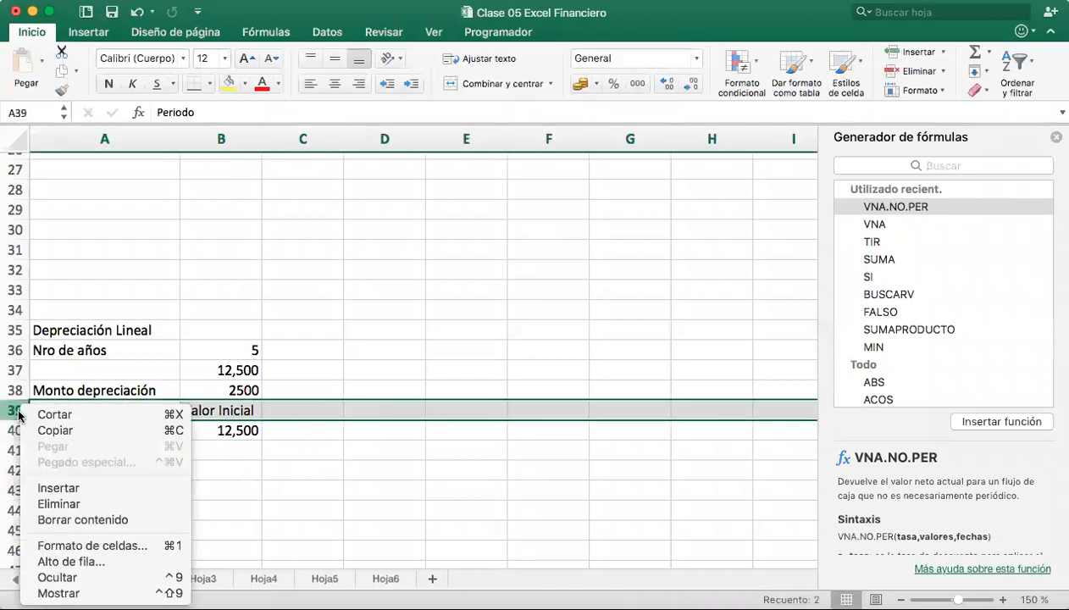
{"action": "left_click", "coordinate": [63, 493]}
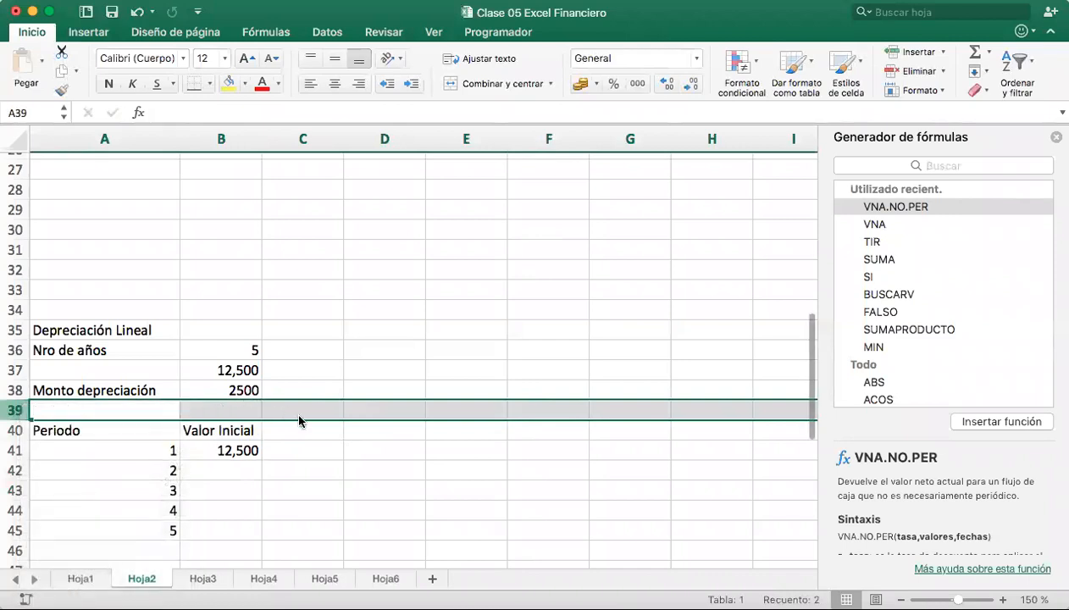
Enter 2,500 in C41 for period 1 and the column heading "Depreciación" above it in C40
{"action": "left_click", "coordinate": [302, 450]}
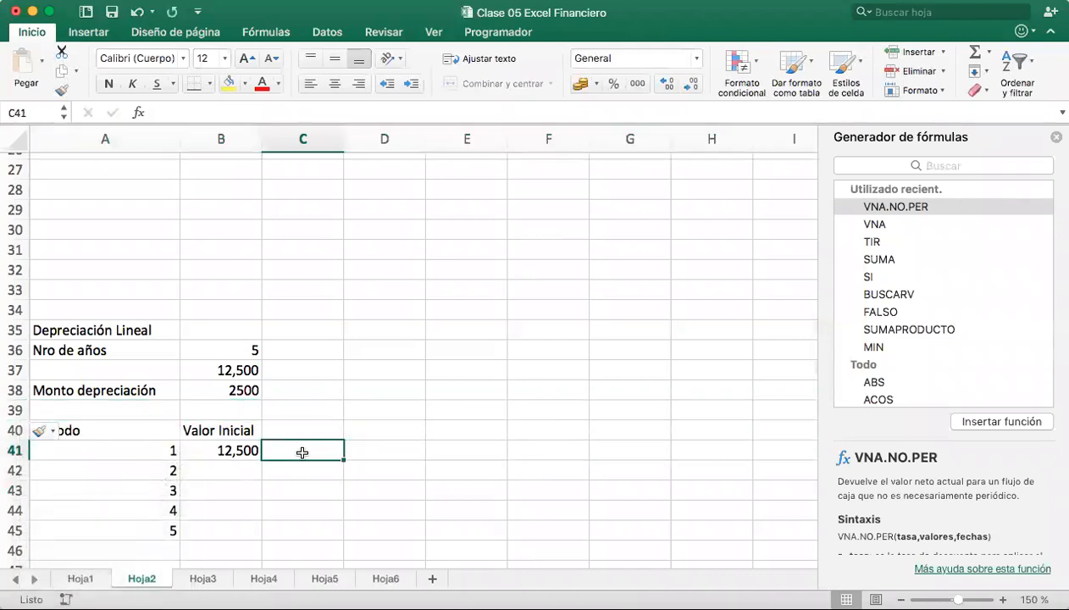
{"action": "type", "text": "2,500"}
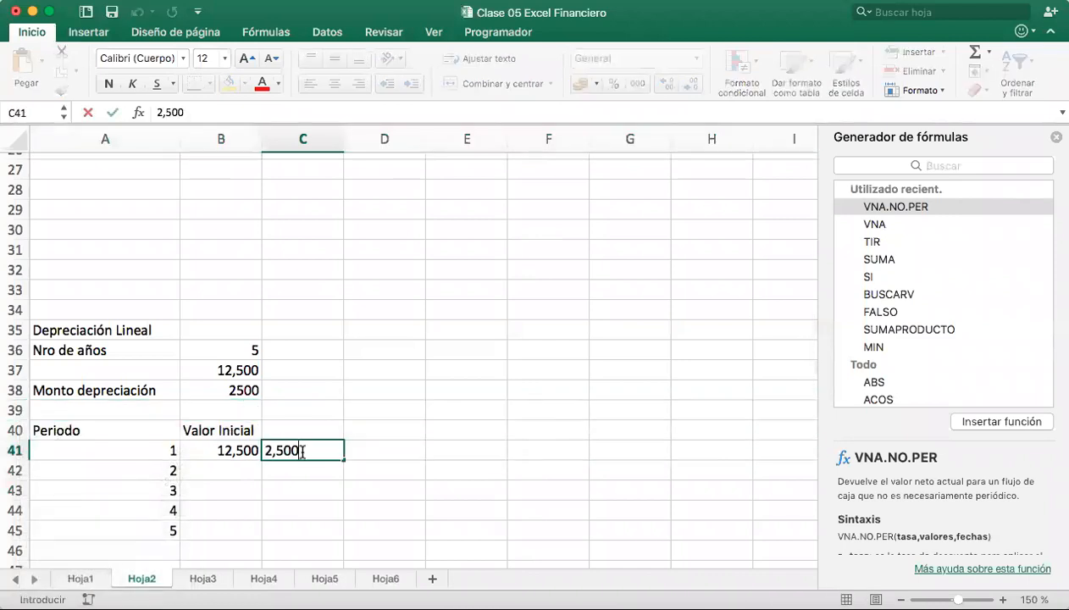
{"action": "key", "text": "Tab"}
{"action": "key", "text": "Up"}
{"action": "key", "text": "Left"}
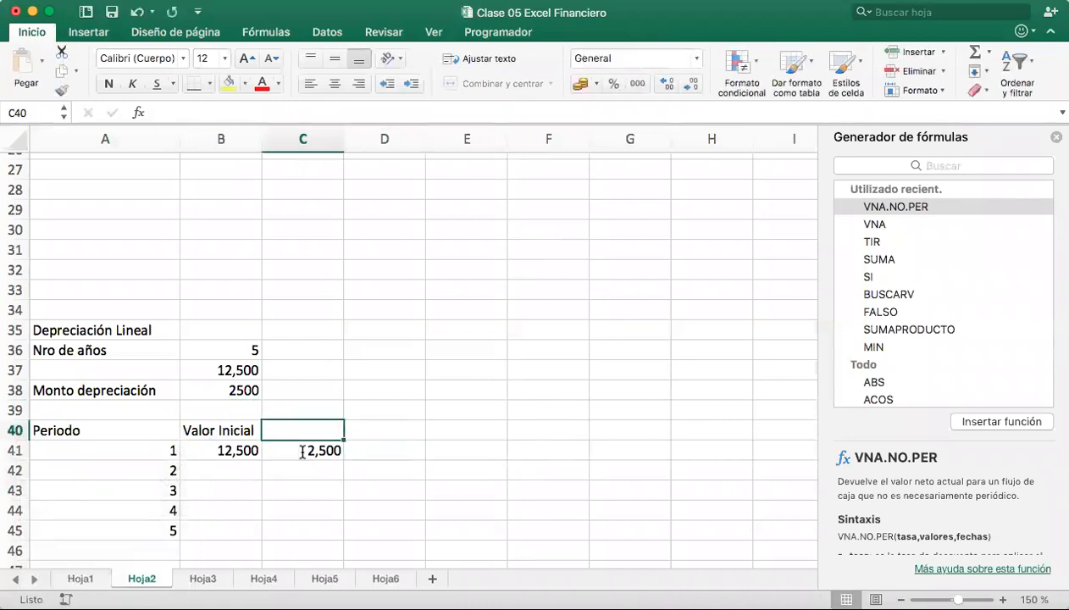
{"action": "type", "text": "Dep"}
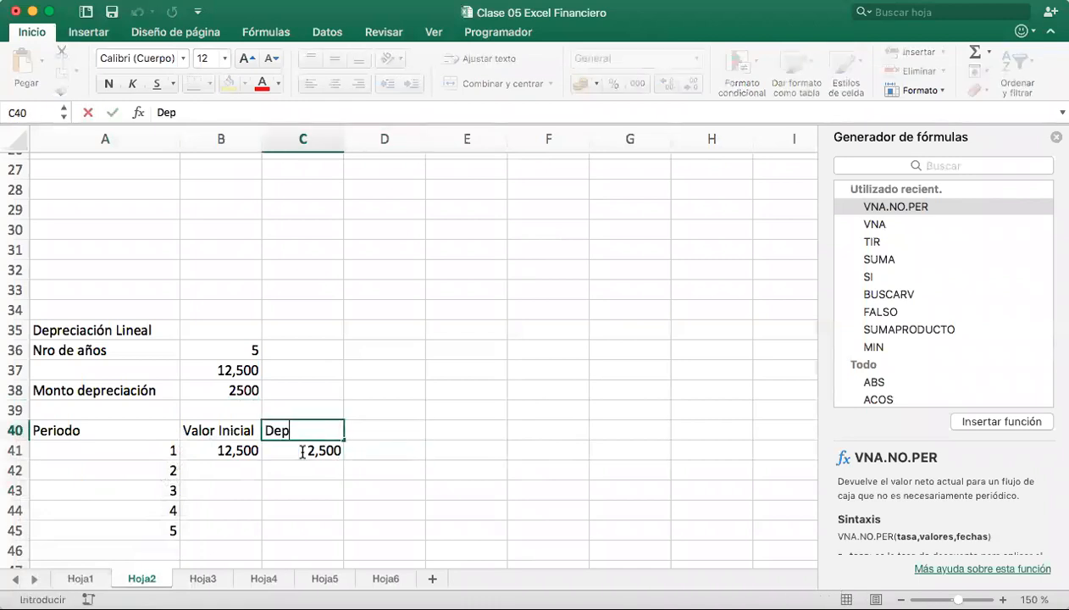
{"action": "type", "text": "reciación"}
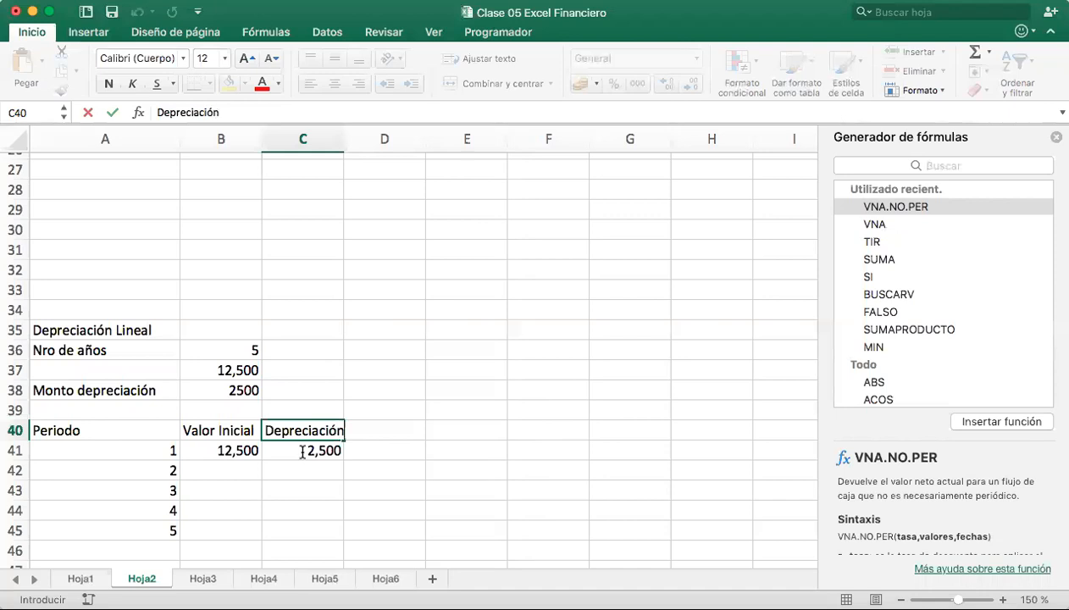
{"action": "key", "text": "Return"}
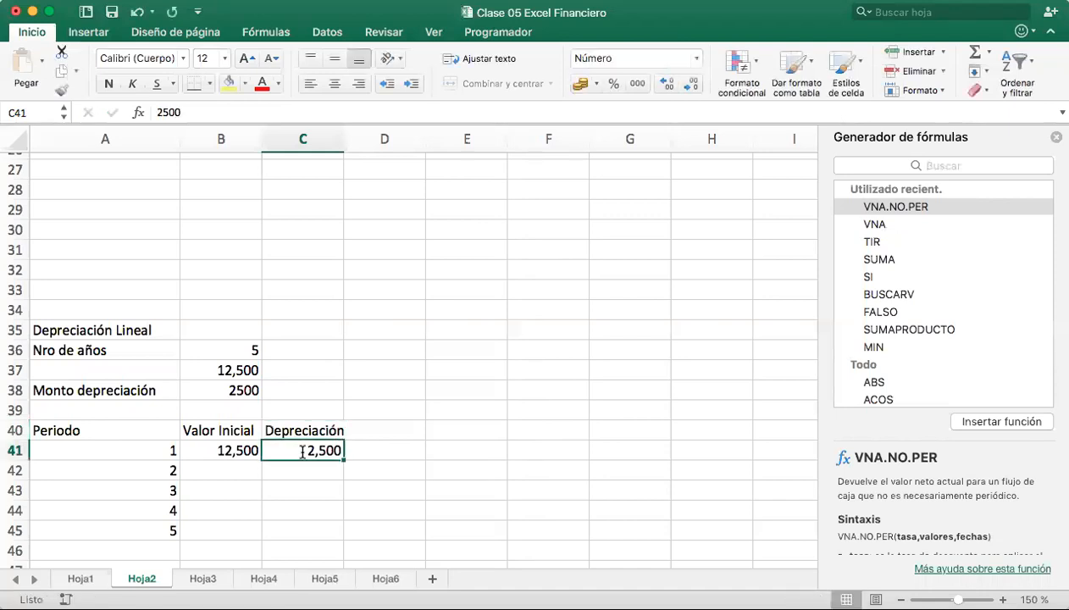
Label the 12,500 amount by entering "Valor Inicial" in A37
{"action": "left_click", "coordinate": [152, 369]}
{"action": "type", "text": "Valor Inicial"}
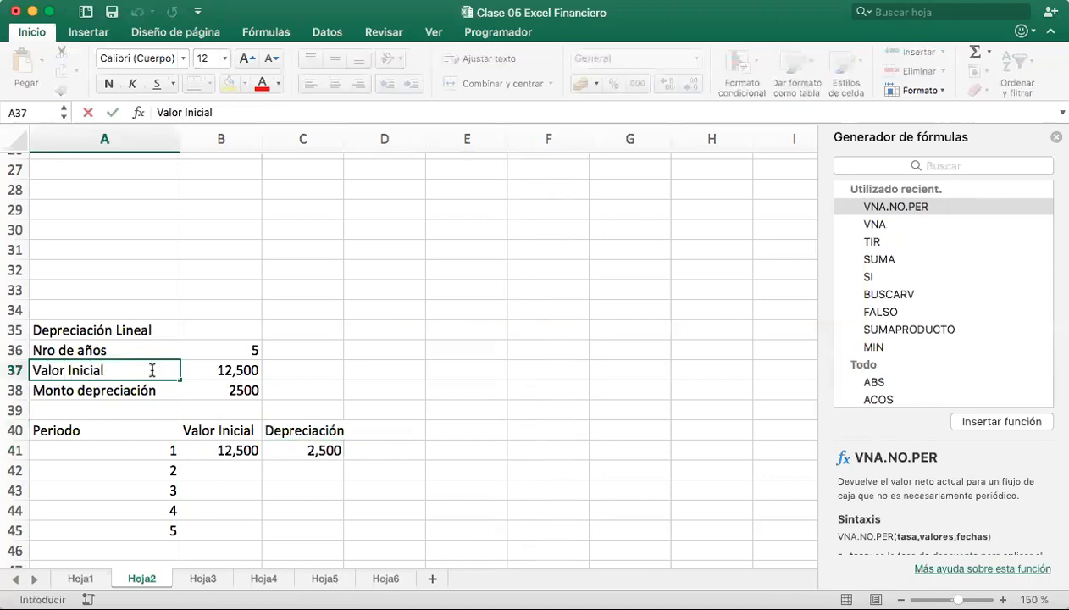
{"action": "left_click", "coordinate": [264, 367]}
Apply a thick outside border around the depreciation data block A36:B38
{"action": "left_click_drag", "start_coordinate": [140, 350], "coordinate": [220, 387]}
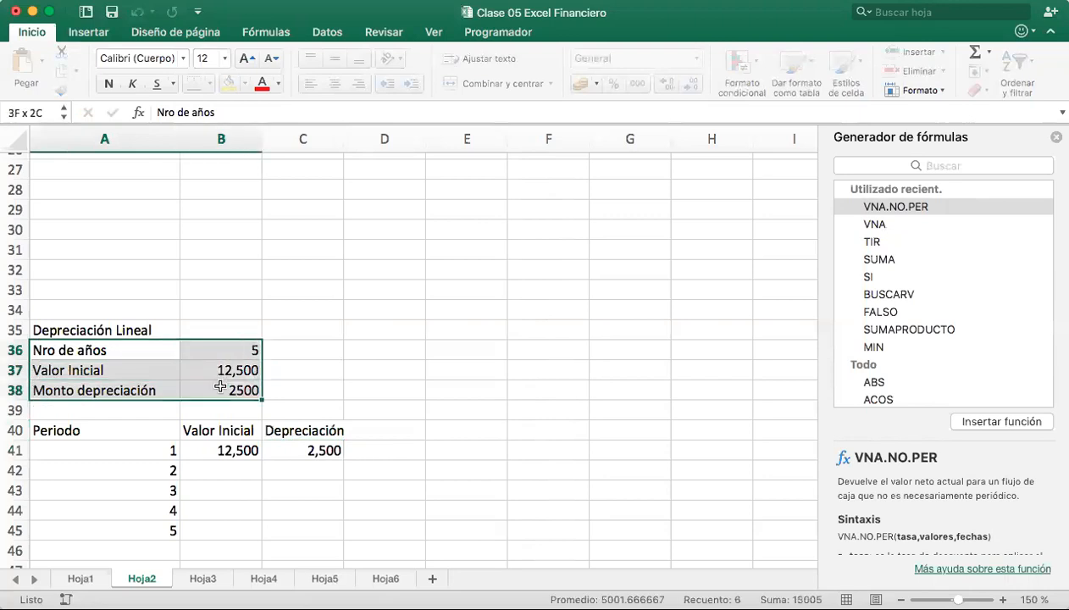
{"action": "left_click", "coordinate": [210, 86]}
{"action": "left_click", "coordinate": [241, 279]}
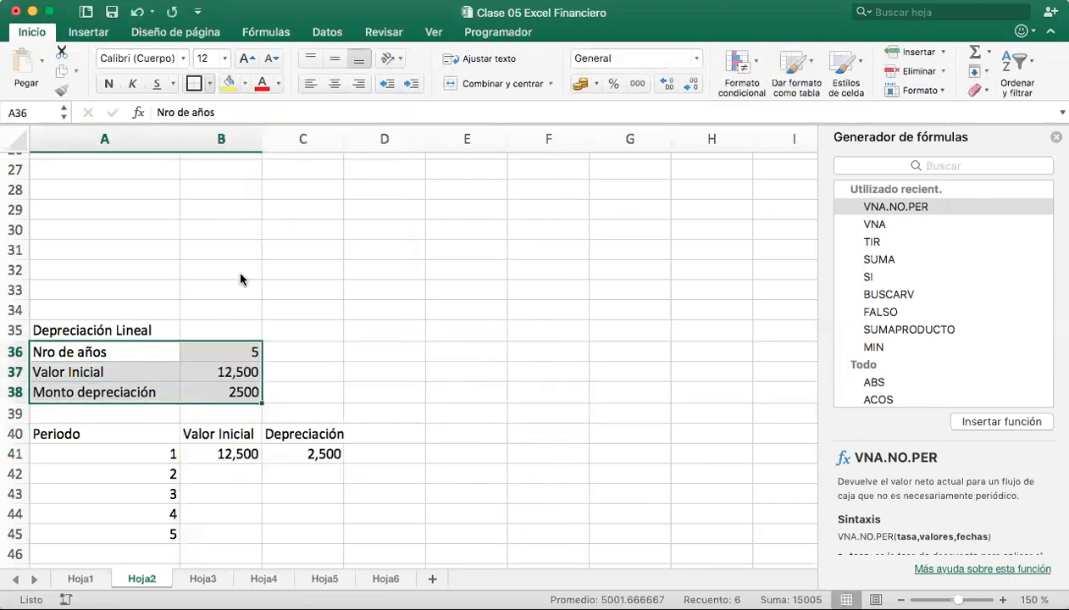
Fill the "Depreciación Lineal" title cell A35 with yellow
{"action": "left_click", "coordinate": [307, 354]}
{"action": "left_click", "coordinate": [110, 329]}
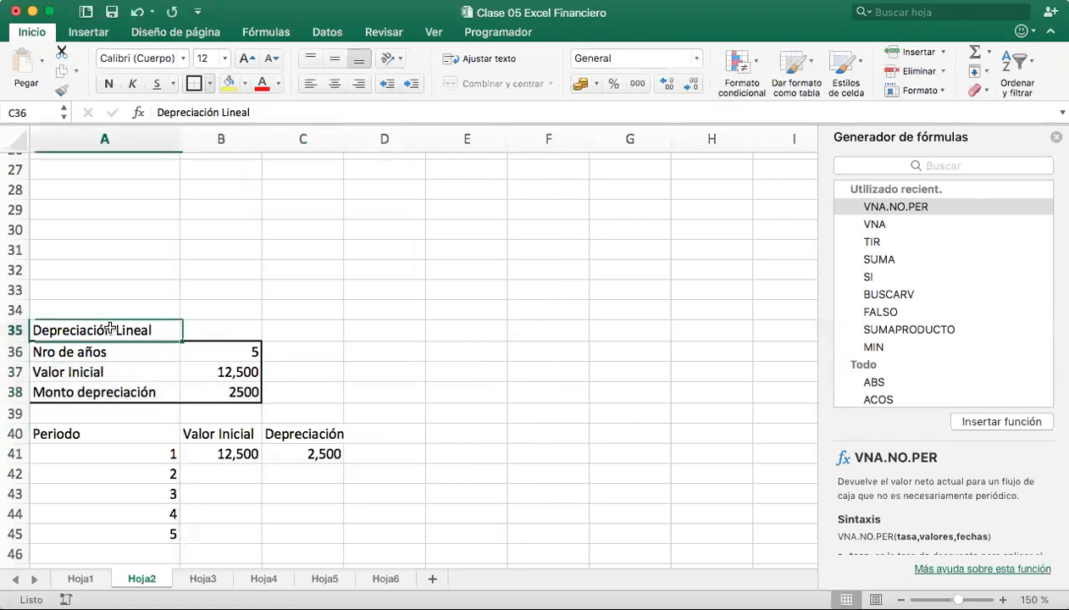
{"action": "left_click", "coordinate": [229, 84]}
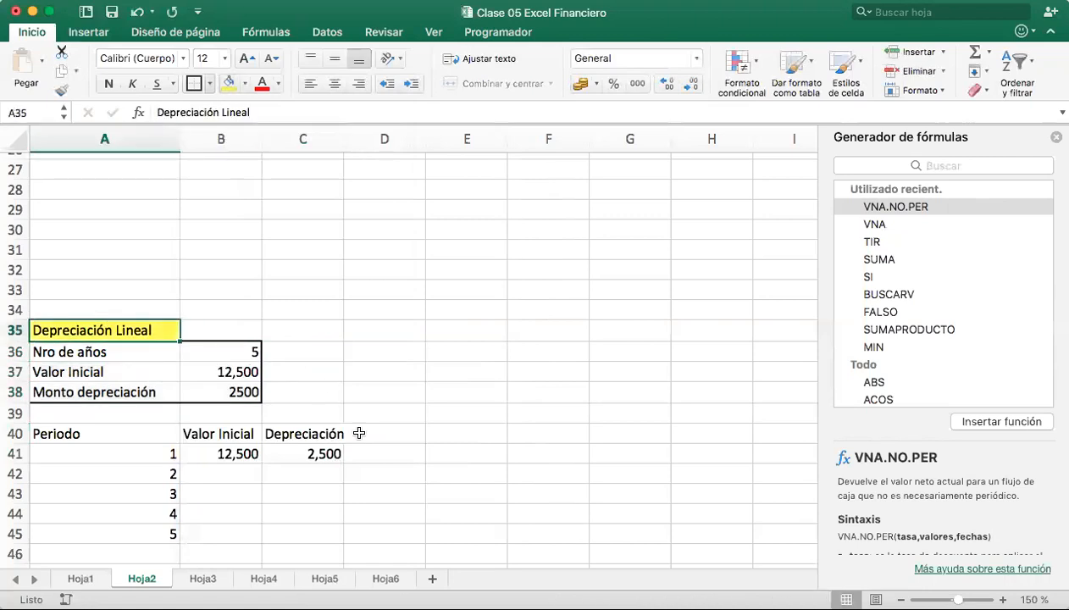
Add the column heading "Valor Final" in D40 and calculate period 1's final value in D41 with =B41-C41
{"action": "scroll", "coordinate": [359, 432], "scroll_direction": "down", "scroll_amount": 1}
{"action": "left_click", "coordinate": [397, 409]}
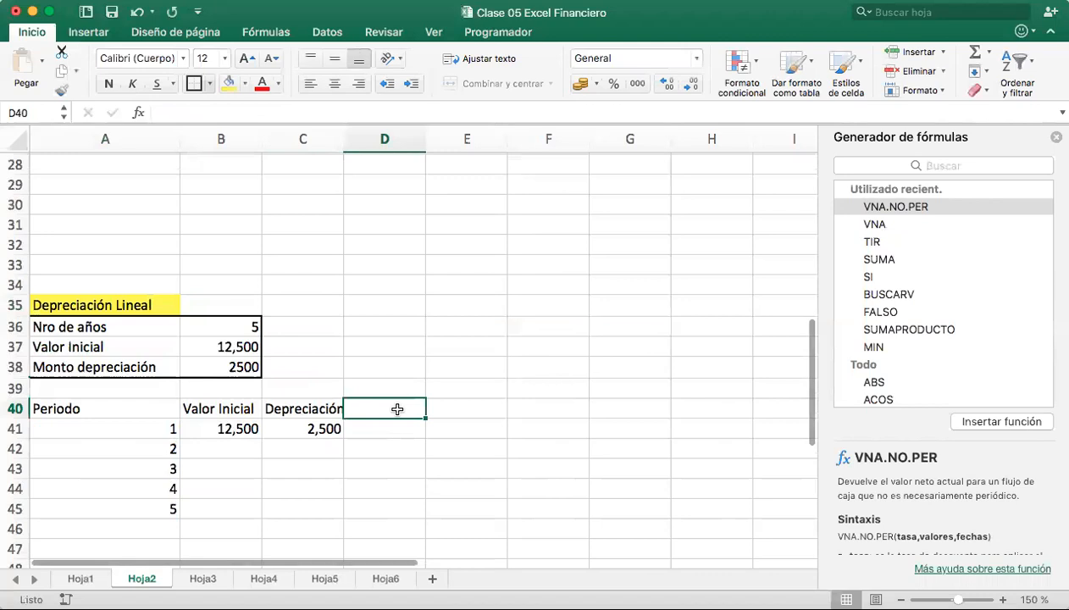
{"action": "type", "text": "Valor Final"}
{"action": "key", "text": "Return"}
{"action": "type", "text": "="}
{"action": "left_click", "coordinate": [217, 429]}
{"action": "type", "text": "-"}
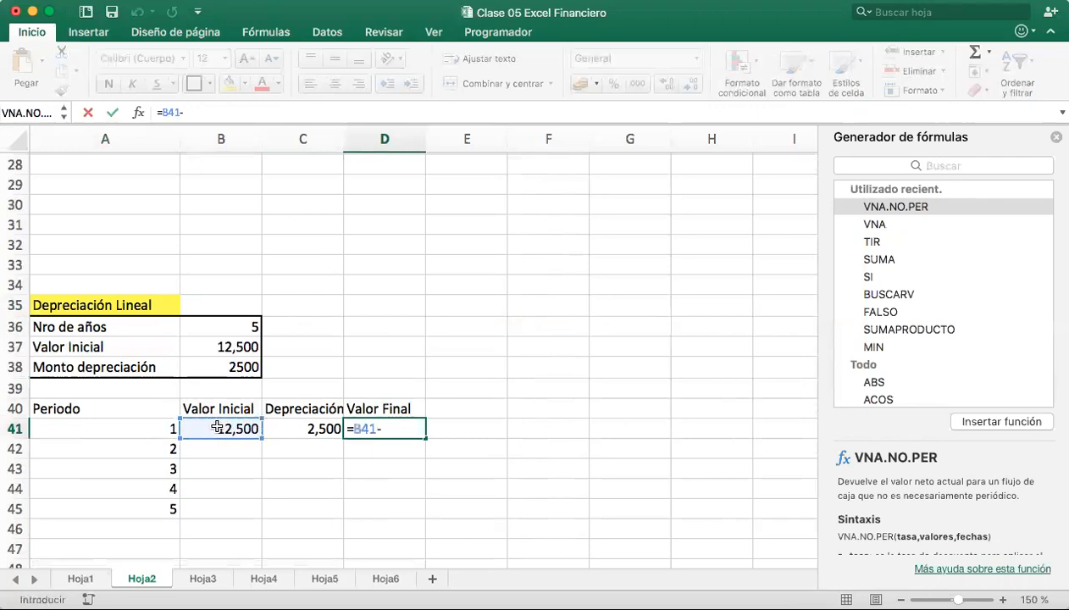
{"action": "left_click", "coordinate": [284, 428]}
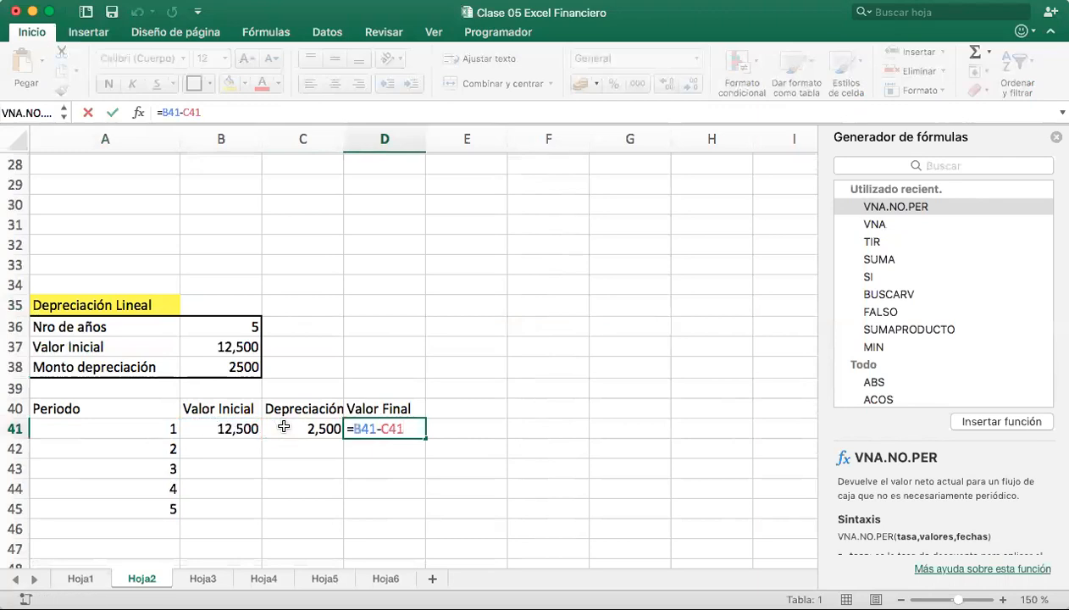
{"action": "key", "text": "Return"}
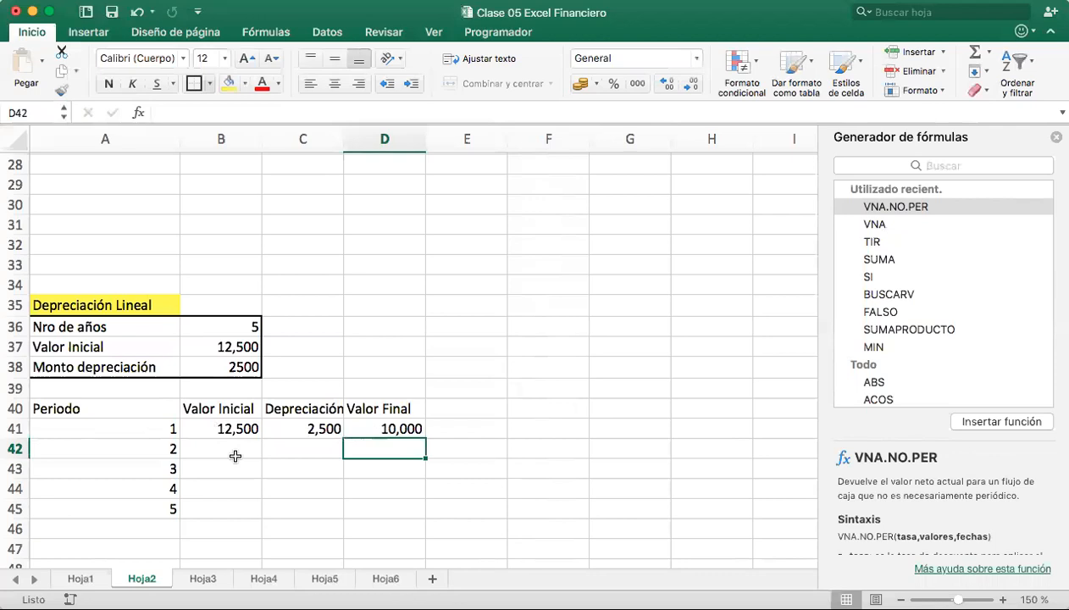
Link period 2's initial value in B42 to period 1's final value with =D41
{"action": "left_click", "coordinate": [225, 450]}
{"action": "type", "text": "="}
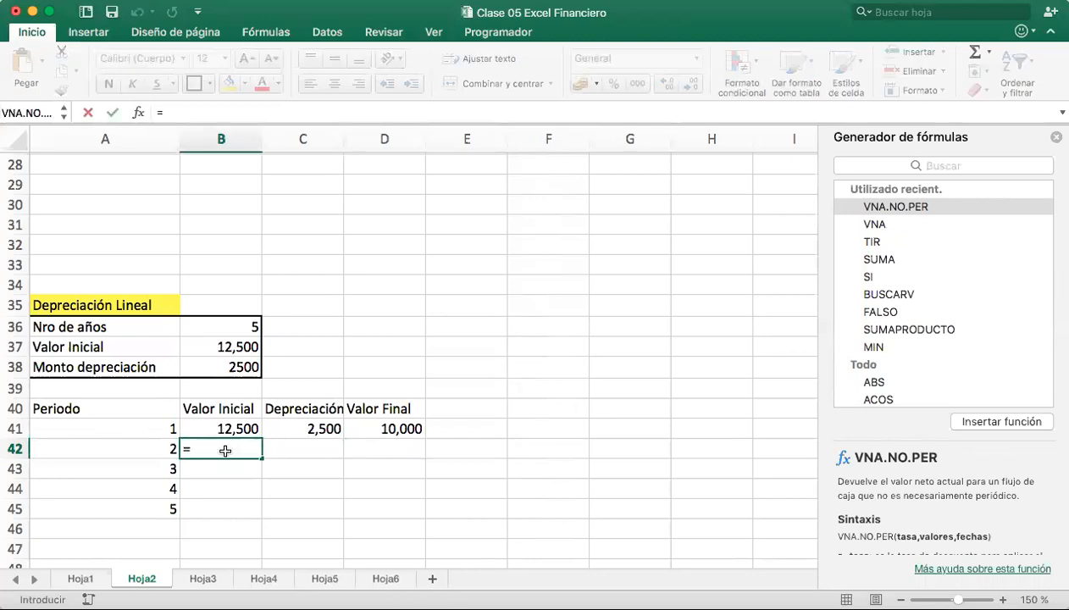
{"action": "left_click", "coordinate": [396, 428]}
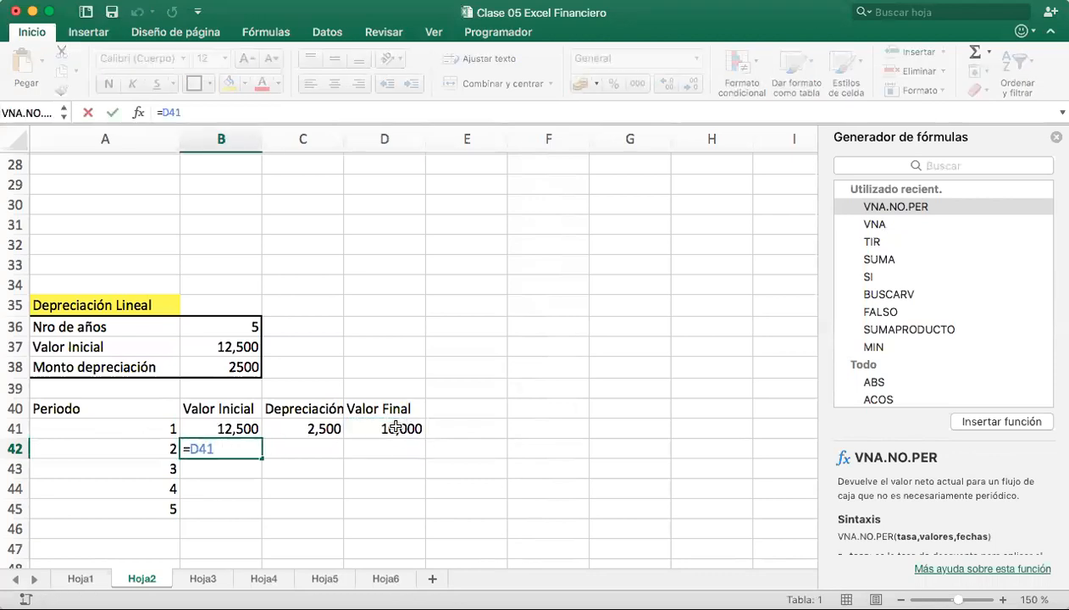
{"action": "key", "text": "Return"}
Enter 2,500 as period 2's depreciation in C42 and calculate its final value in D42 with =B42-C42
{"action": "left_click", "coordinate": [311, 448]}
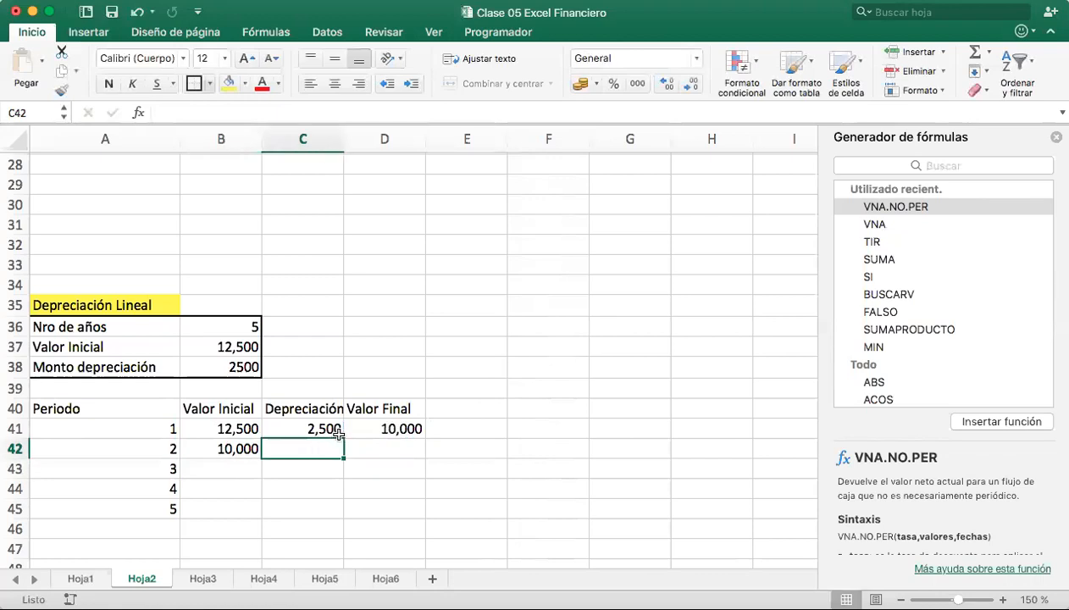
{"action": "type", "text": "2,500"}
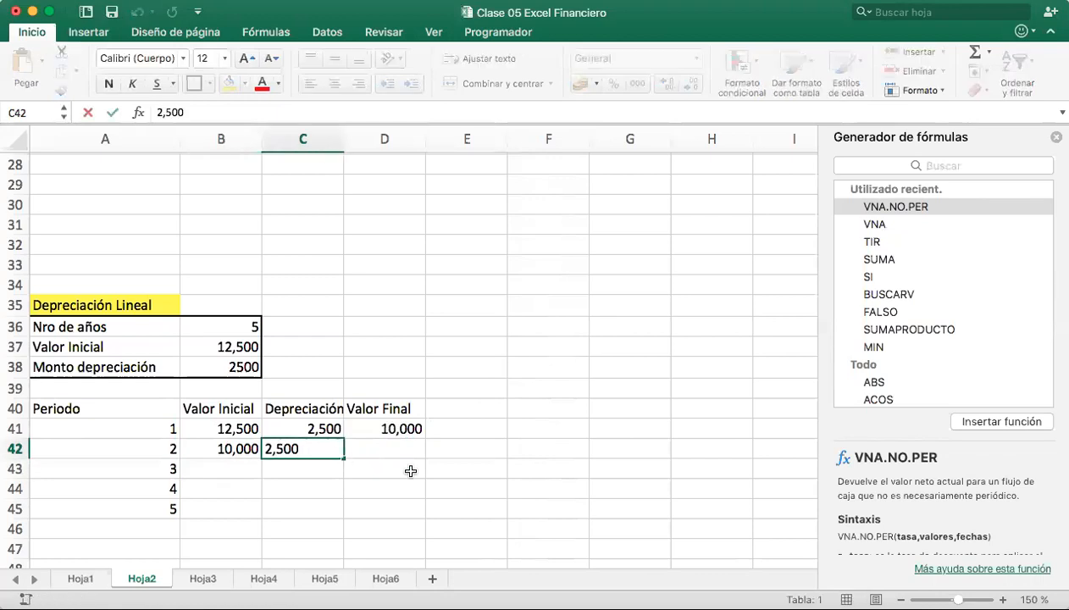
{"action": "key", "text": "Tab"}
{"action": "type", "text": "="}
{"action": "left_click", "coordinate": [230, 449]}
{"action": "type", "text": "-"}
{"action": "left_click", "coordinate": [321, 448]}
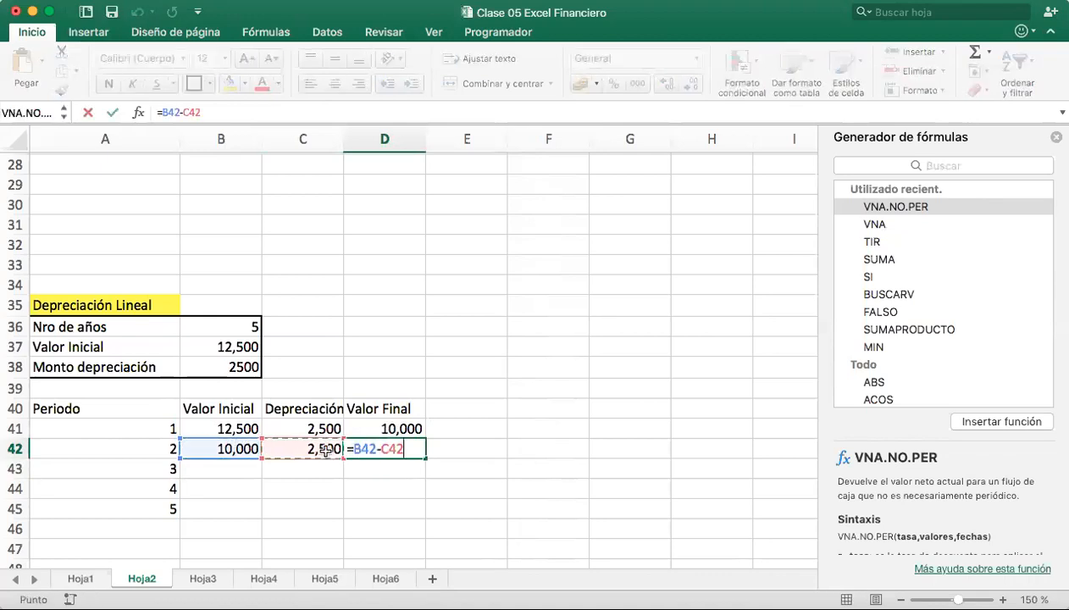
{"action": "key", "text": "Return"}
Copy the period 2 entries in B42, C42 and D42 down through row 45 to complete periods 3 to 5
{"action": "left_click", "coordinate": [228, 467]}
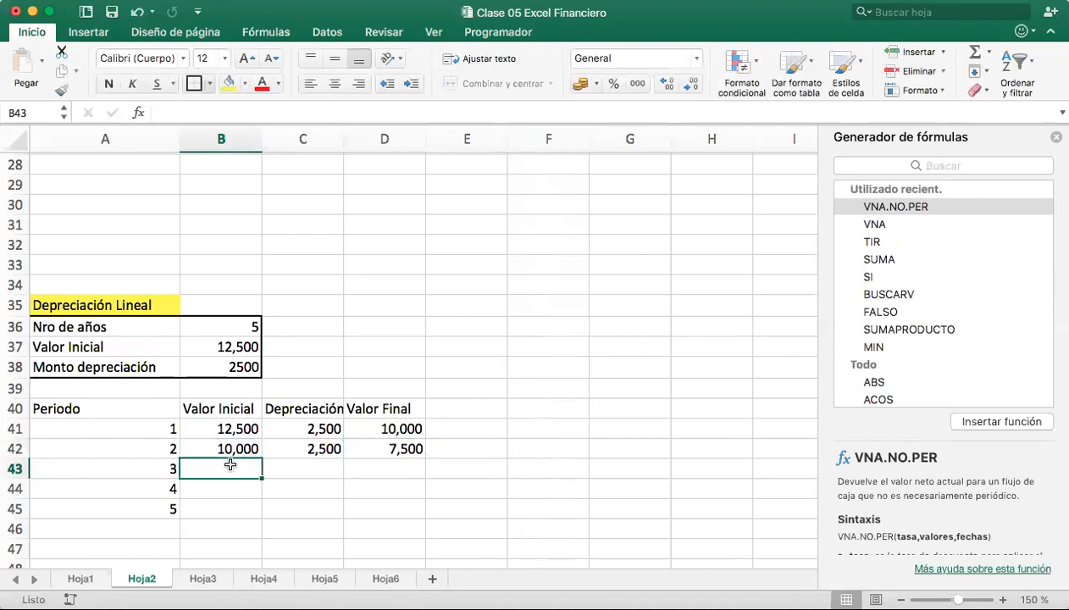
{"action": "left_click", "coordinate": [230, 449]}
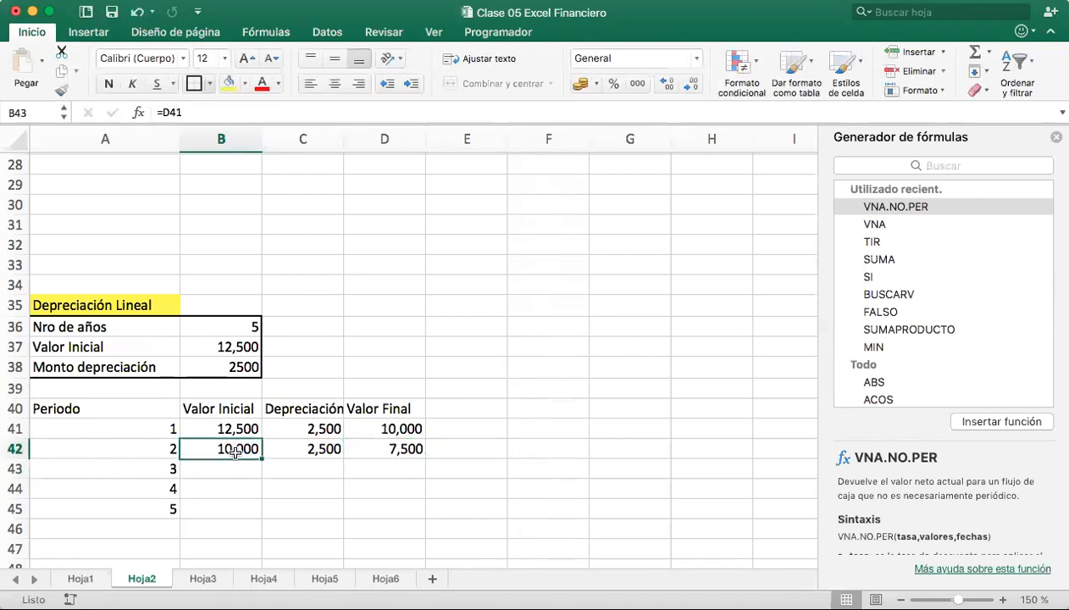
{"action": "left_click_drag", "start_coordinate": [260, 456], "coordinate": [257, 519]}
{"action": "left_click", "coordinate": [335, 452]}
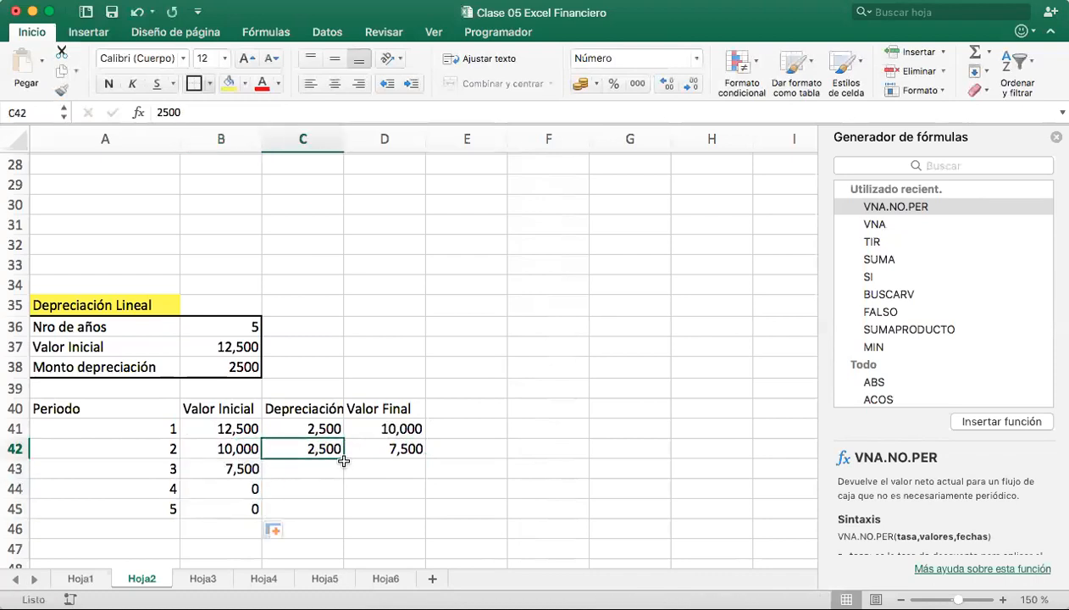
{"action": "left_click_drag", "start_coordinate": [343, 458], "coordinate": [341, 518]}
{"action": "left_click", "coordinate": [408, 448]}
{"action": "left_click_drag", "start_coordinate": [425, 458], "coordinate": [423, 515]}
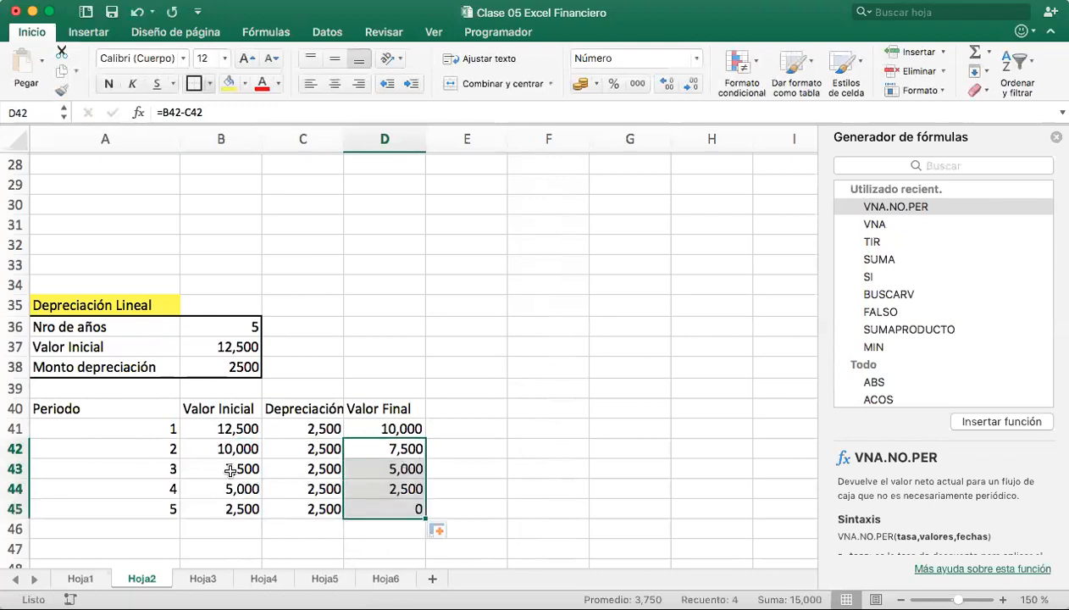
{"action": "left_click", "coordinate": [450, 491]}
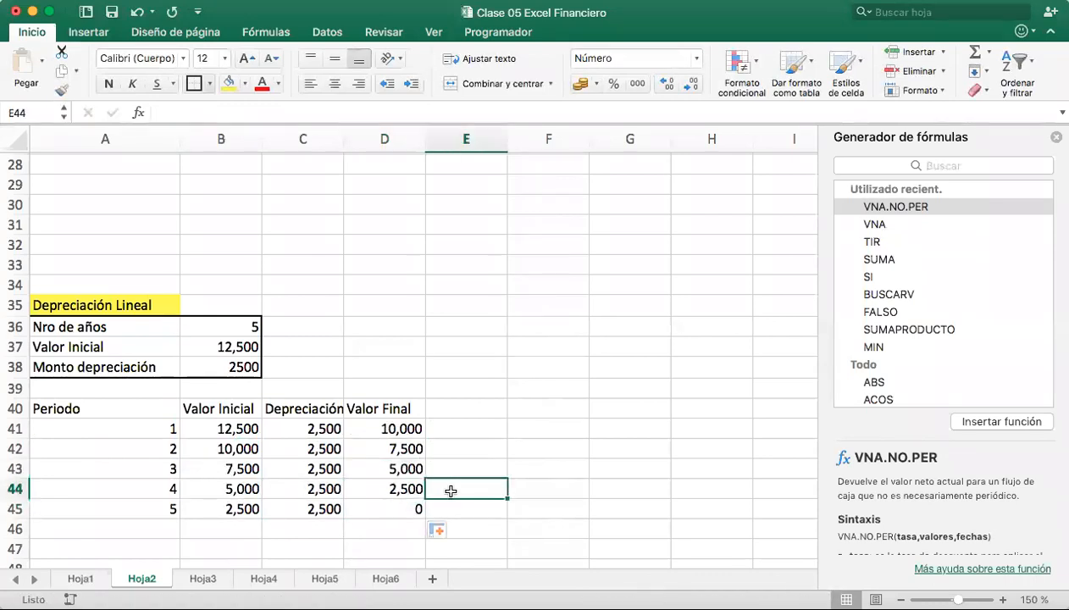
{"action": "left_click", "coordinate": [218, 429]}
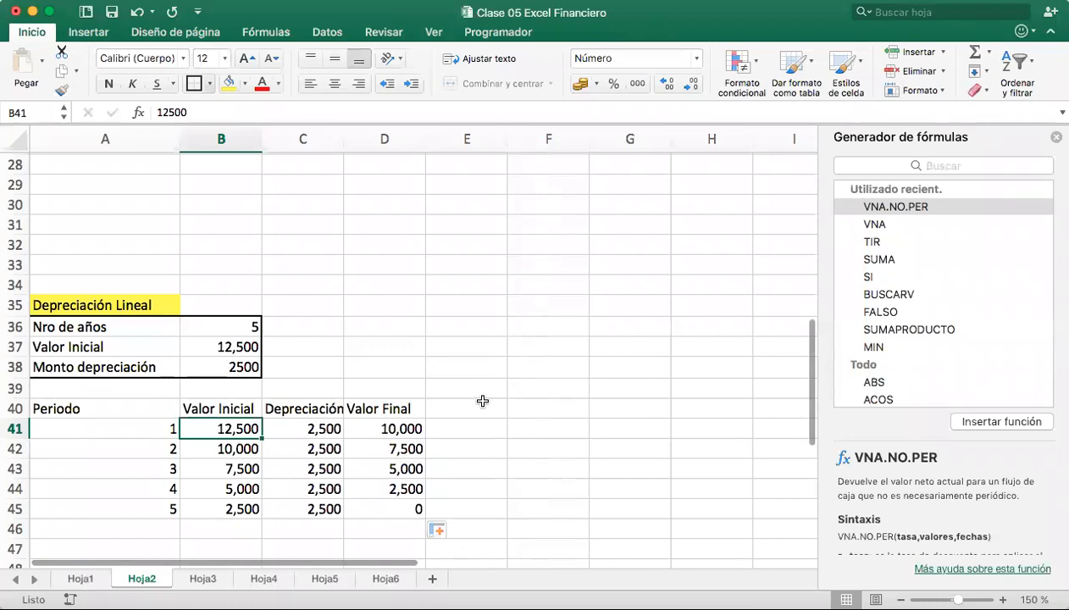
{"action": "scroll", "coordinate": [482, 400], "scroll_direction": "down", "scroll_amount": 2}
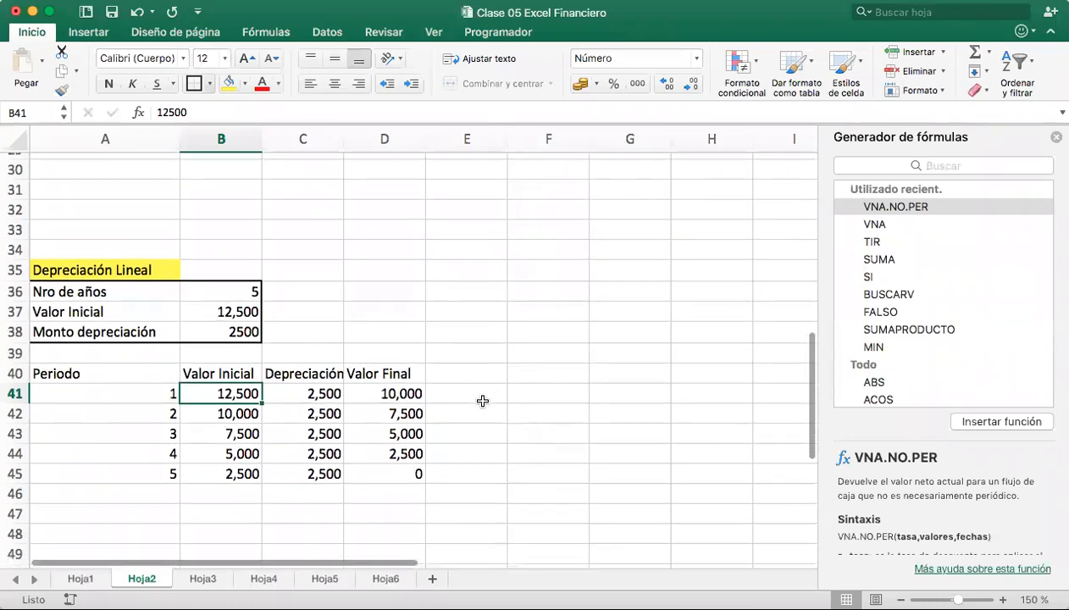
{"action": "left_click", "coordinate": [235, 312]}
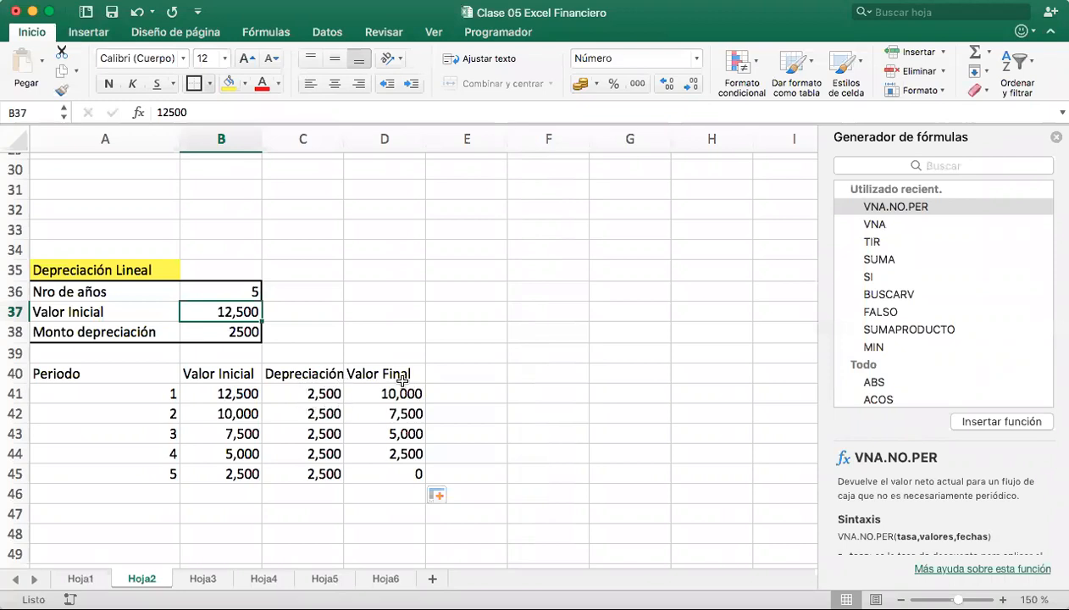
{"action": "left_click", "coordinate": [847, 505]}
{"action": "left_click_drag", "start_coordinate": [320, 395], "coordinate": [319, 476]}
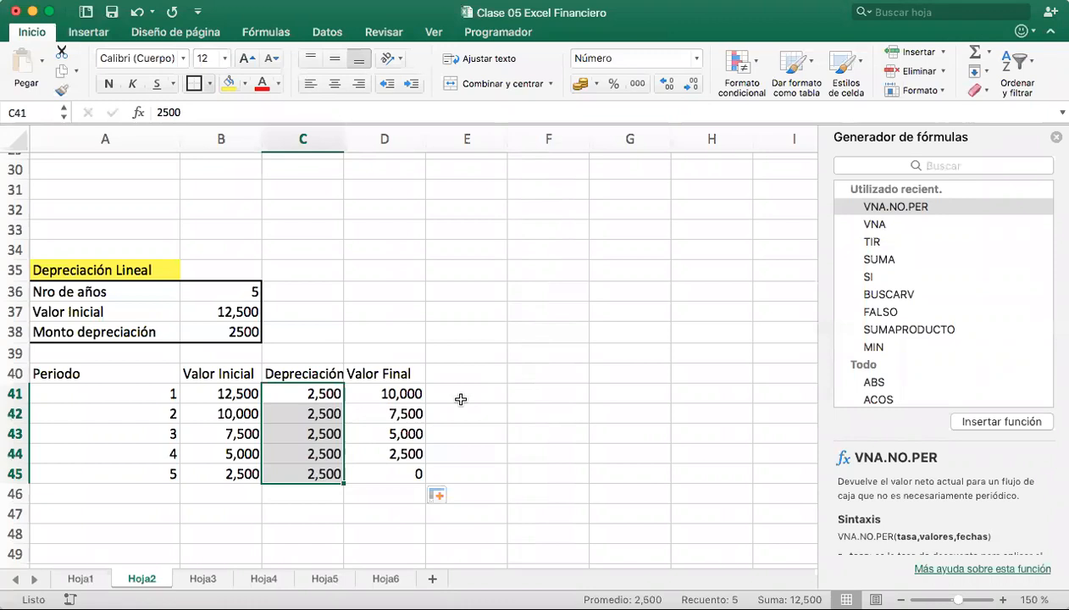
Apply all borders to the depreciation schedule A40:D45
{"action": "left_click_drag", "start_coordinate": [129, 373], "coordinate": [374, 472]}
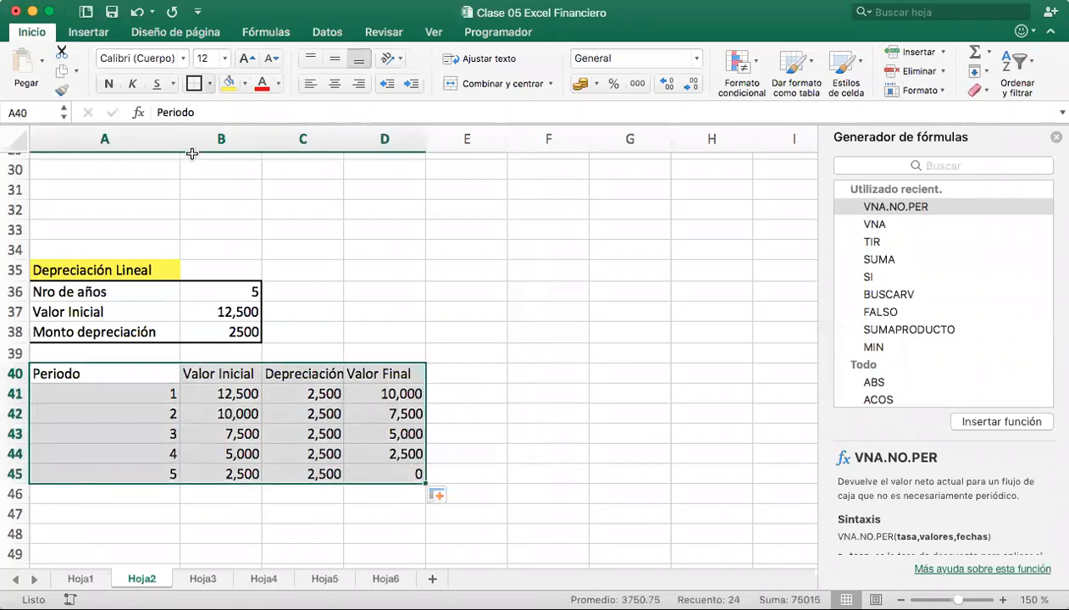
{"action": "left_click", "coordinate": [209, 83]}
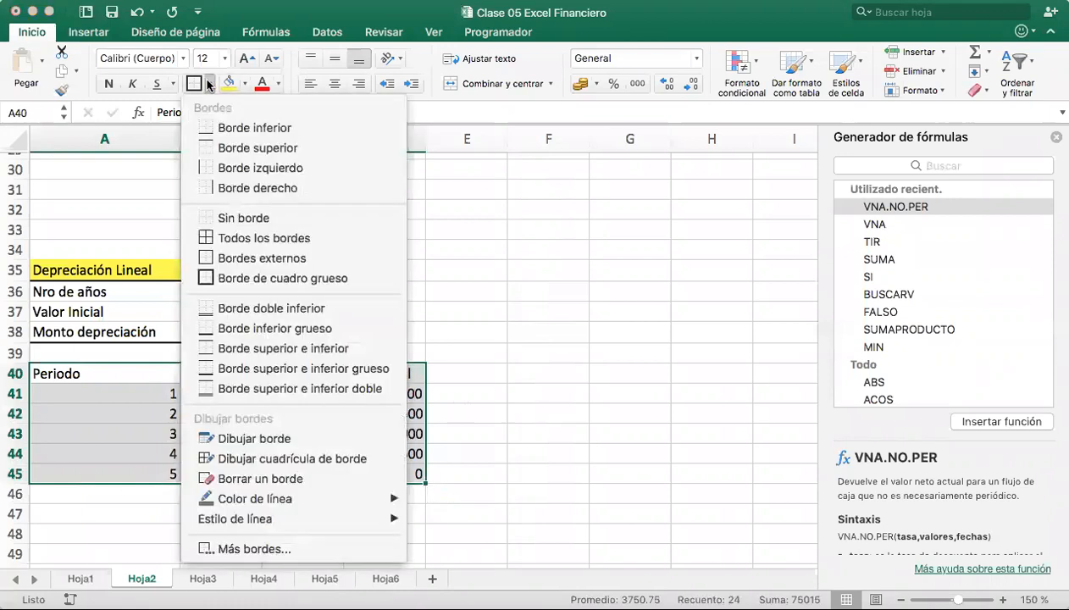
{"action": "left_click", "coordinate": [244, 236]}
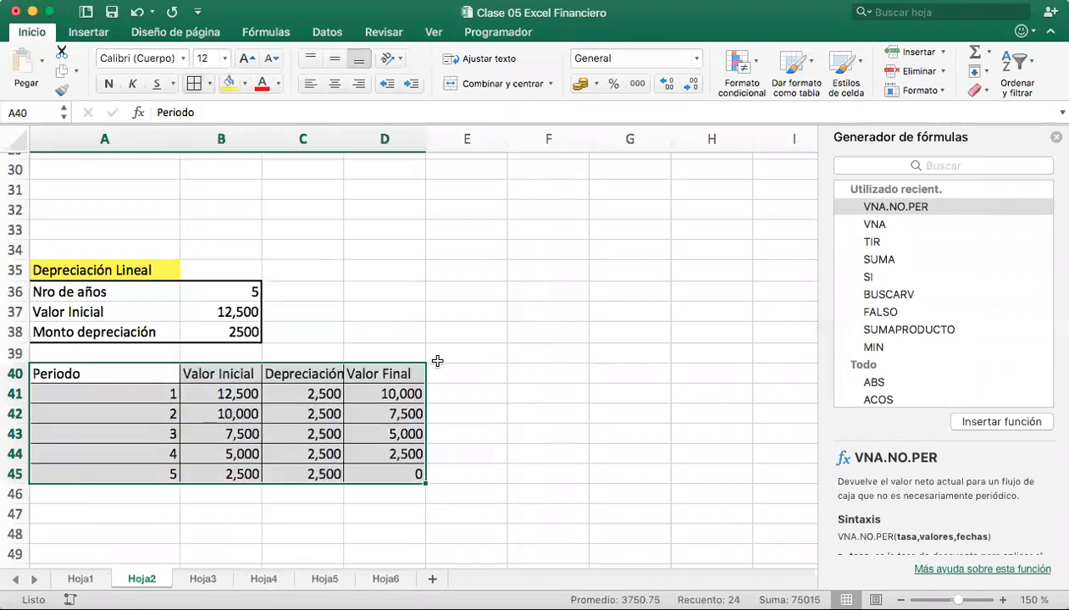
Fill the schedule's heading row A40:D40 with a light green theme colour
{"action": "left_click_drag", "start_coordinate": [392, 369], "coordinate": [151, 374]}
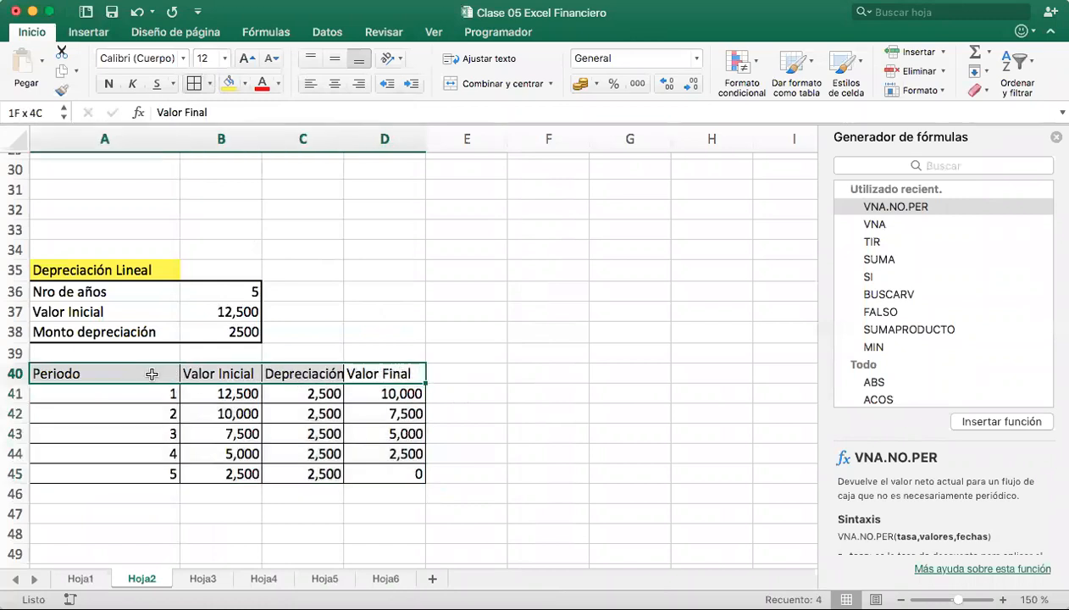
{"action": "left_click", "coordinate": [244, 85]}
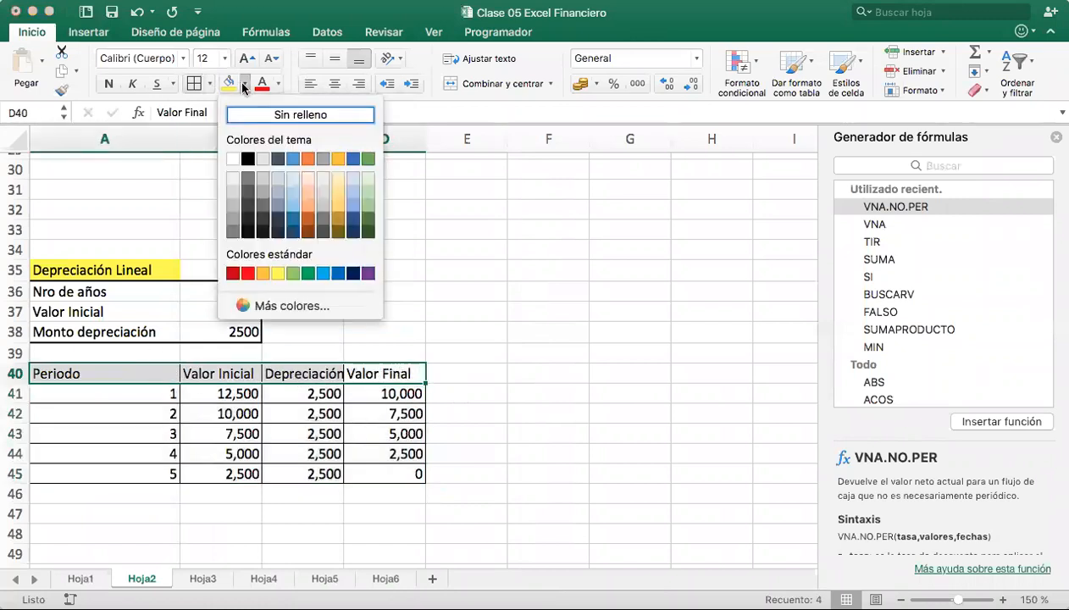
{"action": "left_click", "coordinate": [365, 183]}
Compare the Depreciación row of the Flujos table with the straight-line depreciation schedule below it
{"action": "scroll", "coordinate": [512, 369], "scroll_direction": "up", "scroll_amount": 5}
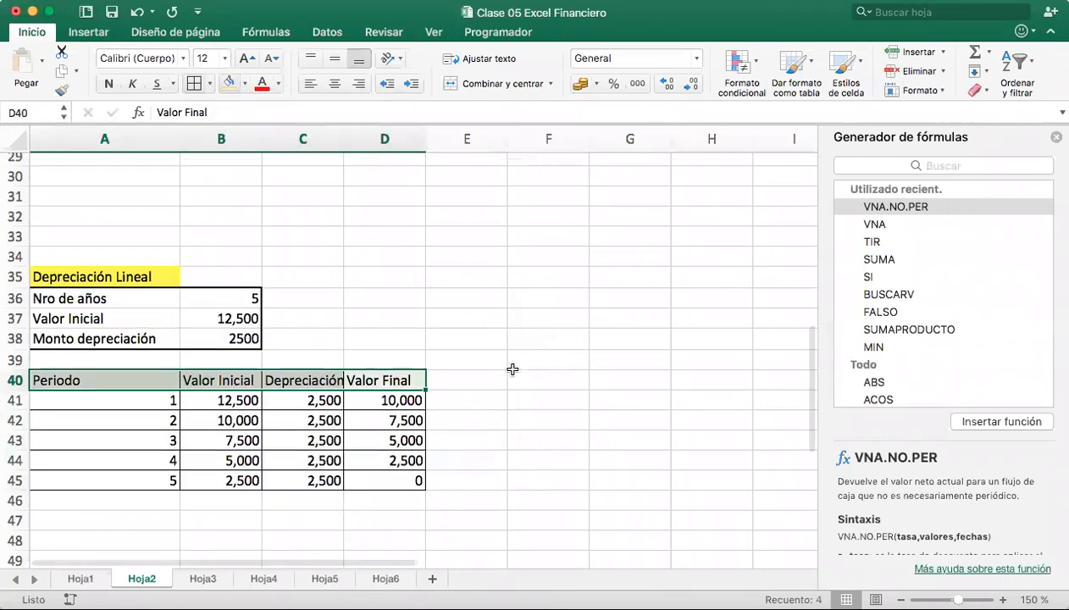
{"action": "scroll", "coordinate": [512, 369], "scroll_direction": "down", "scroll_amount": 4}
{"action": "scroll", "coordinate": [513, 369], "scroll_direction": "up", "scroll_amount": 5}
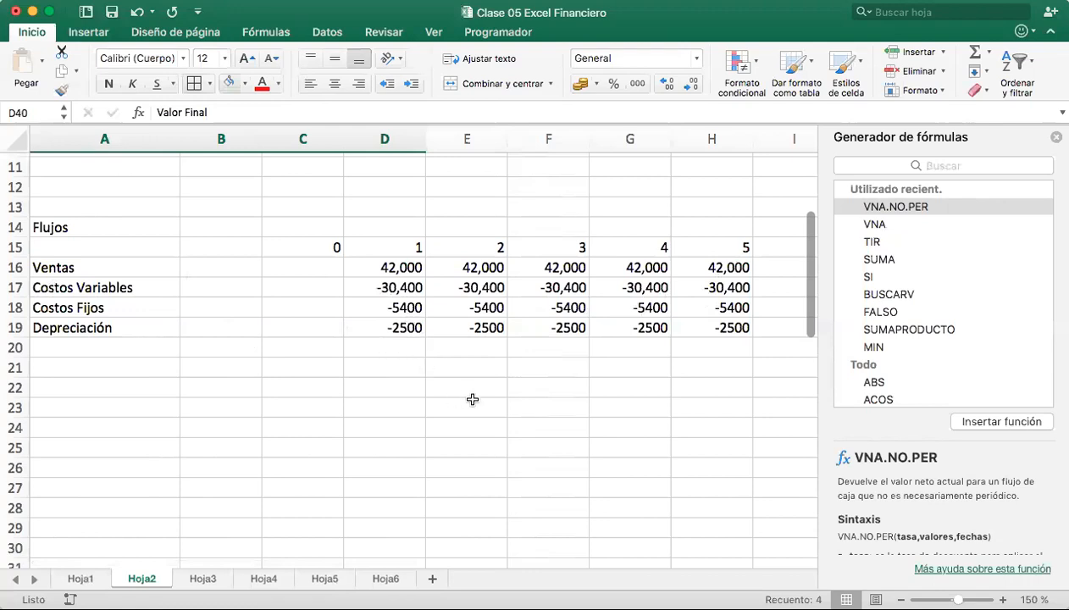
{"action": "scroll", "coordinate": [472, 399], "scroll_direction": "down", "scroll_amount": 5}
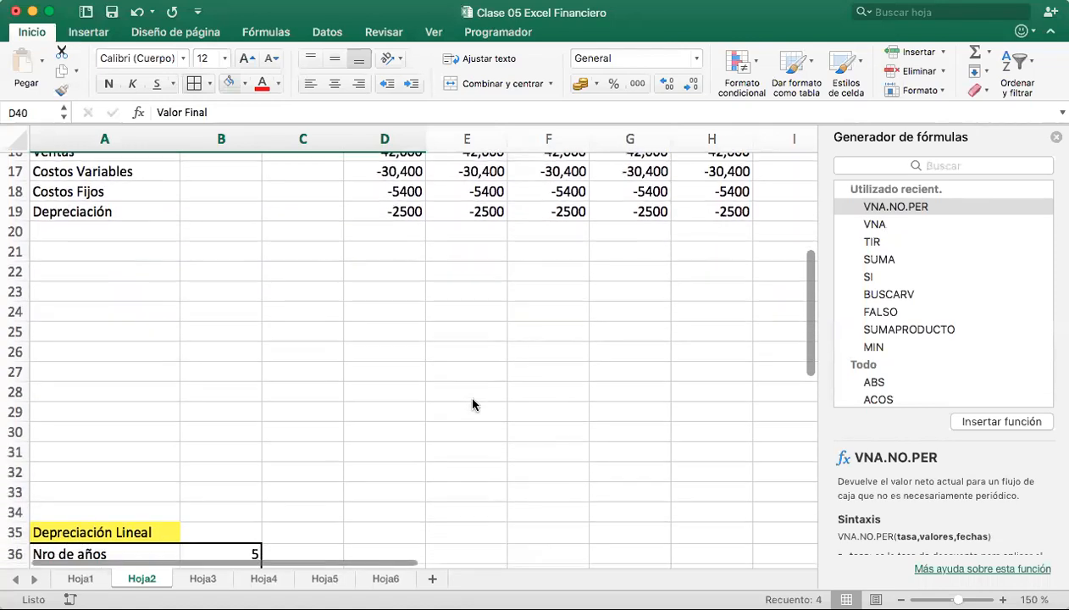
{"action": "scroll", "coordinate": [472, 404], "scroll_direction": "down", "scroll_amount": 4}
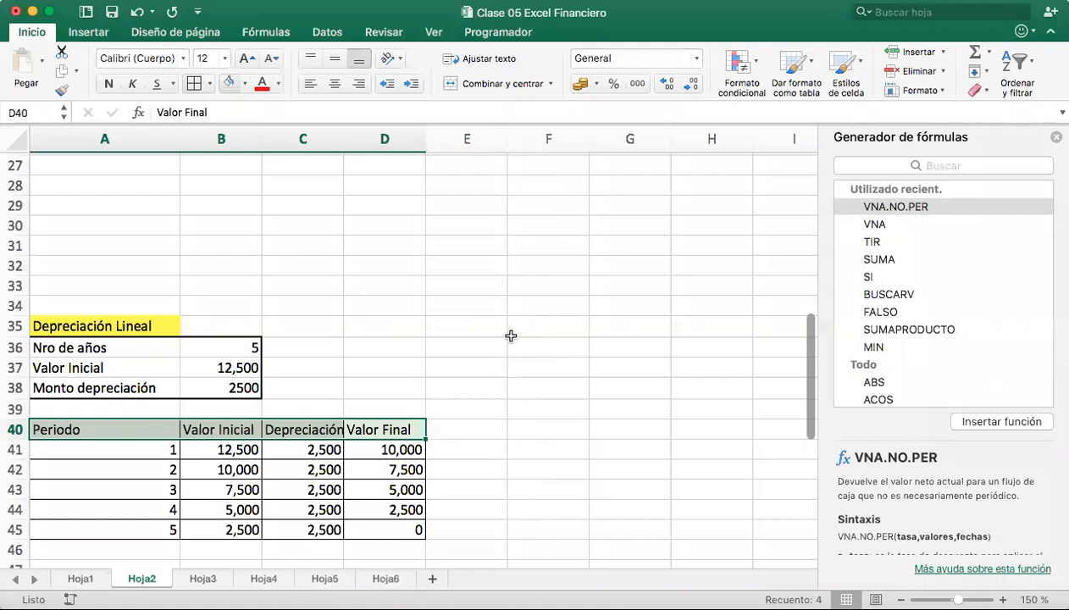
{"action": "scroll", "coordinate": [508, 337], "scroll_direction": "up", "scroll_amount": 1}
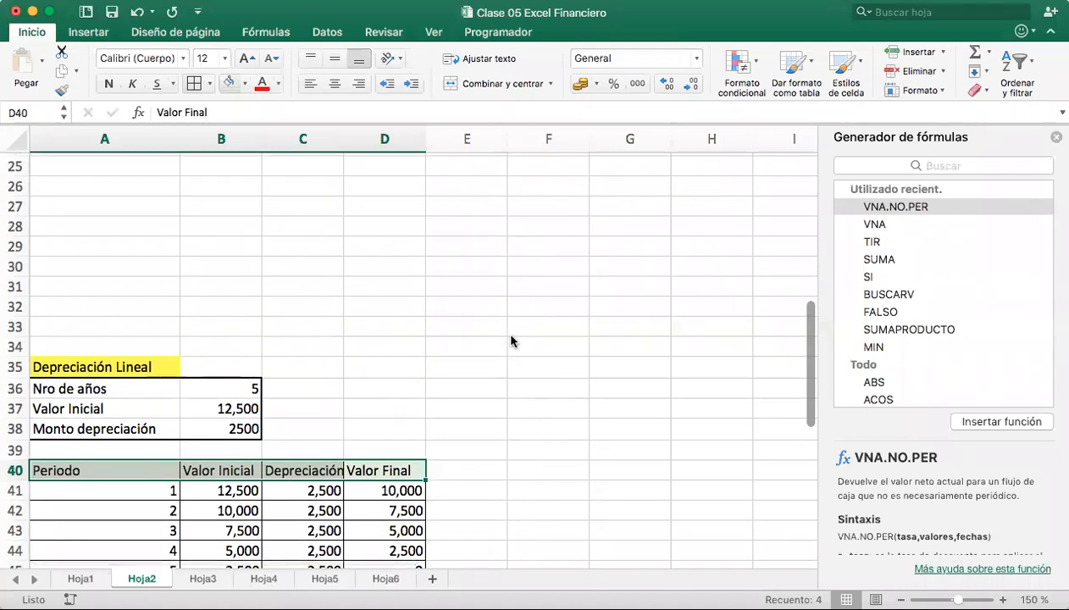
{"action": "scroll", "coordinate": [511, 341], "scroll_direction": "up", "scroll_amount": 4}
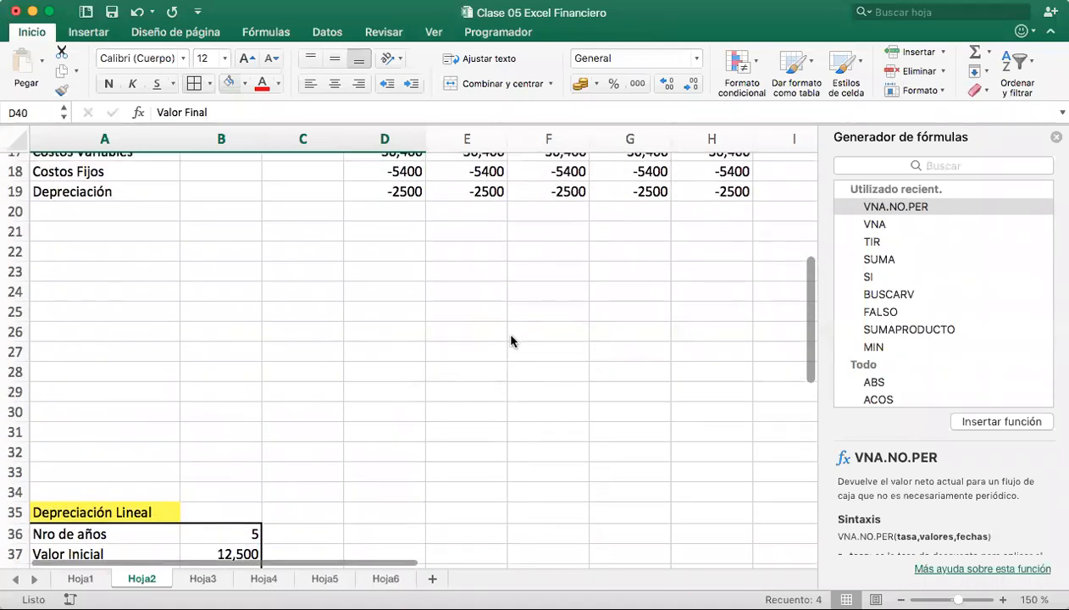
{"action": "scroll", "coordinate": [511, 341], "scroll_direction": "up", "scroll_amount": 2}
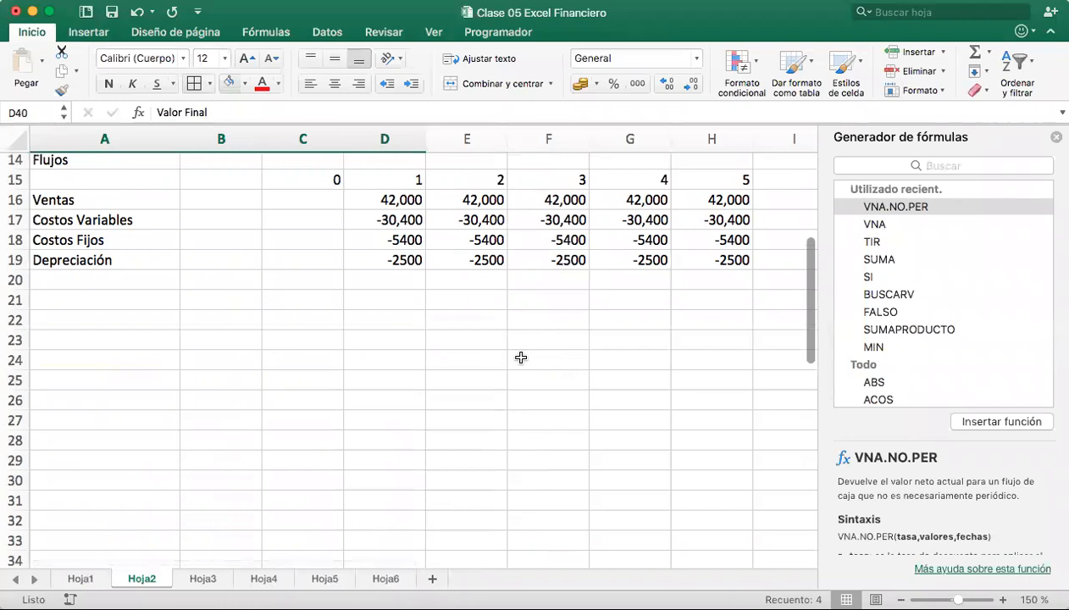
{"action": "scroll", "coordinate": [521, 357], "scroll_direction": "down", "scroll_amount": 5}
{"action": "scroll", "coordinate": [521, 360], "scroll_direction": "up", "scroll_amount": 5}
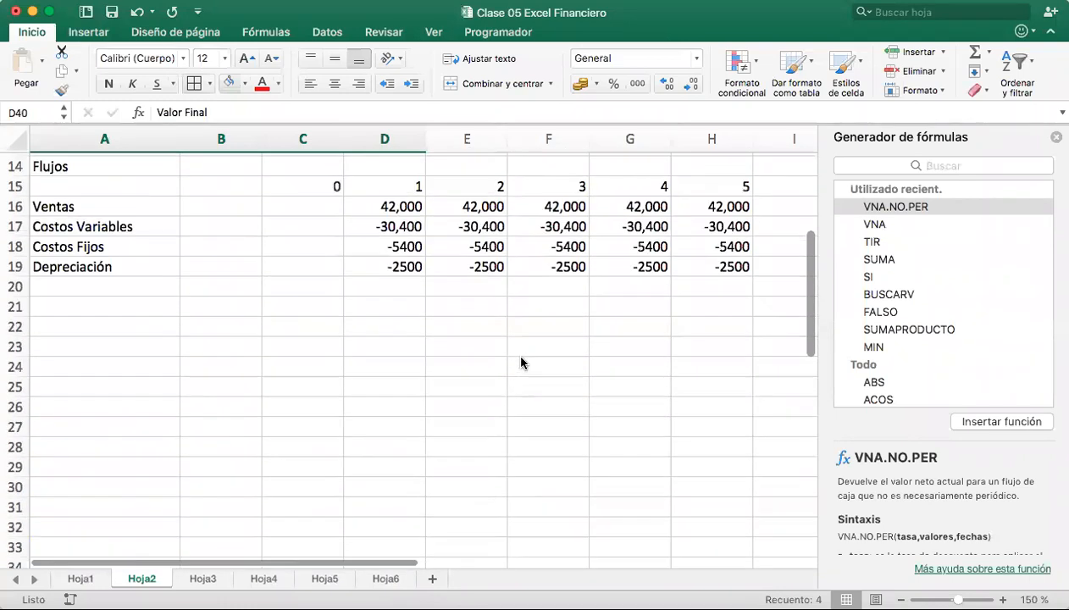
{"action": "scroll", "coordinate": [521, 362], "scroll_direction": "down", "scroll_amount": 8}
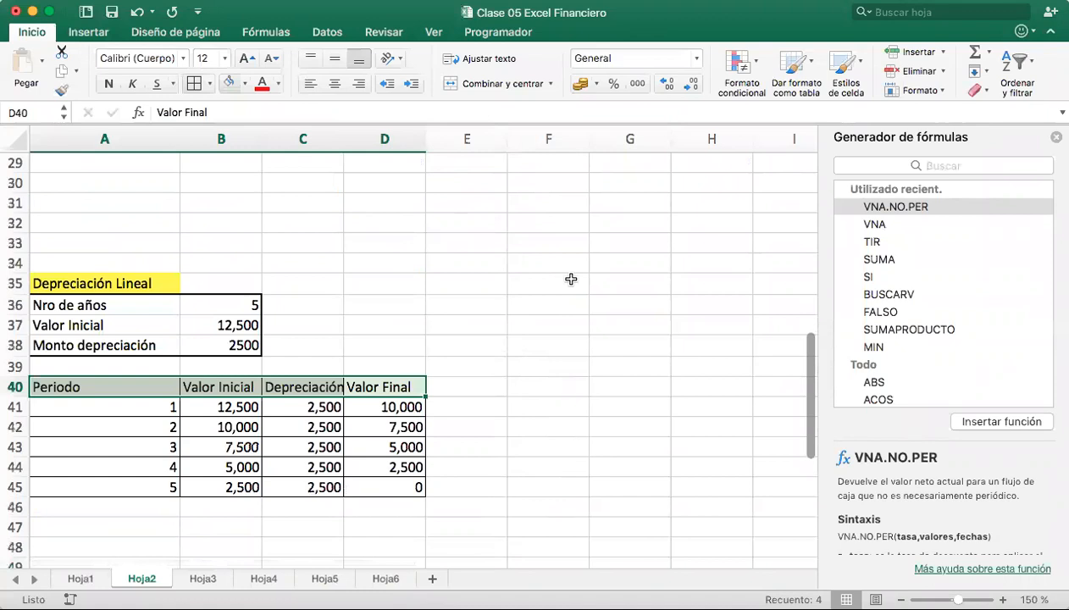
{"action": "scroll", "coordinate": [571, 279], "scroll_direction": "up", "scroll_amount": 8}
{"action": "scroll", "coordinate": [571, 284], "scroll_direction": "up", "scroll_amount": 2}
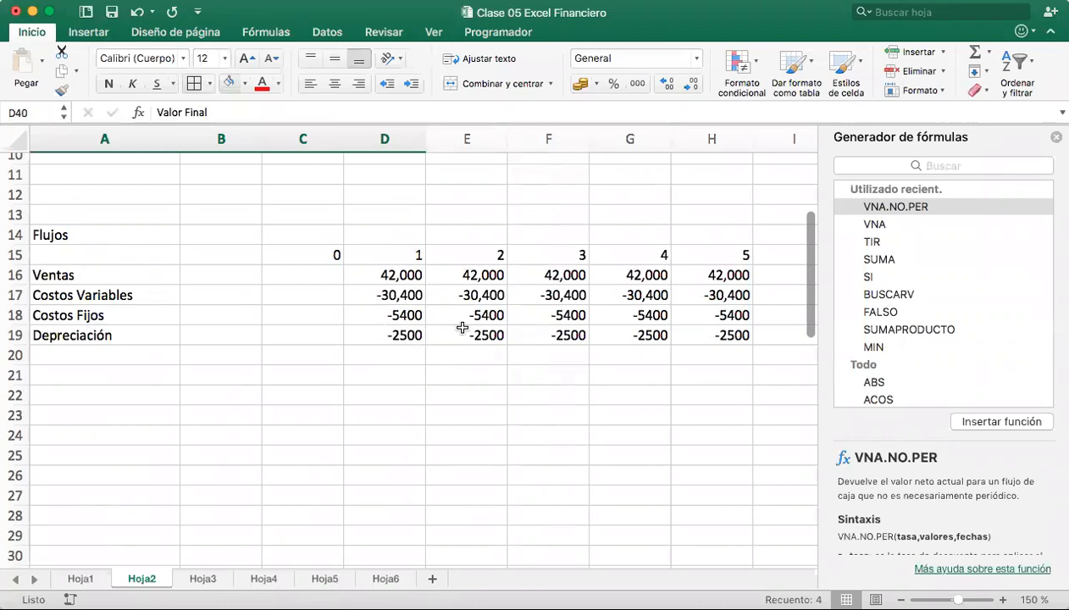
Apply a bottom border under the Depreciación row, from A19 to H19
{"action": "left_click", "coordinate": [129, 354]}
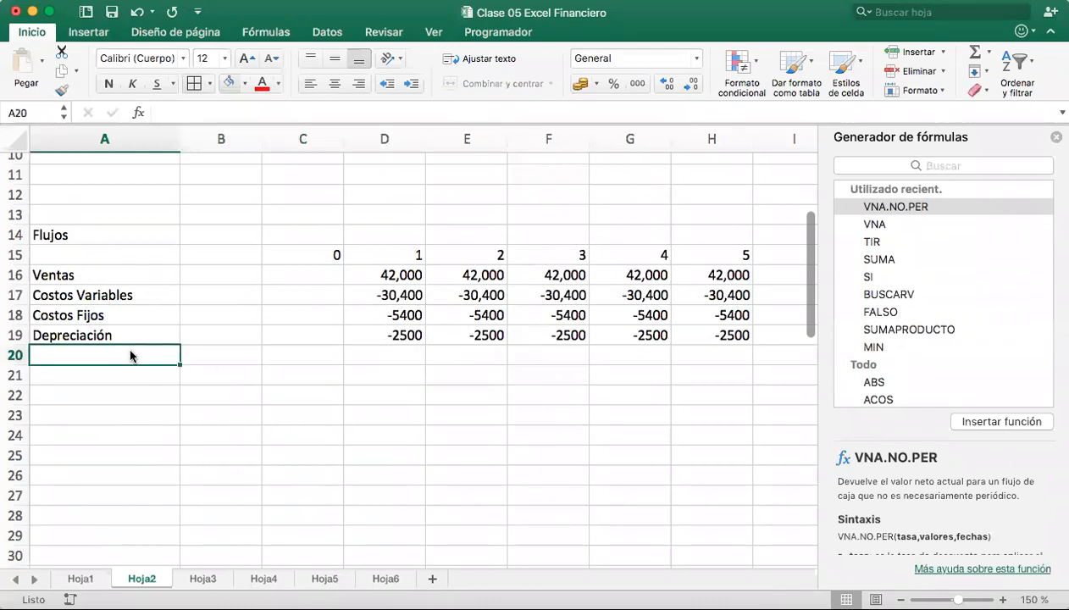
{"action": "left_click_drag", "start_coordinate": [711, 333], "coordinate": [158, 336]}
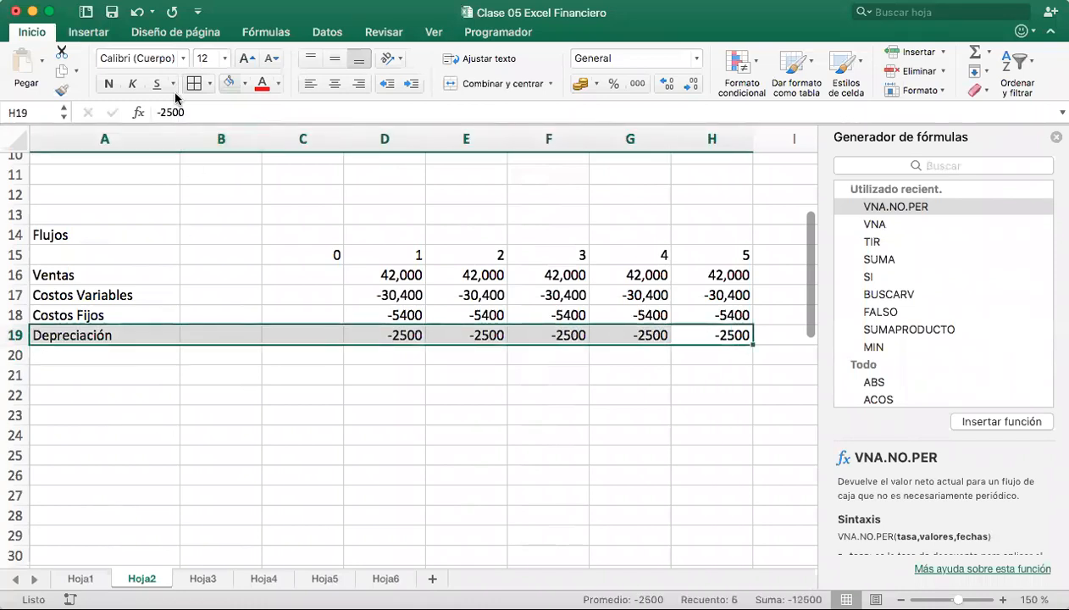
{"action": "left_click", "coordinate": [210, 84]}
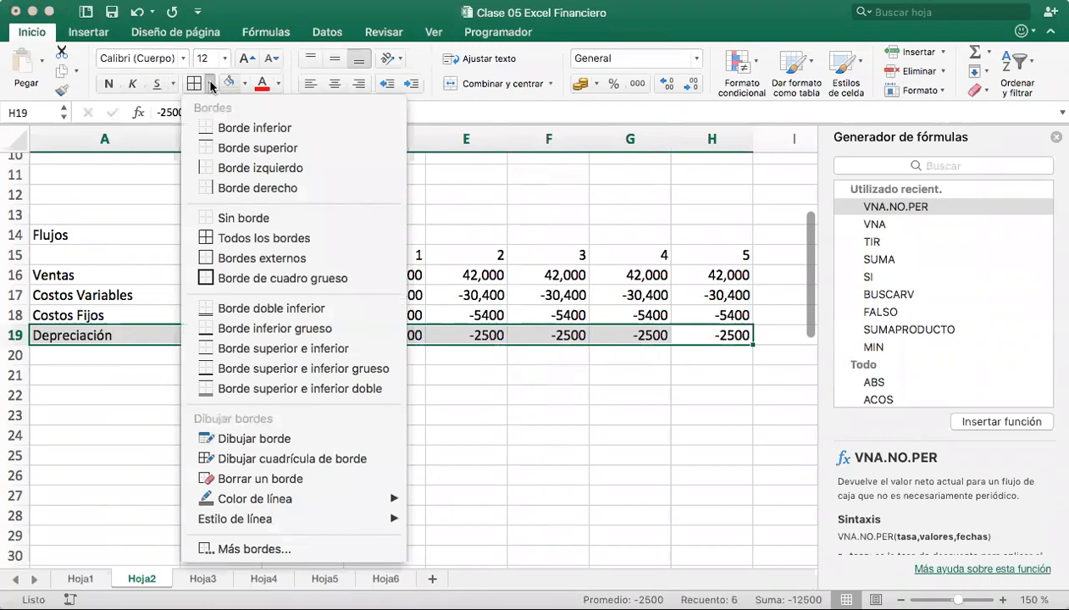
{"action": "left_click", "coordinate": [238, 128]}
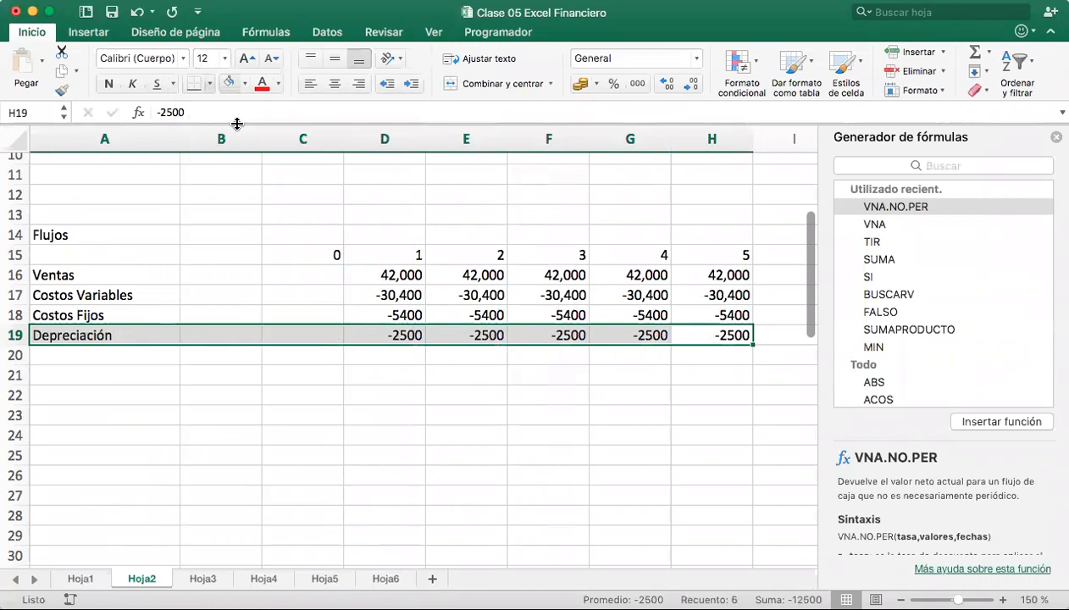
{"action": "left_click", "coordinate": [404, 375]}
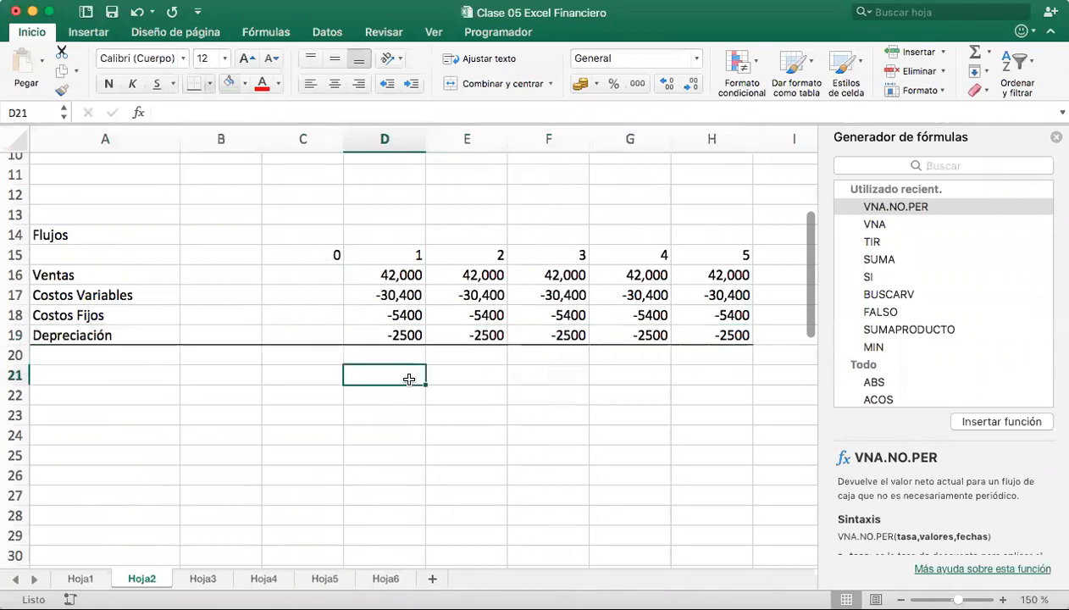
Enter the row label "Utilidad antes de impuestos" in A21
{"action": "left_click", "coordinate": [117, 356]}
{"action": "key", "text": "Return"}
{"action": "type", "text": "Utilidad"}
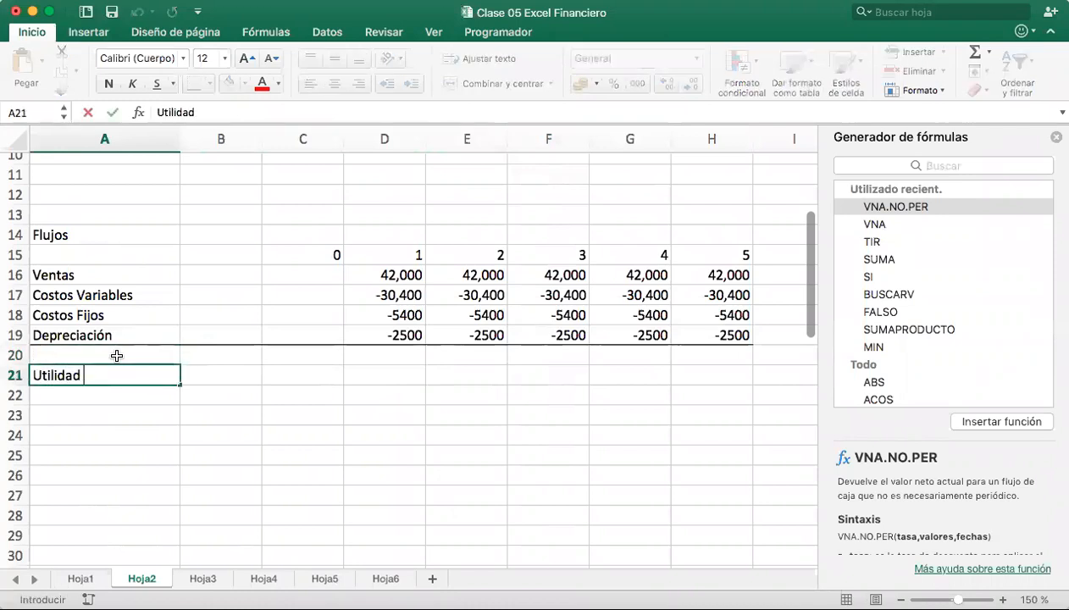
{"action": "type", "text": " antes de "}
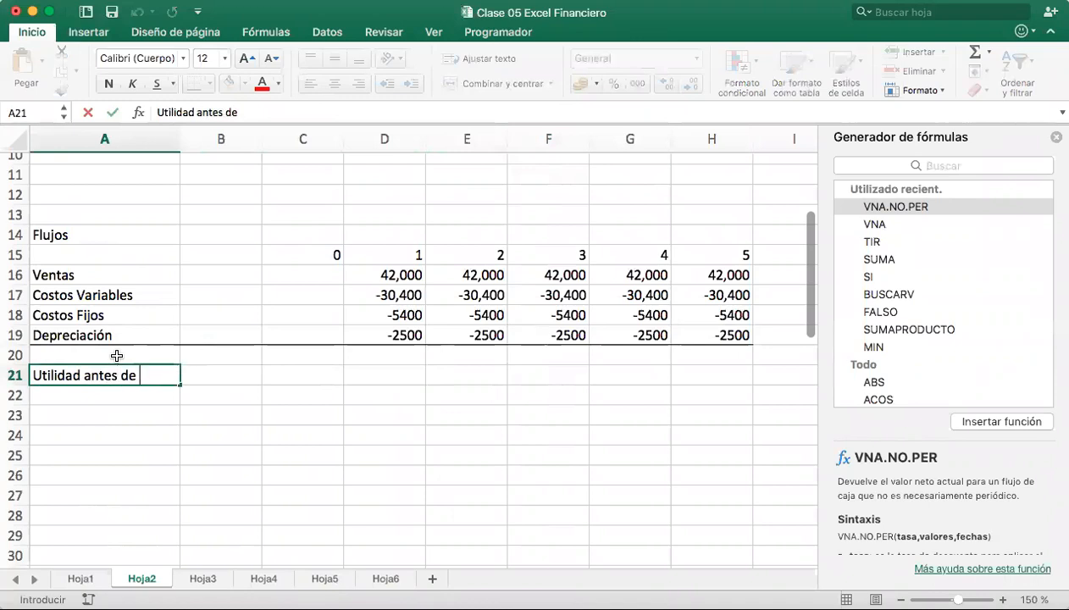
{"action": "type", "text": "impuestos"}
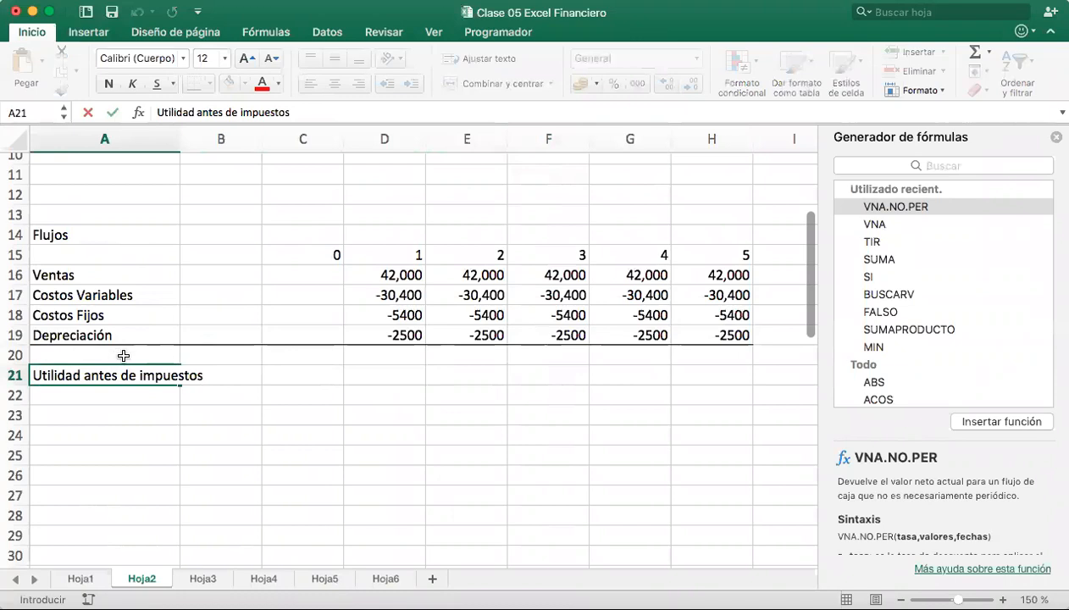
{"action": "left_click", "coordinate": [335, 409]}
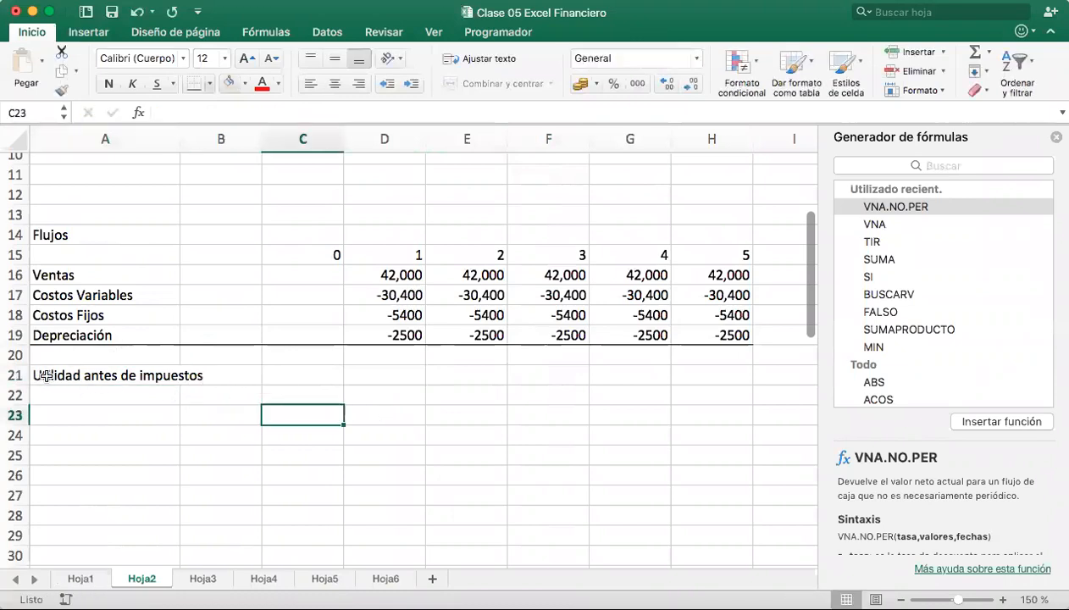
Colour only the word "Utilidad" red in the A21 label
{"action": "double_click", "coordinate": [76, 375]}
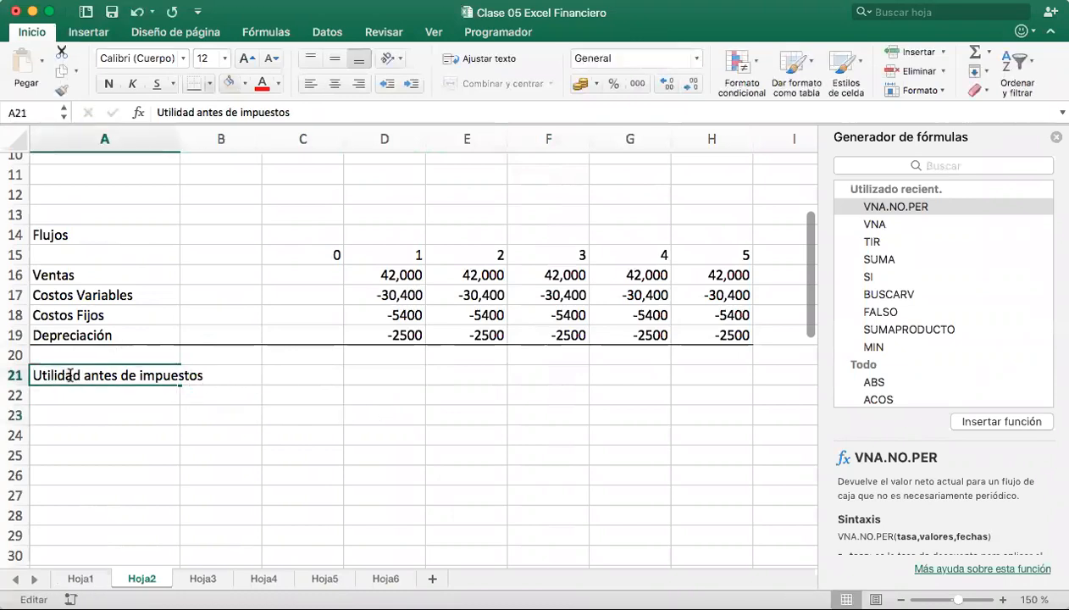
{"action": "double_click", "coordinate": [66, 373]}
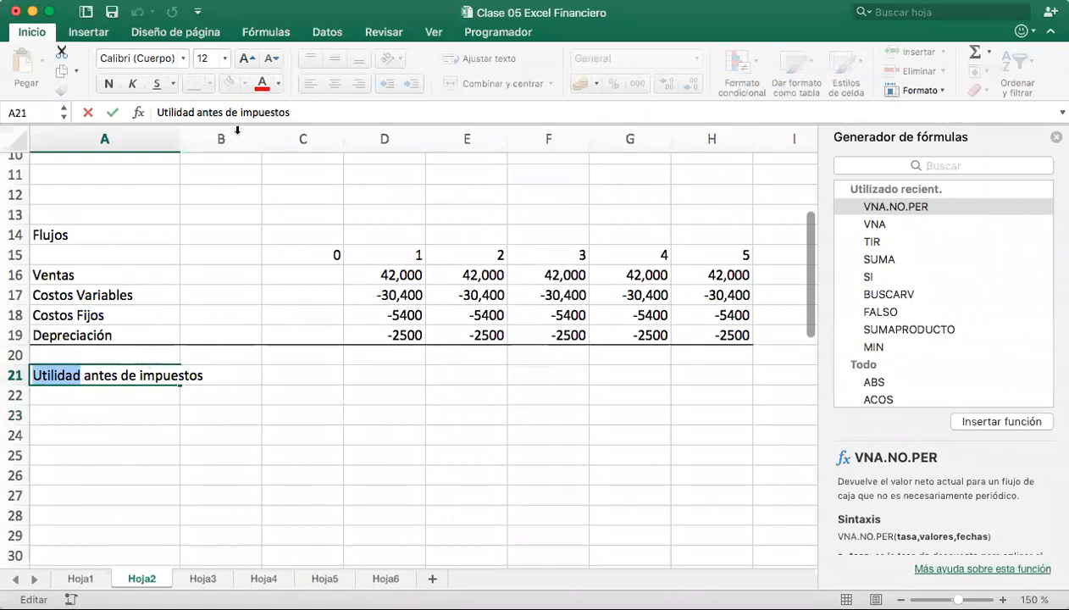
{"action": "left_click", "coordinate": [261, 84]}
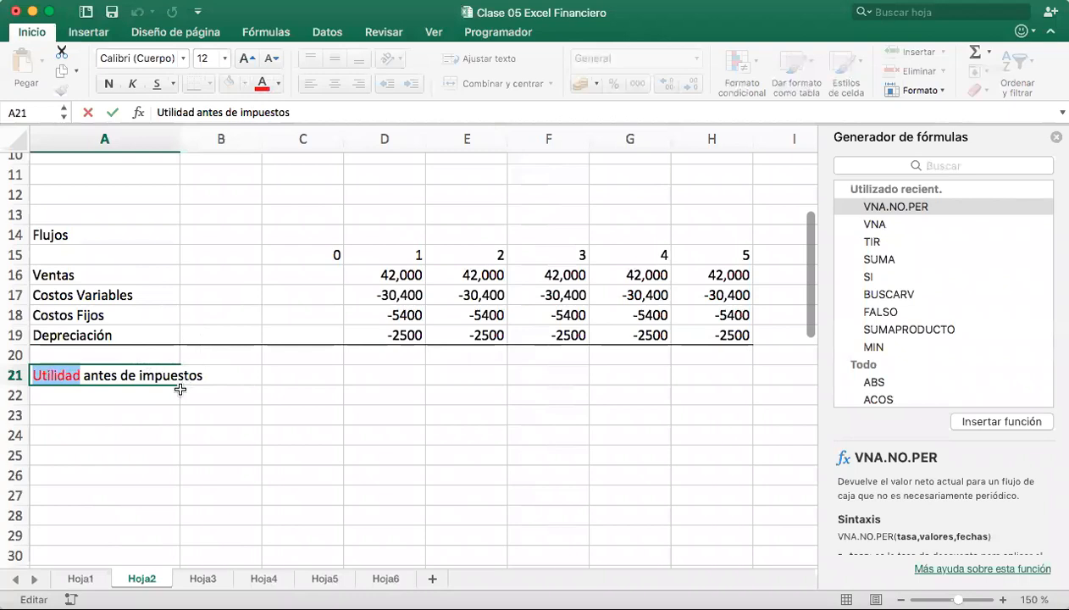
{"action": "left_click", "coordinate": [242, 391]}
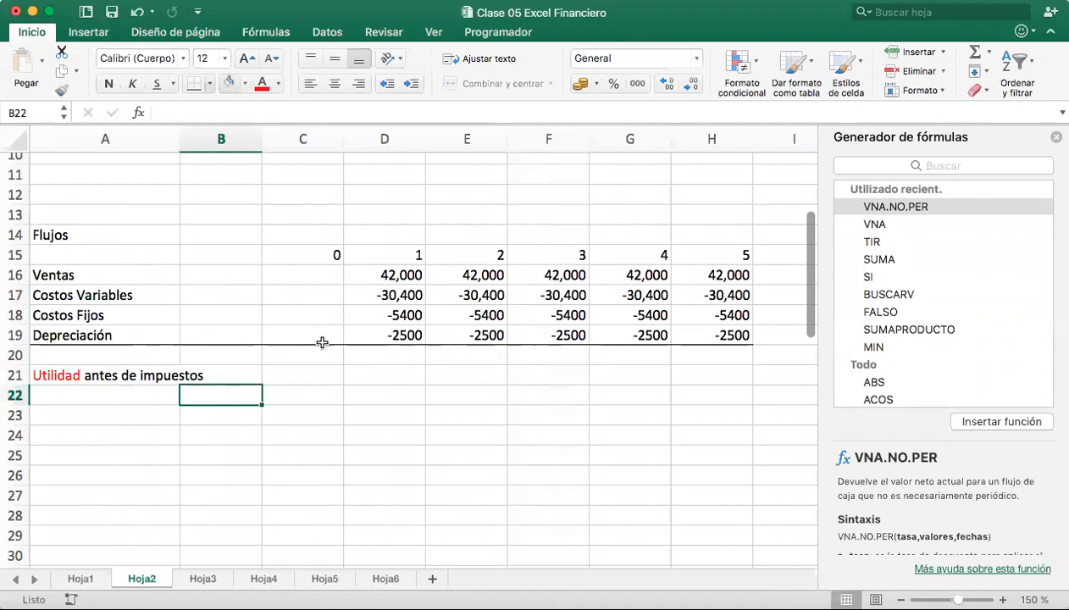
Calculate the period 1 profit before taxes in D21 with =SUMA(D16:D19)
{"action": "left_click", "coordinate": [402, 379]}
{"action": "type", "text": "=s"}
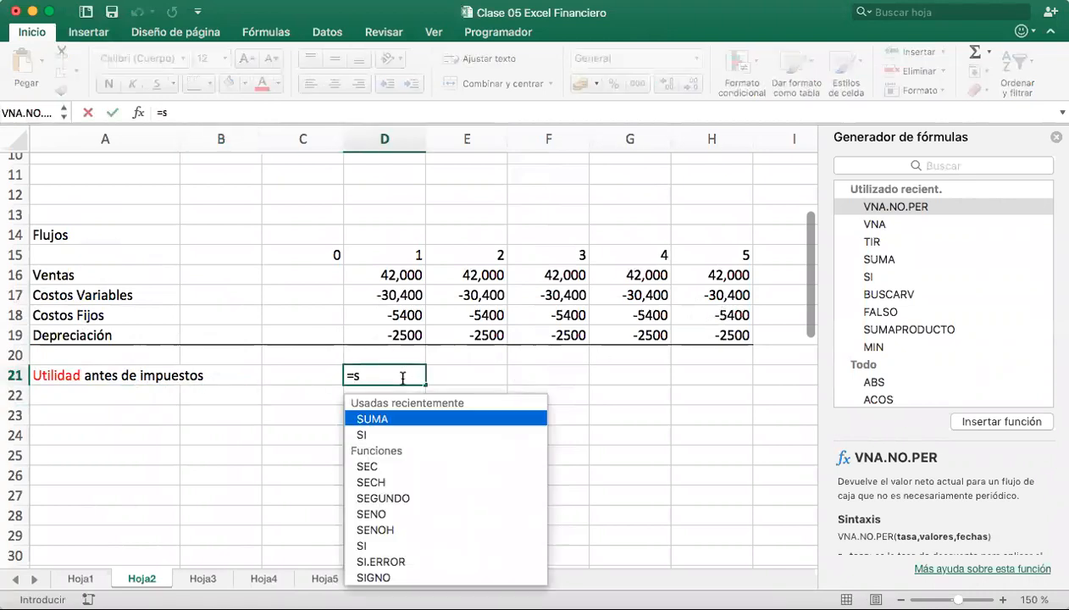
{"action": "type", "text": "uma("}
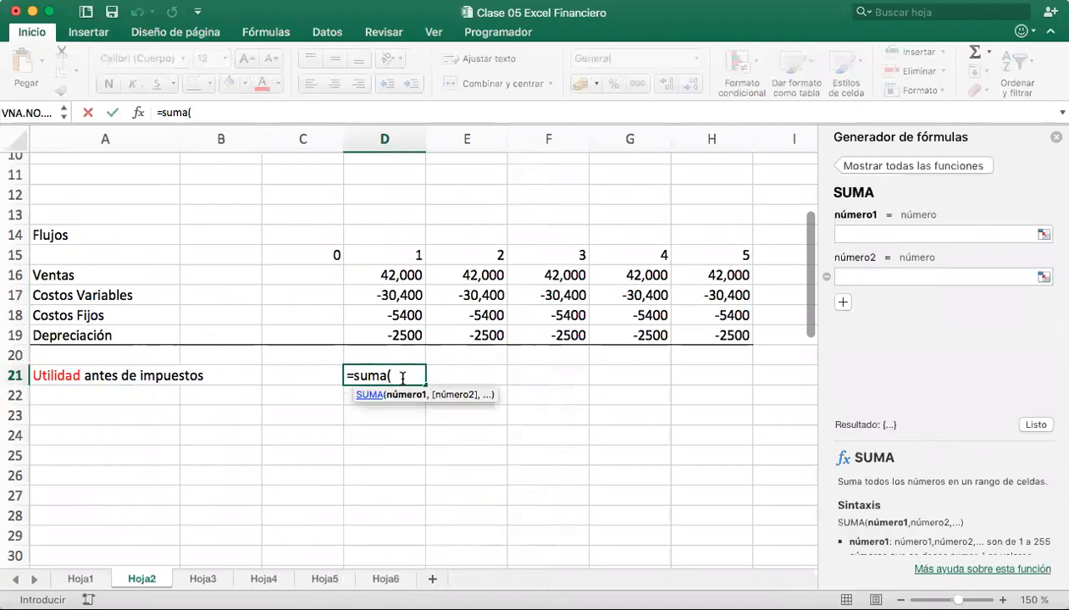
{"action": "left_click_drag", "start_coordinate": [403, 276], "coordinate": [404, 335]}
{"action": "type", "text": ")"}
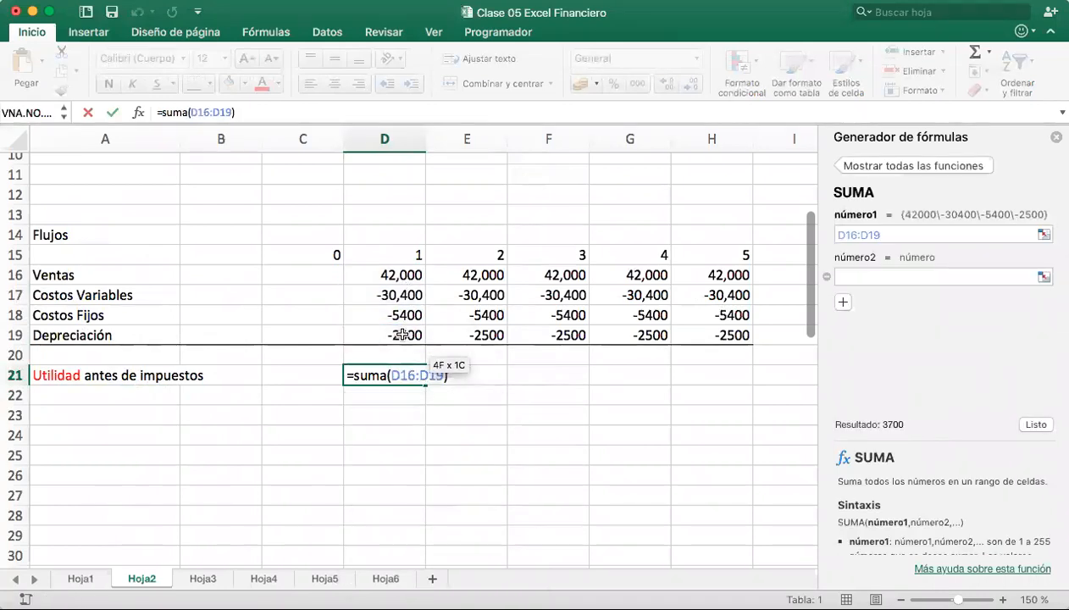
{"action": "key", "text": "Return"}
Try to fill the D21 sum across to H21, and ignore the formula error flagged in D21
{"action": "left_click", "coordinate": [411, 373]}
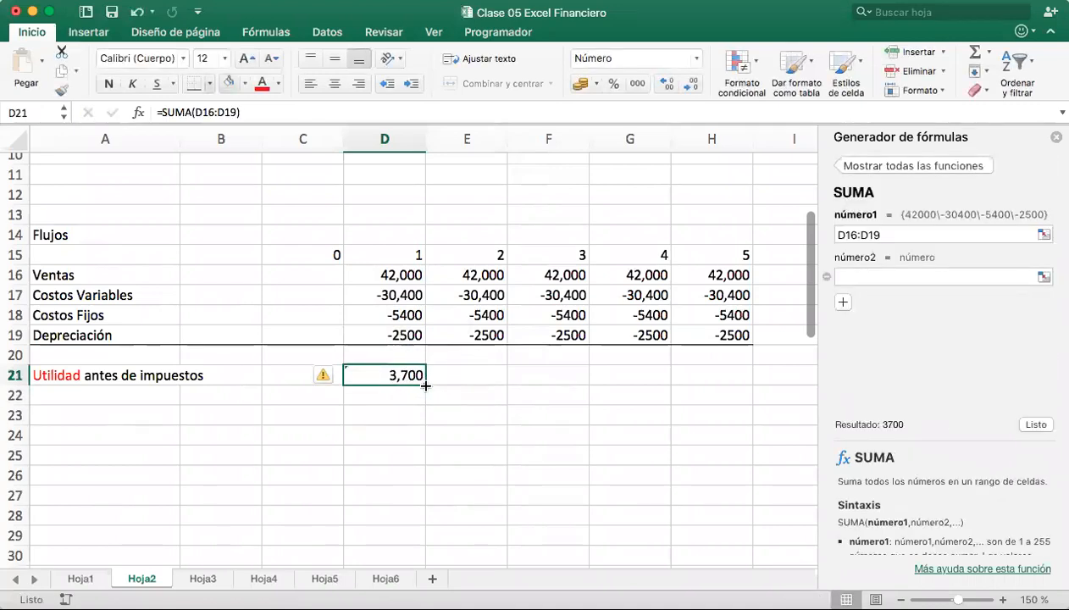
{"action": "left_click_drag", "start_coordinate": [510, 389], "coordinate": [720, 379]}
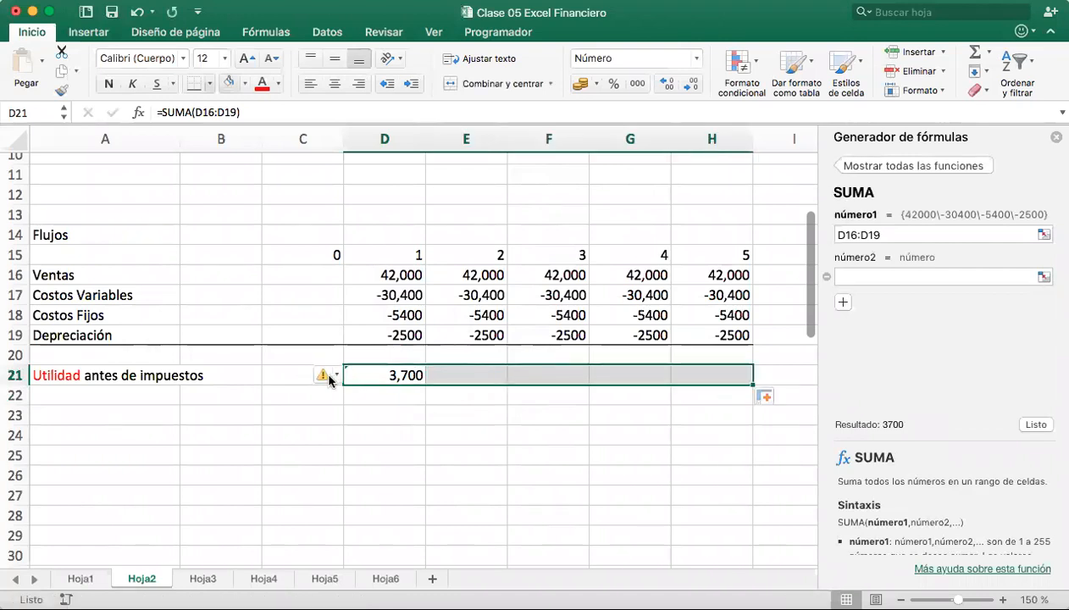
{"action": "left_click", "coordinate": [329, 378]}
{"action": "left_click", "coordinate": [353, 457]}
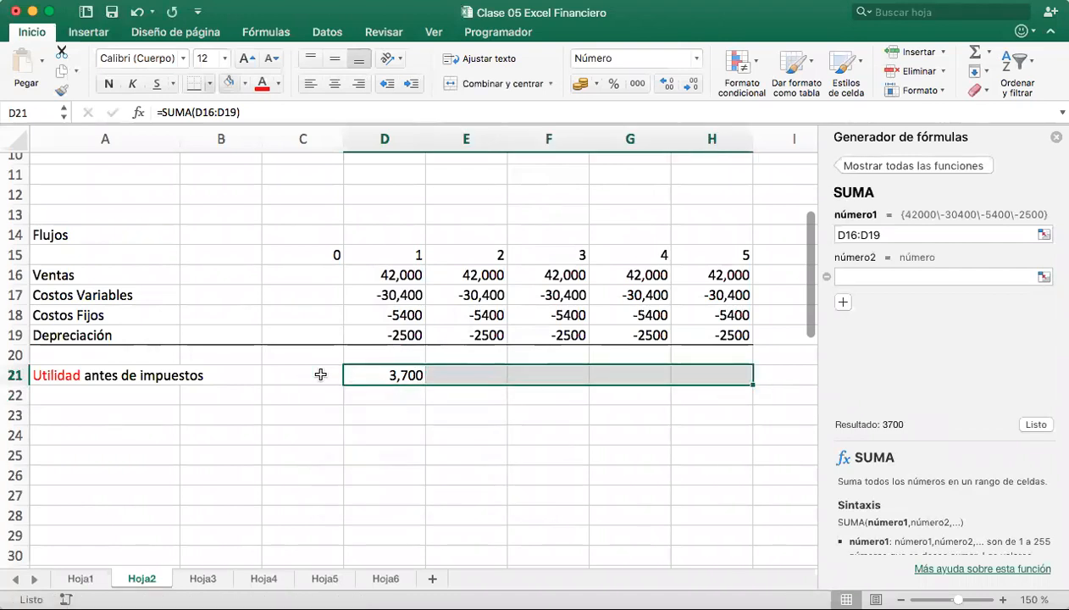
Try again to extend the D21 sum to the remaining periods, checking the formula in the cell
{"action": "left_click", "coordinate": [411, 381]}
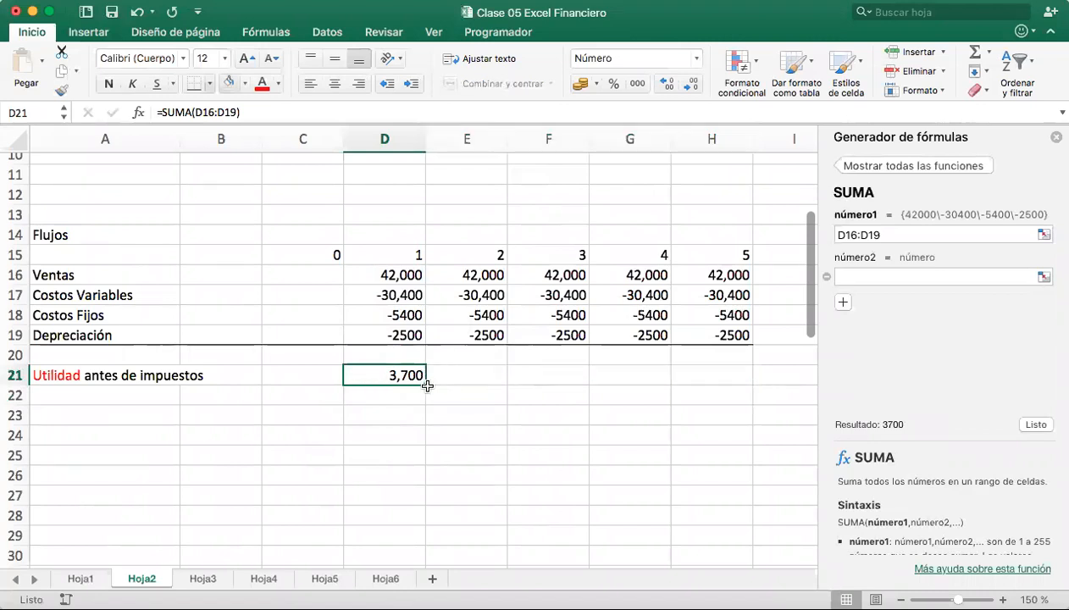
{"action": "left_click_drag", "start_coordinate": [588, 380], "coordinate": [734, 385]}
{"action": "left_click", "coordinate": [468, 376]}
{"action": "double_click", "coordinate": [395, 379]}
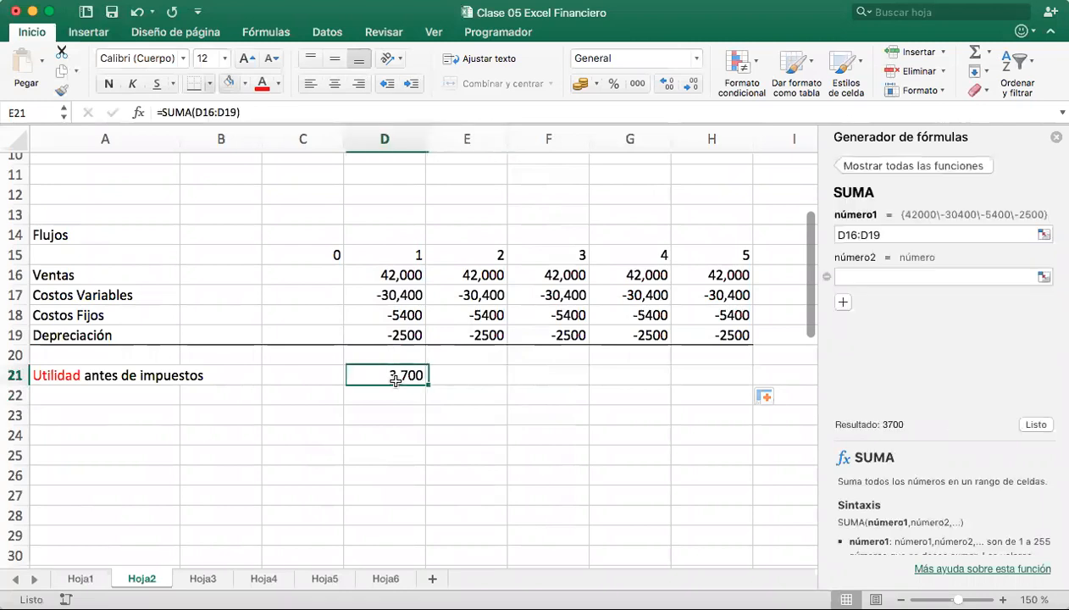
{"action": "left_click", "coordinate": [396, 379]}
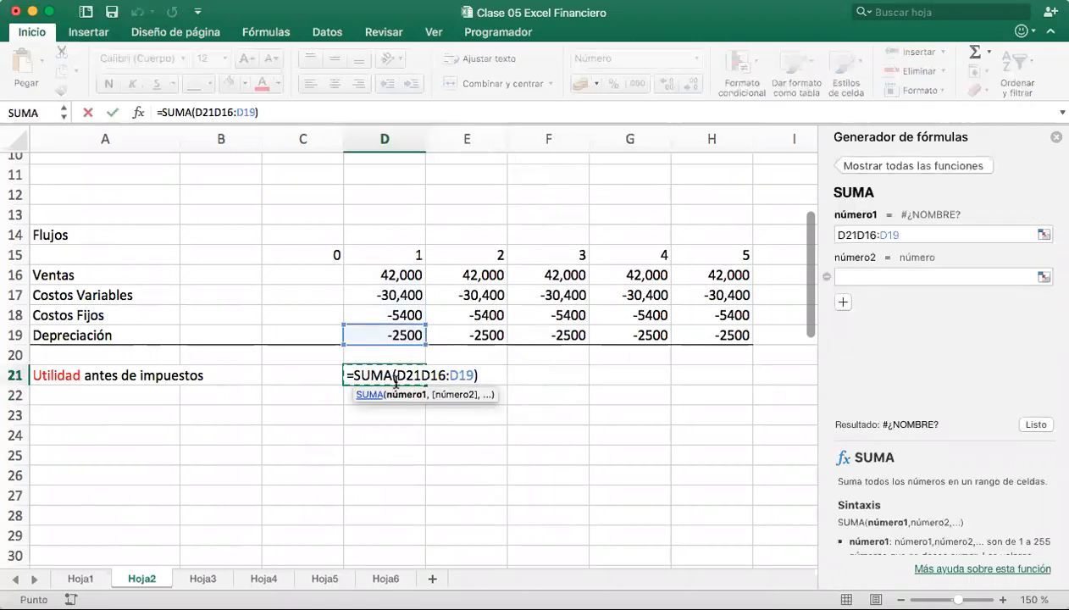
{"action": "key", "text": "Escape"}
{"action": "double_click", "coordinate": [394, 378]}
{"action": "key", "text": "Escape"}
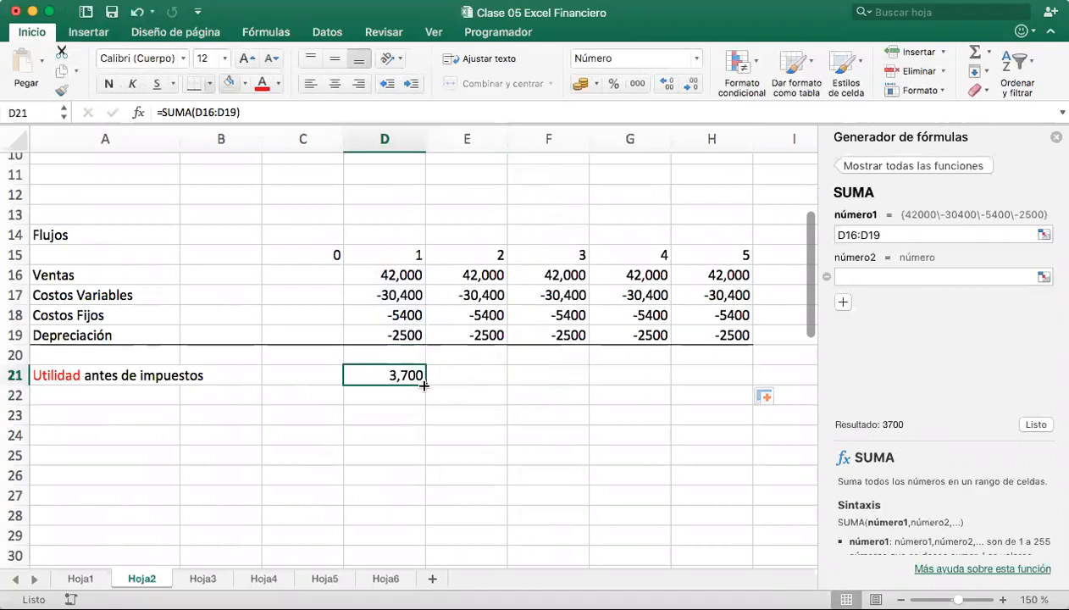
{"action": "left_click_drag", "start_coordinate": [424, 386], "coordinate": [498, 381]}
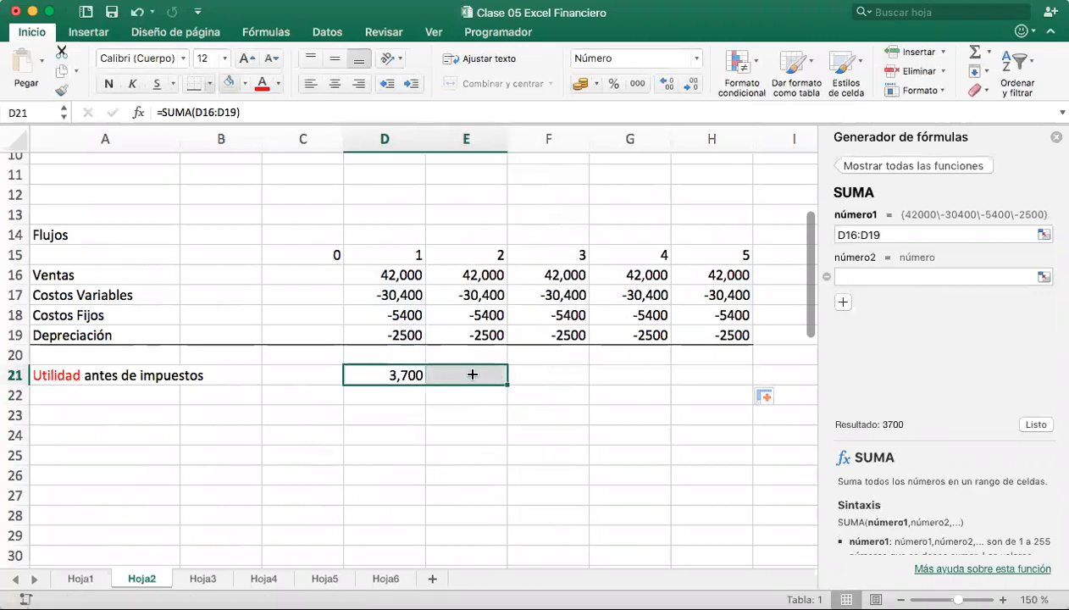
{"action": "double_click", "coordinate": [472, 374]}
{"action": "left_click", "coordinate": [384, 376]}
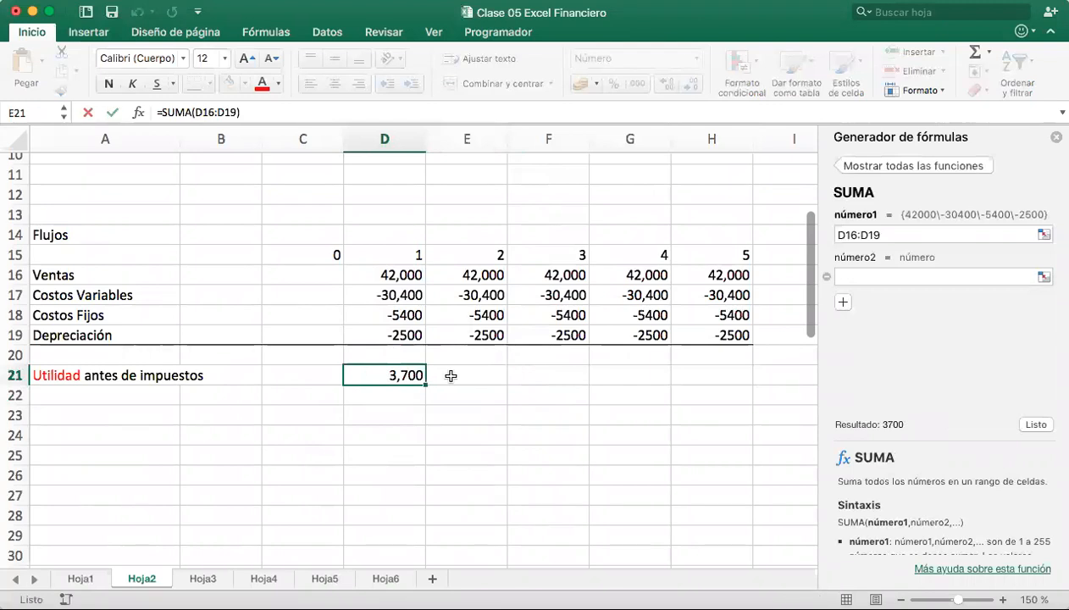
Calculate the period 2 profit before taxes in E21 with =SUMA(E16:E19) and ignore the cell's formula error
{"action": "left_click", "coordinate": [456, 375]}
{"action": "type", "text": "=su"}
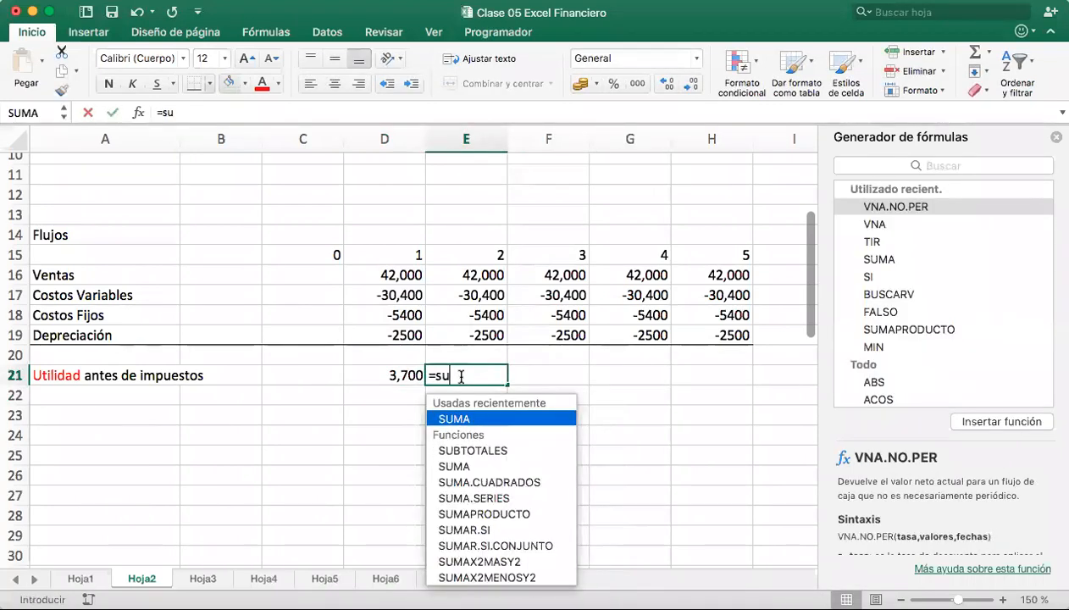
{"action": "type", "text": "ma("}
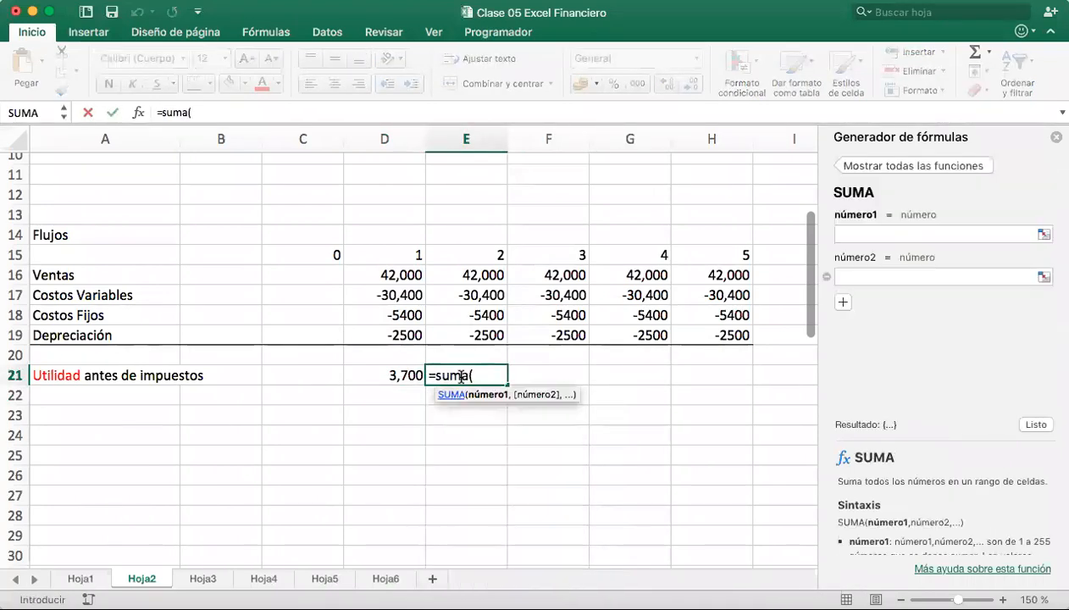
{"action": "left_click_drag", "start_coordinate": [469, 274], "coordinate": [479, 336]}
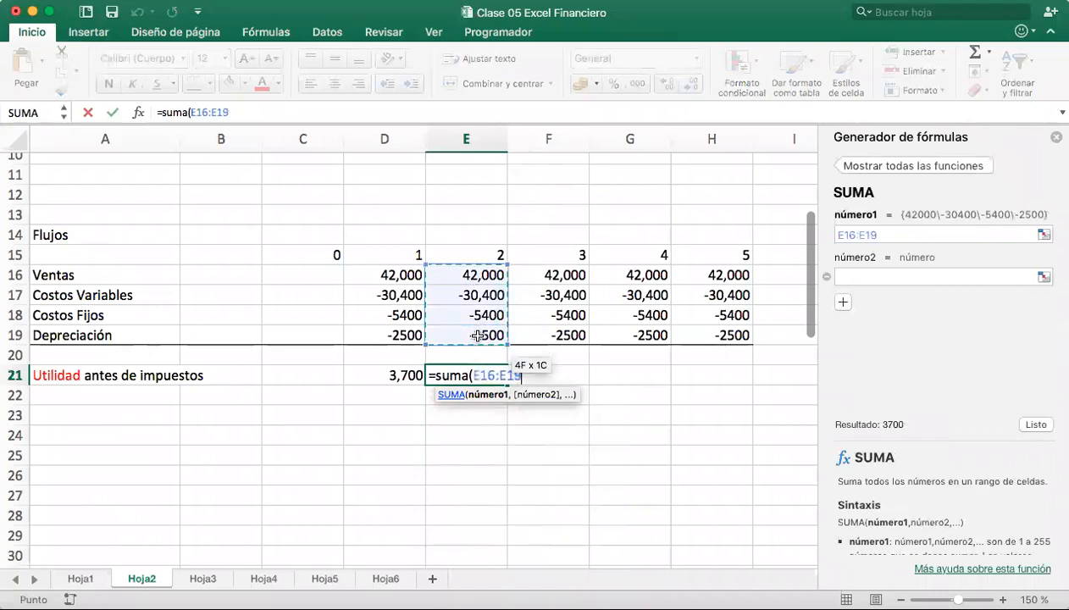
{"action": "key", "text": "Return"}
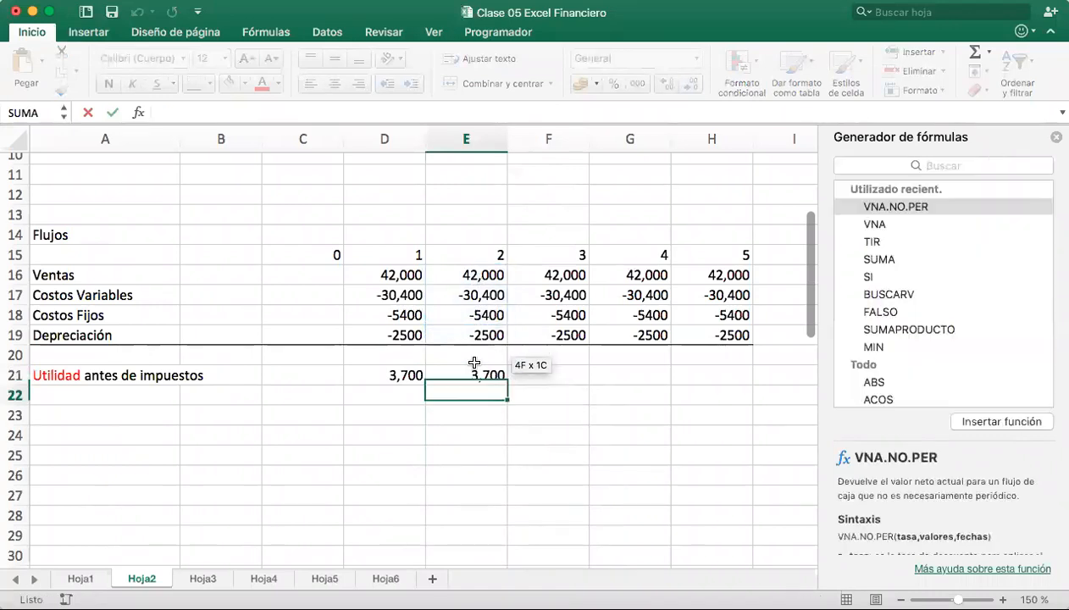
{"action": "left_click", "coordinate": [476, 373]}
{"action": "left_click", "coordinate": [404, 378]}
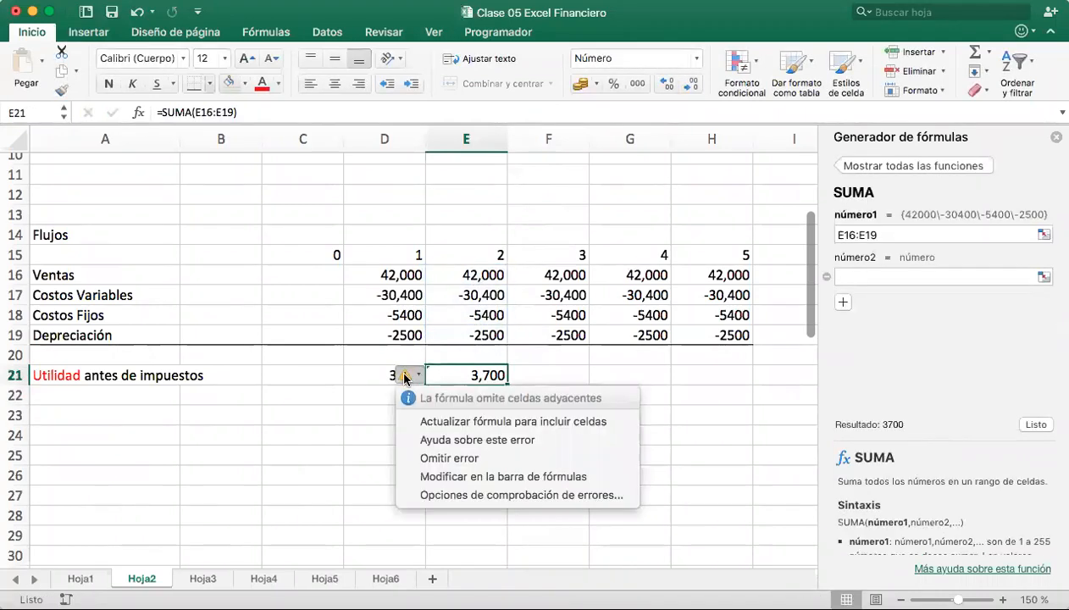
{"action": "left_click", "coordinate": [449, 458]}
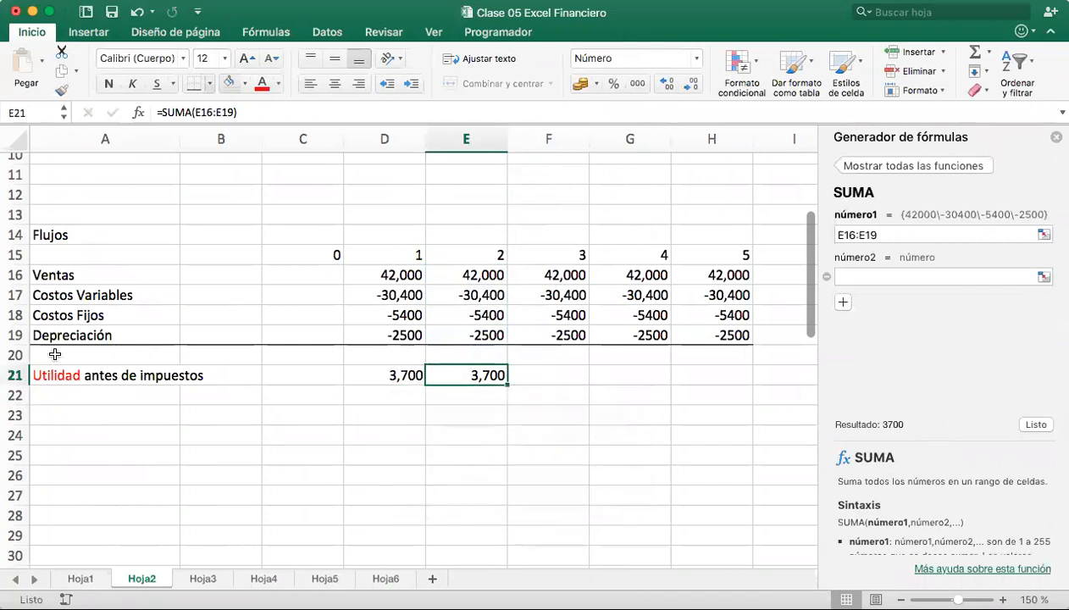
Delete the empty row 20 between the Depreciación and Utilidad antes de impuestos rows
{"action": "left_click", "coordinate": [19, 355]}
{"action": "right_click", "coordinate": [19, 355]}
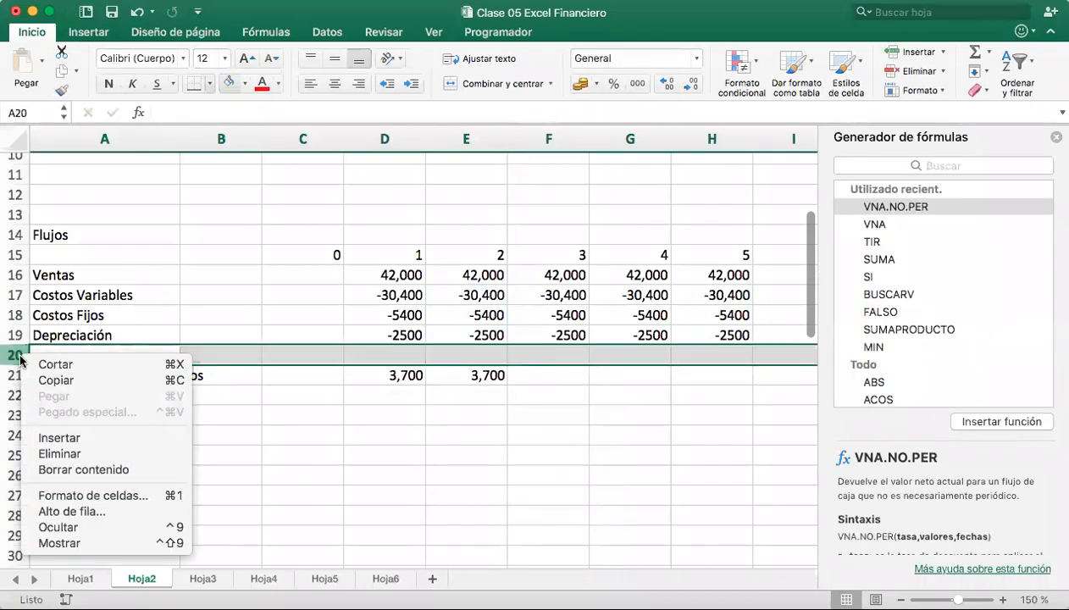
{"action": "left_click", "coordinate": [76, 461]}
Check the period 2 sum in E20 and try to fill it across to H20
{"action": "left_click", "coordinate": [470, 356]}
{"action": "double_click", "coordinate": [473, 355]}
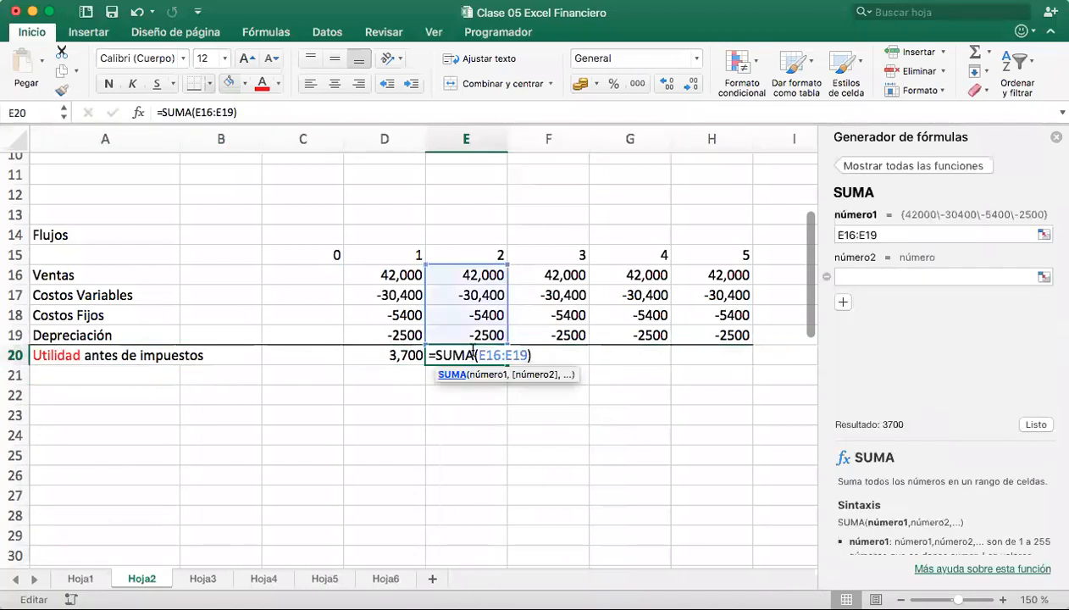
{"action": "key", "text": "Escape"}
{"action": "mouse_move", "coordinate": [506, 362]}
{"action": "left_mouse_down"}
{"action": "mouse_move", "coordinate": [751, 360]}
{"action": "mouse_move", "coordinate": [501, 356]}
{"action": "left_mouse_up"}
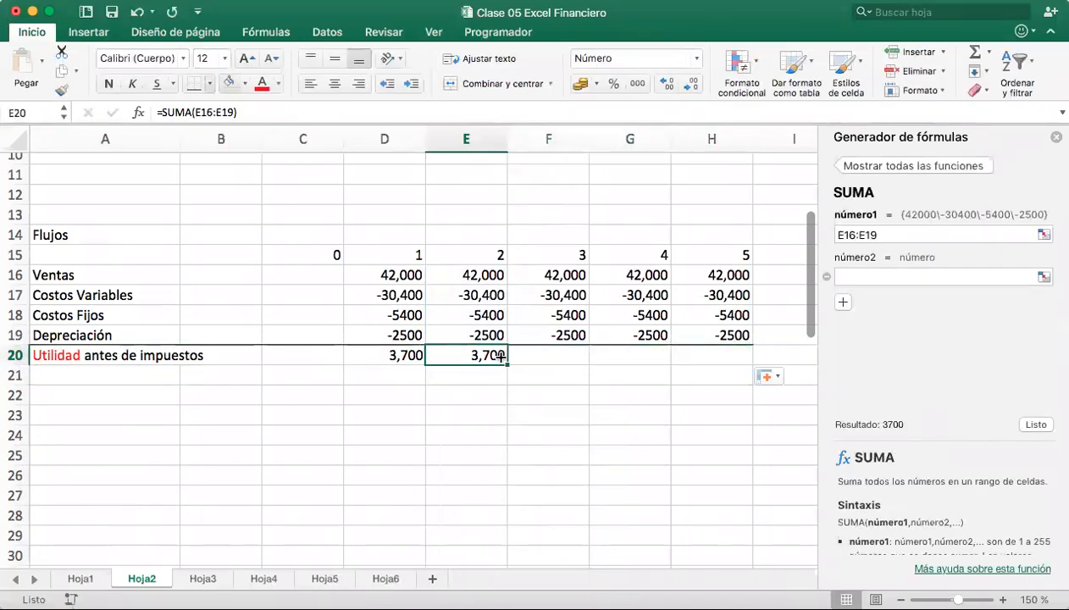
{"action": "double_click", "coordinate": [542, 357]}
{"action": "type", "text": "=suma("}
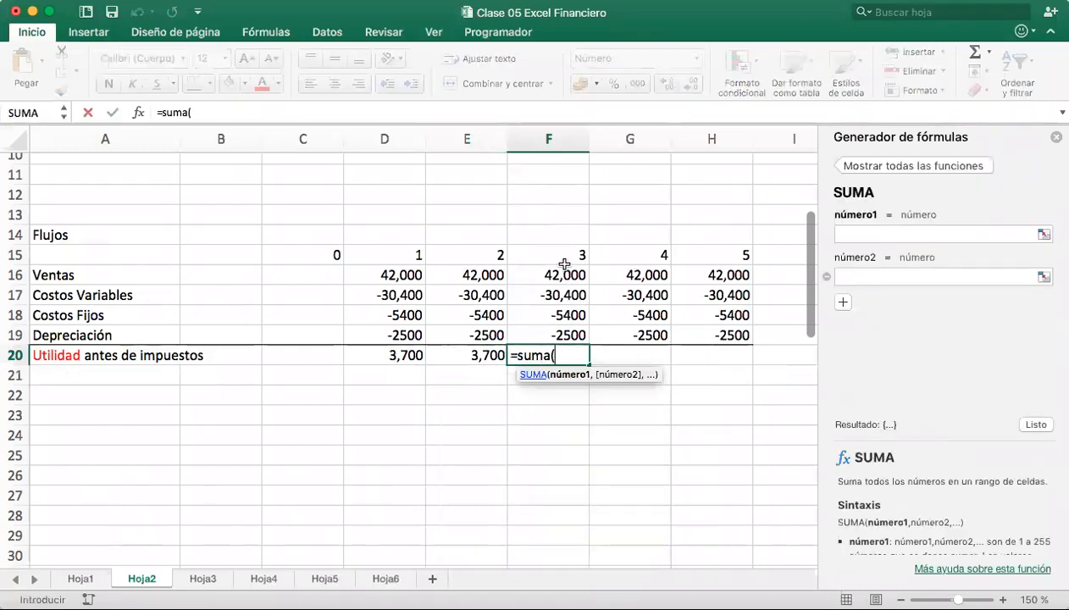
{"action": "scroll", "coordinate": [563, 270], "scroll_direction": "up", "scroll_amount": 1}
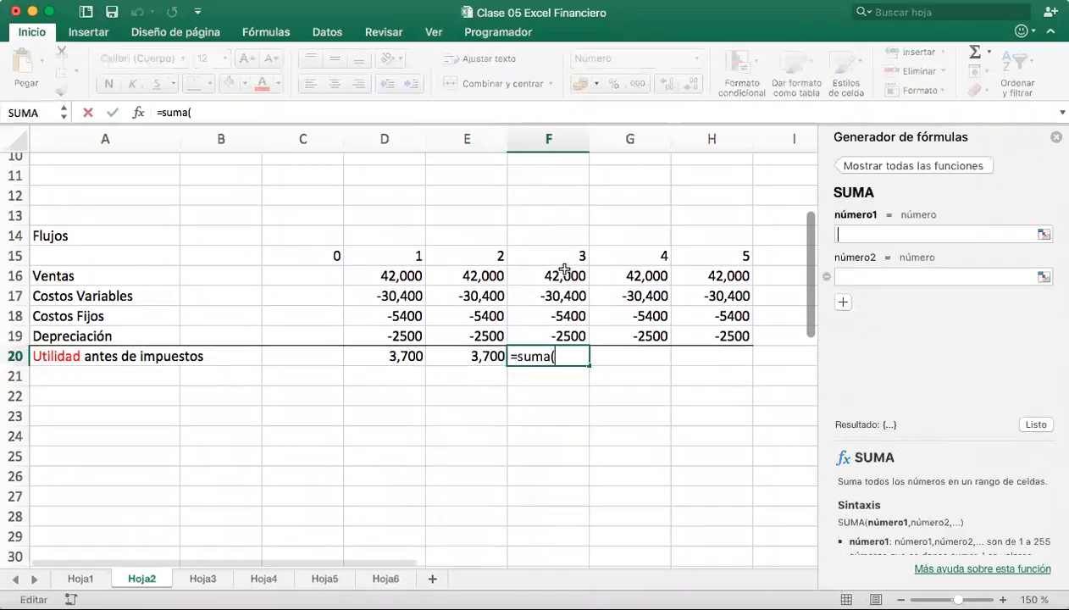
{"action": "left_click_drag", "start_coordinate": [557, 275], "coordinate": [559, 340]}
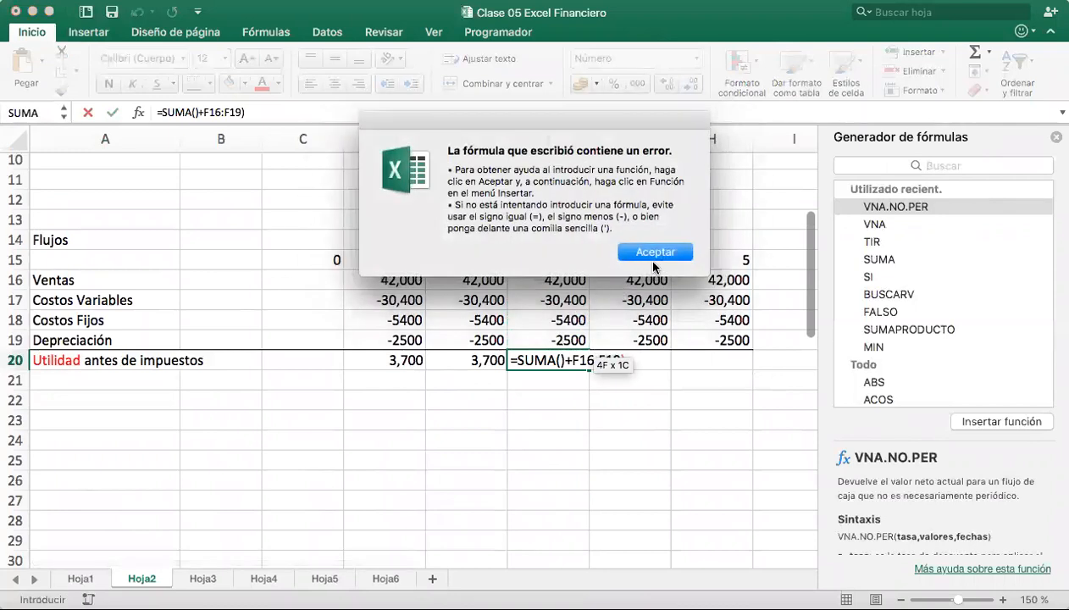
{"action": "left_click", "coordinate": [649, 252]}
{"action": "key", "text": "Escape"}
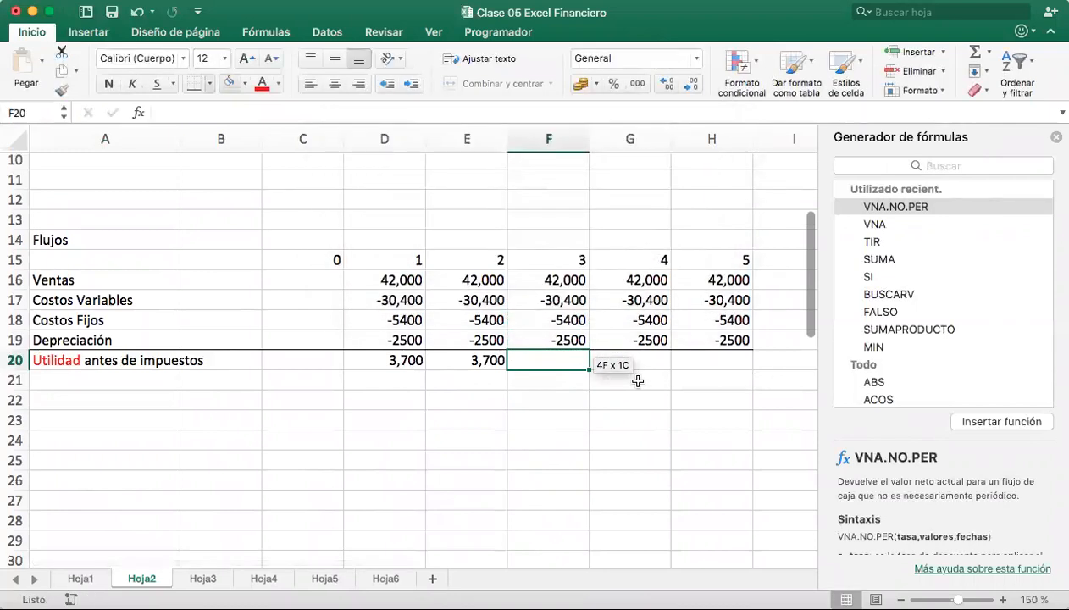
Calculate profit before taxes for periods 3 and 4 with =SUMA(F16:F19) in F20 and =SUMA(G16:G19) in G20
{"action": "type", "text": "=suma("}
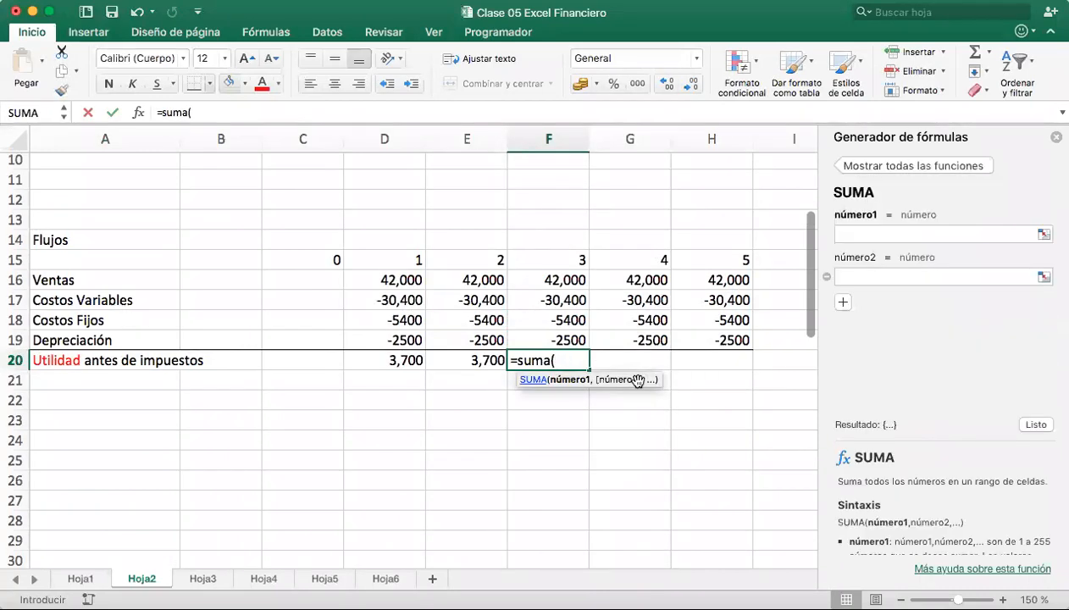
{"action": "left_click_drag", "start_coordinate": [562, 278], "coordinate": [570, 334]}
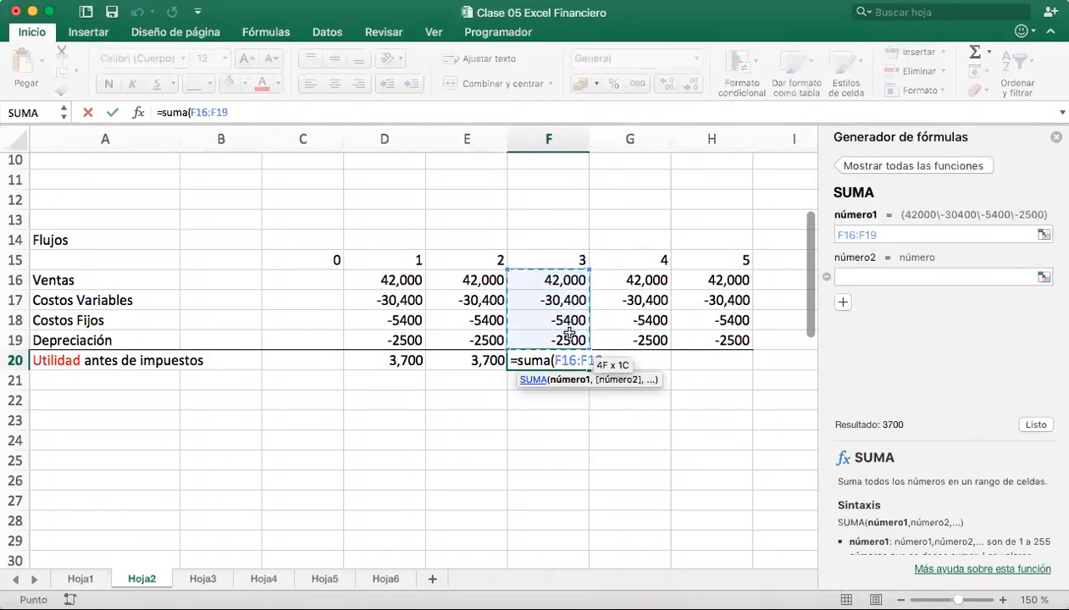
{"action": "key", "text": "Return"}
{"action": "left_click", "coordinate": [652, 361]}
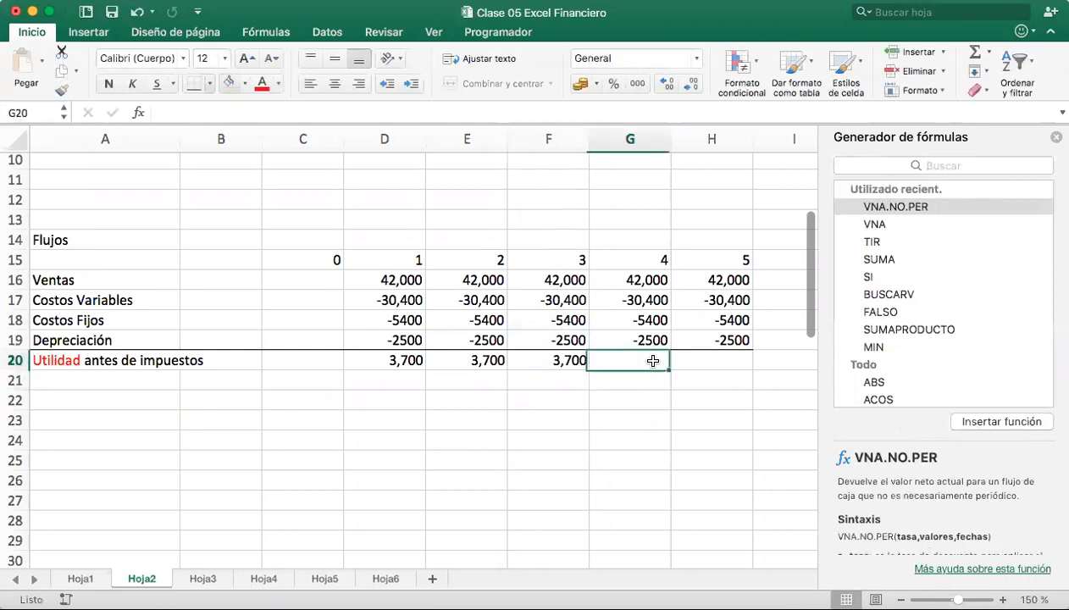
{"action": "type", "text": "=suma("}
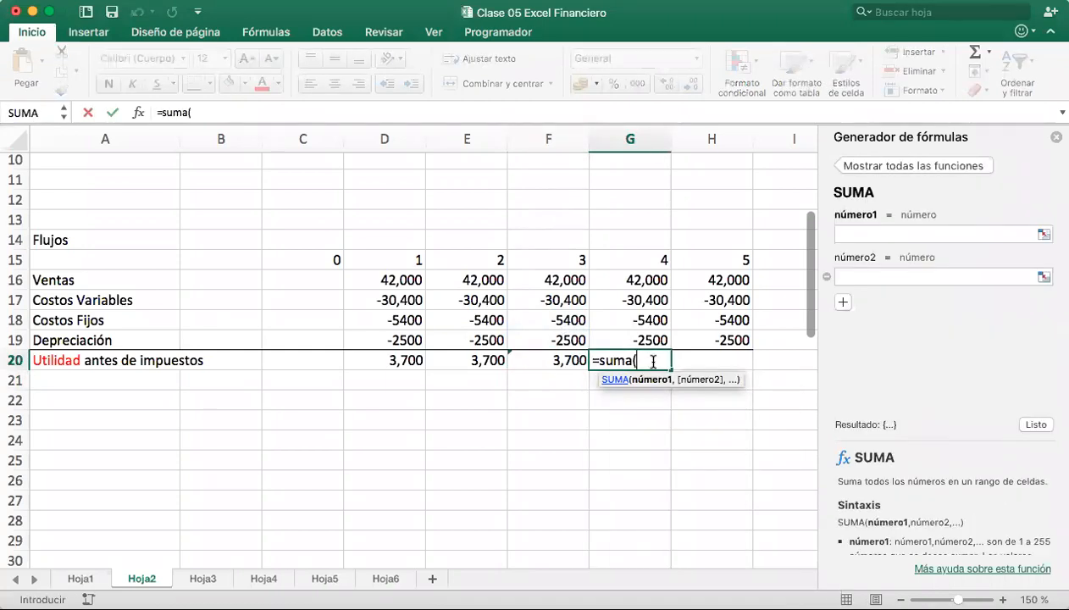
{"action": "left_click_drag", "start_coordinate": [649, 278], "coordinate": [649, 340]}
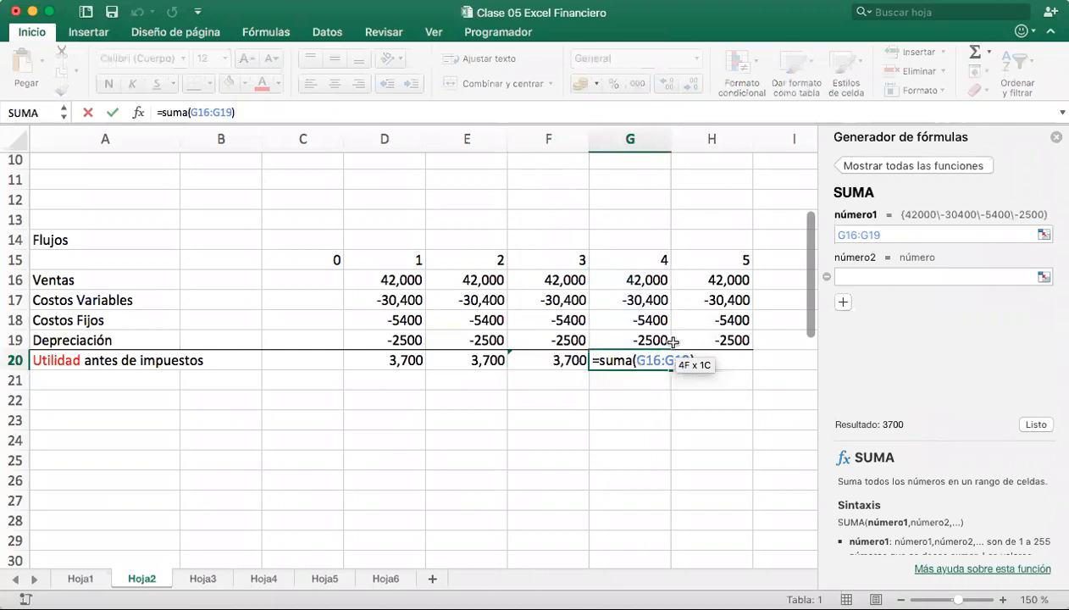
{"action": "key", "text": "Return"}
Calculate the period 5 profit before taxes in H20 with =SUMA(H16:H19)
{"action": "left_click", "coordinate": [739, 359]}
{"action": "type", "text": "=s"}
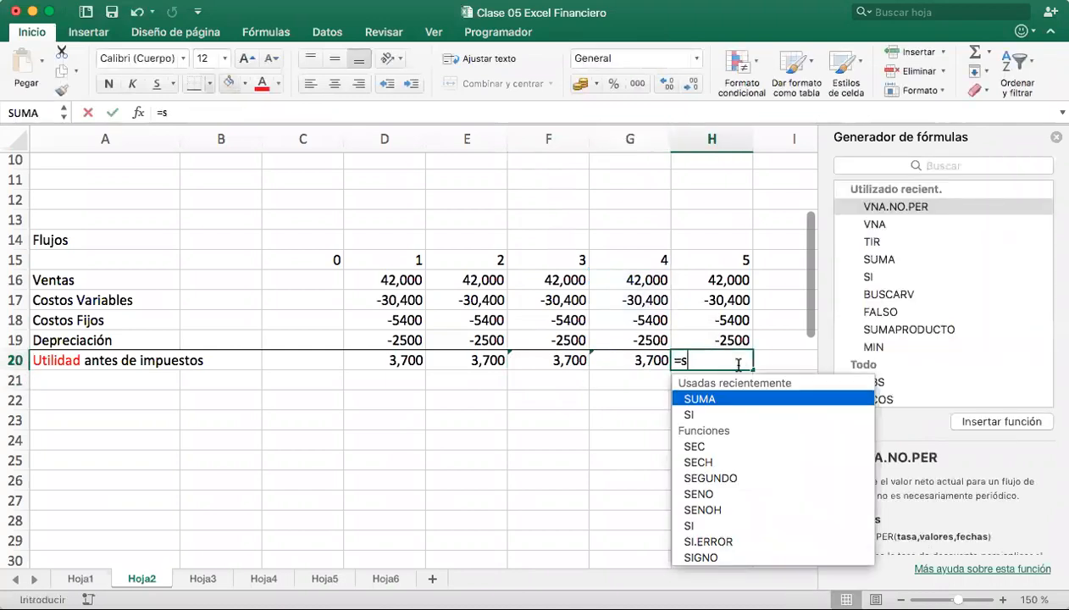
{"action": "type", "text": "uma("}
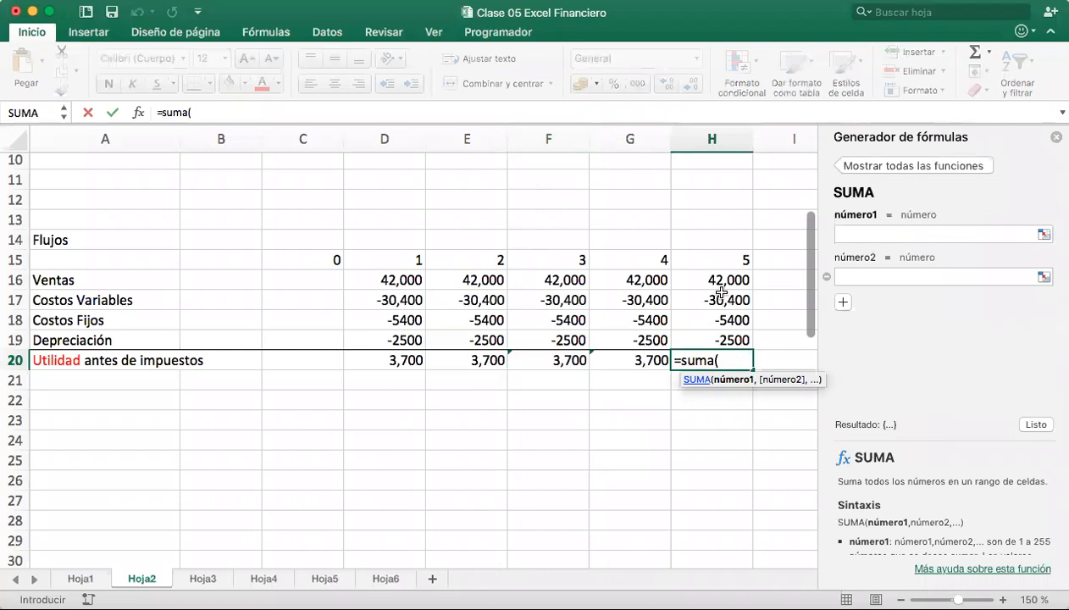
{"action": "left_click_drag", "start_coordinate": [720, 285], "coordinate": [714, 338]}
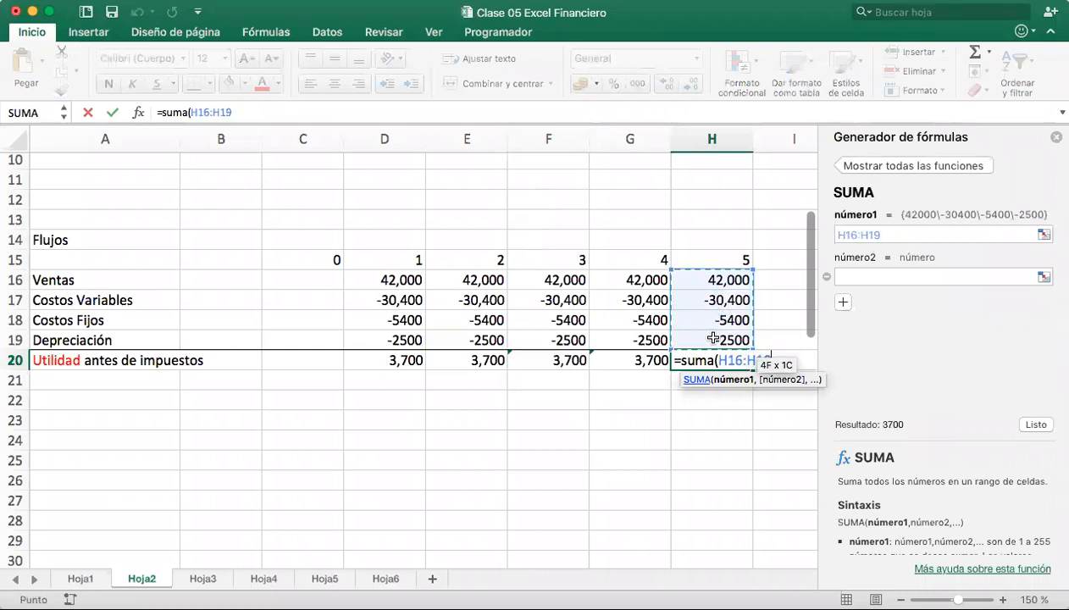
{"action": "key", "text": "Return"}
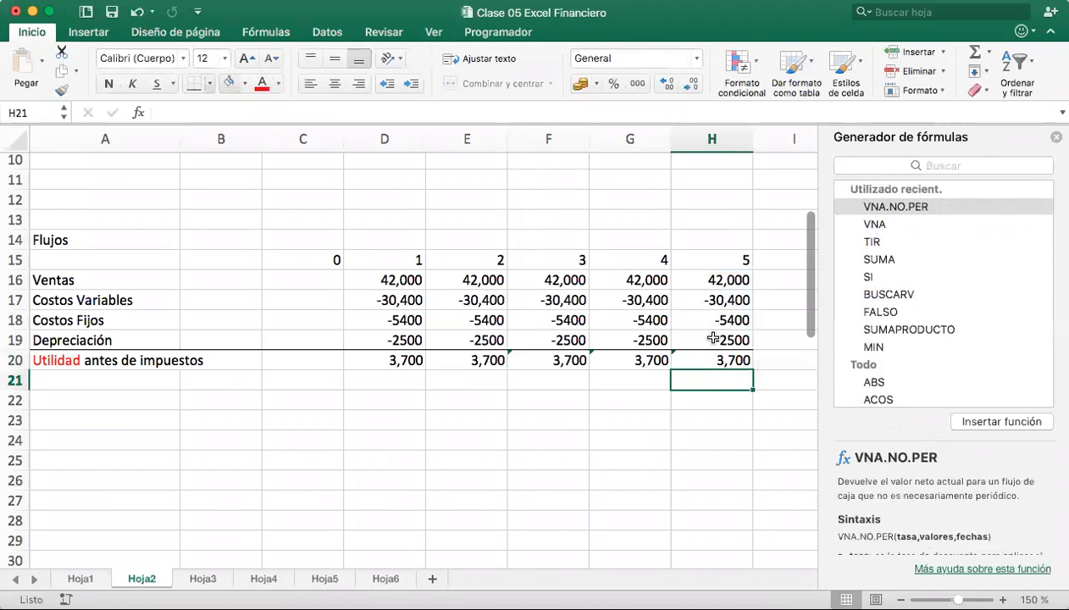
Label A21 as Impuestos and widen column A to fit the Utilidad antes de impuestos label
{"action": "left_click", "coordinate": [82, 381]}
{"action": "type", "text": "Impuestos"}
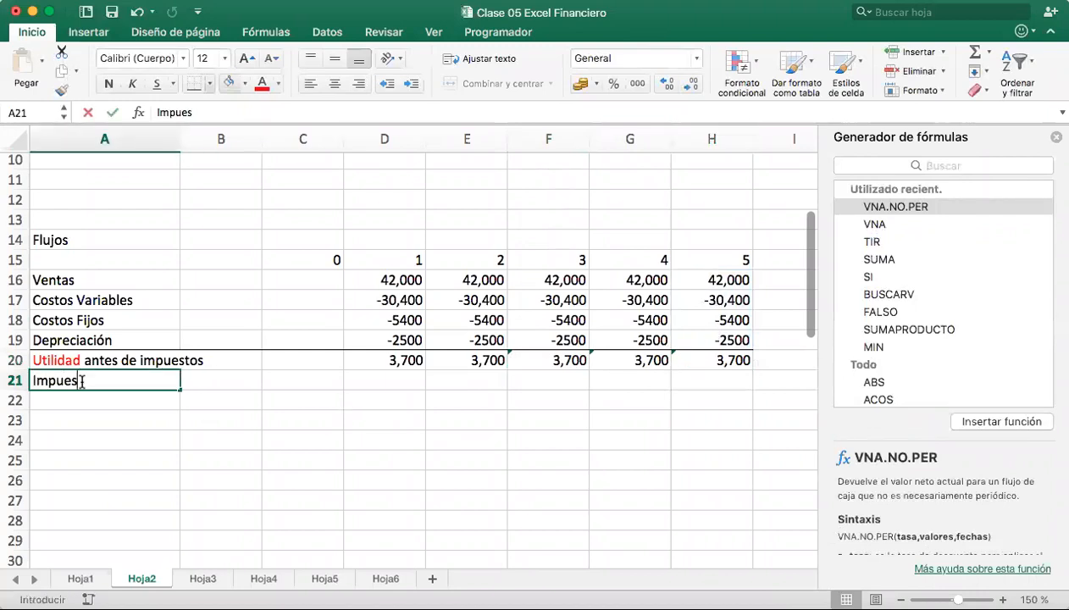
{"action": "left_click", "coordinate": [225, 379]}
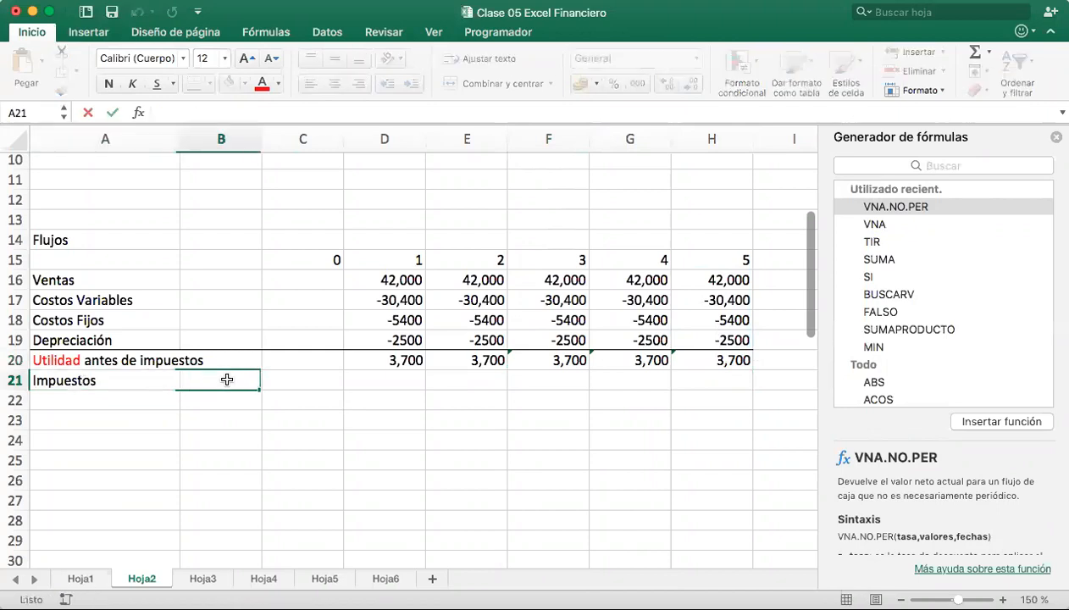
{"action": "left_click_drag", "start_coordinate": [180, 138], "coordinate": [208, 144]}
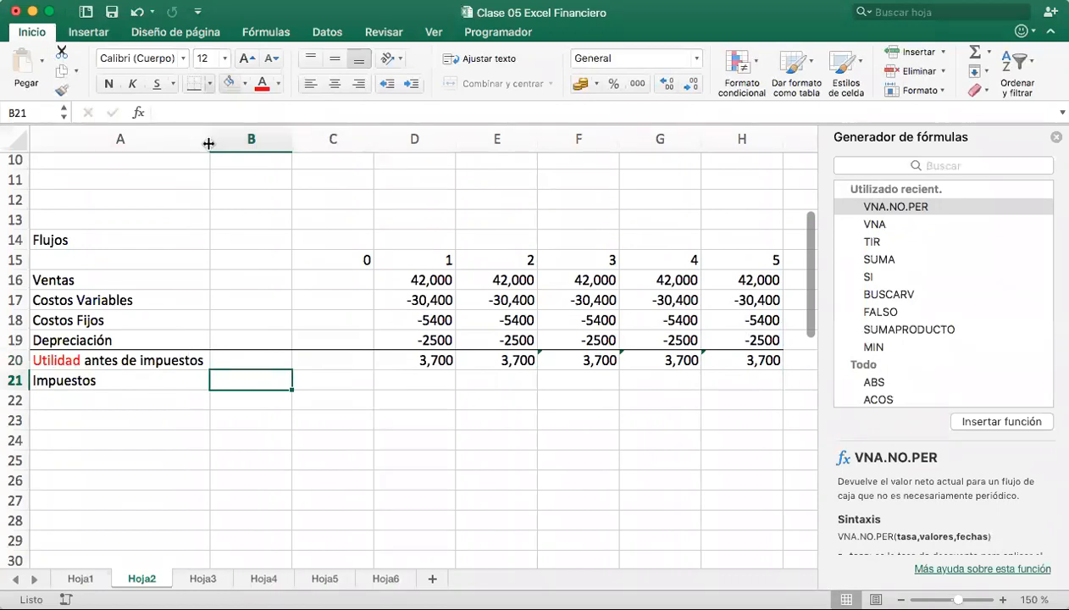
Enter the period 1 tax of -1295 in D21 of the Impuestos row
{"action": "left_click", "coordinate": [435, 387]}
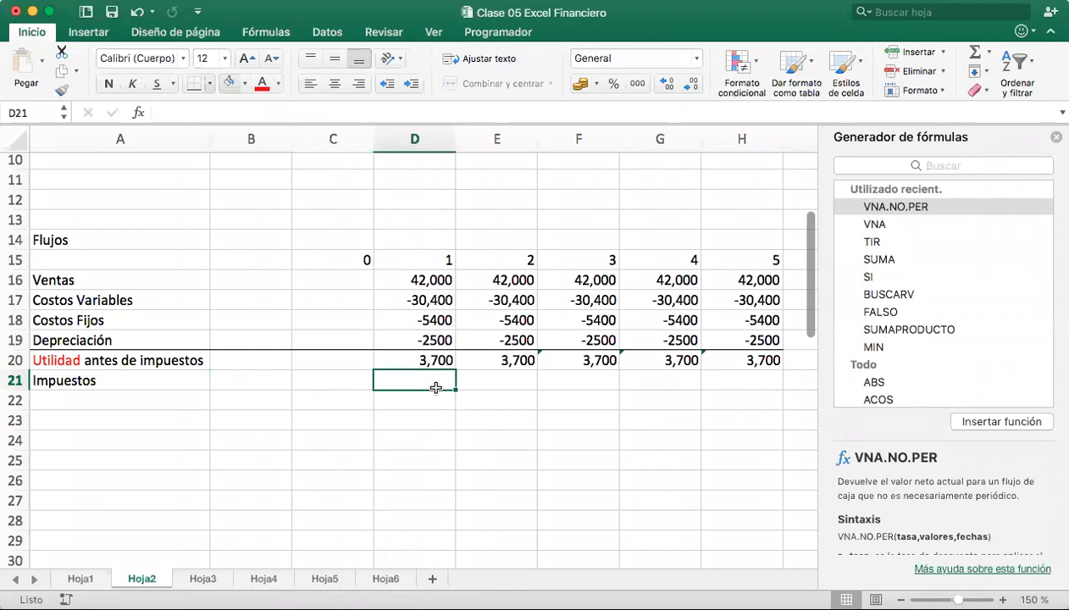
{"action": "type", "text": "129"}
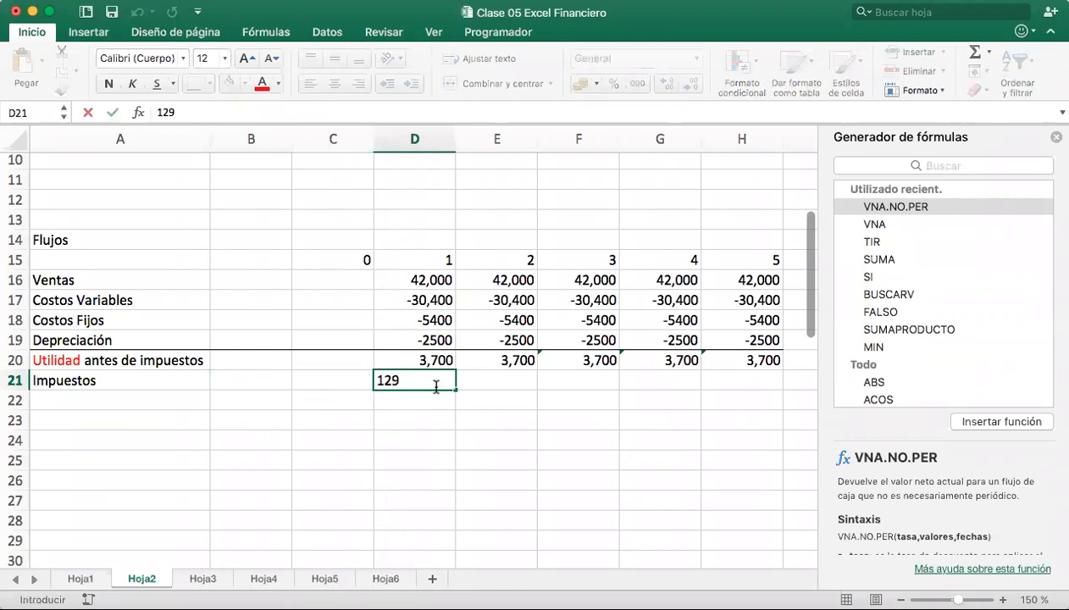
{"action": "type", "text": "-"}
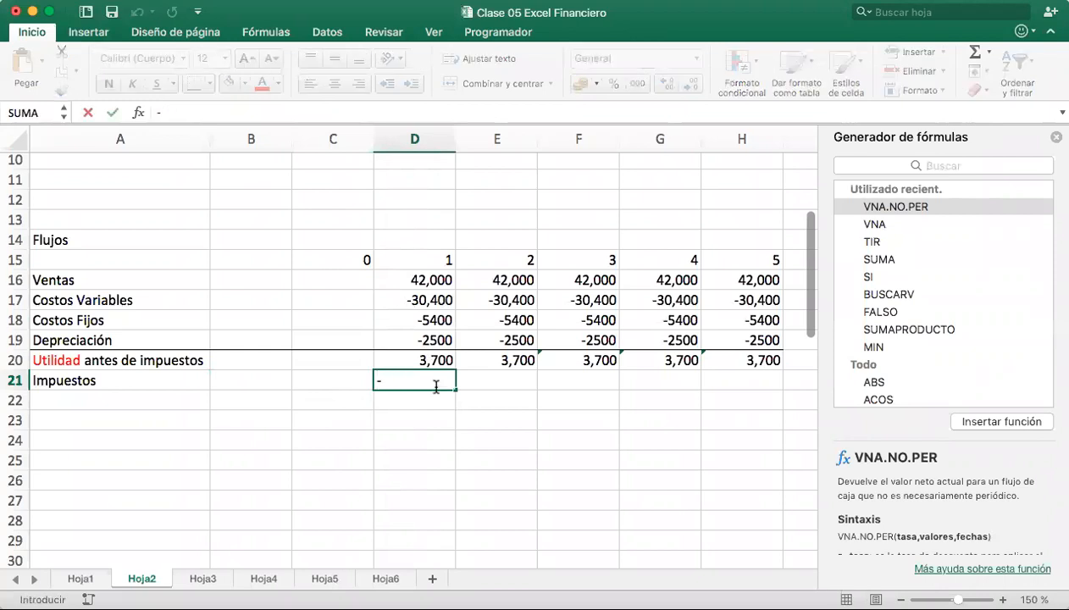
{"action": "type", "text": "1295"}
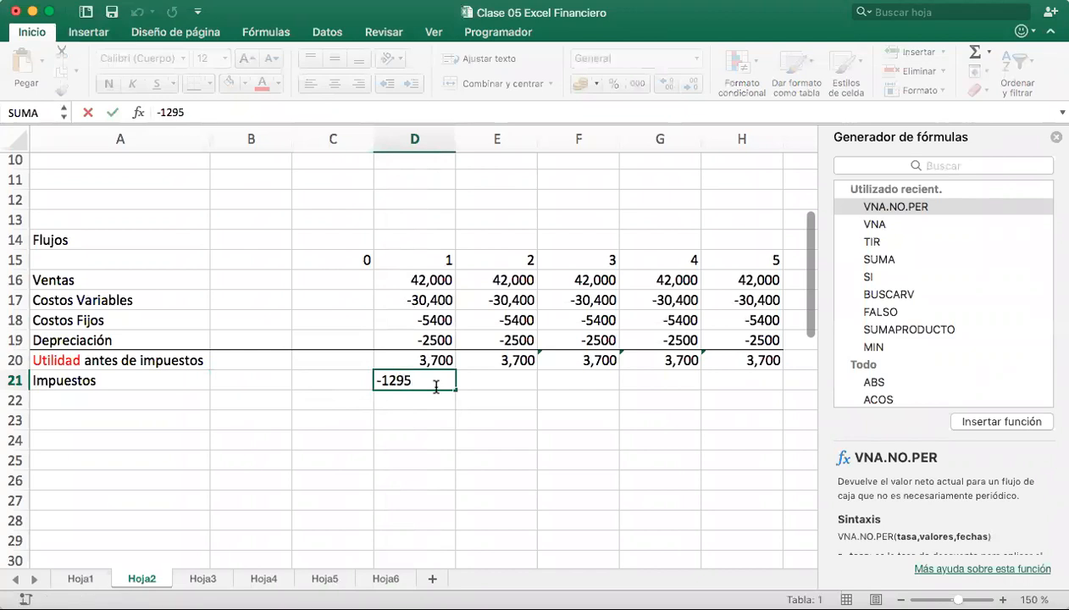
{"action": "key", "text": "Return"}
Enter -1295 as the tax for periods 2 to 5 in cells E21 to H21
{"action": "left_click", "coordinate": [516, 379]}
{"action": "type", "text": "-"}
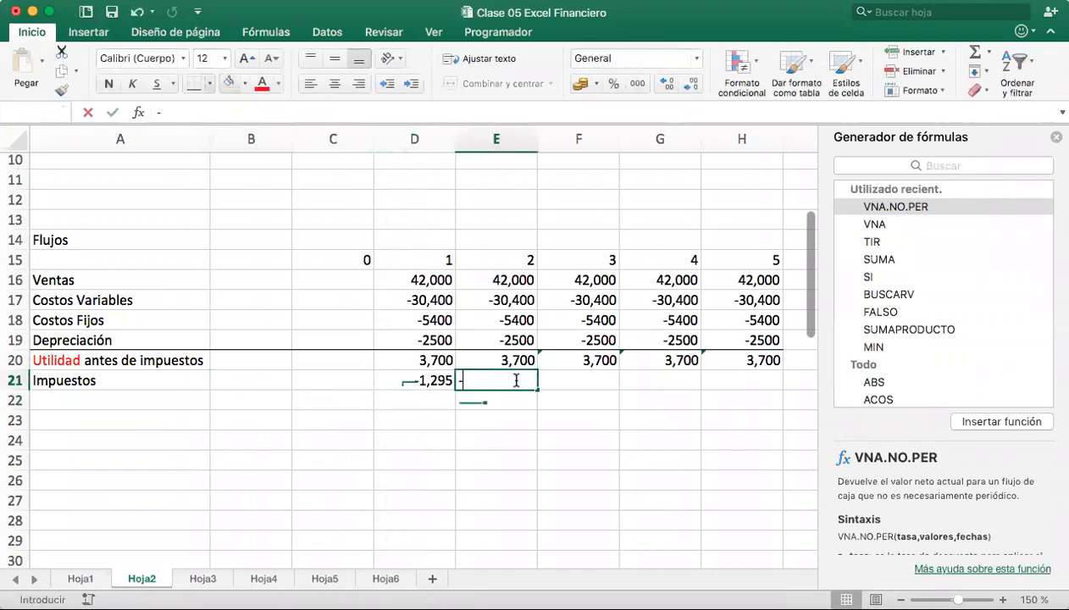
{"action": "type", "text": "1295"}
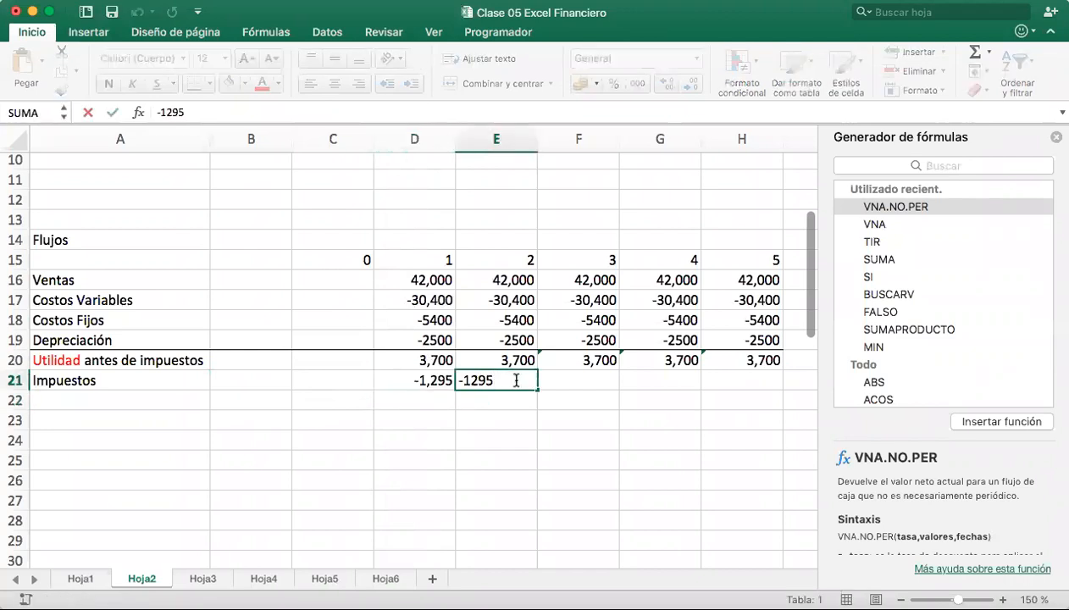
{"action": "left_click", "coordinate": [586, 376]}
{"action": "type", "text": "-1295"}
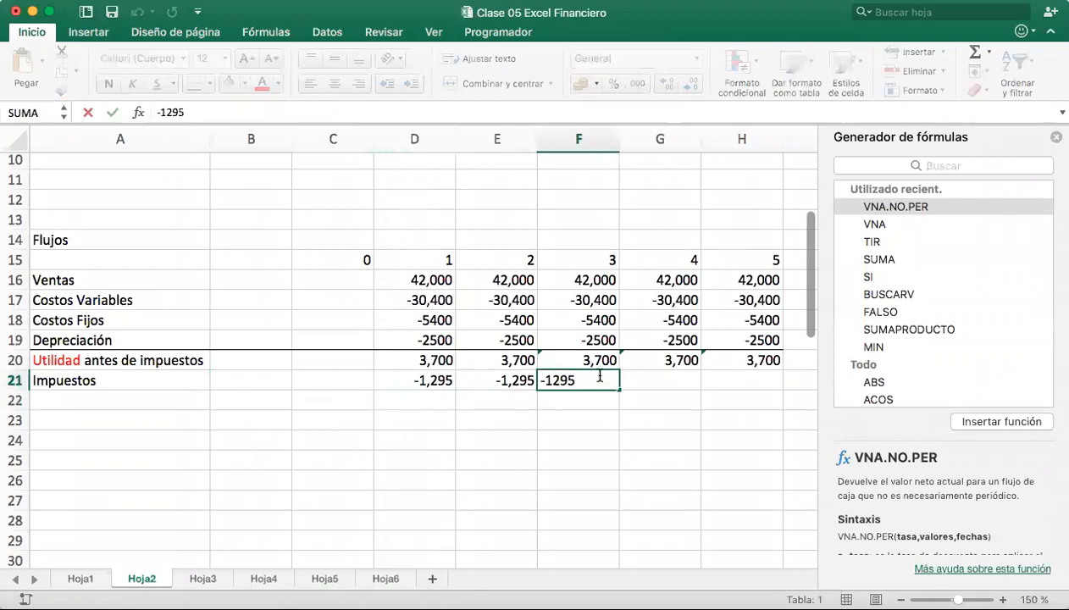
{"action": "left_click", "coordinate": [652, 377]}
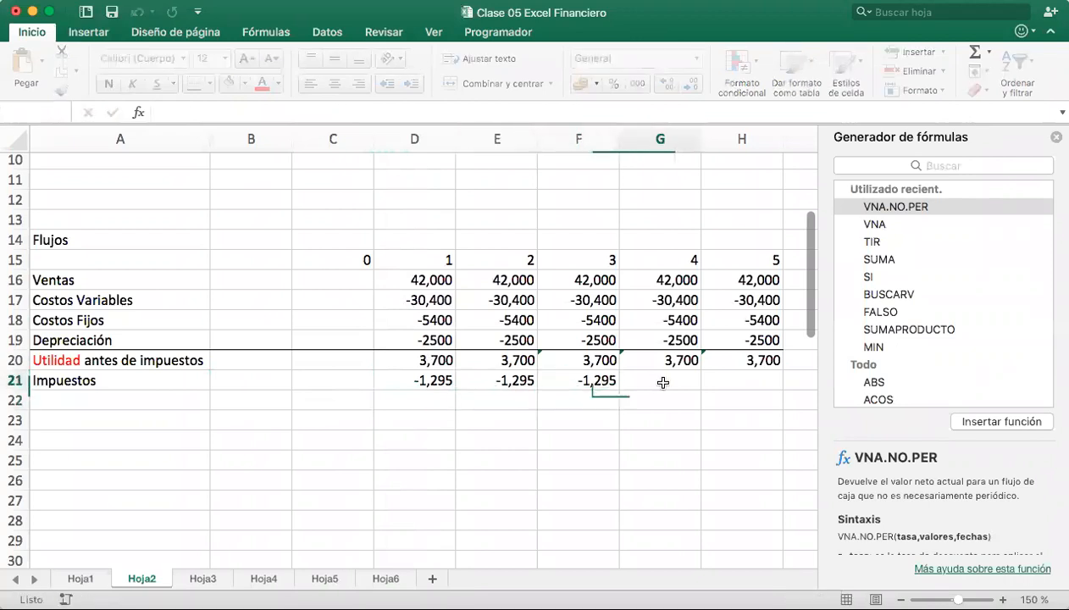
{"action": "type", "text": "-1295"}
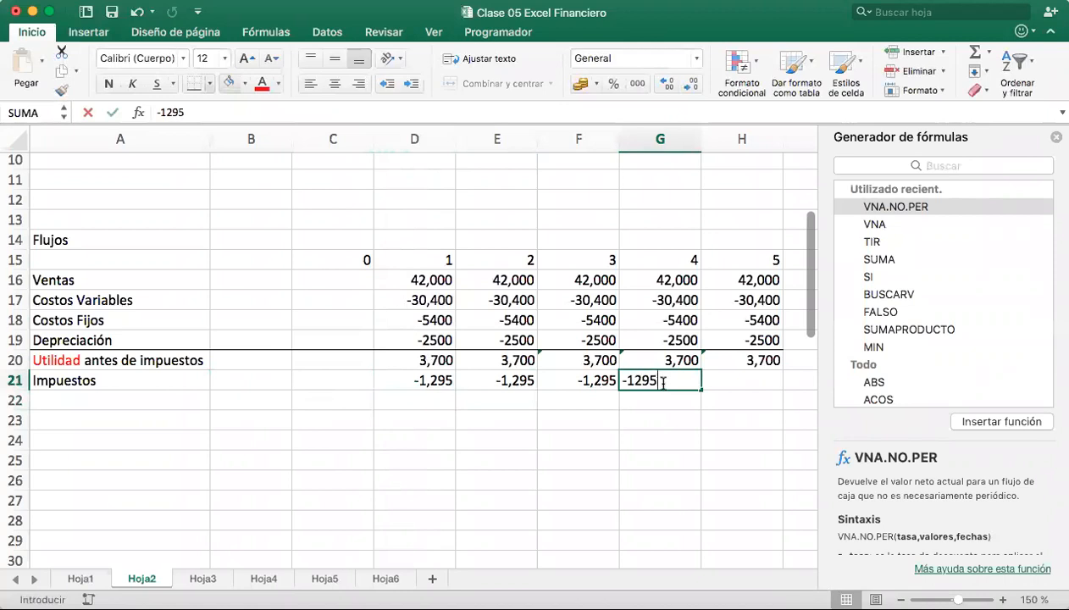
{"action": "key", "text": "Return"}
{"action": "left_click", "coordinate": [741, 378]}
{"action": "type", "text": "-1295"}
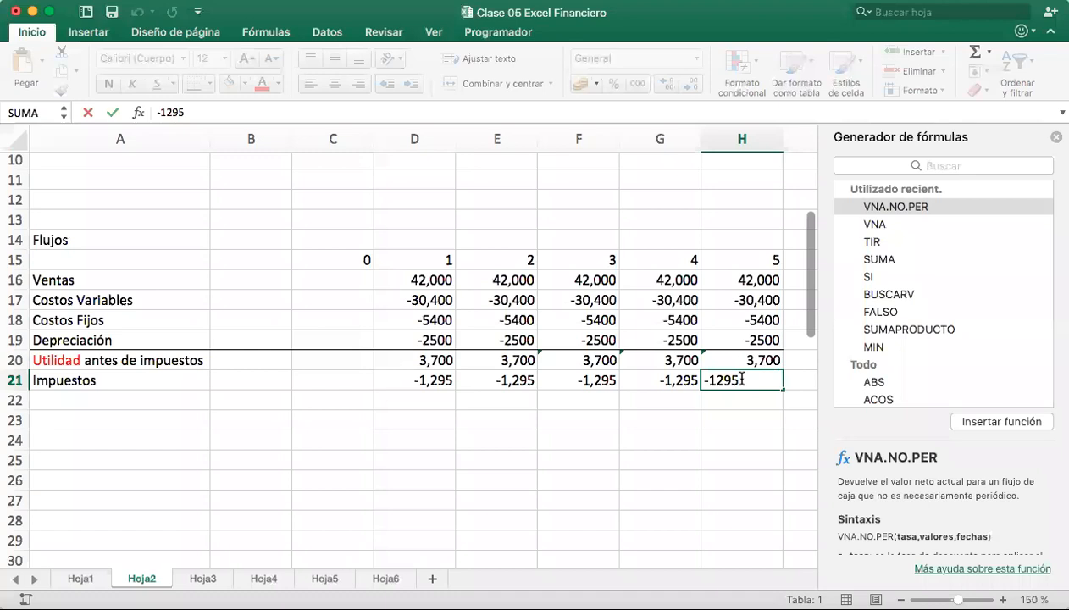
{"action": "key", "text": "Return"}
{"action": "left_click", "coordinate": [663, 422]}
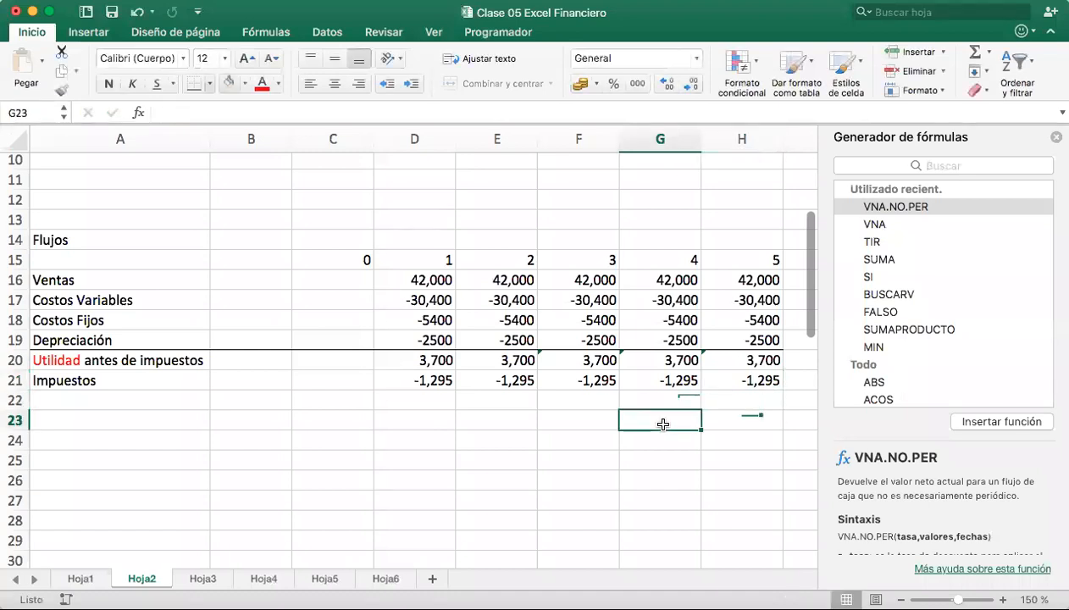
{"action": "left_click", "coordinate": [15, 338]}
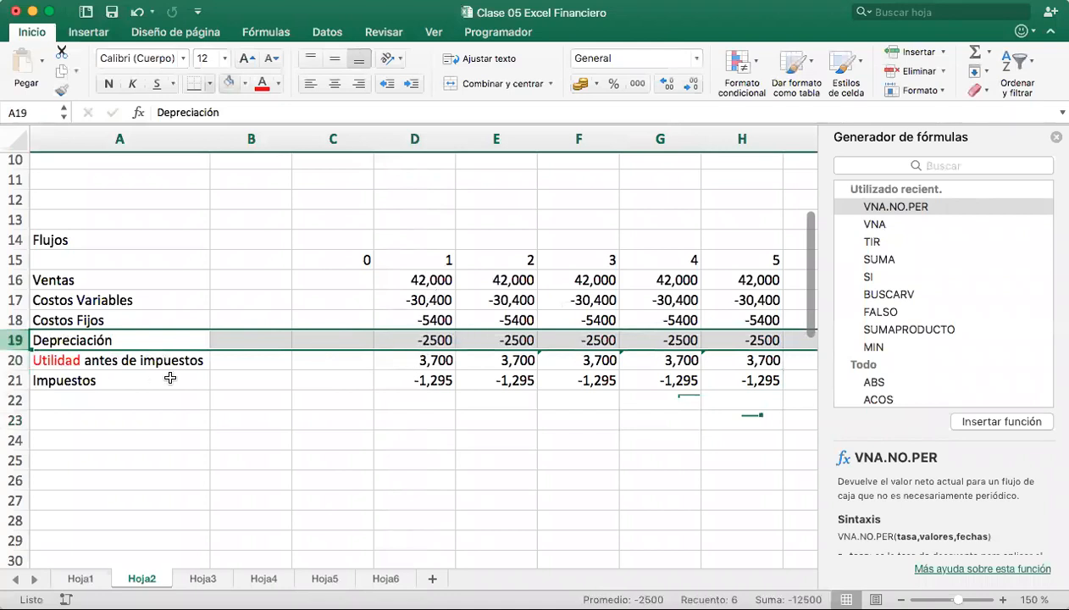
{"action": "left_click", "coordinate": [430, 338]}
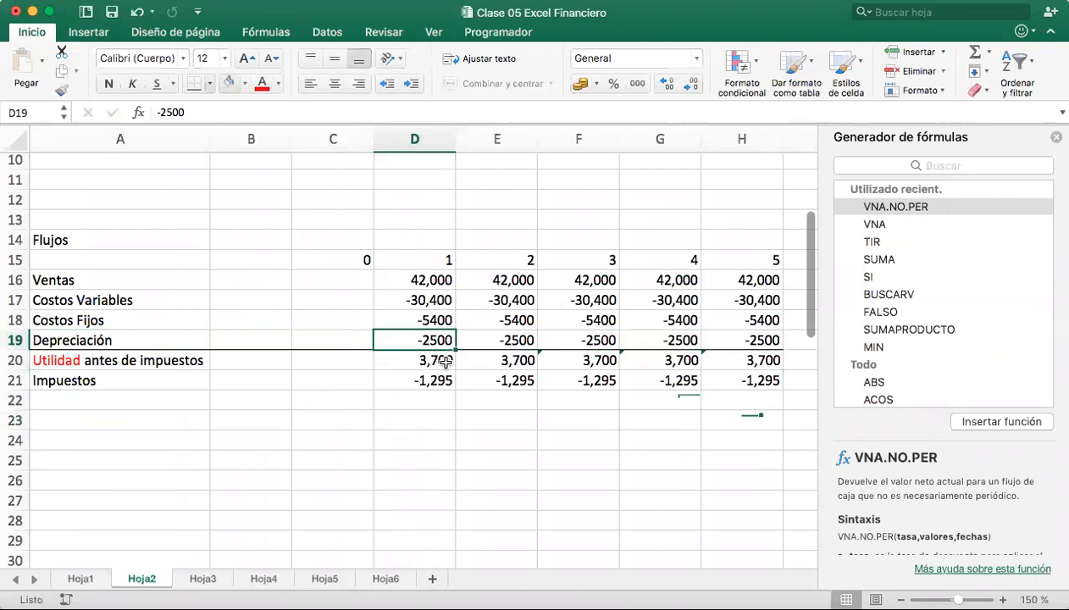
{"action": "left_click", "coordinate": [116, 375]}
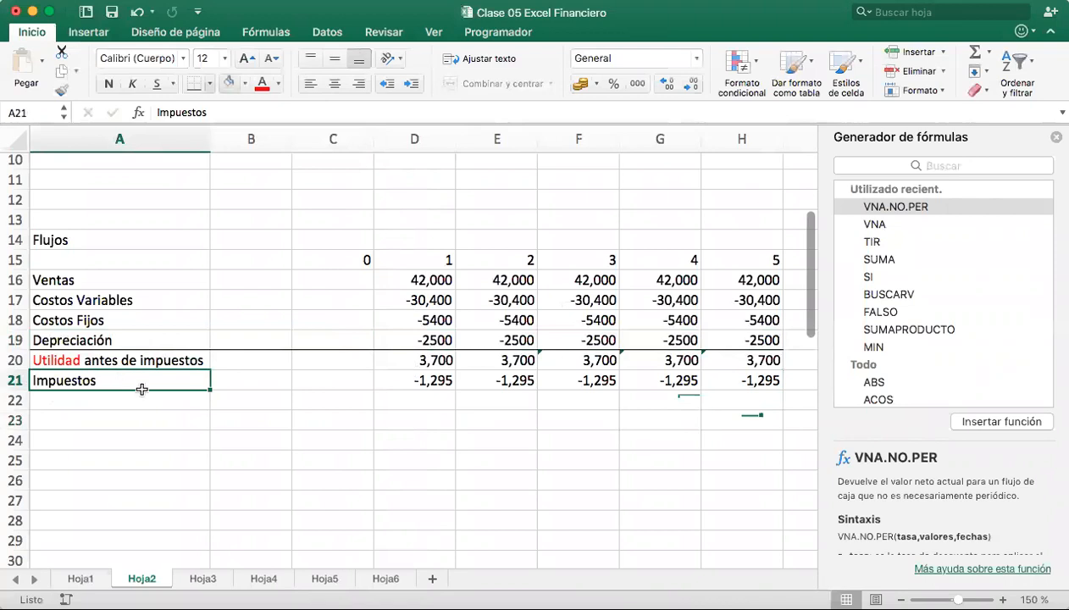
Start a small example below the cash flow table by labelling A25 as Ventas and entering 100 in C25
{"action": "scroll", "coordinate": [208, 461], "scroll_direction": "down", "scroll_amount": 5}
{"action": "scroll", "coordinate": [209, 461], "scroll_direction": "up", "scroll_amount": 5}
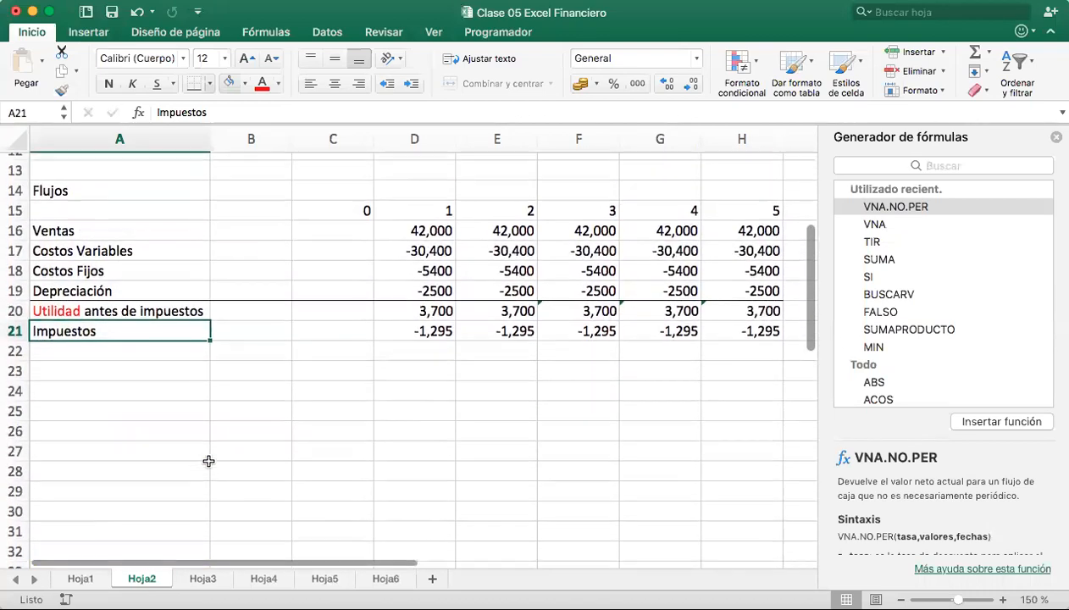
{"action": "left_click", "coordinate": [167, 420]}
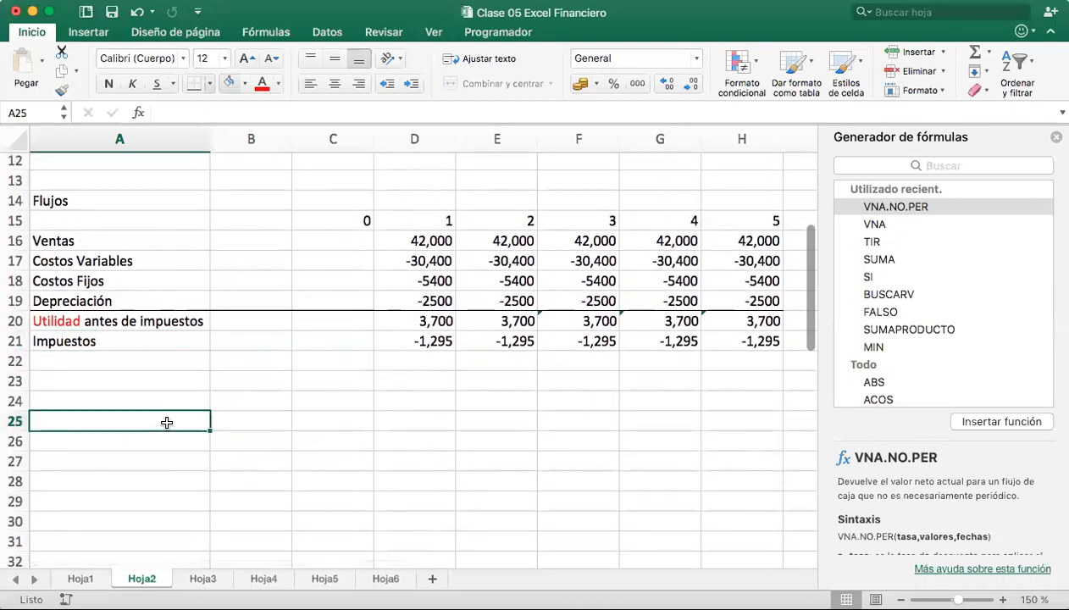
{"action": "type", "text": "U"}
{"action": "key", "text": "BackSpace"}
{"action": "type", "text": "Vetna"}
{"action": "key", "text": "BackSpace"}
{"action": "key", "text": "BackSpace"}
{"action": "key", "text": "BackSpace"}
{"action": "type", "text": "ntas"}
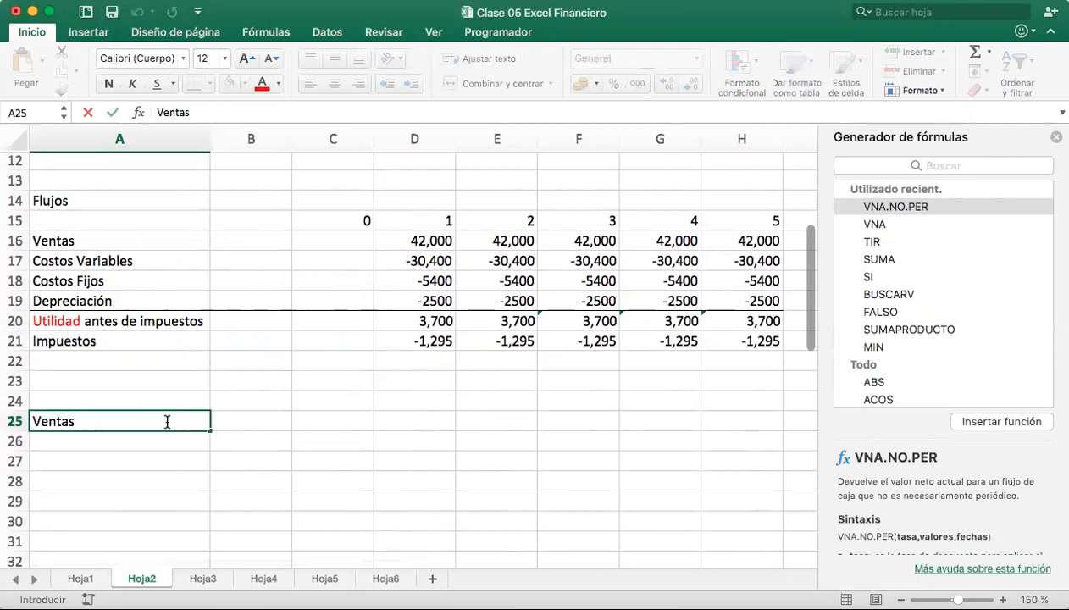
{"action": "key", "text": "Tab"}
{"action": "key", "text": "Tab"}
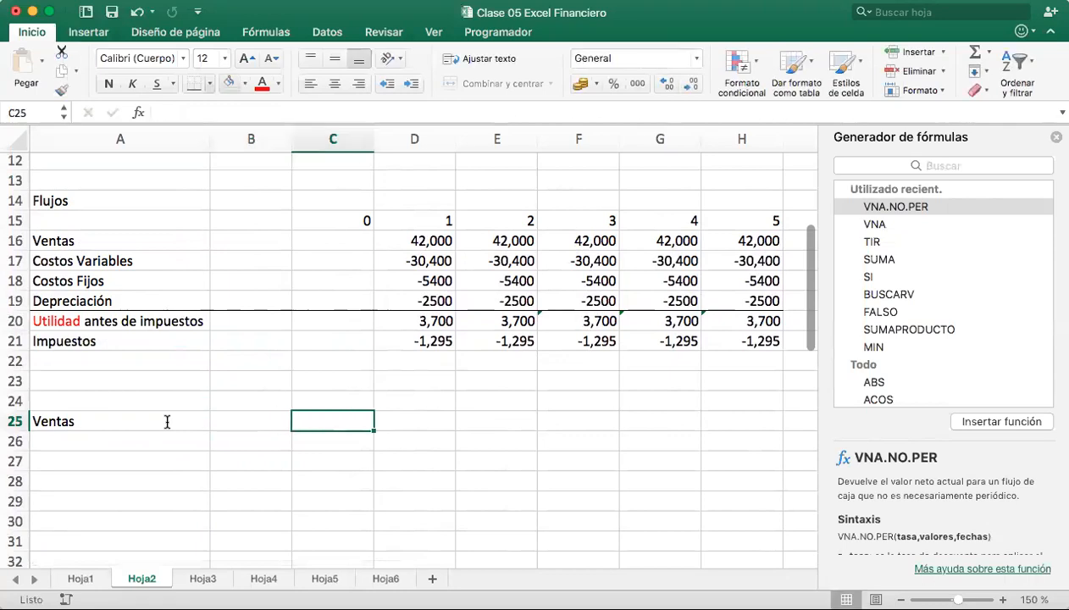
{"action": "type", "text": "100"}
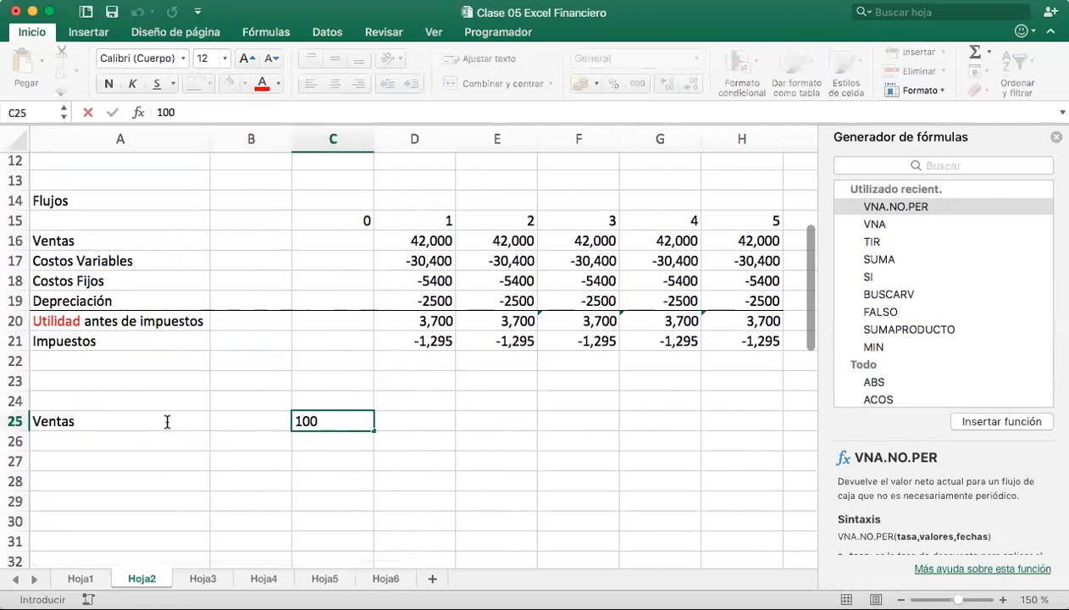
{"action": "key", "text": "Return"}
Label A26 as costos and enter 30 in C26
{"action": "key", "text": "Left"}
{"action": "key", "text": "Left"}
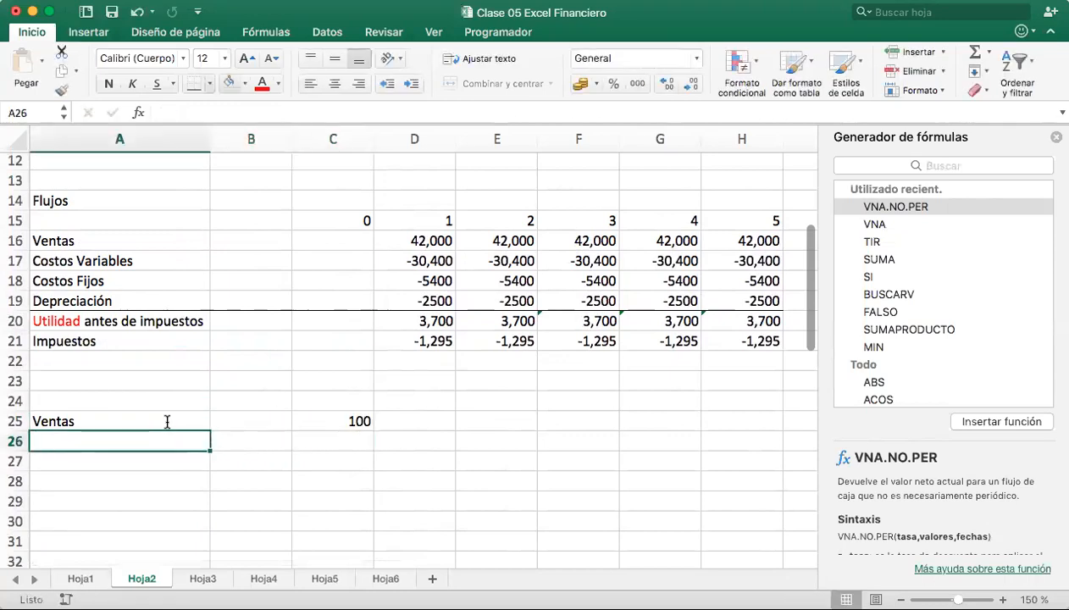
{"action": "type", "text": "costos"}
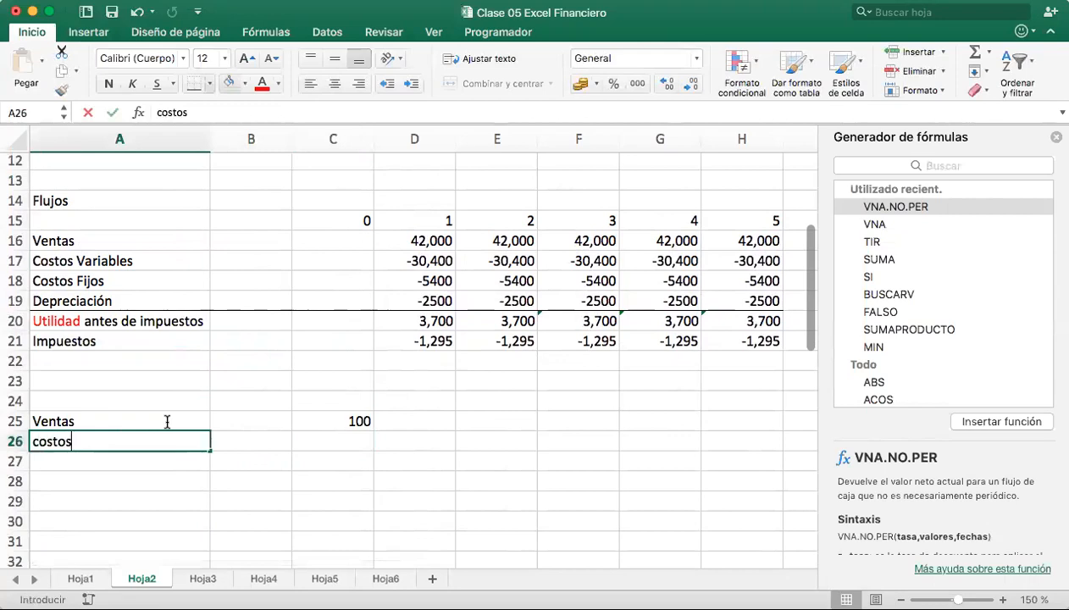
{"action": "key", "text": "Right"}
{"action": "key", "text": "Right"}
{"action": "type", "text": "30"}
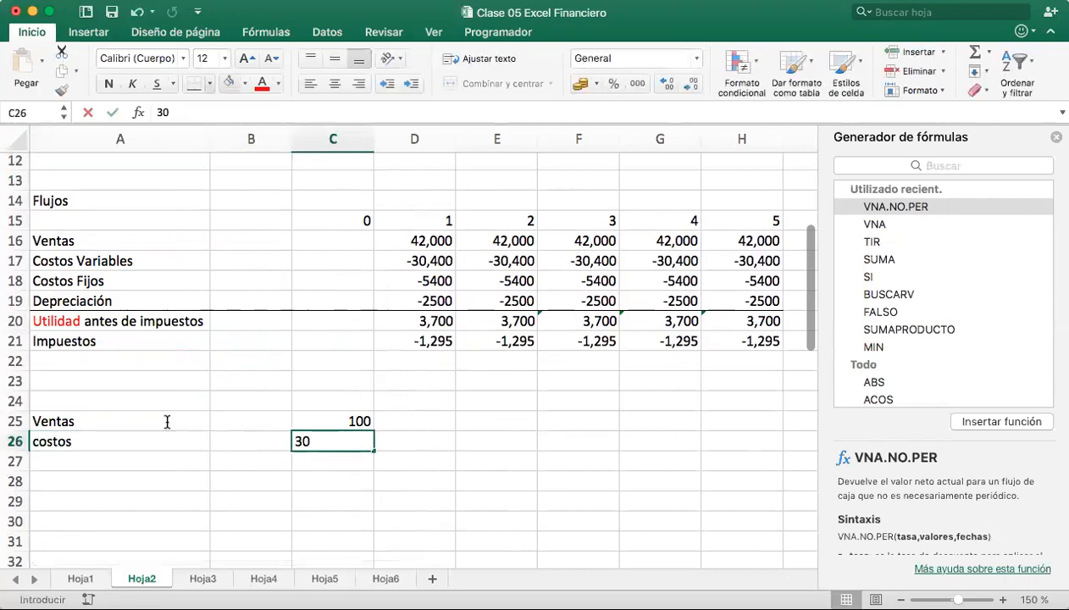
{"action": "key", "text": "Return"}
{"action": "key", "text": "Return"}
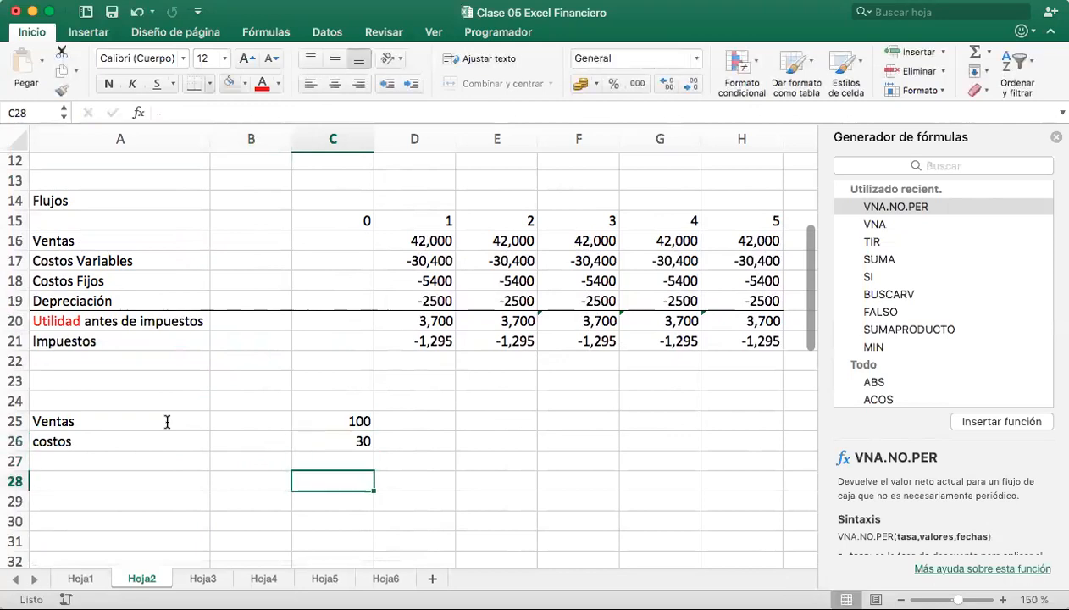
{"action": "key", "text": "Left"}
{"action": "key", "text": "Left"}
{"action": "type", "text": "Ut"}
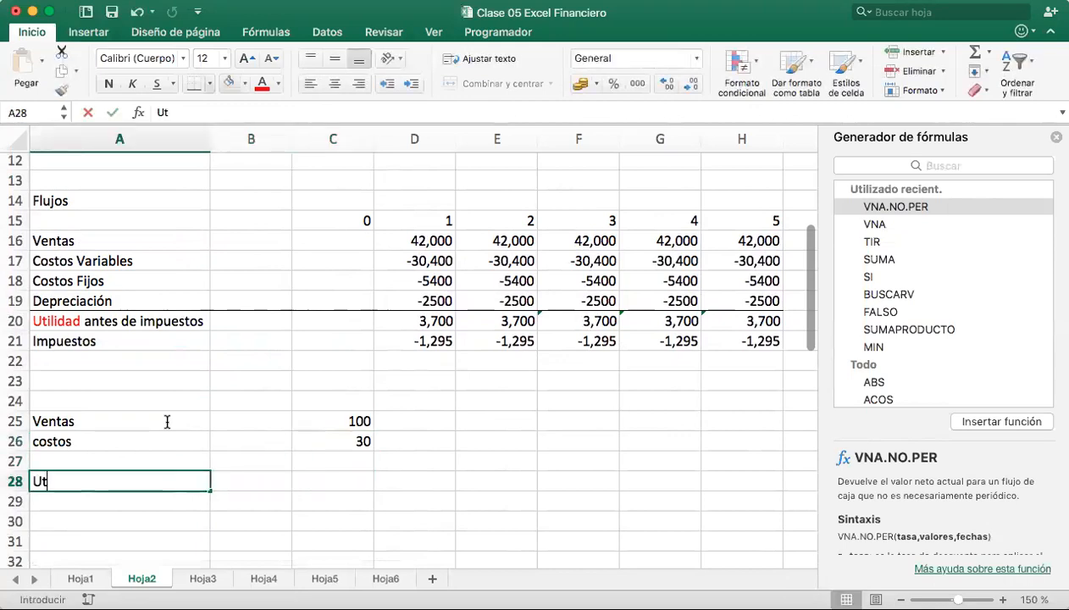
{"action": "type", "text": "i"}
{"action": "key", "text": "BackSpace"}
{"action": "key", "text": "BackSpace"}
{"action": "key", "text": "BackSpace"}
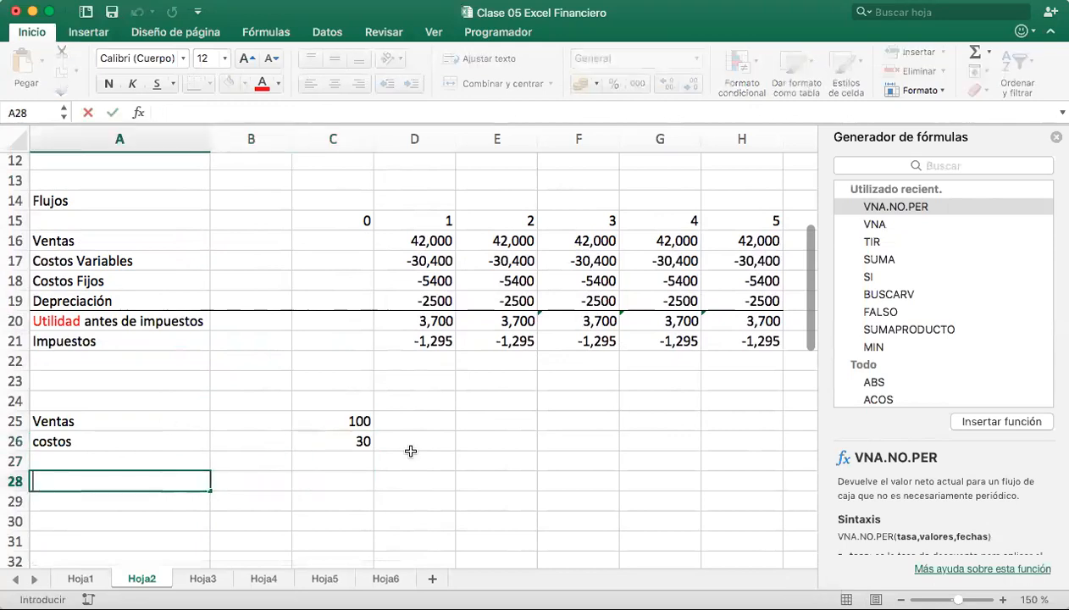
Make the example's cost in C26 negative, setting it to -30
{"action": "left_click", "coordinate": [356, 441]}
{"action": "double_click", "coordinate": [356, 441]}
{"action": "type", "text": "-"}
{"action": "key", "text": "Return"}
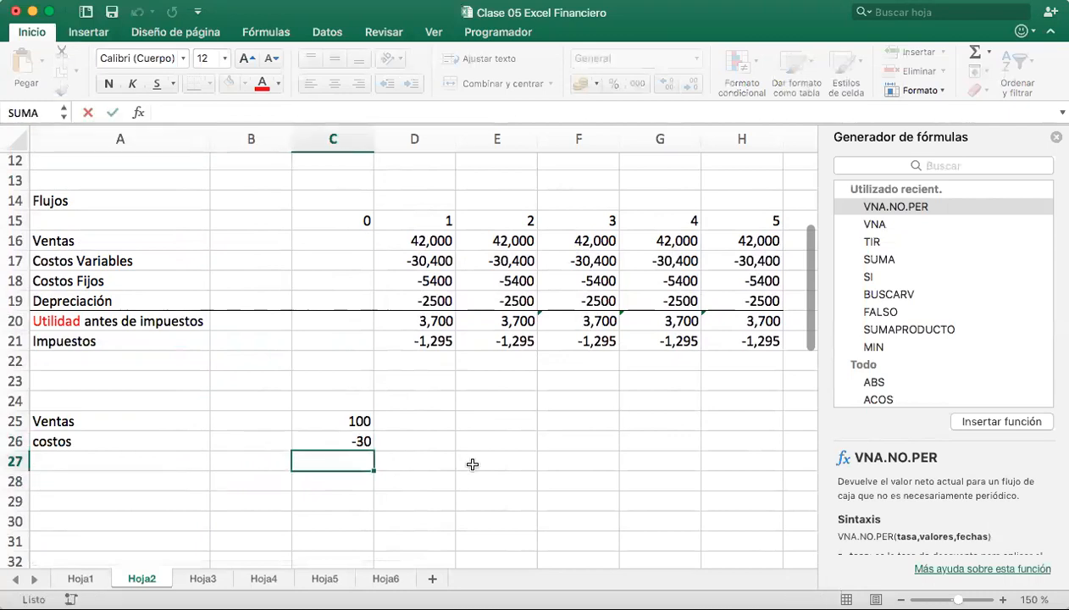
Label A28 as Utilidad antes de impuestos in the sales example
{"action": "left_click", "coordinate": [137, 481]}
{"action": "type", "text": "Ut"}
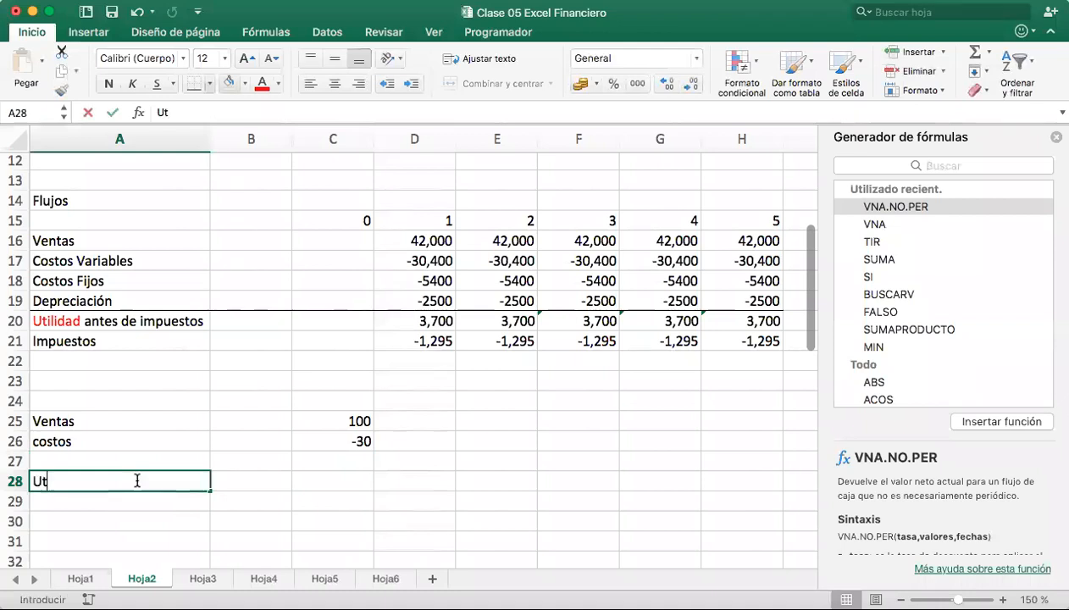
{"action": "type", "text": "ilidad antes"}
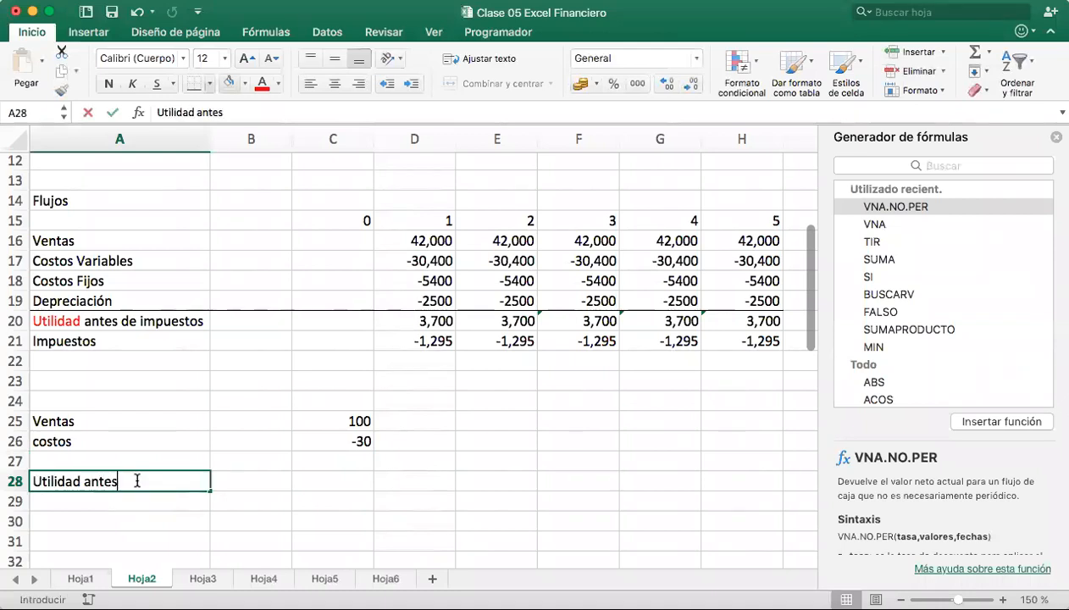
{"action": "type", "text": " de impuestos"}
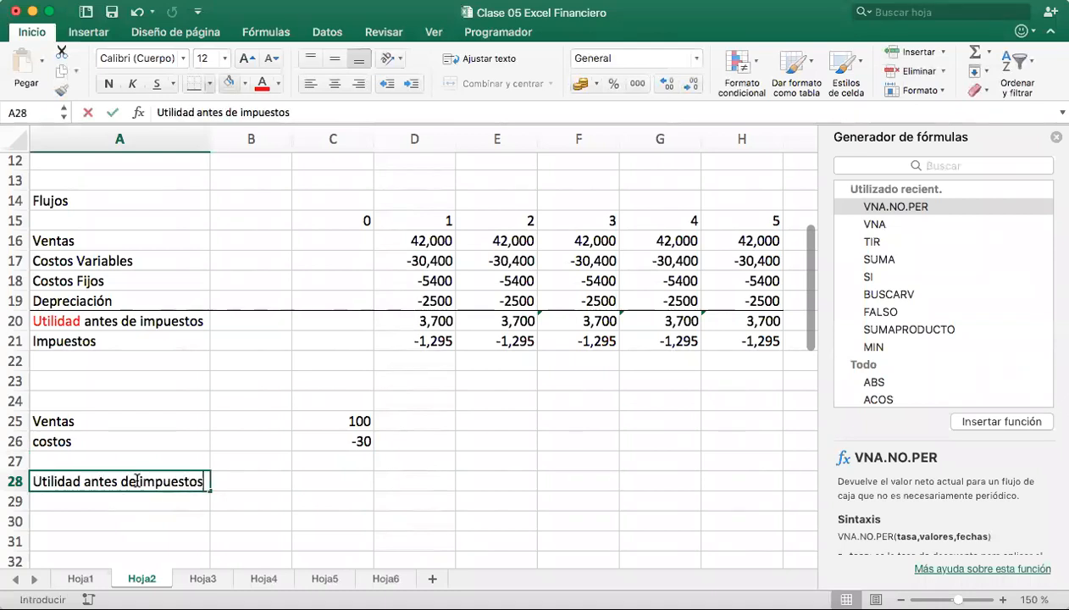
Try to calculate the example's profit before taxes in C28 with =C25:C26
{"action": "left_click", "coordinate": [320, 471]}
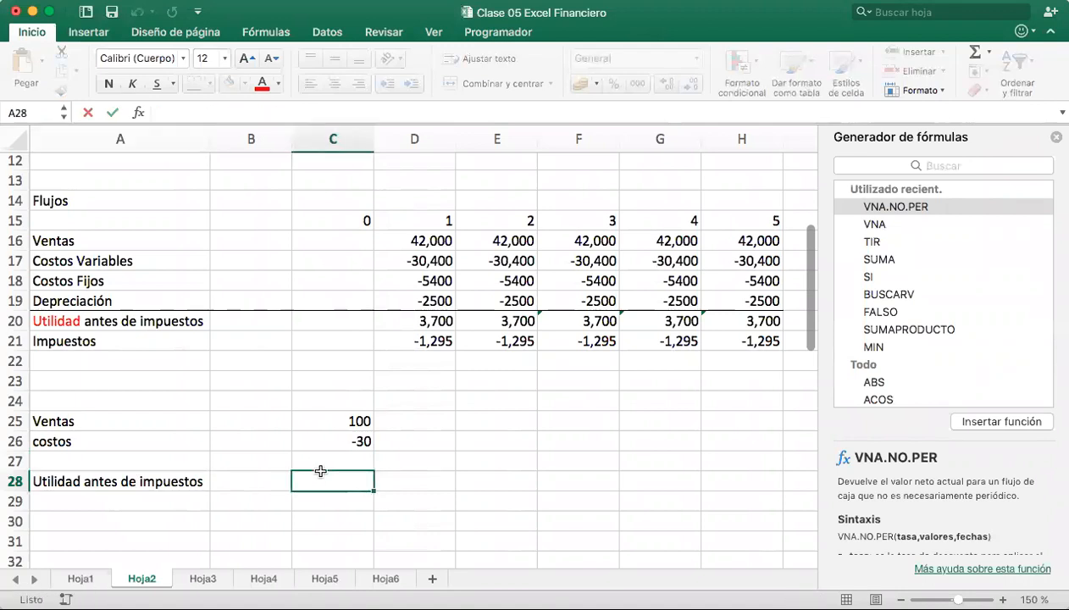
{"action": "type", "text": "="}
{"action": "left_click_drag", "start_coordinate": [359, 421], "coordinate": [357, 440]}
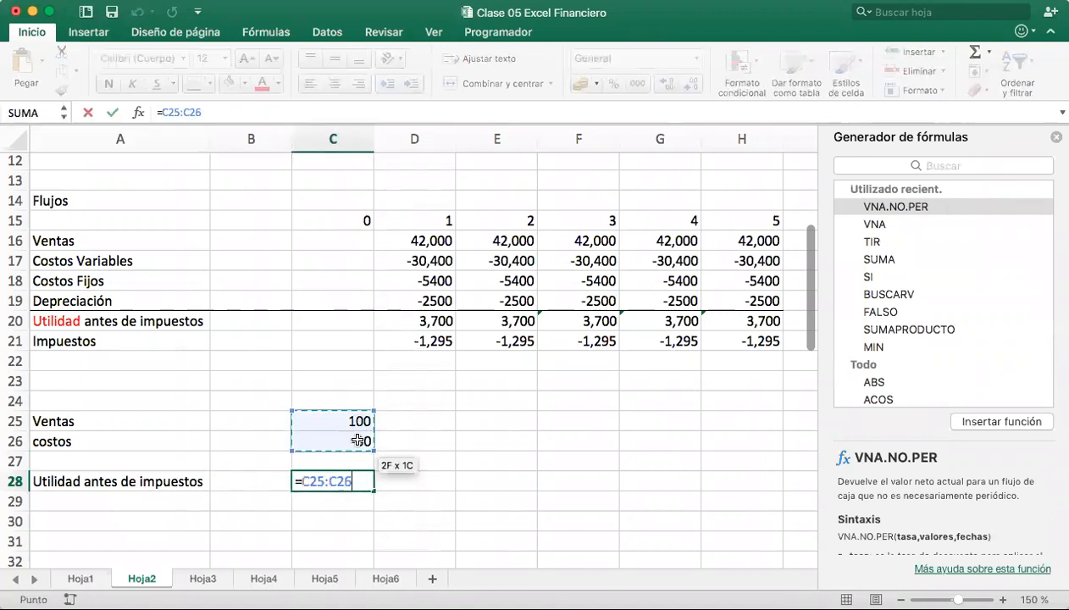
{"action": "key", "text": "Return"}
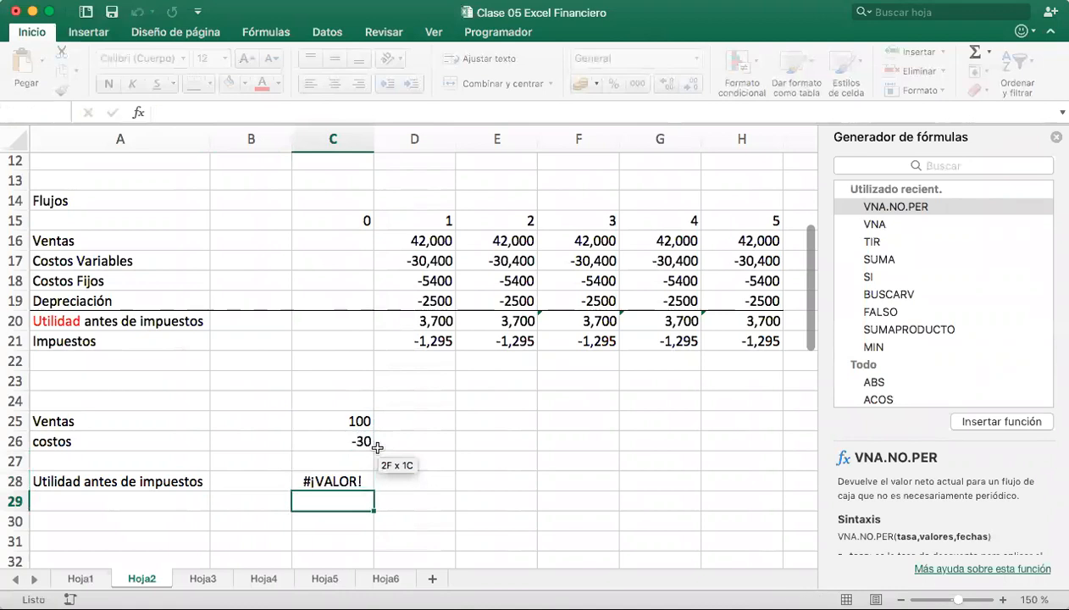
Calculate the example's profit before taxes in C28 with =SUMA(C25:C26)
{"action": "left_click", "coordinate": [345, 481]}
{"action": "type", "text": "=suma("}
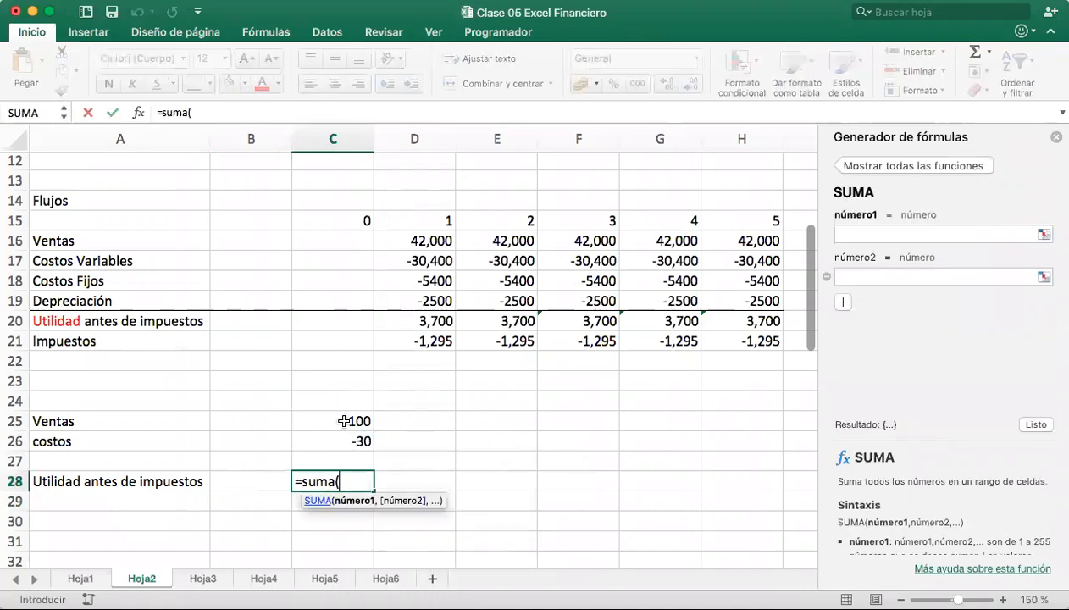
{"action": "left_click_drag", "start_coordinate": [344, 421], "coordinate": [342, 440]}
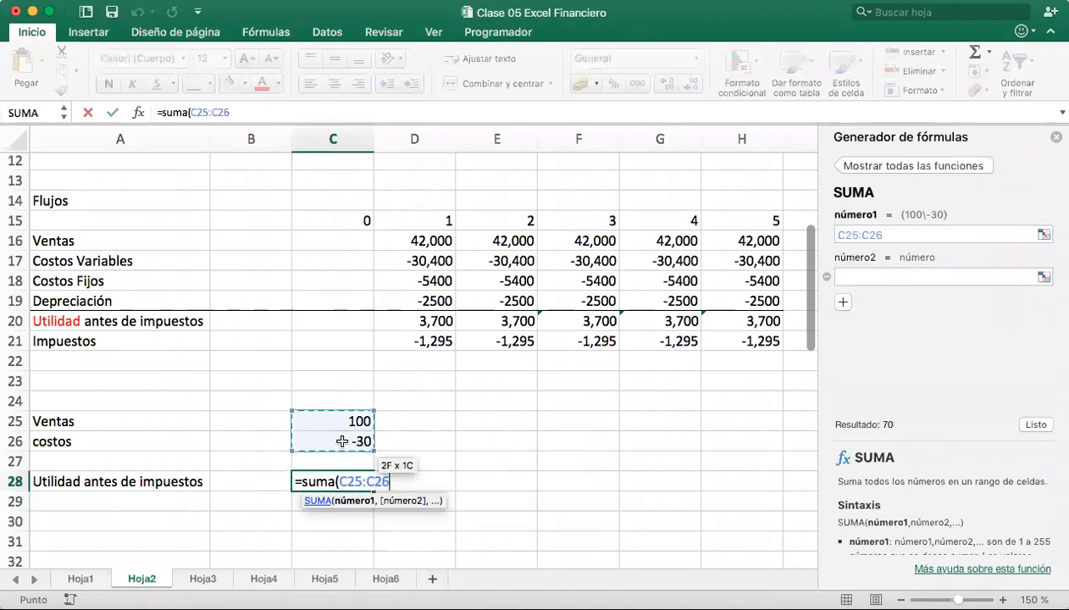
{"action": "type", "text": ")"}
{"action": "key", "text": "Return"}
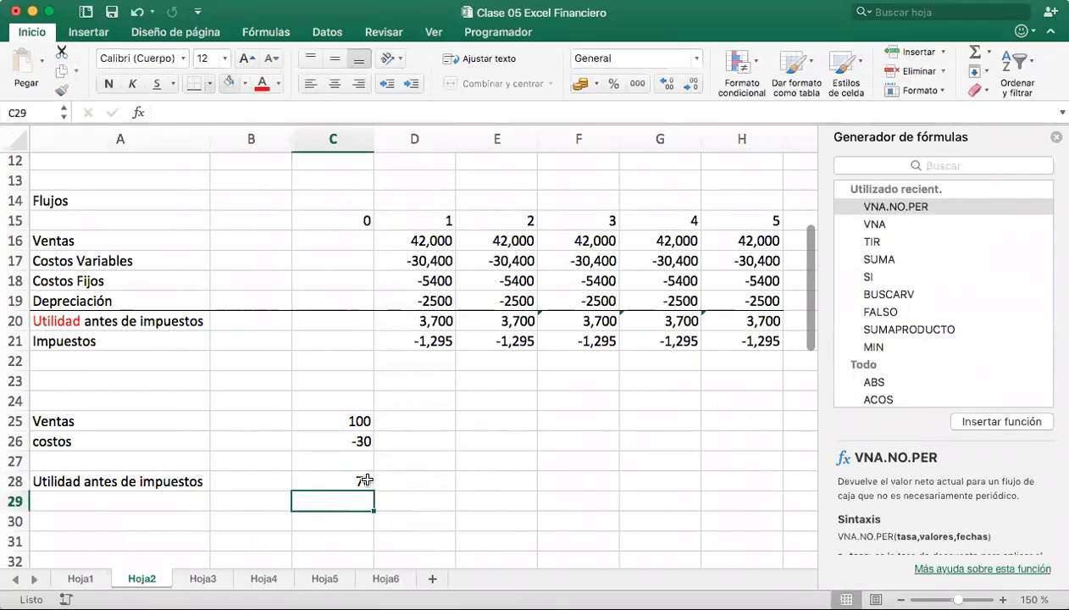
Label A29 as Impuestos (30%) below the example's profit before taxes
{"action": "left_click", "coordinate": [173, 497]}
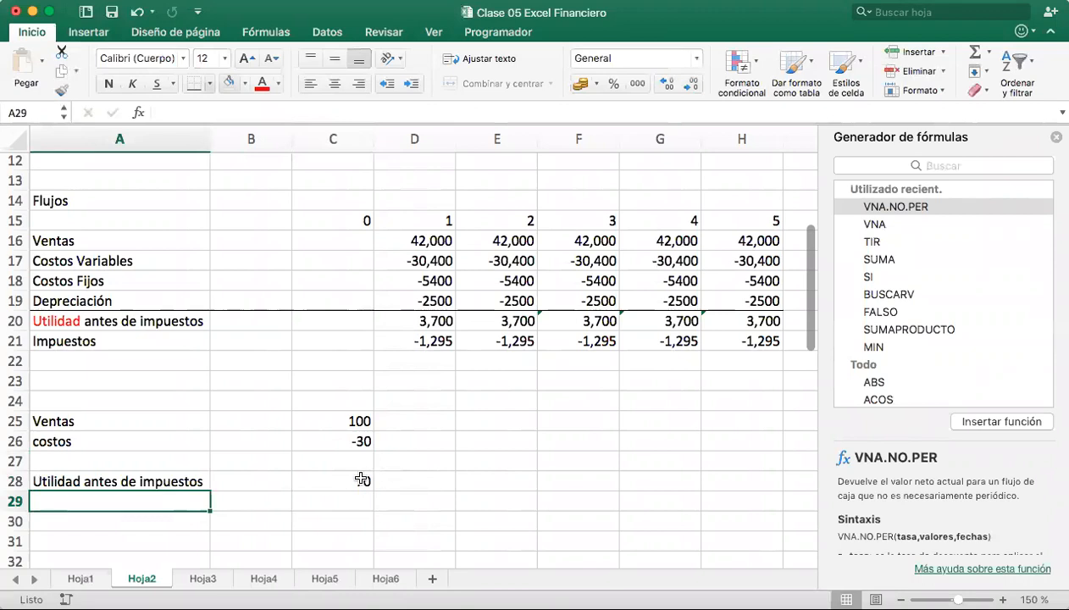
{"action": "type", "text": "Impuestos (30%"}
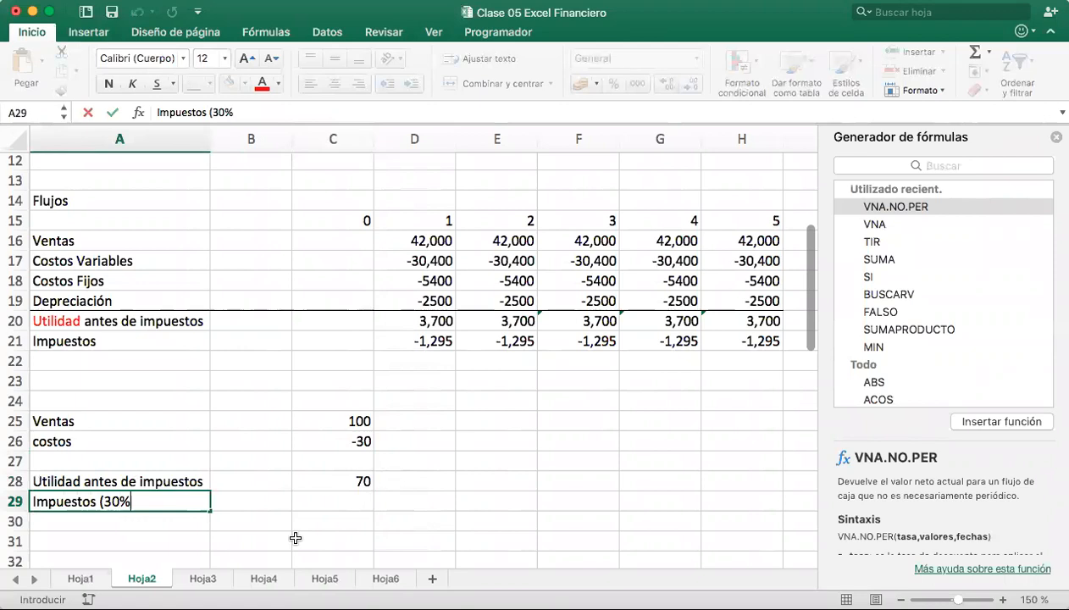
{"action": "key", "text": "Return"}
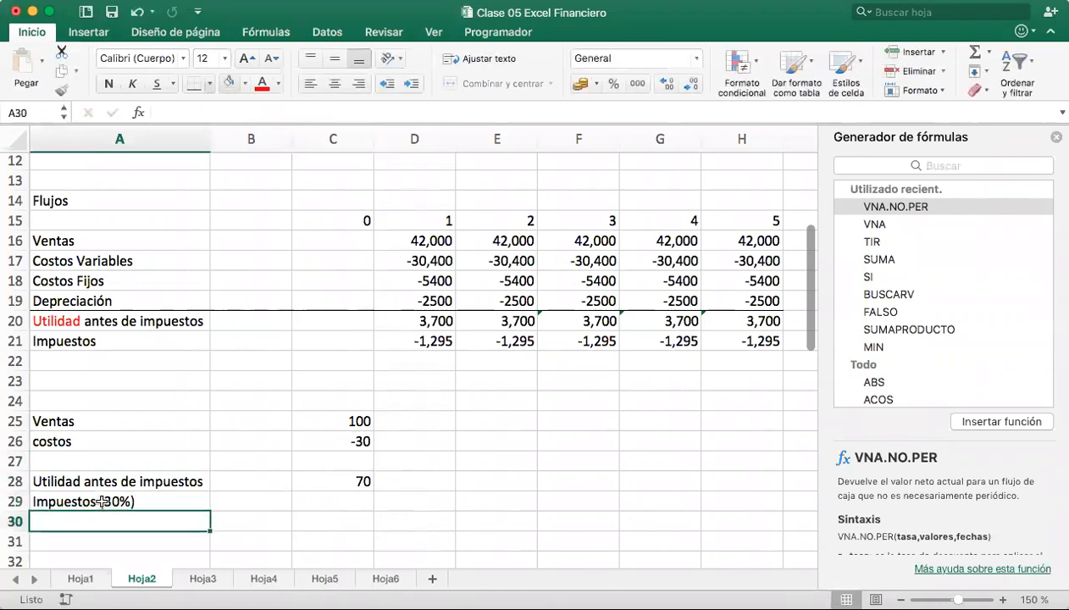
Calculate the example's tax in C29 with =0.3*C28
{"action": "left_click", "coordinate": [354, 503]}
{"action": "type", "text": "=0.3"}
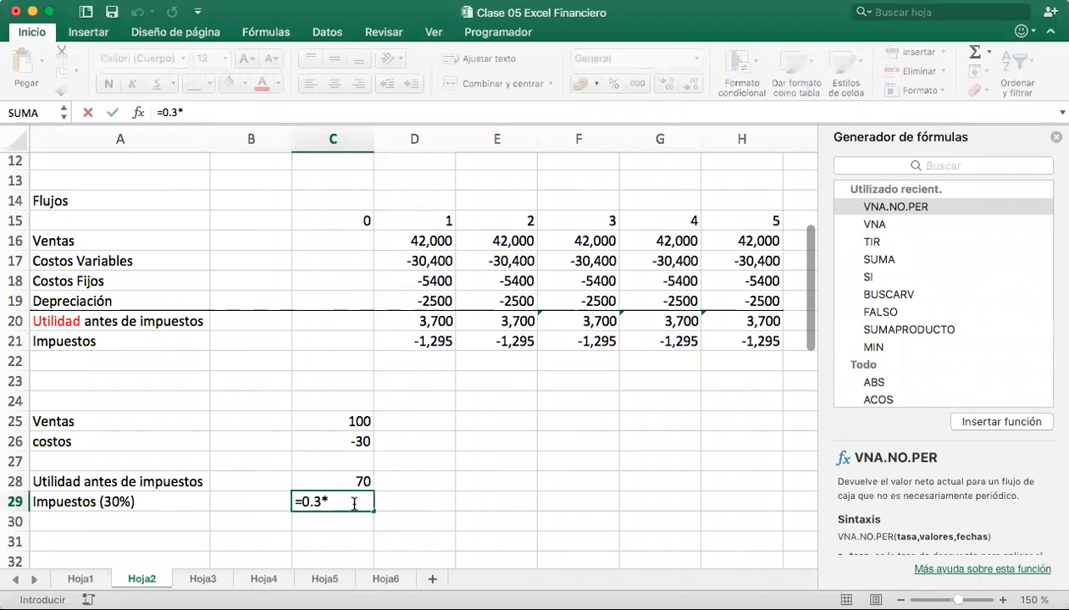
{"action": "type", "text": "*"}
{"action": "left_click", "coordinate": [362, 481]}
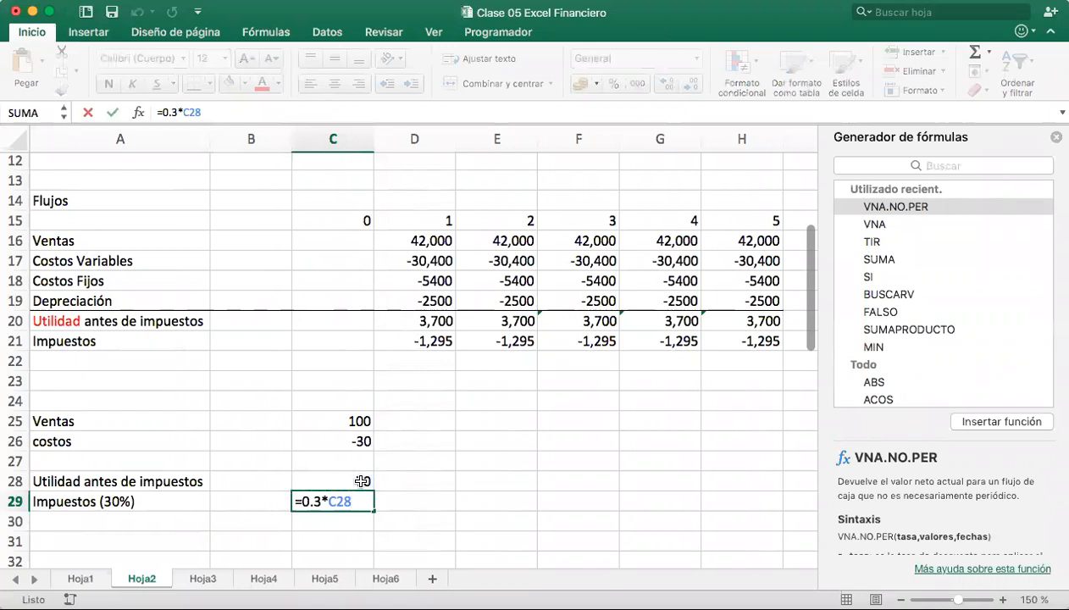
{"action": "key", "text": "Return"}
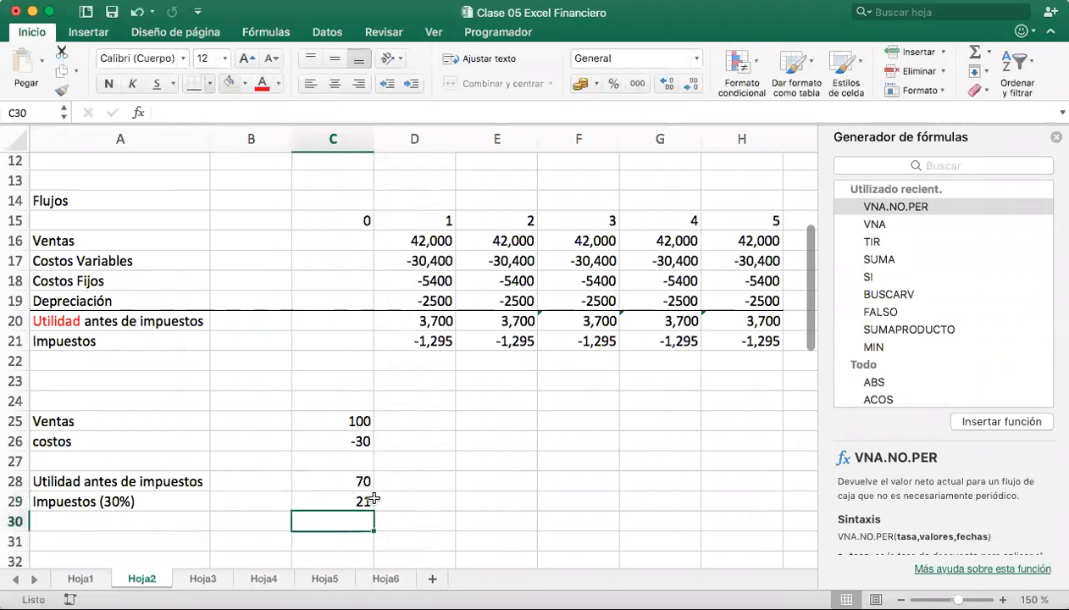
Label A31 as Utilidad neta, leaving row 30 blank below the example's tax row
{"action": "left_click", "coordinate": [148, 522]}
{"action": "left_click", "coordinate": [136, 536]}
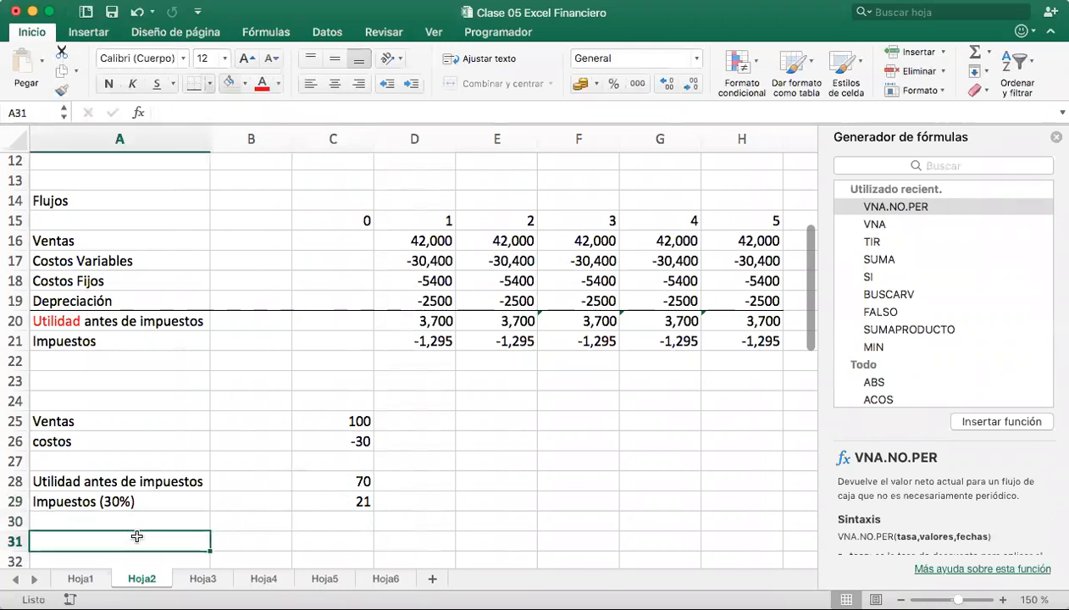
{"action": "type", "text": "Utilidad ne"}
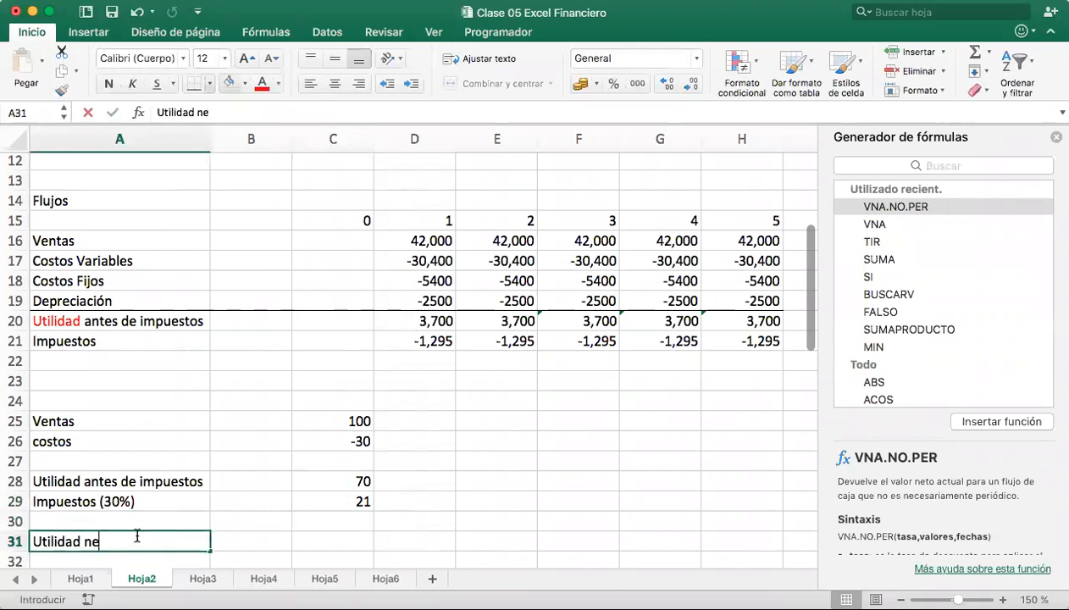
{"action": "key", "text": "Tab"}
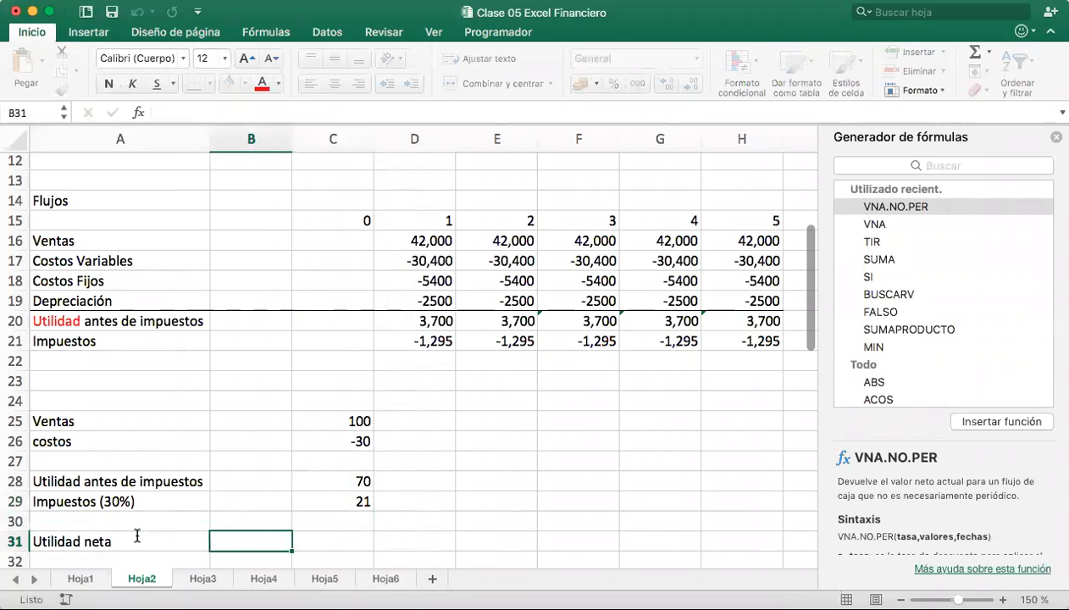
Calculate the example's net profit in C31 with =C28-C29 and select that cell
{"action": "key", "text": "Tab"}
{"action": "type", "text": "="}
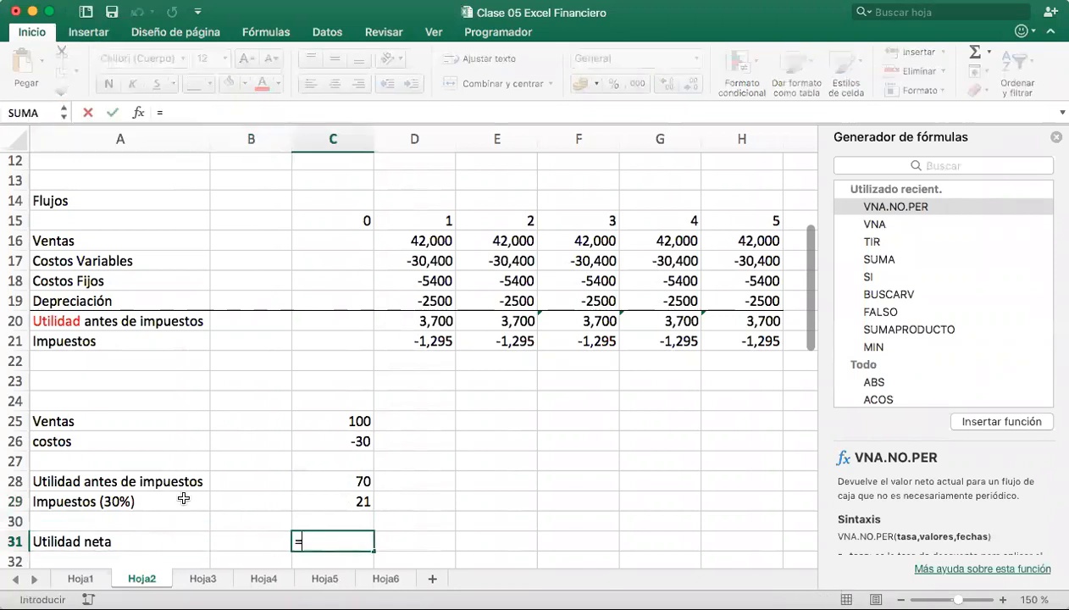
{"action": "left_click", "coordinate": [337, 481]}
{"action": "type", "text": "-"}
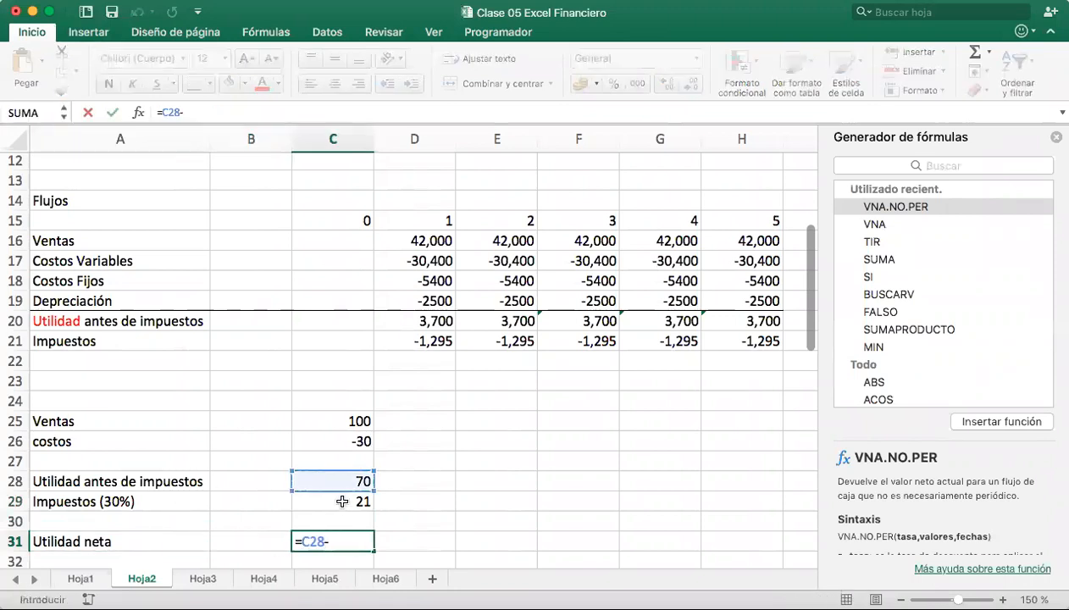
{"action": "left_click", "coordinate": [348, 500]}
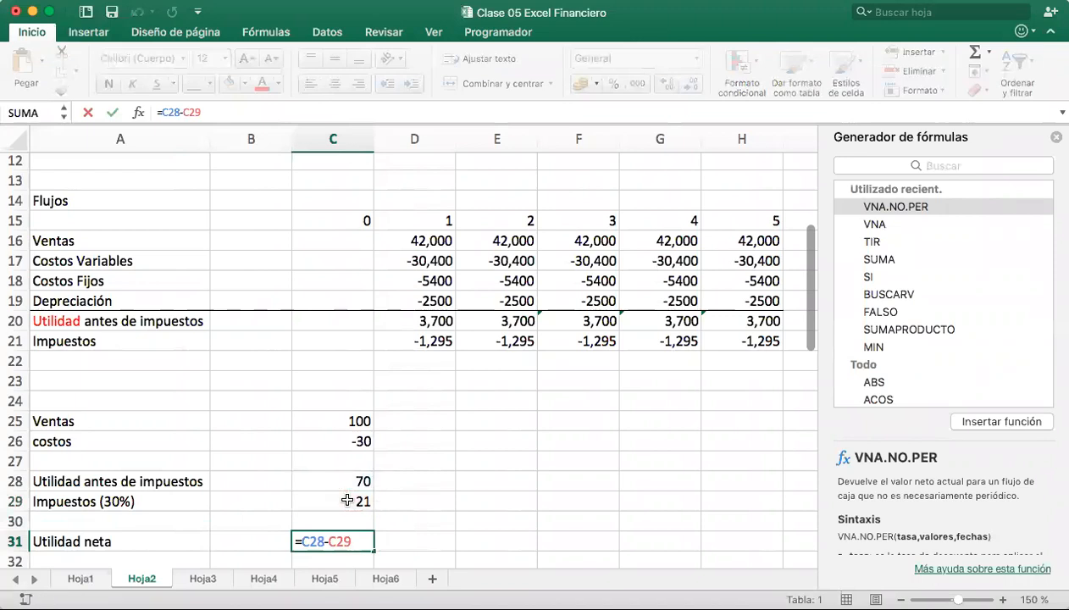
{"action": "key", "text": "Return"}
{"action": "left_click", "coordinate": [346, 518]}
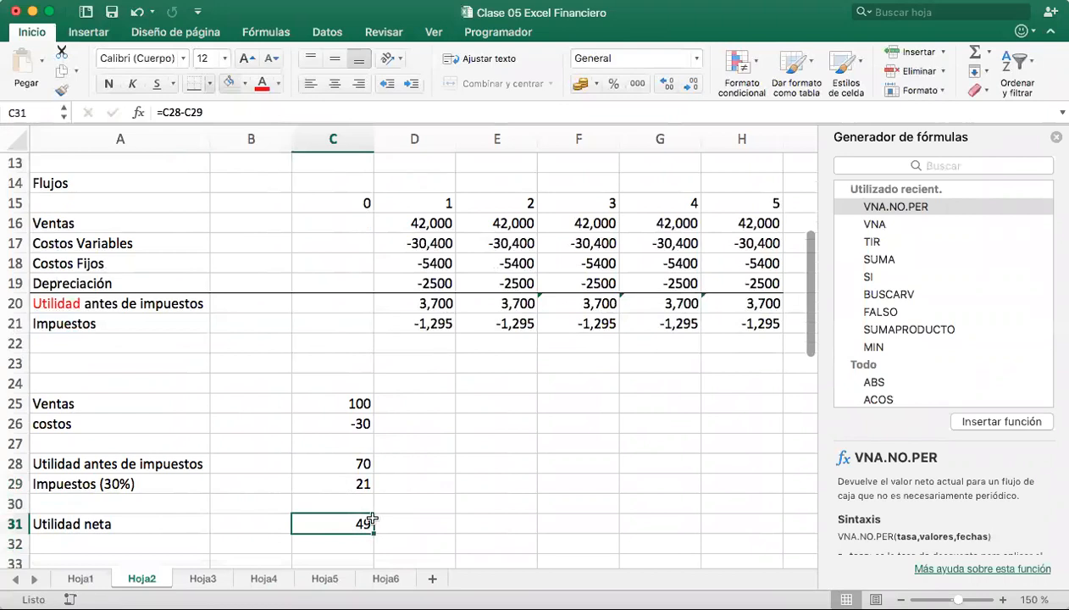
{"action": "scroll", "coordinate": [376, 517], "scroll_direction": "up", "scroll_amount": 1}
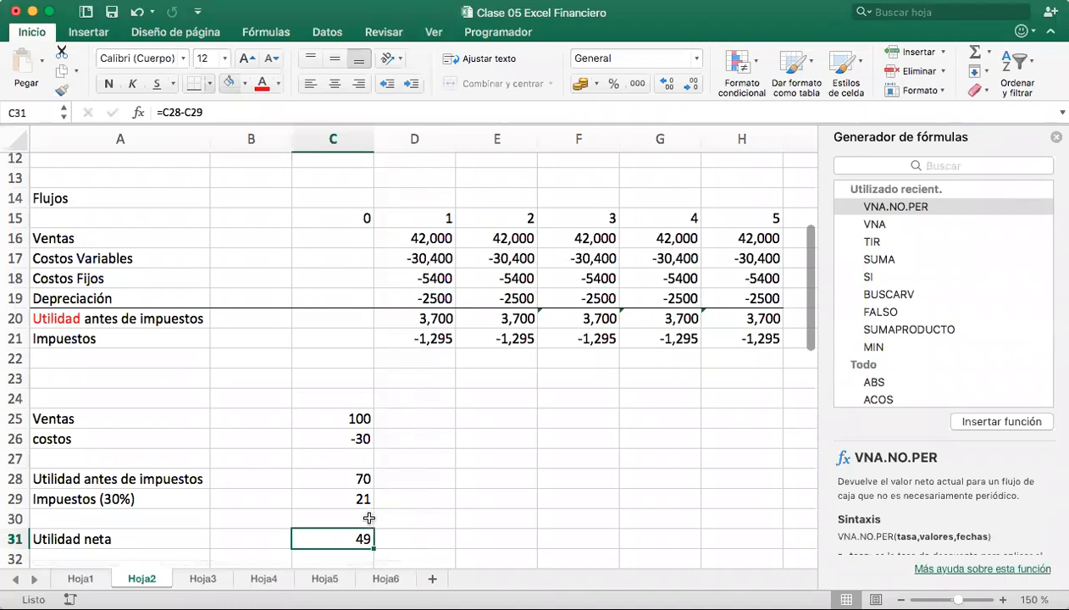
Label A27 as depreciación in the small example, leaving C27 blank
{"action": "left_click", "coordinate": [127, 454]}
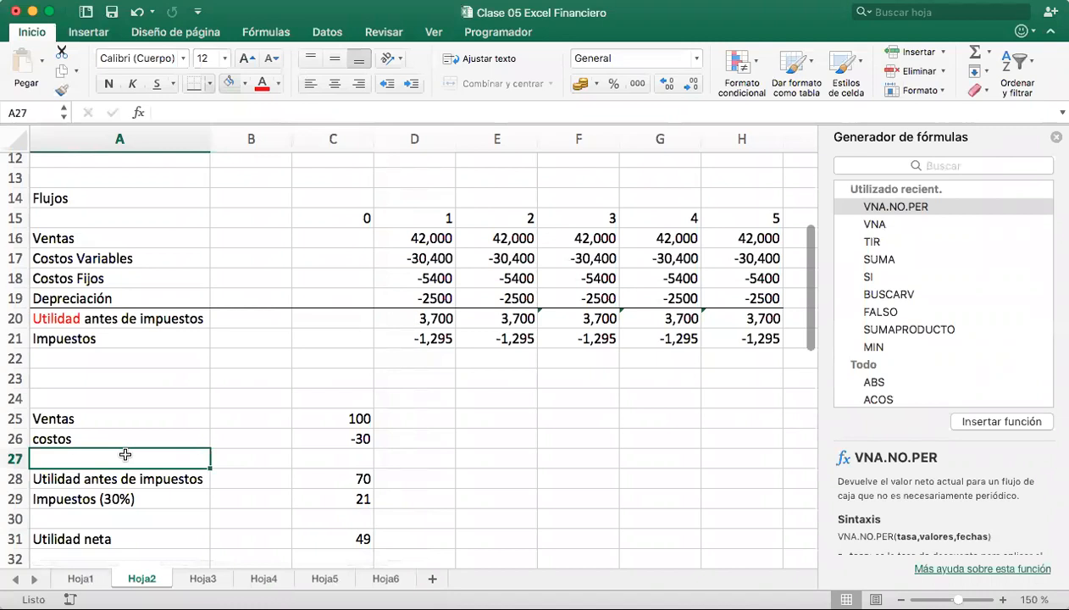
{"action": "type", "text": "depre"}
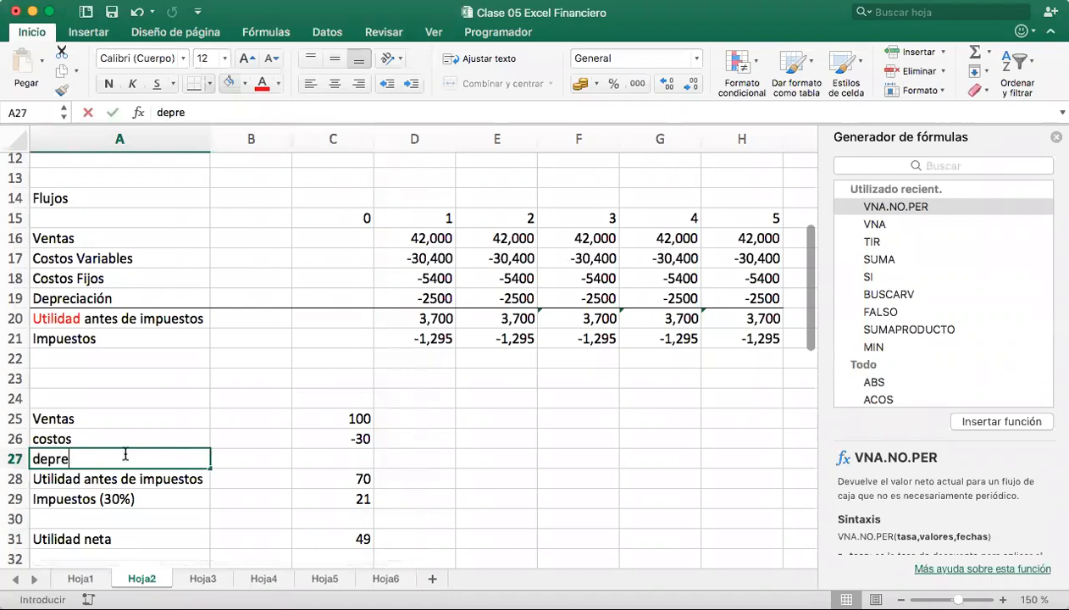
{"action": "type", "text": "ciación"}
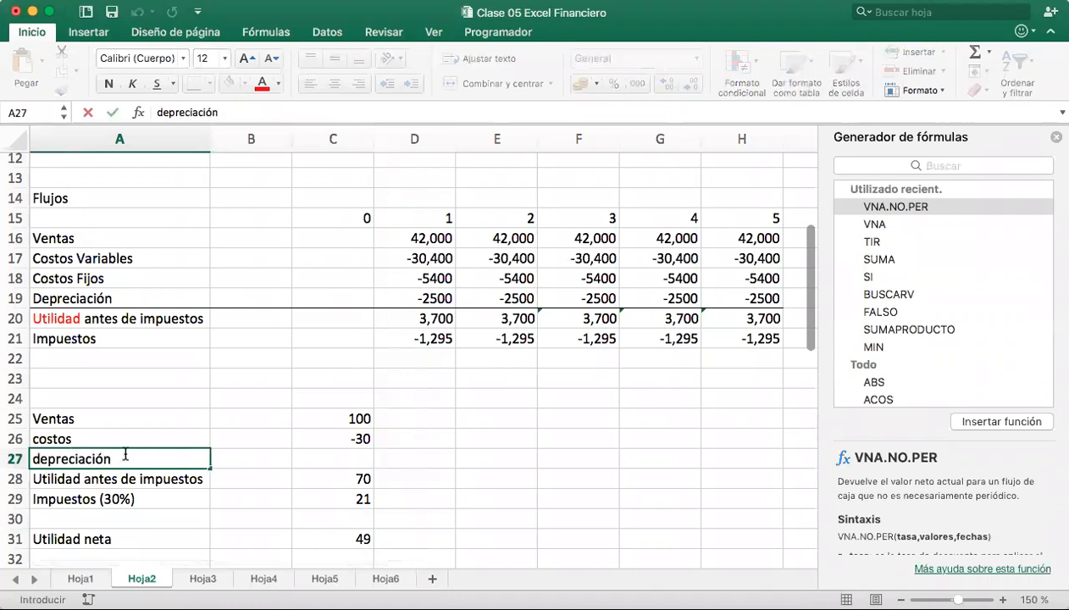
{"action": "left_click", "coordinate": [348, 464]}
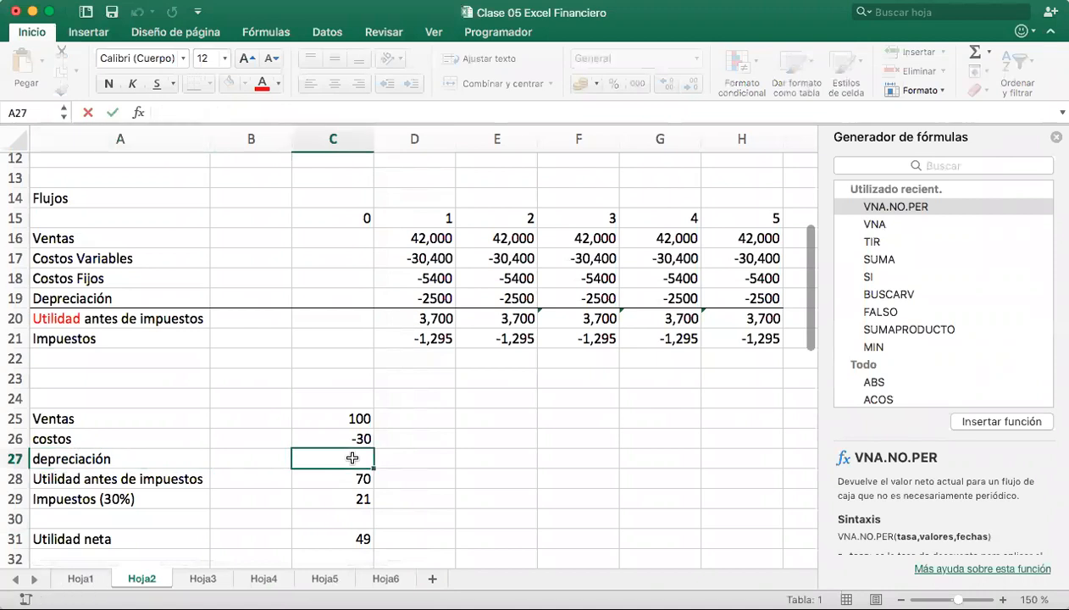
{"action": "type", "text": "-"}
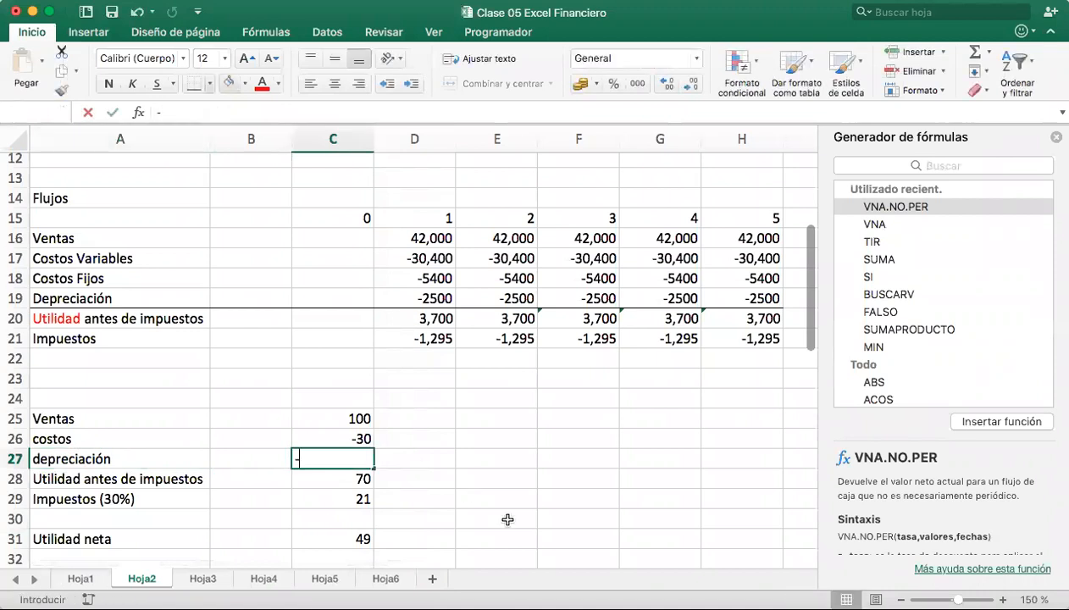
{"action": "key", "text": "BackSpace"}
{"action": "key", "text": "Escape"}
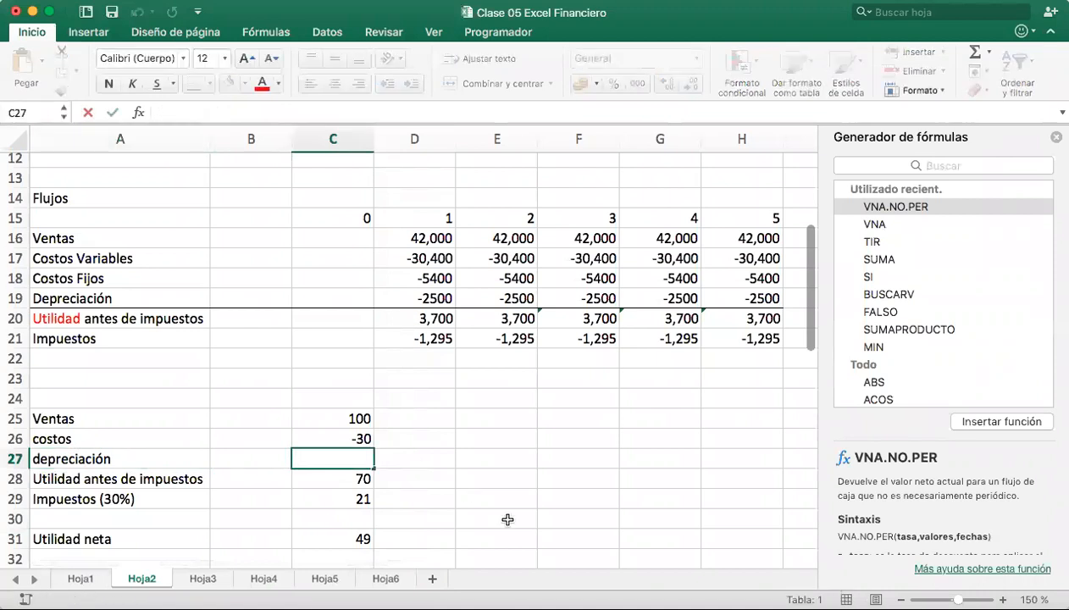
Fill the example's second case in column D with sales of 100, costs of -30 and depreciation of -20
{"action": "key", "text": "Right"}
{"action": "key", "text": "Up"}
{"action": "key", "text": "Up"}
{"action": "type", "text": "100"}
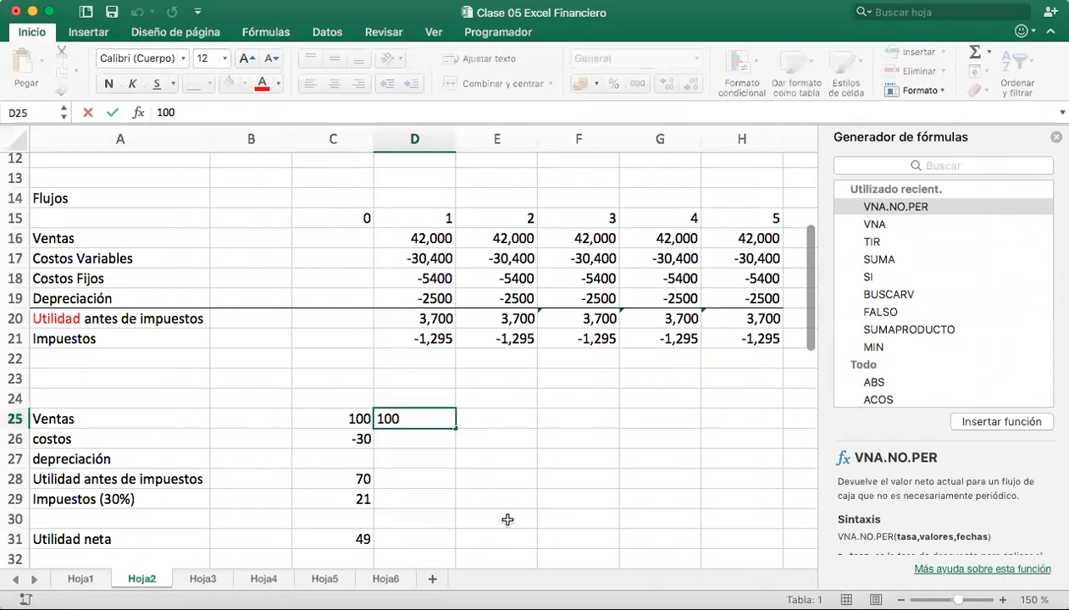
{"action": "key", "text": "Return"}
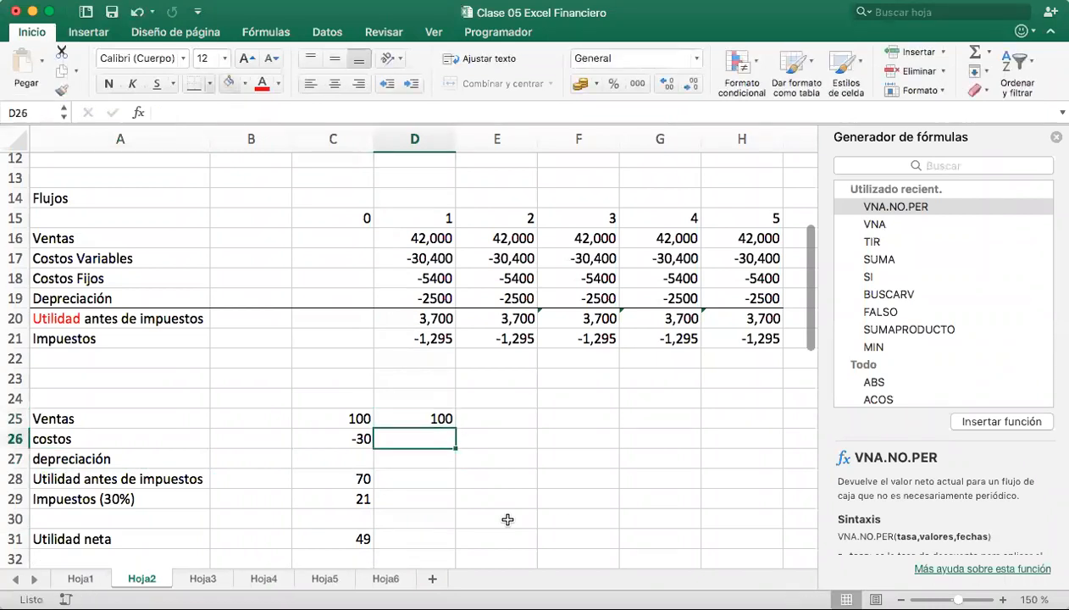
{"action": "type", "text": "30"}
{"action": "key", "text": "BackSpace"}
{"action": "key", "text": "BackSpace"}
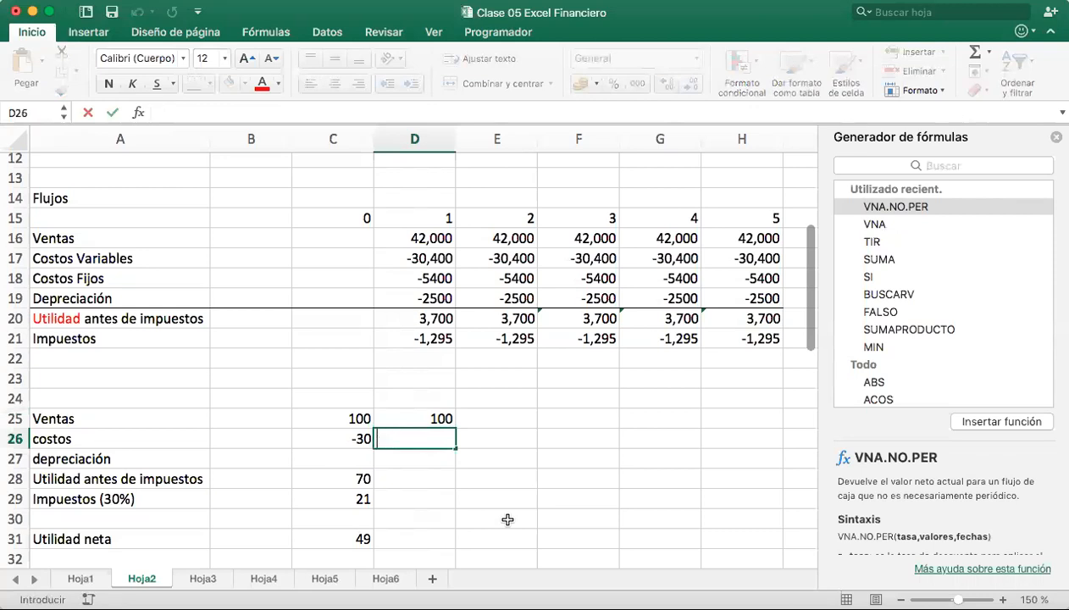
{"action": "type", "text": "-30"}
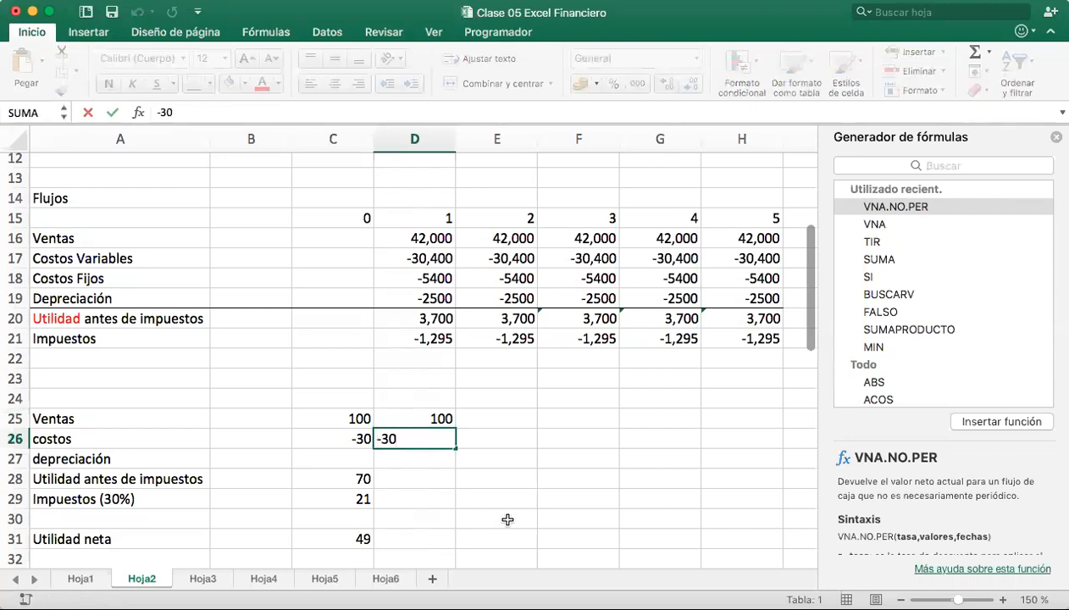
{"action": "key", "text": "Return"}
{"action": "type", "text": "-20"}
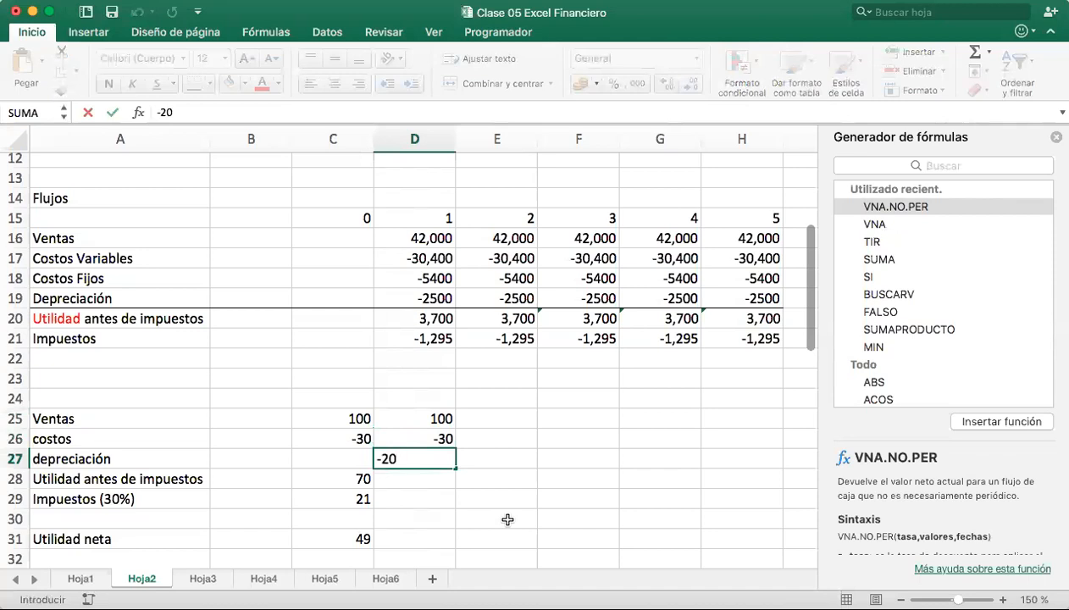
{"action": "key", "text": "Return"}
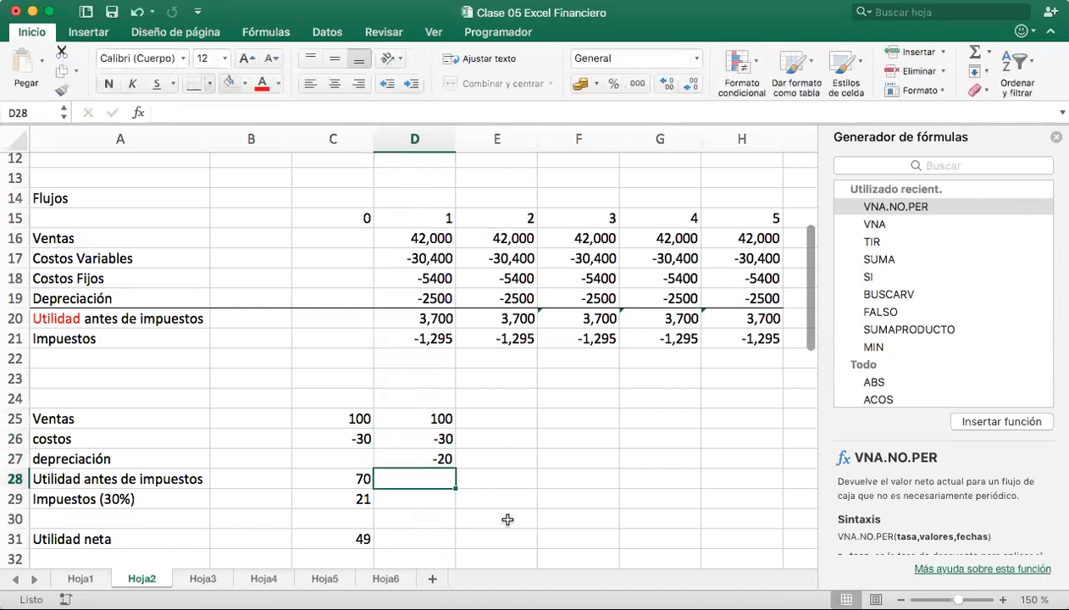
Try to calculate the second case's profit before taxes in D28 with the SUMA function
{"action": "type", "text": "="}
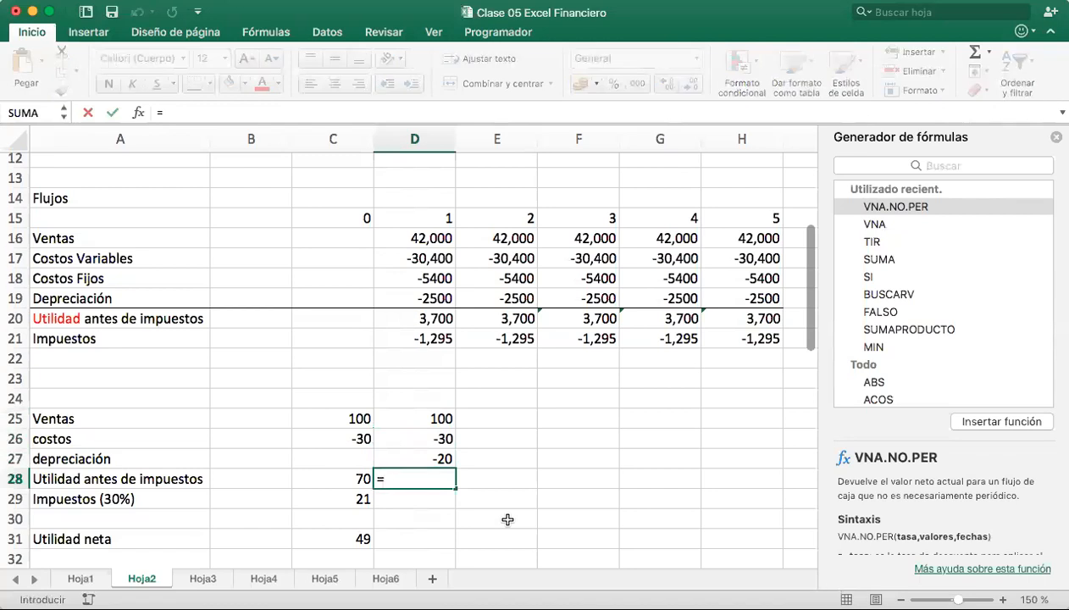
{"action": "type", "text": "suma("}
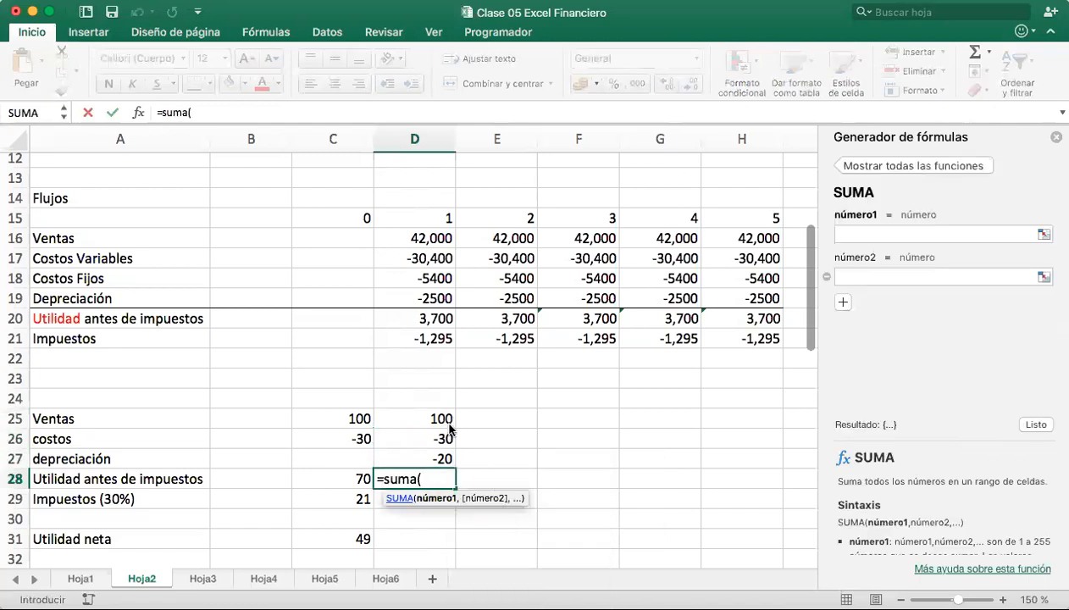
{"action": "left_click_drag", "start_coordinate": [427, 408], "coordinate": [434, 454]}
{"action": "key", "text": "BackSpace"}
{"action": "key", "text": "BackSpace"}
{"action": "key", "text": "BackSpace"}
{"action": "key", "text": "BackSpace"}
{"action": "key", "text": "BackSpace"}
{"action": "key", "text": "BackSpace"}
{"action": "key", "text": "BackSpace"}
{"action": "key", "text": "BackSpace"}
{"action": "left_click_drag", "start_coordinate": [432, 414], "coordinate": [428, 449]}
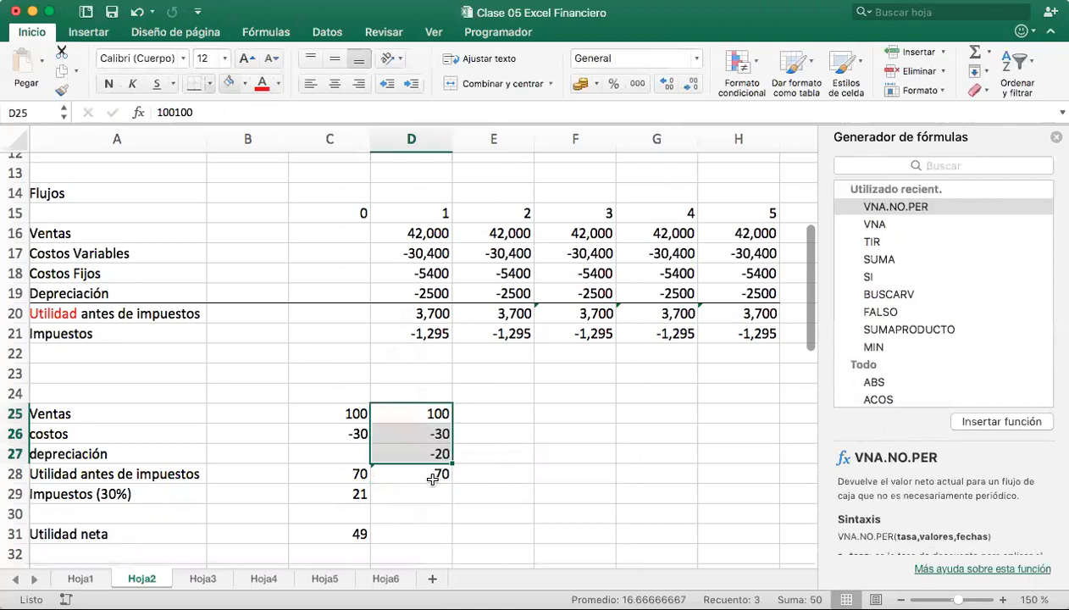
Calculate the second case's profit before taxes in D28 with =SUMA(D25:D27)
{"action": "left_click", "coordinate": [432, 478]}
{"action": "type", "text": "=suma"}
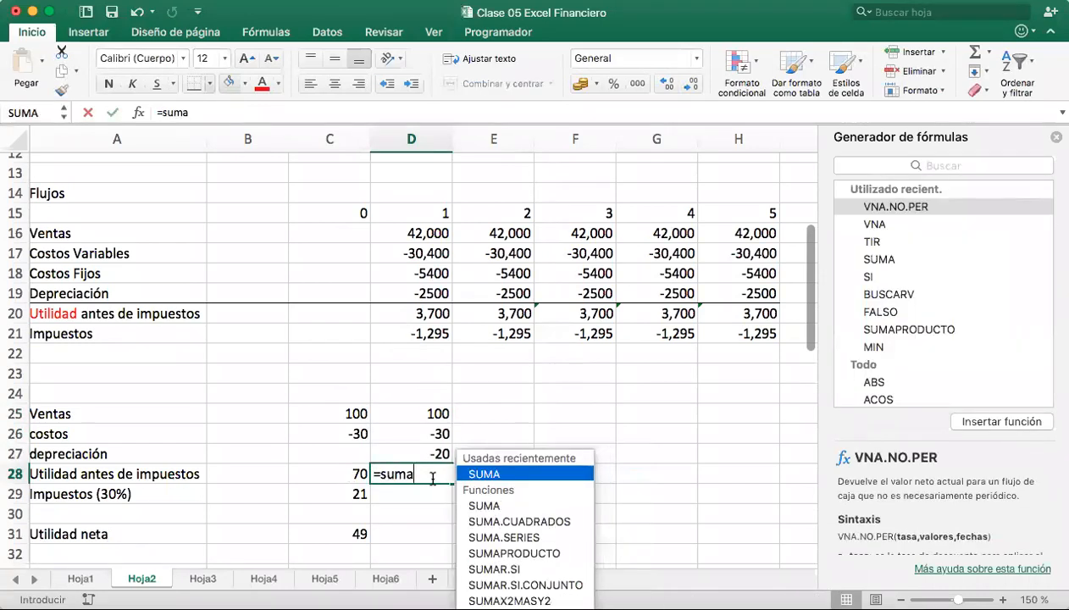
{"action": "type", "text": "("}
{"action": "left_click_drag", "start_coordinate": [431, 409], "coordinate": [431, 452]}
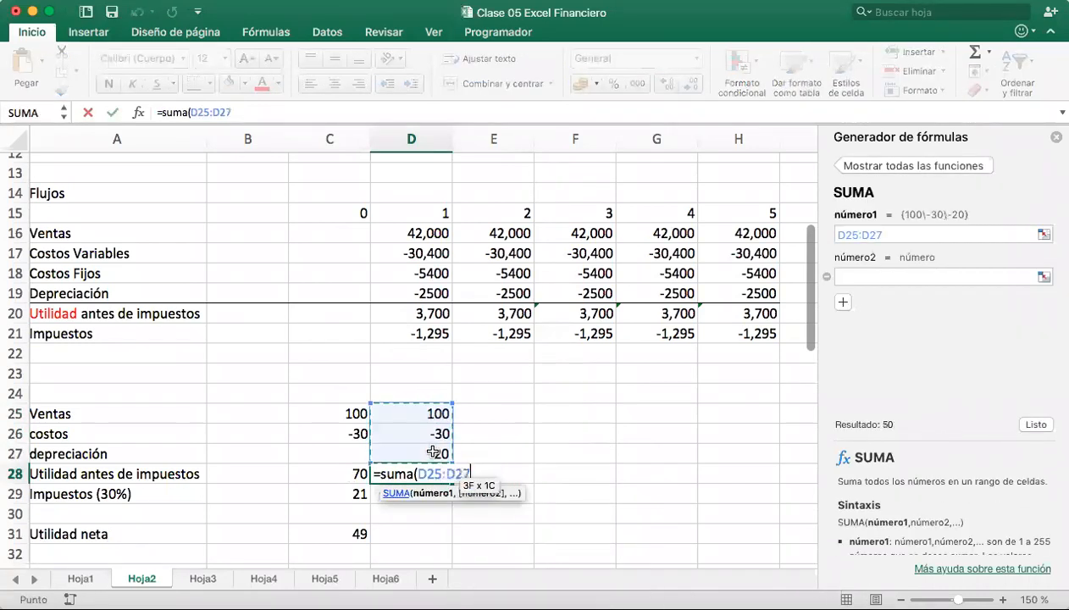
{"action": "type", "text": ")"}
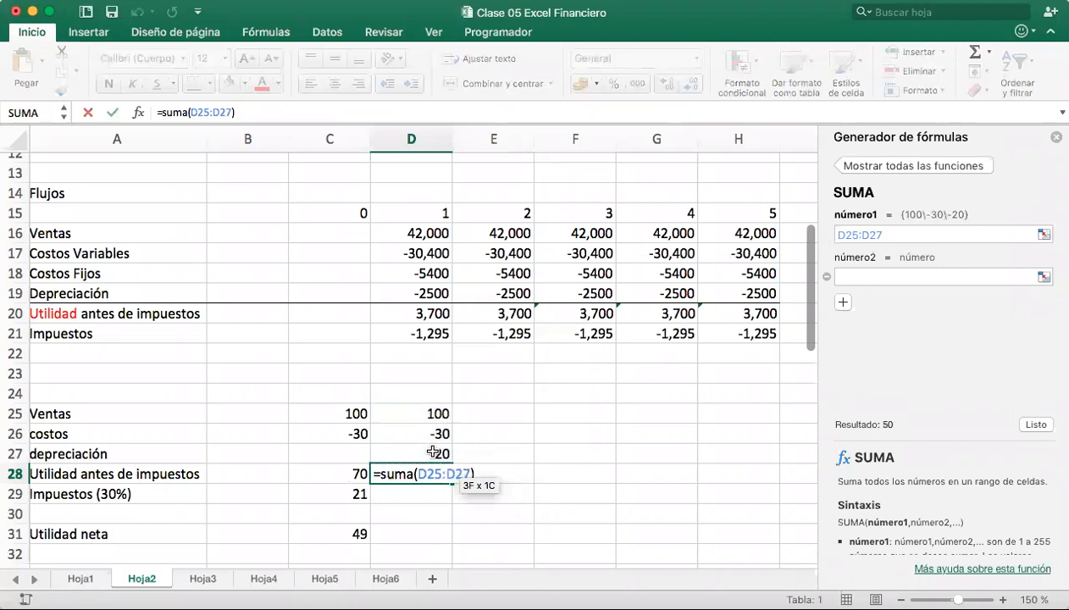
{"action": "key", "text": "Return"}
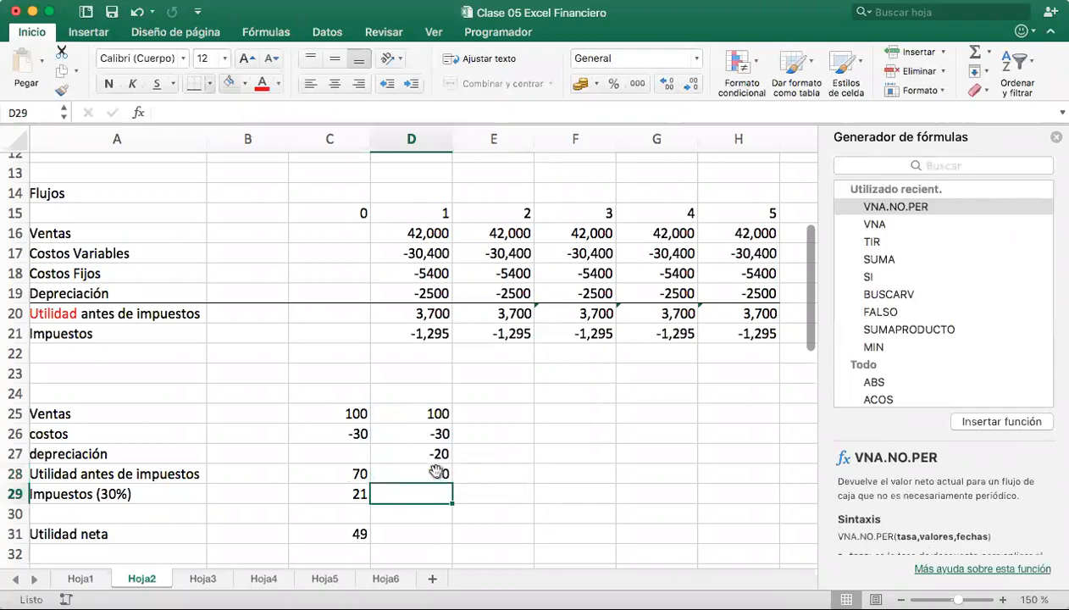
Calculate the second case's tax in D29 with =0.30*D28
{"action": "left_click", "coordinate": [352, 492]}
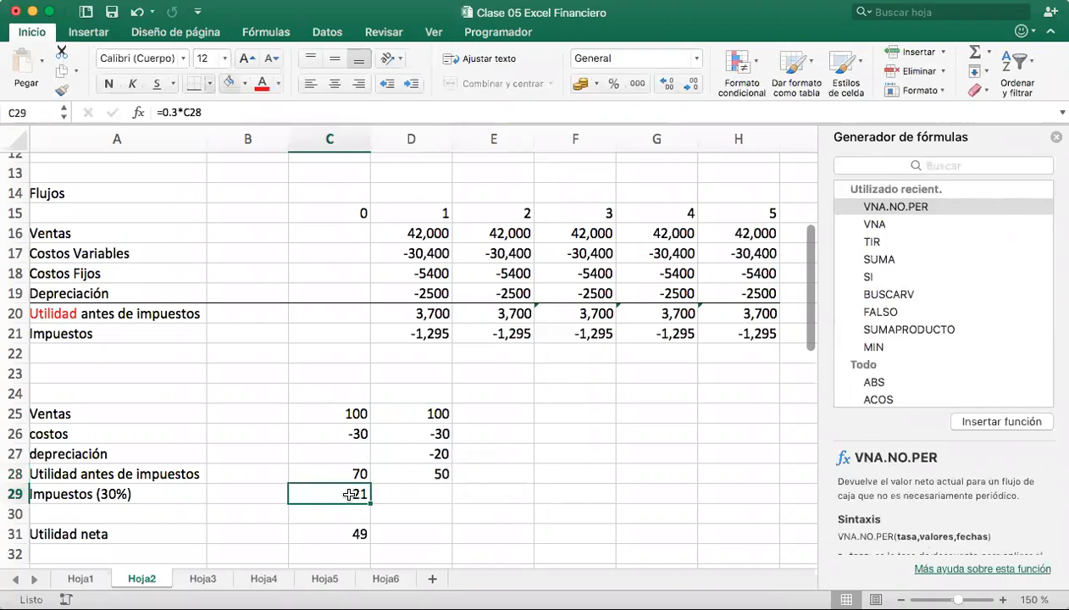
{"action": "left_click", "coordinate": [423, 497]}
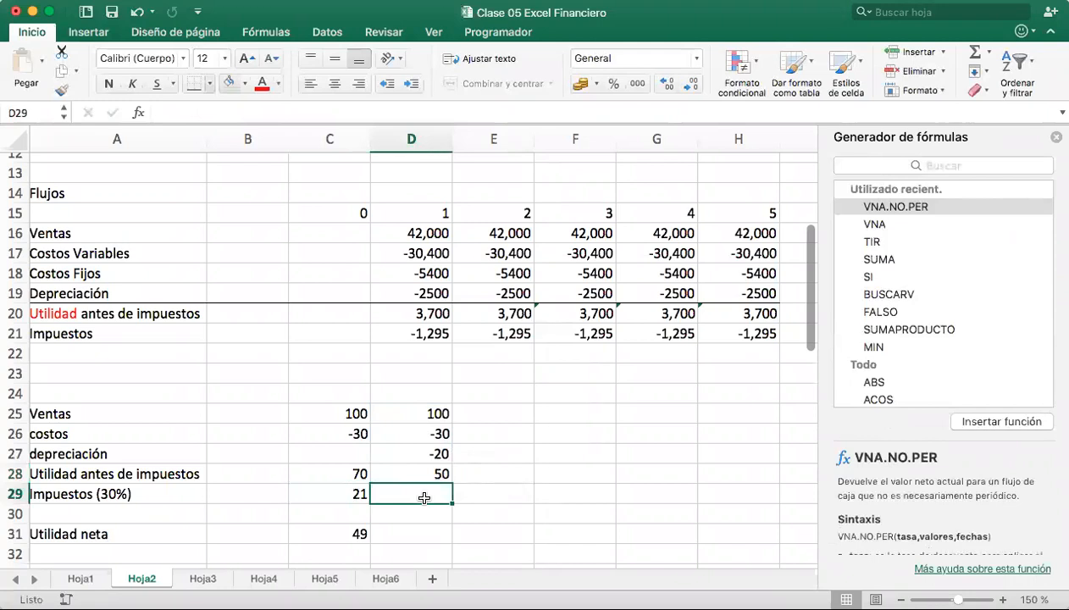
{"action": "left_click", "coordinate": [356, 533]}
{"action": "left_click", "coordinate": [415, 493]}
{"action": "type", "text": "=0.3"}
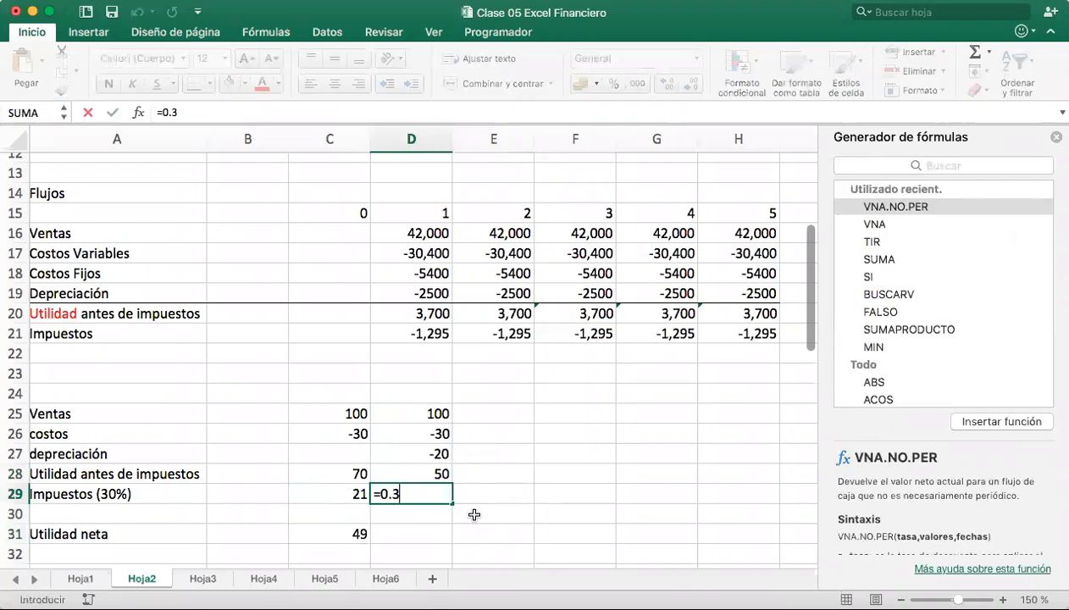
{"action": "type", "text": "0*"}
{"action": "left_click", "coordinate": [432, 472]}
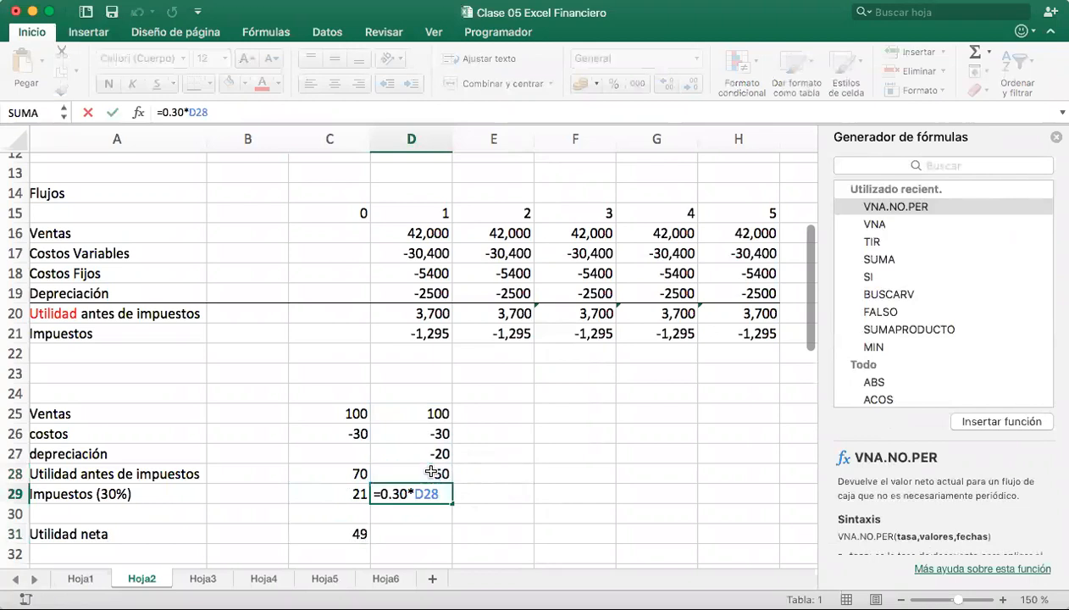
{"action": "key", "text": "Return"}
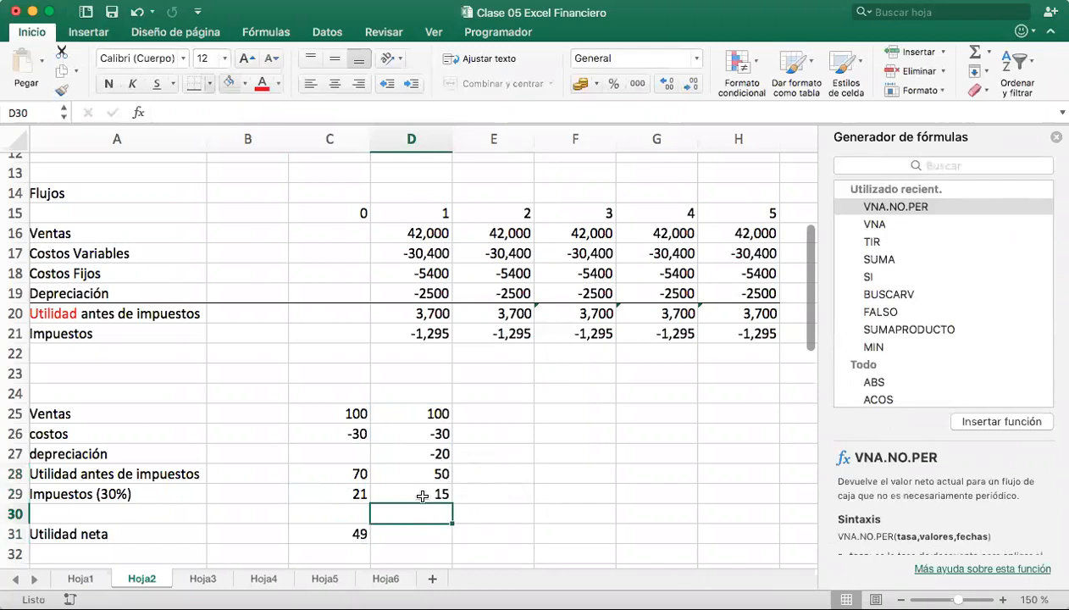
Calculate the second case's net profit in D31 with =D28-D29
{"action": "left_click", "coordinate": [442, 474]}
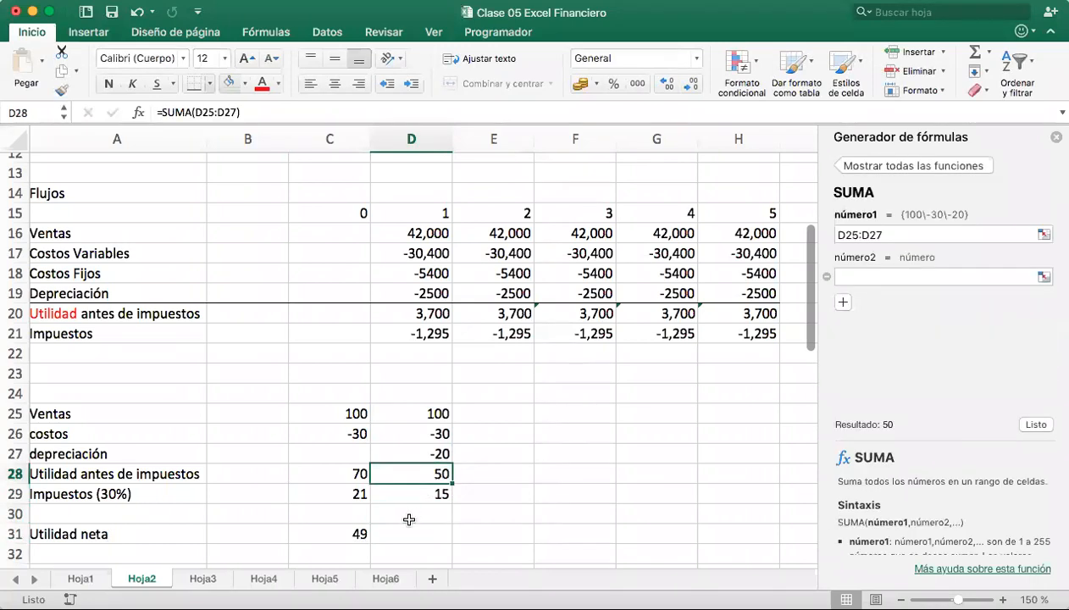
{"action": "left_click", "coordinate": [414, 496]}
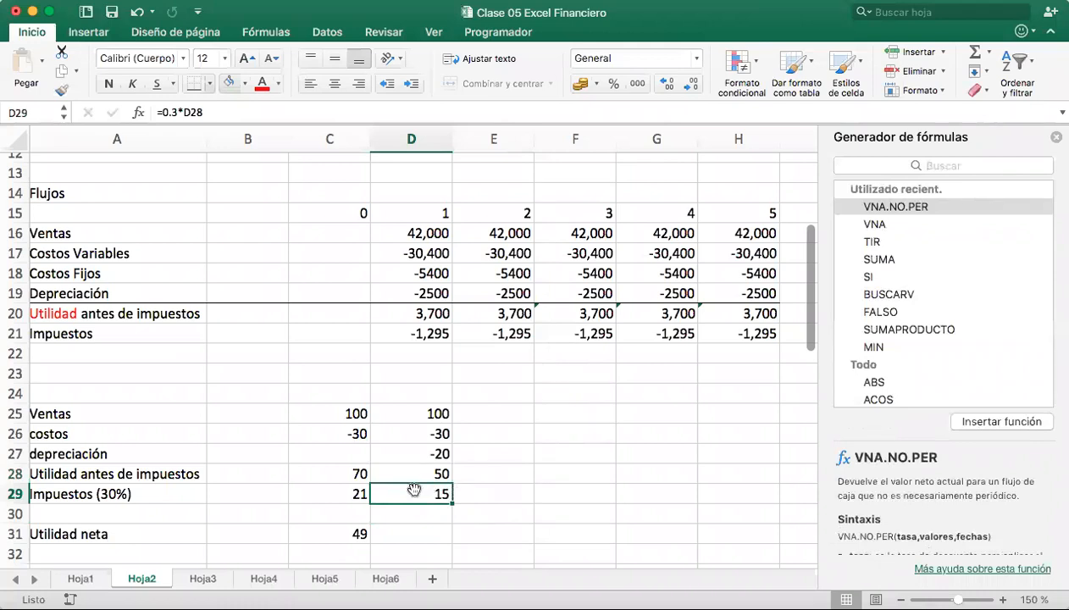
{"action": "left_click", "coordinate": [431, 533]}
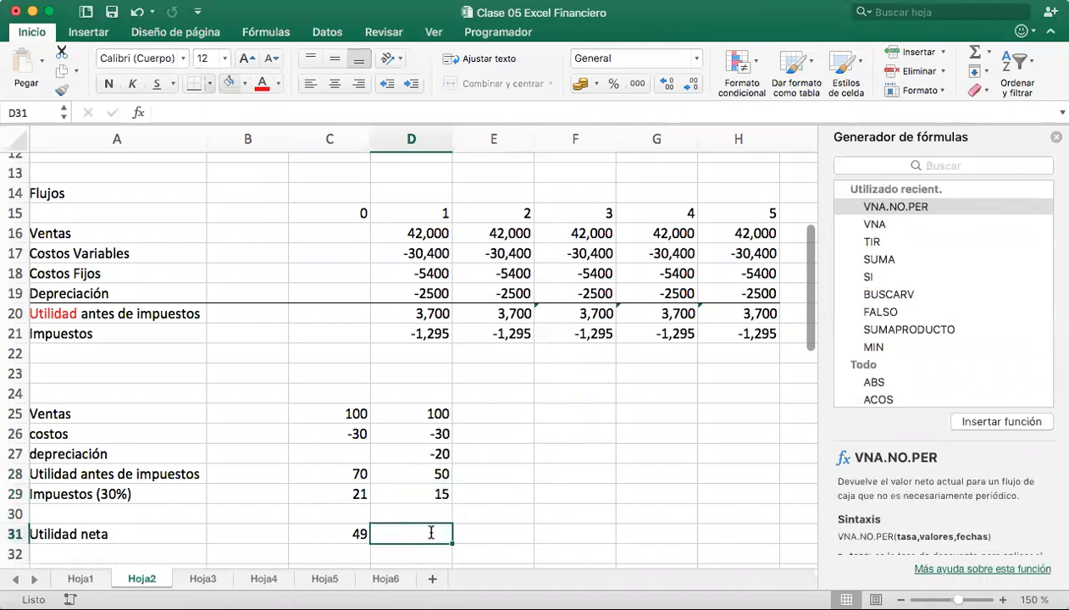
{"action": "type", "text": "="}
{"action": "left_click", "coordinate": [436, 473]}
{"action": "type", "text": "-"}
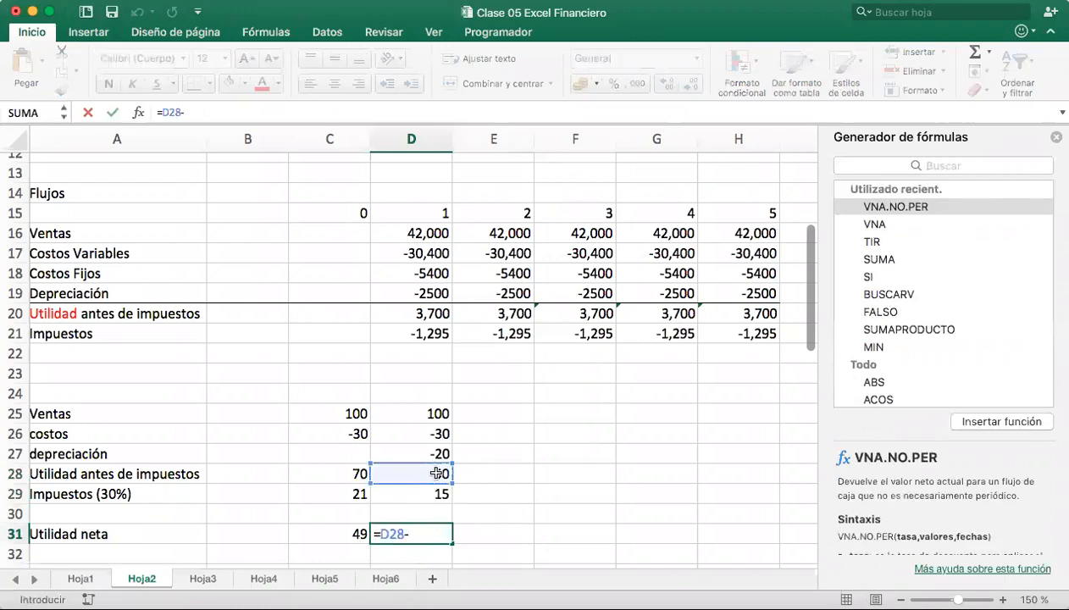
{"action": "left_click", "coordinate": [428, 492]}
{"action": "key", "text": "Return"}
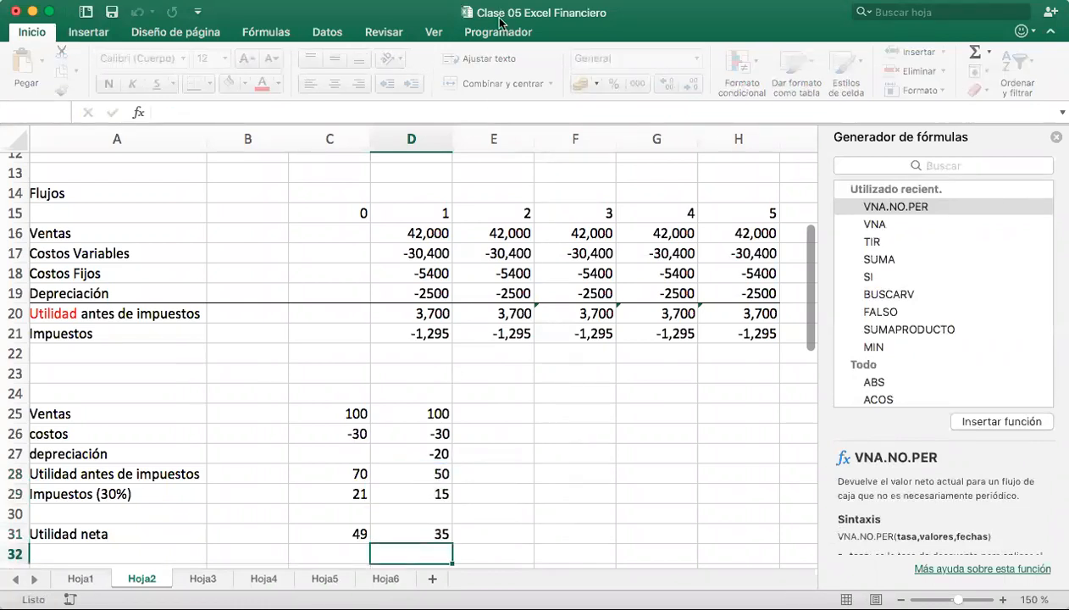
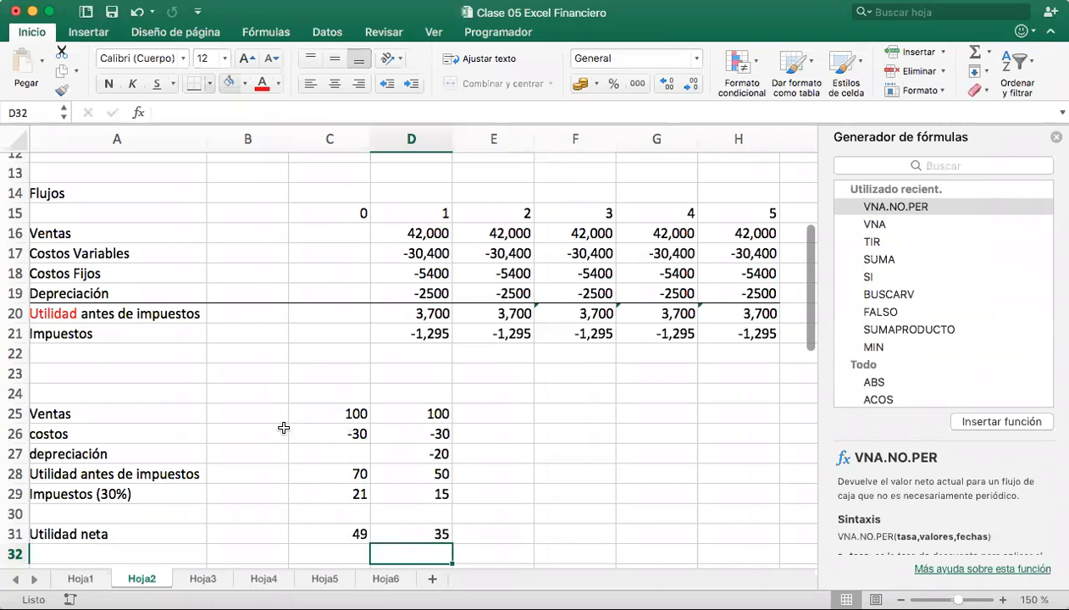
Examine the example's depreciation row and the Depreciación Lineal table below it
{"action": "left_click_drag", "start_coordinate": [53, 410], "coordinate": [415, 533]}
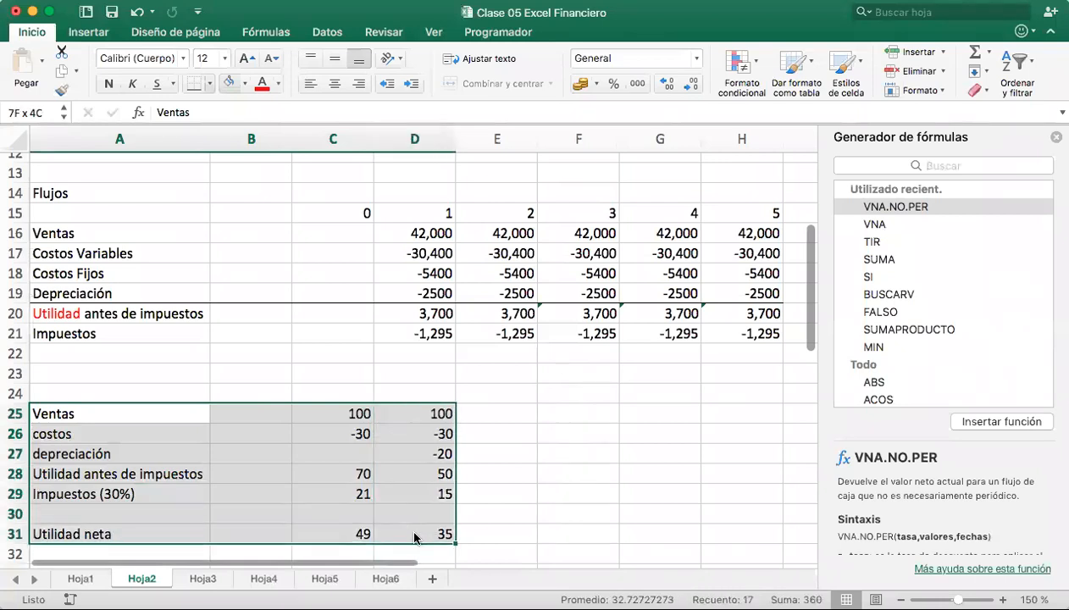
{"action": "left_click", "coordinate": [442, 454]}
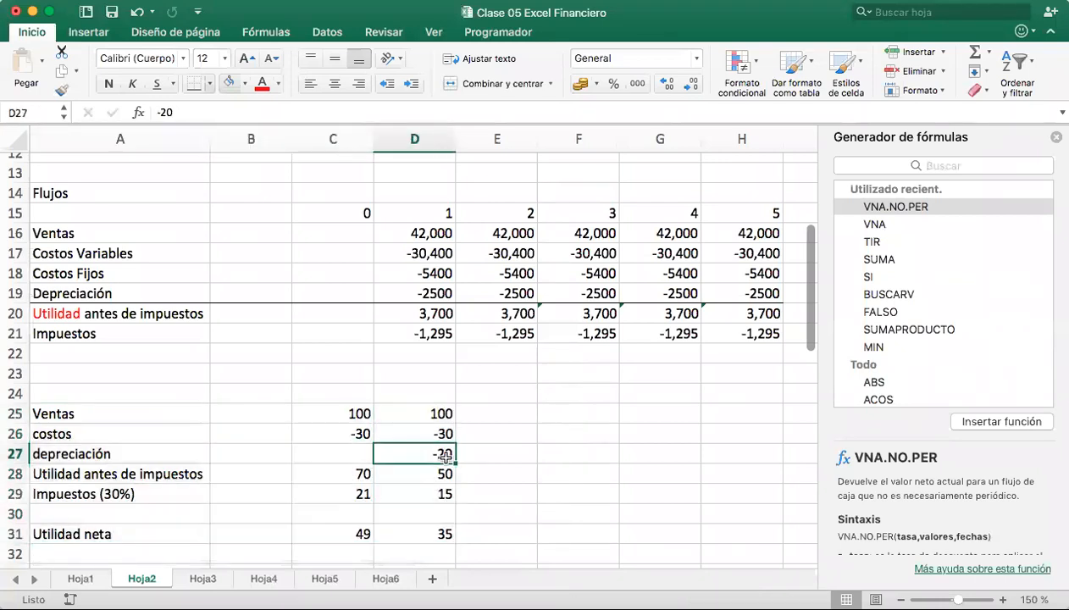
{"action": "left_click", "coordinate": [17, 453]}
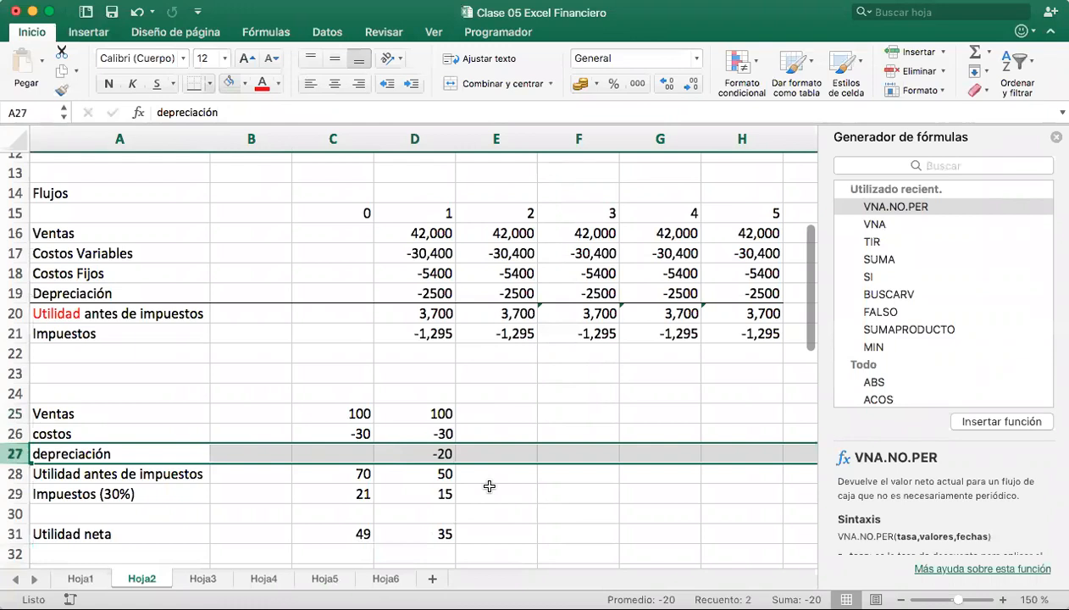
{"action": "scroll", "coordinate": [474, 499], "scroll_direction": "down", "scroll_amount": 4}
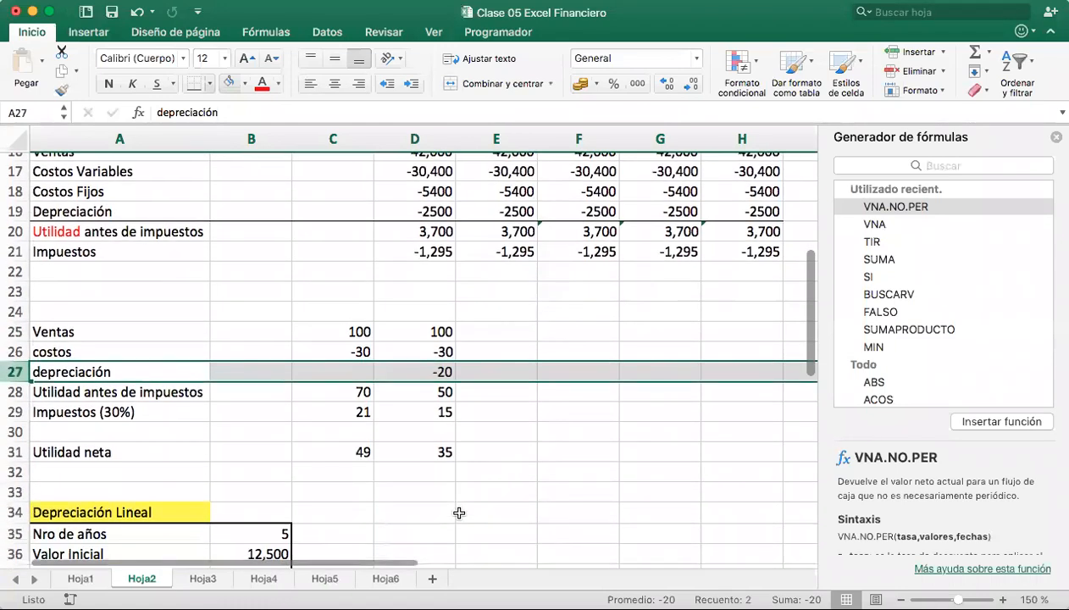
{"action": "scroll", "coordinate": [458, 513], "scroll_direction": "down", "scroll_amount": 10}
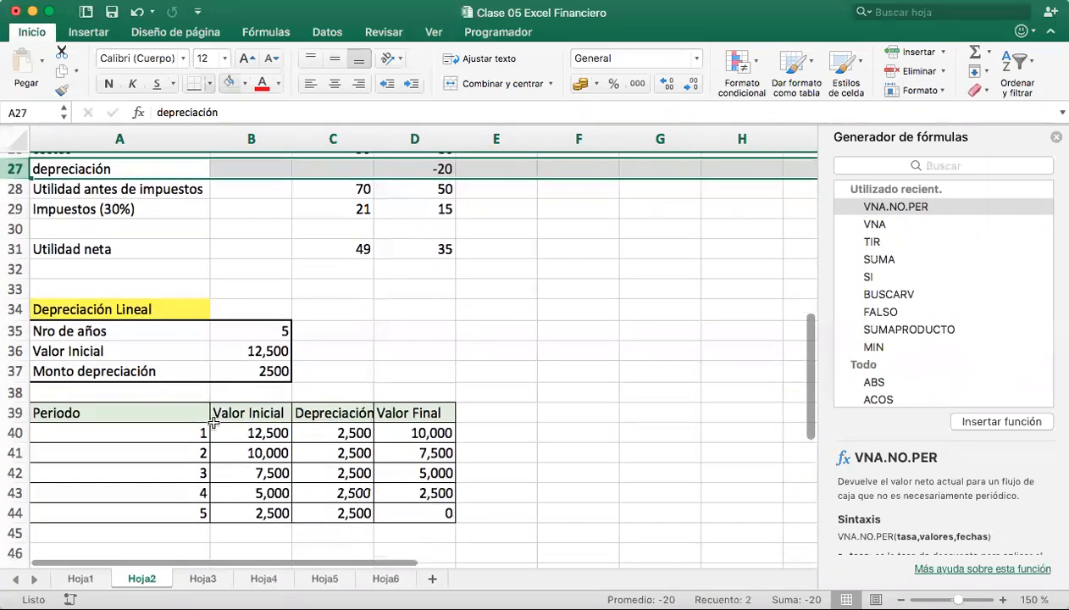
{"action": "scroll", "coordinate": [489, 432], "scroll_direction": "up", "scroll_amount": 14}
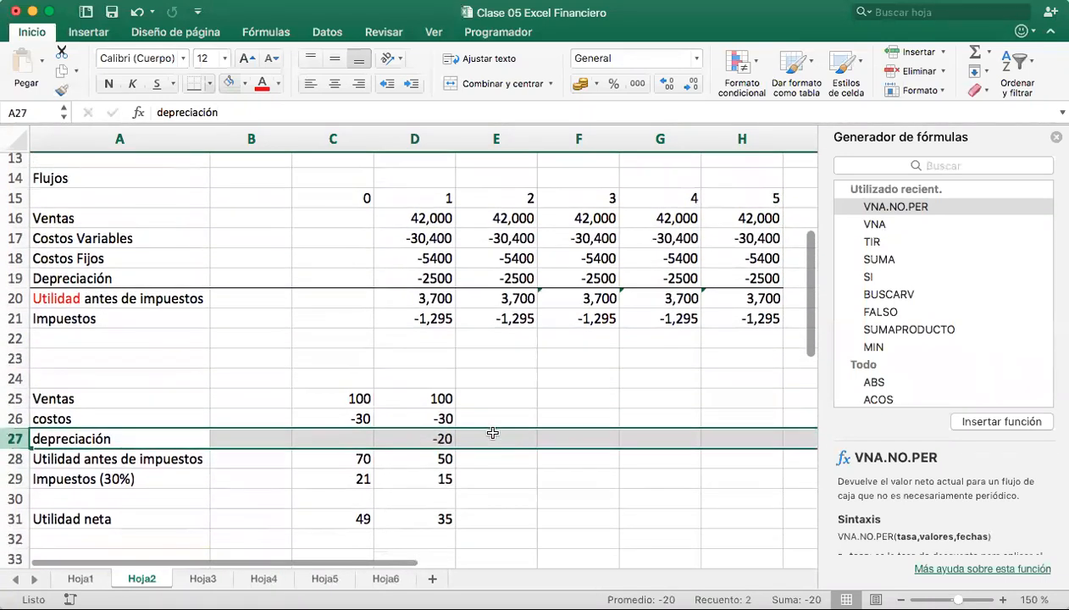
Clear the whole net profit example from rows 25 to 31
{"action": "left_click", "coordinate": [17, 398]}
{"action": "left_click_drag", "start_coordinate": [17, 402], "coordinate": [26, 518]}
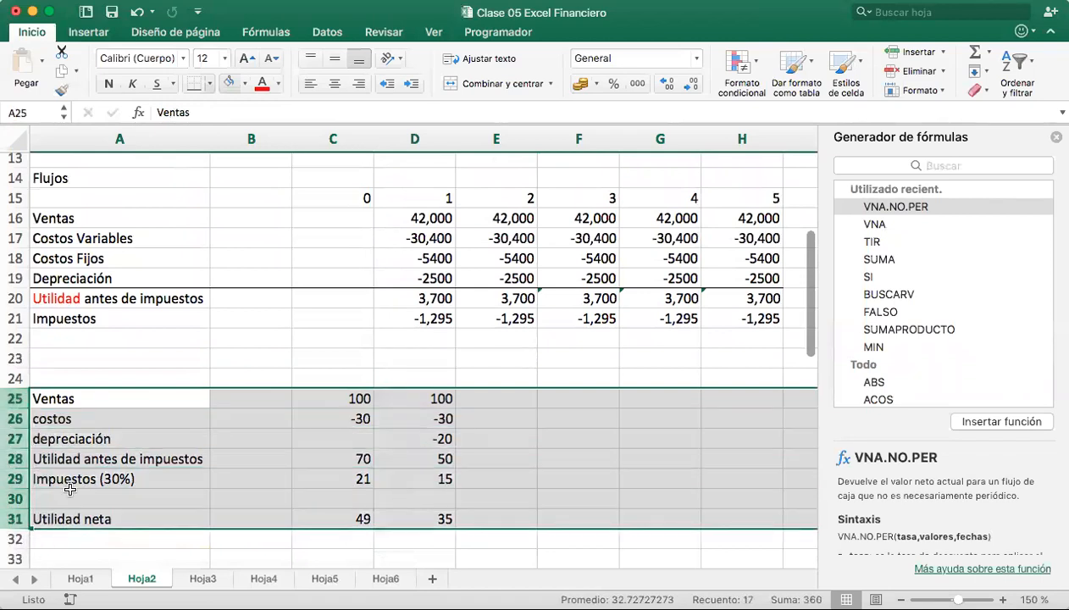
{"action": "key", "text": "Delete"}
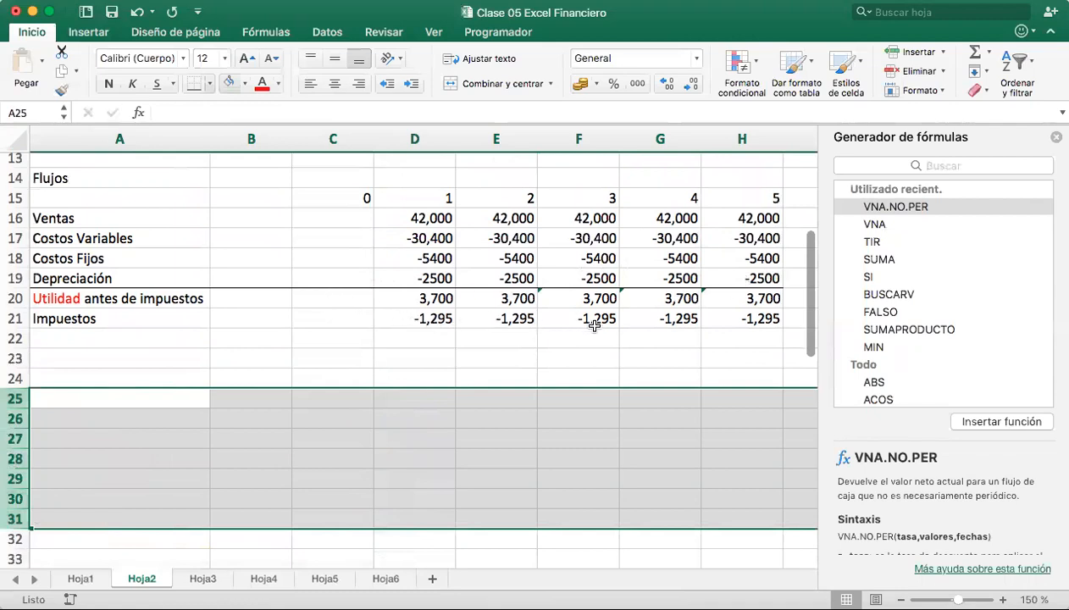
Add a bottom border beneath the Impuestos row from A21 to H21 and select A22
{"action": "left_click", "coordinate": [117, 335]}
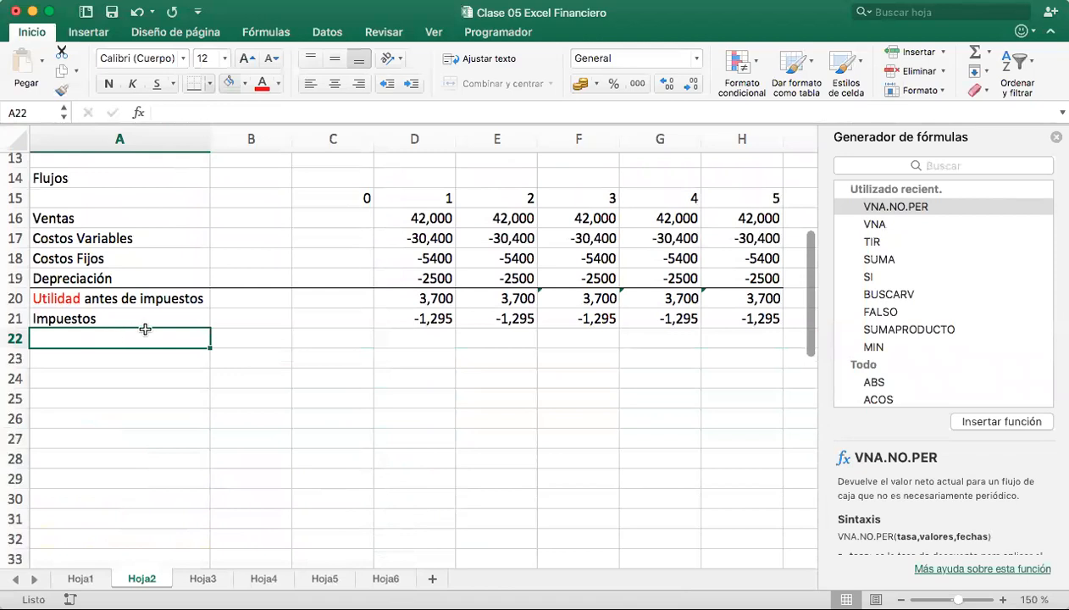
{"action": "left_click_drag", "start_coordinate": [759, 319], "coordinate": [166, 319]}
{"action": "left_click", "coordinate": [192, 85]}
{"action": "left_click", "coordinate": [165, 343]}
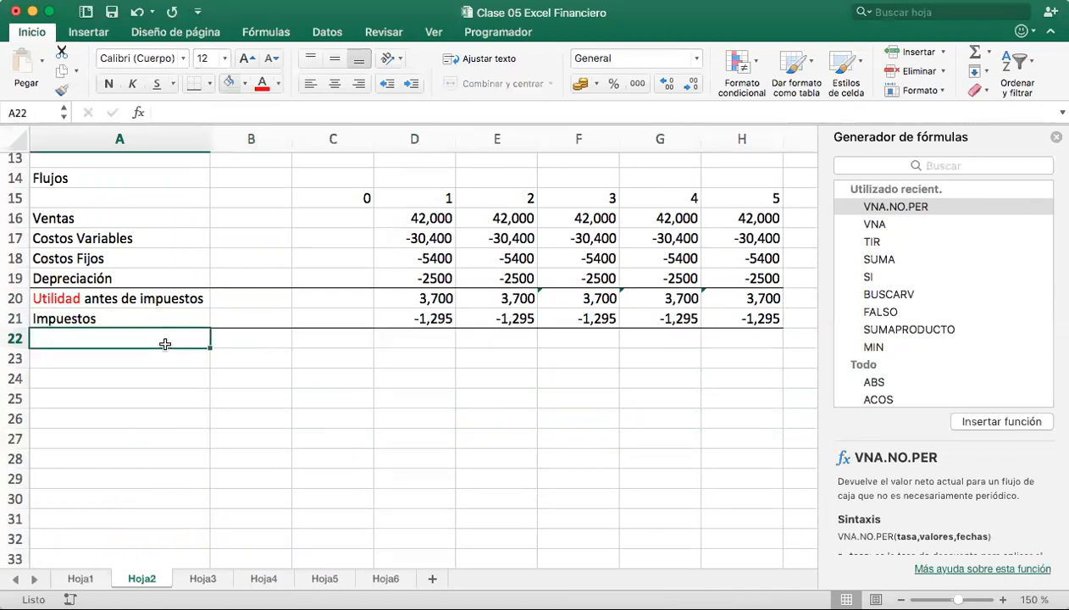
Add a "Utilidad neta" row in row 22 that sums D20 and D21, and fill the formula across to H22
{"action": "type", "text": "Utilidad ne"}
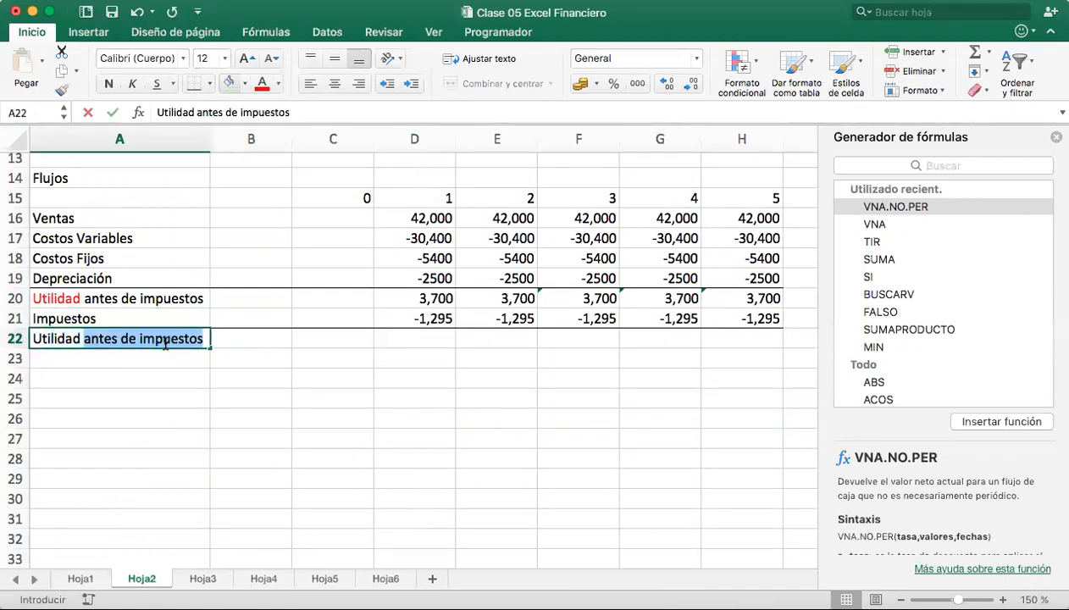
{"action": "type", "text": "ta"}
{"action": "left_click", "coordinate": [435, 336]}
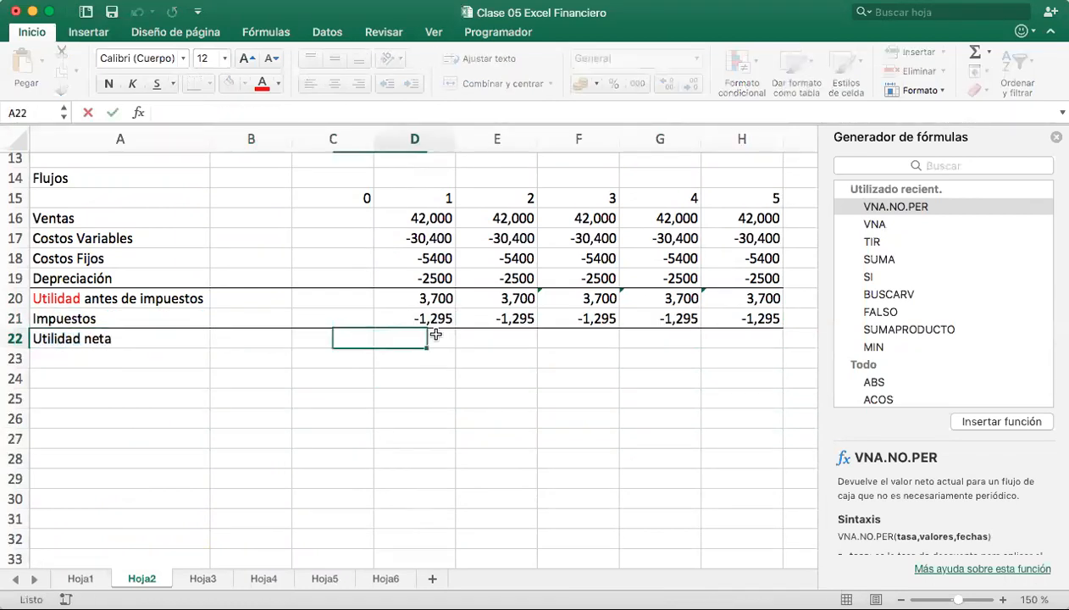
{"action": "type", "text": "="}
{"action": "left_click", "coordinate": [436, 299]}
{"action": "type", "text": "+"}
{"action": "left_click", "coordinate": [421, 318]}
{"action": "key", "text": "Return"}
{"action": "left_click", "coordinate": [442, 340]}
{"action": "left_click_drag", "start_coordinate": [455, 347], "coordinate": [758, 343]}
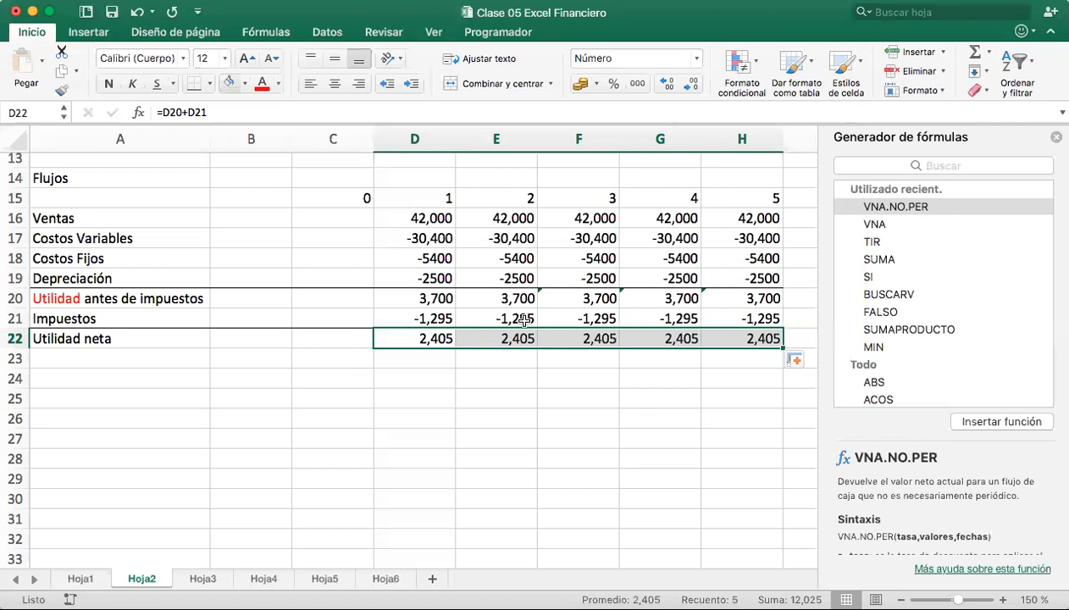
Check the Utilidad neta formulas in cells D22 through H22
{"action": "left_click", "coordinate": [413, 336]}
{"action": "left_click", "coordinate": [501, 338]}
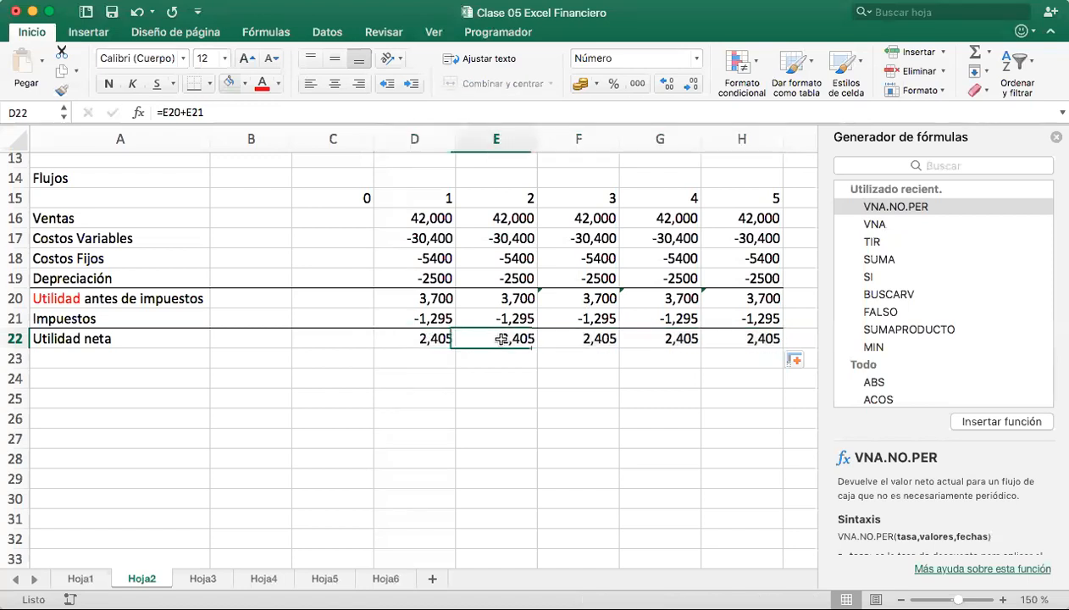
{"action": "left_click", "coordinate": [576, 339]}
{"action": "left_click", "coordinate": [661, 339]}
{"action": "left_click", "coordinate": [749, 341]}
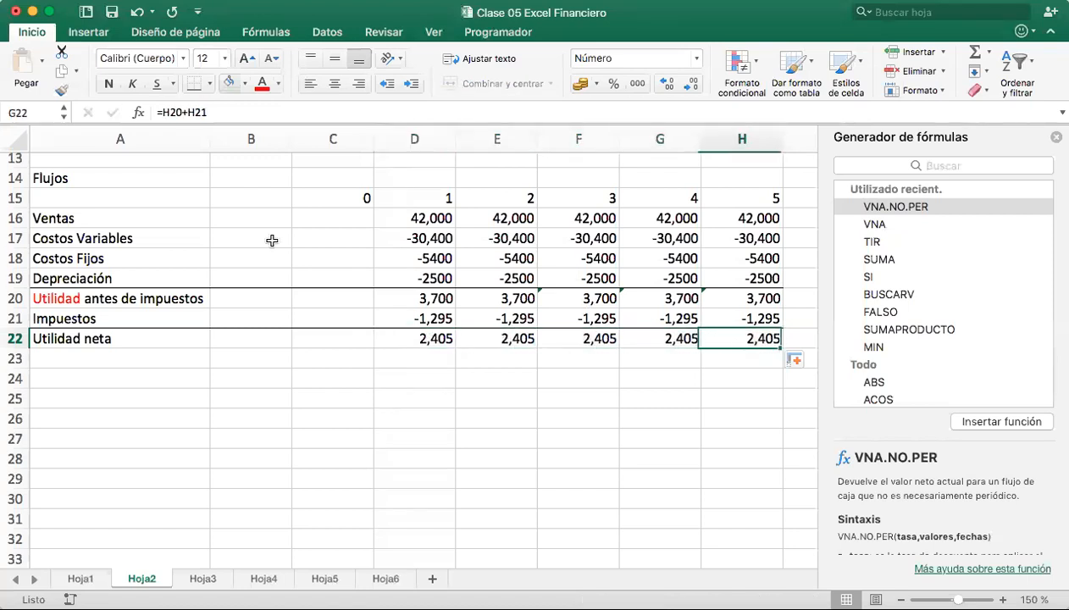
{"action": "double_click", "coordinate": [88, 179]}
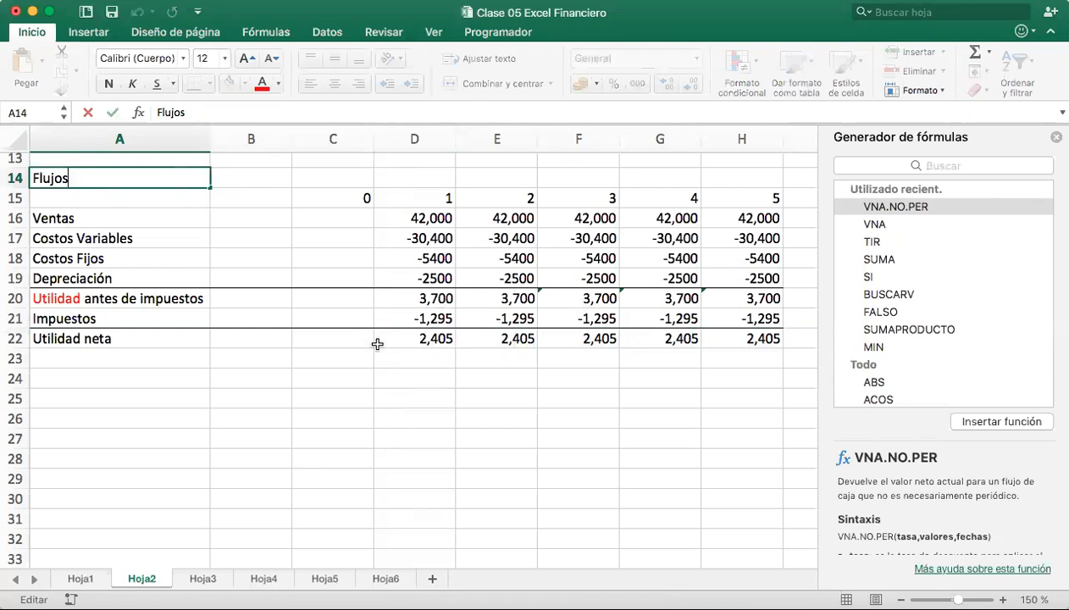
{"action": "left_click", "coordinate": [157, 353]}
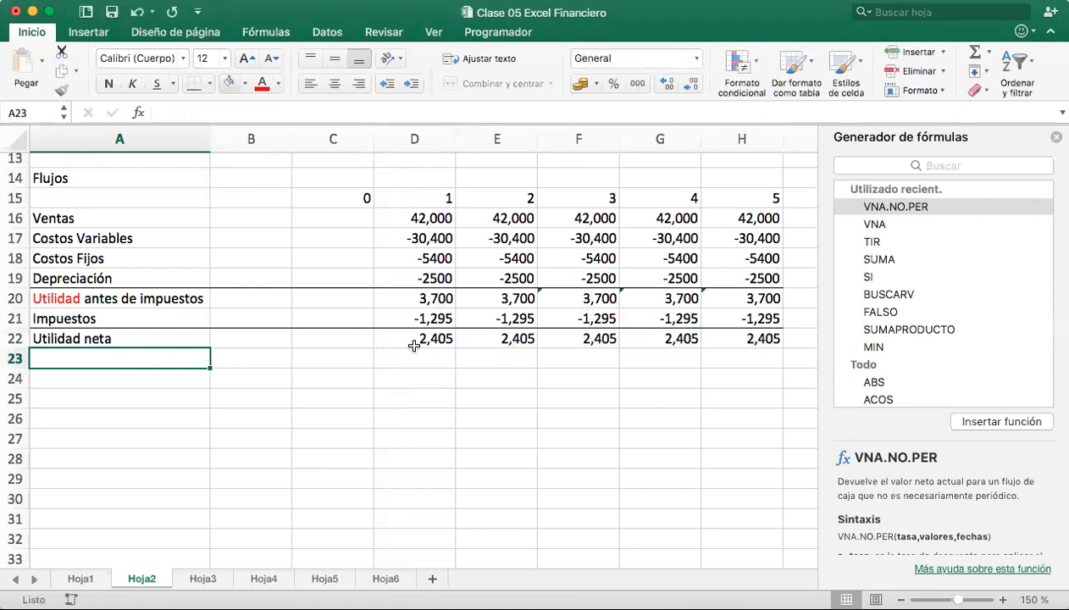
{"action": "left_click_drag", "start_coordinate": [418, 340], "coordinate": [743, 338]}
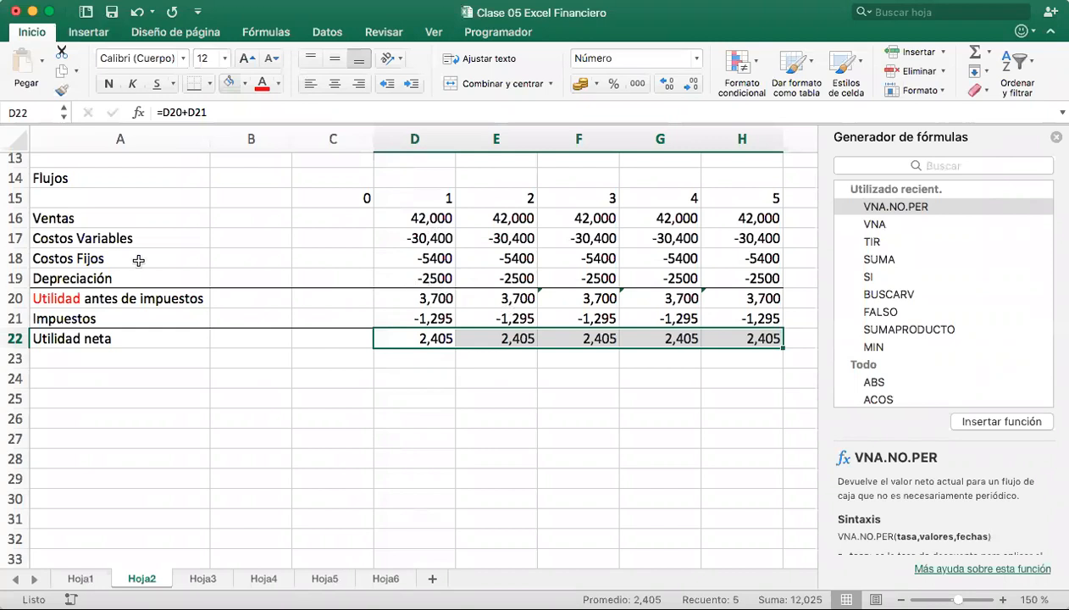
Highlight the Depreciación row, A19:H19, with a standard yellow fill
{"action": "left_click_drag", "start_coordinate": [108, 270], "coordinate": [721, 279]}
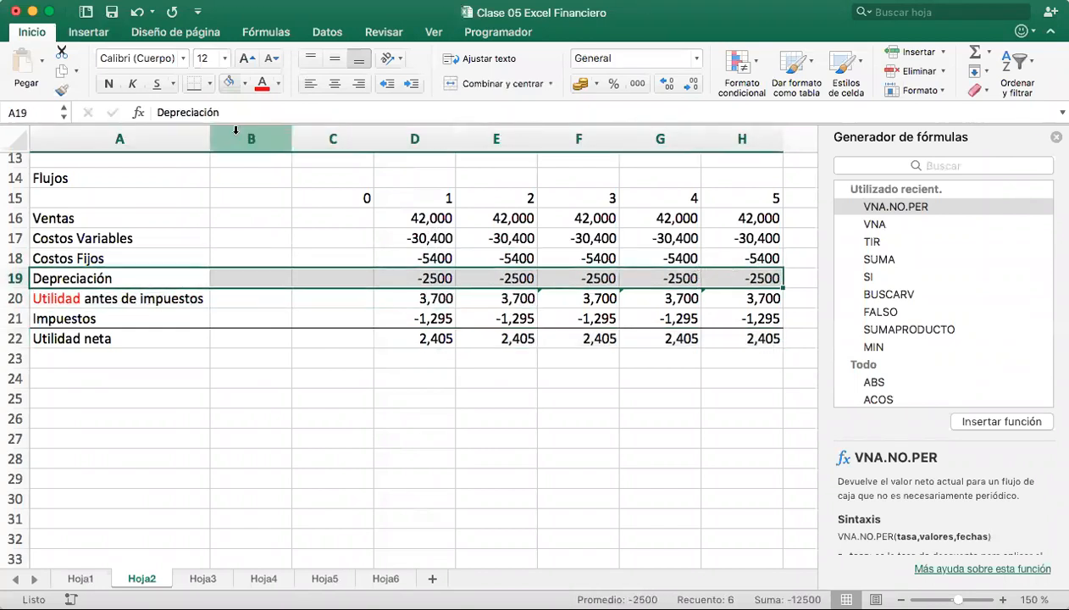
{"action": "left_click", "coordinate": [244, 83]}
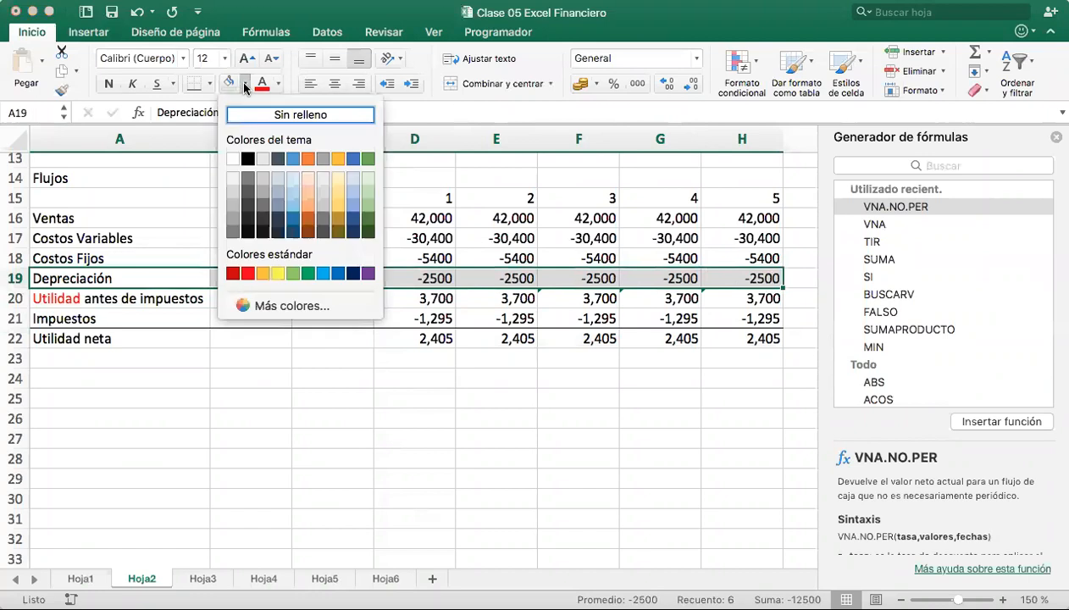
{"action": "left_click", "coordinate": [276, 272]}
{"action": "left_click", "coordinate": [291, 429]}
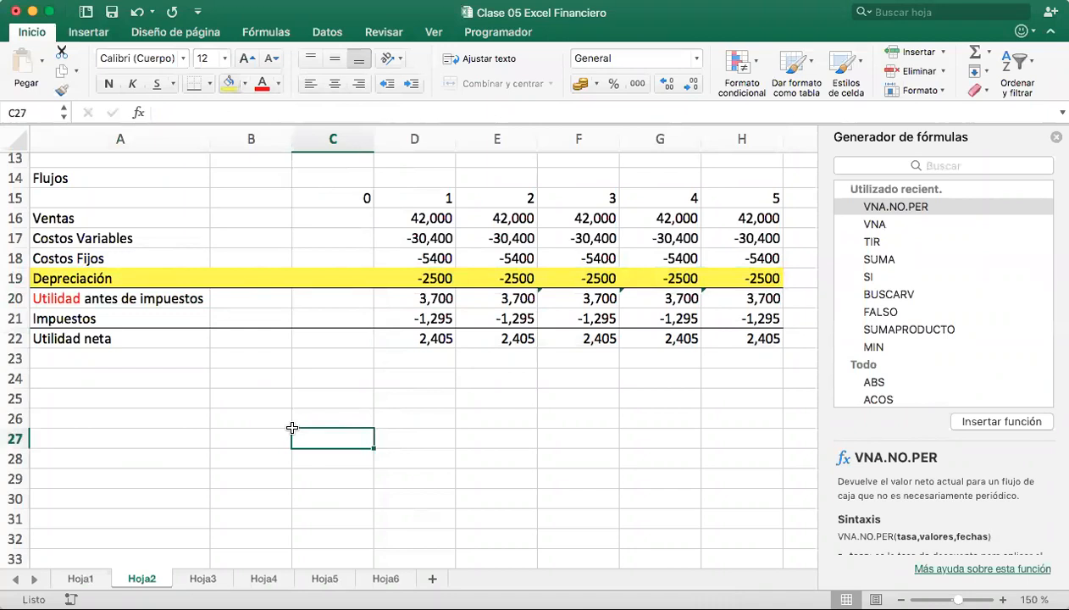
Label A23 "Depreciación" and enter 2500 for year 1 in D23
{"action": "left_click", "coordinate": [126, 356]}
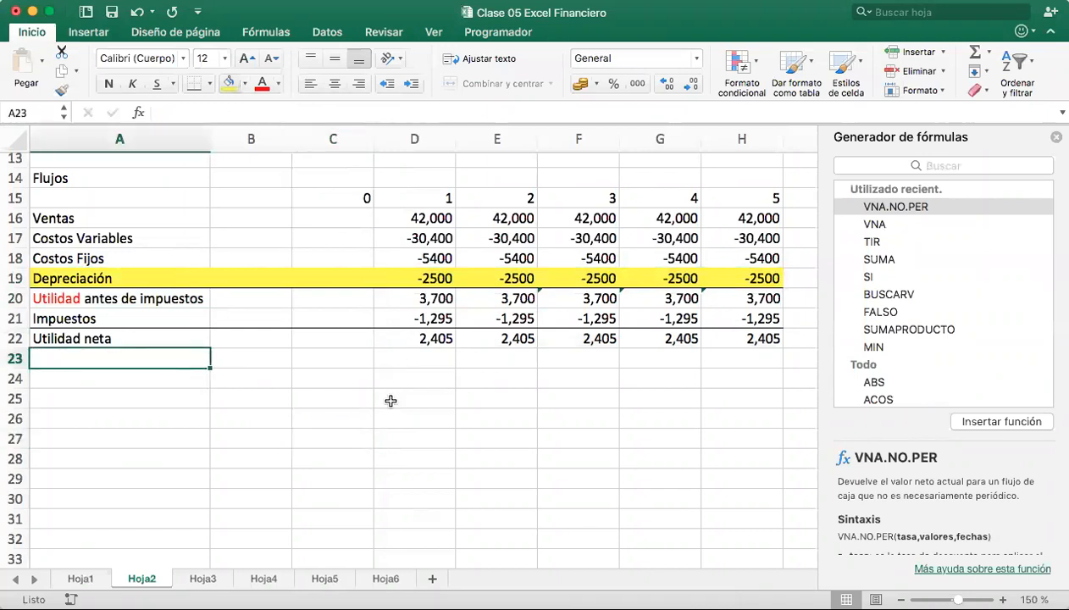
{"action": "type", "text": "Depreciación"}
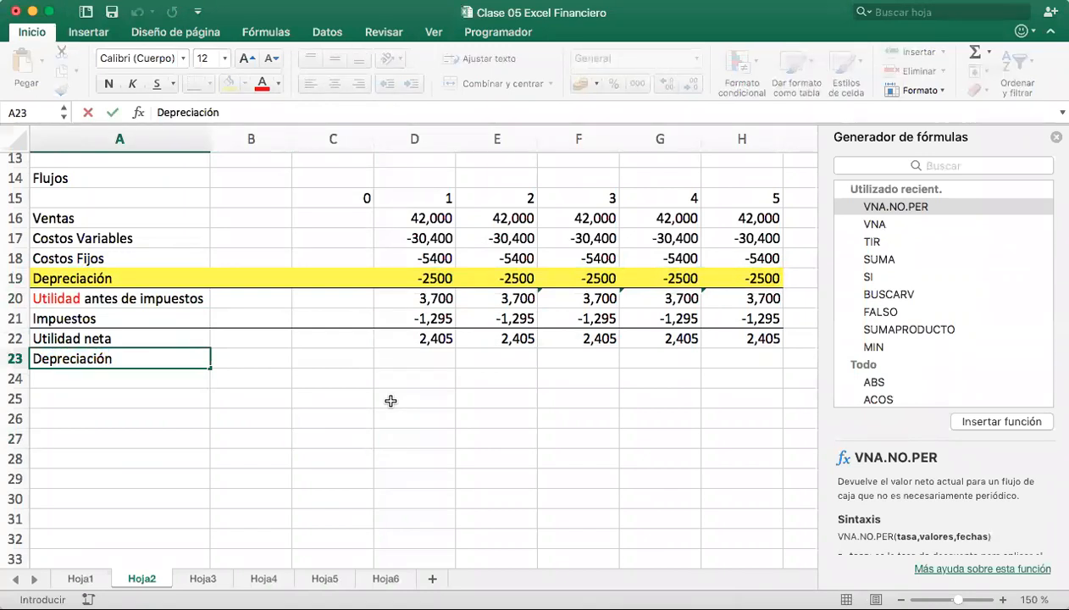
{"action": "key", "text": "Return"}
{"action": "left_click", "coordinate": [442, 357]}
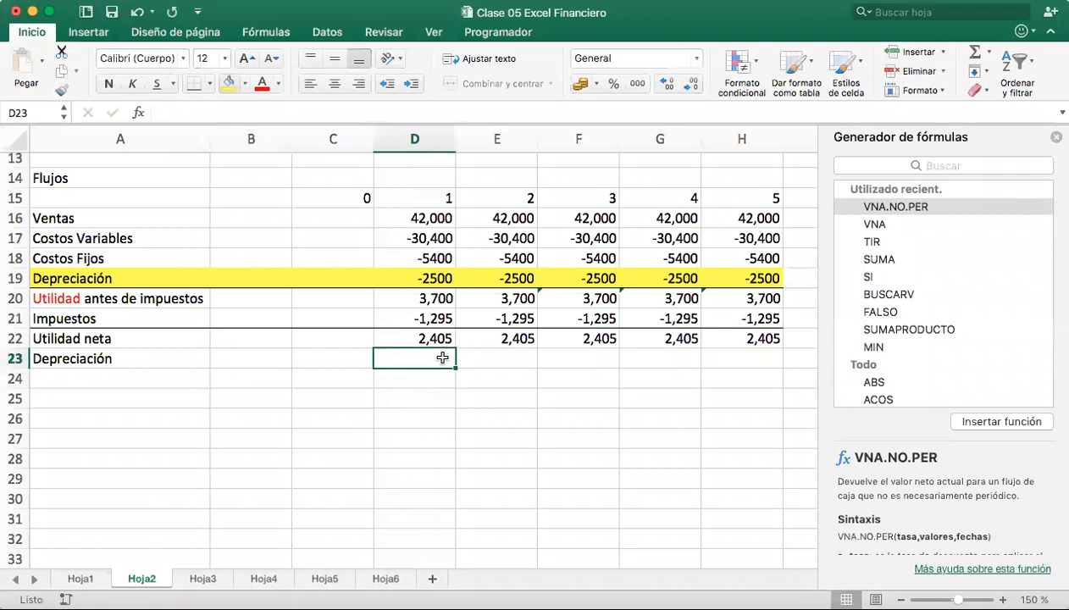
{"action": "type", "text": "2500"}
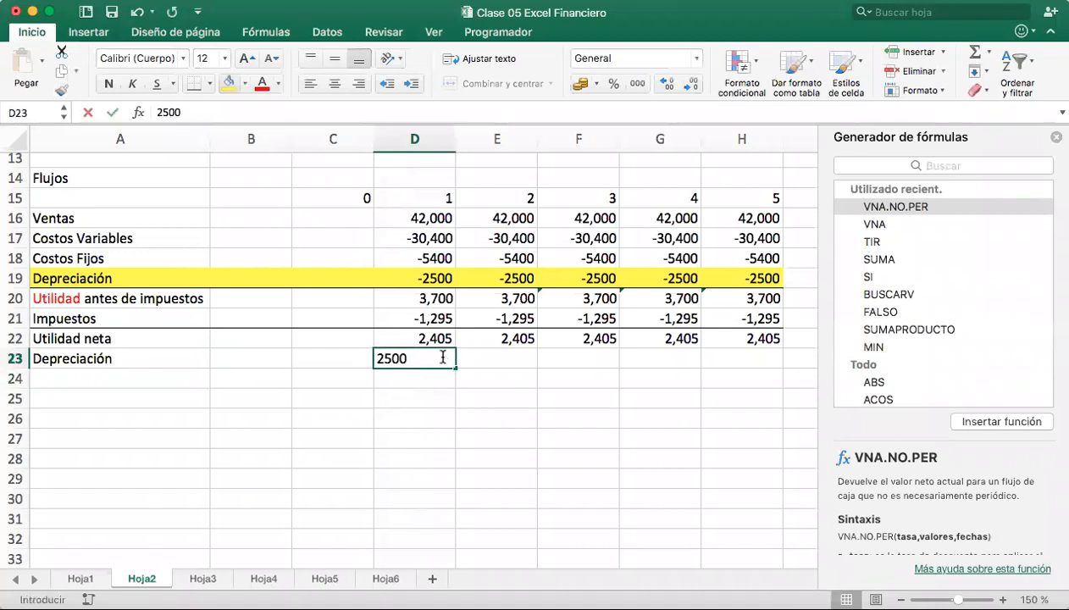
{"action": "key", "text": "Tab"}
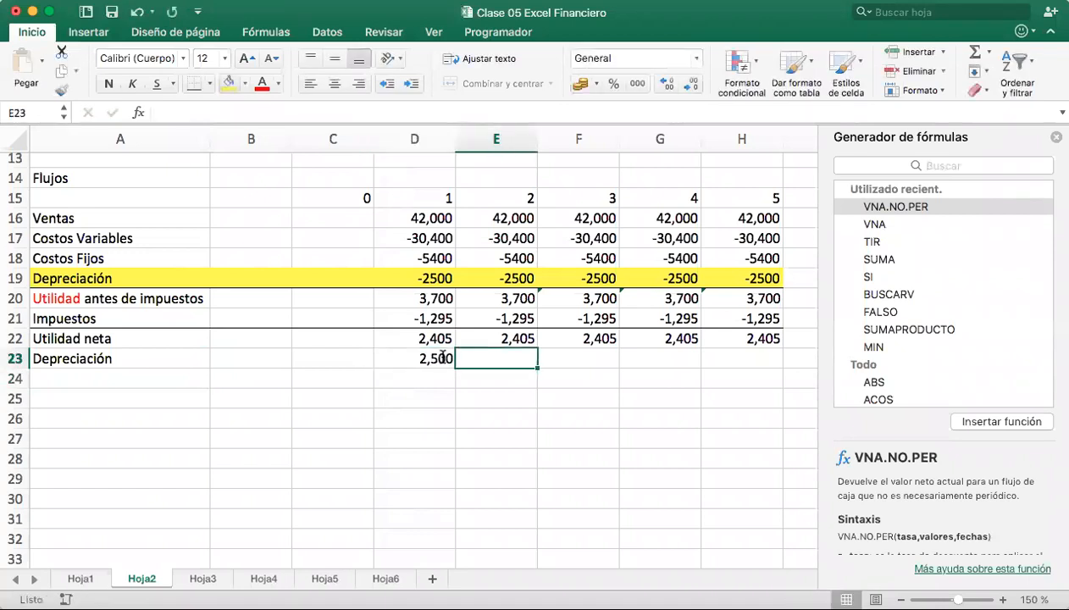
Enter 2500 as the depreciation for years 2 to 5 in cells E23 through H23
{"action": "type", "text": "2500"}
{"action": "key", "text": "Tab"}
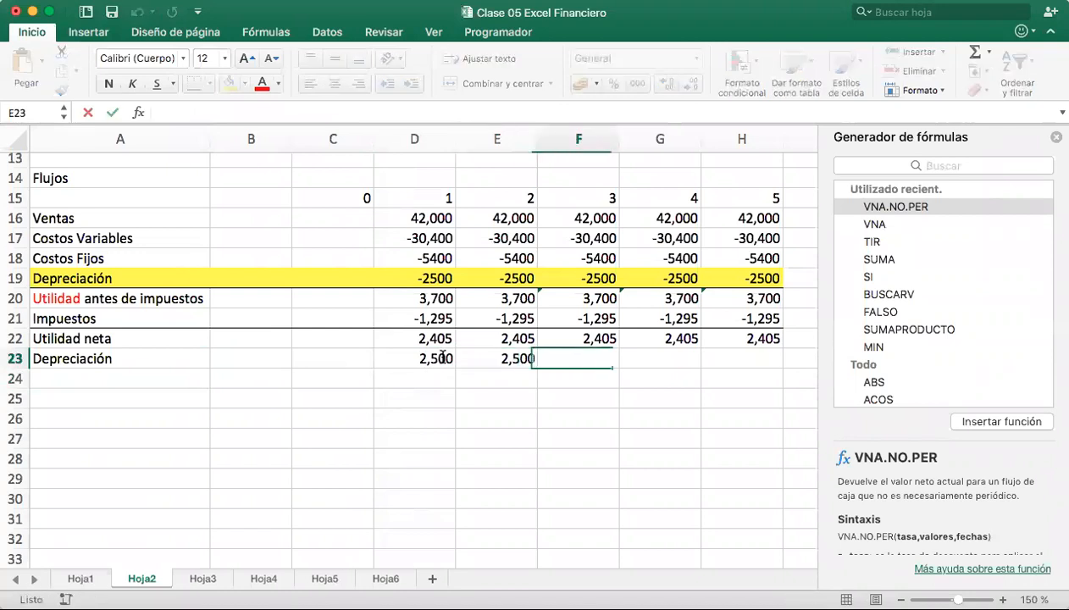
{"action": "type", "text": "500"}
{"action": "key", "text": "BackSpace"}
{"action": "key", "text": "BackSpace"}
{"action": "key", "text": "BackSpace"}
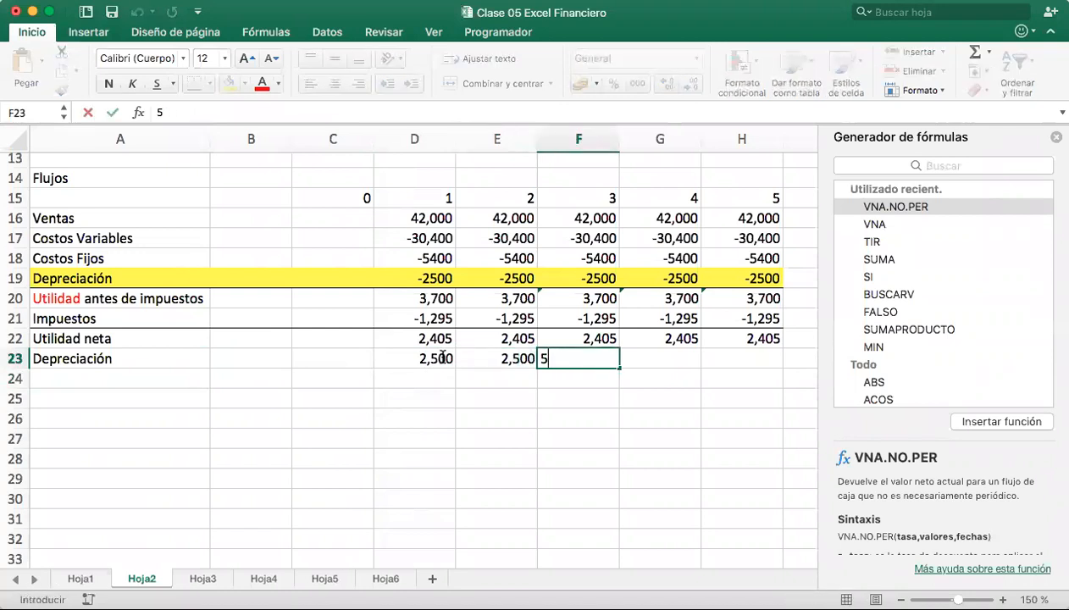
{"action": "type", "text": "2,500"}
{"action": "key", "text": "Tab"}
{"action": "type", "text": "2500"}
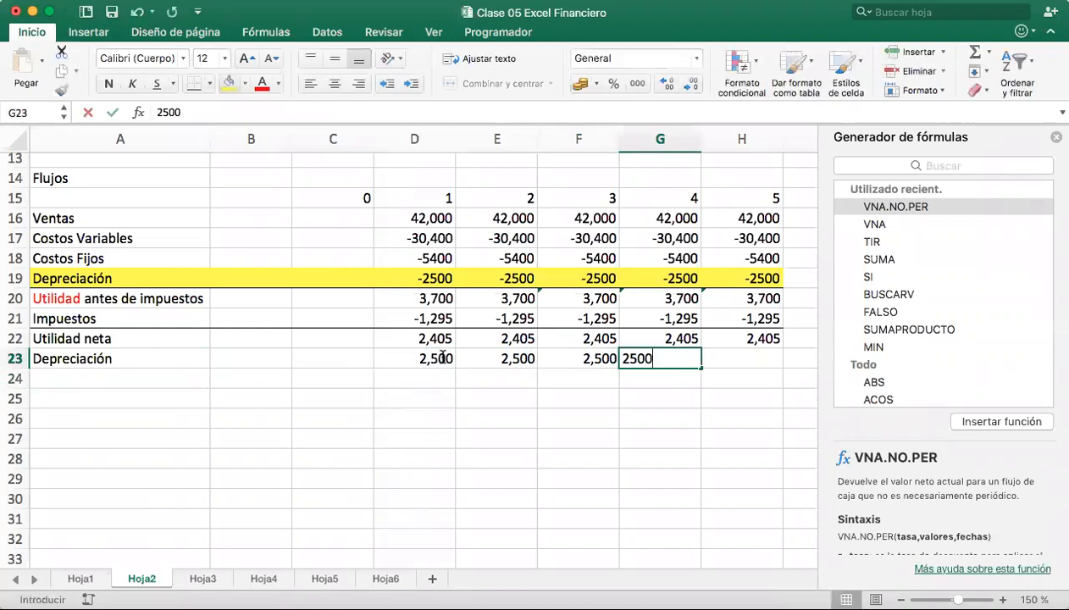
{"action": "key", "text": "Tab"}
{"action": "type", "text": "2500"}
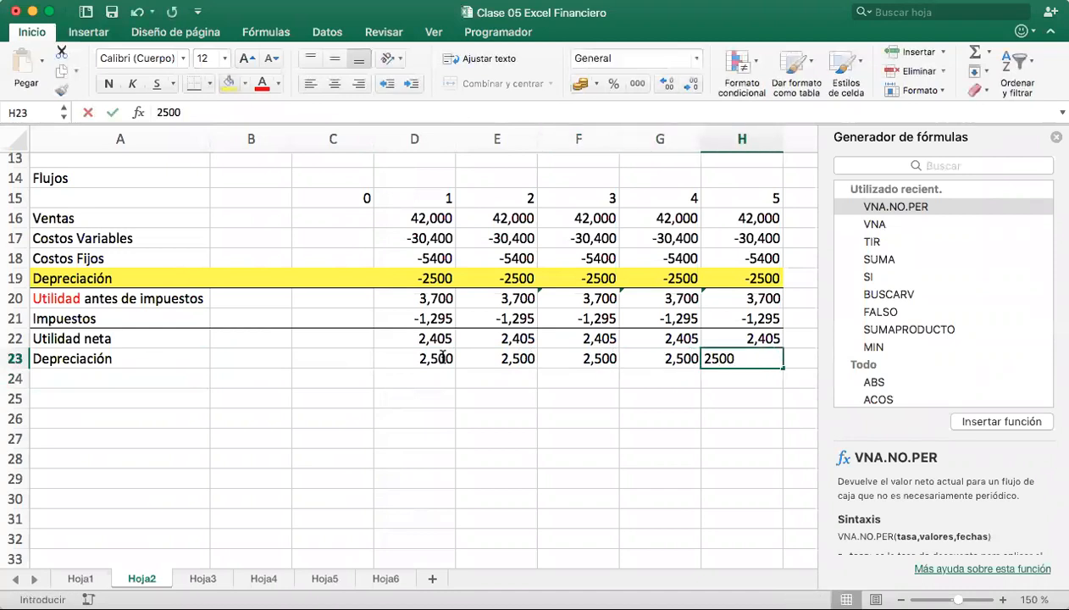
{"action": "key", "text": "Return"}
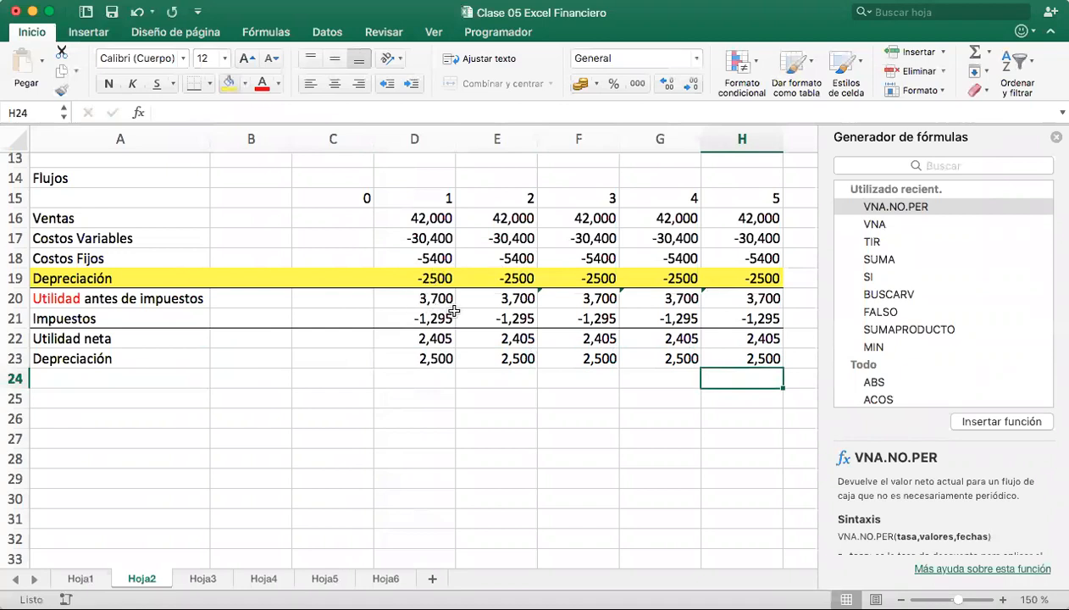
Highlight the Impuestos row, A21:H21, with the lightest gold theme fill
{"action": "left_click_drag", "start_coordinate": [747, 318], "coordinate": [161, 318]}
{"action": "left_click", "coordinate": [245, 84]}
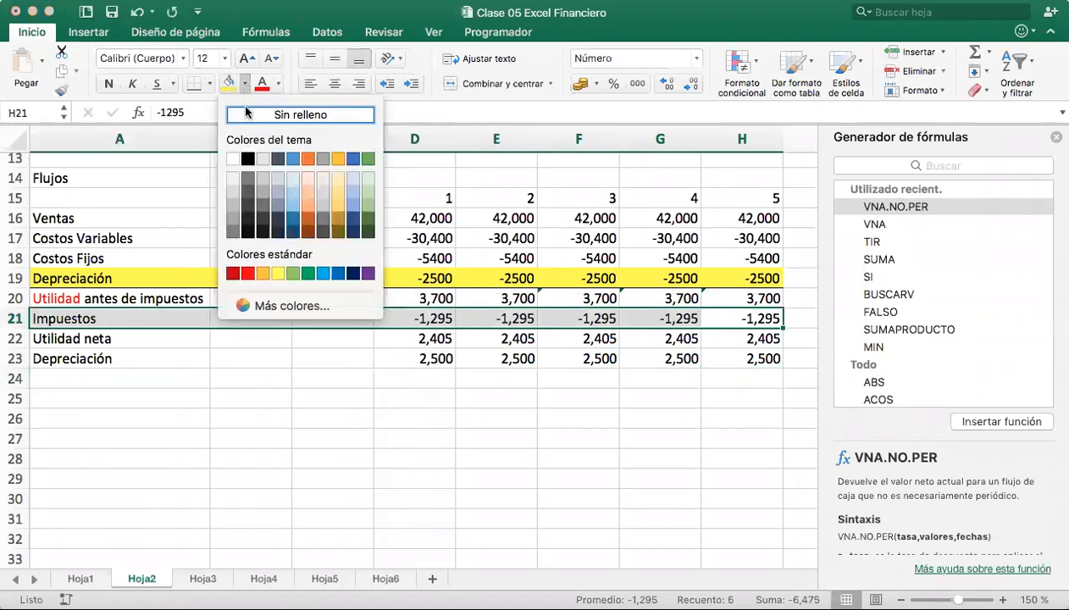
{"action": "left_click", "coordinate": [339, 181]}
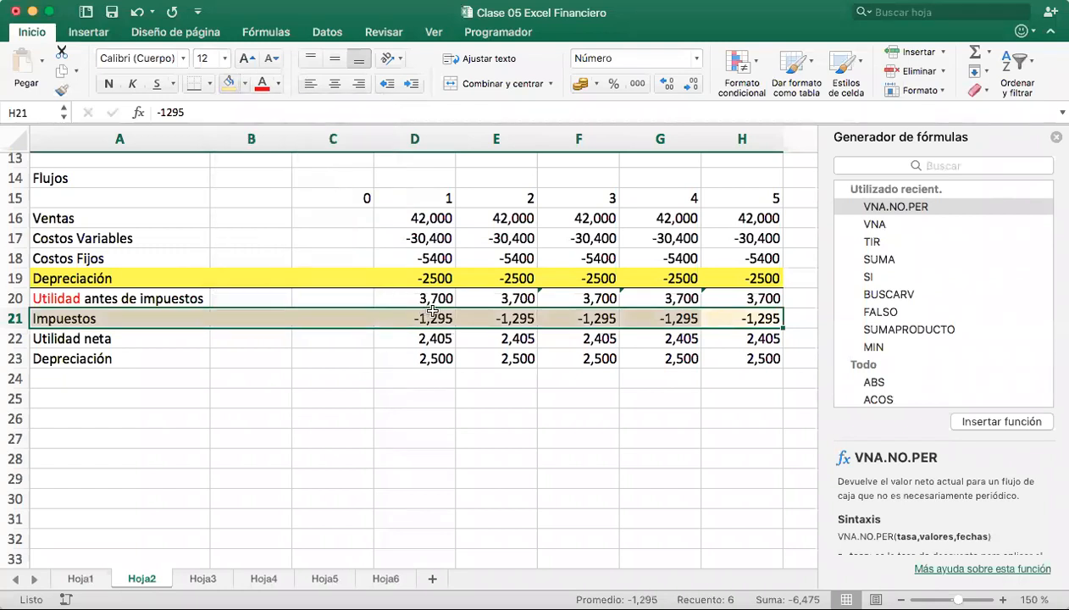
{"action": "left_click", "coordinate": [434, 338]}
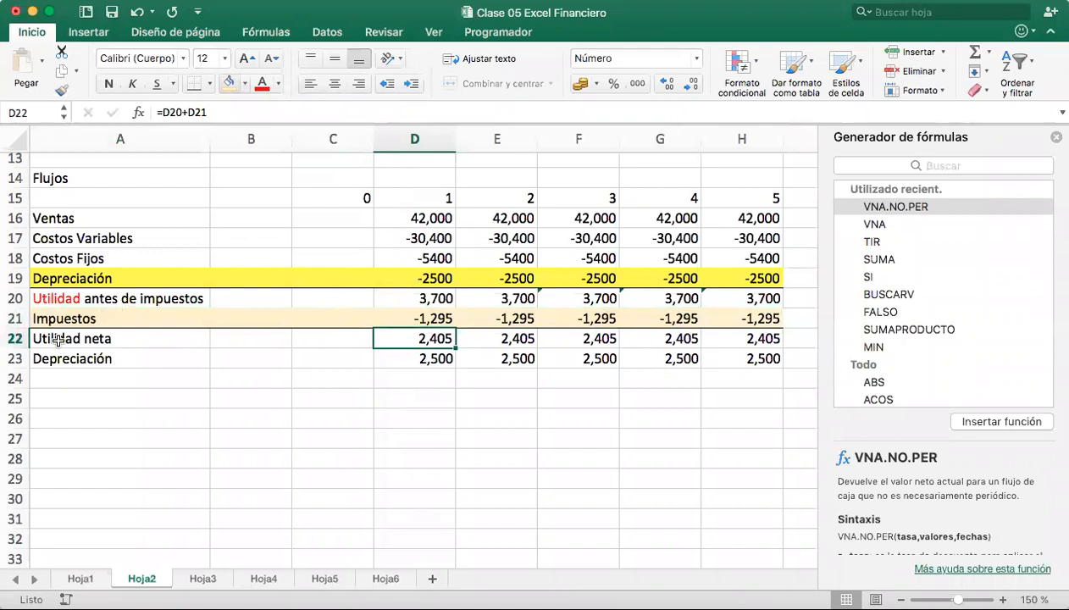
{"action": "left_click_drag", "start_coordinate": [57, 339], "coordinate": [720, 341]}
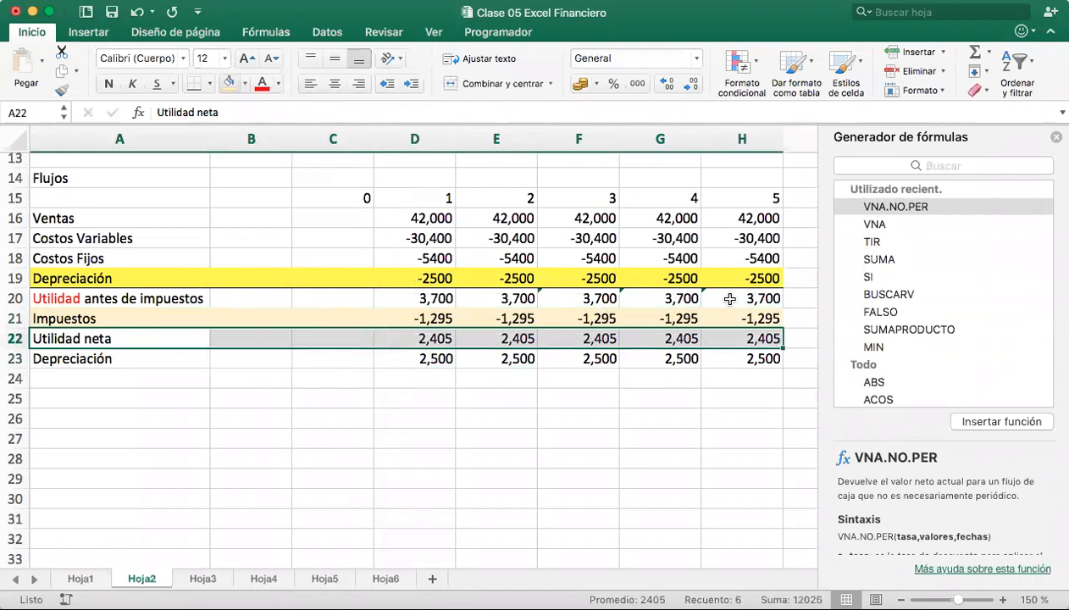
{"action": "left_click", "coordinate": [100, 360]}
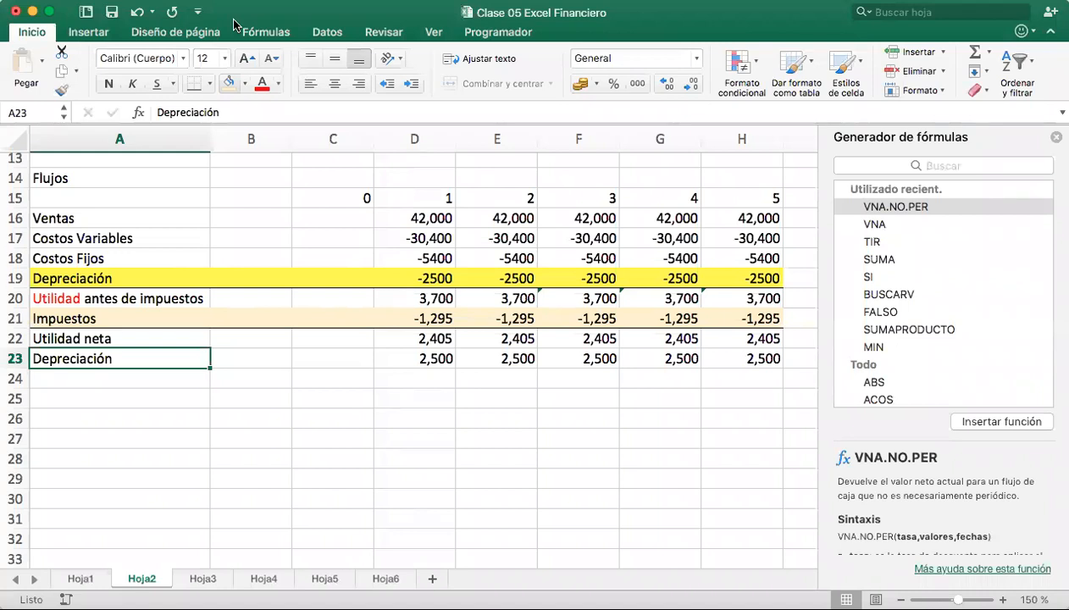
Label cell A25 "Flujo operativo"
{"action": "left_click", "coordinate": [103, 397]}
{"action": "type", "text": "Flujo o"}
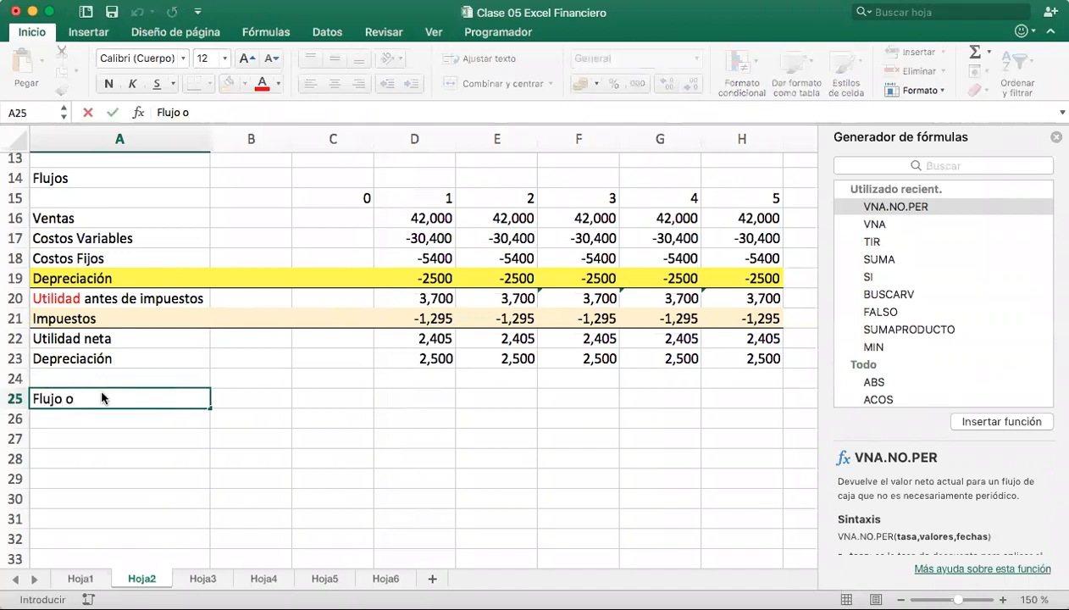
{"action": "left_click", "coordinate": [102, 394]}
{"action": "type", "text": "perativo"}
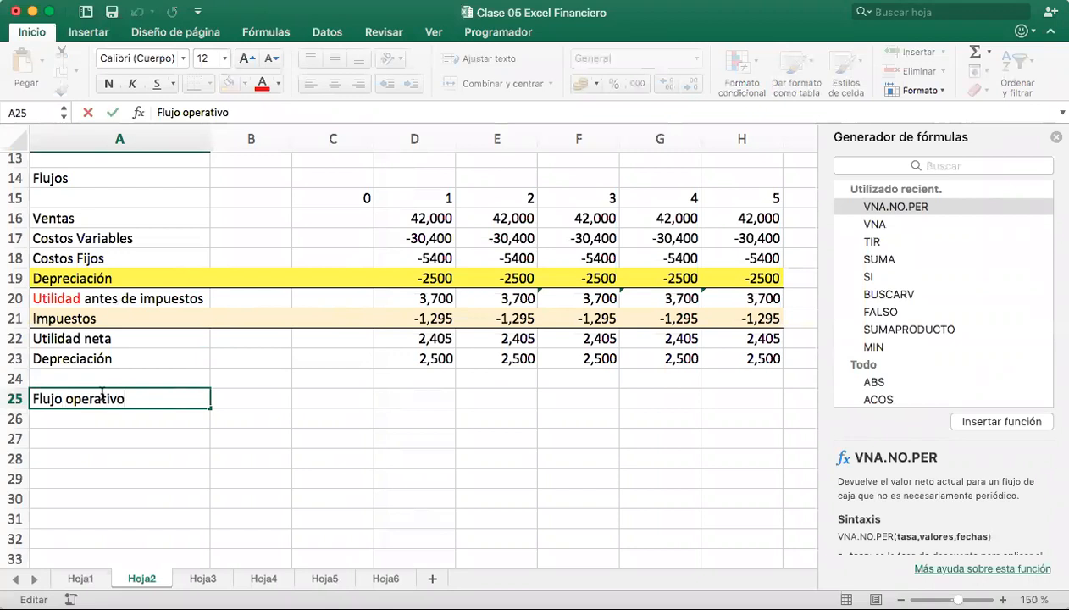
{"action": "key", "text": "Return"}
{"action": "key", "text": "Right"}
Calculate the operating cash flow in D25 as D22+D23 and fill the formula across to H25
{"action": "left_click", "coordinate": [410, 395]}
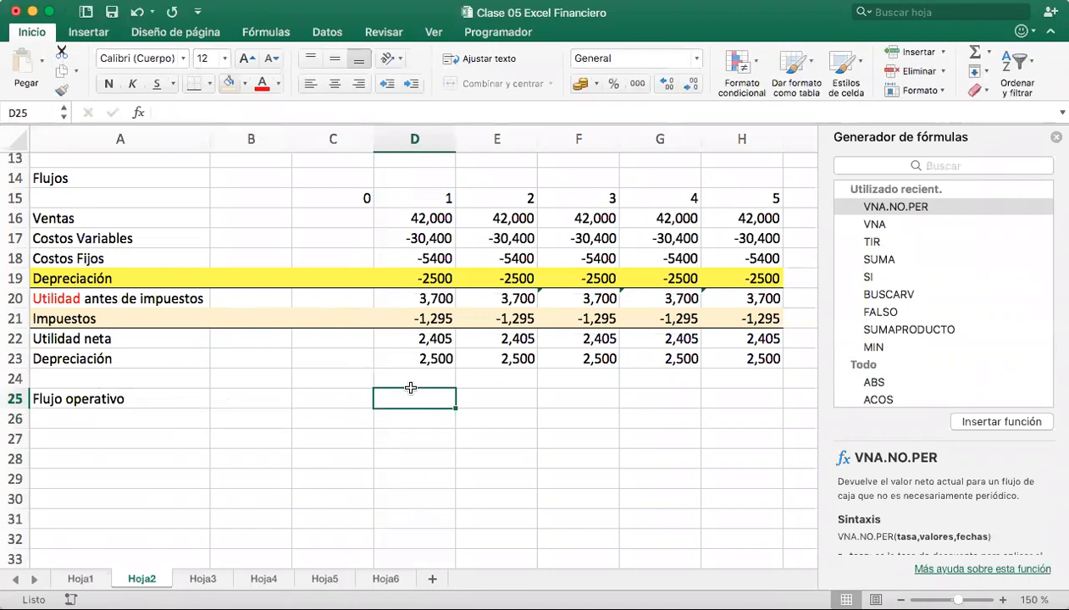
{"action": "type", "text": "="}
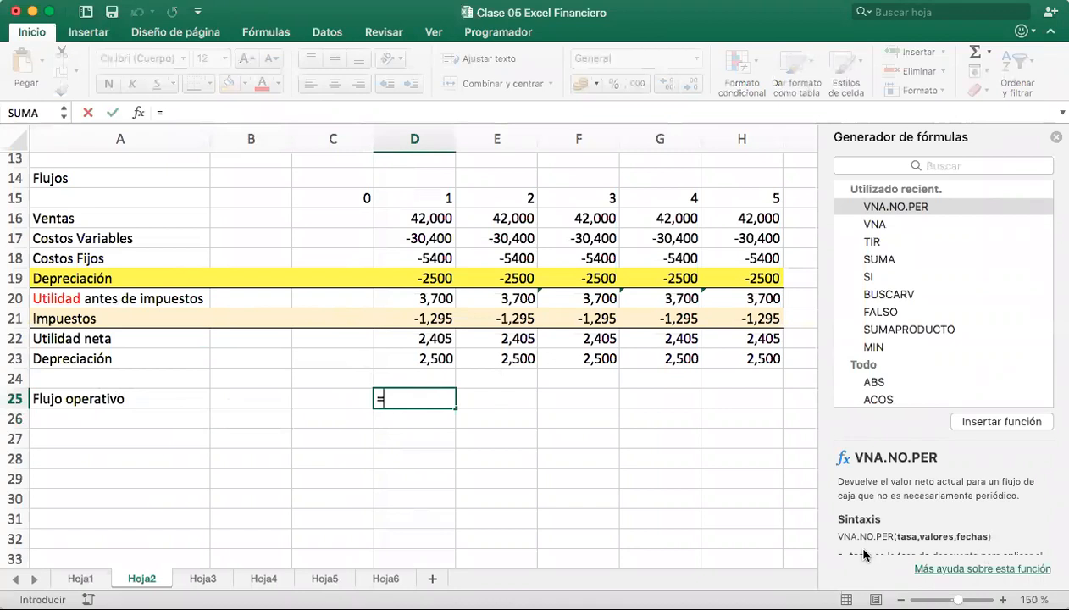
{"action": "left_click", "coordinate": [432, 343]}
{"action": "type", "text": "+"}
{"action": "left_click", "coordinate": [426, 356]}
{"action": "key", "text": "Return"}
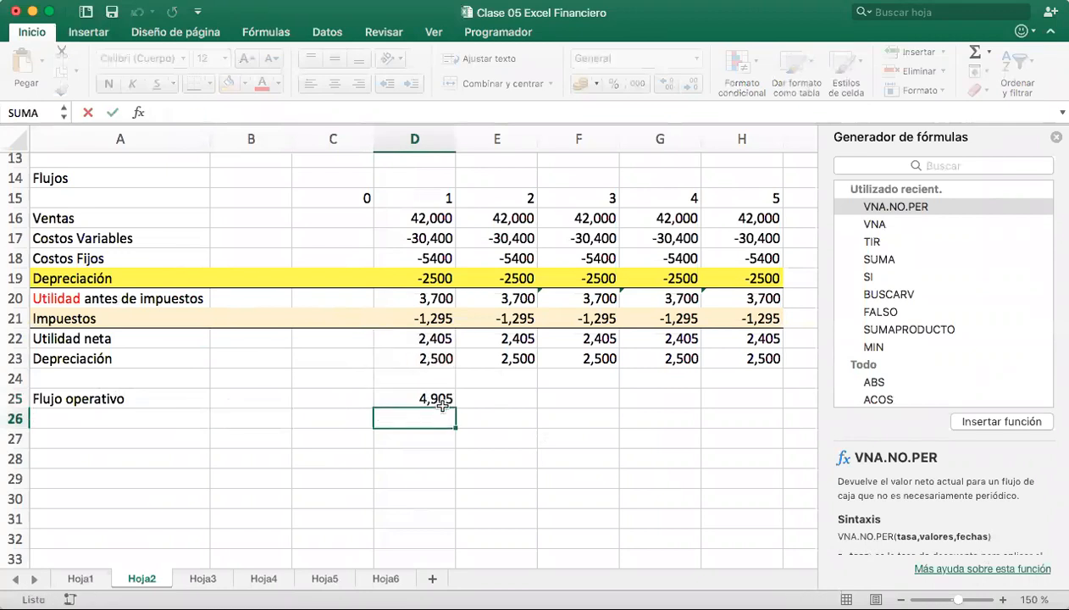
{"action": "left_click", "coordinate": [440, 403]}
{"action": "left_click_drag", "start_coordinate": [622, 407], "coordinate": [747, 415]}
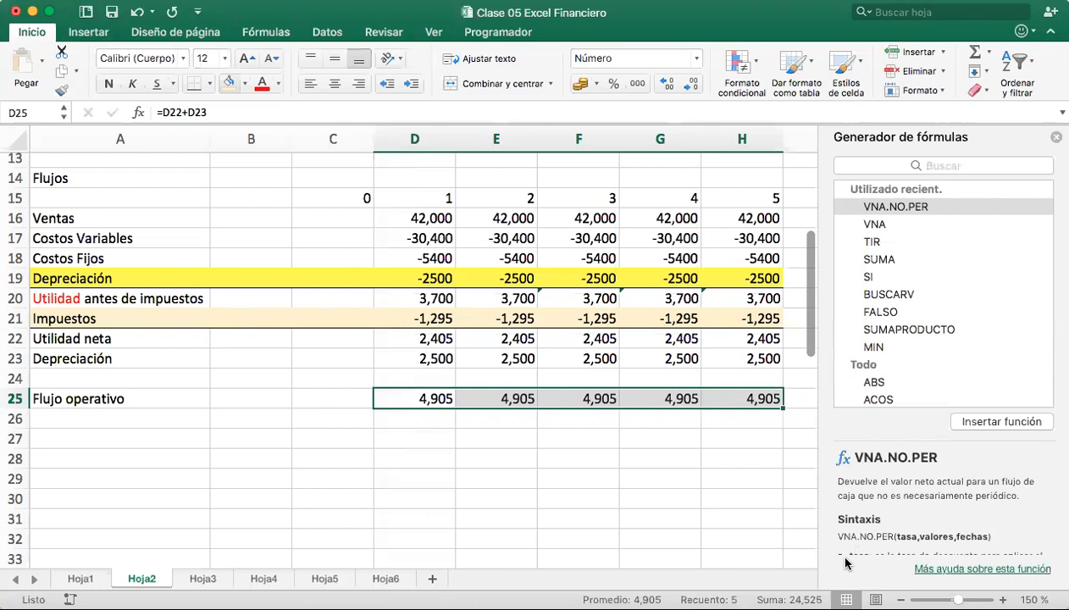
Extend the label in A22 to read "Utilidad neta (contable)"
{"action": "double_click", "coordinate": [185, 337]}
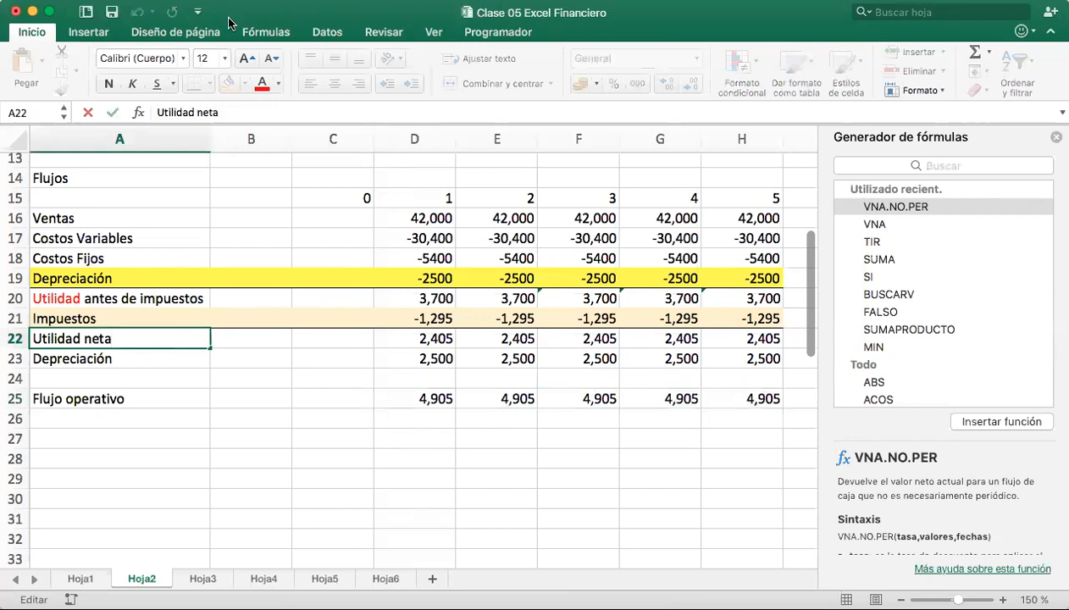
{"action": "type", "text": "(contable)"}
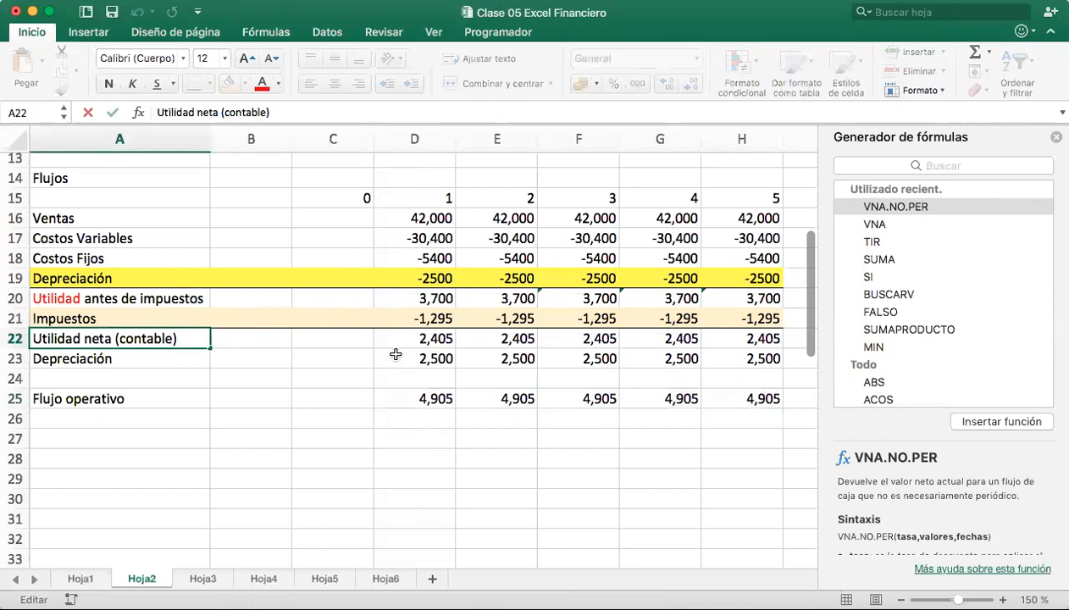
{"action": "key", "text": "Return"}
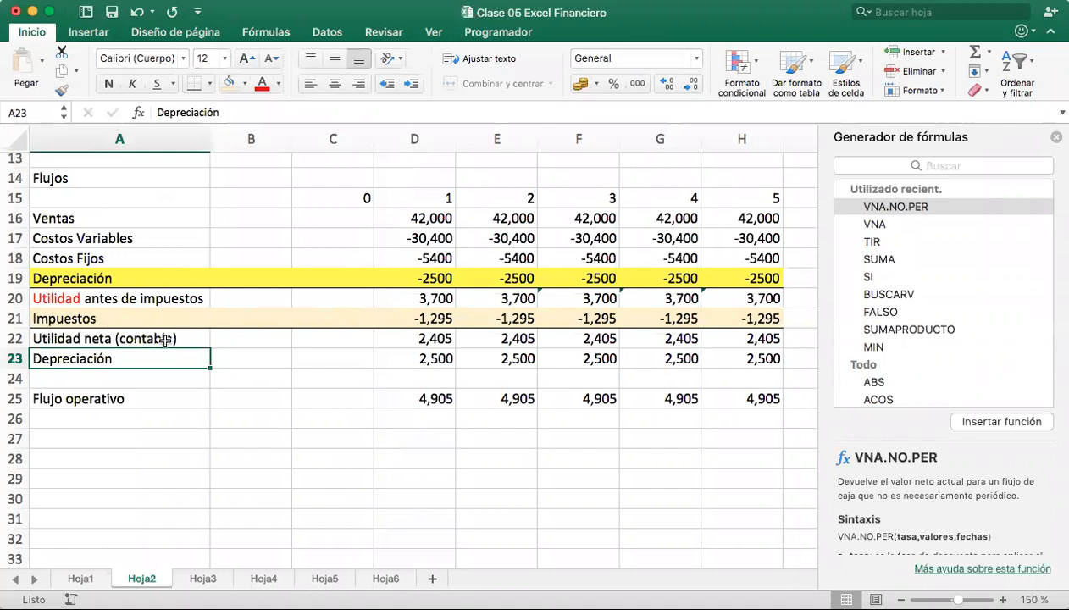
Outline the block from Ventas to Utilidad neta (contable), A16:H22, with a thick outside border
{"action": "left_click", "coordinate": [14, 338]}
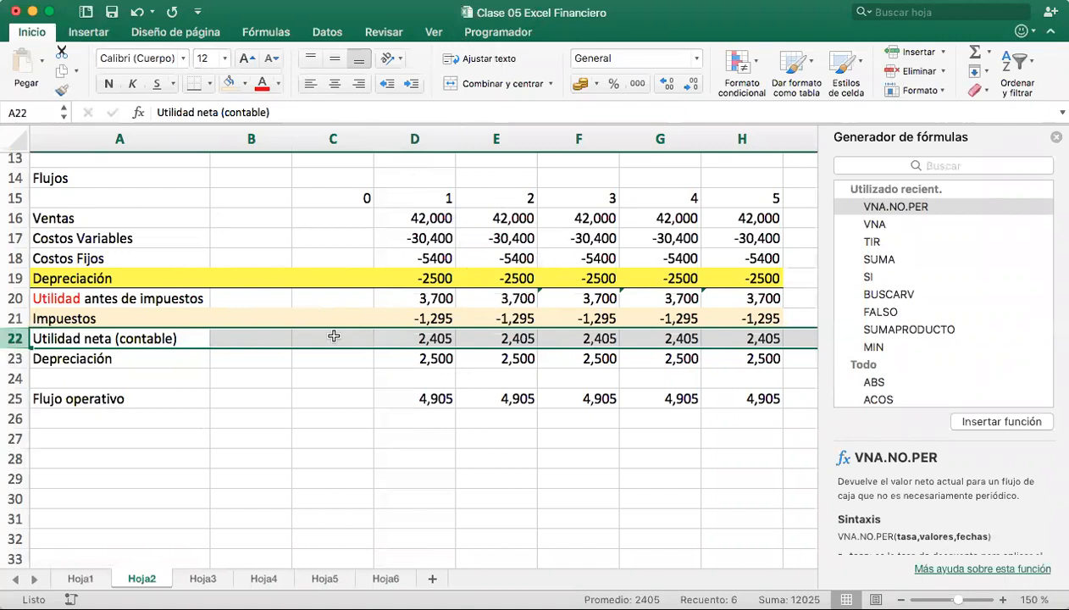
{"action": "left_click", "coordinate": [414, 331]}
{"action": "left_click_drag", "start_coordinate": [414, 331], "coordinate": [728, 335]}
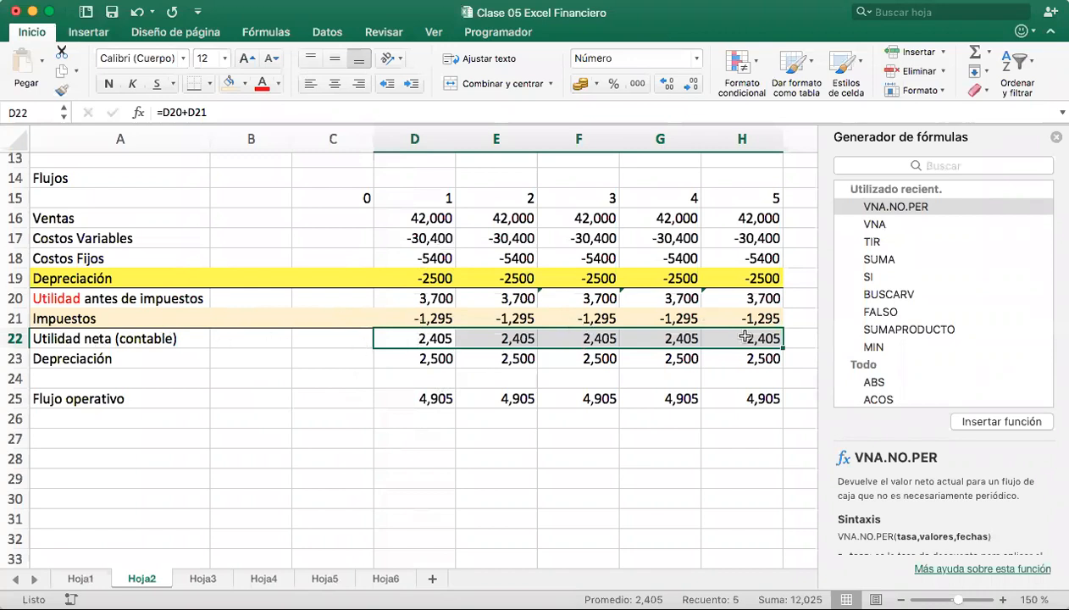
{"action": "left_click_drag", "start_coordinate": [744, 338], "coordinate": [126, 220]}
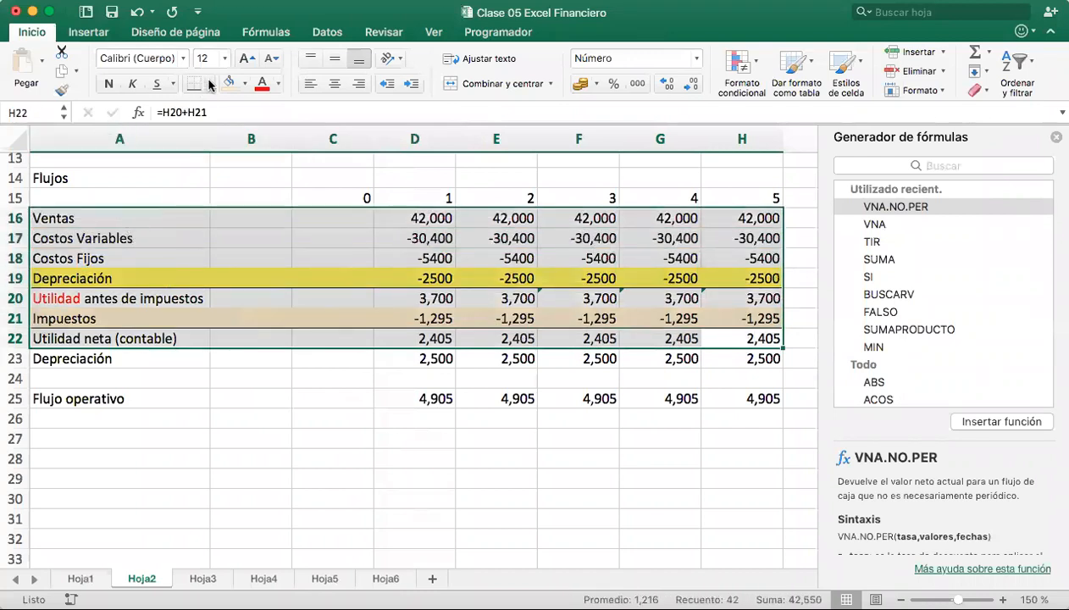
{"action": "left_click", "coordinate": [209, 83]}
{"action": "left_click", "coordinate": [250, 279]}
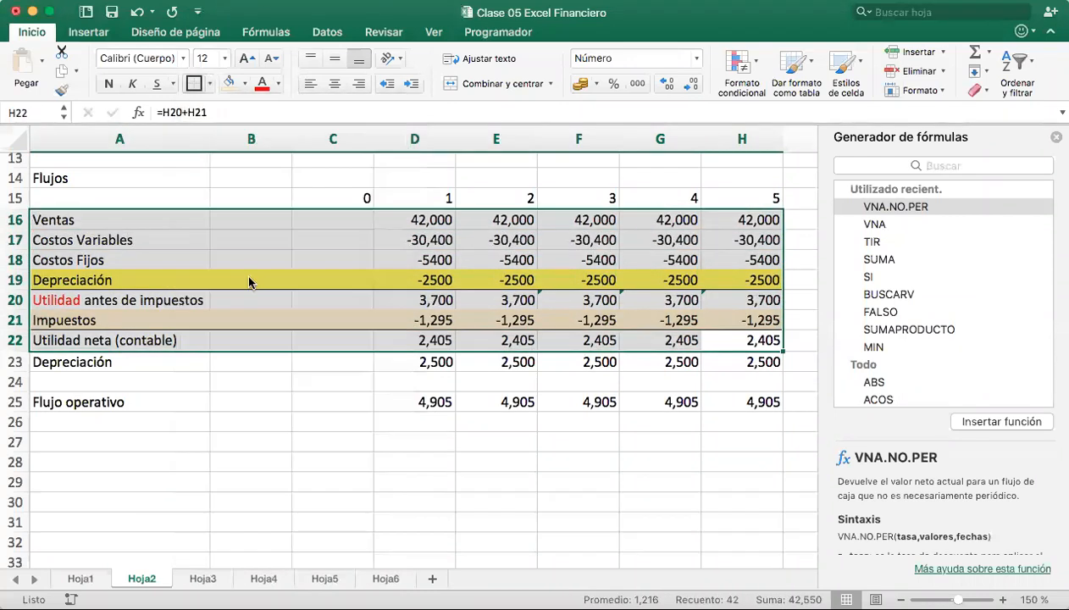
{"action": "left_click", "coordinate": [551, 499]}
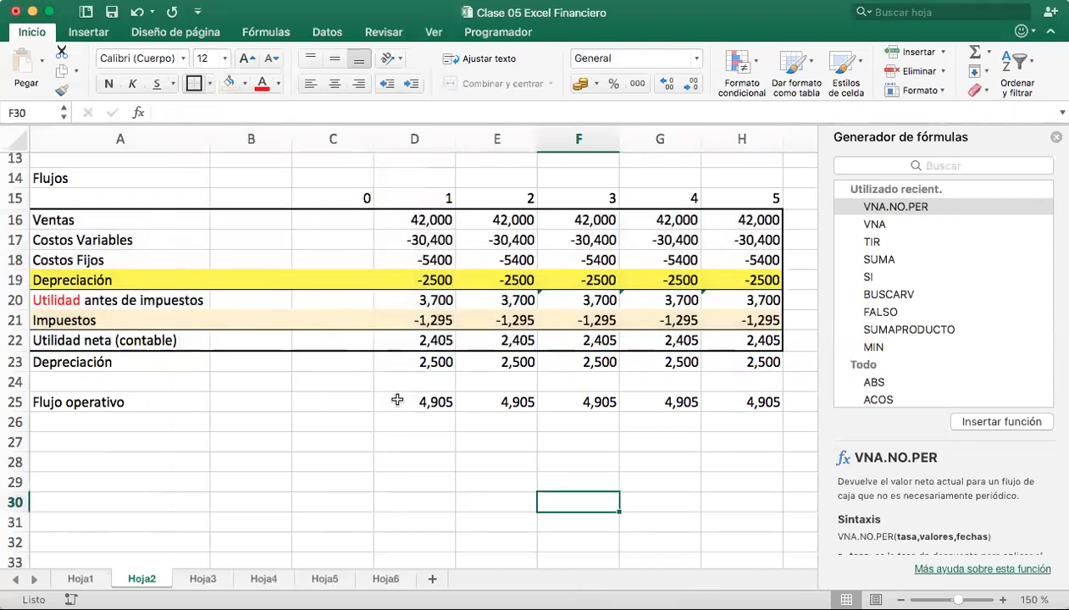
Fill the Flujo operativo values in D25:H25 with the lightest green theme color
{"action": "left_click", "coordinate": [424, 340]}
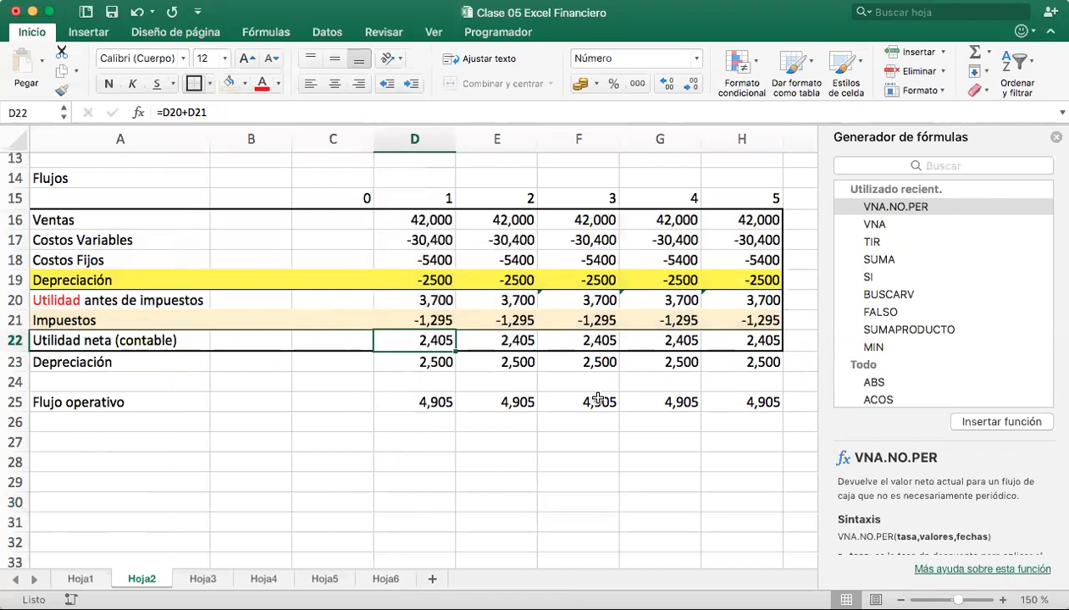
{"action": "left_click_drag", "start_coordinate": [756, 400], "coordinate": [423, 400]}
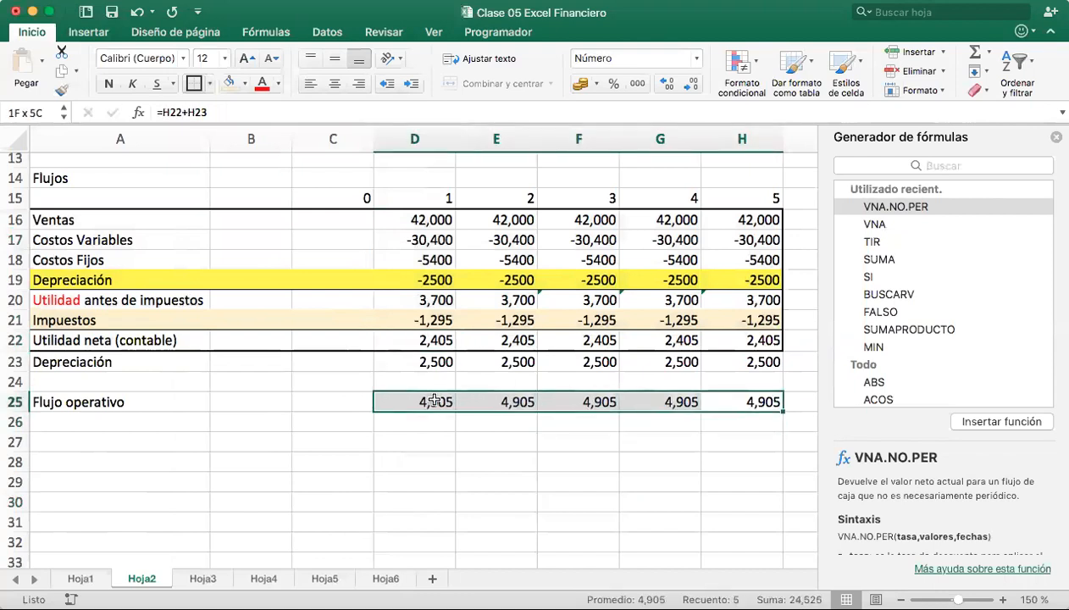
{"action": "left_click", "coordinate": [244, 83]}
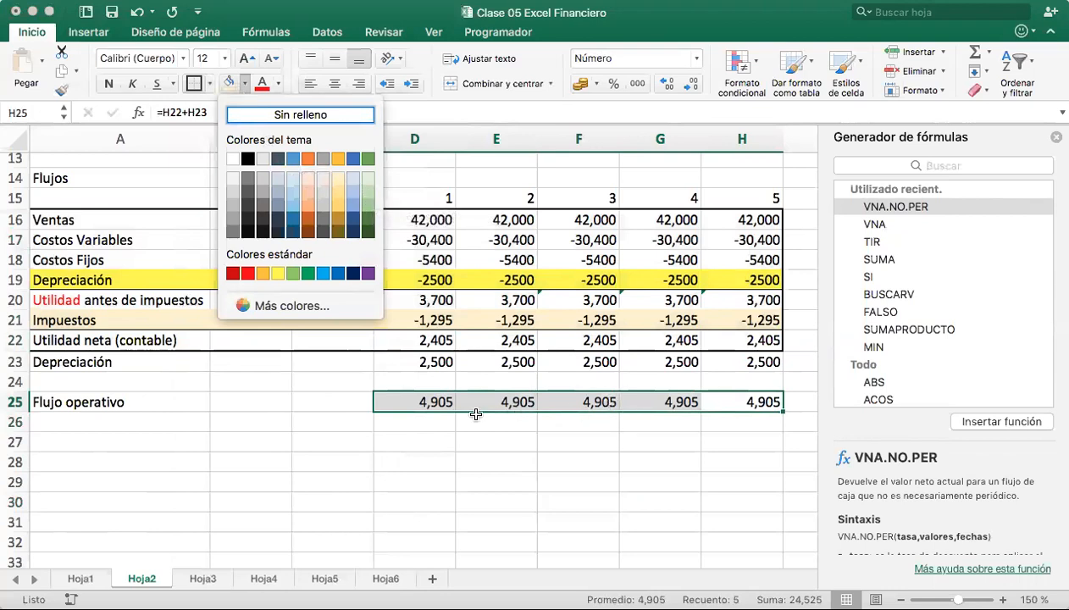
{"action": "left_click", "coordinate": [366, 180]}
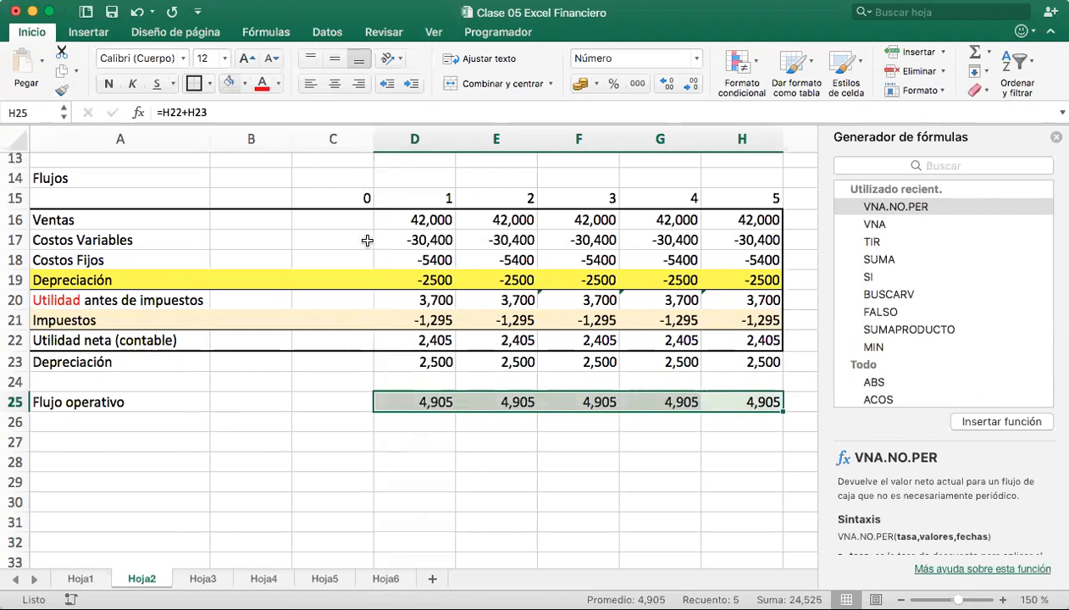
Label cell A26 "Inversión (activo fijo)"
{"action": "left_click", "coordinate": [123, 423]}
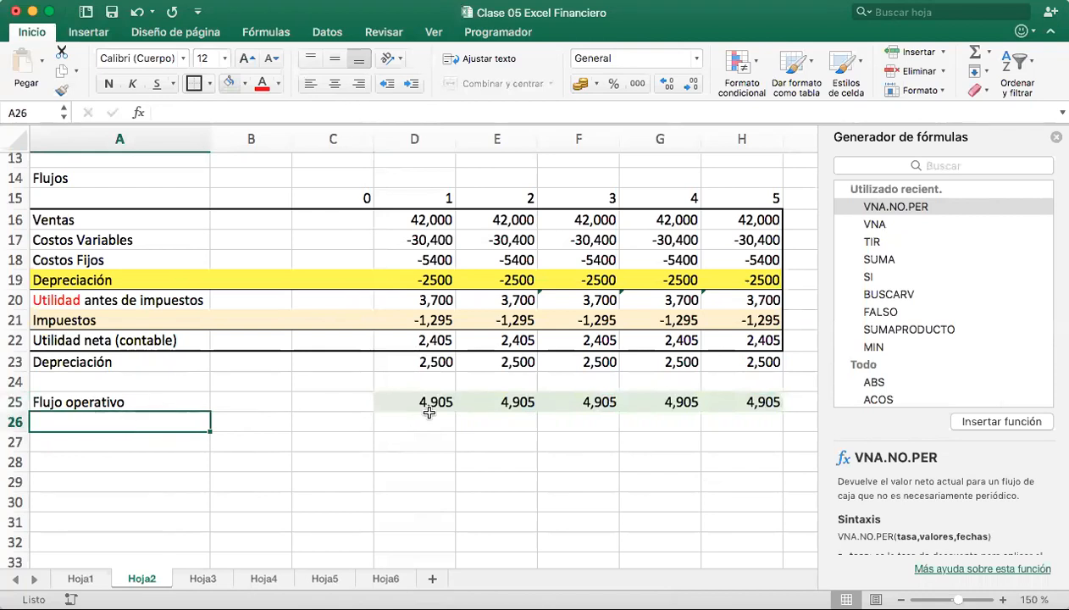
{"action": "type", "text": "Inver"}
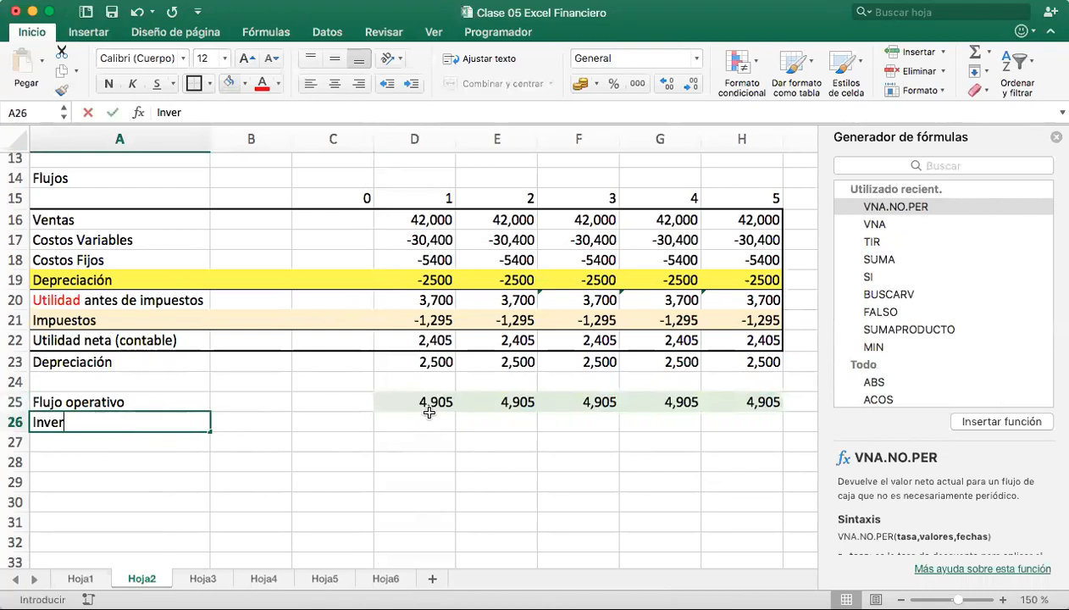
{"action": "type", "text": "sión"}
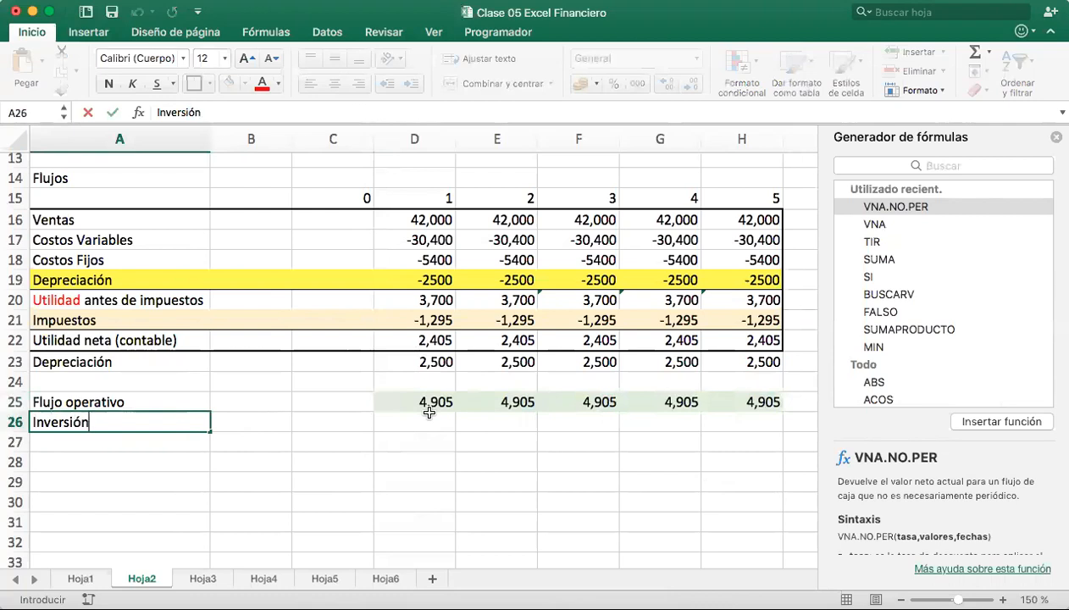
{"action": "type", "text": " (activo fijo)"}
{"action": "key", "text": "Return"}
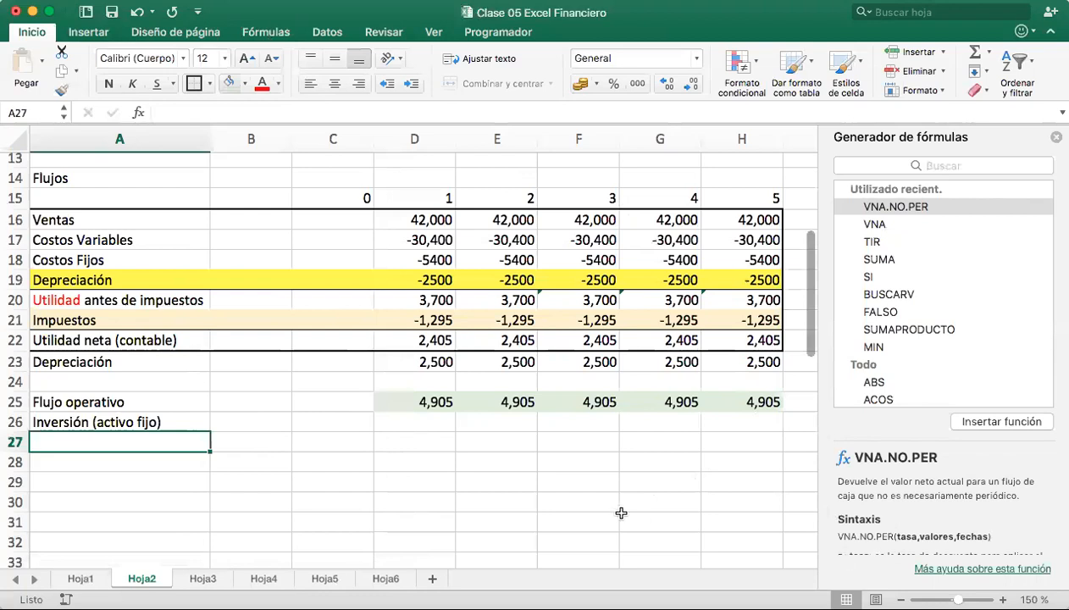
Highlight the Valor Inicial amount in B36 of the Depreciación Lineal block with the standard yellow fill
{"action": "scroll", "coordinate": [621, 516], "scroll_direction": "down", "scroll_amount": 5}
{"action": "scroll", "coordinate": [621, 517], "scroll_direction": "down", "scroll_amount": 3}
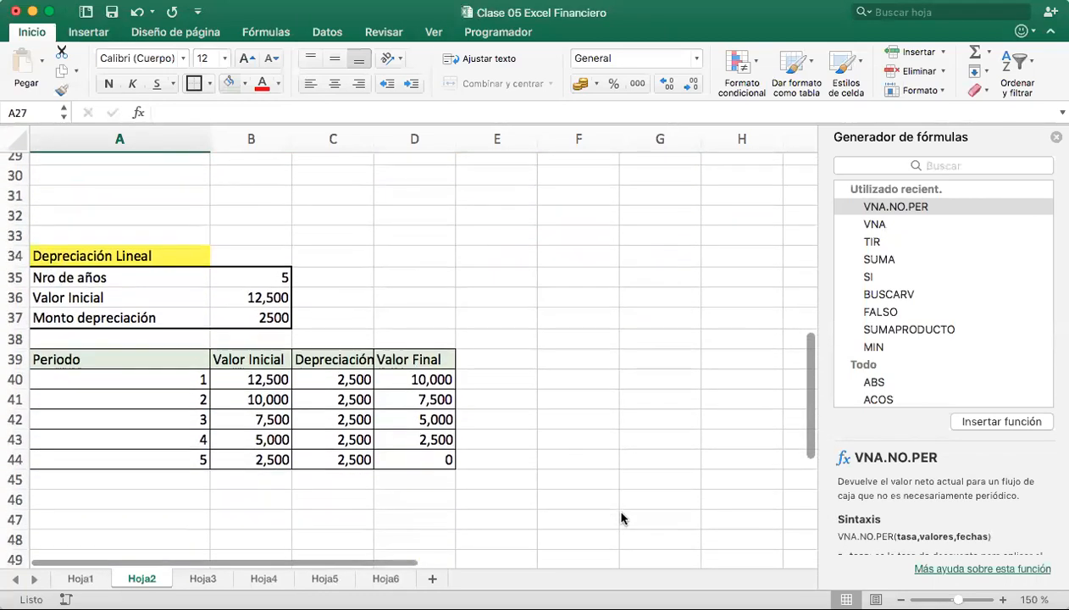
{"action": "left_click", "coordinate": [264, 287]}
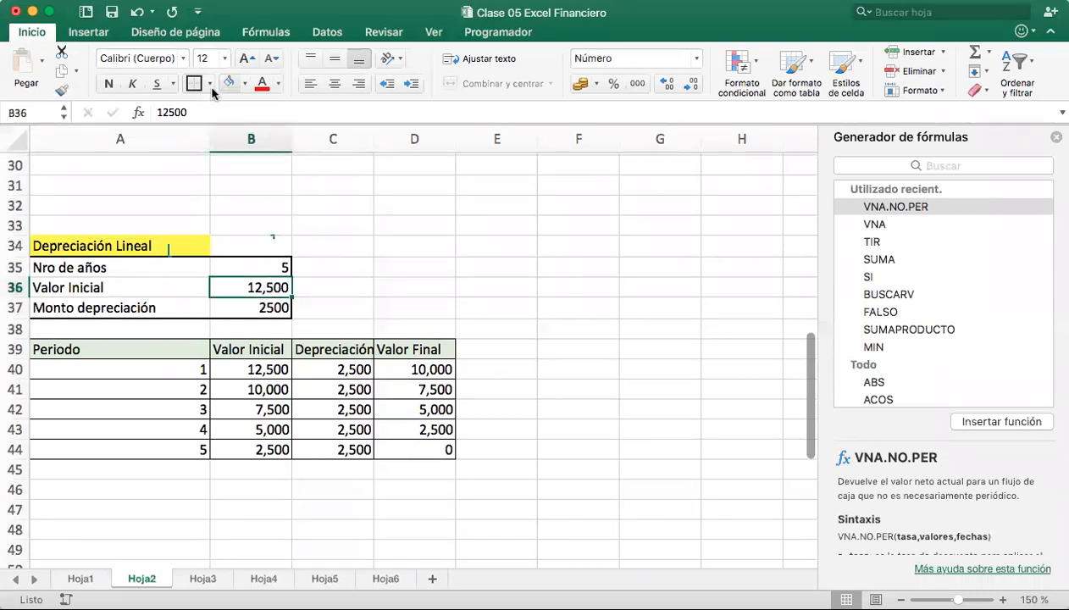
{"action": "left_click", "coordinate": [245, 83]}
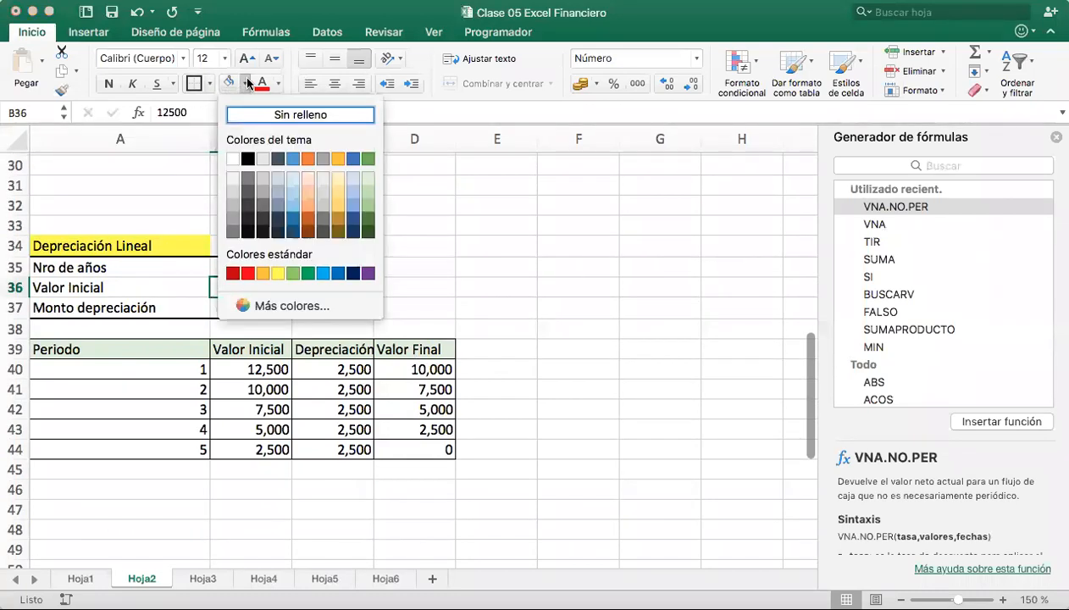
{"action": "left_click", "coordinate": [278, 273]}
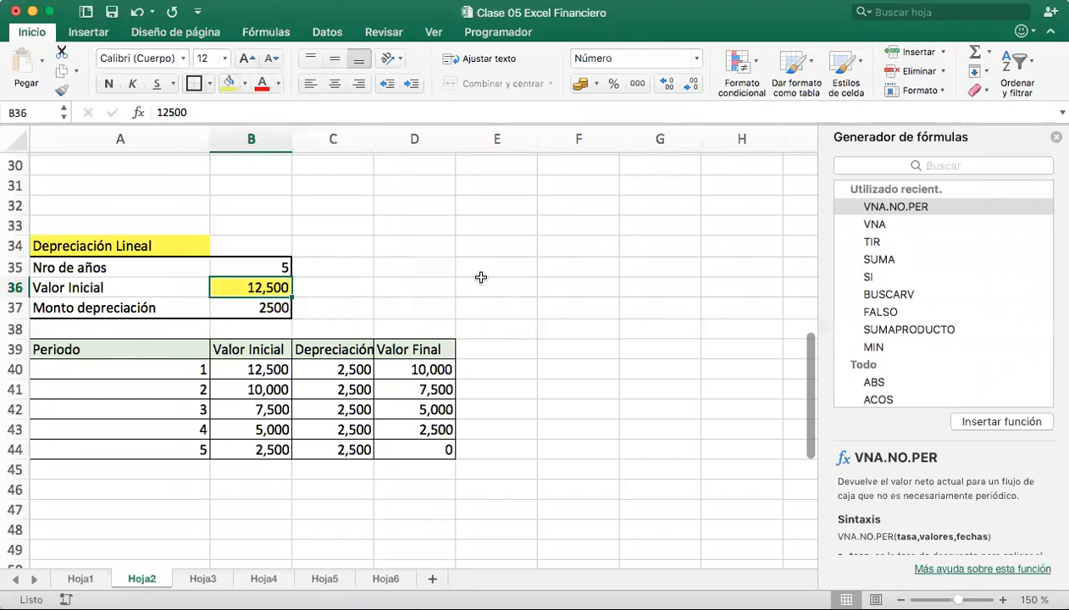
Enter the fixed-asset investment of -12,500 for year 0 in C26
{"action": "scroll", "coordinate": [481, 277], "scroll_direction": "up", "scroll_amount": 10}
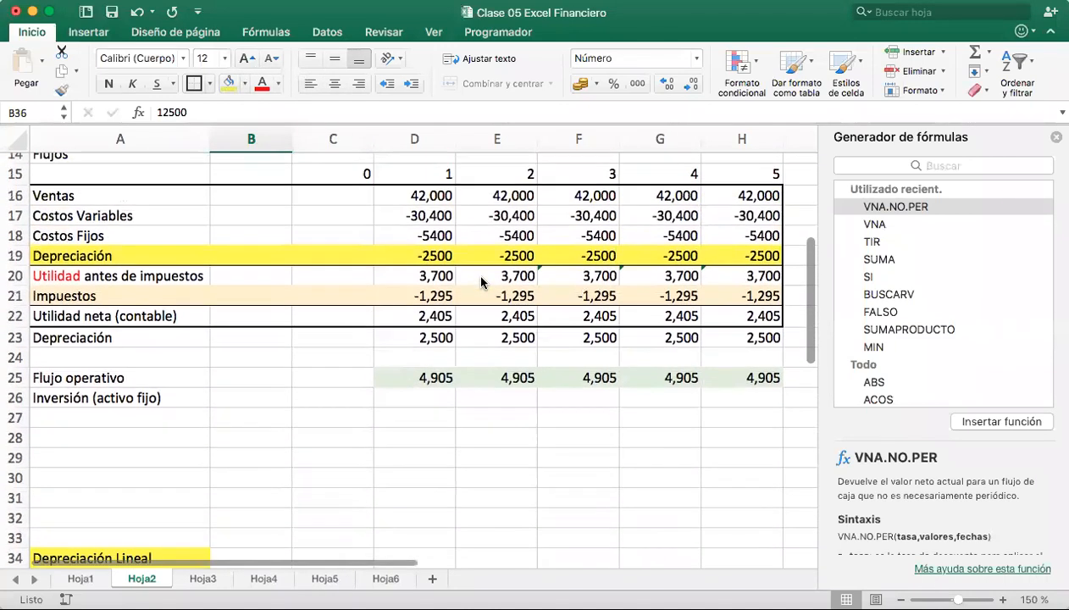
{"action": "scroll", "coordinate": [505, 495], "scroll_direction": "down", "scroll_amount": 10}
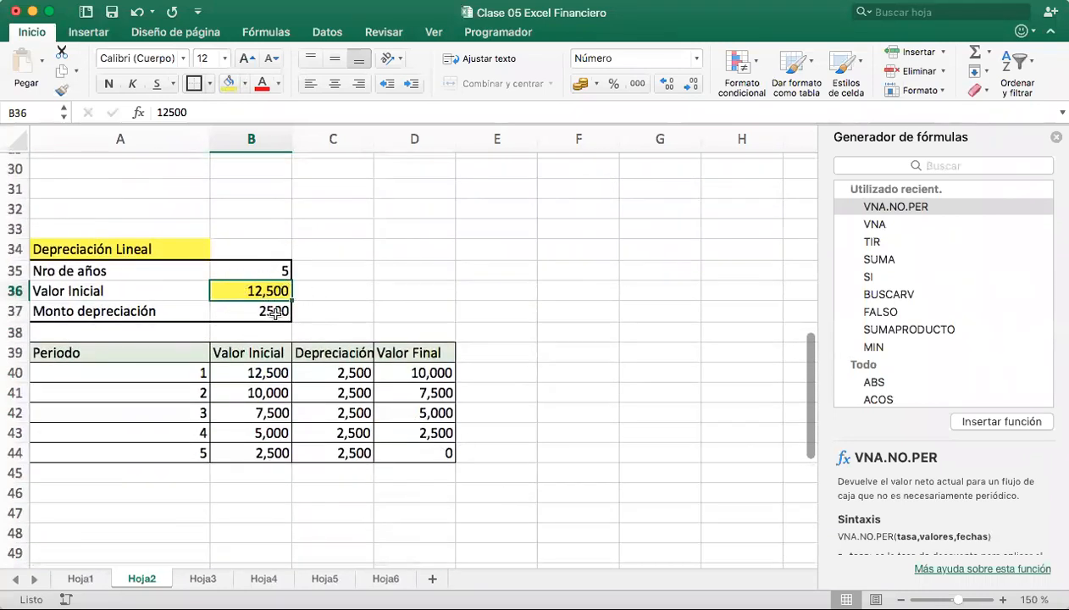
{"action": "scroll", "coordinate": [437, 321], "scroll_direction": "up", "scroll_amount": 11}
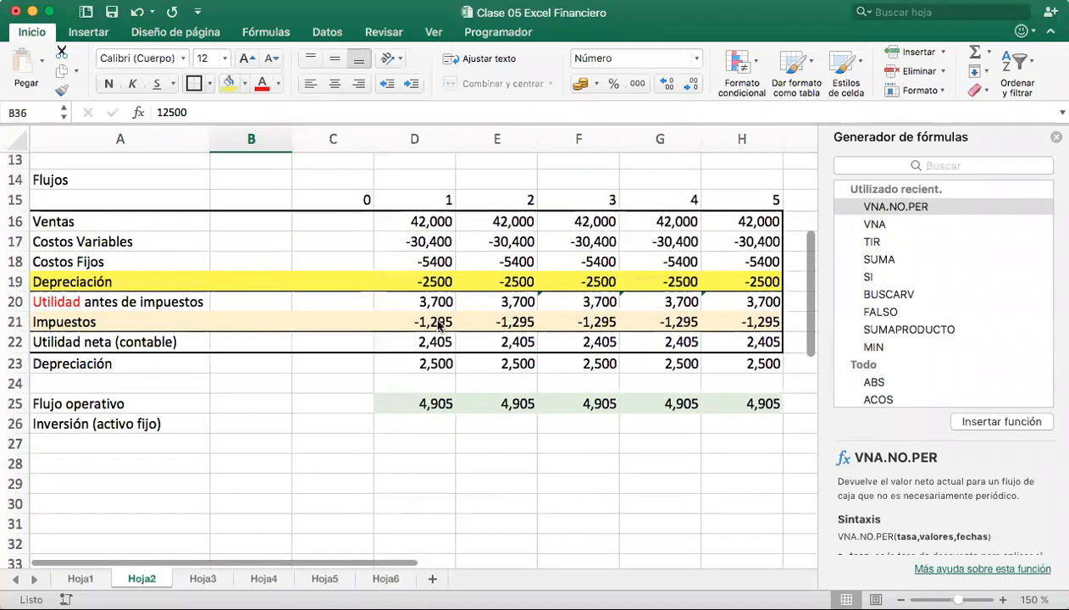
{"action": "left_click", "coordinate": [334, 441]}
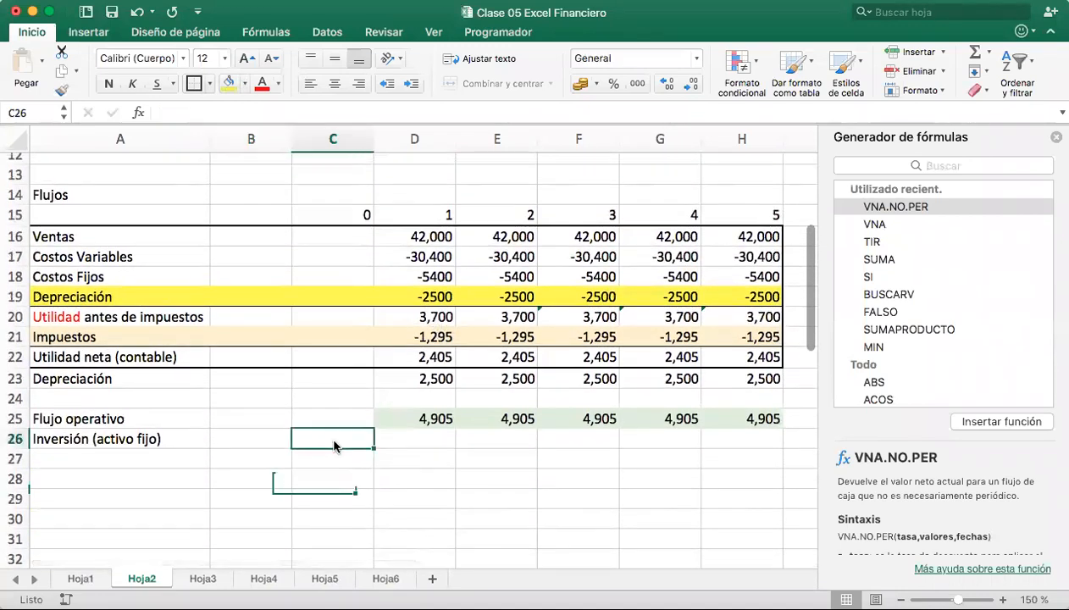
{"action": "type", "text": "12,50"}
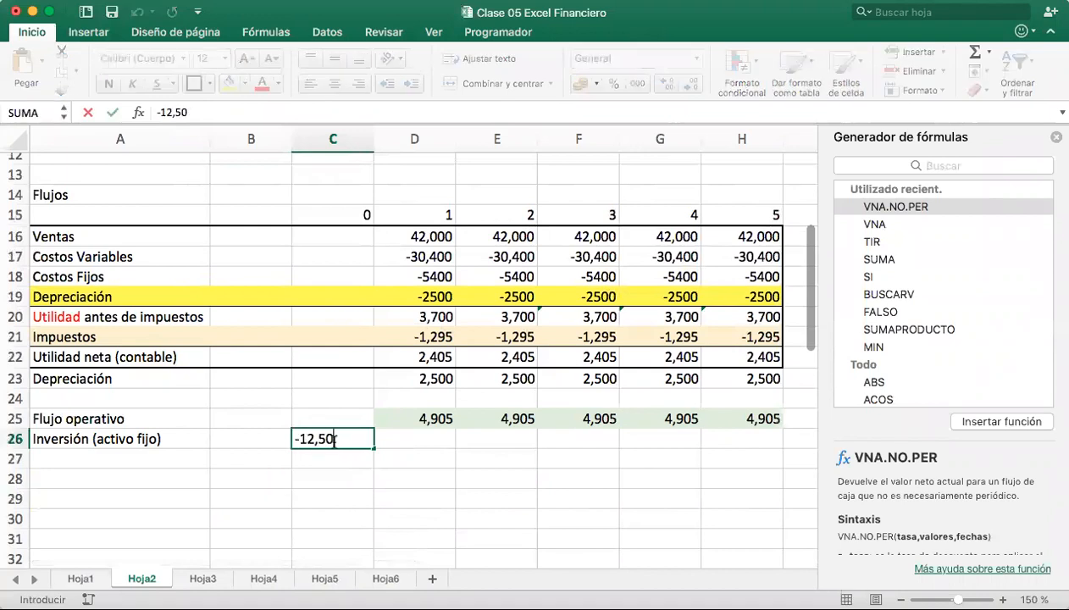
{"action": "key", "text": "Return"}
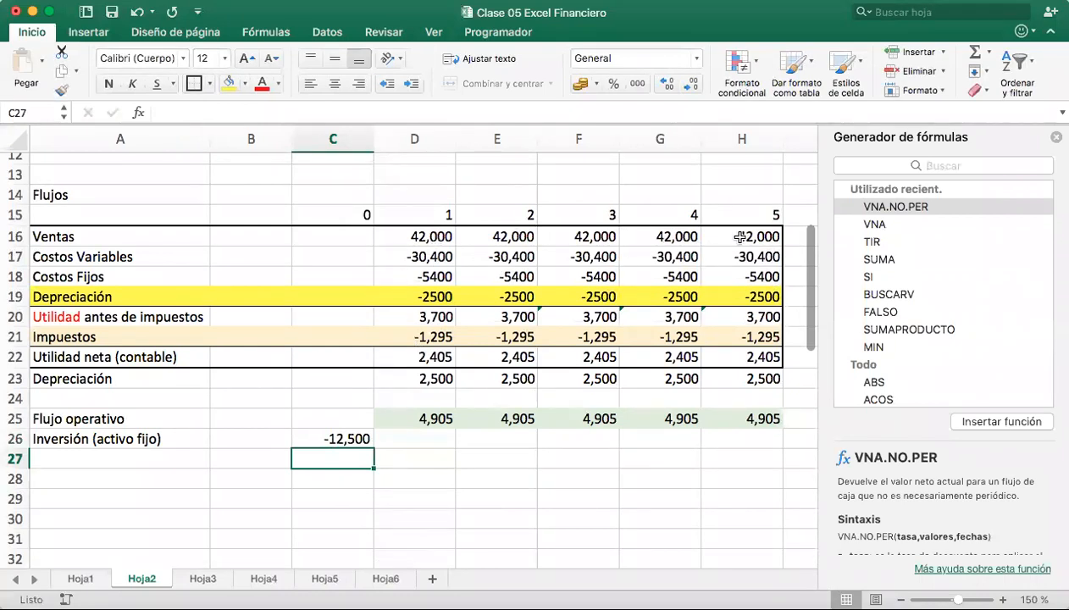
Enter the heading "Caso: Depreciación con Valor de rescate o valor de recuperación" in A46, below the depreciation table
{"action": "left_click", "coordinate": [421, 337]}
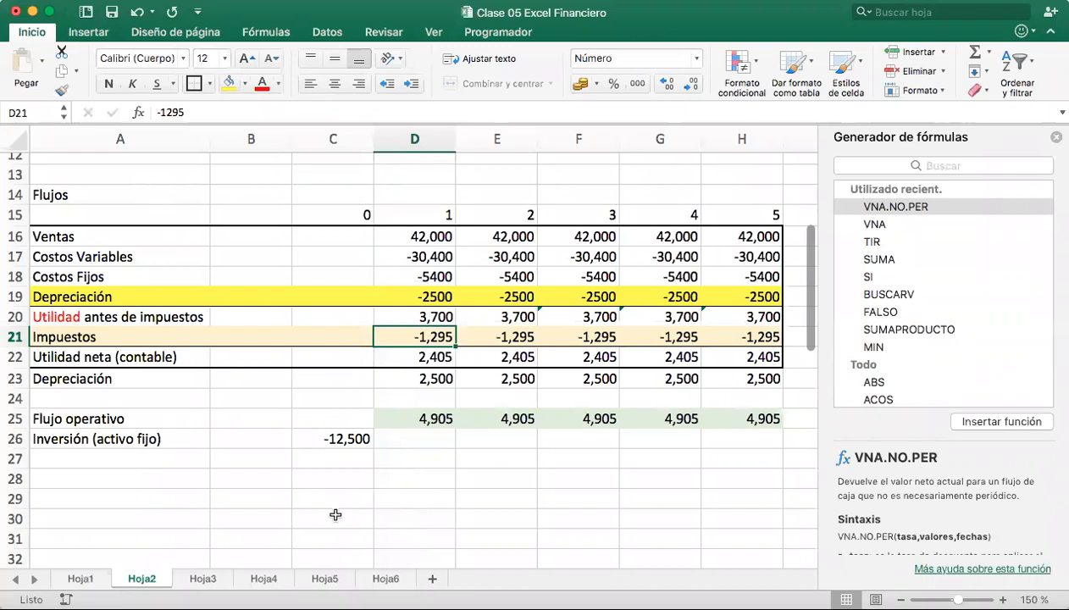
{"action": "scroll", "coordinate": [587, 428], "scroll_direction": "down", "scroll_amount": 2}
{"action": "scroll", "coordinate": [588, 428], "scroll_direction": "down", "scroll_amount": 8}
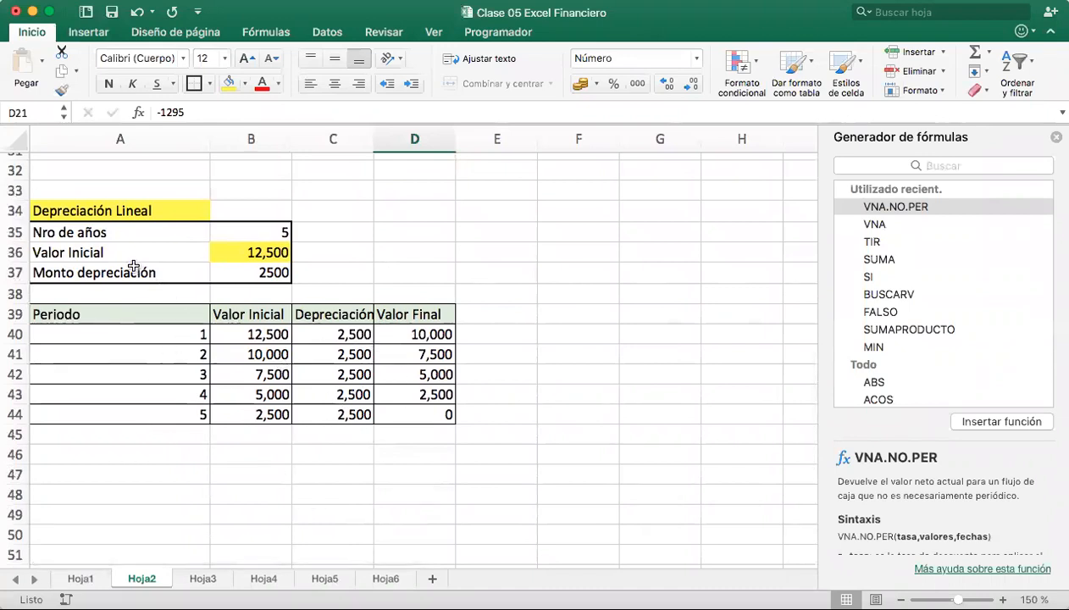
{"action": "left_click", "coordinate": [93, 451]}
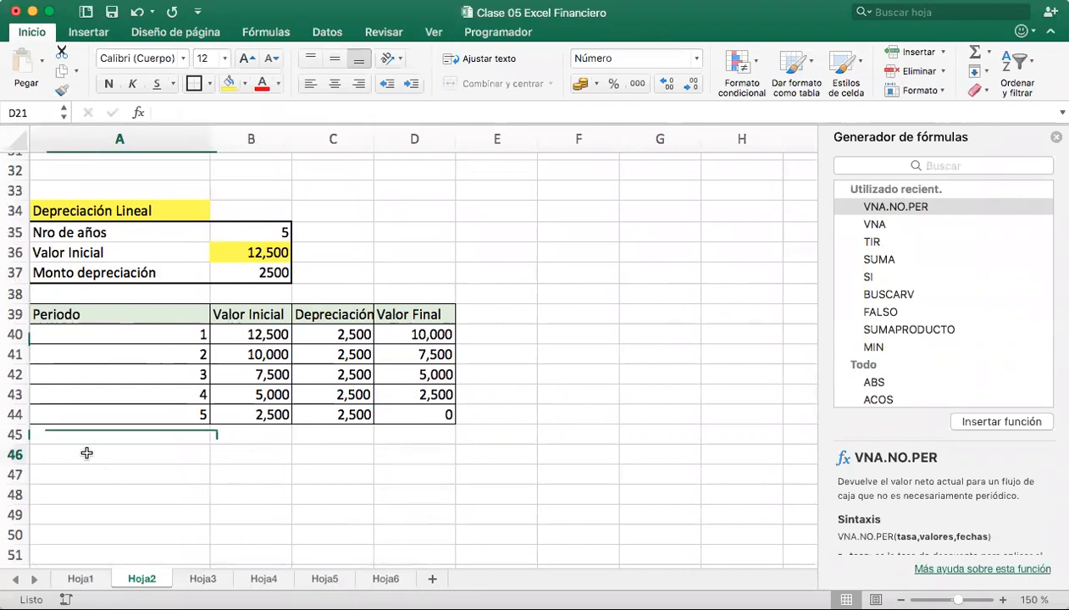
{"action": "type", "text": "Caso: Valo"}
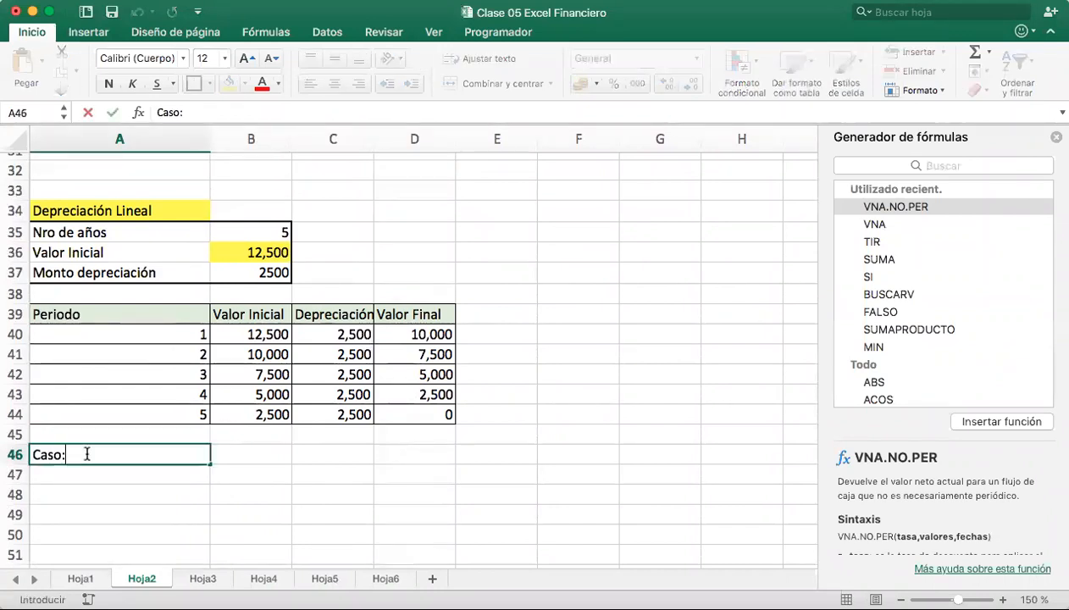
{"action": "key", "text": "BackSpace"}
{"action": "key", "text": "BackSpace"}
{"action": "key", "text": "BackSpace"}
{"action": "key", "text": "BackSpace"}
{"action": "type", "text": "Depreciaci"}
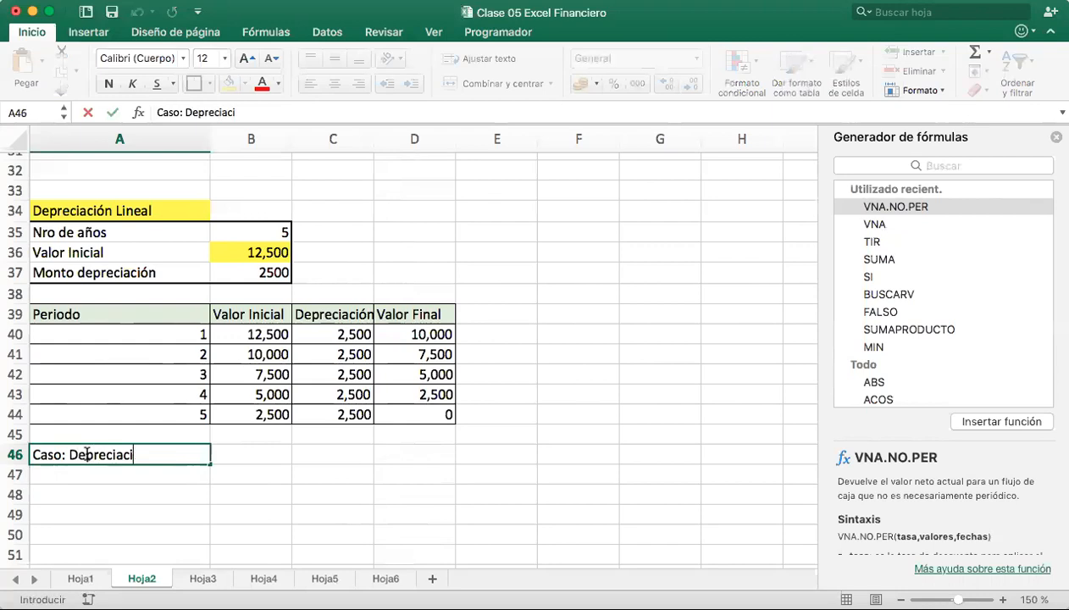
{"action": "type", "text": "ón con "}
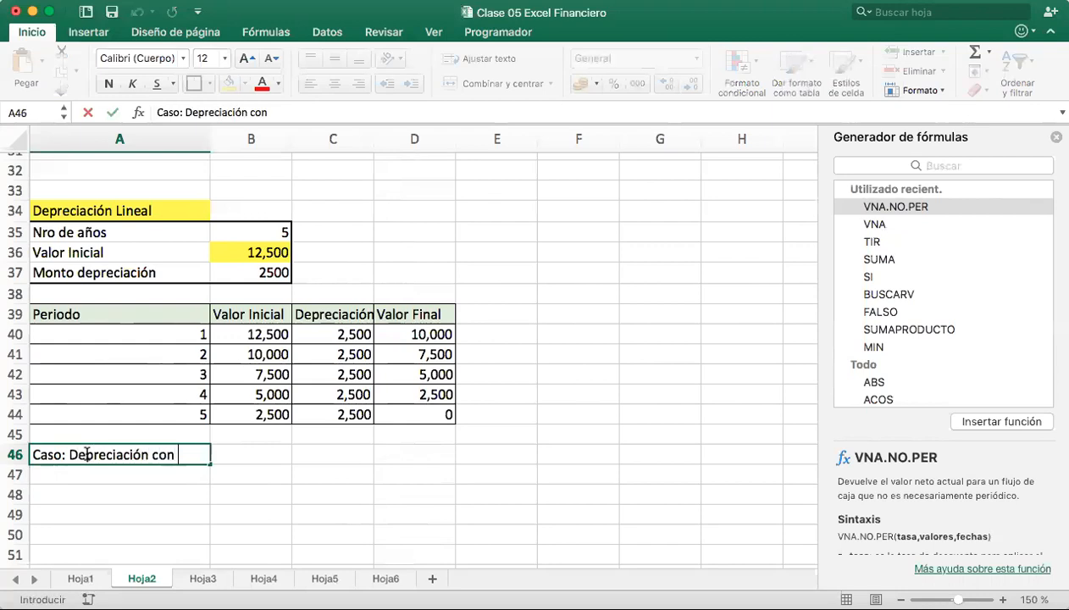
{"action": "type", "text": "Valor de res"}
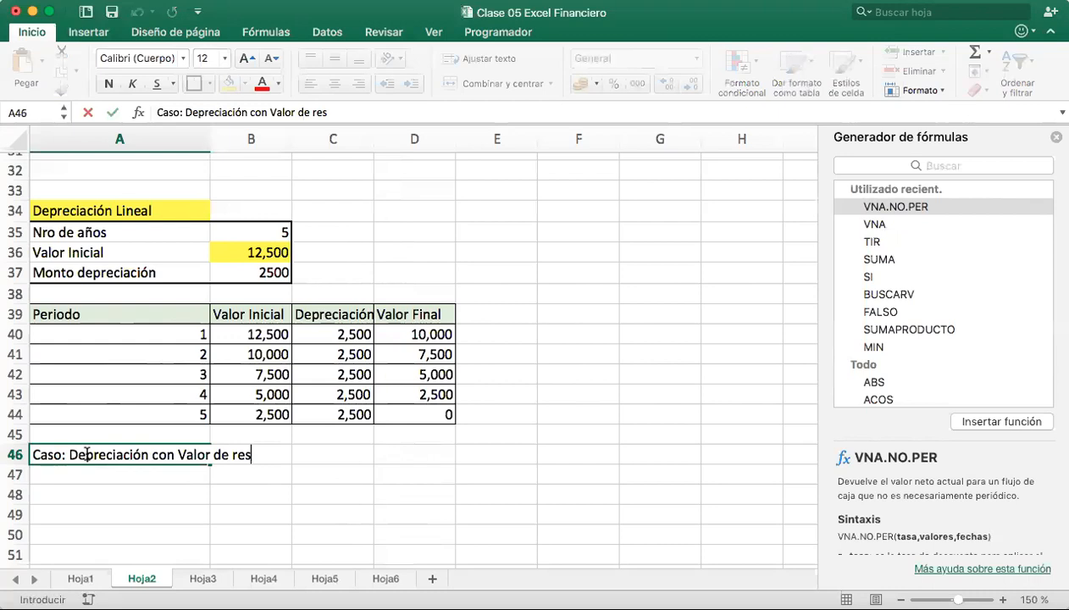
{"action": "type", "text": "cate o valor de rec"}
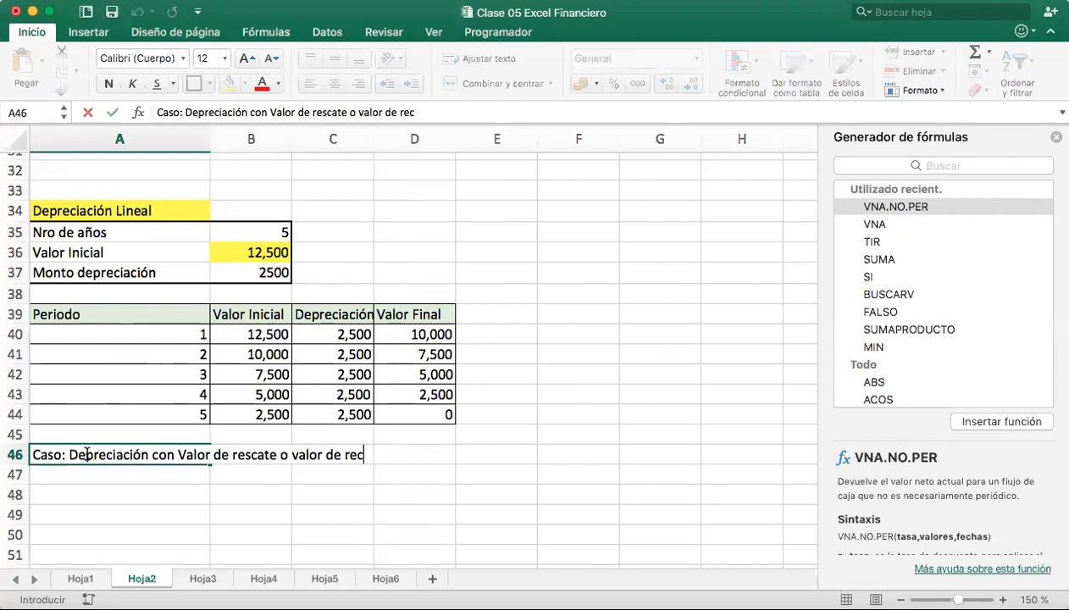
{"action": "type", "text": "uperación"}
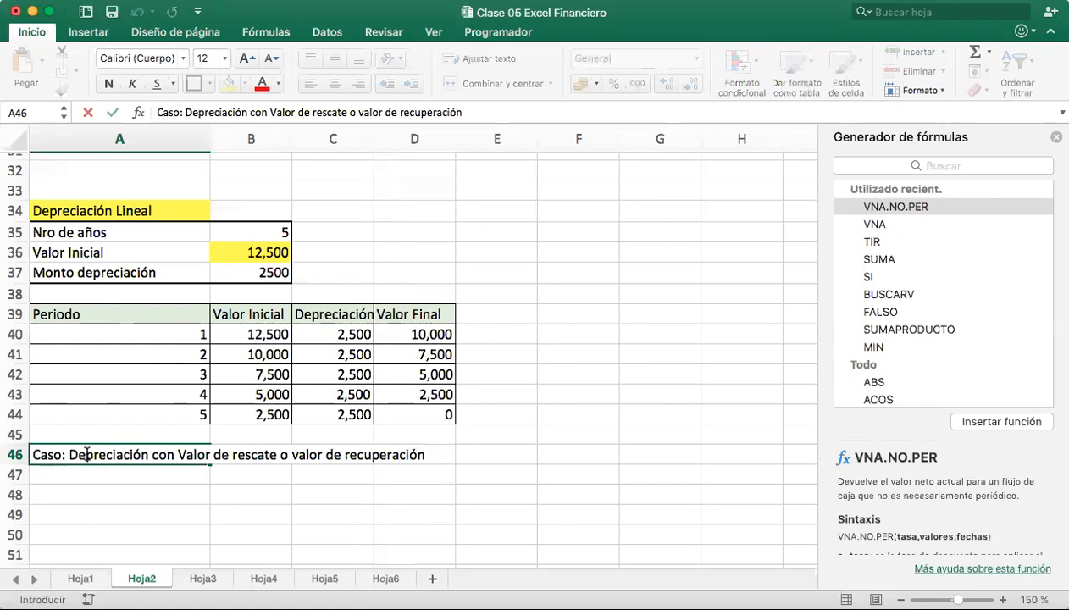
{"action": "key", "text": "Return"}
Underline the case heading across A46:D46
{"action": "left_click_drag", "start_coordinate": [165, 454], "coordinate": [415, 464]}
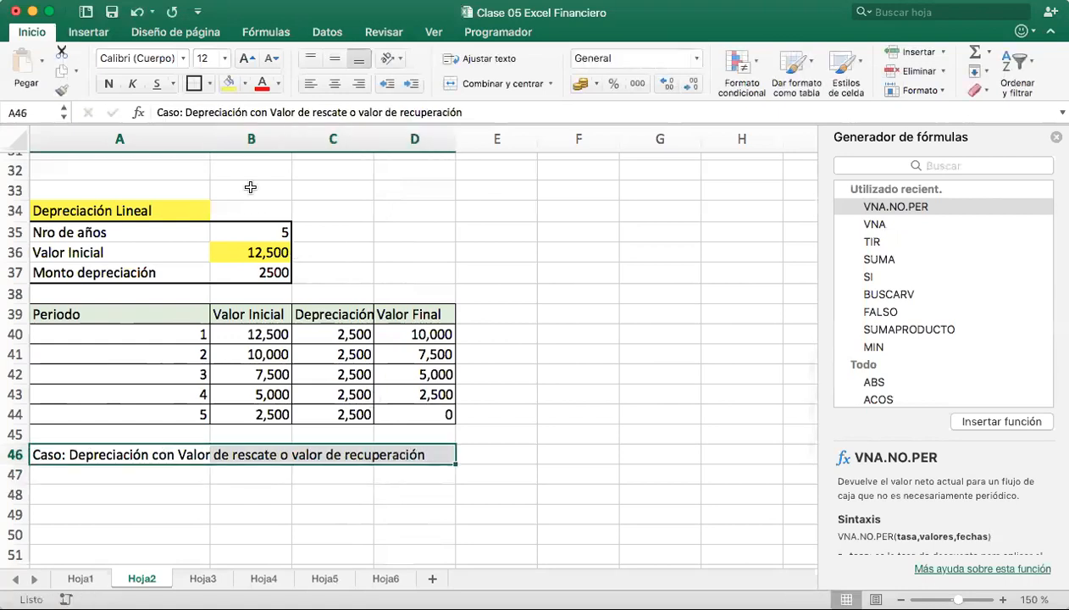
{"action": "left_click", "coordinate": [156, 85]}
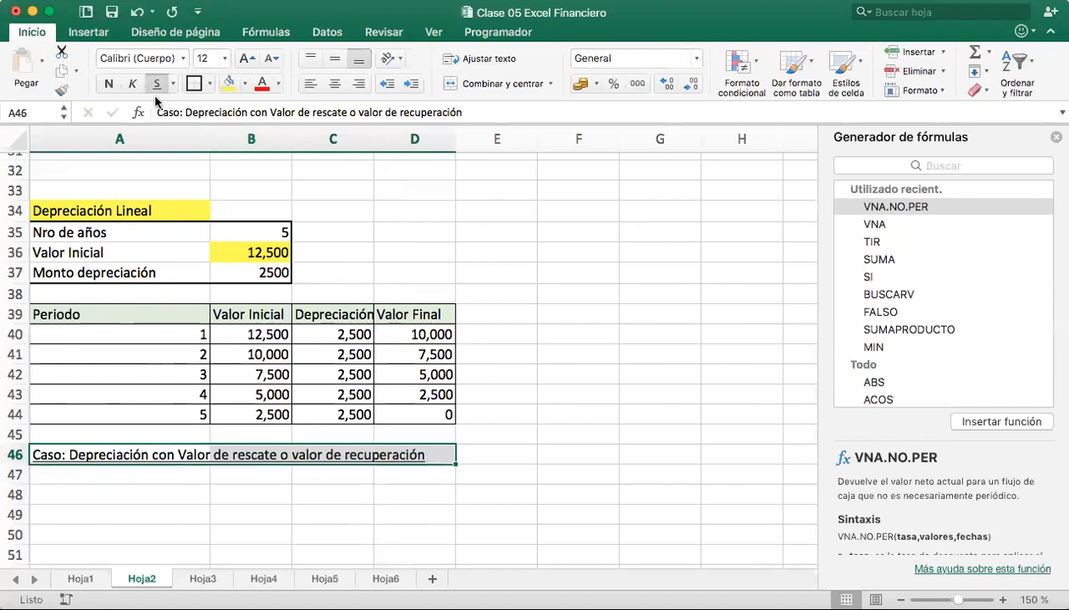
{"action": "left_click", "coordinate": [245, 487]}
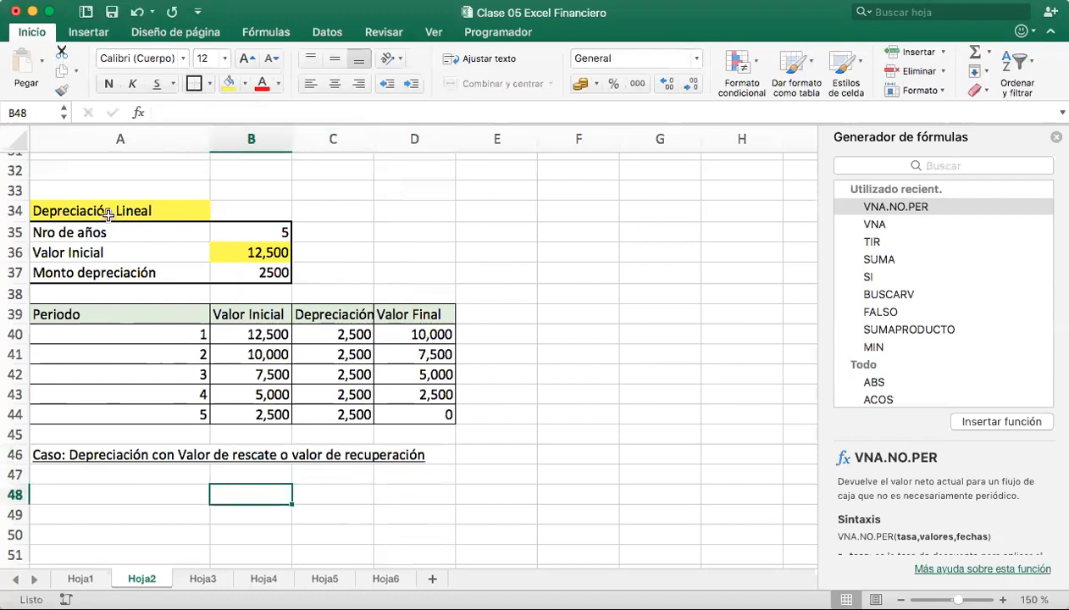
Enter the label "Nro de años" in A48 with the value 5 in B48, below the case heading
{"action": "left_click_drag", "start_coordinate": [84, 231], "coordinate": [252, 236]}
{"action": "left_click_drag", "start_coordinate": [112, 252], "coordinate": [242, 252]}
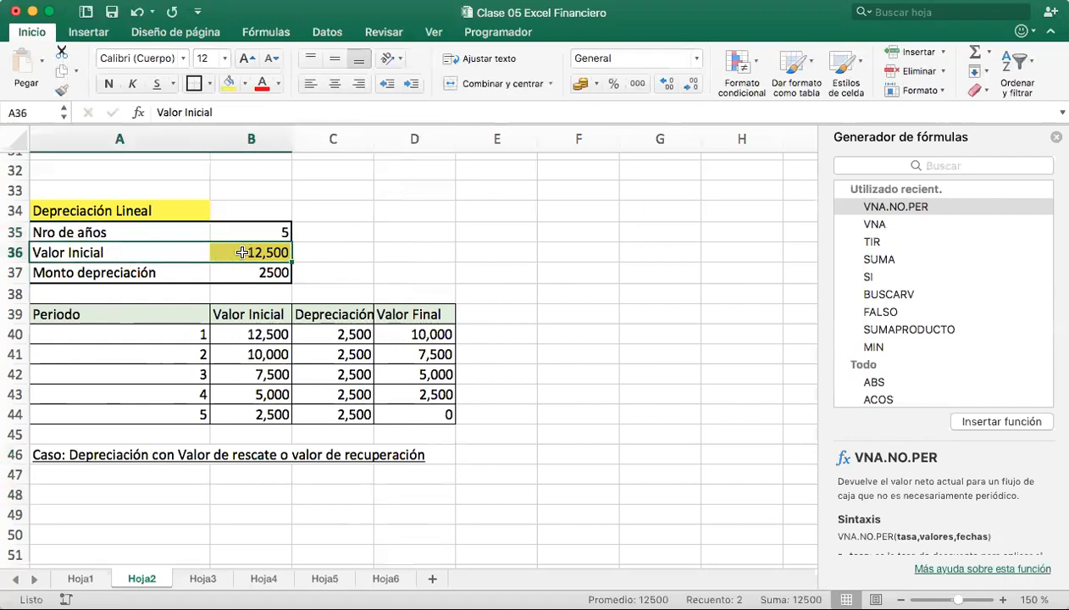
{"action": "left_click", "coordinate": [169, 496]}
{"action": "type", "text": "Nro de años"}
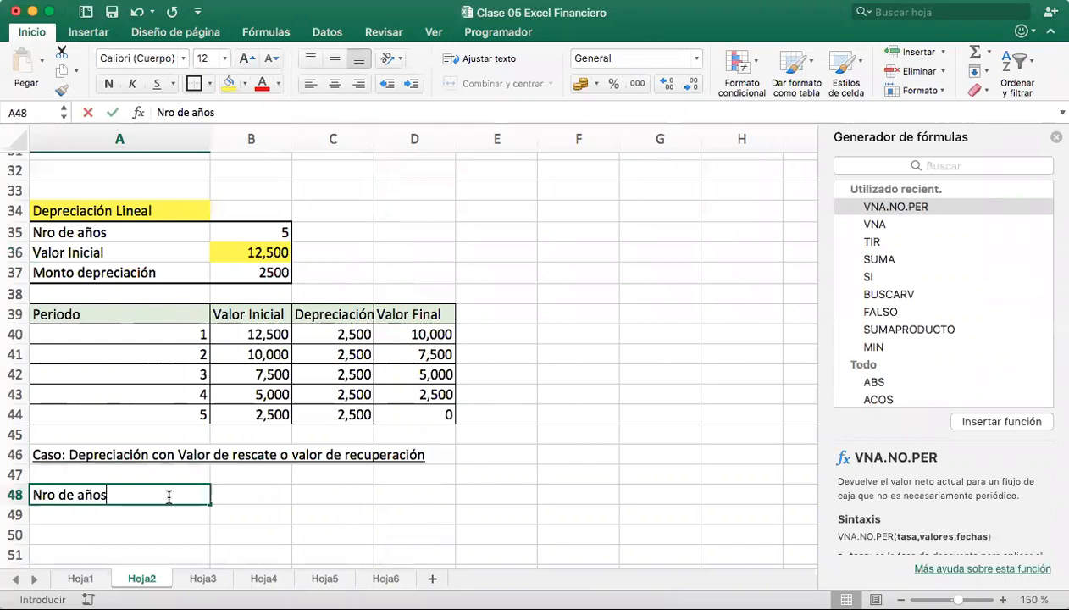
{"action": "key", "text": "Tab"}
{"action": "type", "text": "5"}
{"action": "key", "text": "Return"}
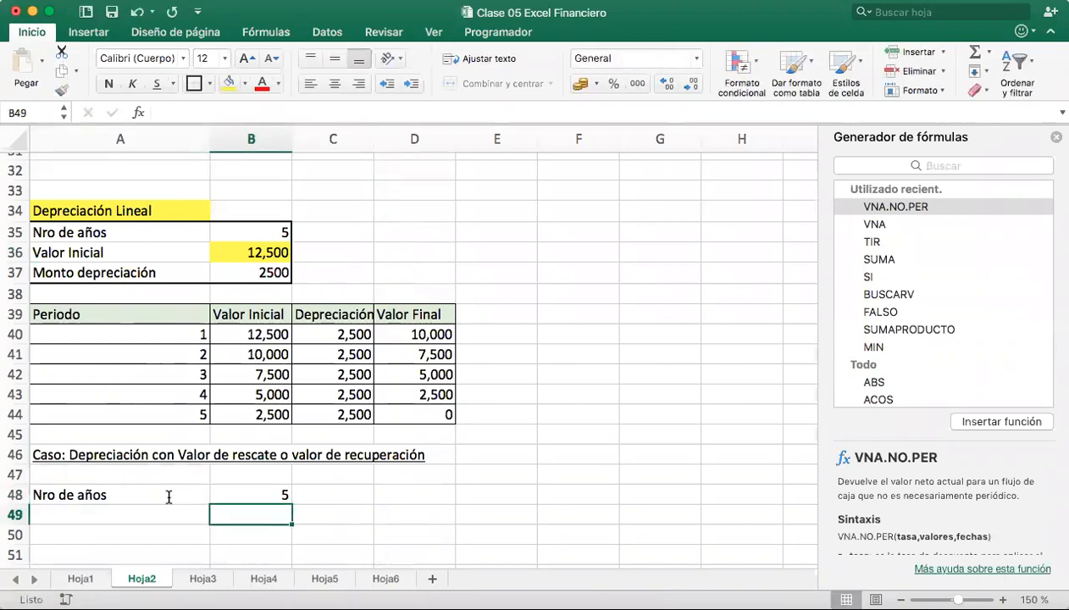
Enter the label "Valor Inicial" in A49 with the value 12500 in B49
{"action": "key", "text": "Left"}
{"action": "type", "text": "Valor Inicial"}
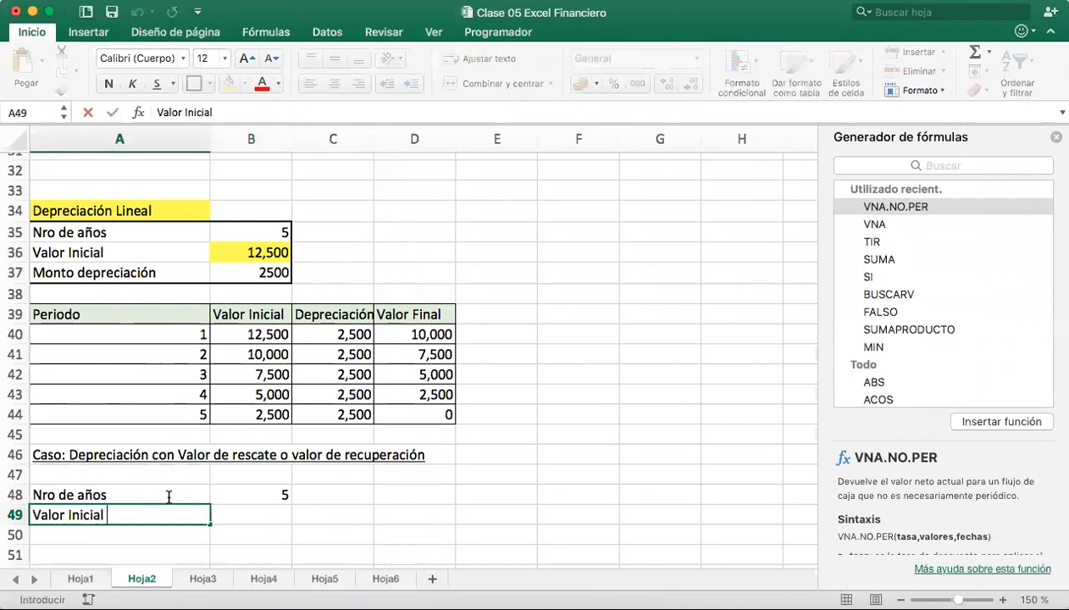
{"action": "key", "text": "Tab"}
{"action": "type", "text": "12500"}
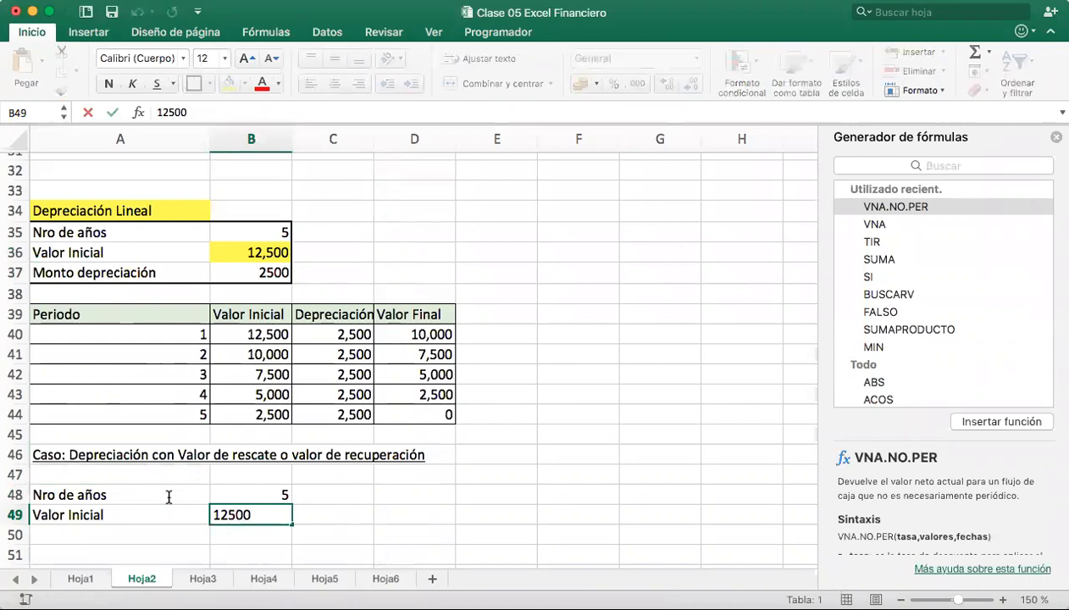
{"action": "key", "text": "Return"}
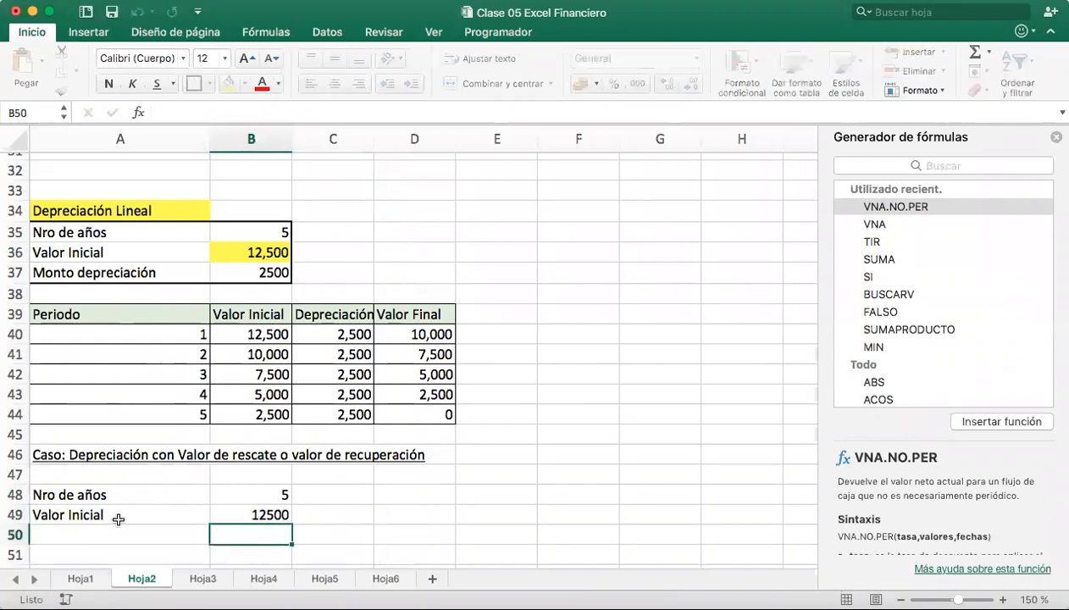
Enter the label "Valor de rescate" in A50, below Valor Inicial
{"action": "left_click", "coordinate": [107, 531]}
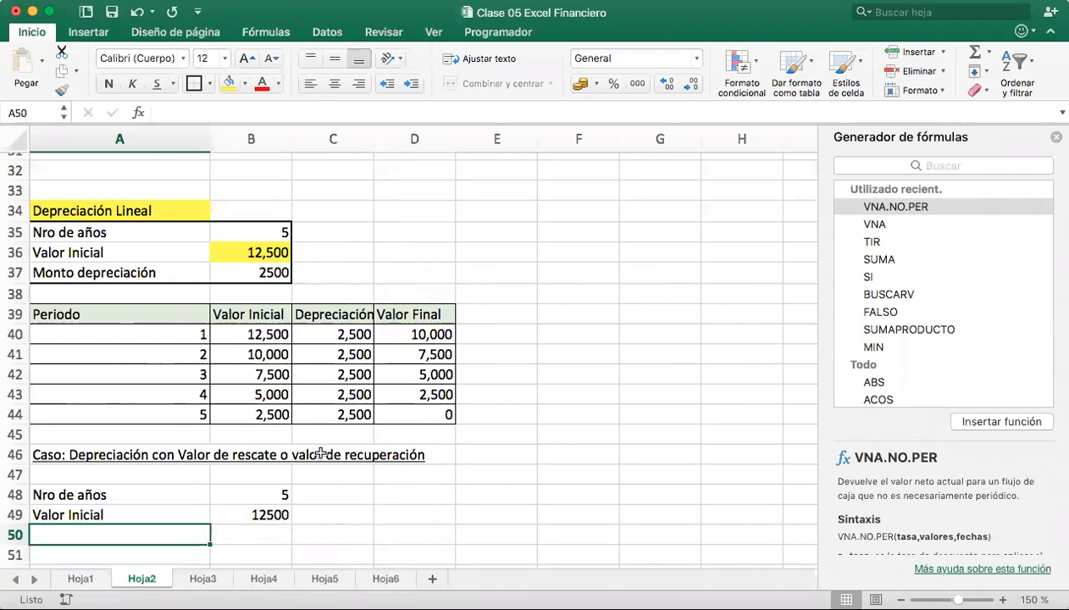
{"action": "type", "text": "Valor "}
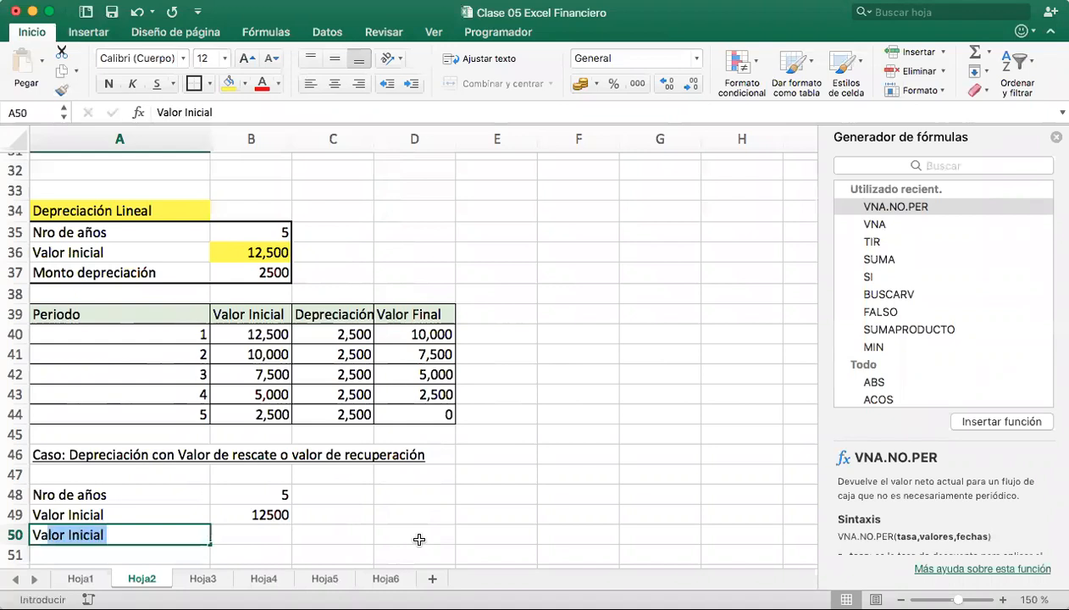
{"action": "type", "text": "de rescate"}
{"action": "key", "text": "Tab"}
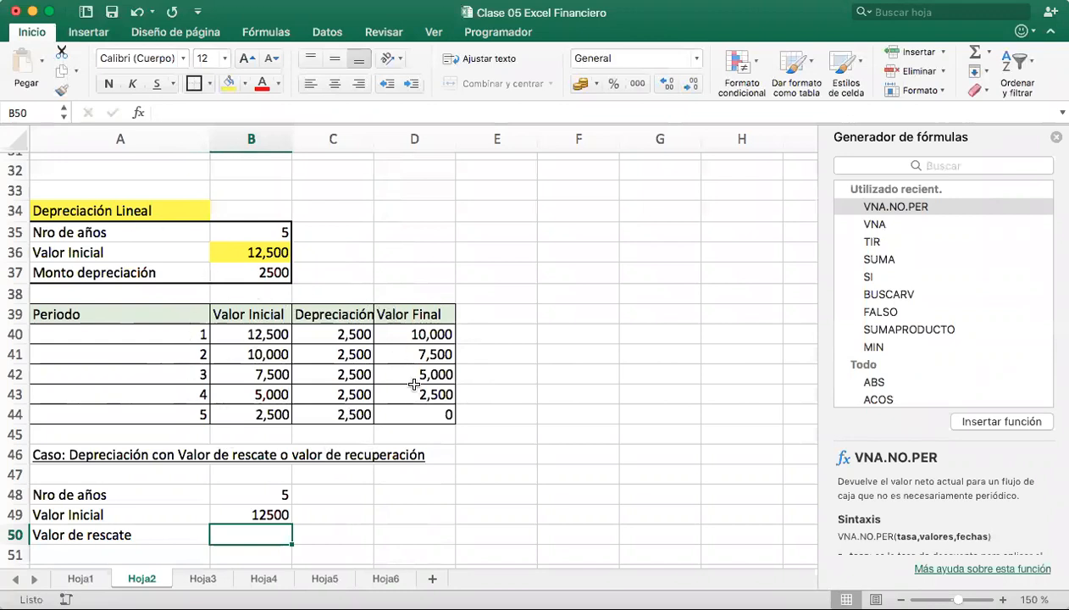
Fill the period 5 Valor Final cell D44 with the lightest green theme color
{"action": "left_click", "coordinate": [433, 415]}
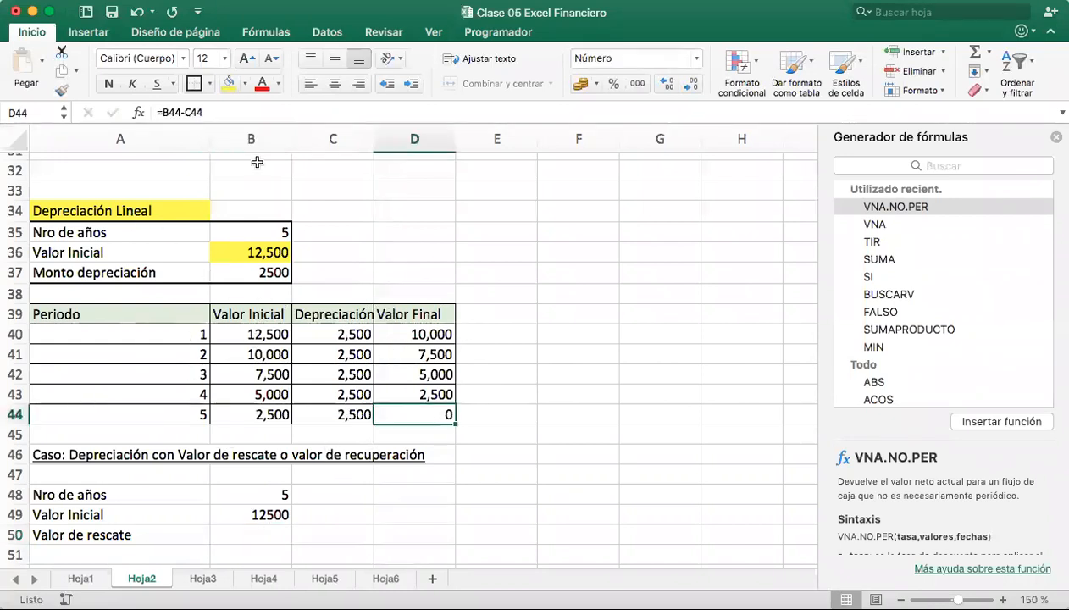
{"action": "left_click", "coordinate": [244, 83]}
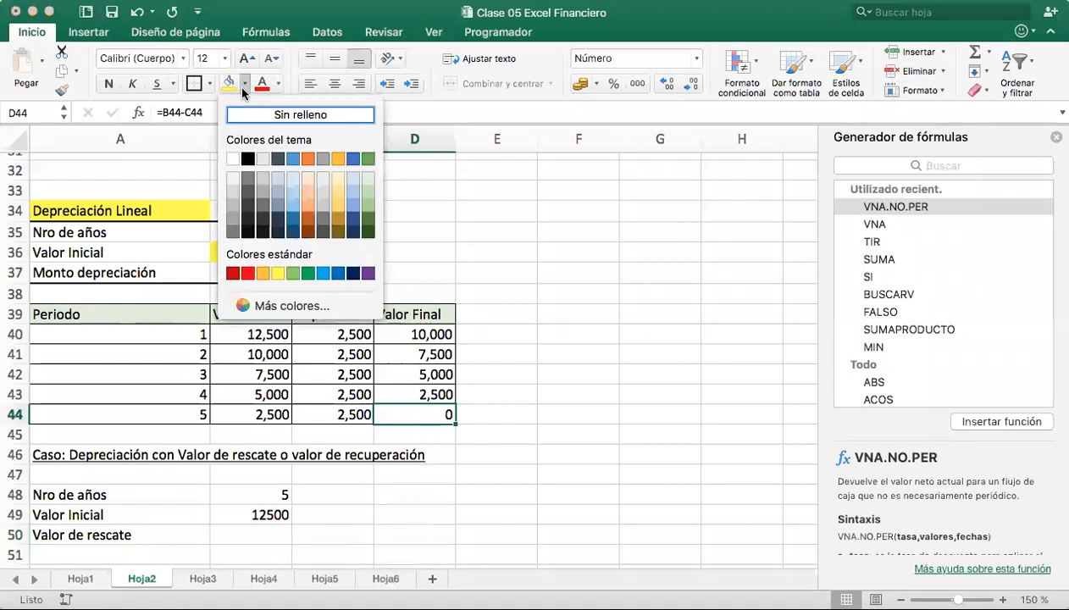
{"action": "left_click", "coordinate": [369, 179]}
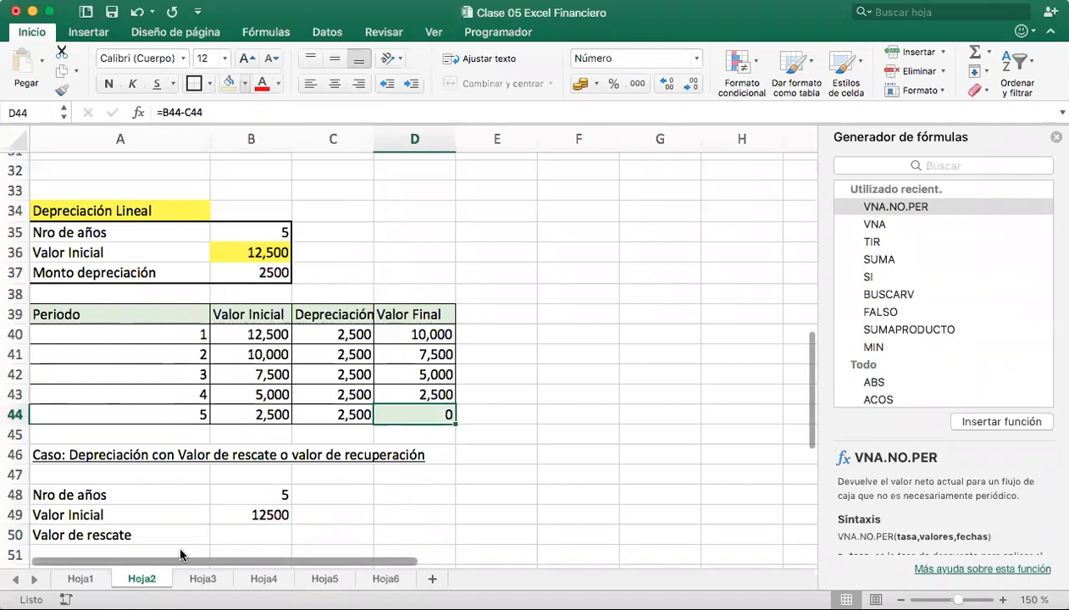
{"action": "left_click", "coordinate": [270, 534]}
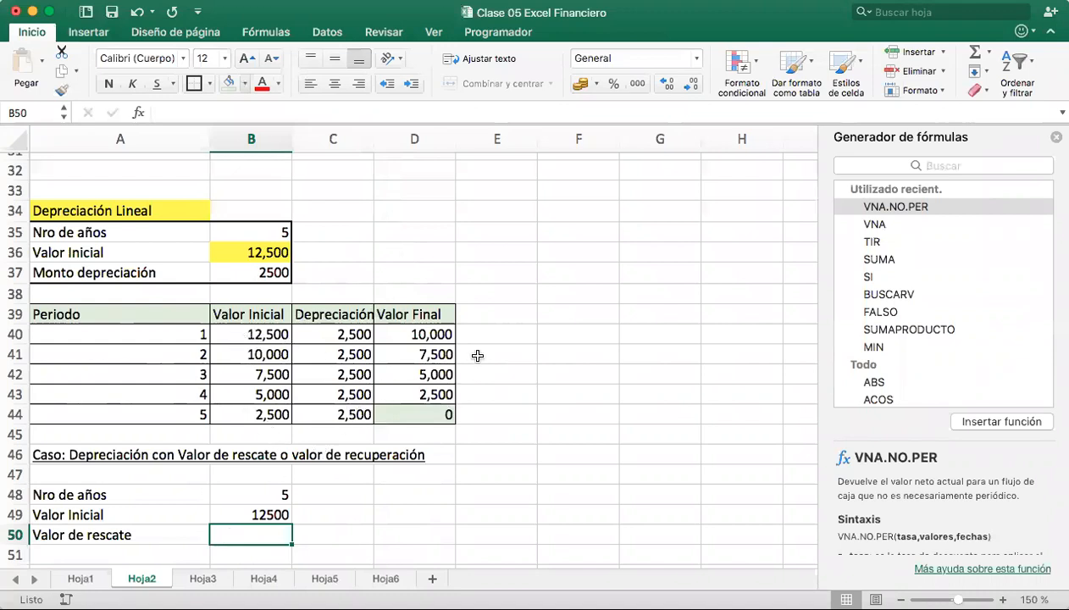
{"action": "left_click", "coordinate": [125, 535]}
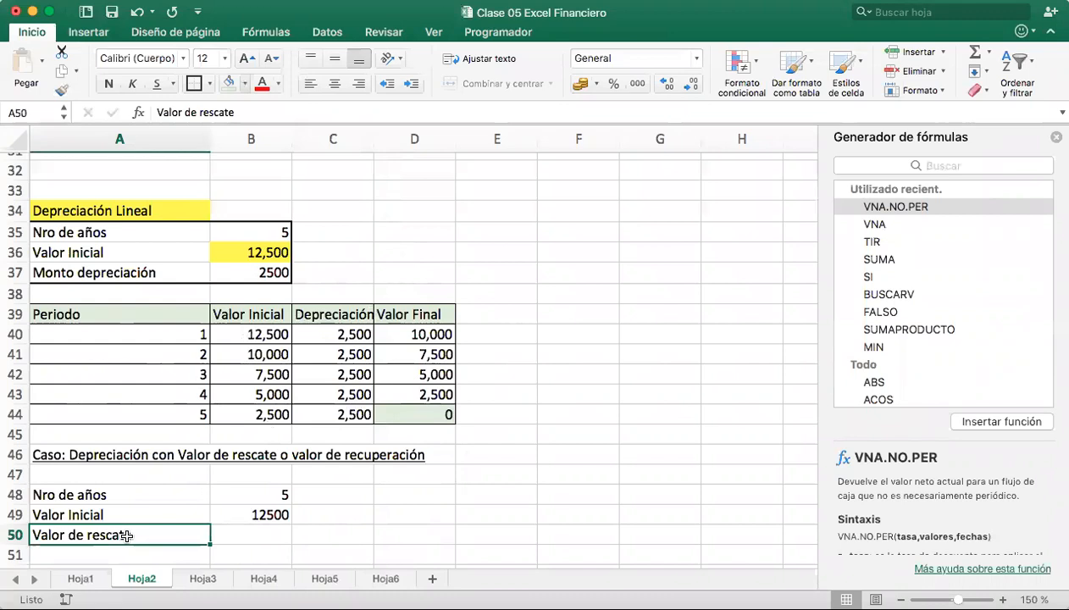
{"action": "double_click", "coordinate": [165, 535]}
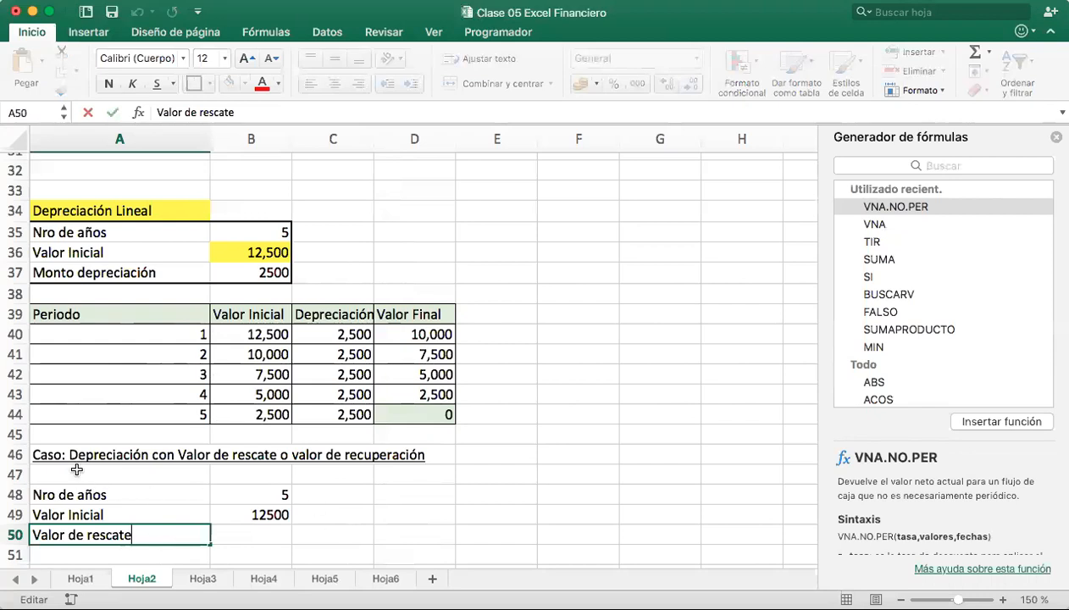
Enter the salvage rate of 10% in C50 of the Valor de rescate row
{"action": "left_click", "coordinate": [257, 533]}
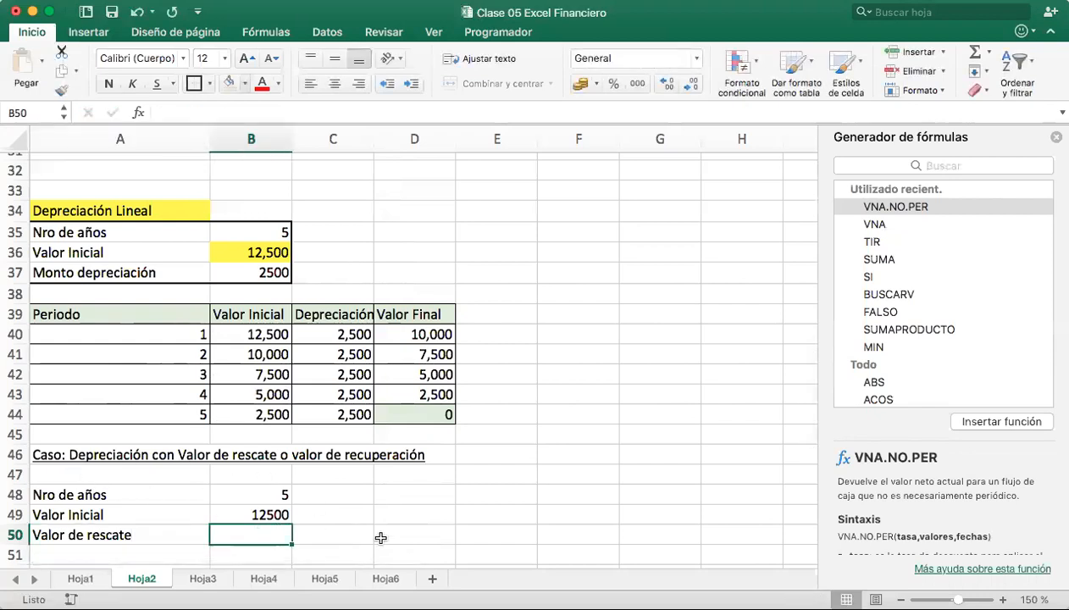
{"action": "type", "text": "="}
{"action": "key", "text": "BackSpace"}
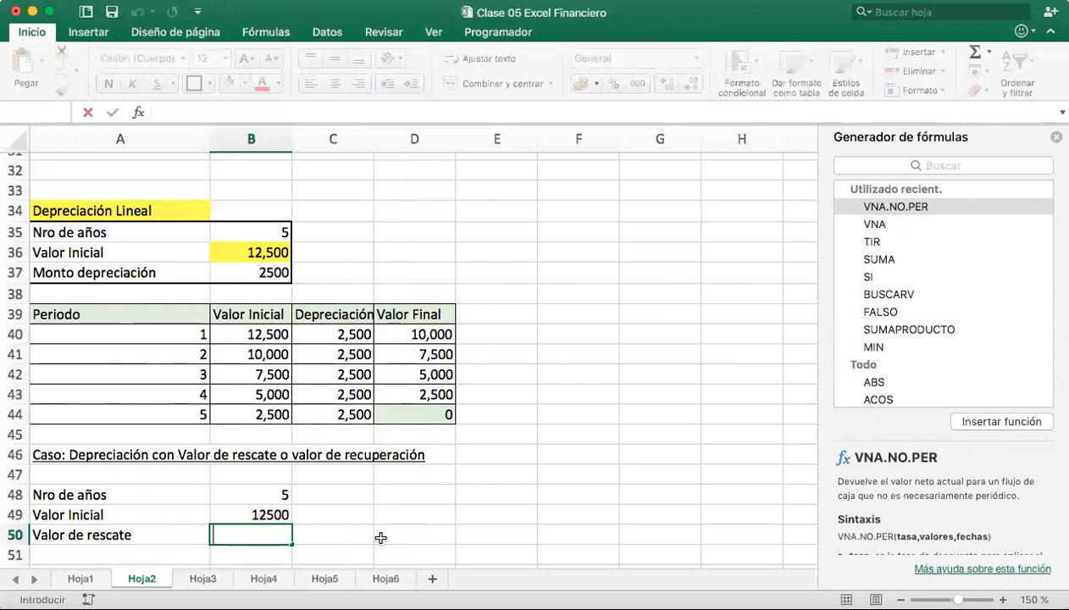
{"action": "key", "text": "Tab"}
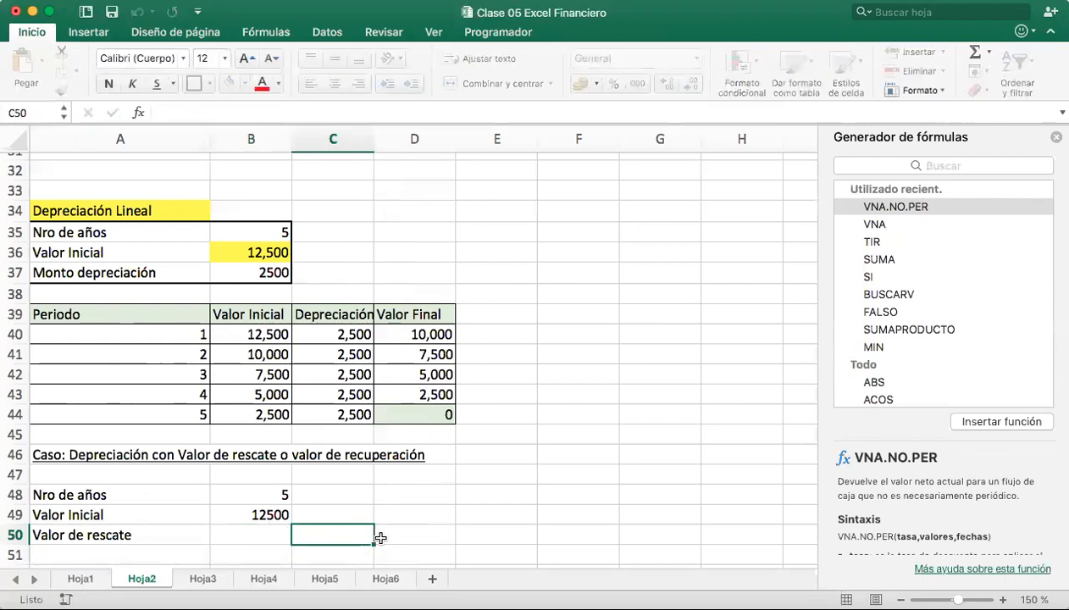
{"action": "type", "text": "10%"}
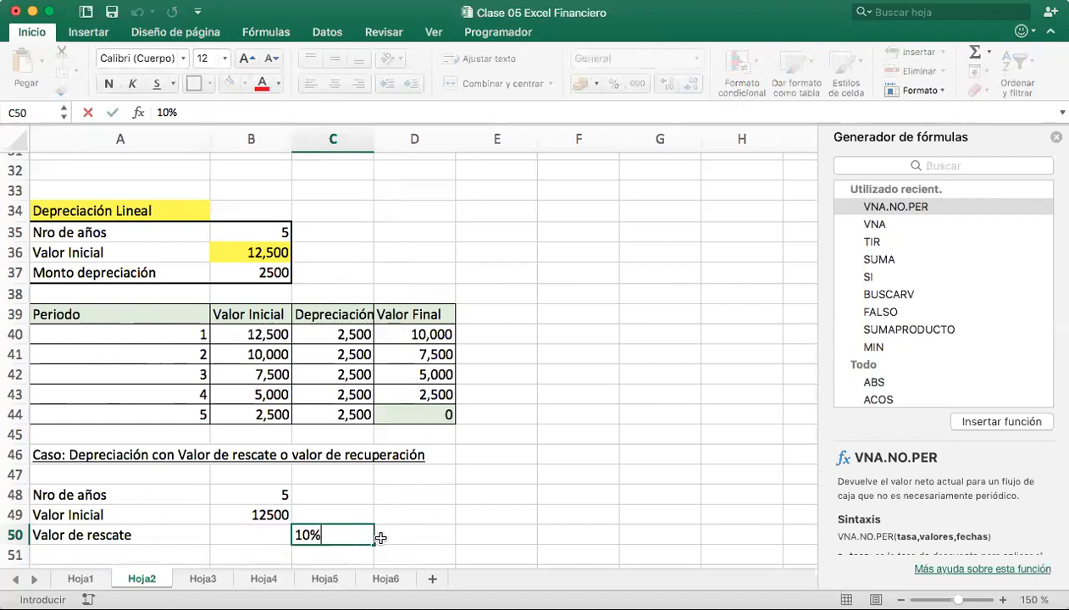
Calculate the salvage value in B50 with the formula =B49*0.1
{"action": "key", "text": "shift+Tab"}
{"action": "type", "text": "="}
{"action": "key", "text": "Up"}
{"action": "type", "text": "*0.1"}
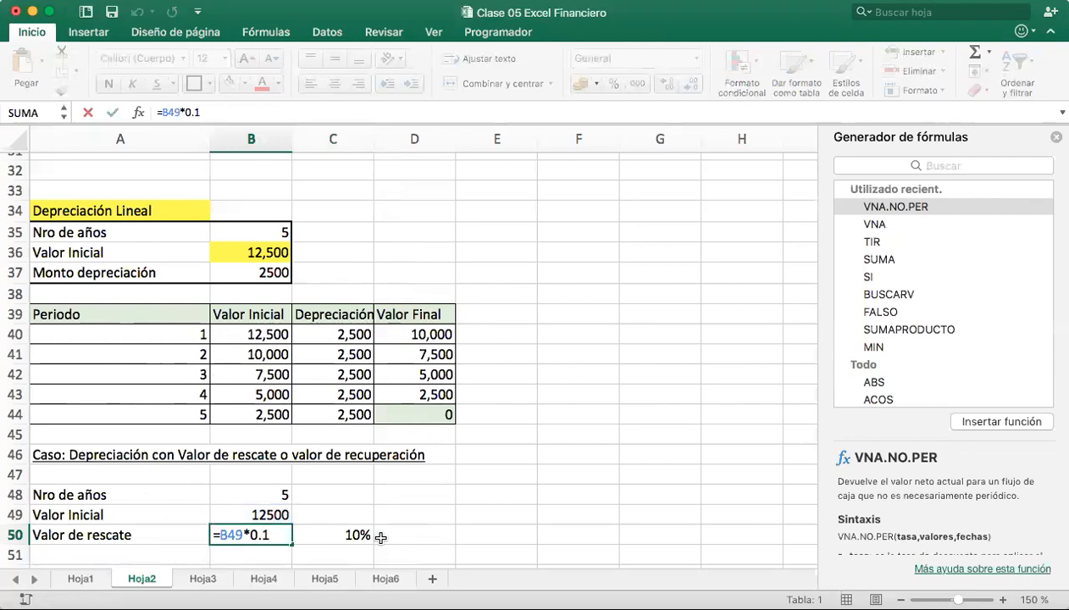
{"action": "key", "text": "Return"}
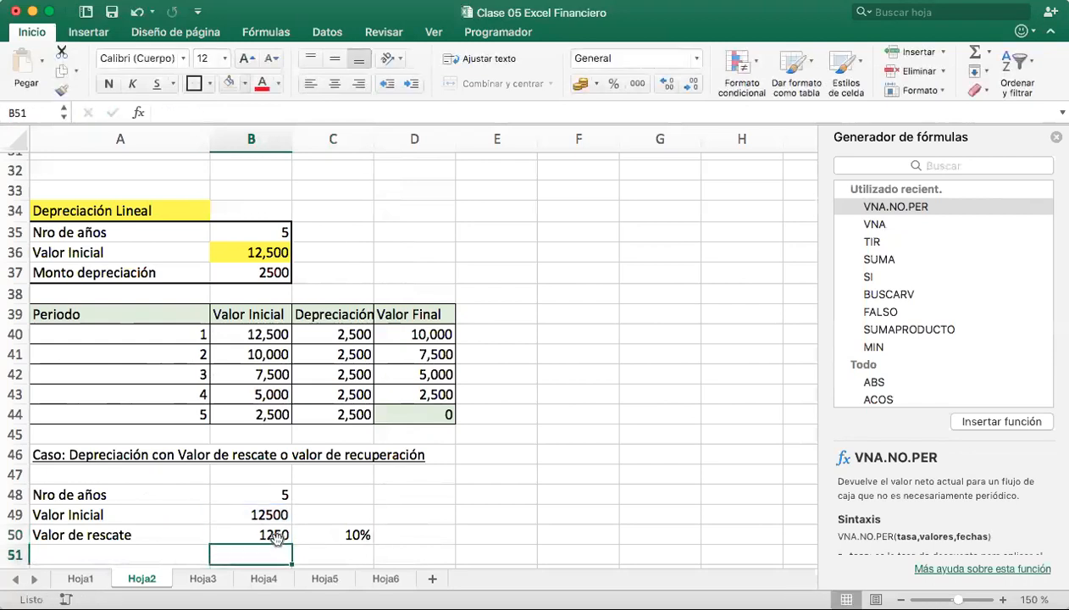
{"action": "left_click", "coordinate": [277, 538]}
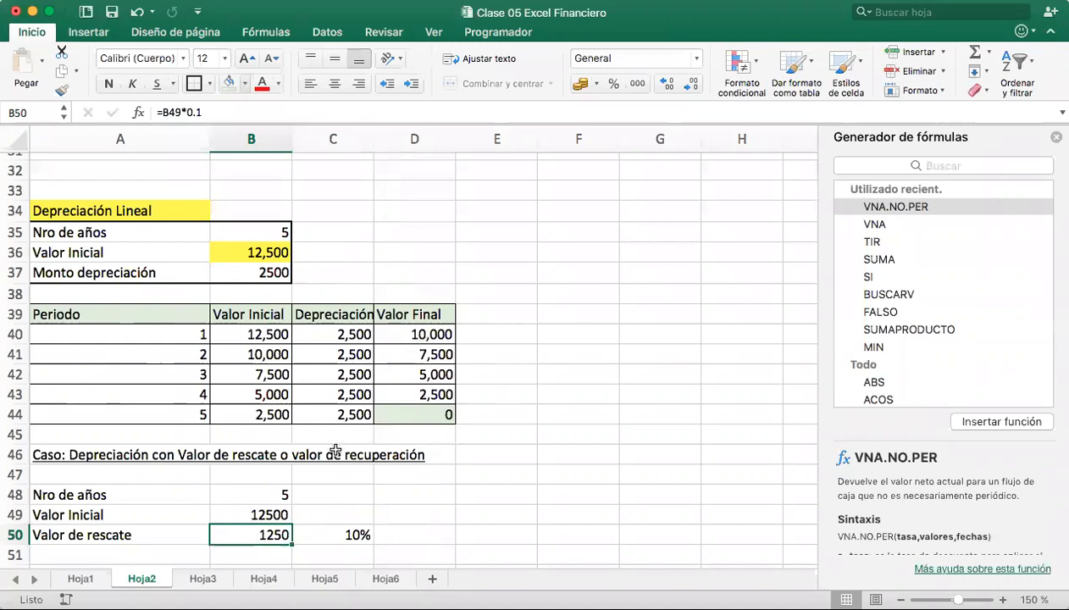
Add the row label "Valor de rescate" in A27 of the cash flow table, below Inversión (activo fijo)
{"action": "scroll", "coordinate": [380, 377], "scroll_direction": "up", "scroll_amount": 2}
{"action": "scroll", "coordinate": [380, 377], "scroll_direction": "up", "scroll_amount": 7}
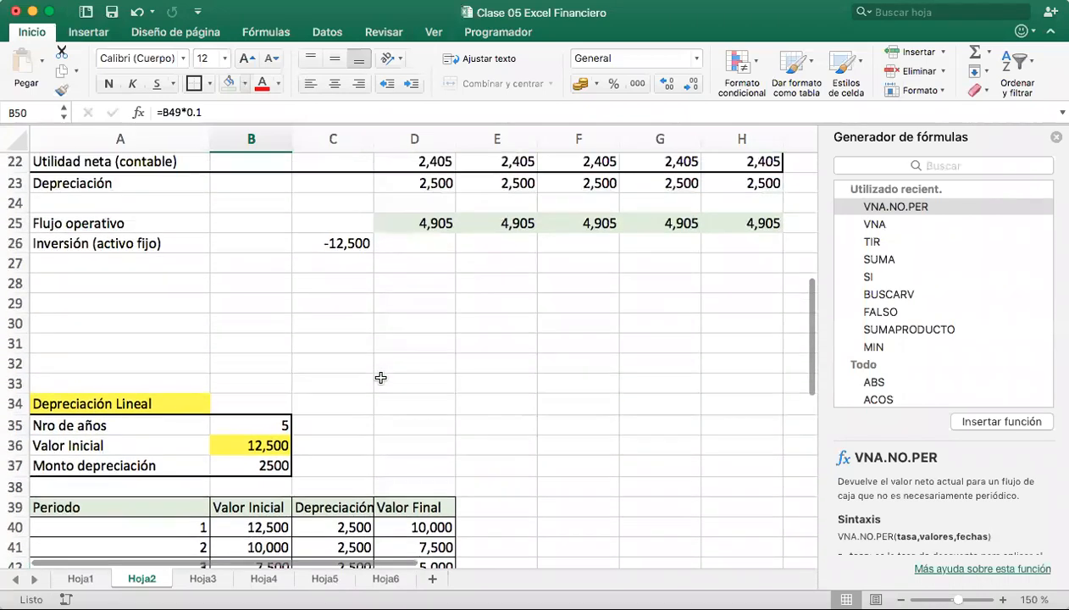
{"action": "scroll", "coordinate": [380, 377], "scroll_direction": "up", "scroll_amount": 2}
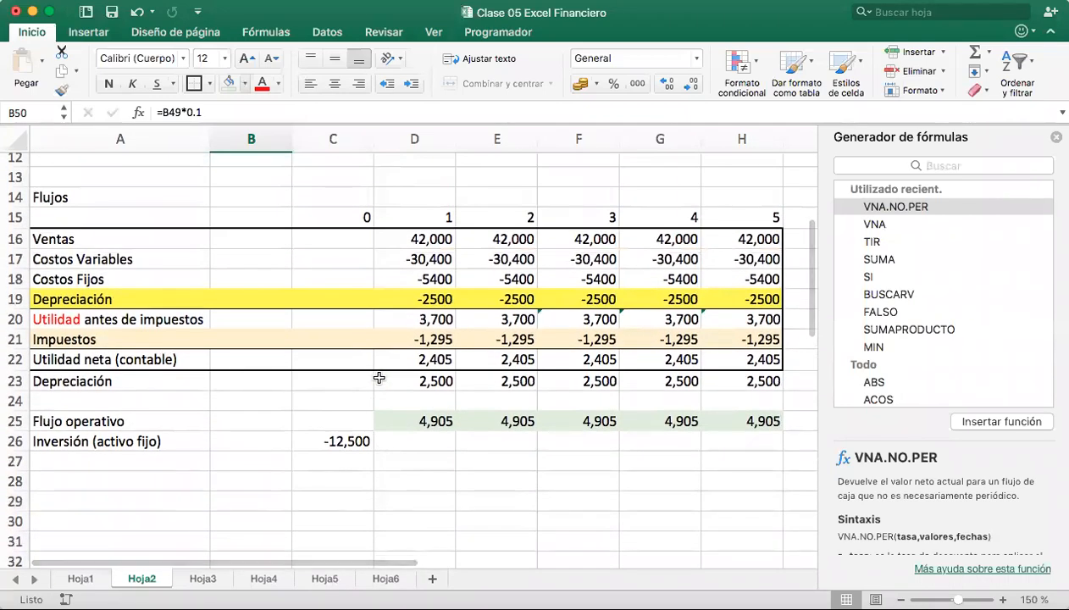
{"action": "left_click", "coordinate": [165, 464]}
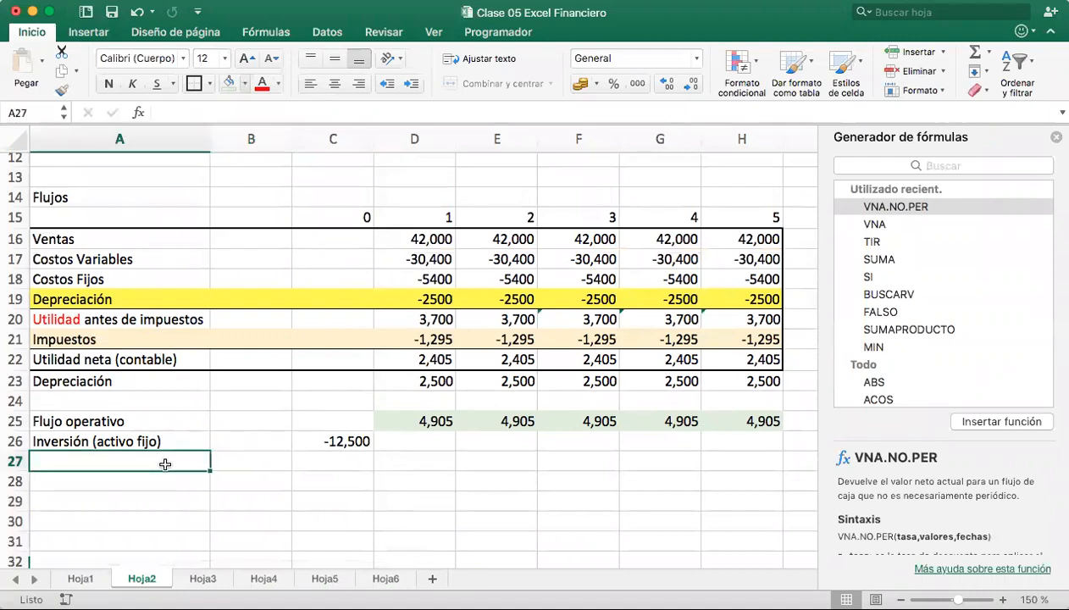
{"action": "type", "text": "Vao"}
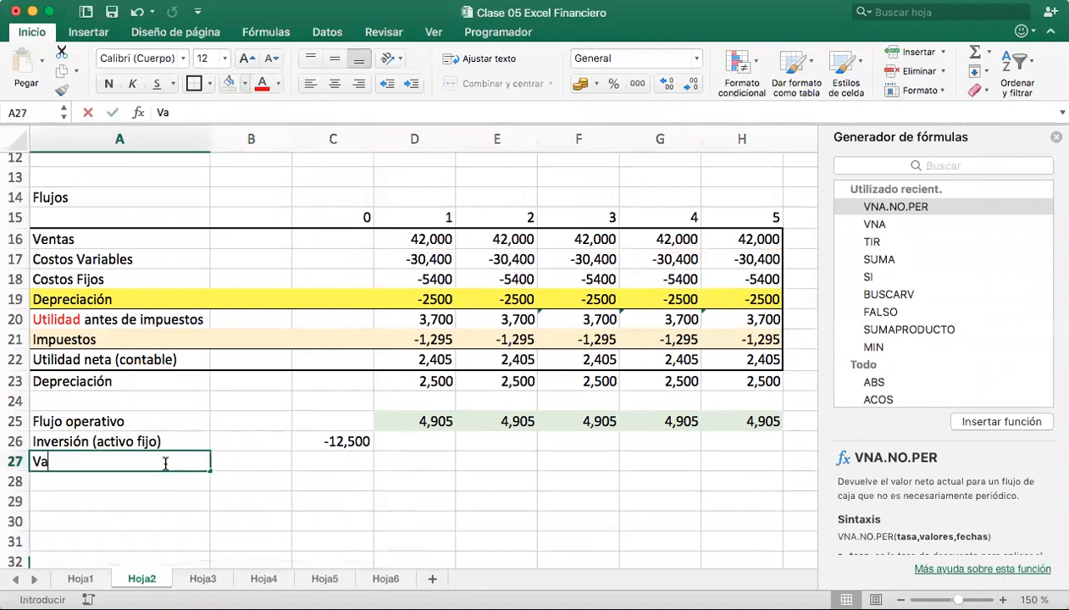
{"action": "key", "text": "BackSpace"}
{"action": "key", "text": "BackSpace"}
{"action": "key", "text": "BackSpace"}
{"action": "type", "text": "alor de rescate"}
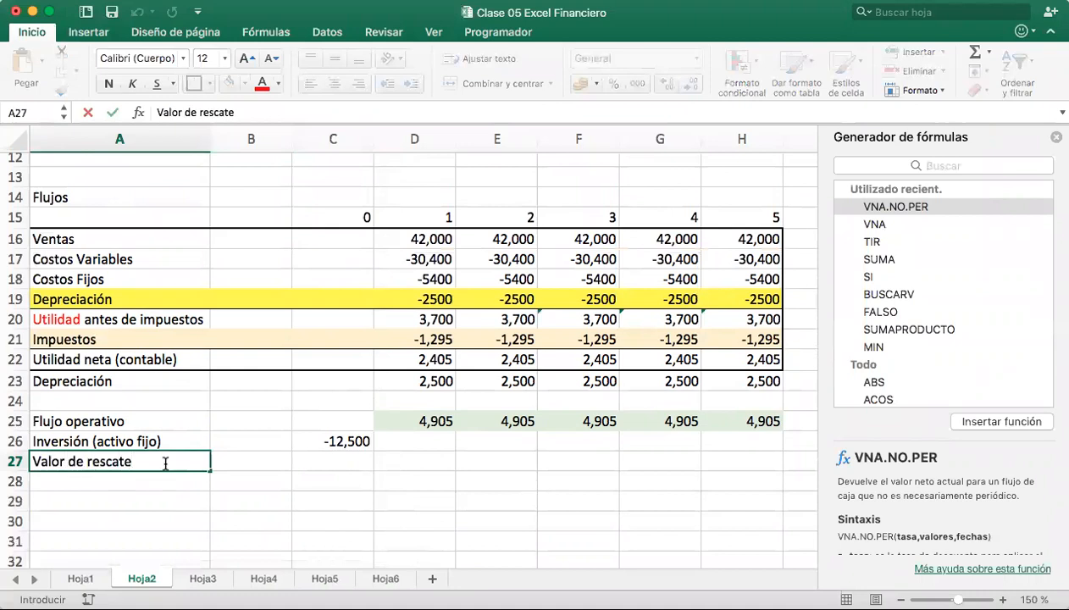
Enter the salvage value of 1,250 for year 5 in H27 of the cash flow table
{"action": "left_click", "coordinate": [518, 458]}
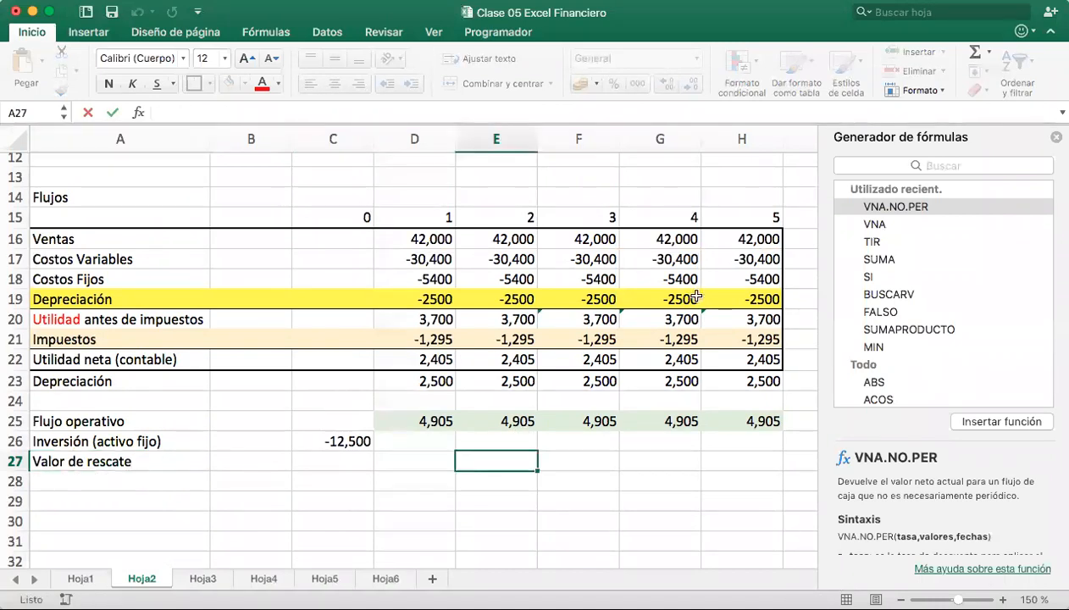
{"action": "left_click", "coordinate": [741, 455]}
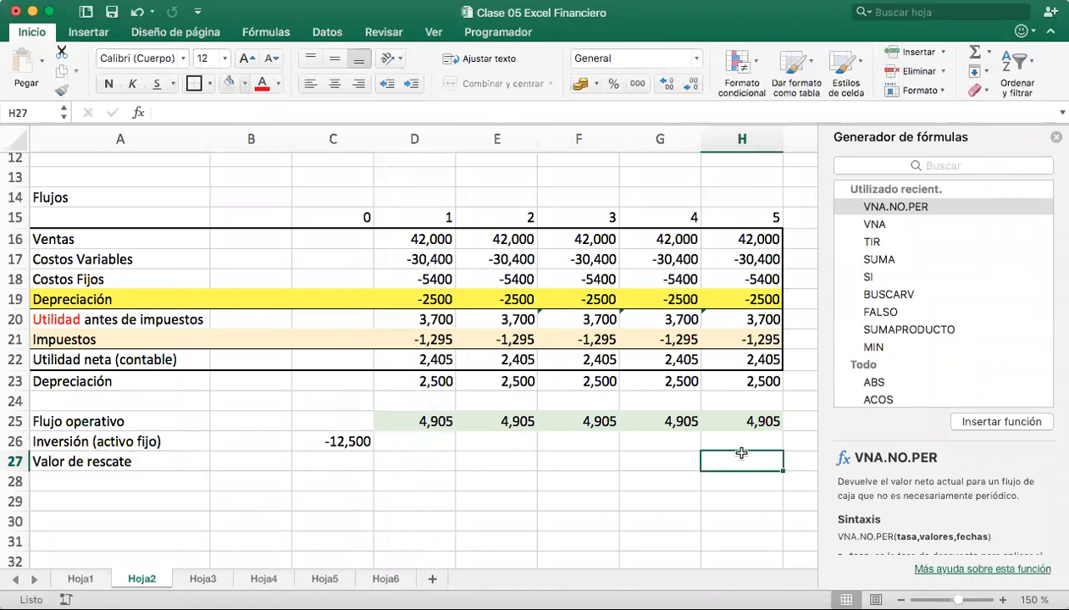
{"action": "scroll", "coordinate": [741, 453], "scroll_direction": "down", "scroll_amount": 7}
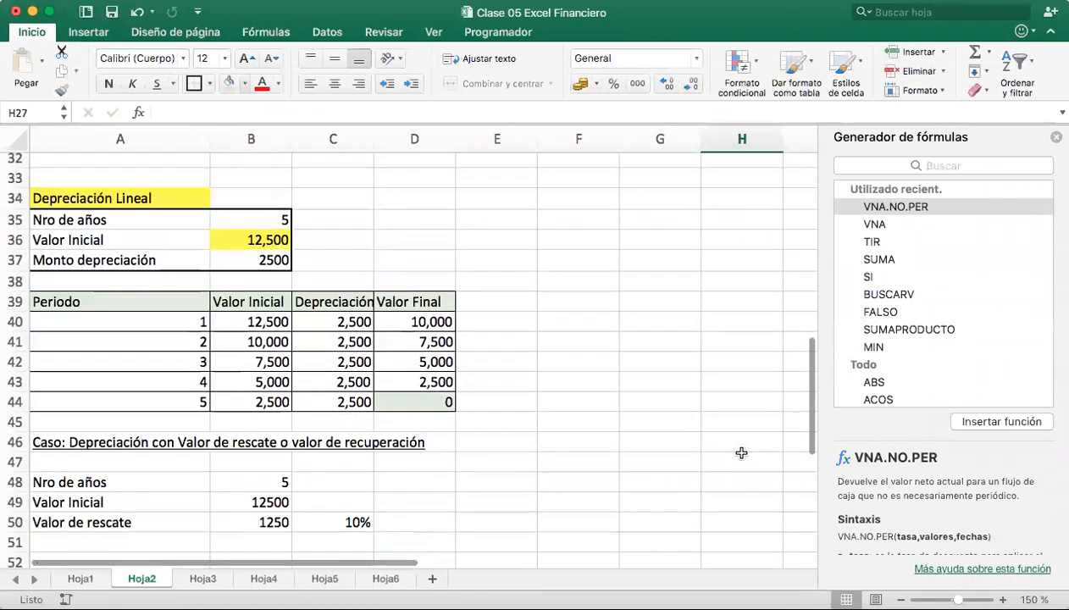
{"action": "scroll", "coordinate": [741, 453], "scroll_direction": "up", "scroll_amount": 7}
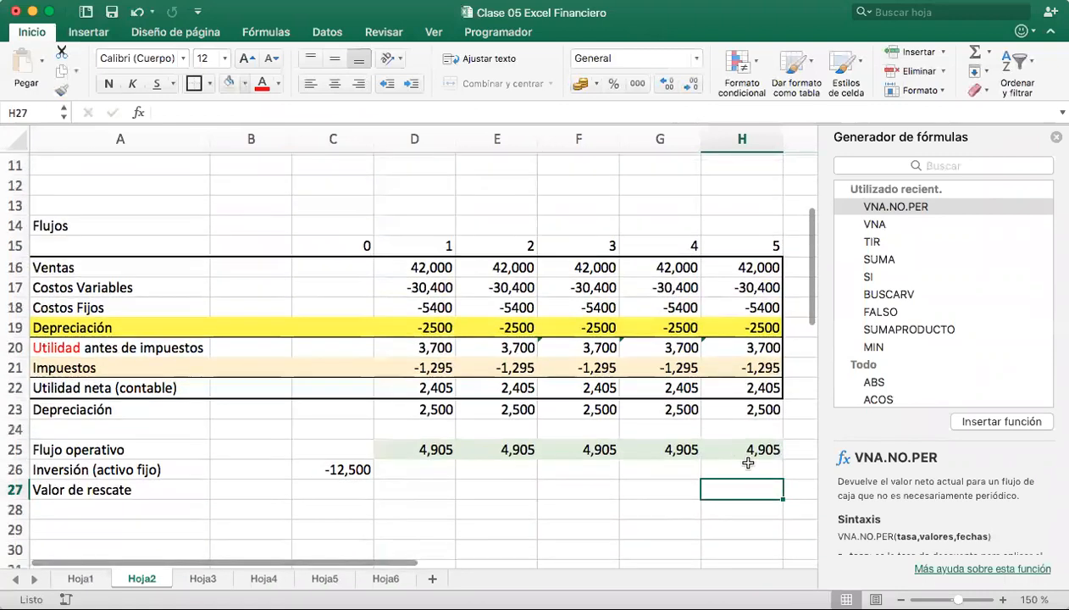
{"action": "type", "text": "1,250"}
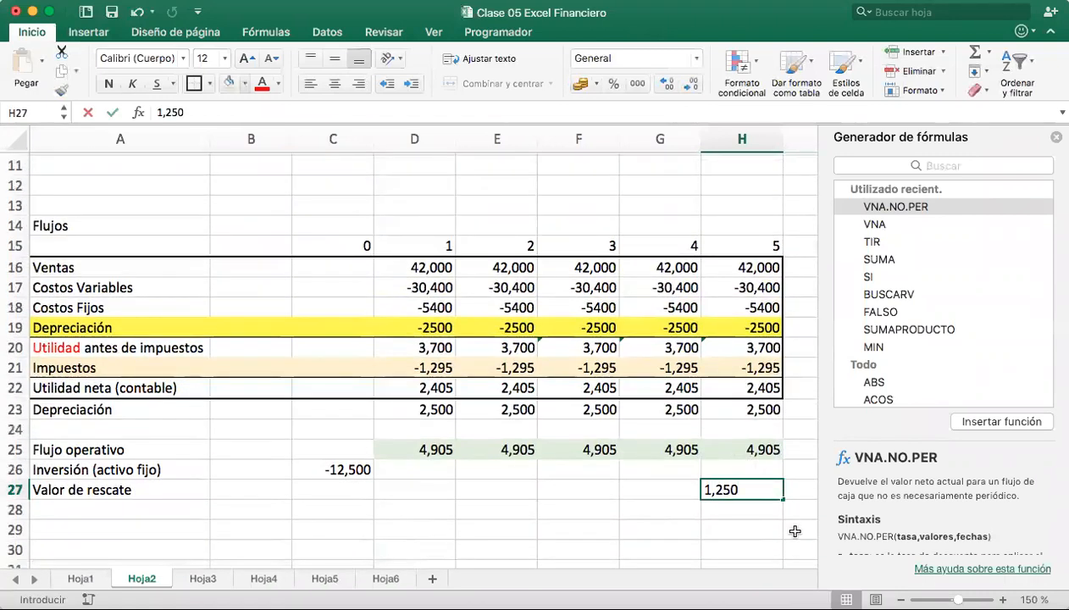
{"action": "key", "text": "Return"}
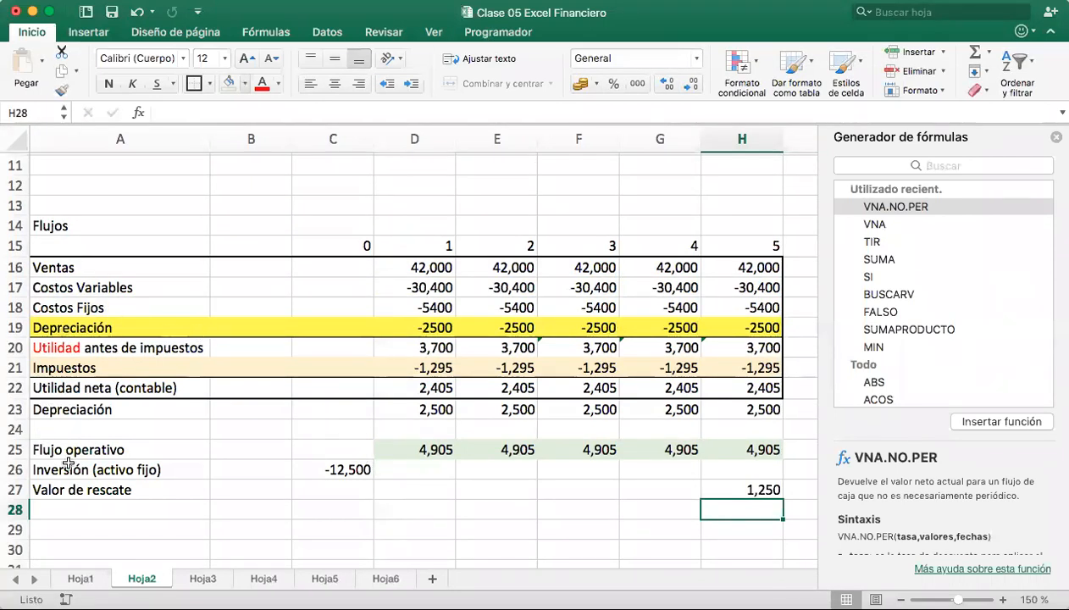
Add the label "Flujos neto (Flujo de efectivo neto)" in A29 and shade A29:H29 light green
{"action": "left_click", "coordinate": [110, 450]}
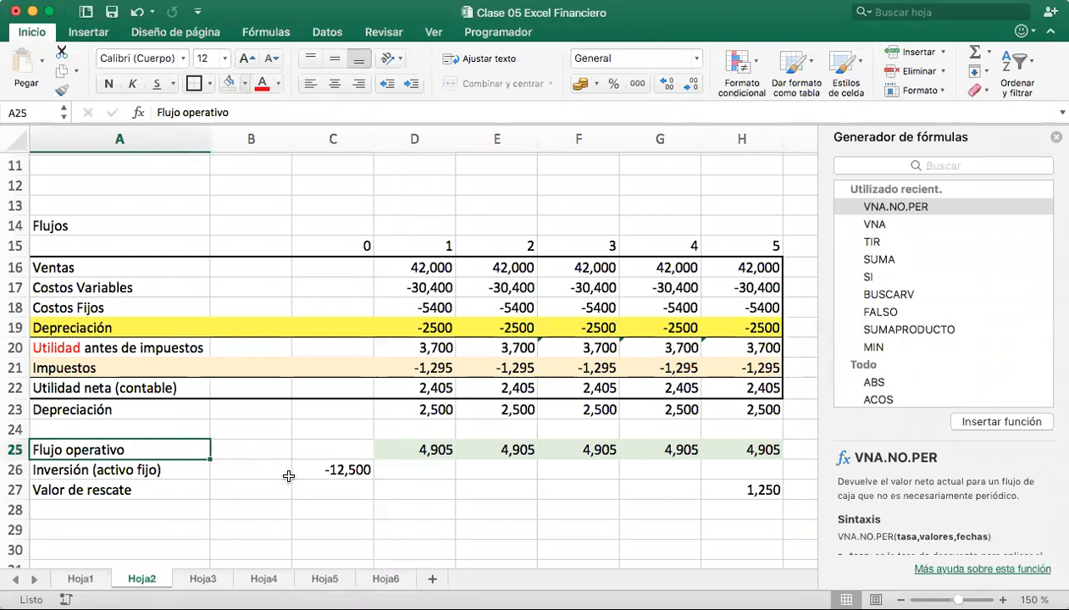
{"action": "left_click", "coordinate": [113, 527]}
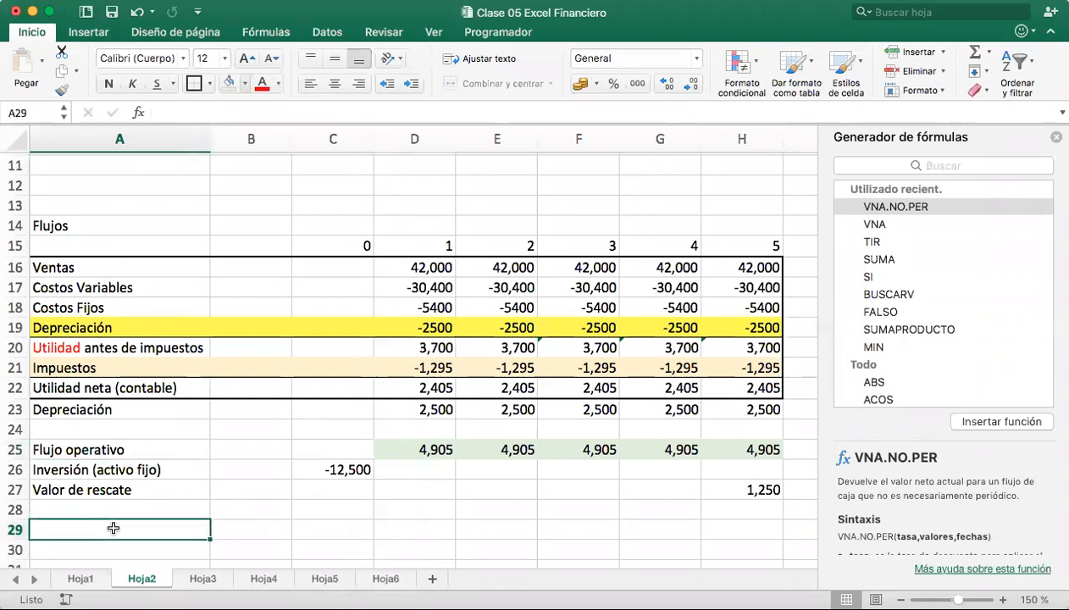
{"action": "type", "text": "Flujos"}
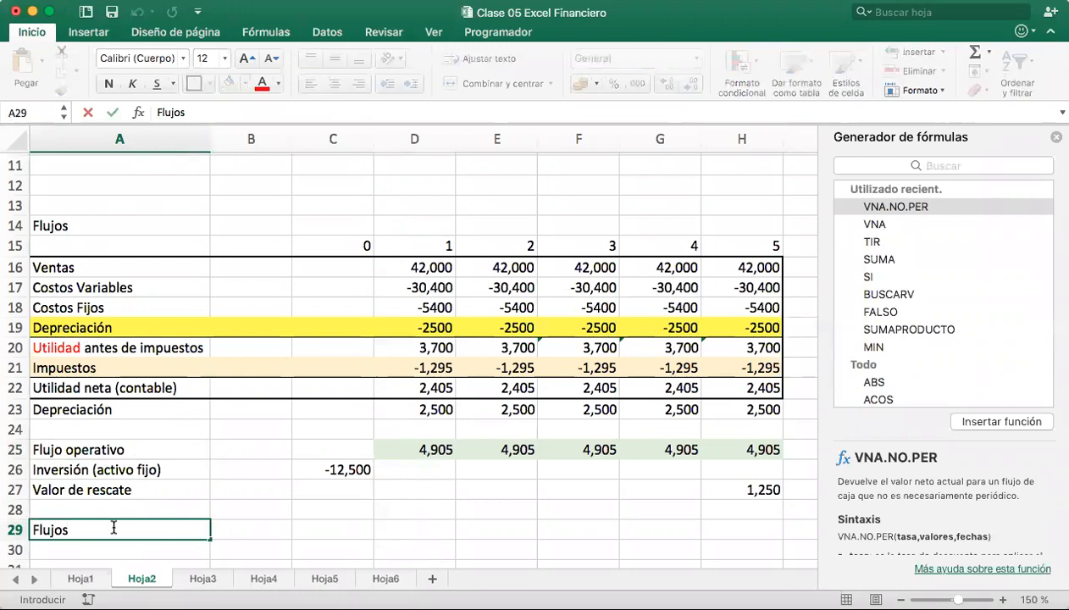
{"action": "type", "text": " e"}
{"action": "type", "text": "neto "}
{"action": "type", "text": "(Flujo de"}
{"action": "type", "text": " efectivo n"}
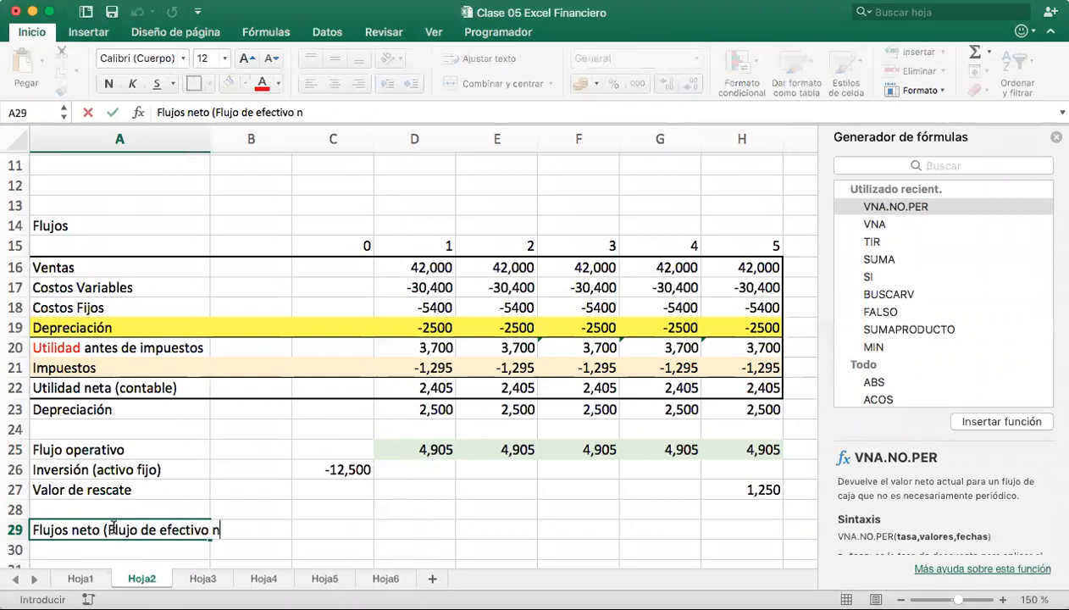
{"action": "type", "text": "eto)"}
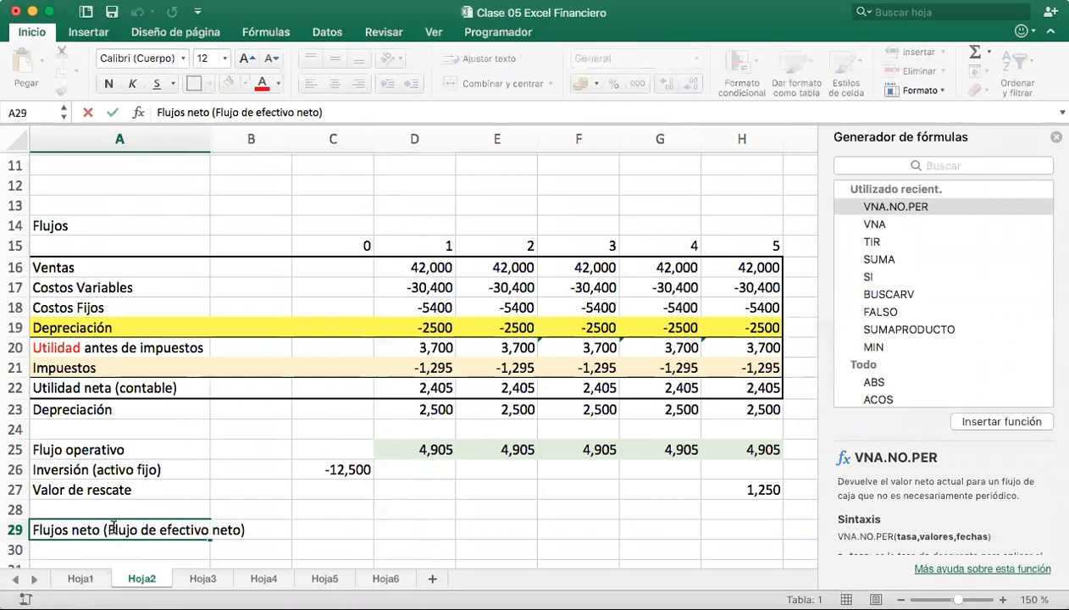
{"action": "key", "text": "Return"}
{"action": "left_click_drag", "start_coordinate": [117, 530], "coordinate": [722, 525]}
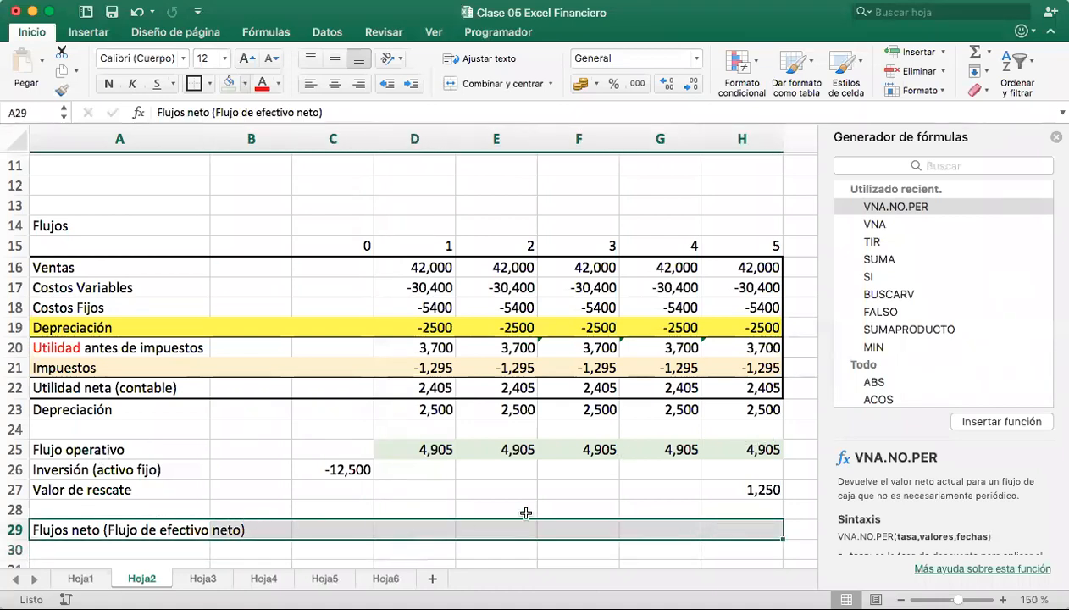
{"action": "left_click", "coordinate": [228, 83]}
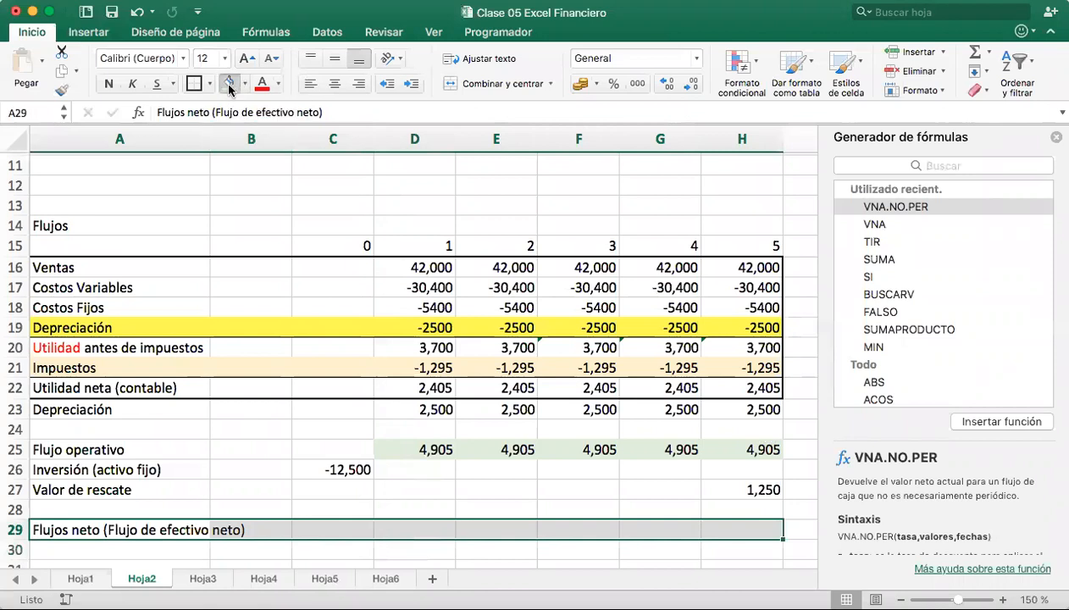
Calculate the year 0 net cash flow in C29 with the formula =SUMA(C25:C27)
{"action": "left_click", "coordinate": [349, 530]}
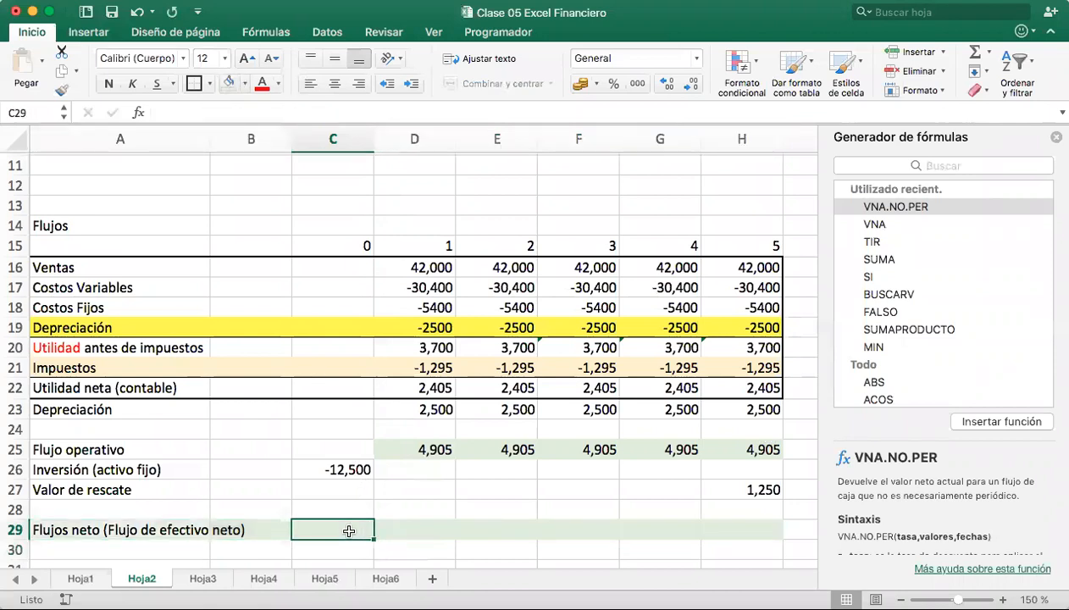
{"action": "type", "text": "="}
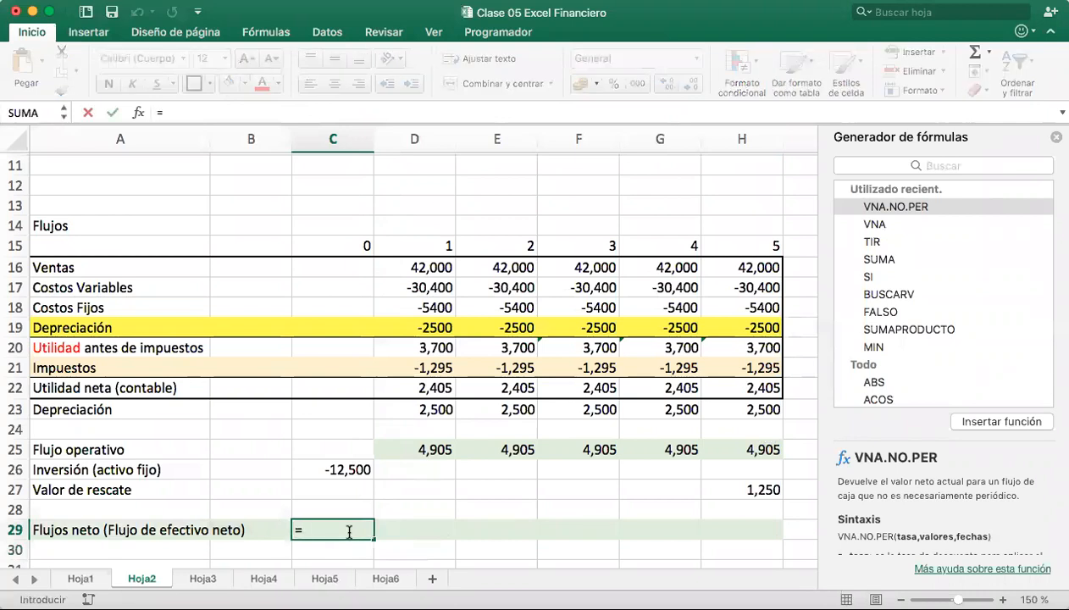
{"action": "type", "text": "suma("}
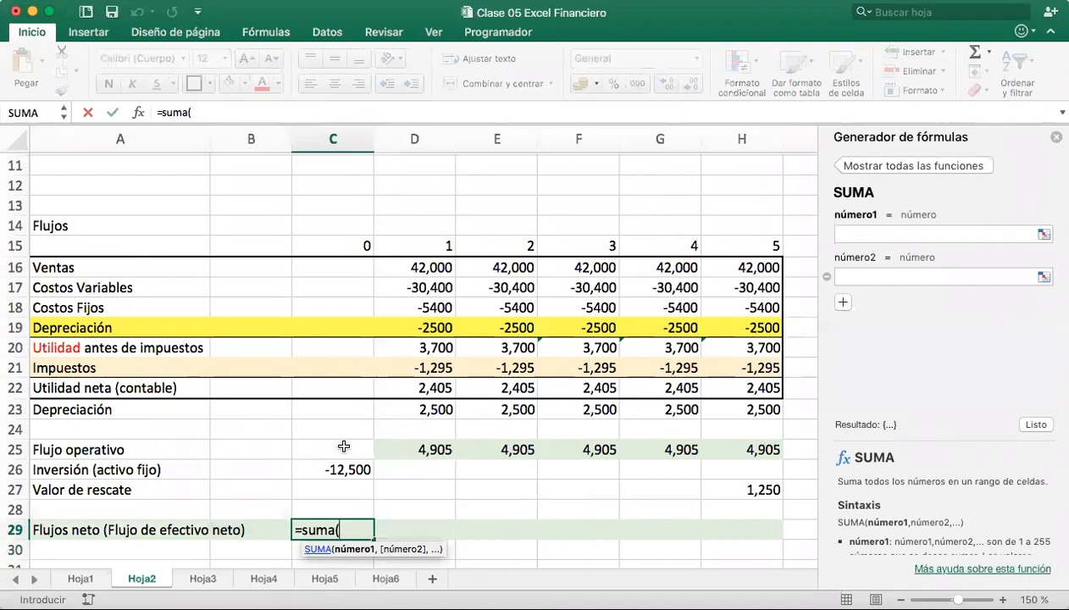
{"action": "left_click_drag", "start_coordinate": [344, 447], "coordinate": [342, 491]}
{"action": "type", "text": ")"}
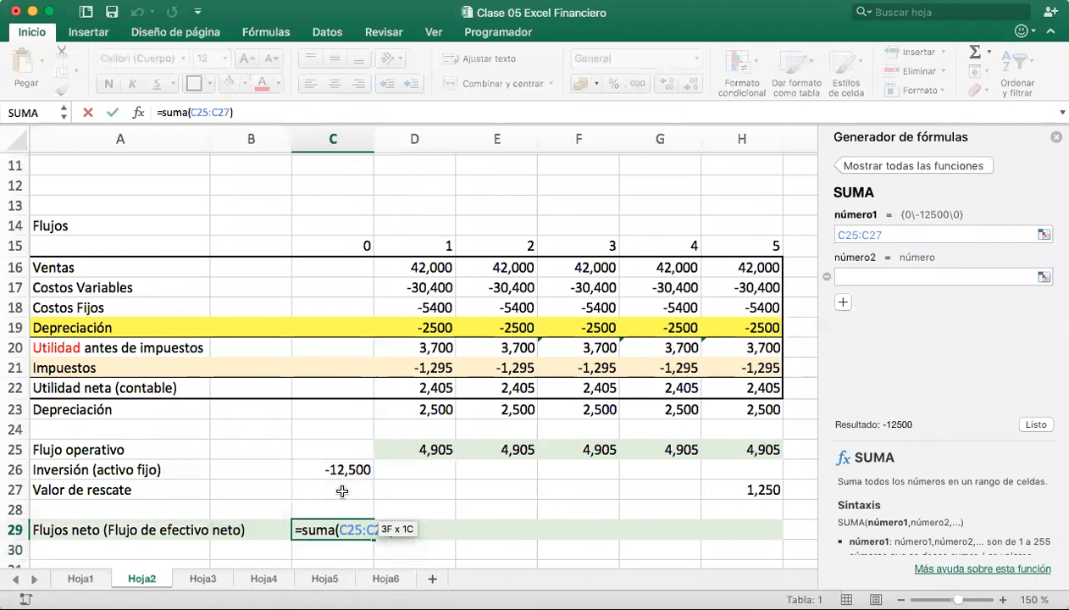
{"action": "key", "text": "Return"}
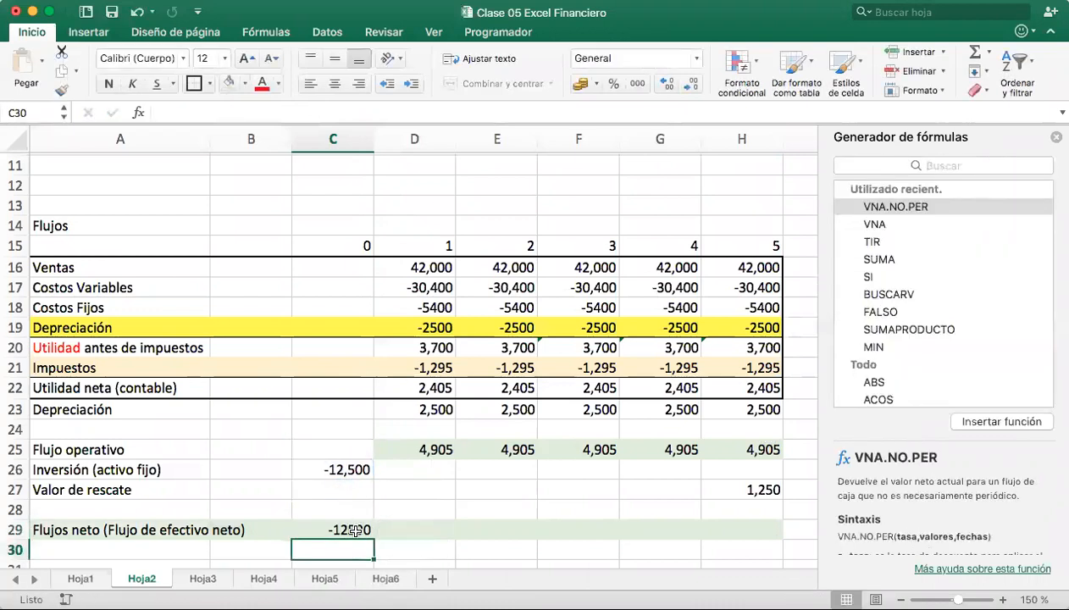
{"action": "left_click", "coordinate": [357, 530]}
{"action": "left_click_drag", "start_coordinate": [374, 538], "coordinate": [347, 527]}
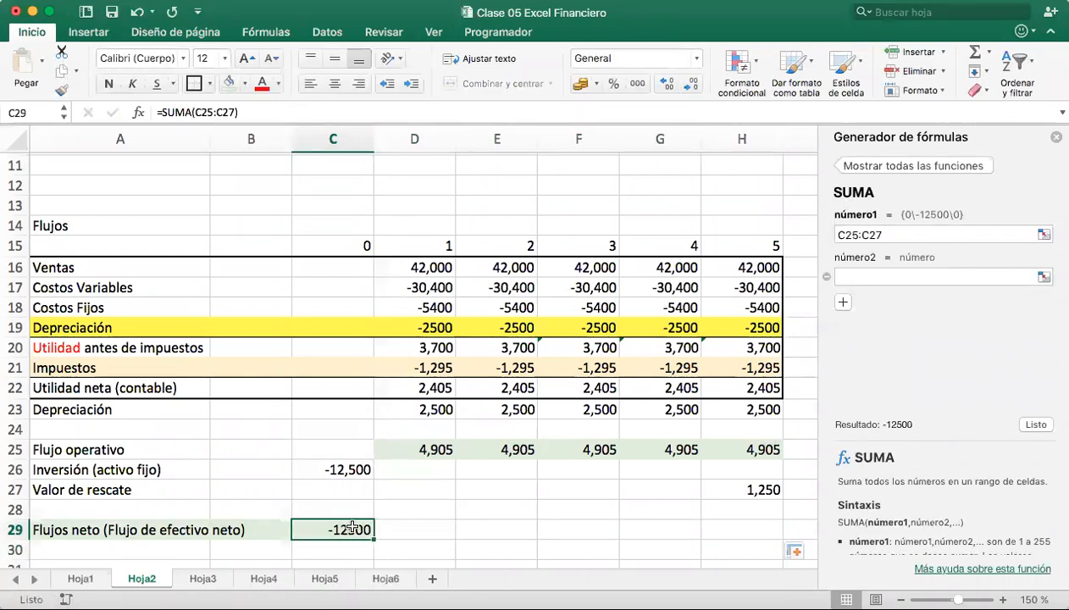
Calculate the net cash flows for years 1 and 2 in D29 and E29, summing rows 25 to 27 of each column with SUMA
{"action": "left_click", "coordinate": [421, 530]}
{"action": "type", "text": "=suma("}
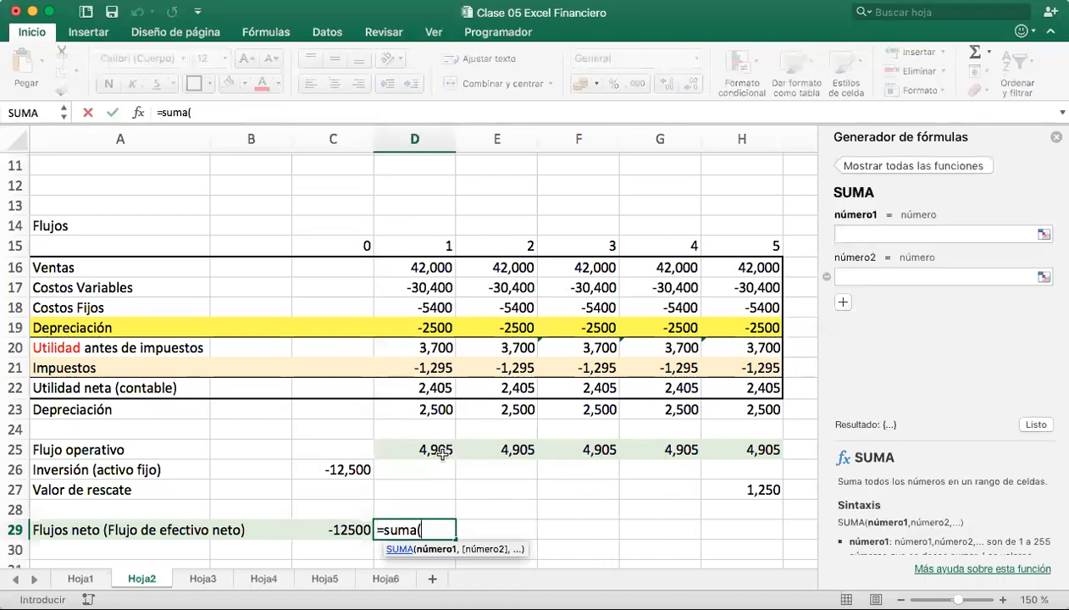
{"action": "left_click_drag", "start_coordinate": [441, 451], "coordinate": [437, 489]}
{"action": "key", "text": "Return"}
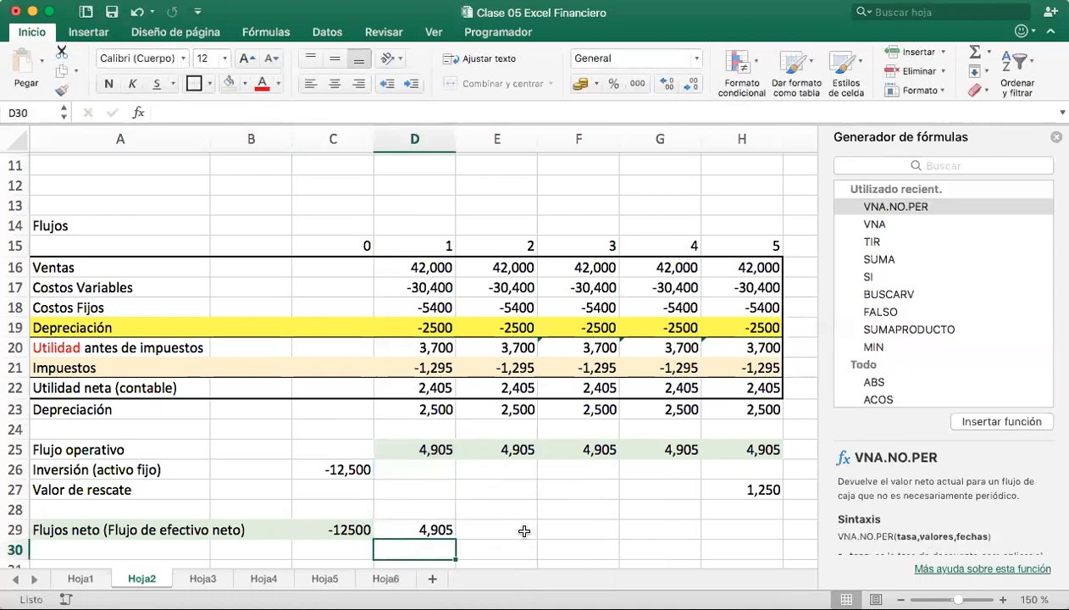
{"action": "left_click", "coordinate": [525, 530]}
{"action": "type", "text": "=suma("}
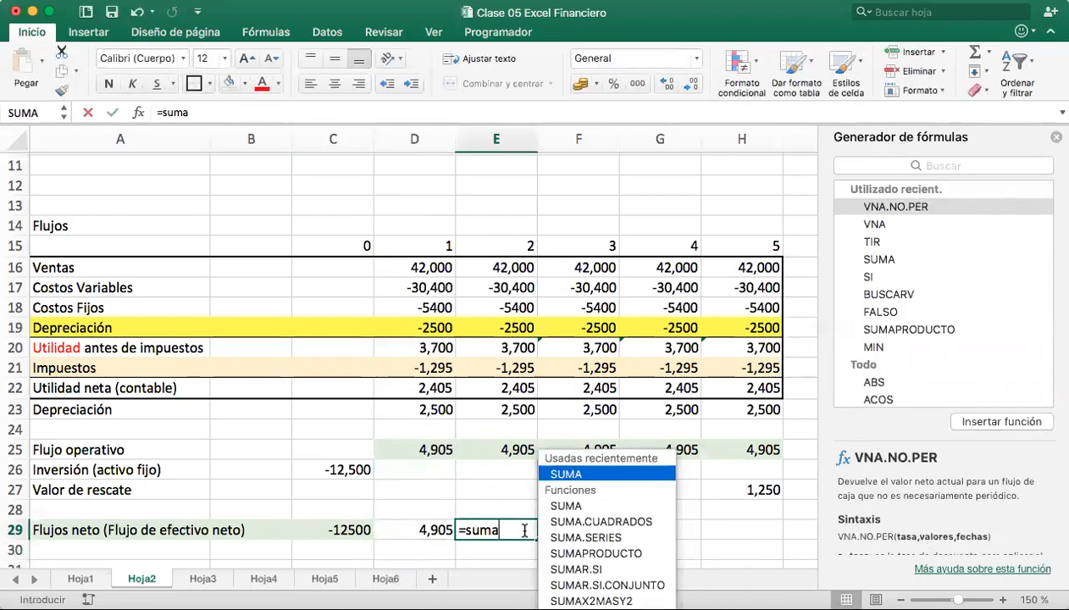
{"action": "left_click_drag", "start_coordinate": [514, 448], "coordinate": [513, 488]}
{"action": "key", "text": "Return"}
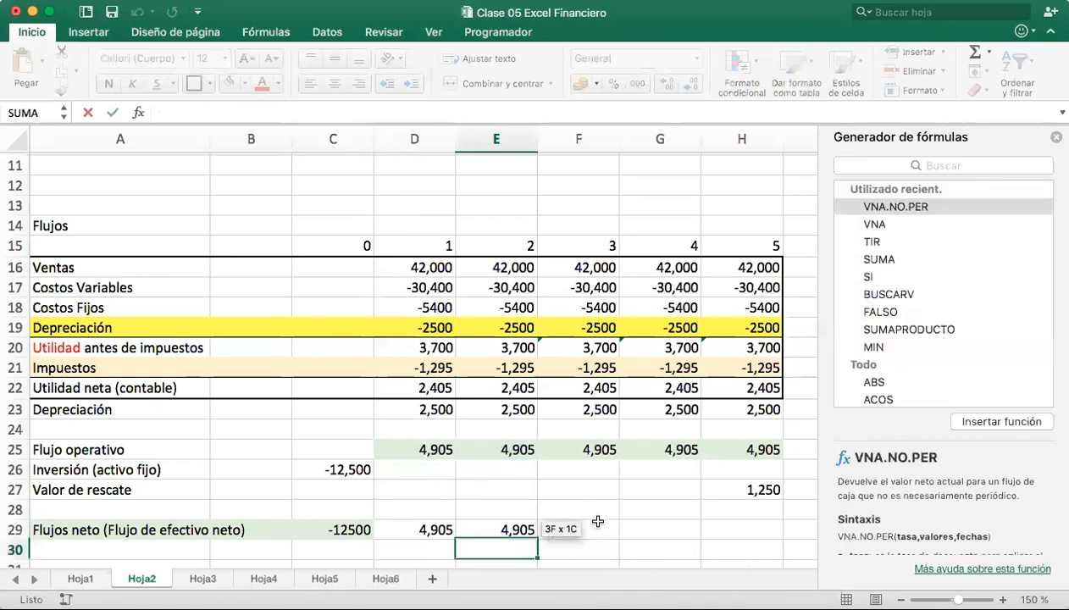
Calculate the net cash flows for years 3 and 4 in F29 and G29, summing rows 25 to 27 of each column with SUMA
{"action": "left_click", "coordinate": [598, 526]}
{"action": "type", "text": "=suma("}
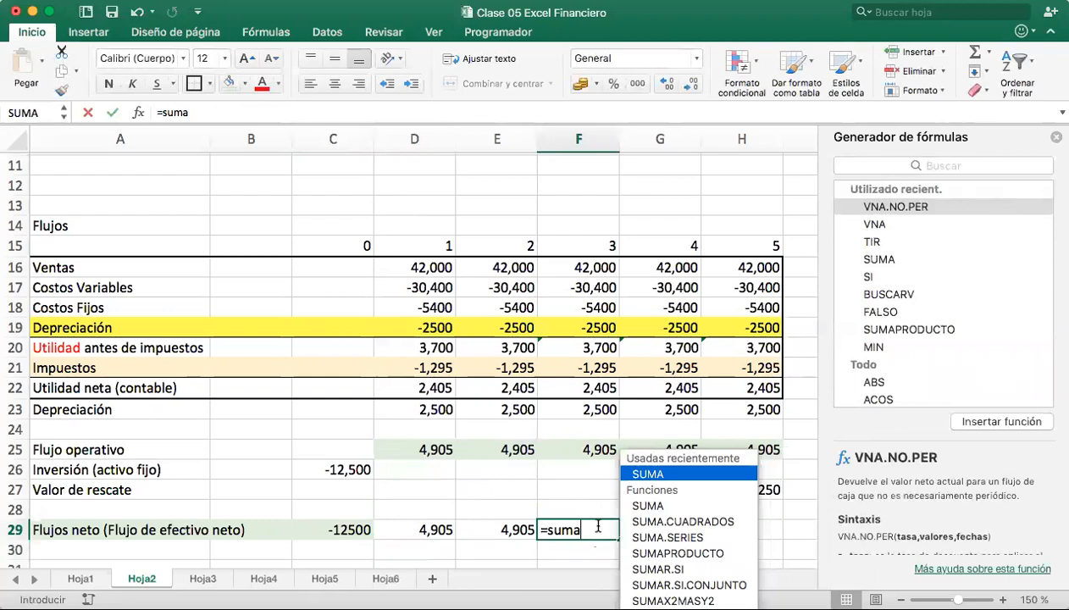
{"action": "left_click_drag", "start_coordinate": [584, 452], "coordinate": [579, 488]}
{"action": "key", "text": "Return"}
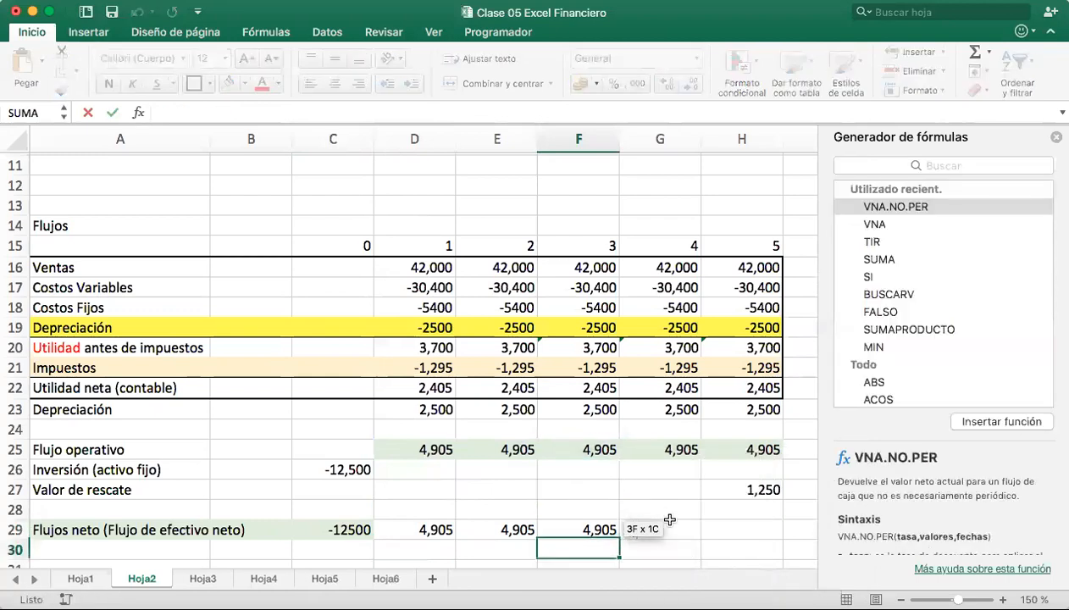
{"action": "left_click", "coordinate": [690, 537]}
{"action": "type", "text": "=suma("}
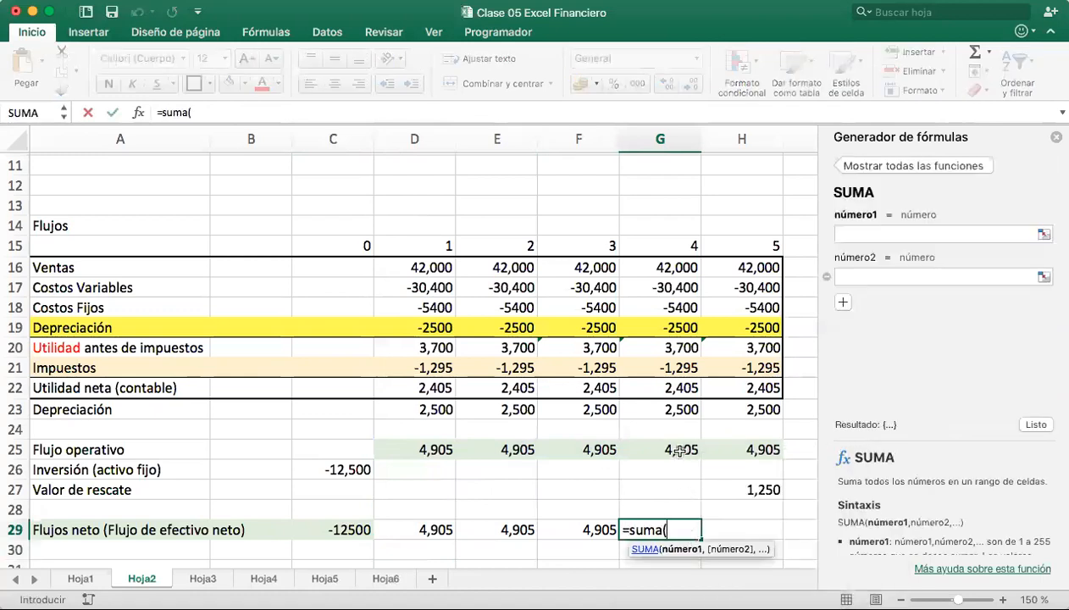
{"action": "left_click_drag", "start_coordinate": [678, 449], "coordinate": [678, 487]}
{"action": "key", "text": "Return"}
Calculate the year 5 net cash flow in H29 with =SUMA(H25:H27) and shade A29:H29 light green
{"action": "left_click", "coordinate": [766, 525]}
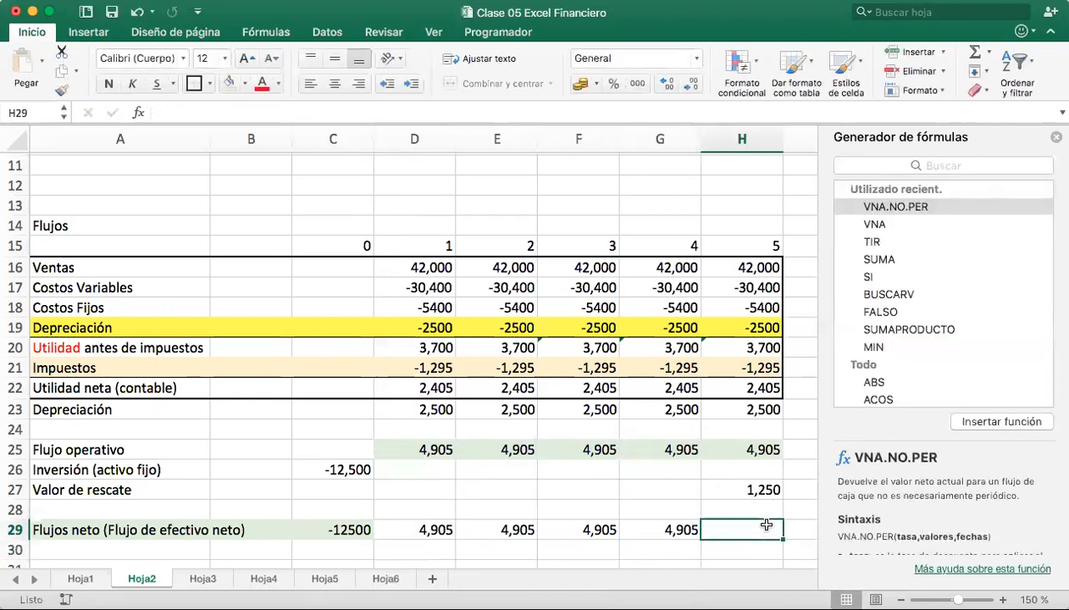
{"action": "type", "text": "=suma("}
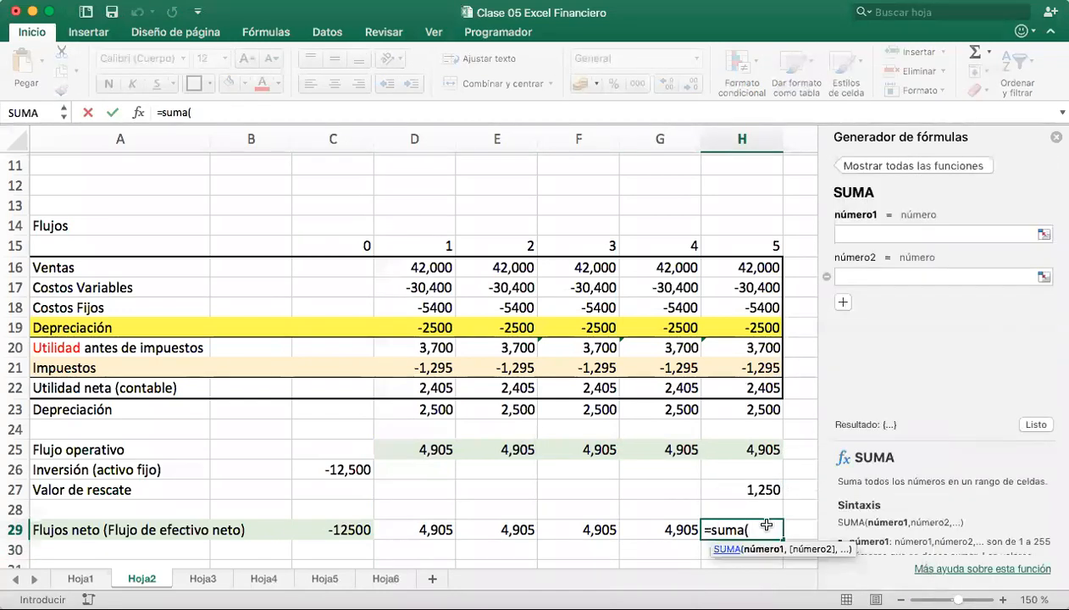
{"action": "left_click_drag", "start_coordinate": [747, 454], "coordinate": [745, 489]}
{"action": "key", "text": "Return"}
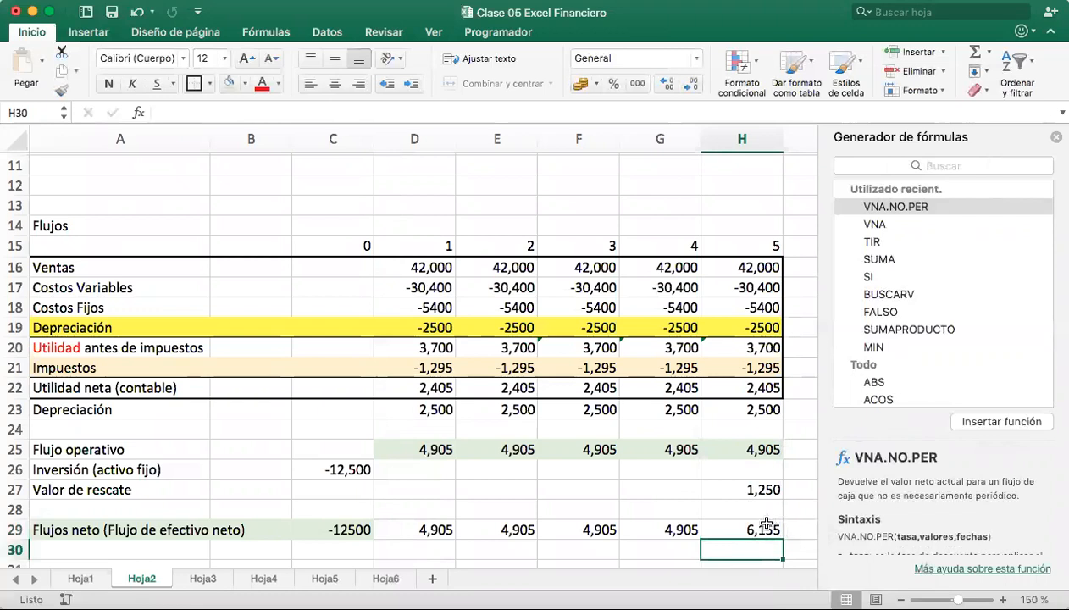
{"action": "left_click_drag", "start_coordinate": [744, 527], "coordinate": [100, 529]}
{"action": "left_click", "coordinate": [227, 88]}
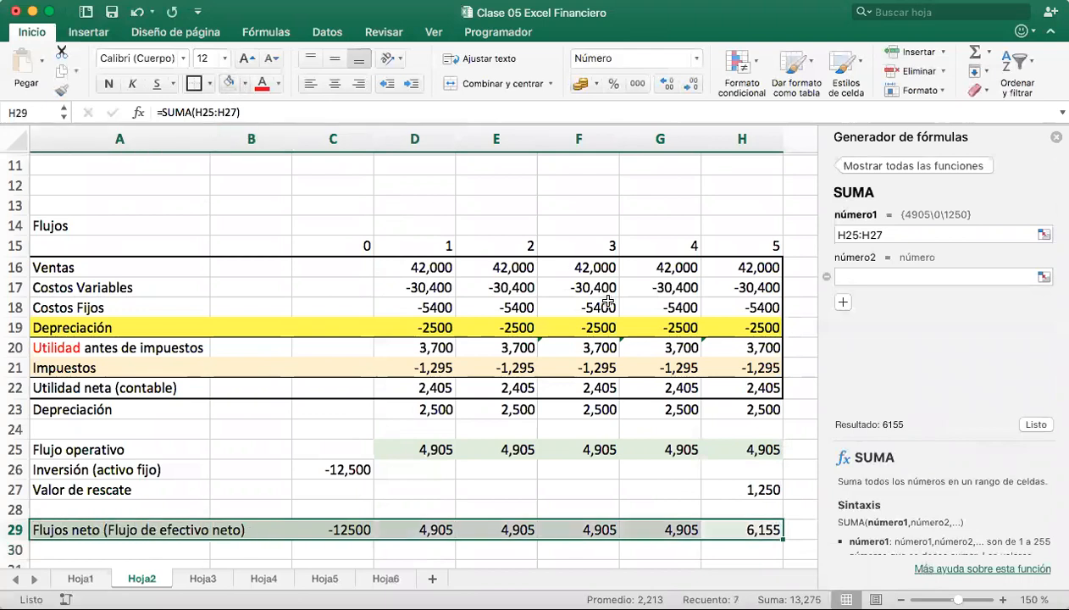
Review the cash flow table's income and cost rows, from Ventas in row 16 through Utilidad neta (contable) in row 22
{"action": "scroll", "coordinate": [598, 391], "scroll_direction": "down", "scroll_amount": 3}
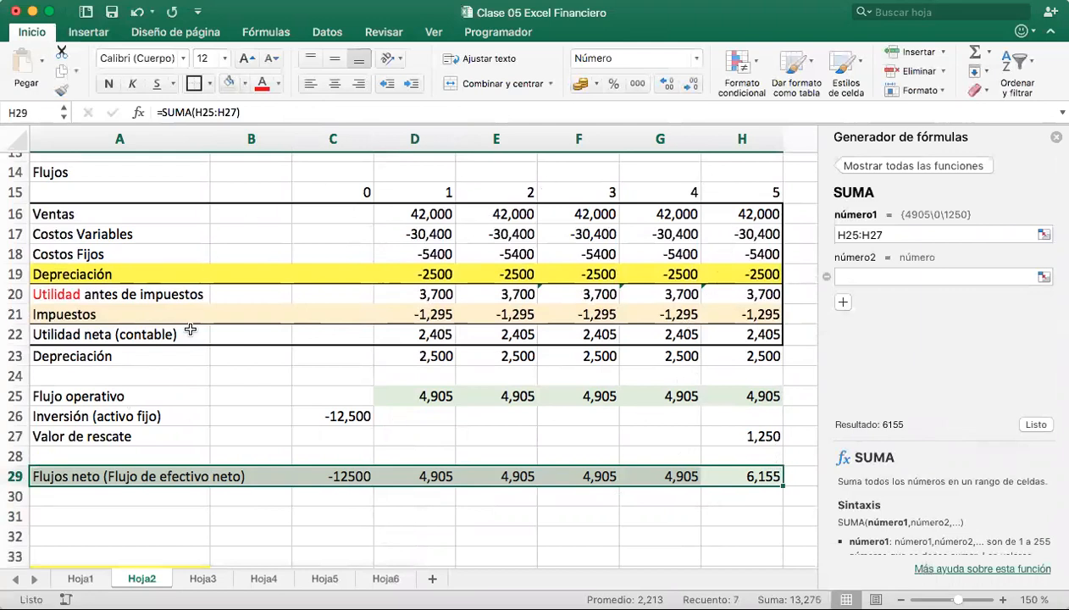
{"action": "scroll", "coordinate": [534, 394], "scroll_direction": "up", "scroll_amount": 4}
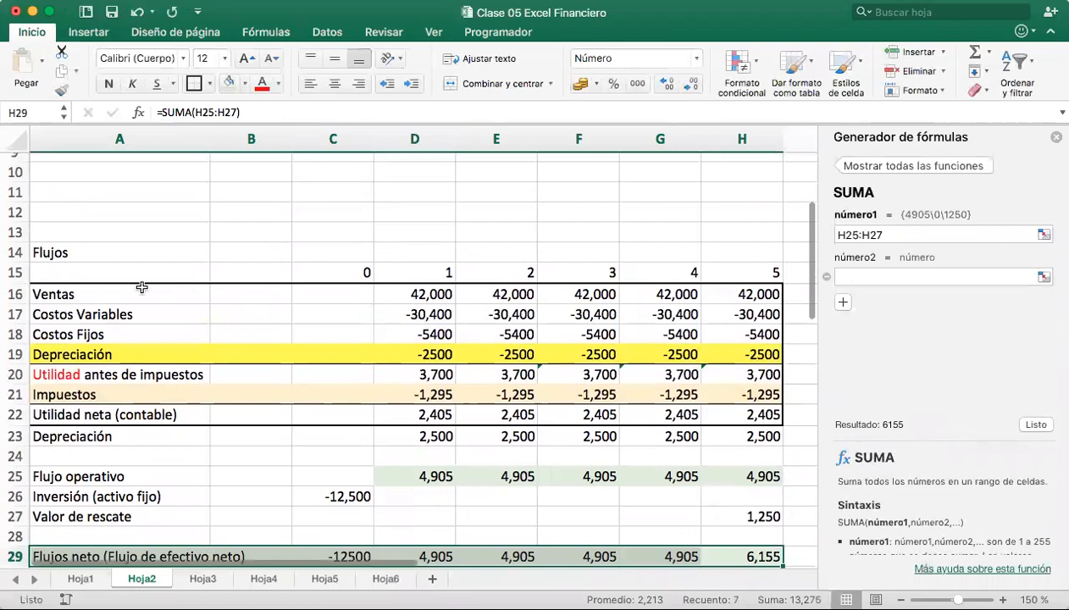
{"action": "left_click", "coordinate": [14, 294]}
{"action": "left_click", "coordinate": [14, 314]}
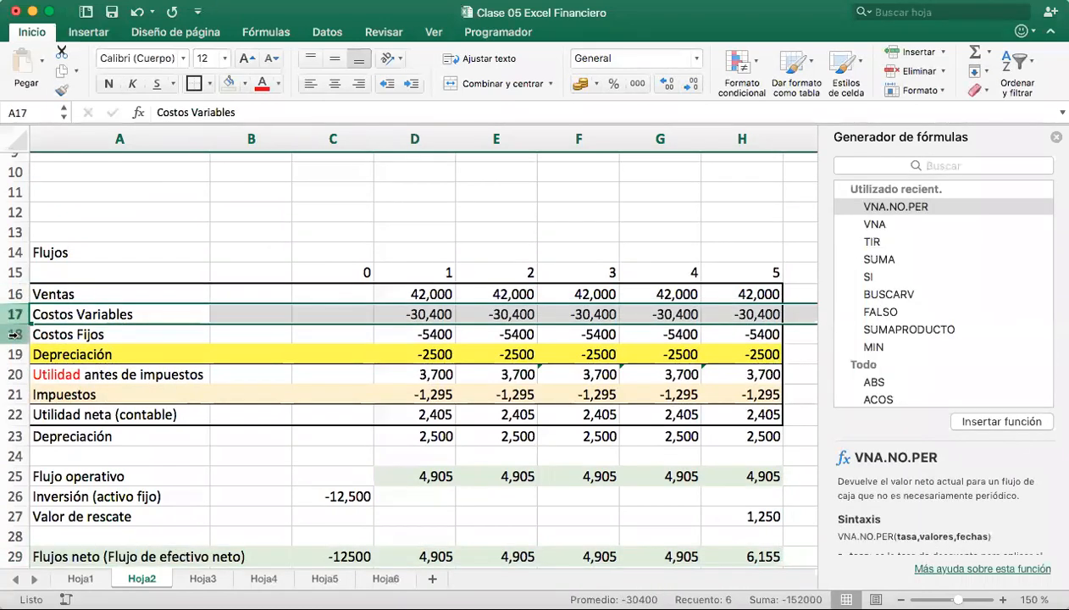
{"action": "left_click", "coordinate": [15, 333]}
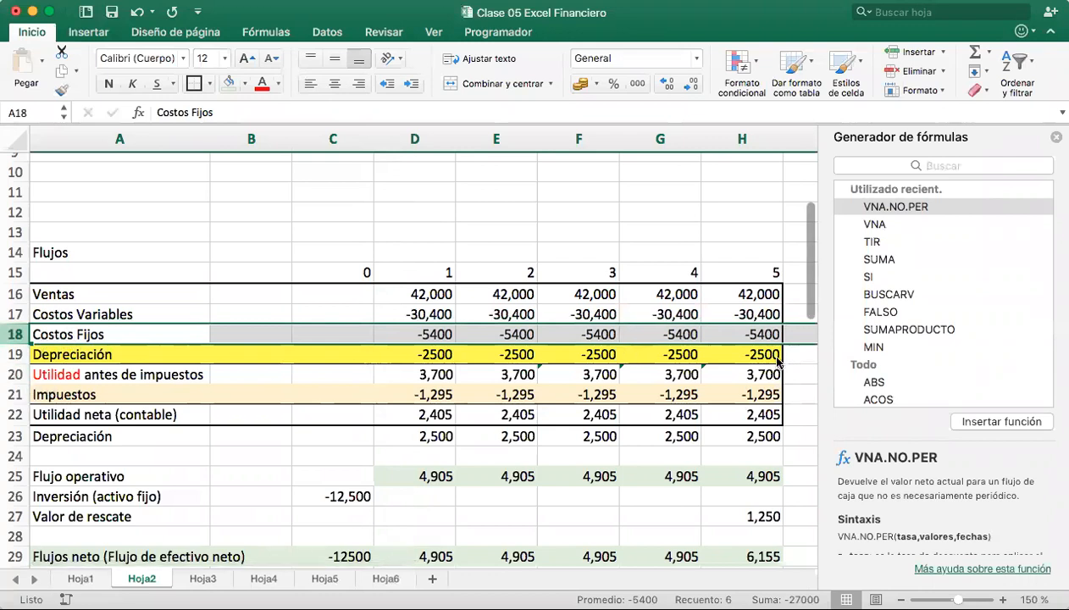
{"action": "scroll", "coordinate": [391, 420], "scroll_direction": "down", "scroll_amount": 4}
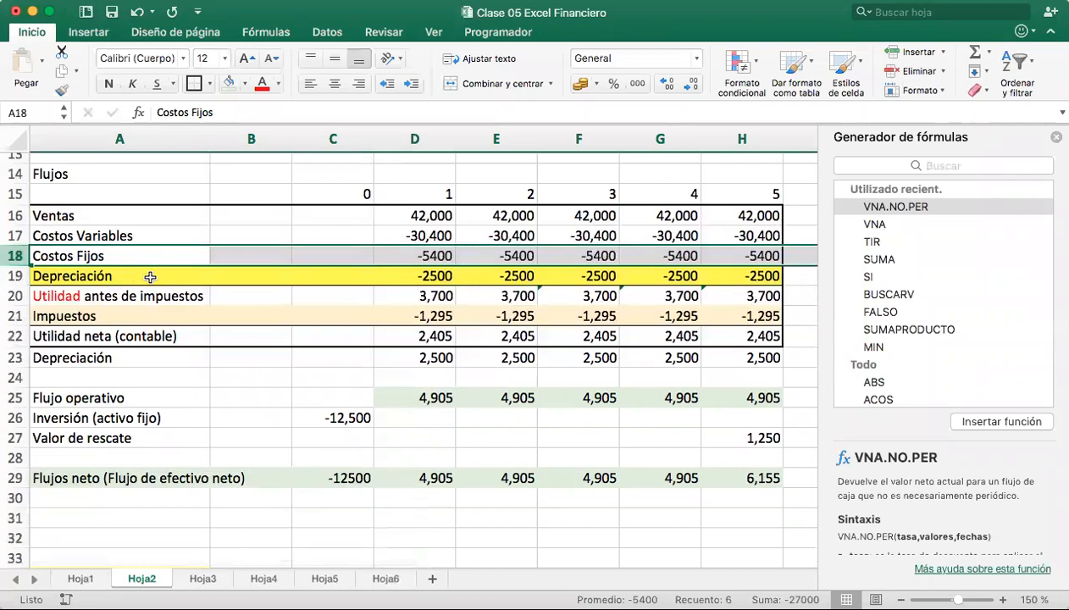
{"action": "left_click_drag", "start_coordinate": [146, 217], "coordinate": [728, 334]}
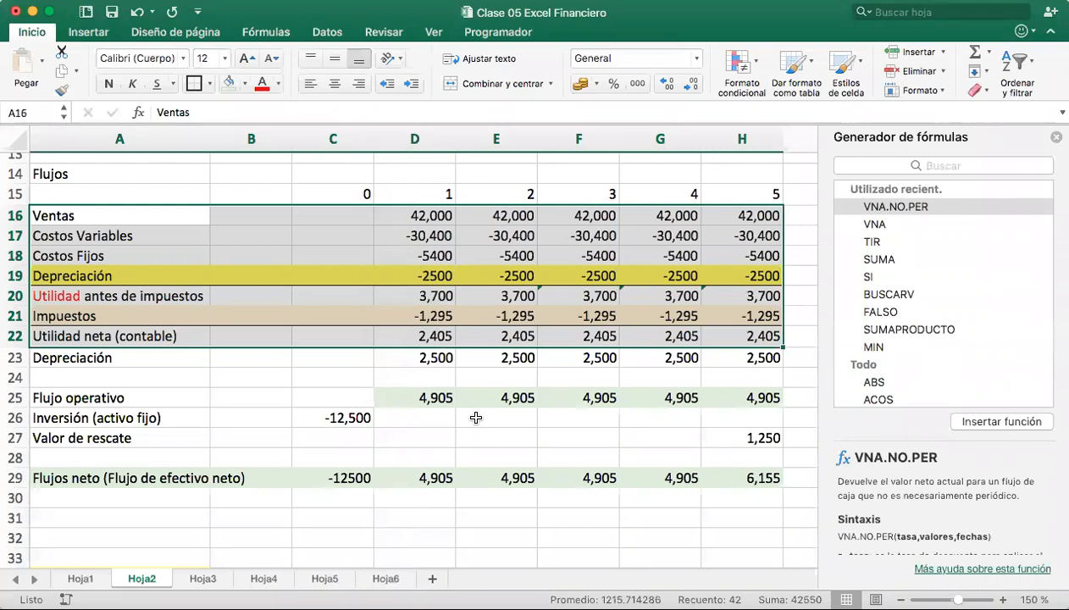
Insert three blank rows at rows 31 to 33, between the net cash flow row and the Depreciación Lineal section
{"action": "scroll", "coordinate": [368, 455], "scroll_direction": "down", "scroll_amount": 2}
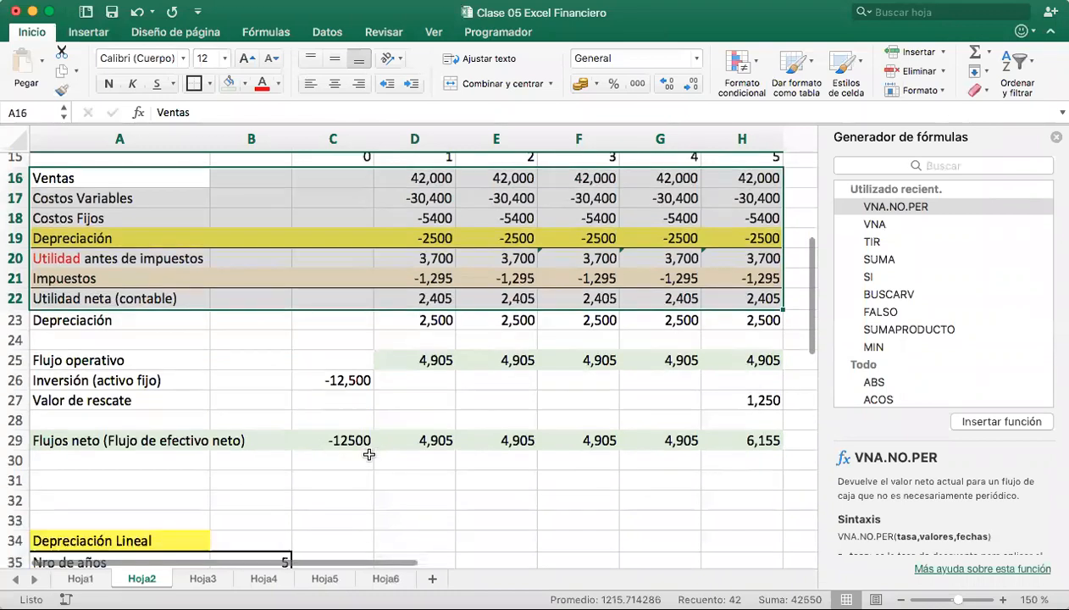
{"action": "scroll", "coordinate": [368, 455], "scroll_direction": "up", "scroll_amount": 2}
{"action": "scroll", "coordinate": [370, 461], "scroll_direction": "down", "scroll_amount": 2}
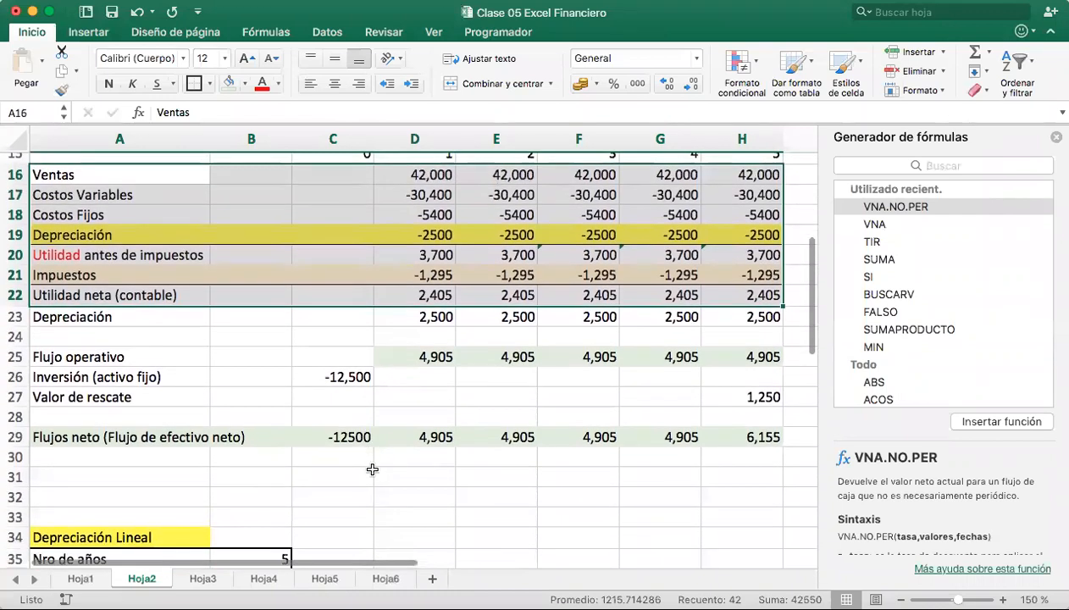
{"action": "left_click", "coordinate": [17, 508]}
{"action": "left_click_drag", "start_coordinate": [16, 508], "coordinate": [17, 477]}
{"action": "right_click", "coordinate": [17, 479]}
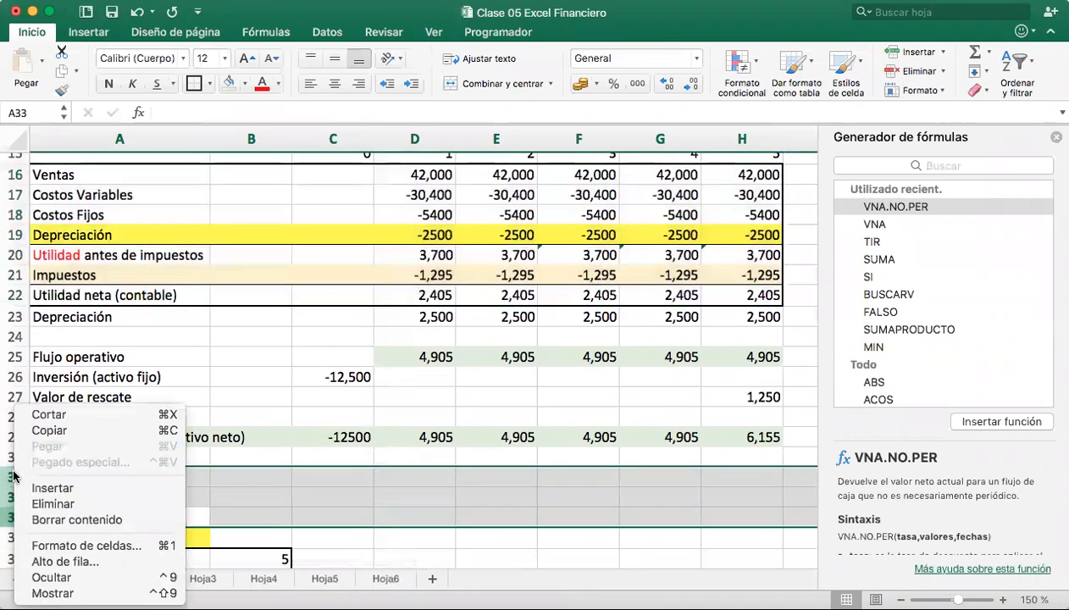
{"action": "left_click", "coordinate": [38, 488]}
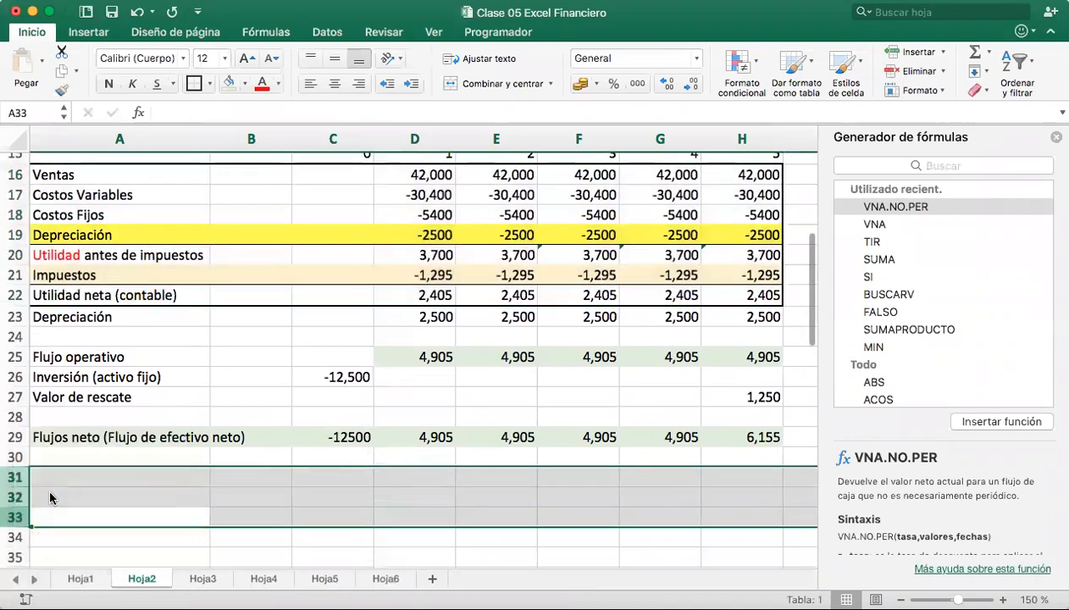
{"action": "left_click", "coordinate": [250, 495]}
{"action": "left_click", "coordinate": [187, 479]}
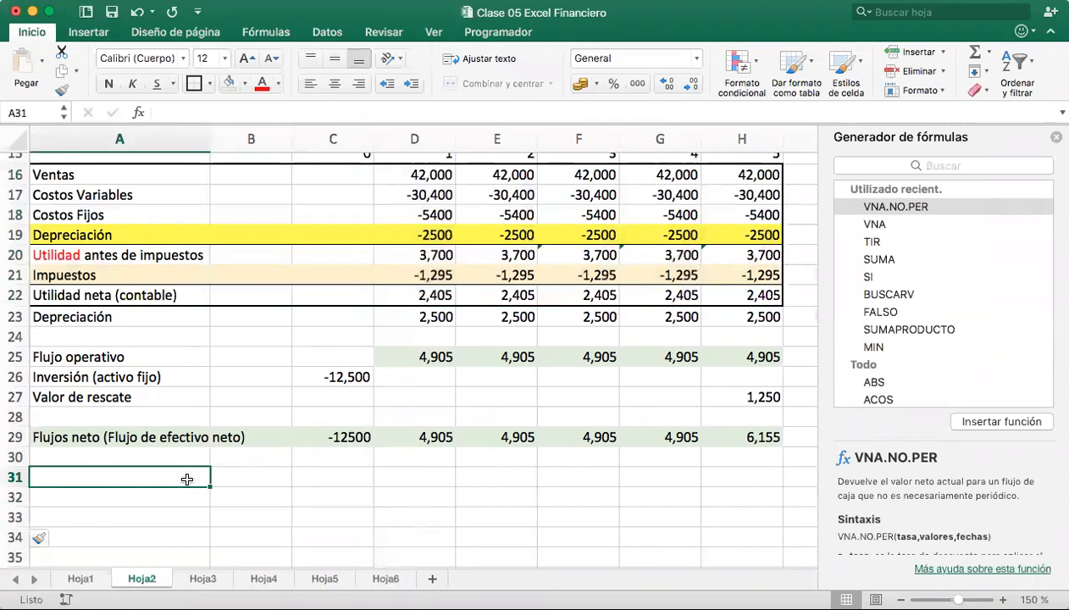
Add the label "Tasa de descuento (Costo de Capital)" in A31 and enter a 22% rate in C31
{"action": "type", "text": "T"}
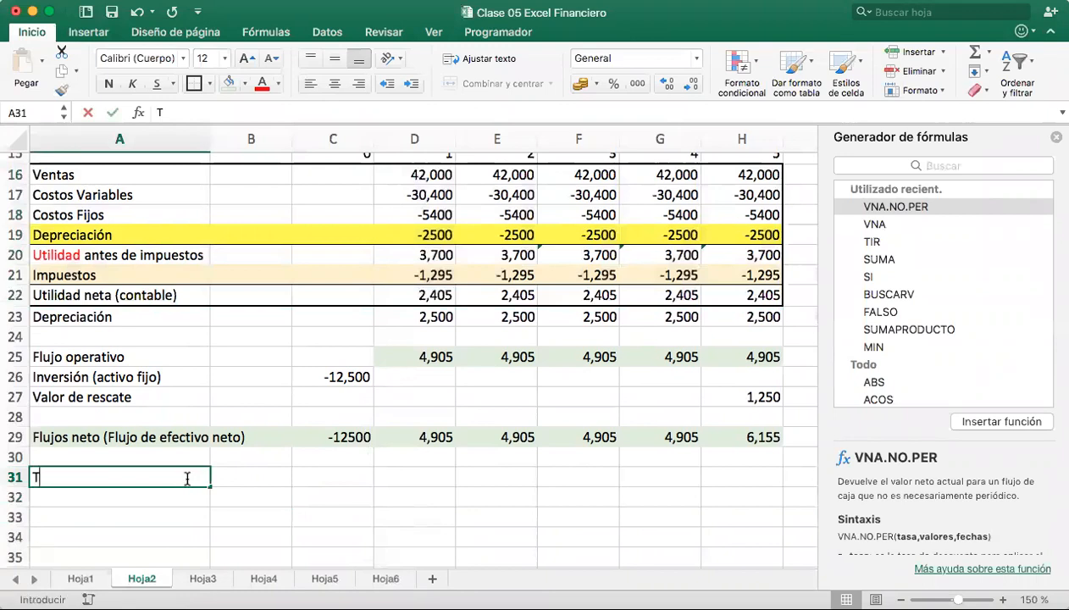
{"action": "type", "text": "asa de descuento ("}
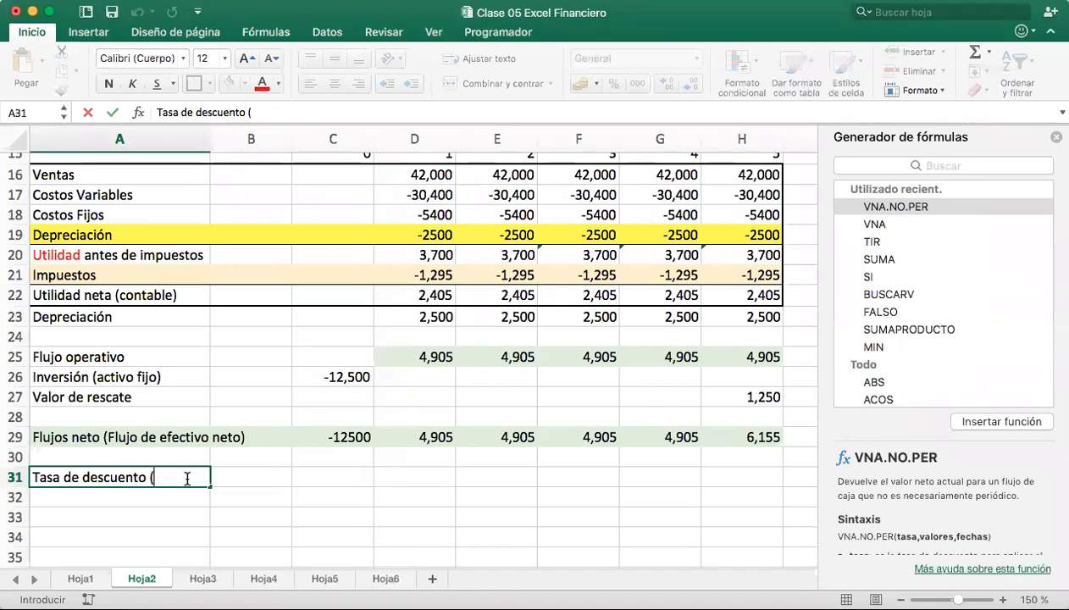
{"action": "type", "text": "Costo"}
{"action": "type", "text": "de Capital)"}
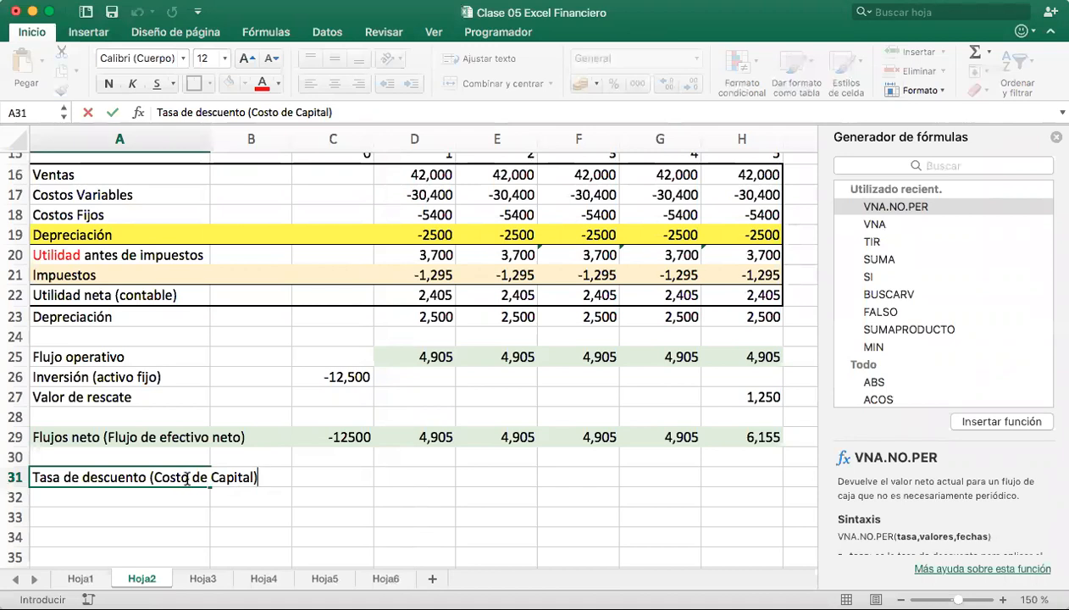
{"action": "left_click", "coordinate": [333, 474]}
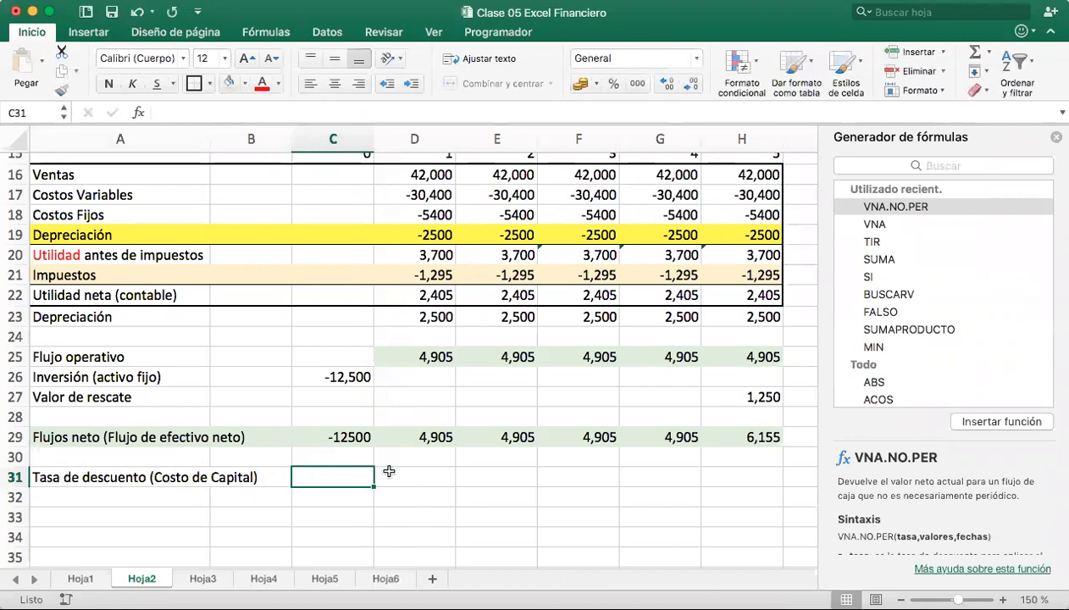
{"action": "type", "text": "22%"}
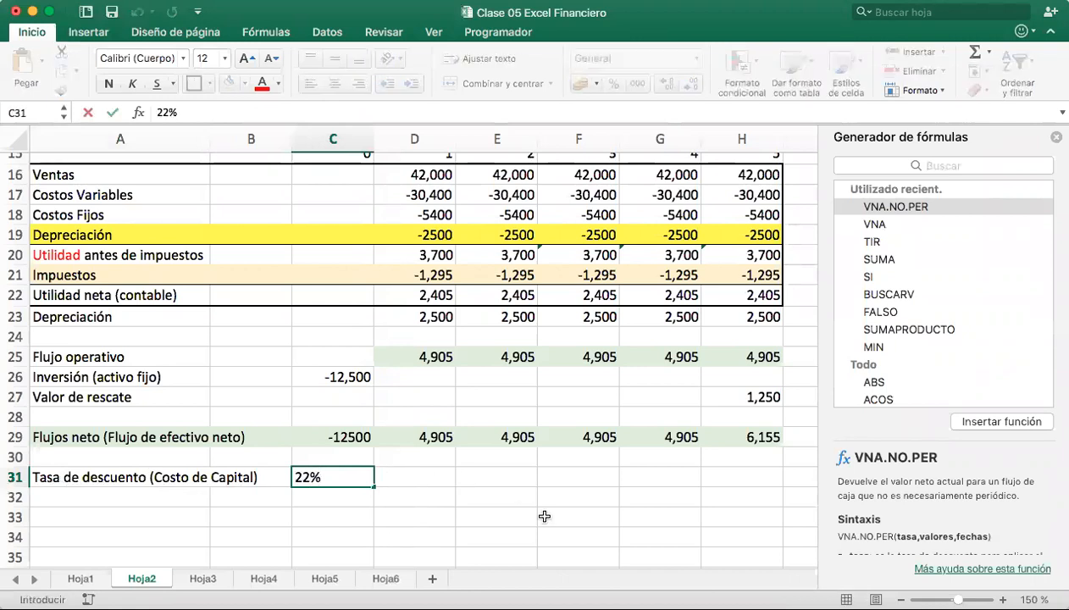
{"action": "key", "text": "Return"}
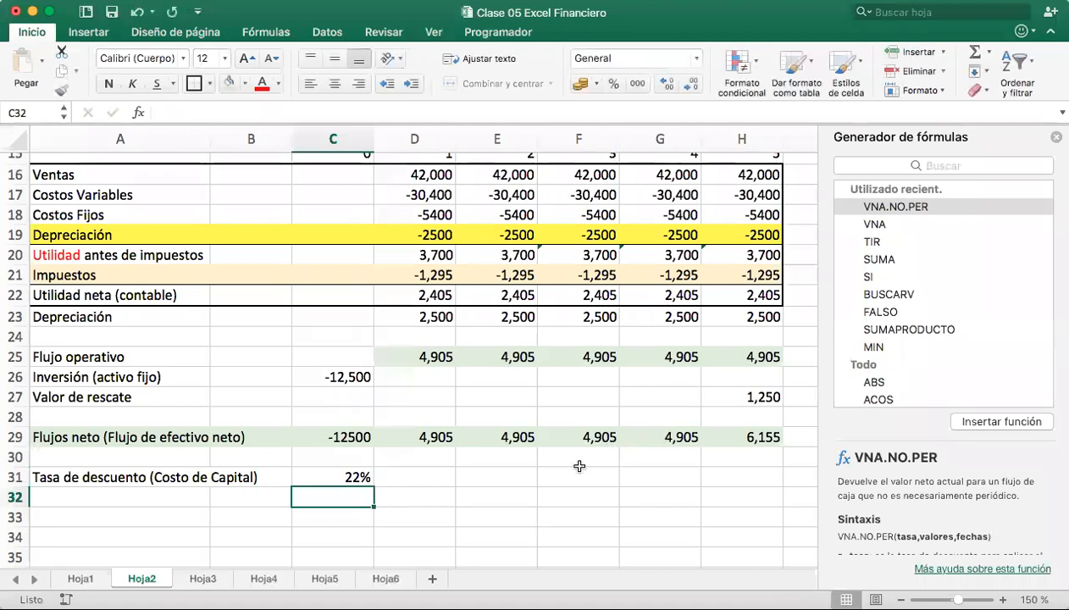
Enter the labels VAN in A33 and TIR in A34, below the discount rate row
{"action": "scroll", "coordinate": [577, 466], "scroll_direction": "down", "scroll_amount": 3}
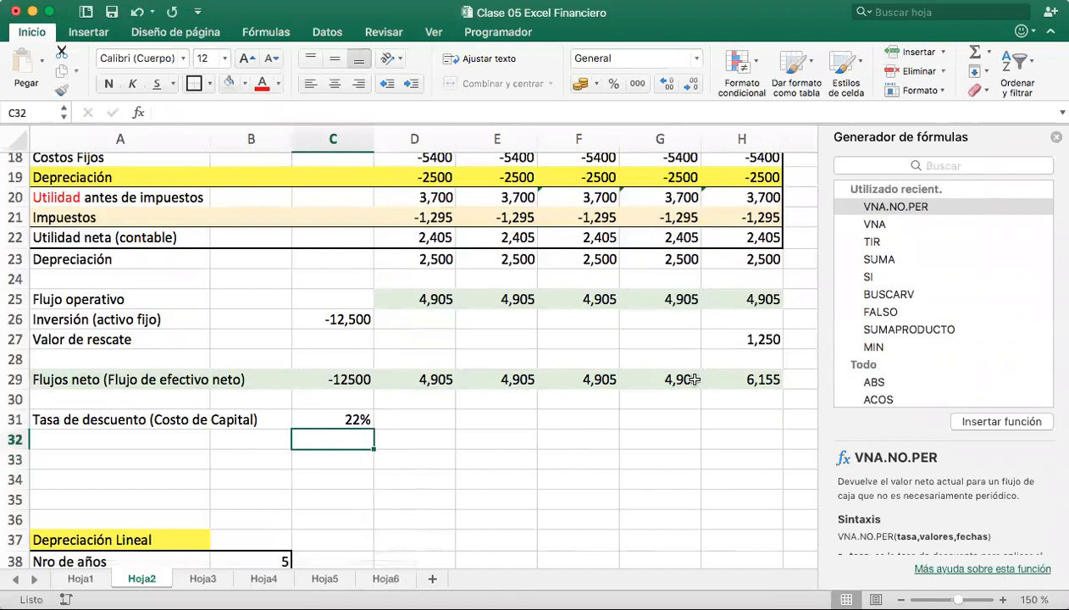
{"action": "left_click", "coordinate": [177, 464]}
{"action": "type", "text": "VAN"}
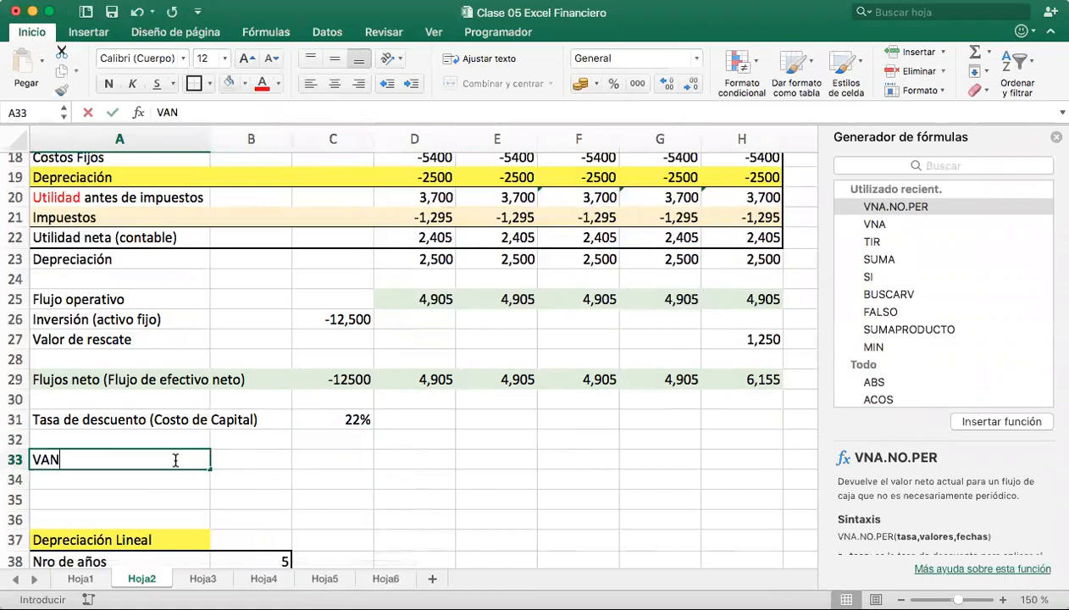
{"action": "key", "text": "Return"}
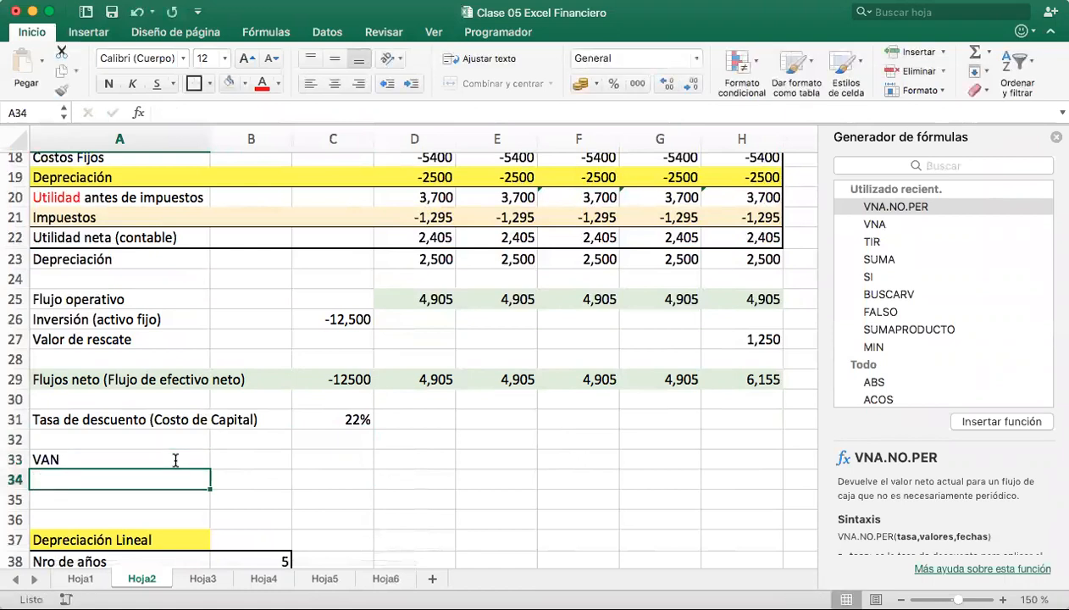
{"action": "type", "text": "TIR"}
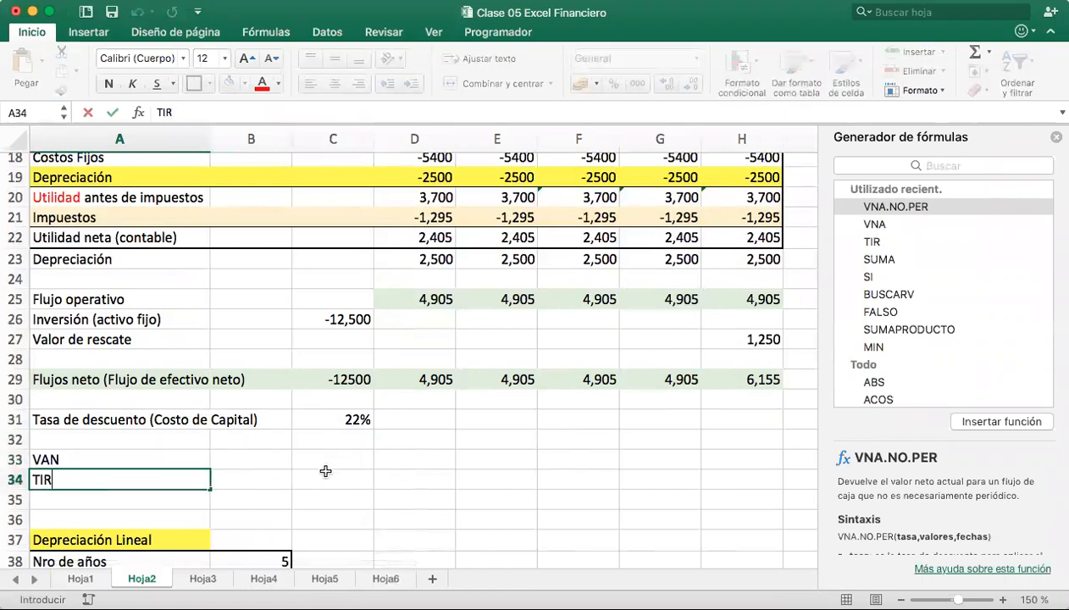
{"action": "left_click", "coordinate": [326, 472]}
Calculate the net present value in C33 with =VNA(C31,D29:H29)+C29
{"action": "left_click", "coordinate": [344, 458]}
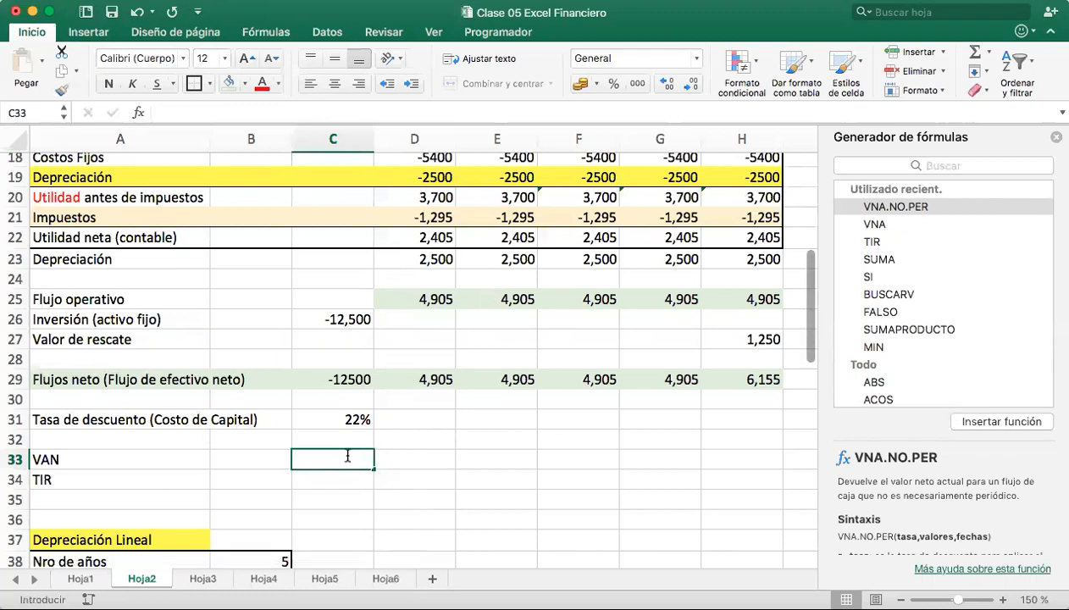
{"action": "type", "text": "="}
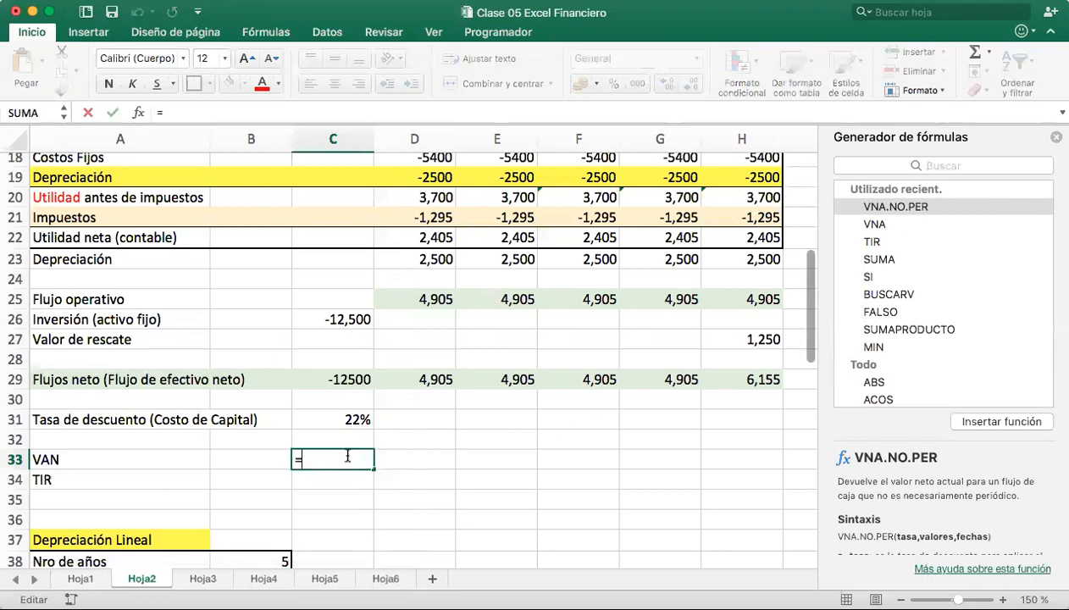
{"action": "type", "text": "VNA"}
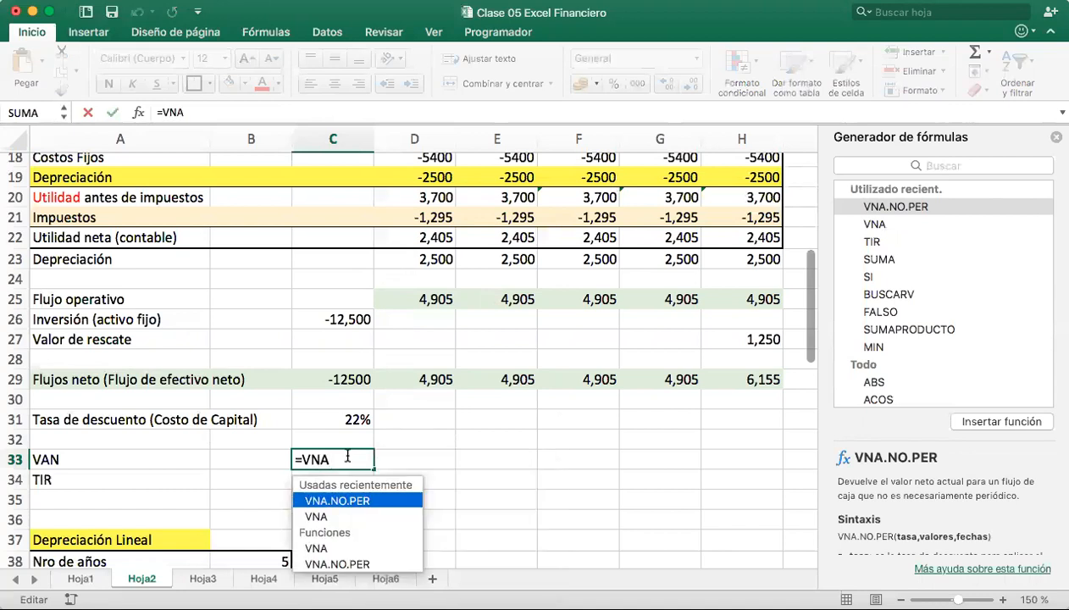
{"action": "type", "text": "("}
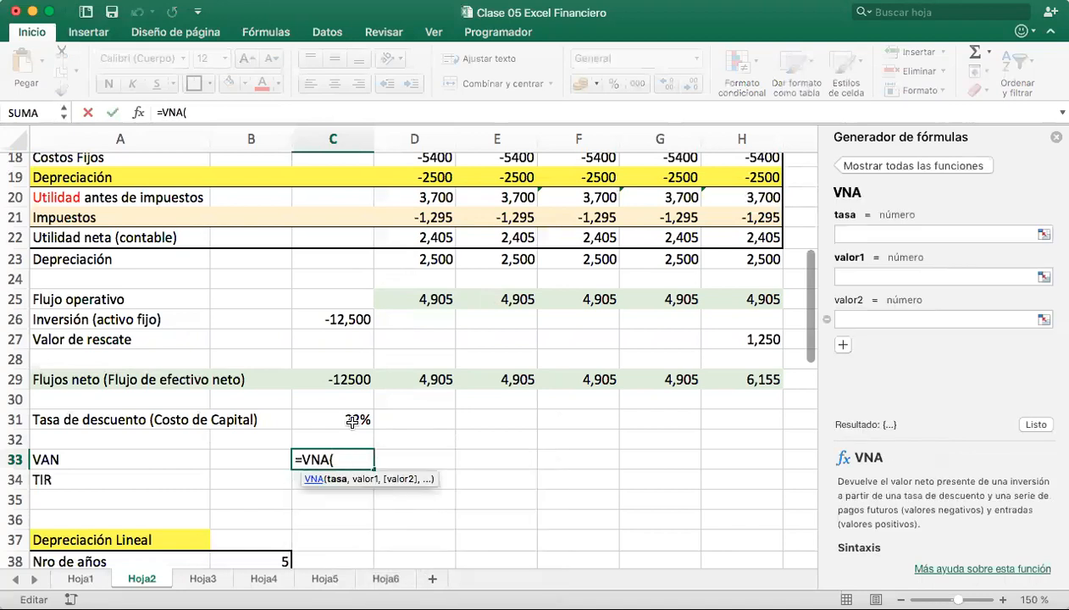
{"action": "left_click", "coordinate": [352, 421]}
{"action": "type", "text": ","}
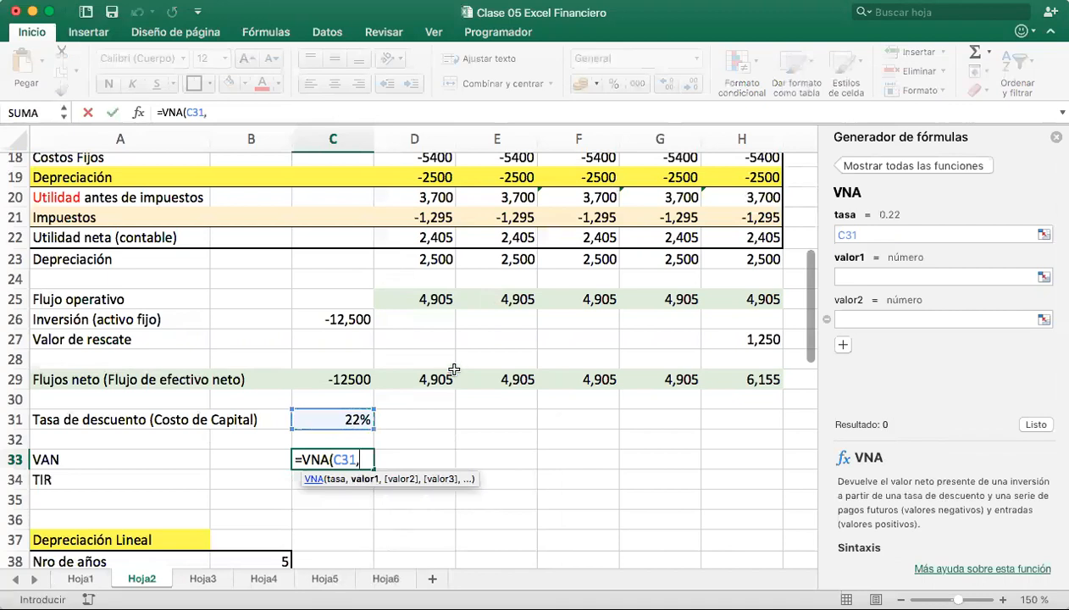
{"action": "left_click_drag", "start_coordinate": [434, 378], "coordinate": [725, 377]}
{"action": "type", "text": ")+"}
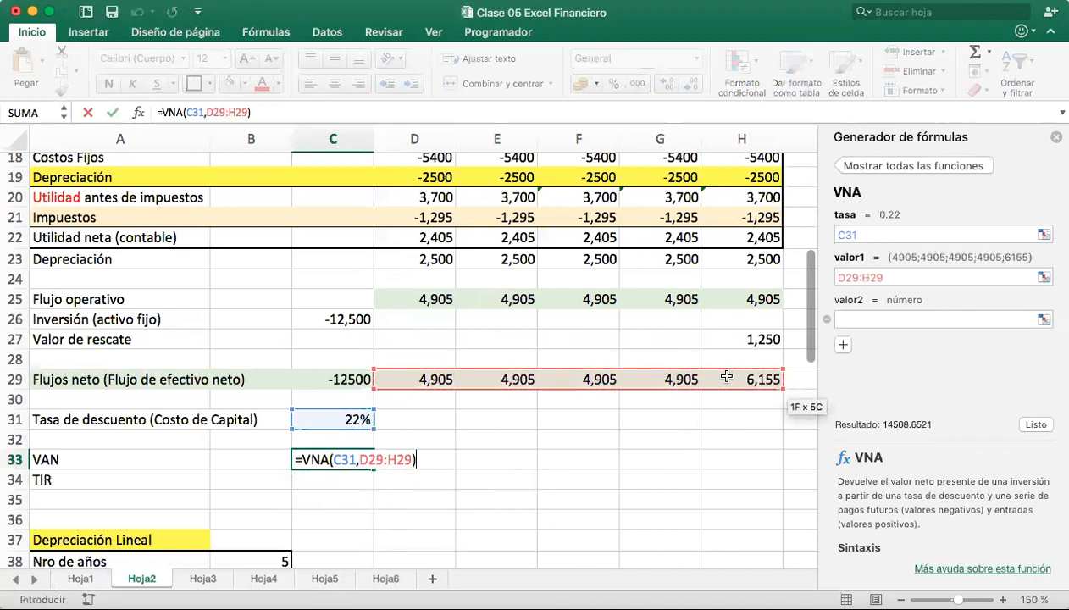
{"action": "left_click", "coordinate": [349, 377]}
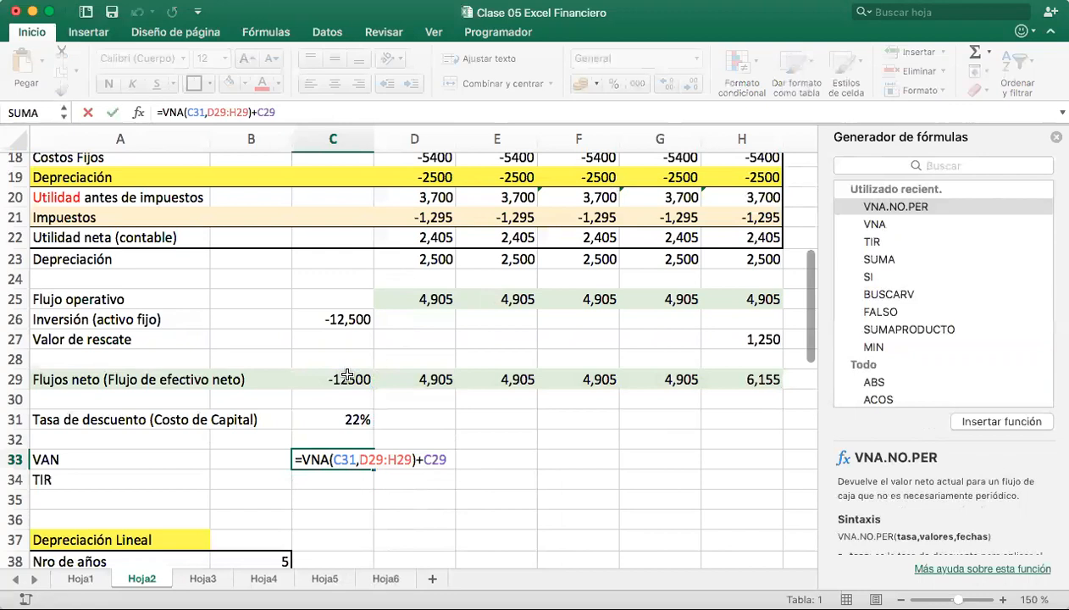
{"action": "key", "text": "Return"}
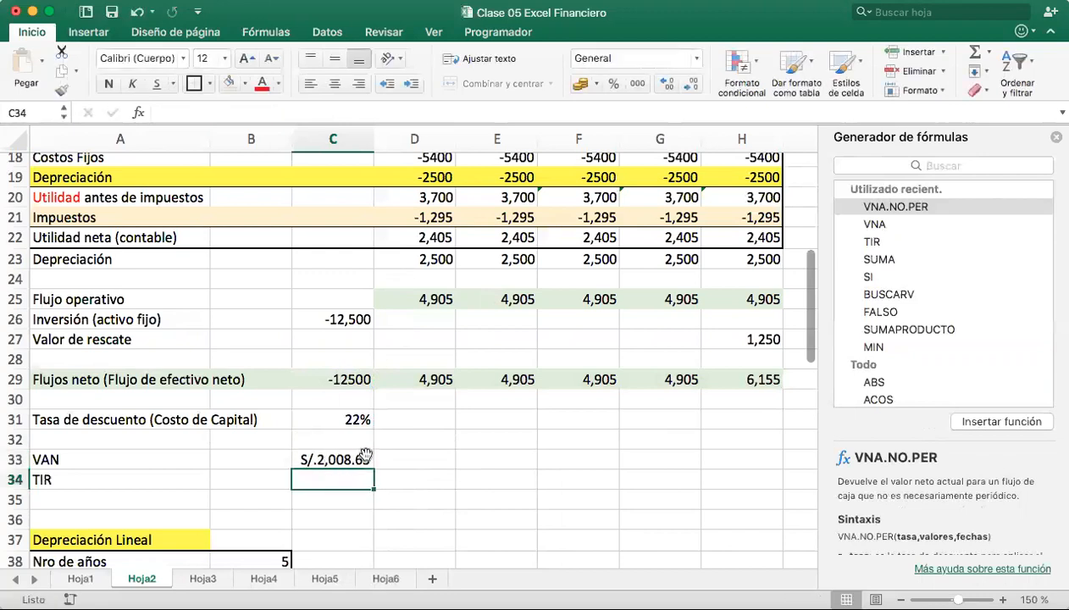
Calculate the internal rate of return in C34 with =TIR(C29:H29)
{"action": "type", "text": "=TIR("}
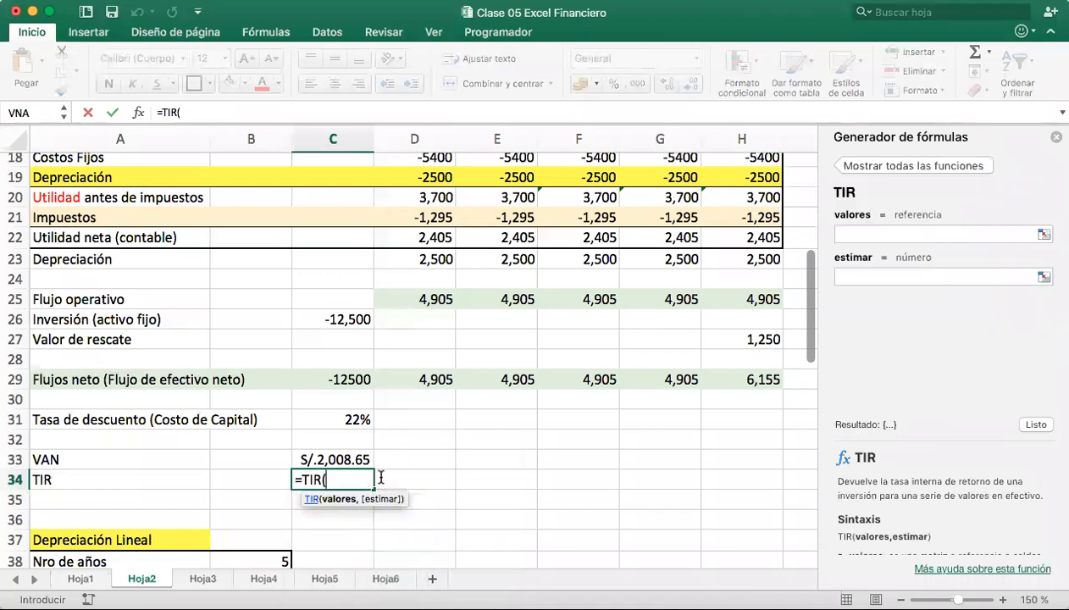
{"action": "left_click_drag", "start_coordinate": [336, 379], "coordinate": [728, 379]}
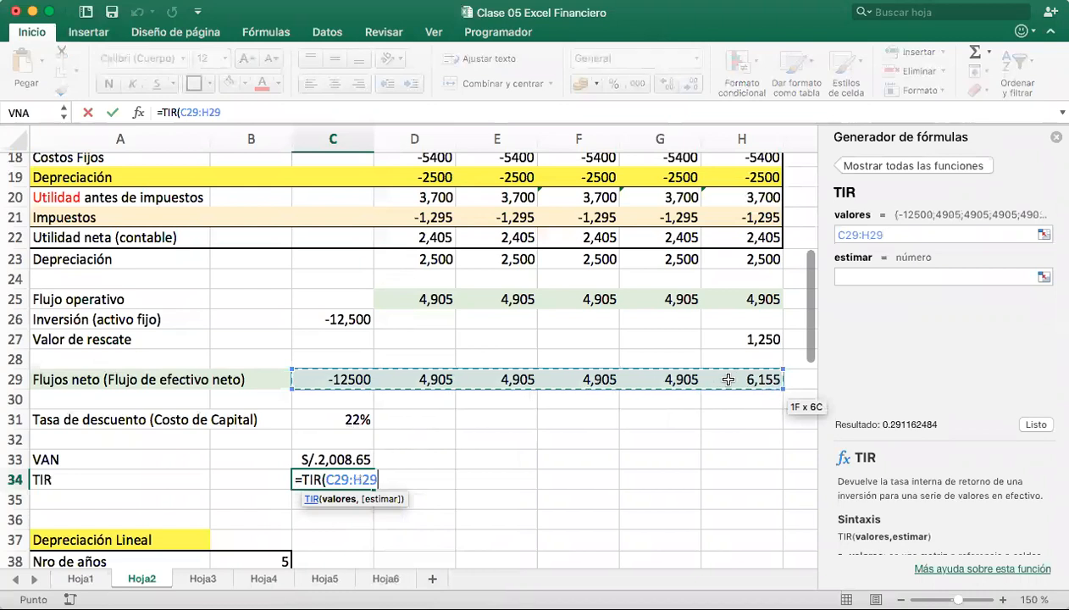
{"action": "type", "text": ")"}
{"action": "key", "text": "Return"}
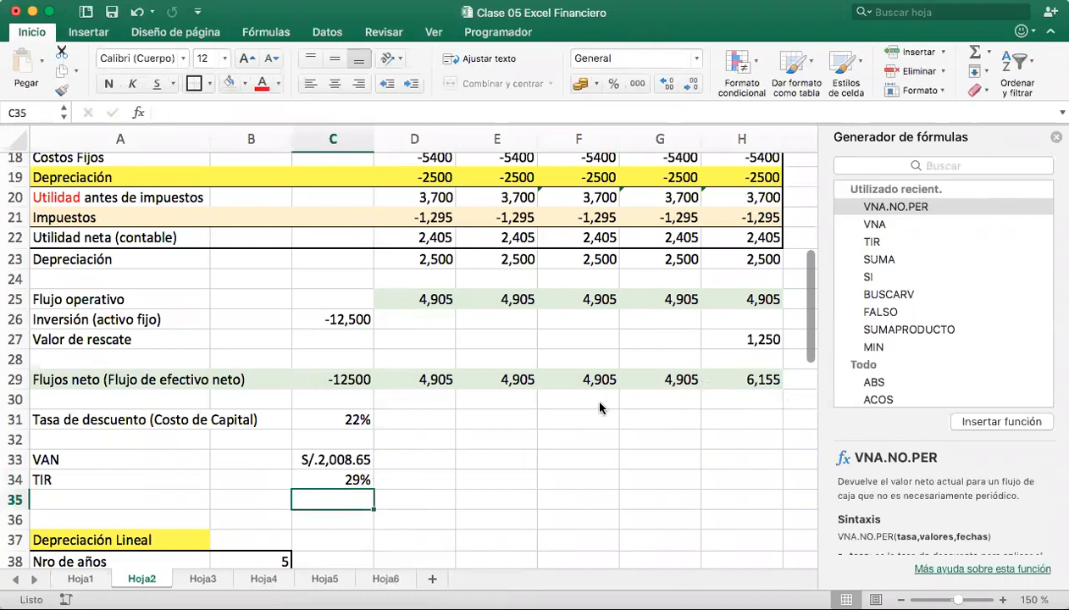
Write the note "Costo al cual se financia una empresa" in D31 beside the discount rate and move it to E31
{"action": "left_click", "coordinate": [436, 417]}
{"action": "type", "text": "Costo al cual se"}
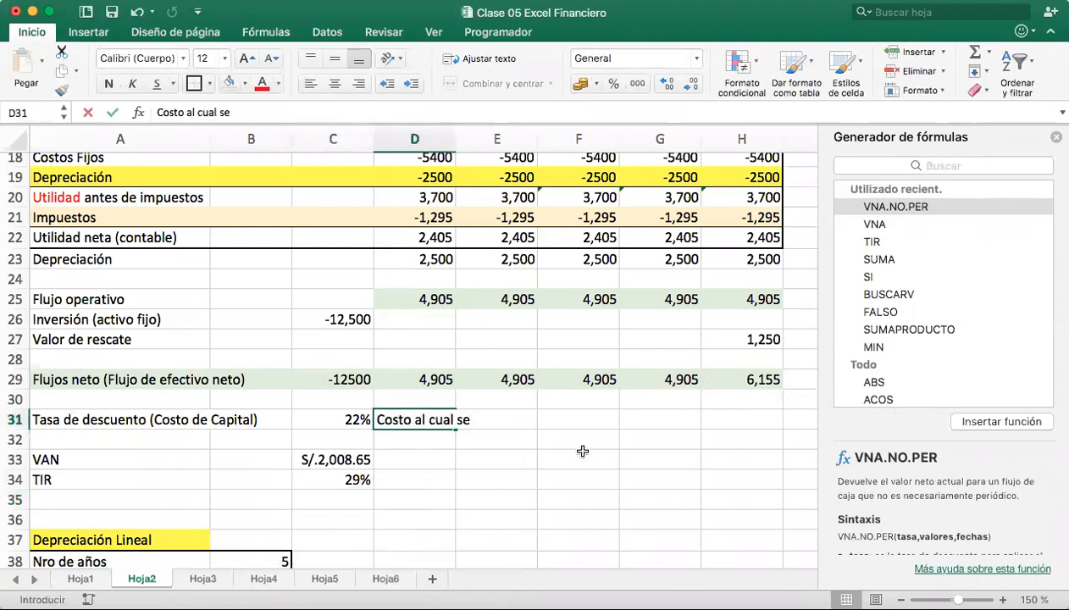
{"action": "type", "text": " financia una empresa"}
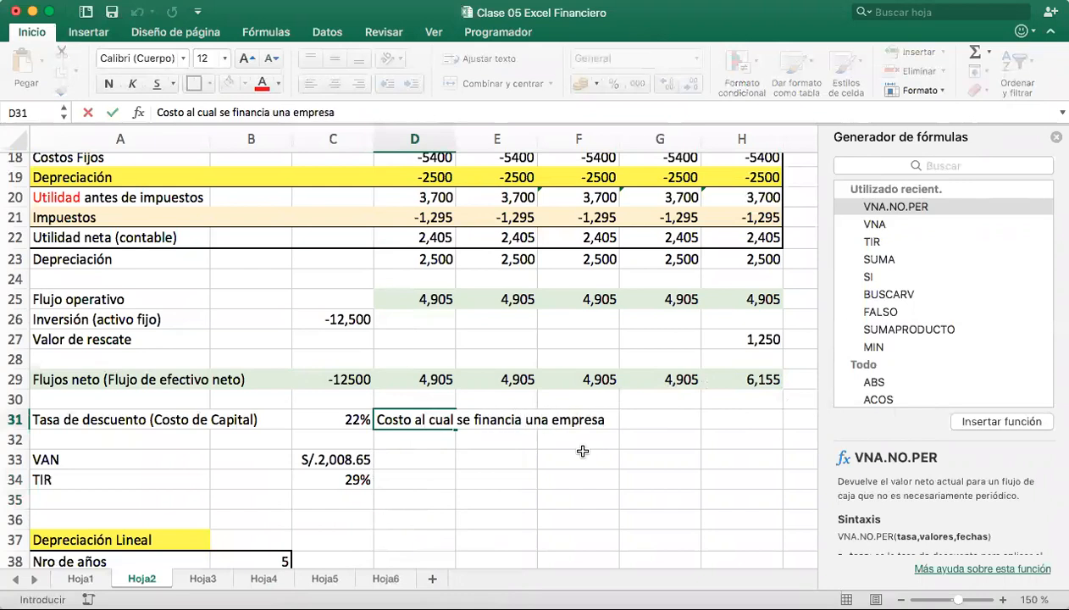
{"action": "key", "text": "Return"}
{"action": "left_click", "coordinate": [421, 419]}
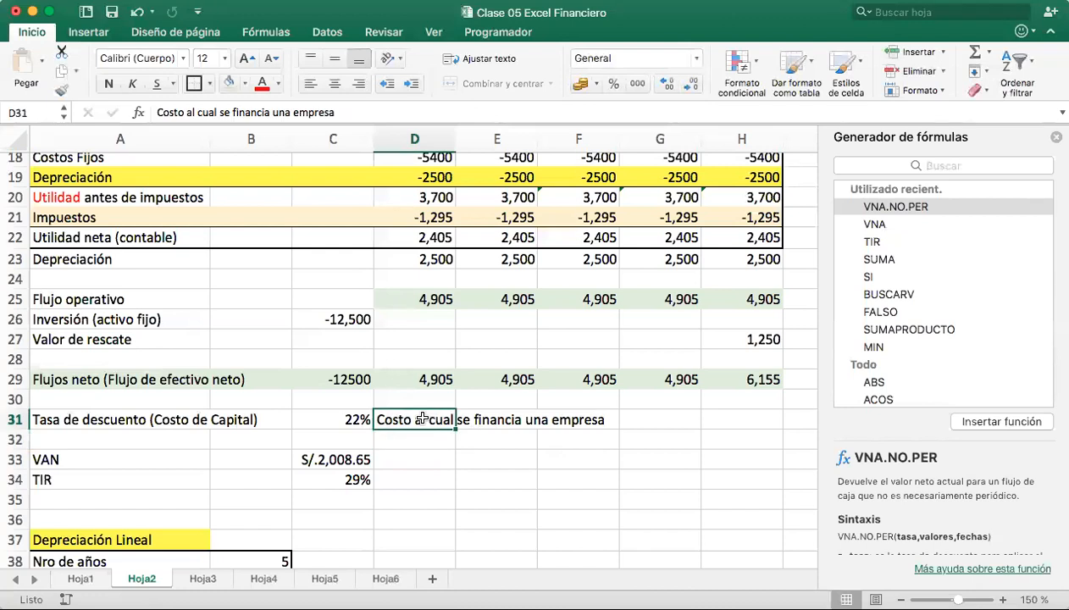
{"action": "key", "text": "super+x"}
{"action": "left_click", "coordinate": [486, 418]}
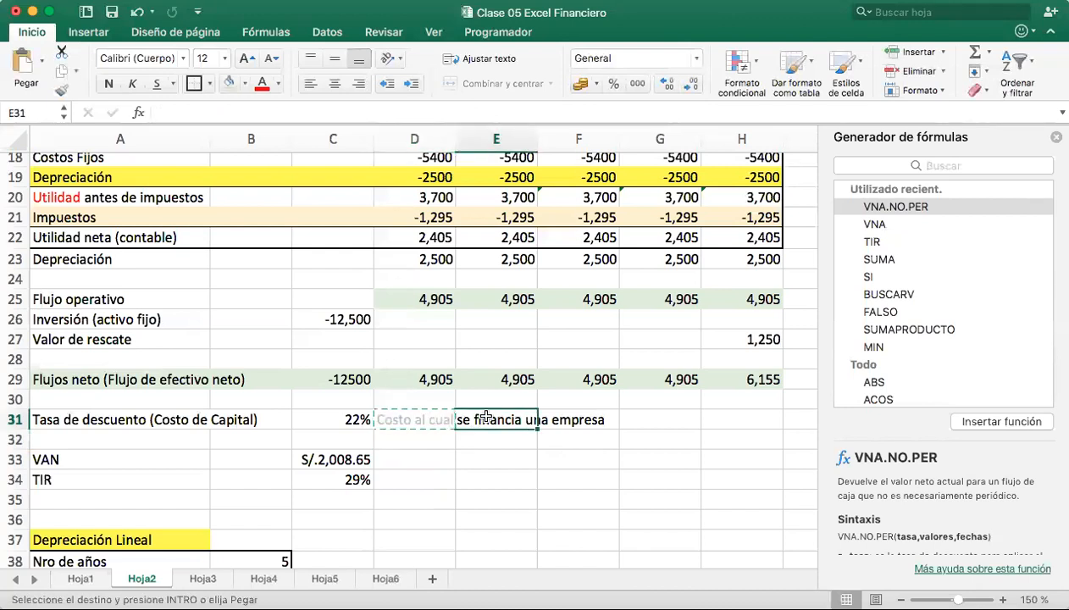
{"action": "key", "text": "Return"}
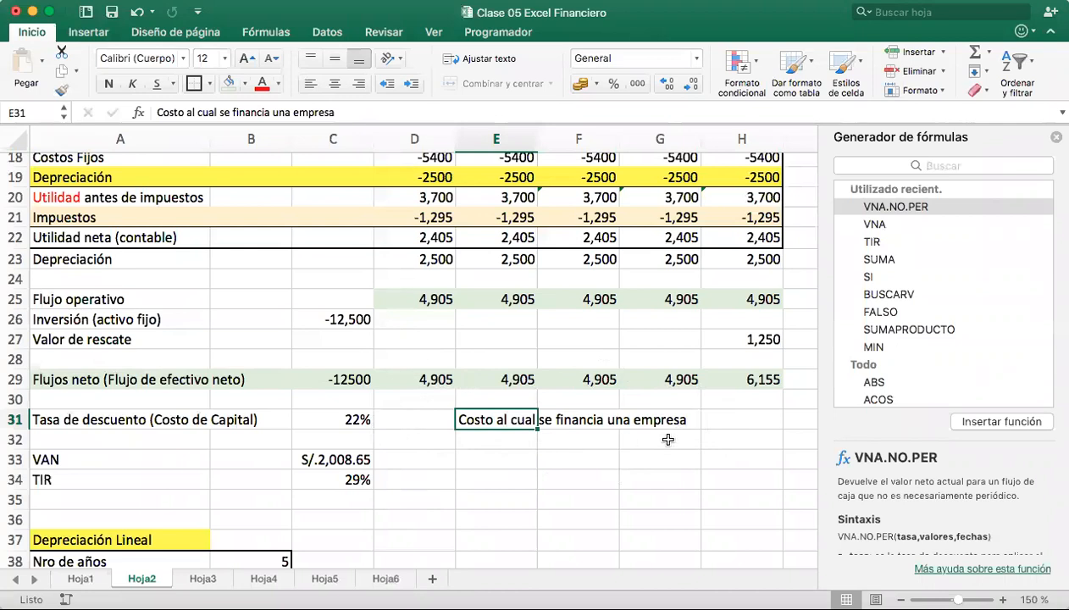
{"action": "scroll", "coordinate": [722, 460], "scroll_direction": "down", "scroll_amount": 3}
{"action": "scroll", "coordinate": [723, 460], "scroll_direction": "down", "scroll_amount": 3}
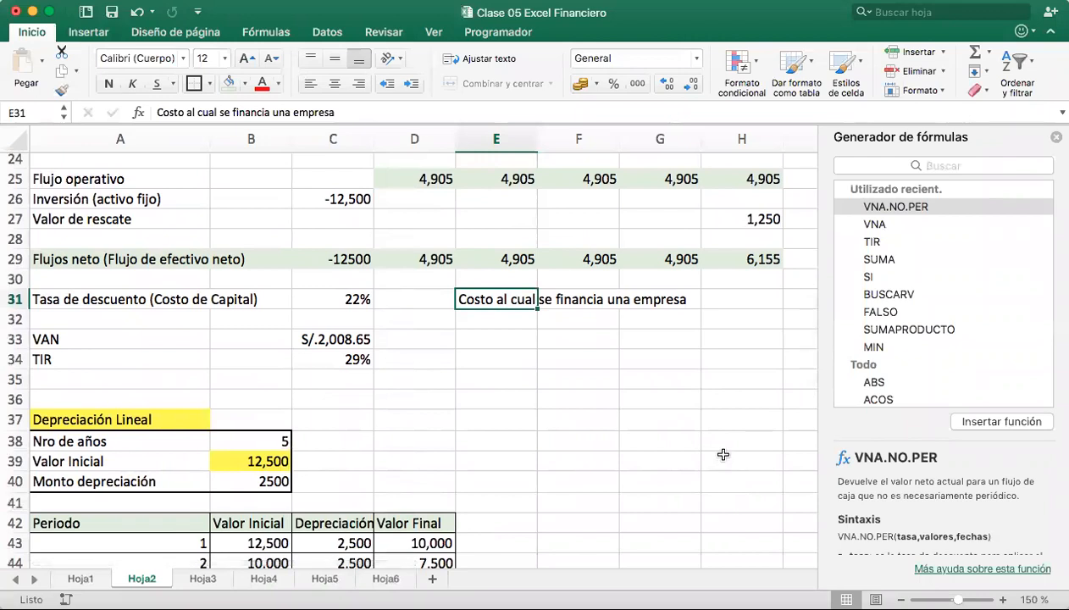
{"action": "scroll", "coordinate": [720, 454], "scroll_direction": "right", "scroll_amount": 2}
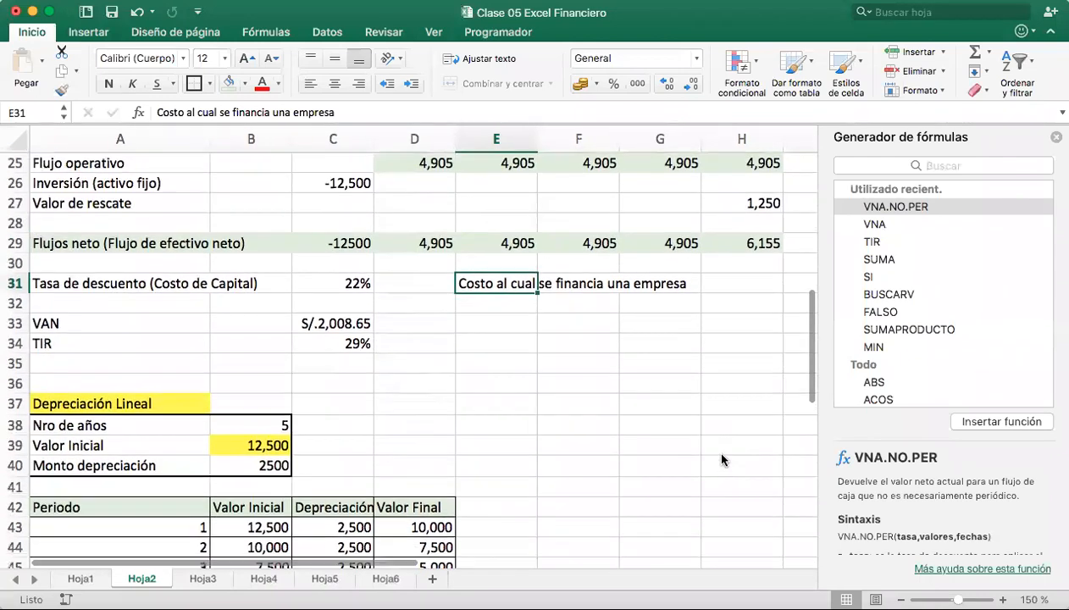
{"action": "scroll", "coordinate": [720, 459], "scroll_direction": "left", "scroll_amount": 2}
{"action": "scroll", "coordinate": [721, 459], "scroll_direction": "down", "scroll_amount": 3}
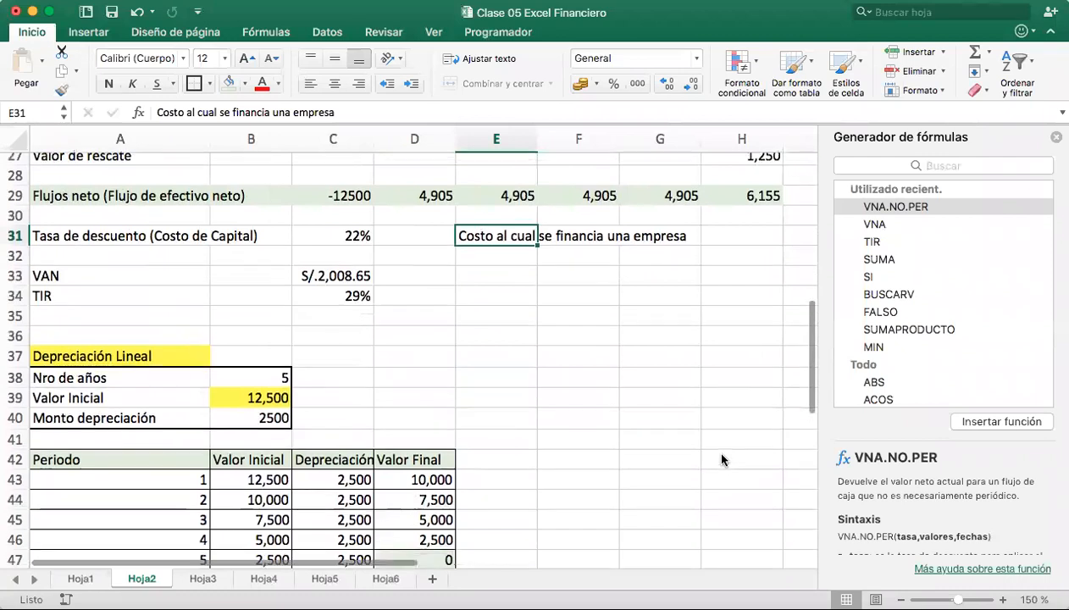
Enter the heading "Tasa de descuento (Costo de Capital)" in cell A2 of the Hoja3 sheet
{"action": "left_click", "coordinate": [209, 579]}
{"action": "key", "text": "Down"}
{"action": "type", "text": "Tasa"}
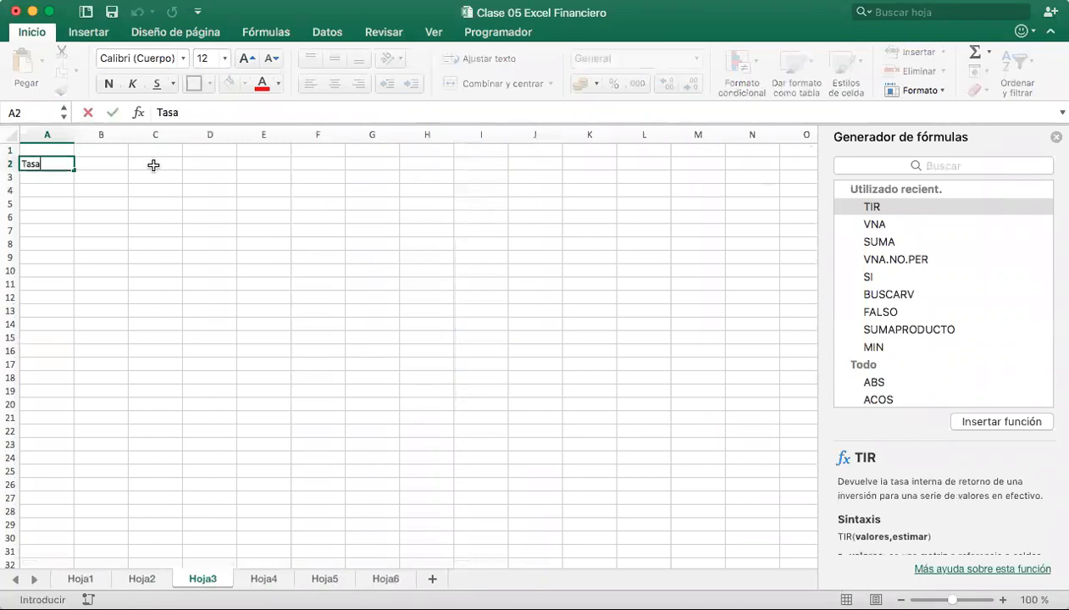
{"action": "type", "text": " de descuento"}
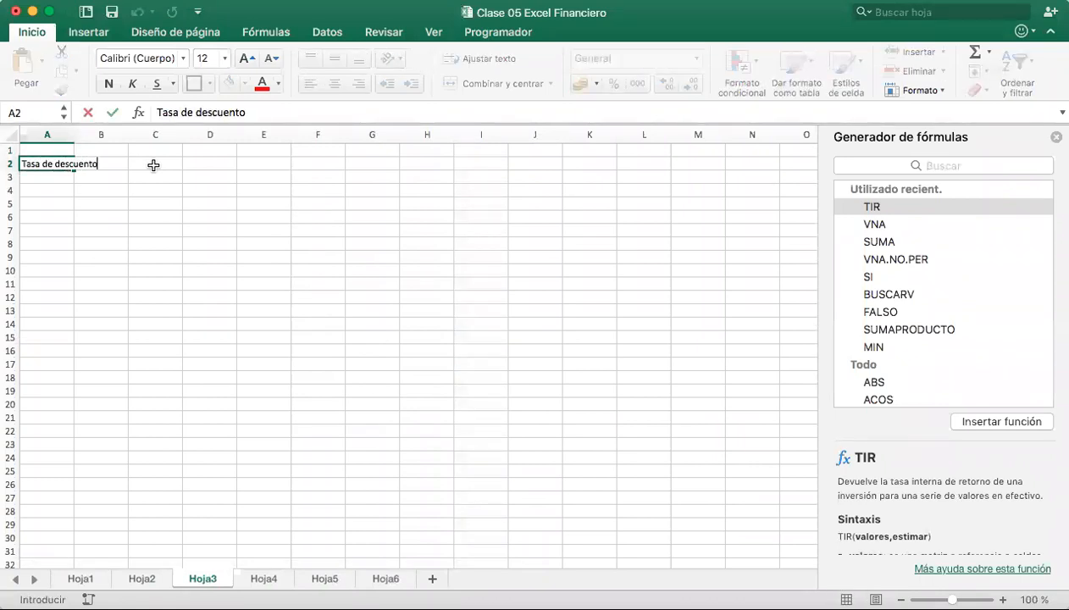
{"action": "type", "text": " (Costo de"}
{"action": "type", "text": " Cp"}
{"action": "type", "text": "apital"}
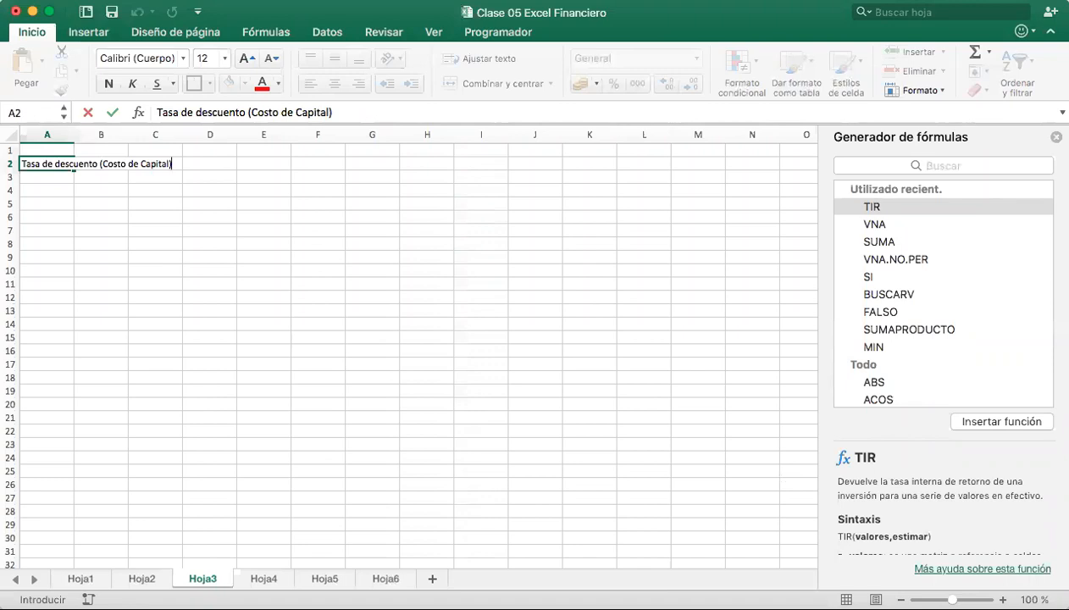
{"action": "left_click", "coordinate": [589, 364]}
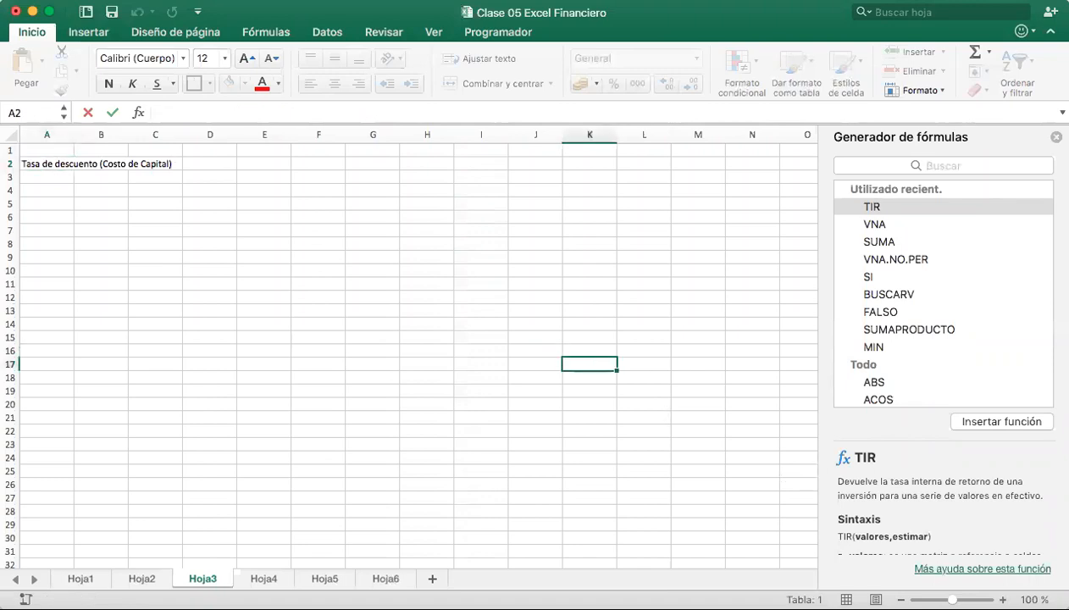
Enter the label "Tasa de financiamiento del Banco" in A4 with the rate 18% in D4
{"action": "scroll", "coordinate": [590, 363], "scroll_direction": "up", "scroll_amount": 5}
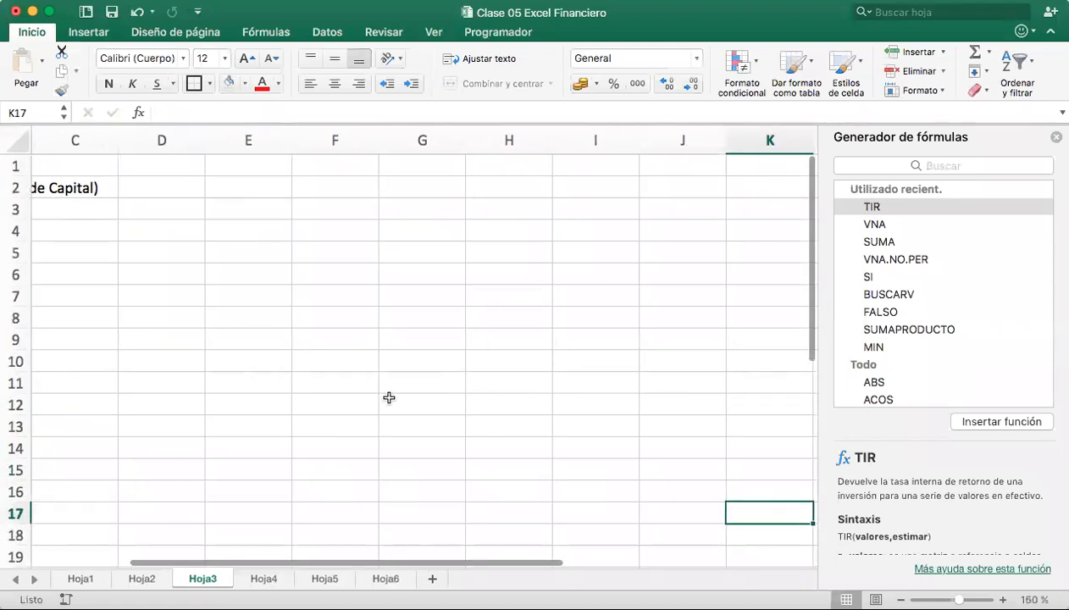
{"action": "scroll", "coordinate": [389, 398], "scroll_direction": "left", "scroll_amount": 5}
{"action": "left_click", "coordinate": [80, 220]}
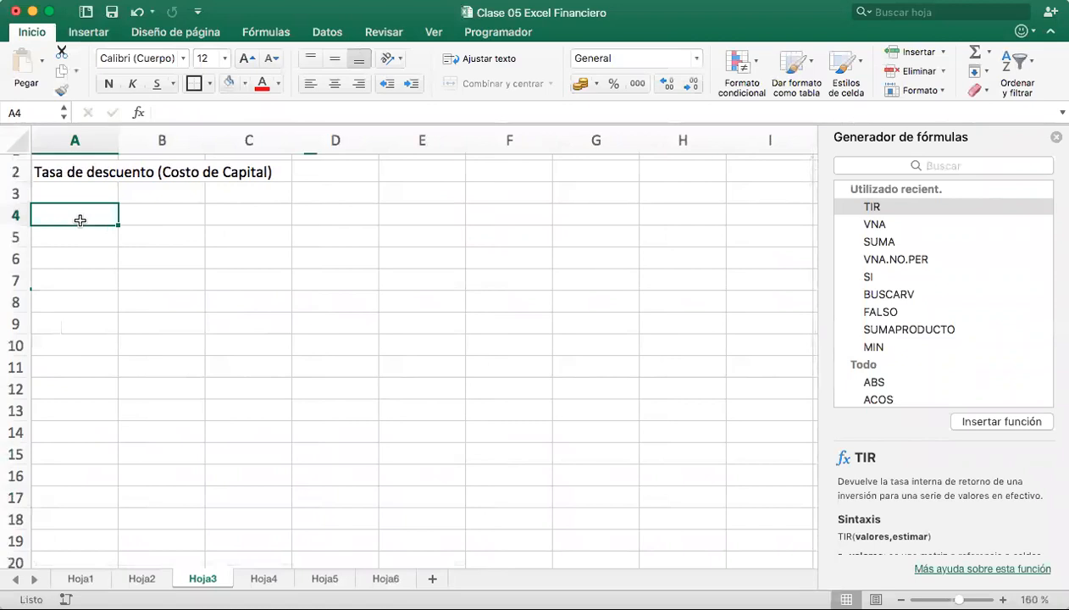
{"action": "type", "text": "Tasa d"}
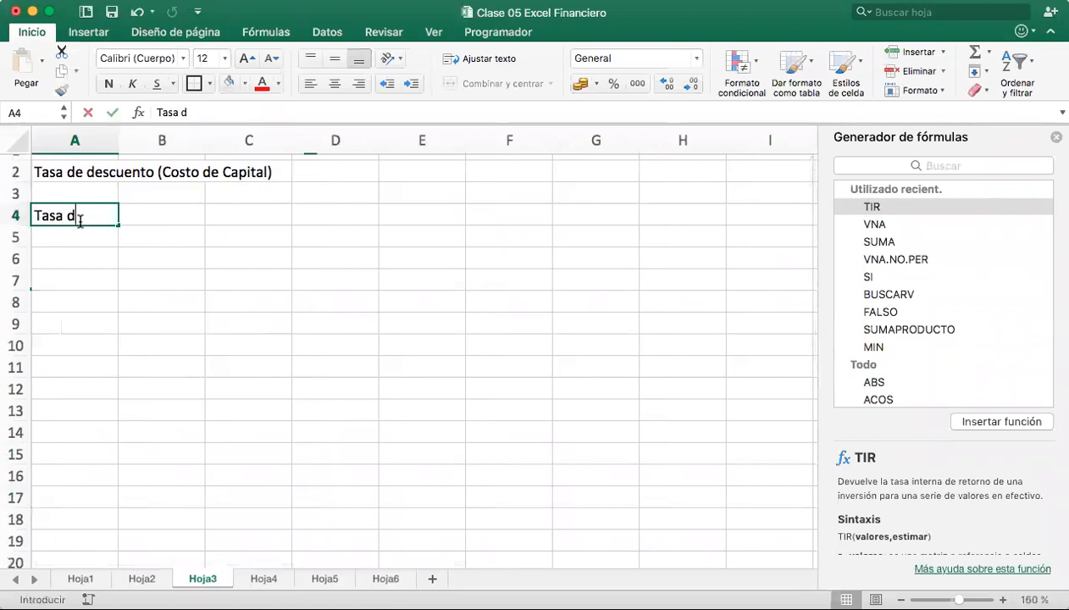
{"action": "type", "text": "e financiamiento del Banco"}
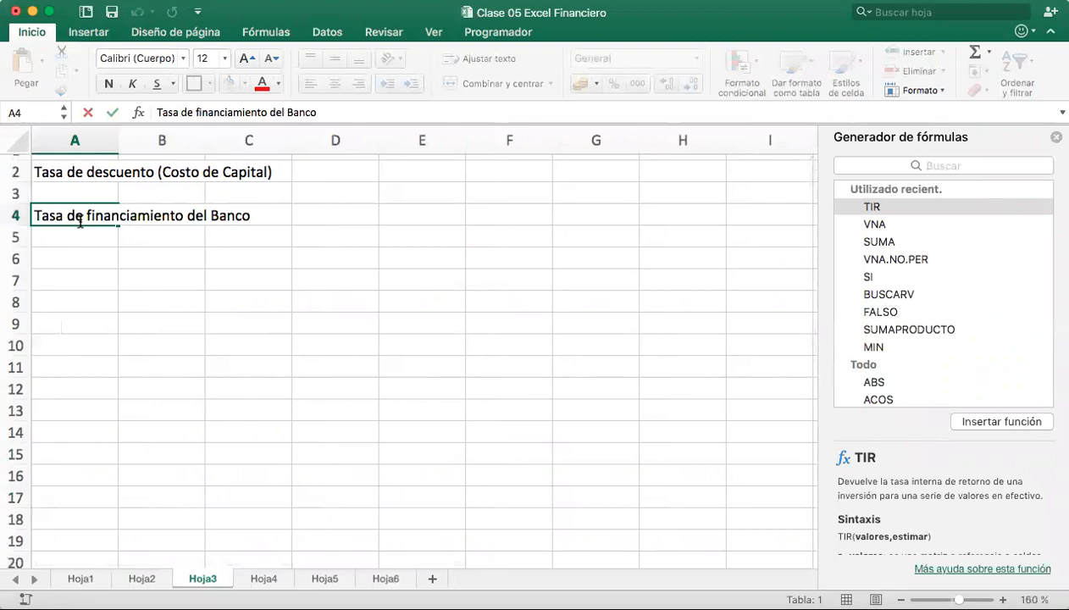
{"action": "key", "text": "Right"}
{"action": "key", "text": "Right"}
{"action": "key", "text": "Right"}
{"action": "key", "text": "Right"}
{"action": "key", "text": "Left"}
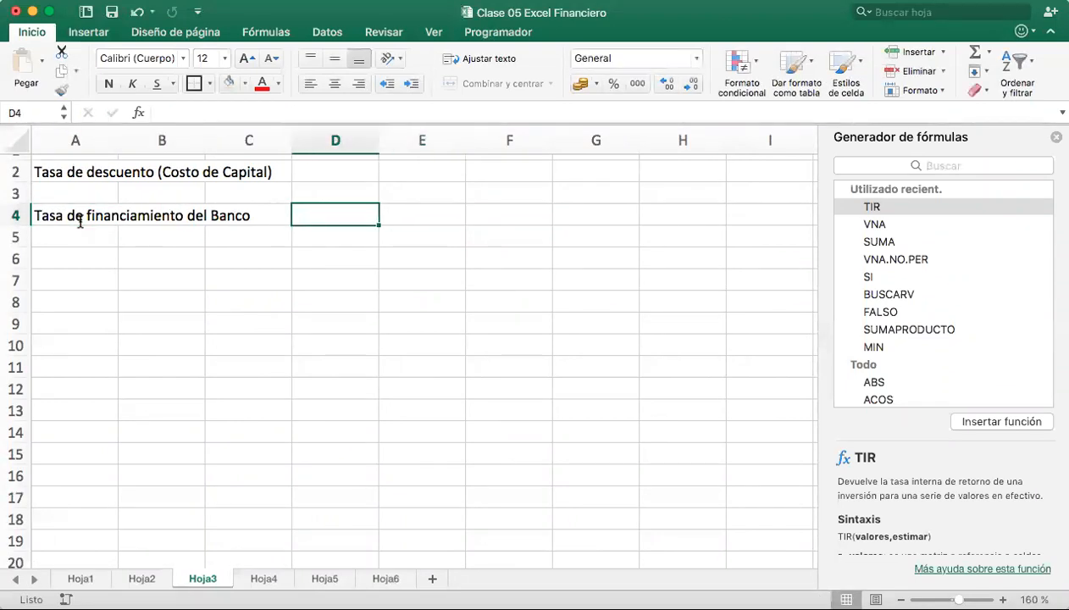
{"action": "type", "text": "18%"}
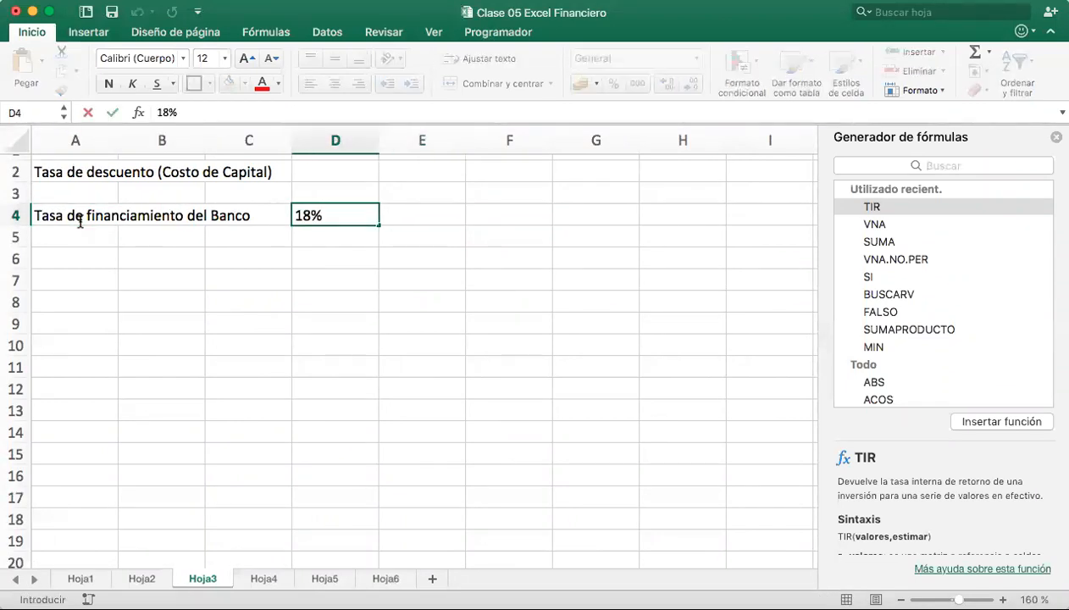
{"action": "key", "text": "Return"}
Enter the label "Tasa de rentabilidad del accionista" in A5 with the rate 8% in D5
{"action": "key", "text": "Left"}
{"action": "key", "text": "Left"}
{"action": "key", "text": "Left"}
{"action": "type", "text": "Tasa"}
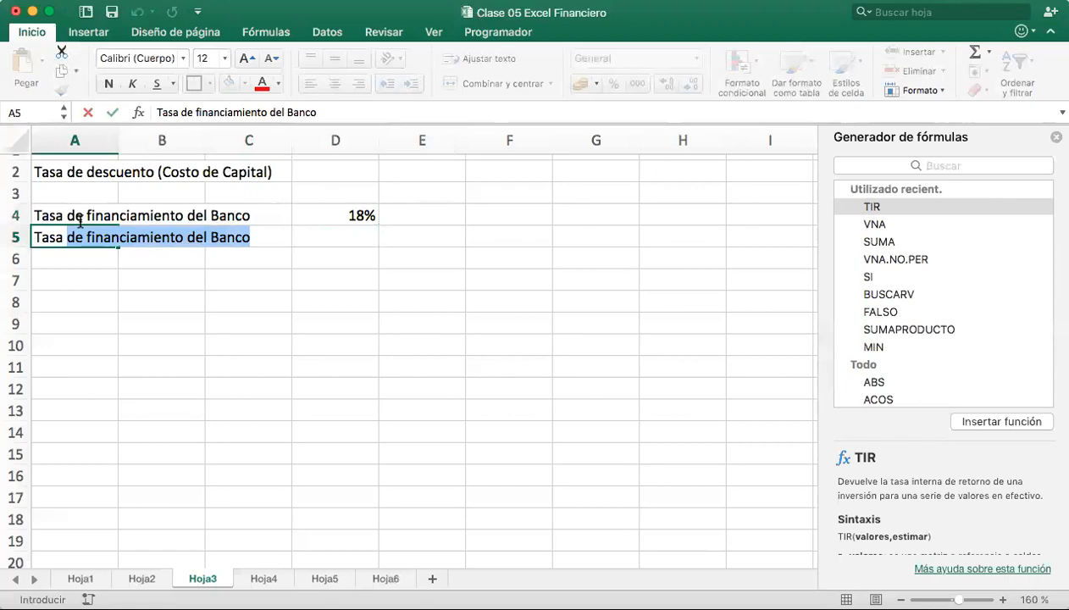
{"action": "type", "text": "de rentab"}
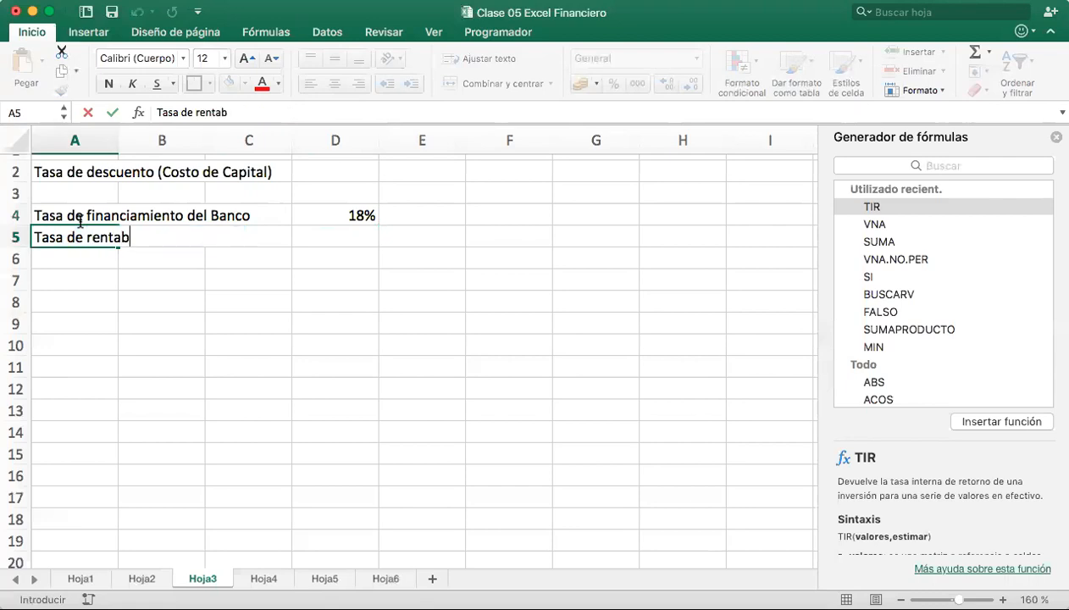
{"action": "type", "text": "ilidad del accionista"}
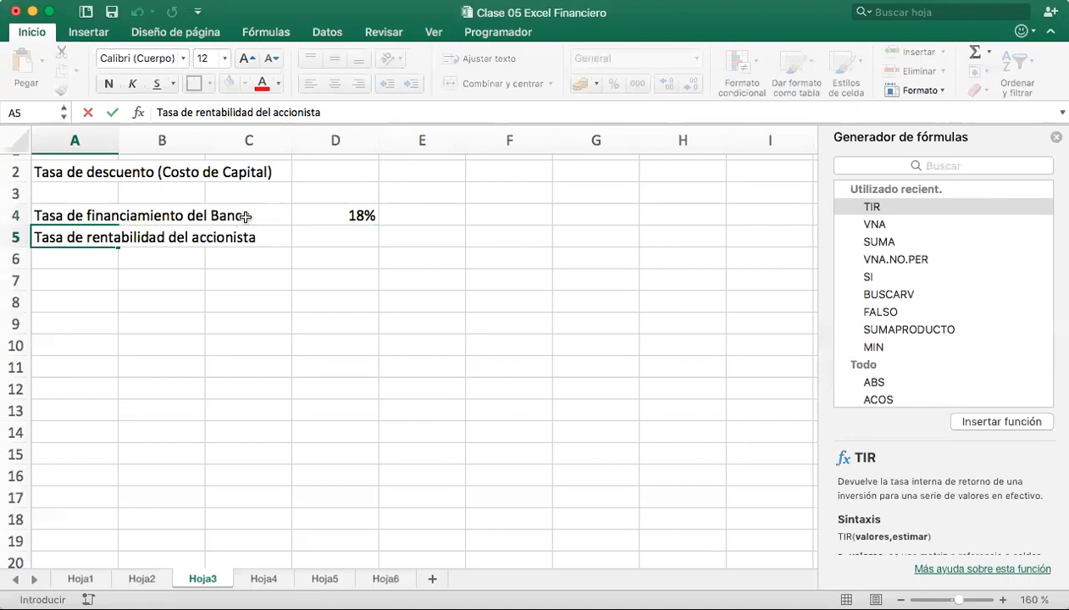
{"action": "left_click", "coordinate": [348, 235]}
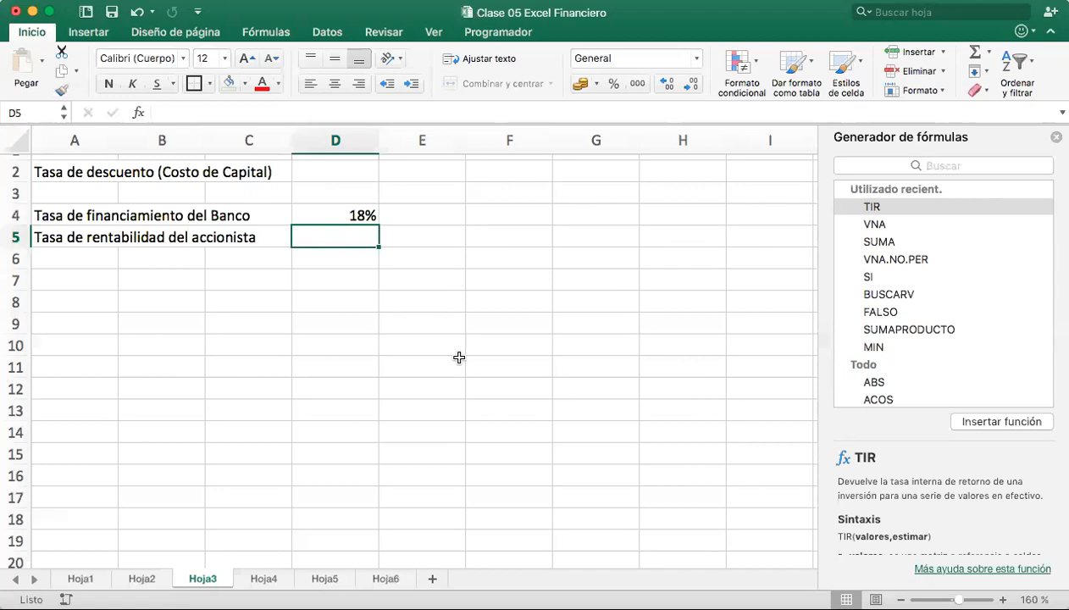
{"action": "type", "text": "8%"}
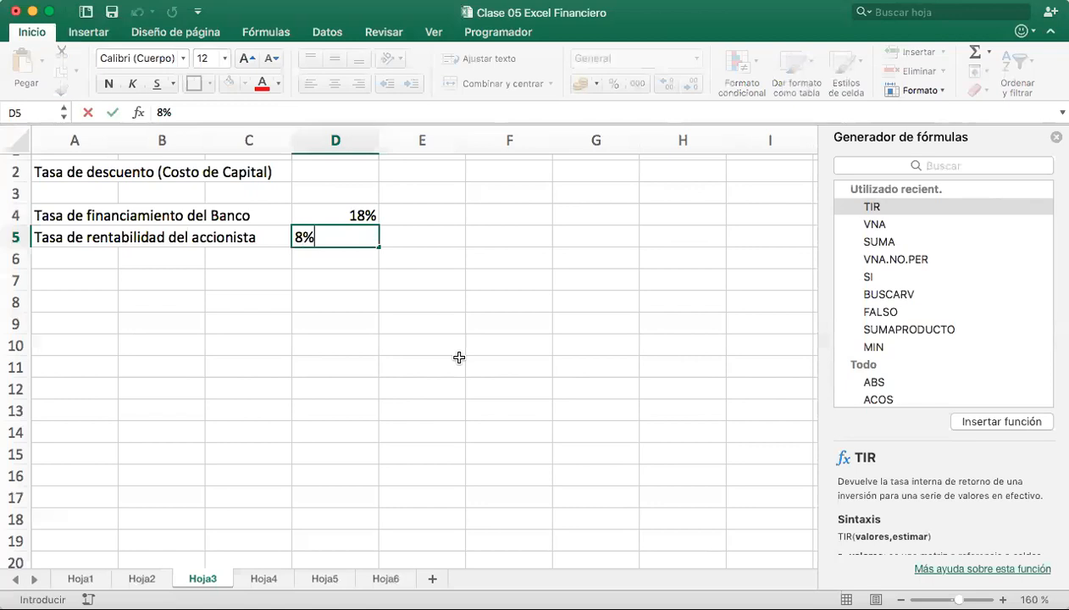
{"action": "key", "text": "Return"}
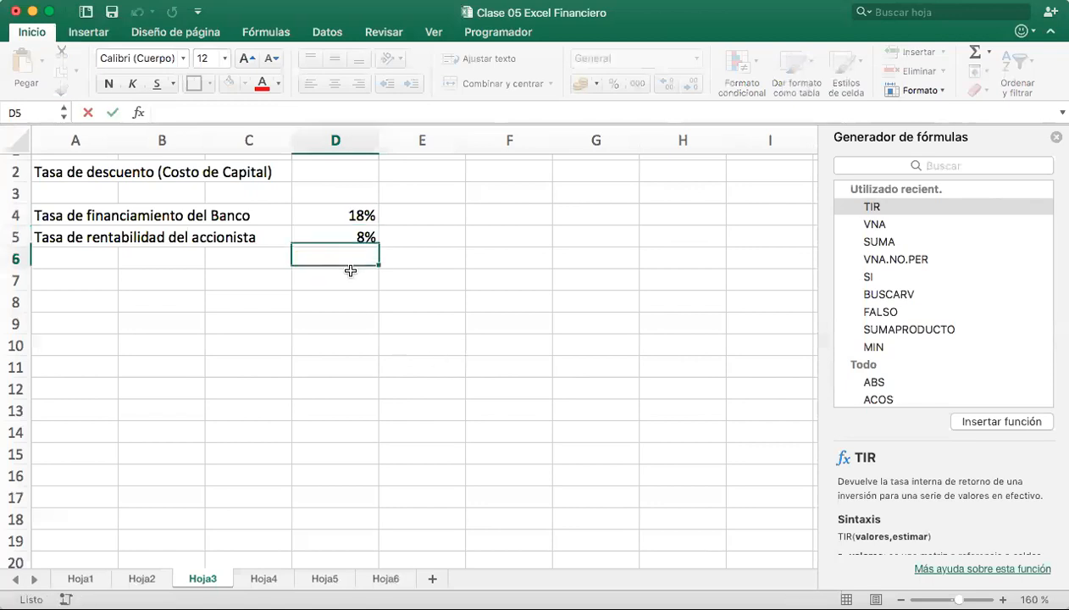
Compare the bank financing and shareholder return rates in rows 4 and 5 with the discount rate heading in row 2
{"action": "left_click", "coordinate": [12, 215]}
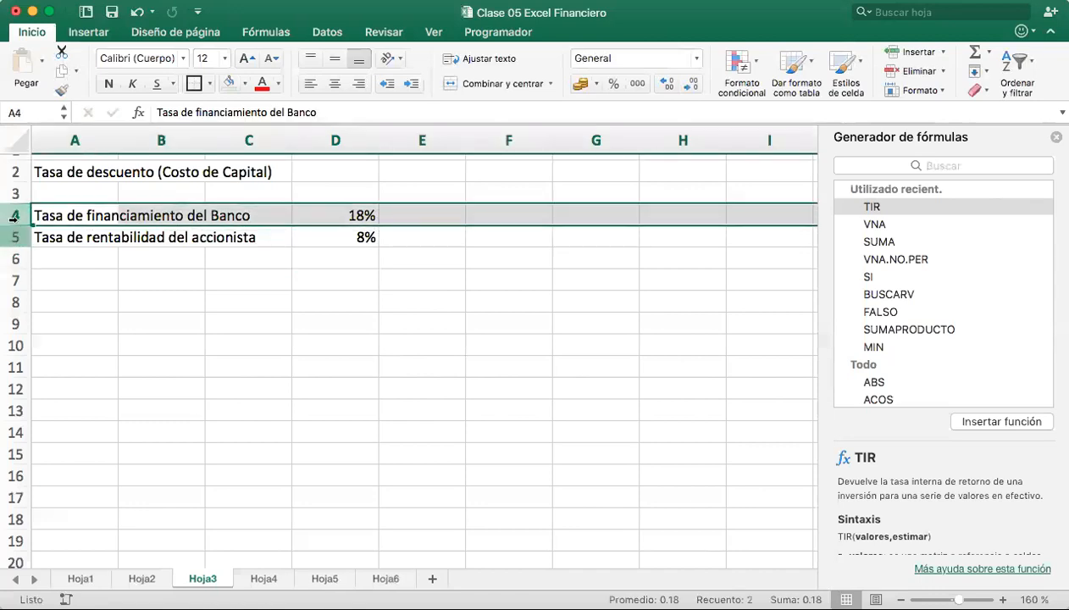
{"action": "left_click", "coordinate": [12, 235]}
{"action": "left_click", "coordinate": [14, 215]}
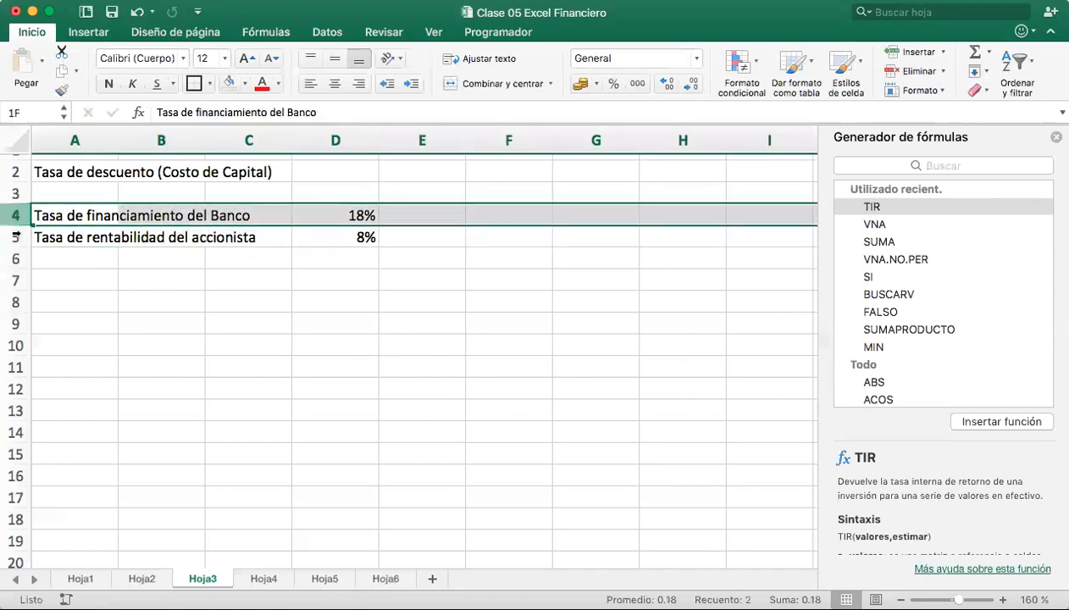
{"action": "left_click", "coordinate": [14, 237]}
{"action": "left_click", "coordinate": [14, 216]}
{"action": "left_click", "coordinate": [12, 236], "text": "shift"}
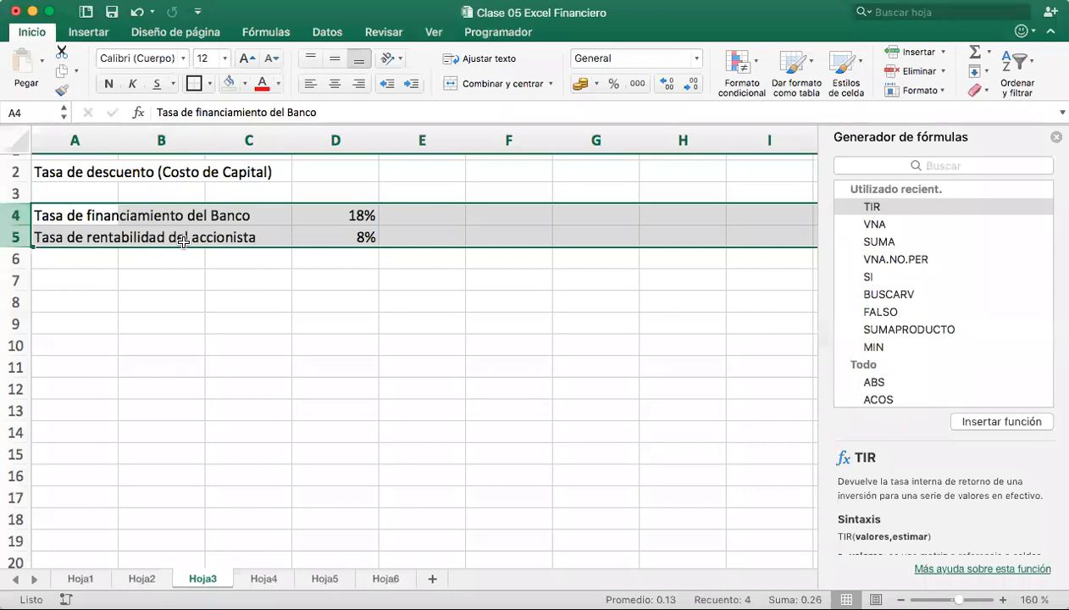
{"action": "scroll", "coordinate": [178, 244], "scroll_direction": "up", "scroll_amount": 1}
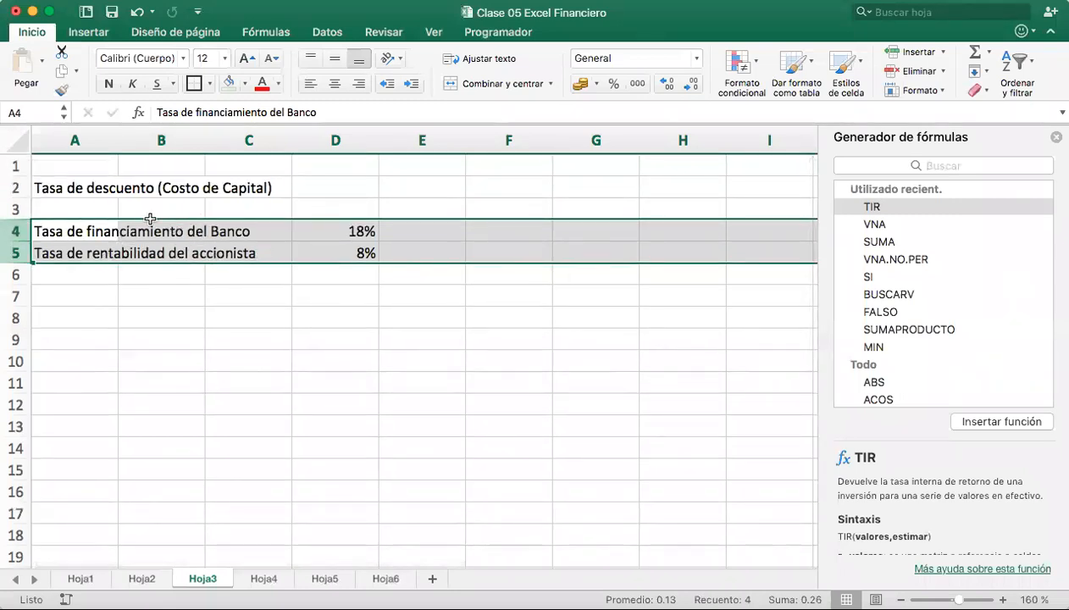
{"action": "left_click", "coordinate": [75, 187]}
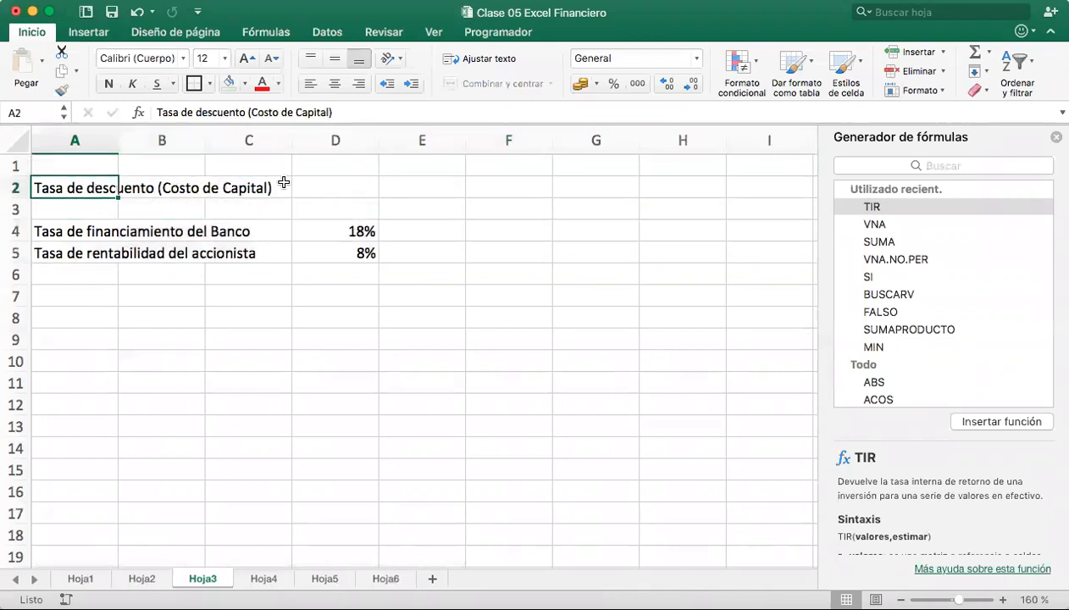
{"action": "left_click", "coordinate": [25, 183]}
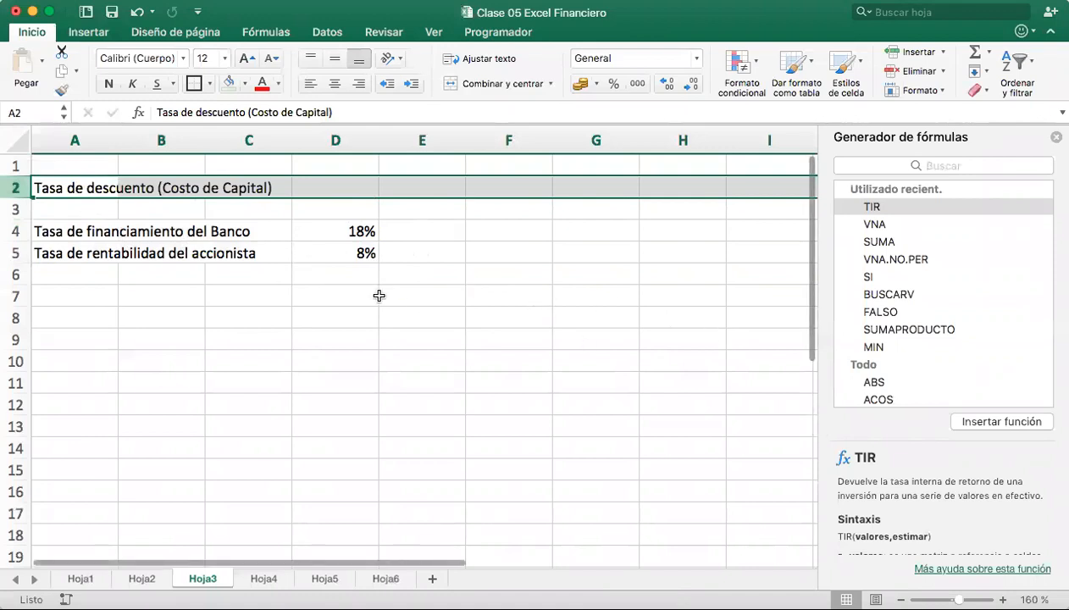
{"action": "left_click", "coordinate": [332, 252]}
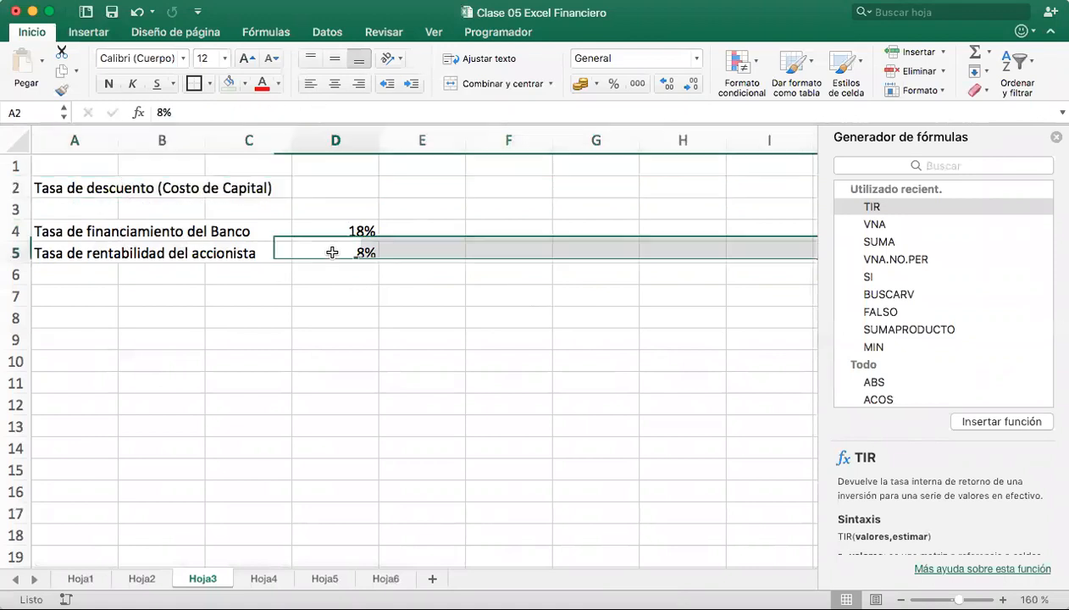
{"action": "left_click", "coordinate": [17, 252]}
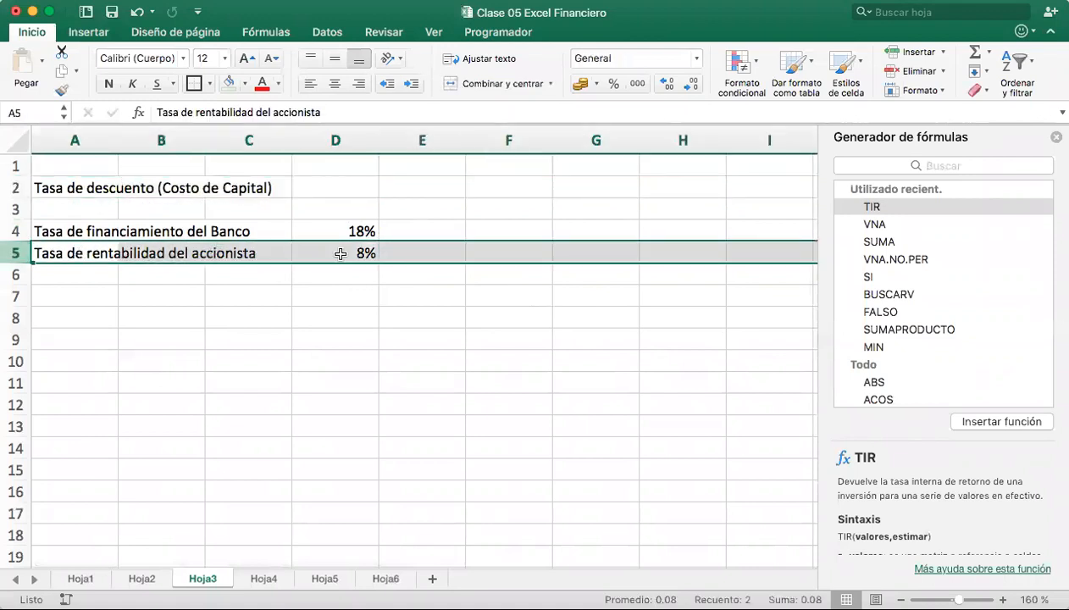
Narrow column E on the sheet and go over the two rates and their labels in rows 4 and 5
{"action": "left_click_drag", "start_coordinate": [466, 140], "coordinate": [415, 140]}
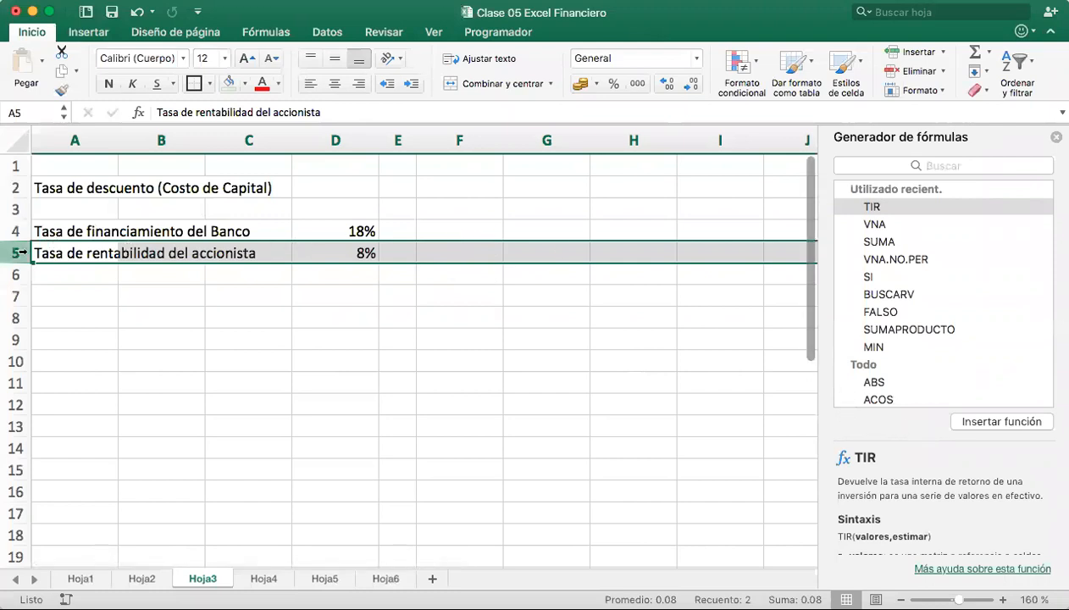
{"action": "left_click", "coordinate": [474, 250]}
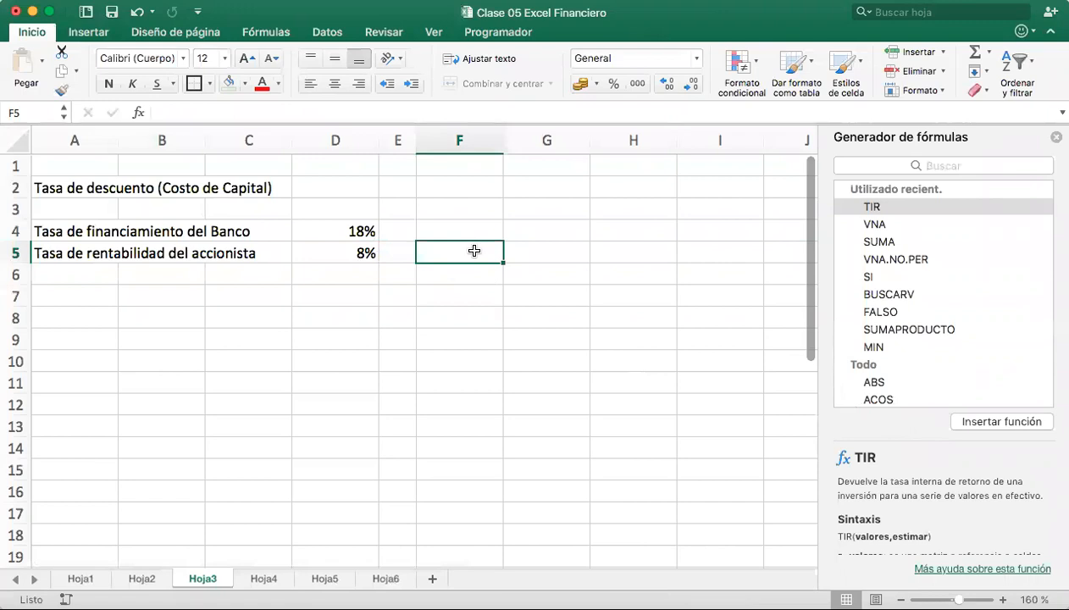
{"action": "left_click", "coordinate": [19, 253]}
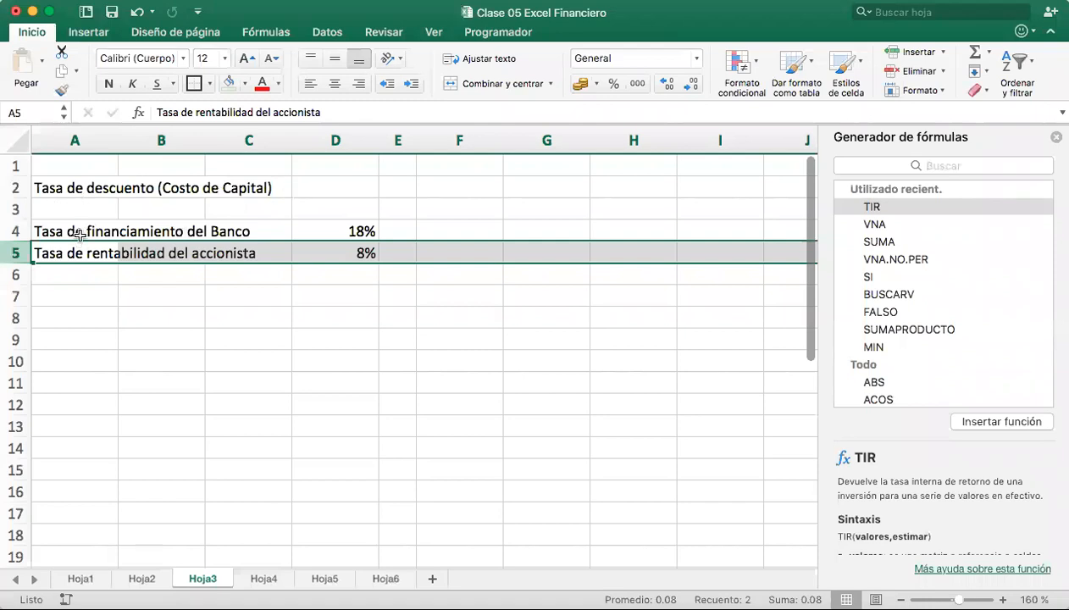
{"action": "left_click_drag", "start_coordinate": [348, 231], "coordinate": [346, 254]}
{"action": "left_click_drag", "start_coordinate": [63, 237], "coordinate": [61, 254]}
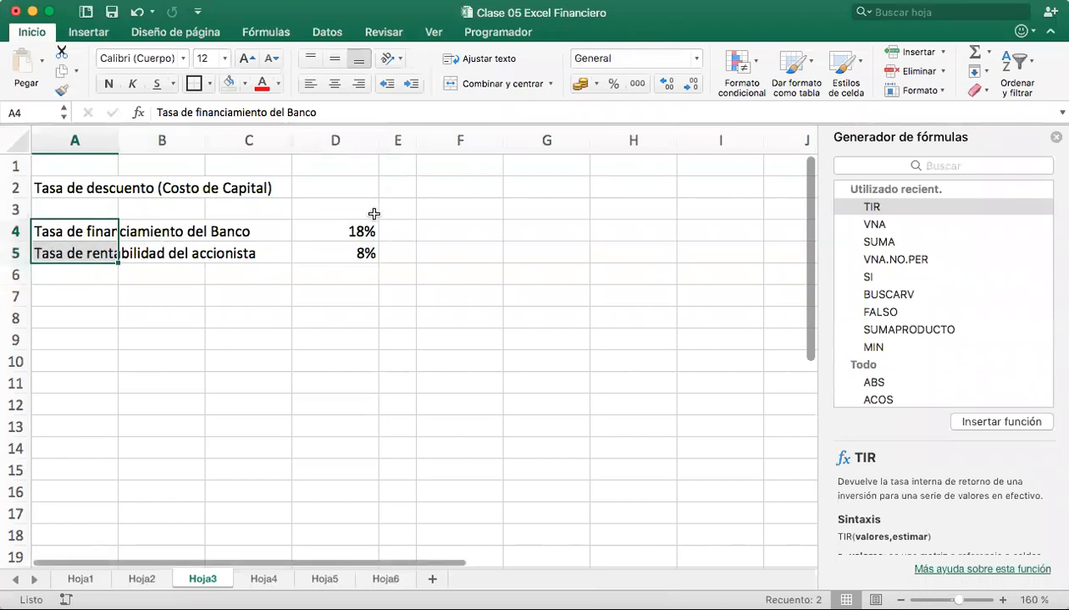
Clear all the discount rate notes in the range A1:F8 of Hoja3
{"action": "left_click", "coordinate": [424, 313]}
{"action": "left_click_drag", "start_coordinate": [122, 248], "coordinate": [17, 170]}
{"action": "key", "text": "Delete"}
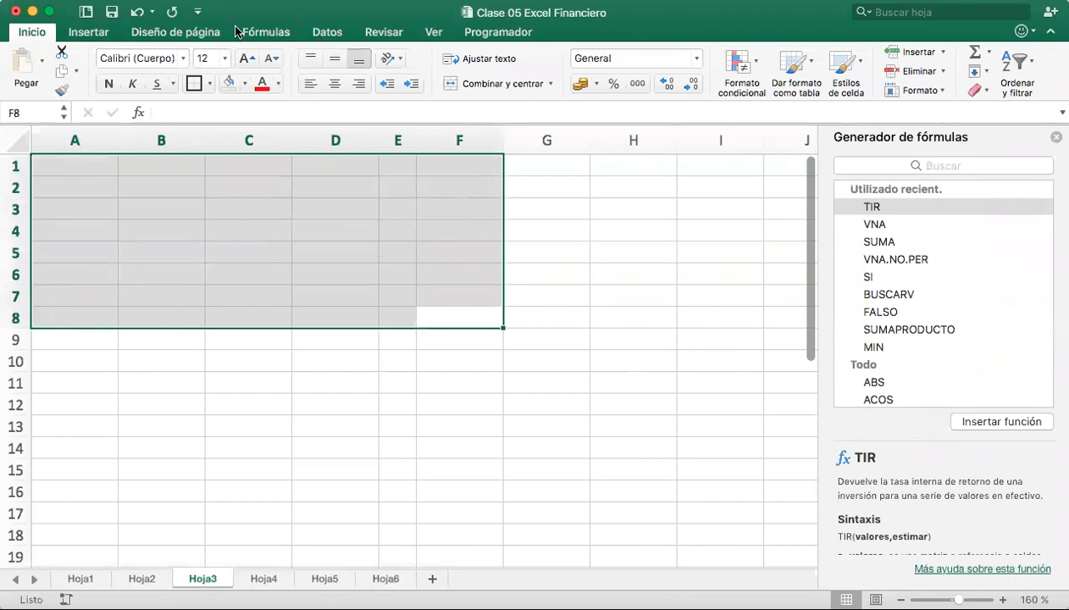
Check the cash flow table on Hoja2 and enter the heading "Datos del proyecto de inversión" in A1 of Hoja3
{"action": "left_click", "coordinate": [141, 579]}
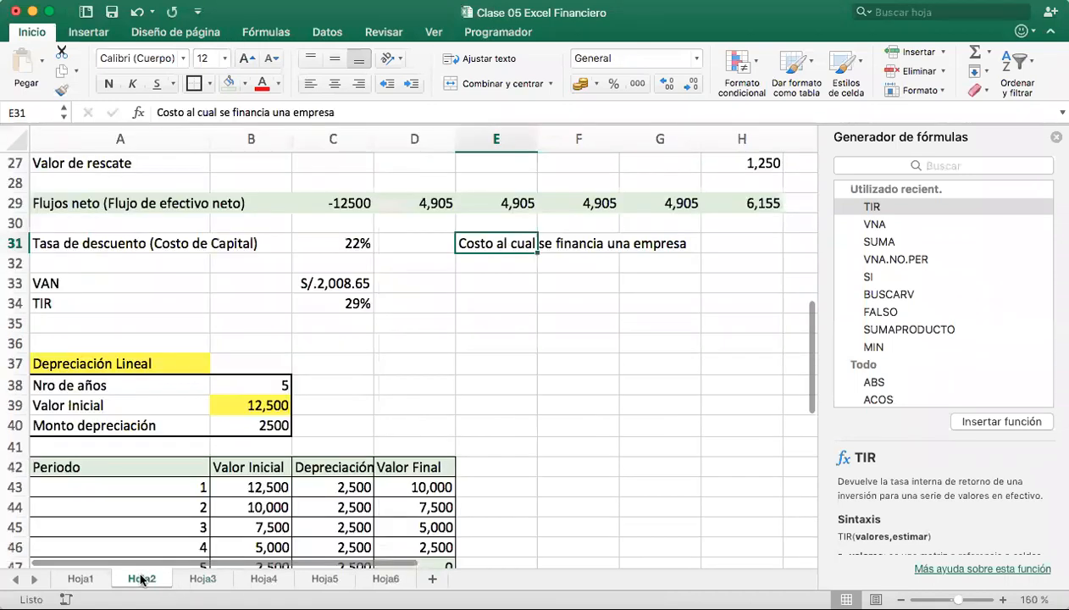
{"action": "scroll", "coordinate": [506, 335], "scroll_direction": "up", "scroll_amount": 10}
{"action": "scroll", "coordinate": [505, 336], "scroll_direction": "down", "scroll_amount": 5}
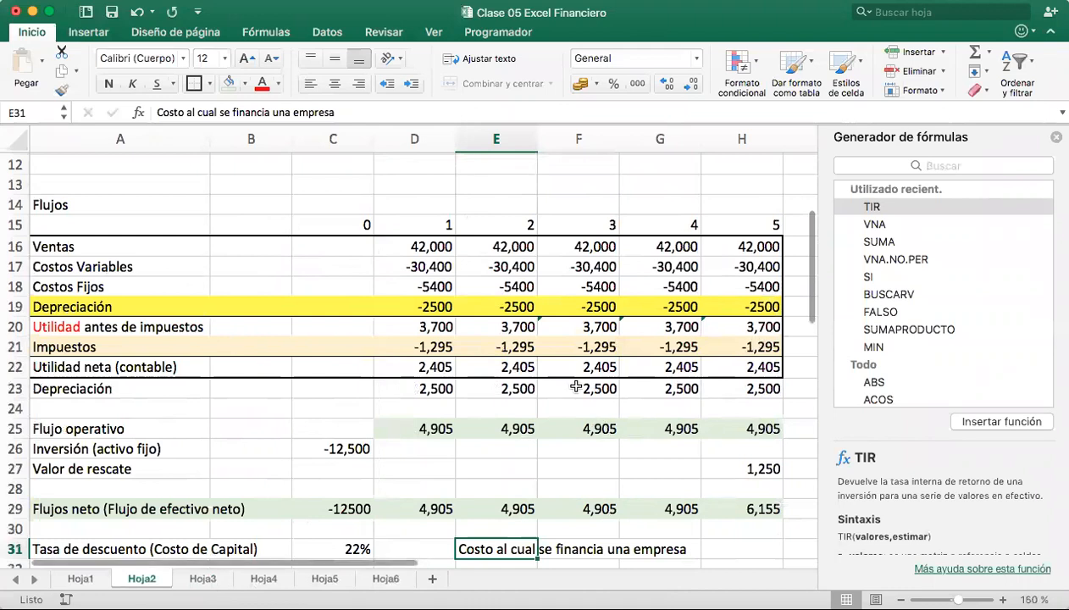
{"action": "left_click", "coordinate": [215, 579]}
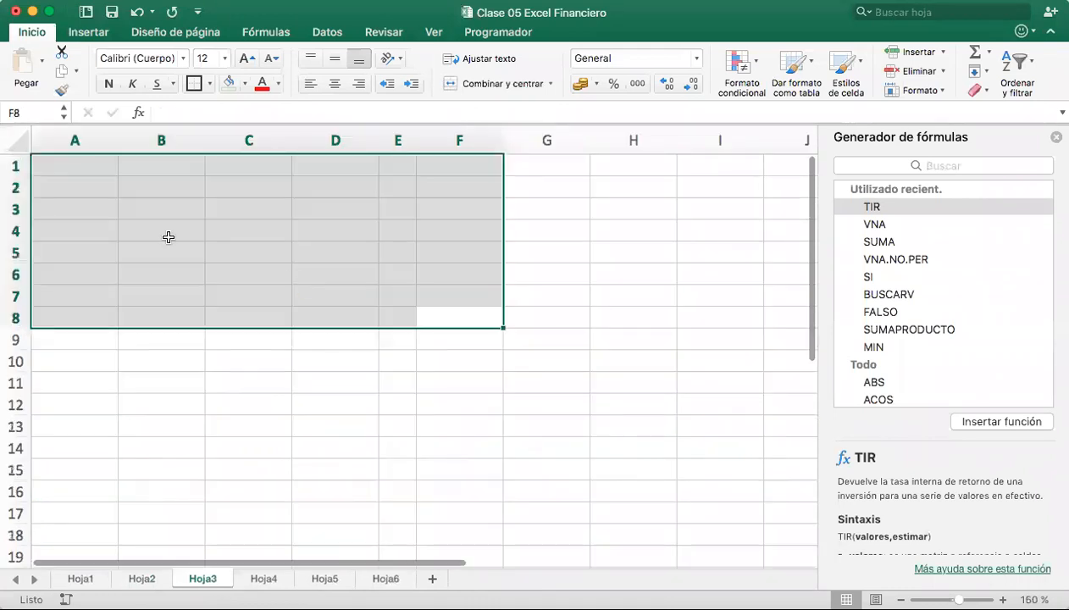
{"action": "left_click", "coordinate": [89, 174]}
{"action": "type", "text": "Datos del pro"}
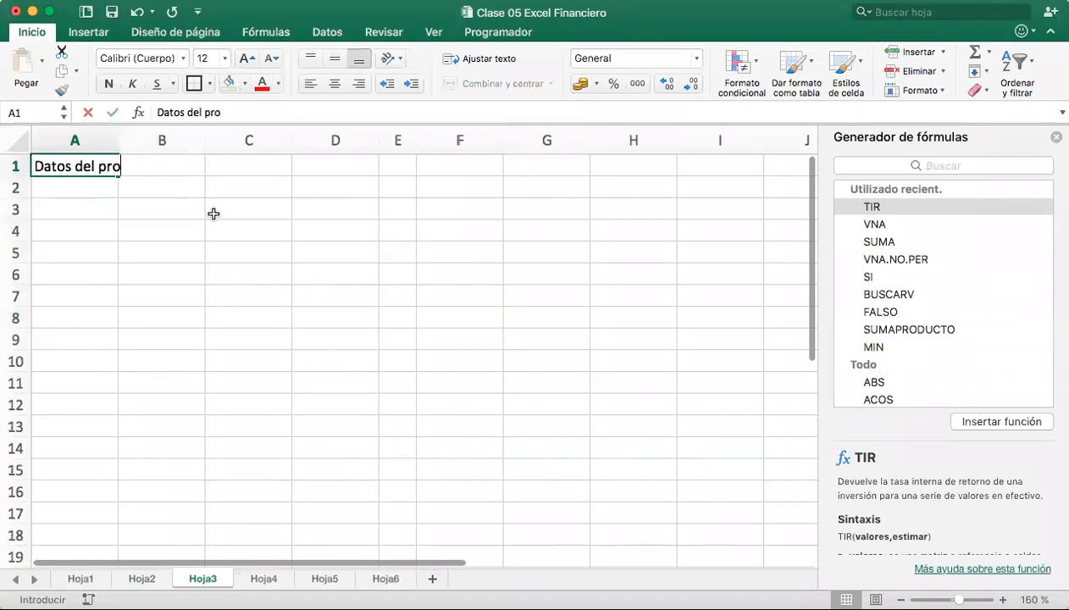
{"action": "type", "text": "yecto de invers"}
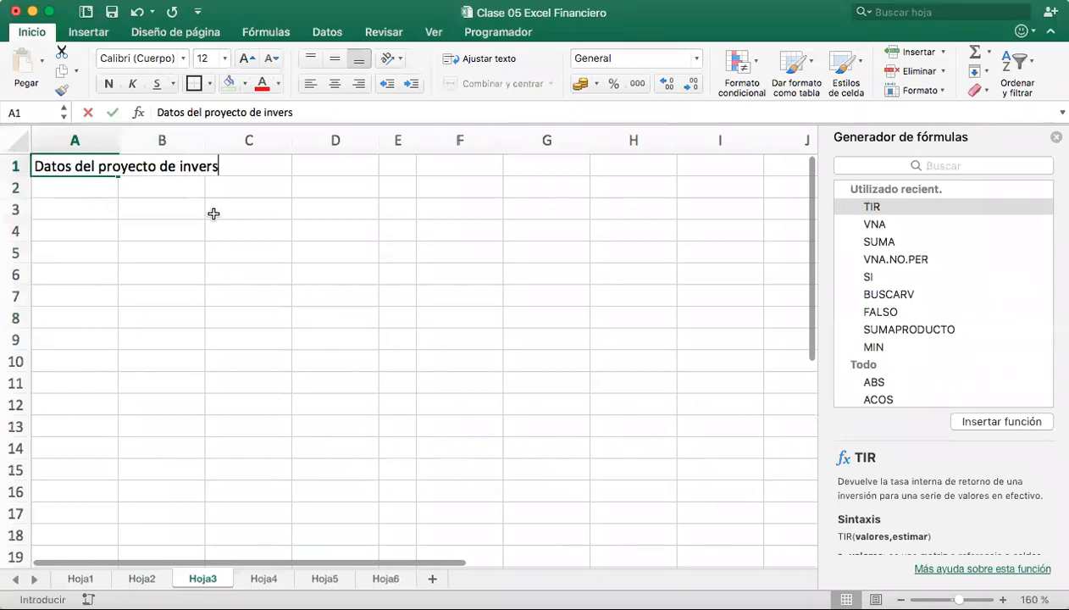
{"action": "type", "text": "ión"}
{"action": "key", "text": "Return"}
{"action": "key", "text": "Return"}
{"action": "key", "text": "Return"}
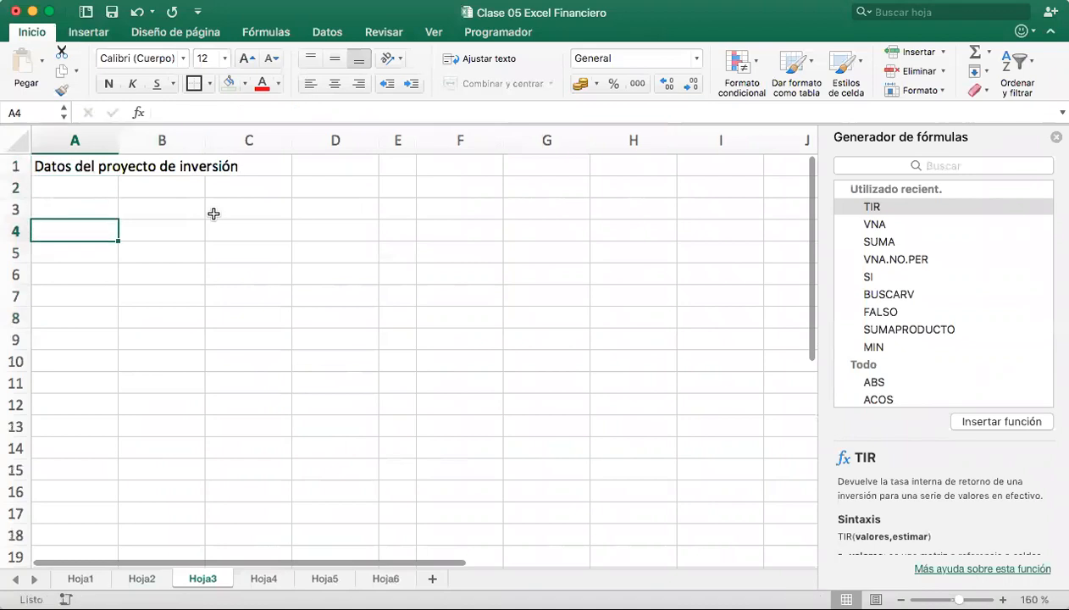
Enter "Plazo del proyecto" in A3 with "6 años" in B3, widening column A to fit the label
{"action": "key", "text": "Up"}
{"action": "type", "text": "Plazo"}
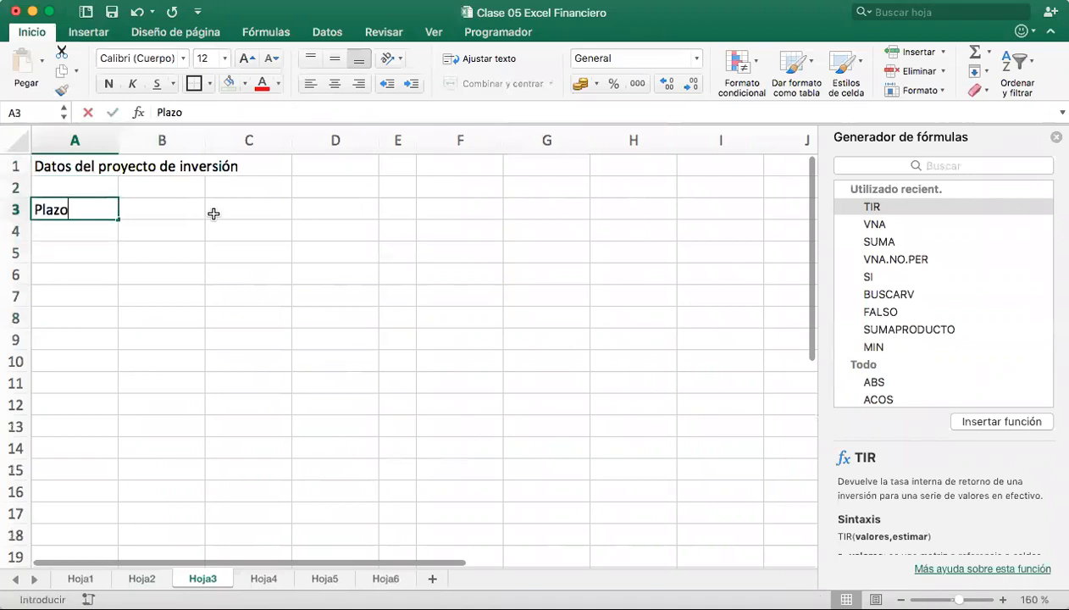
{"action": "type", "text": " del proyecto"}
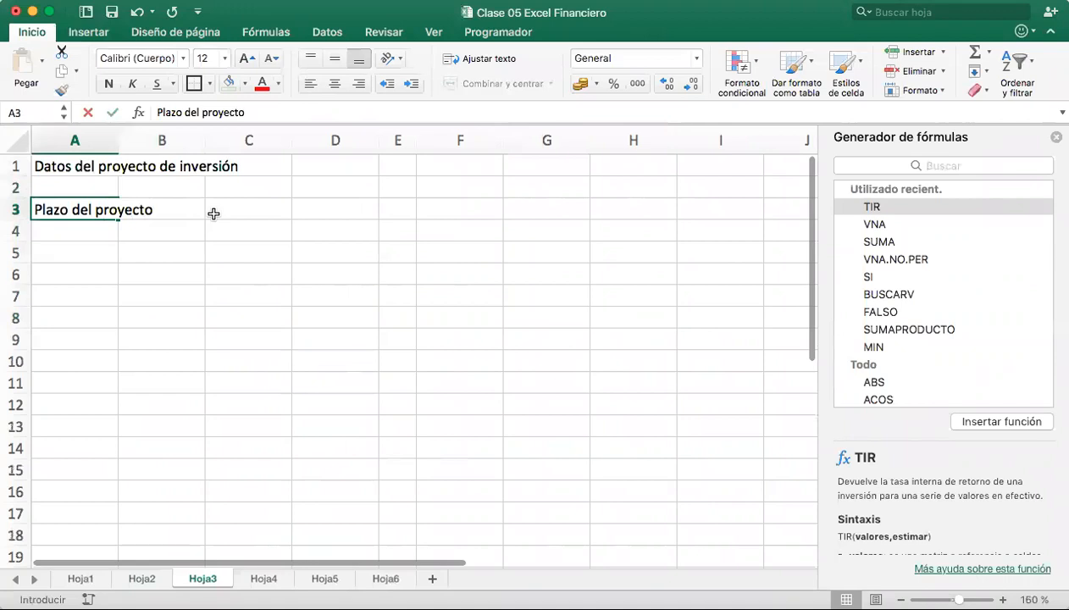
{"action": "key", "text": "Tab"}
{"action": "left_click_drag", "start_coordinate": [118, 138], "coordinate": [170, 139]}
{"action": "type", "text": "6 años"}
{"action": "key", "text": "Return"}
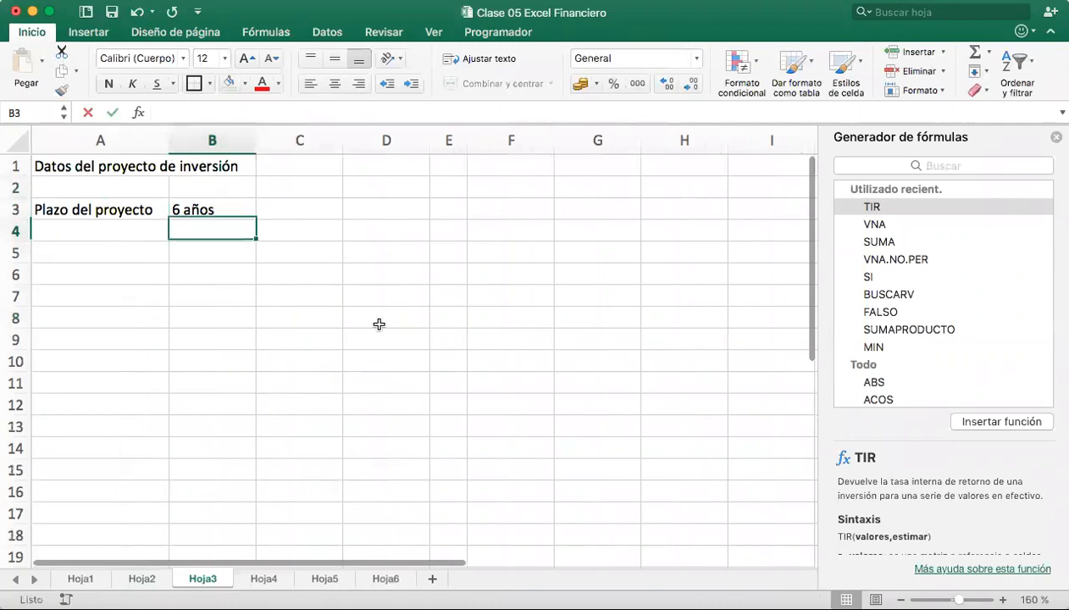
Enter "Ventas (unidades anuales)" in A4 with 3,000 in B4, widening column A to fit the label
{"action": "type", "text": "Ventas"}
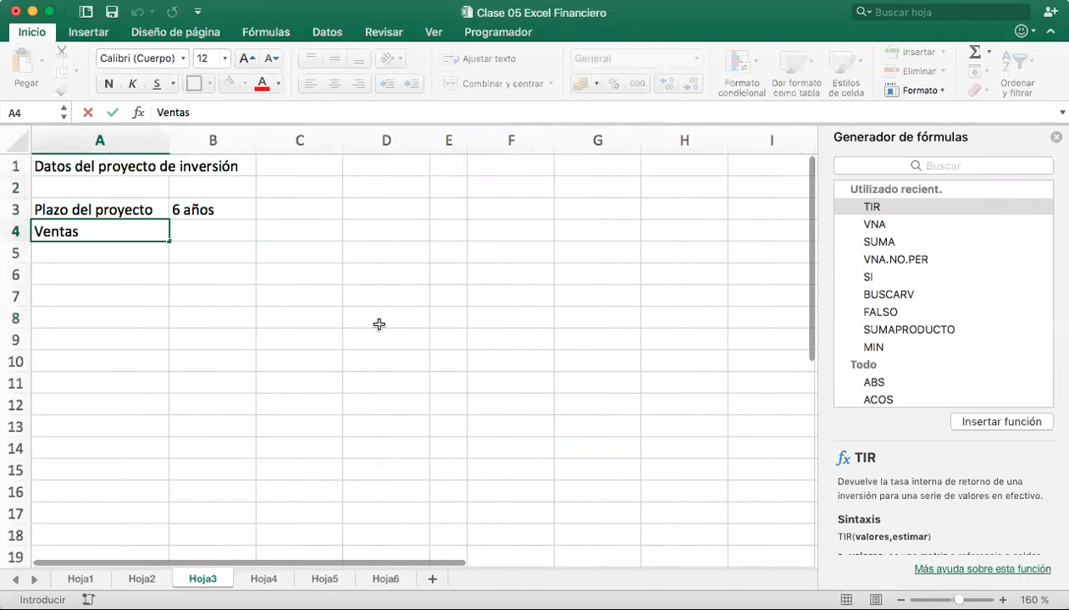
{"action": "type", "text": " (unidades"}
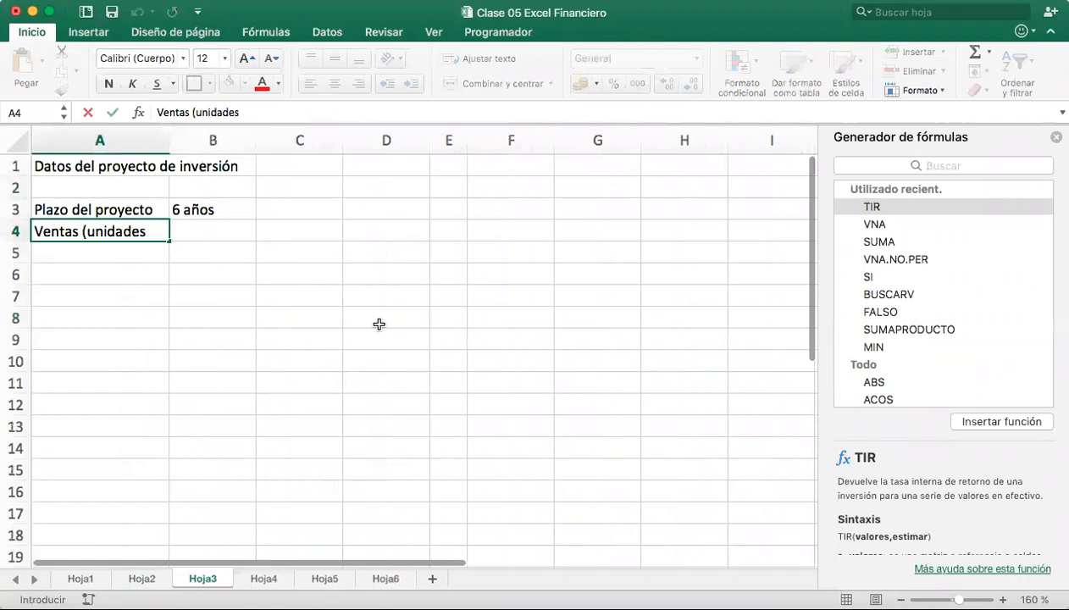
{"action": "type", "text": " anuales)"}
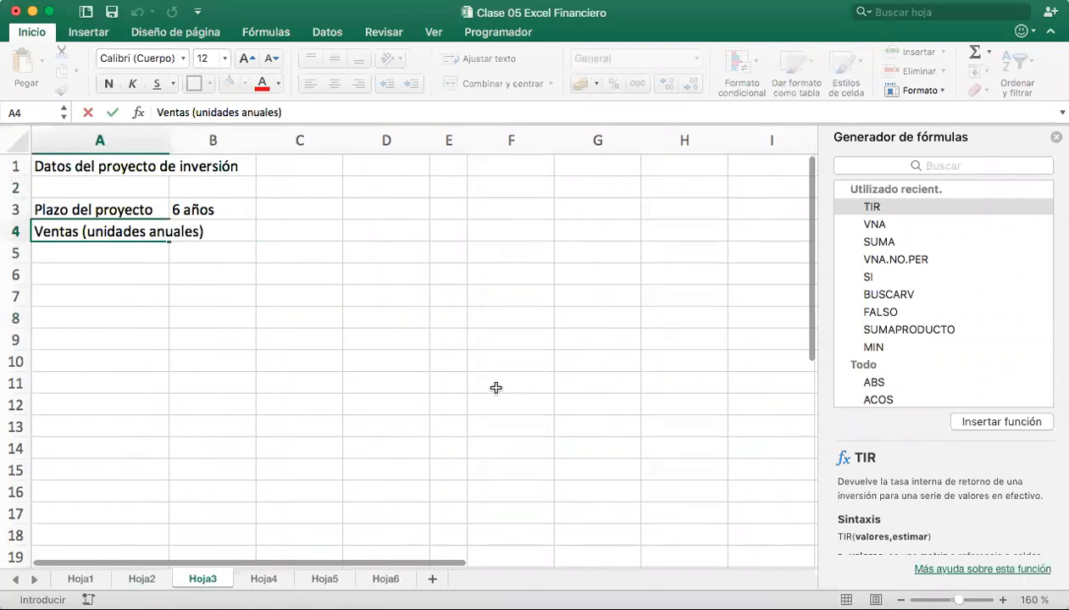
{"action": "left_click", "coordinate": [173, 346]}
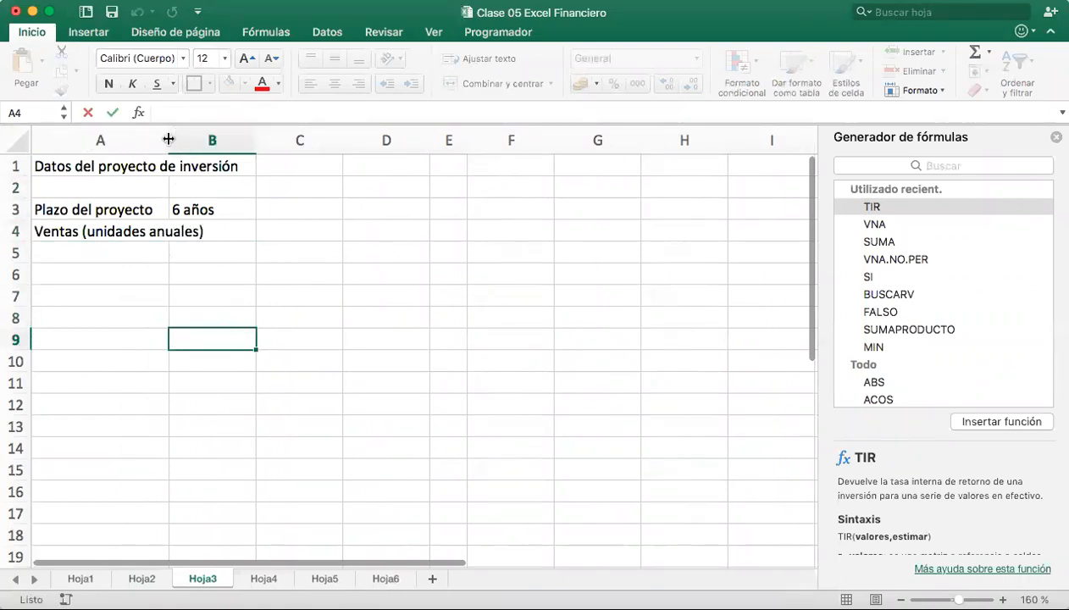
{"action": "left_click_drag", "start_coordinate": [189, 138], "coordinate": [217, 139]}
{"action": "left_click", "coordinate": [280, 233]}
{"action": "type", "text": "3,000"}
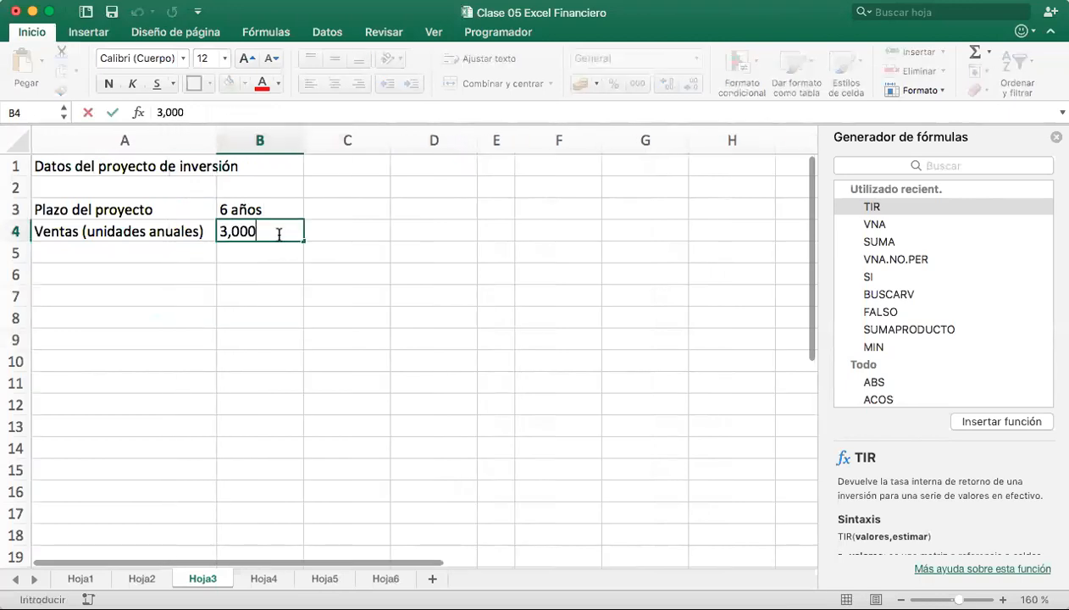
{"action": "key", "text": "Return"}
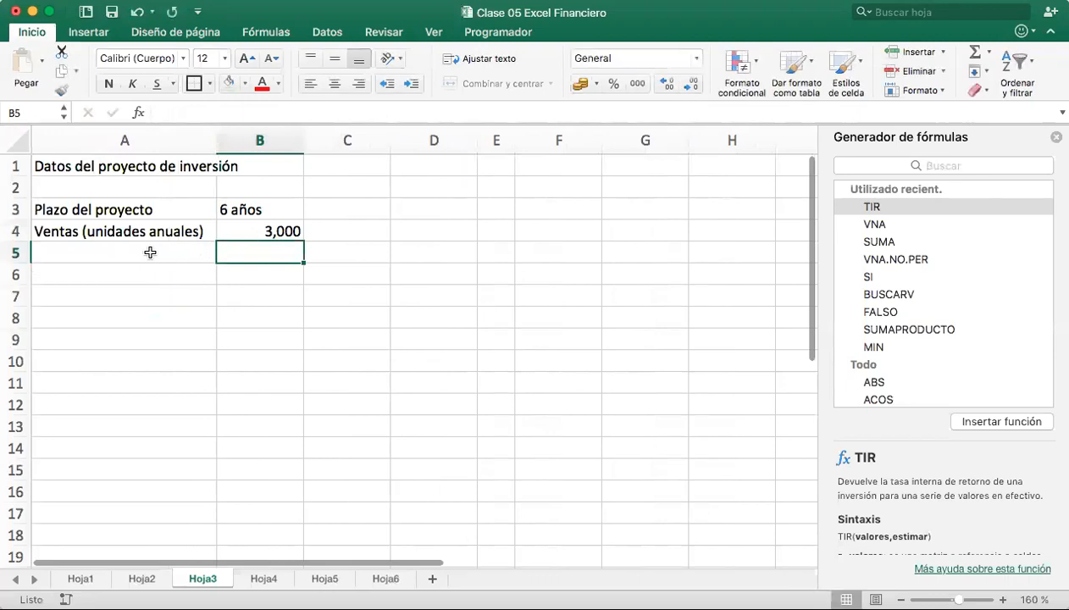
Enter "Precio de venta (unidad)" in A5 with 8.5 in B5
{"action": "left_click", "coordinate": [150, 252]}
{"action": "type", "text": "Precio de "}
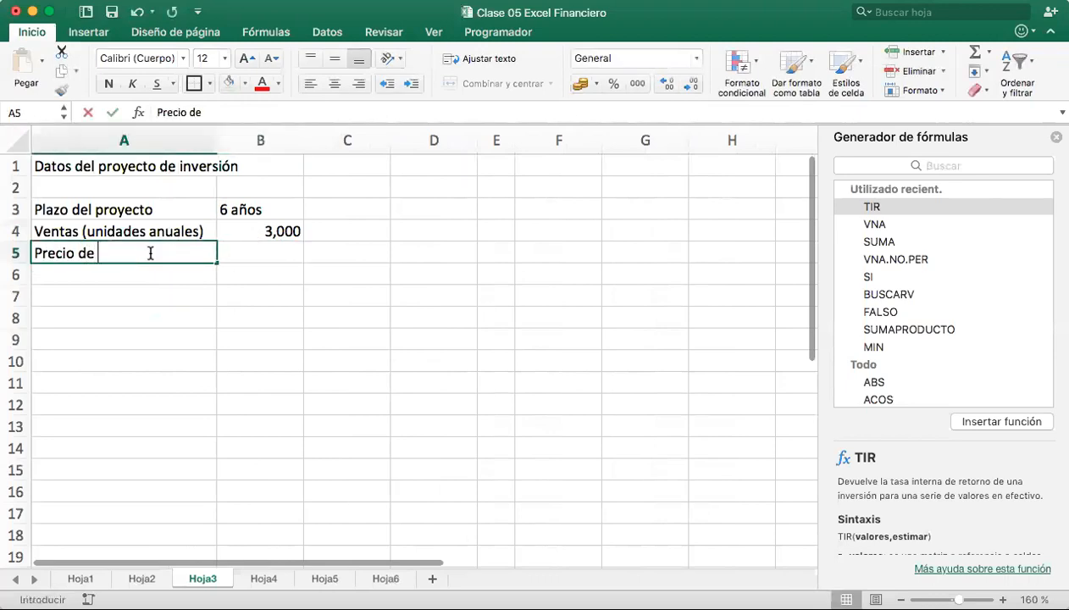
{"action": "type", "text": "venta (u"}
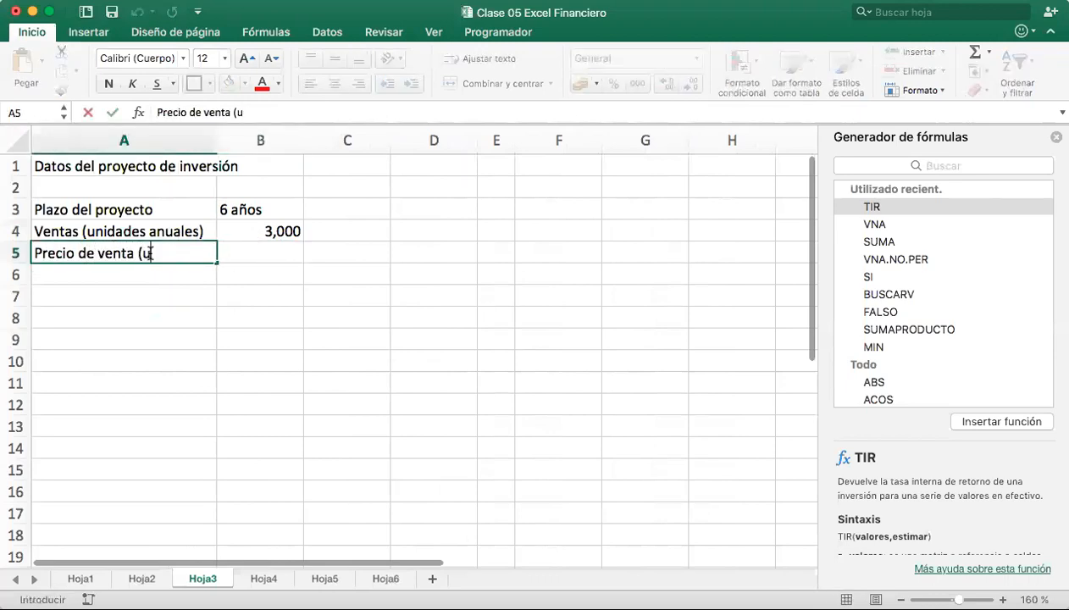
{"action": "type", "text": "nidad)"}
{"action": "key", "text": "Tab"}
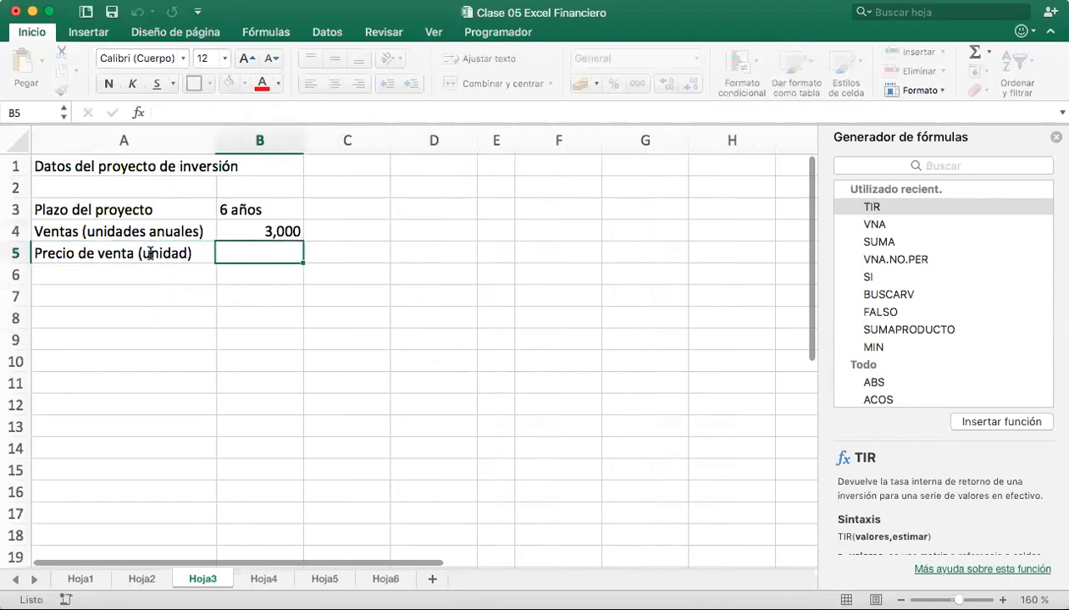
{"action": "type", "text": "8.5"}
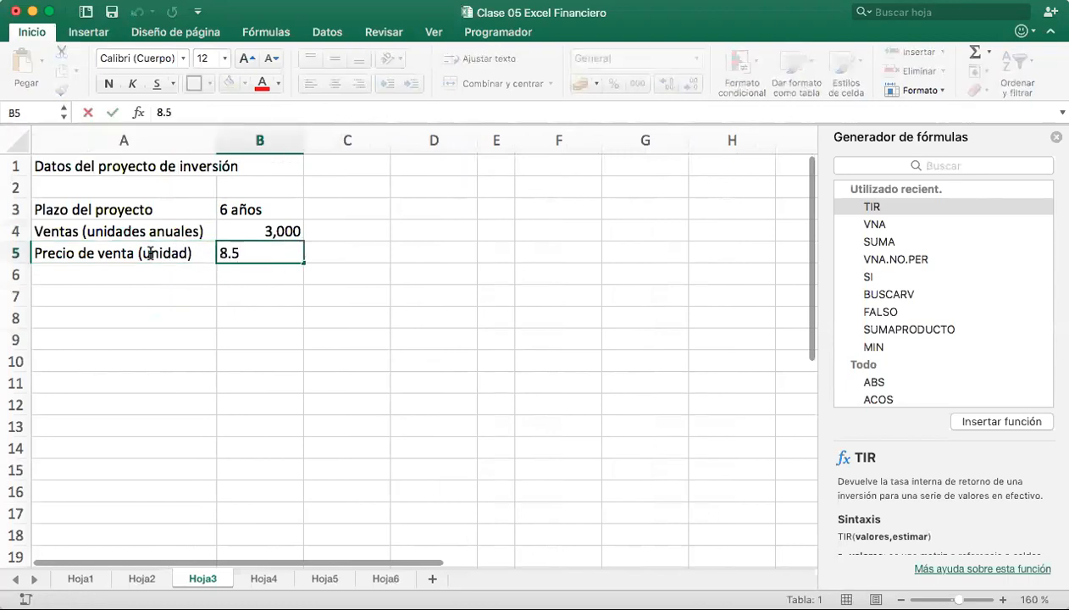
{"action": "key", "text": "Return"}
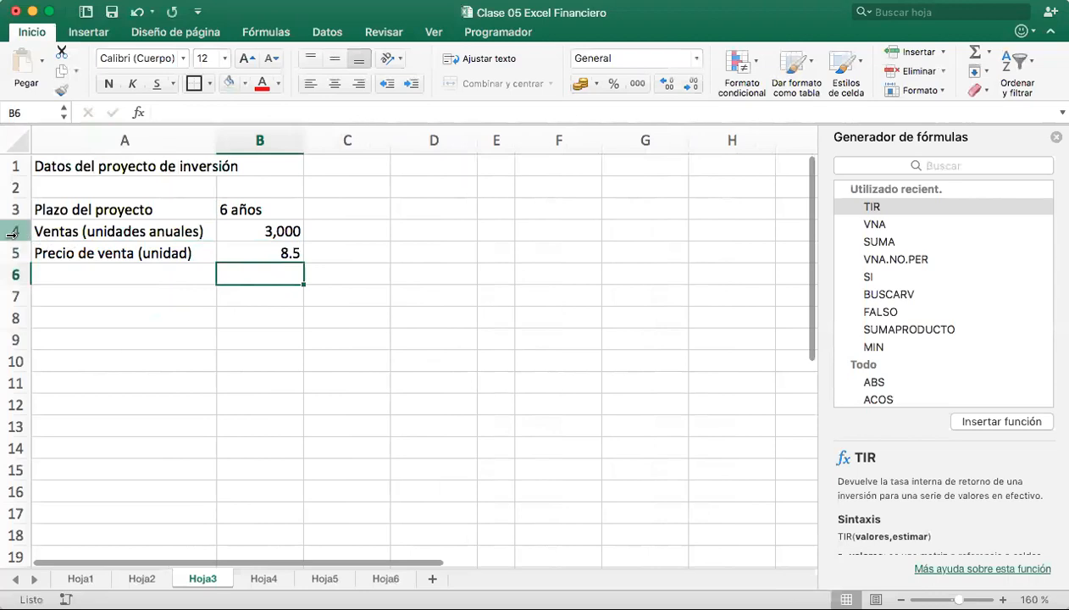
Enter "Costo variables (unidad)" in A6 with 6.5 in B6
{"action": "left_click", "coordinate": [92, 269]}
{"action": "type", "text": "Cost"}
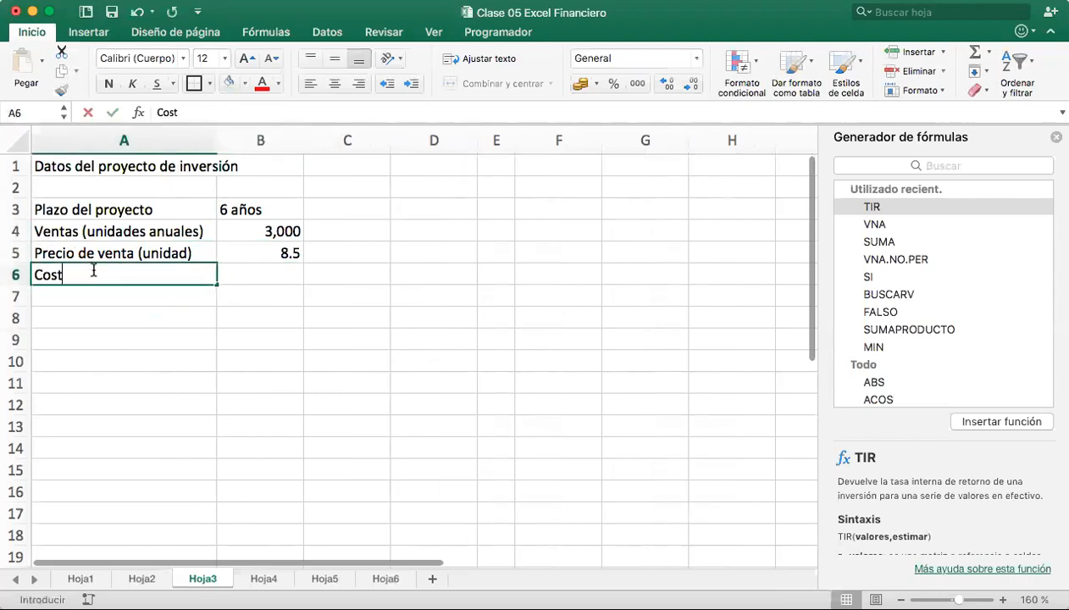
{"action": "type", "text": "o variables"}
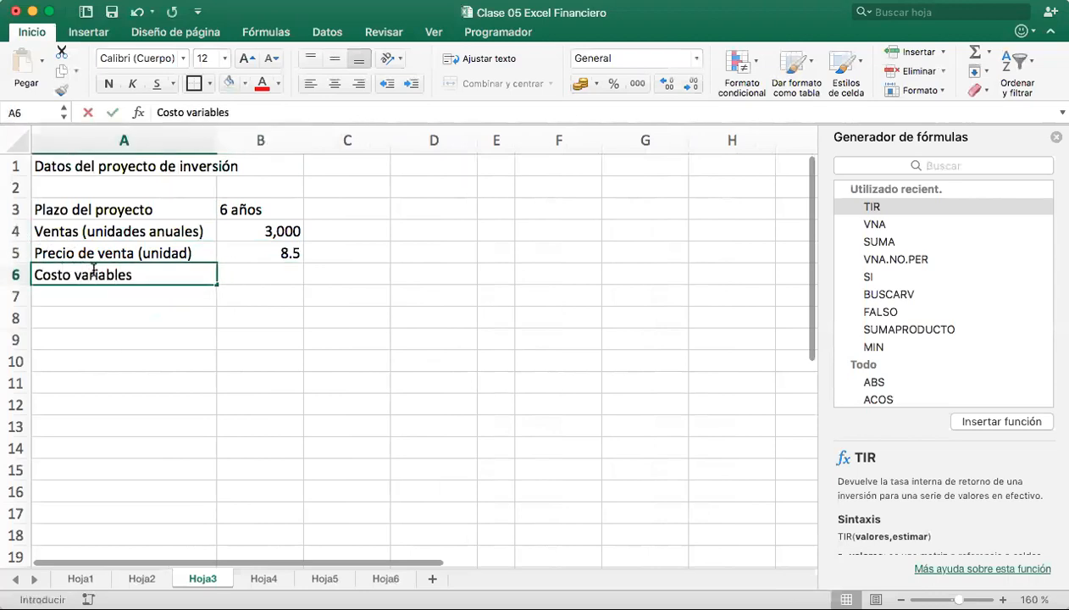
{"action": "type", "text": " (unidad)"}
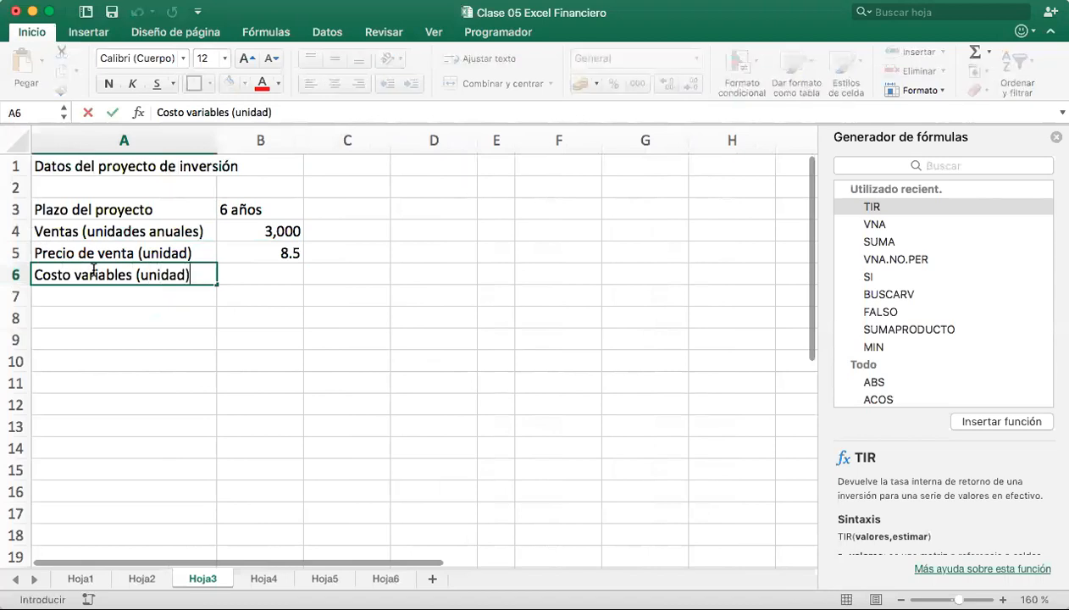
{"action": "key", "text": "Tab"}
{"action": "type", "text": "6.5"}
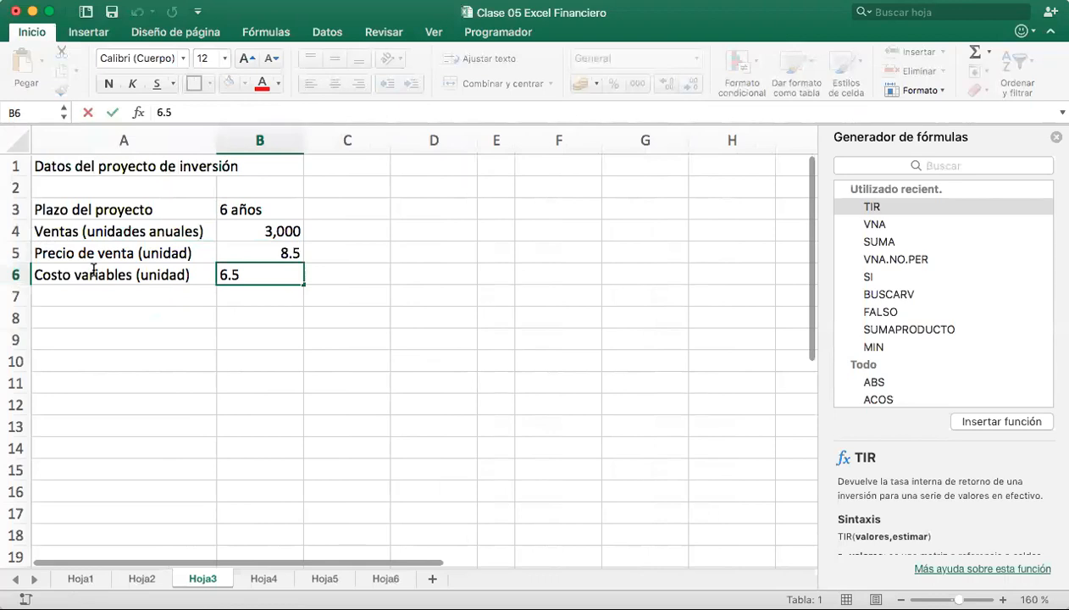
{"action": "key", "text": "Return"}
Enter "Costos Fijos (anuales)" in A7 with 4,800 in B7
{"action": "left_click", "coordinate": [146, 291]}
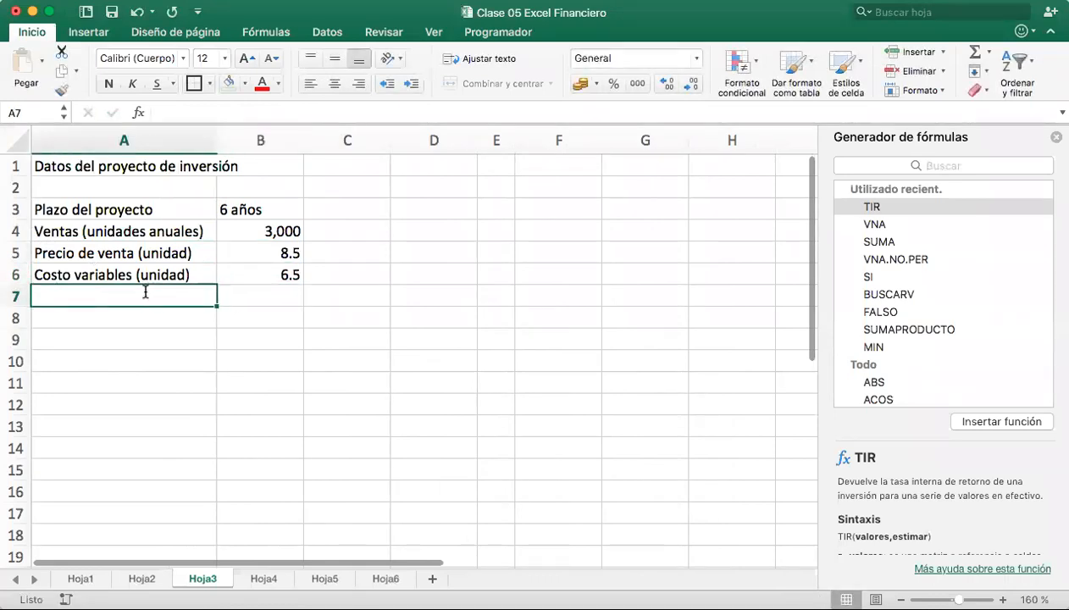
{"action": "type", "text": "Costos Fijos"}
{"action": "key", "text": "Tab"}
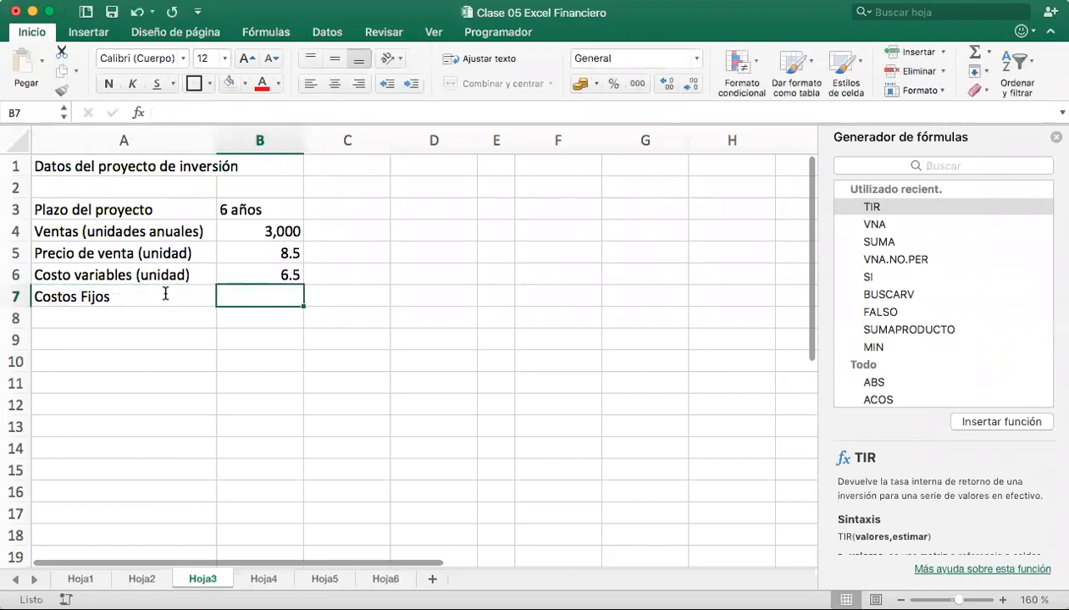
{"action": "left_click", "coordinate": [179, 299]}
{"action": "double_click", "coordinate": [181, 298]}
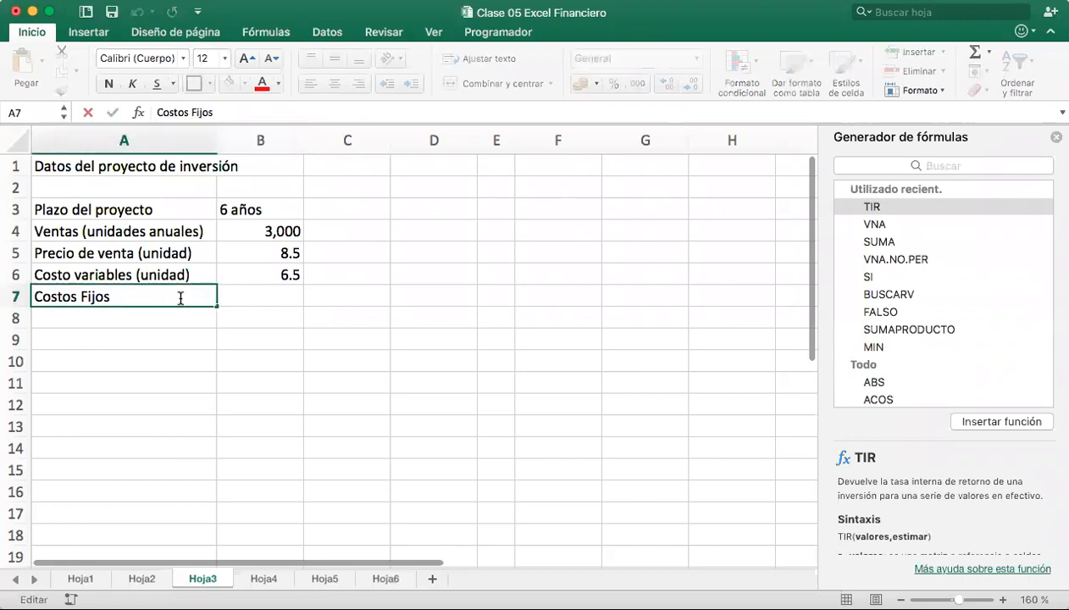
{"action": "type", "text": "(anuales)"}
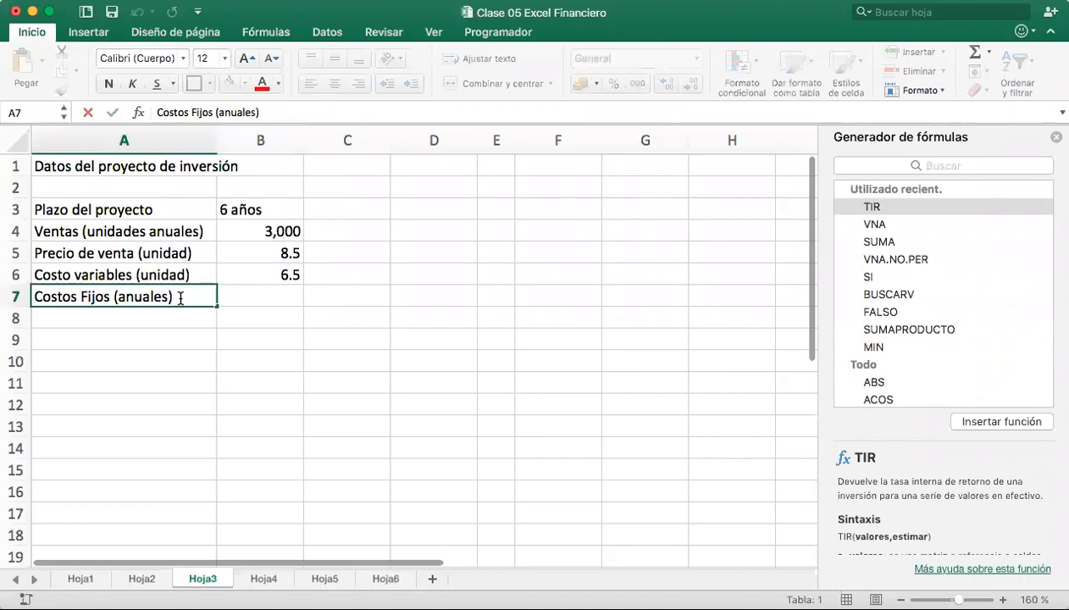
{"action": "key", "text": "Return"}
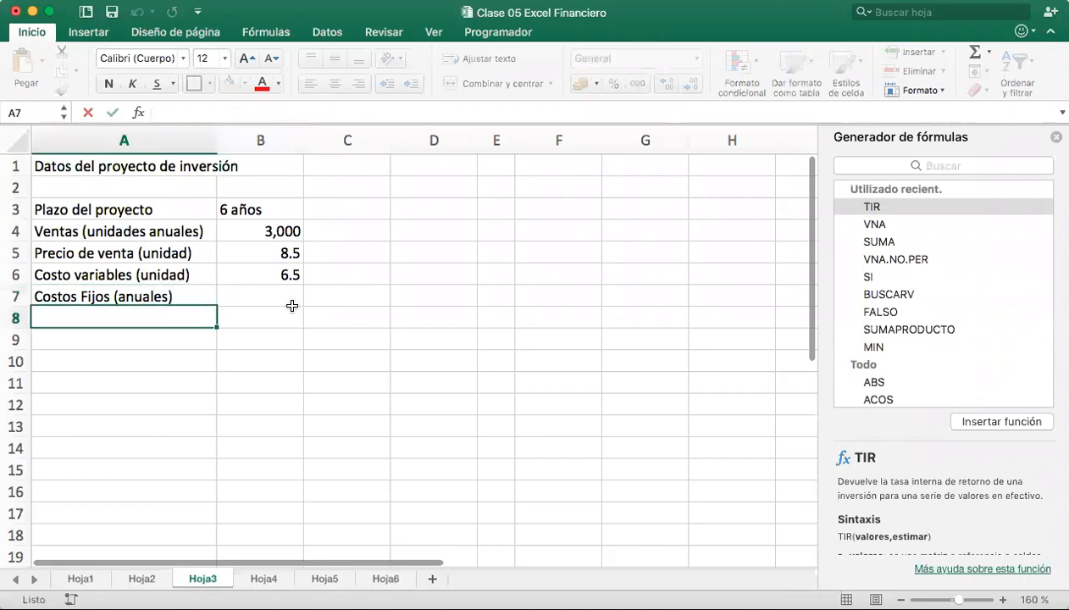
{"action": "left_click", "coordinate": [281, 296]}
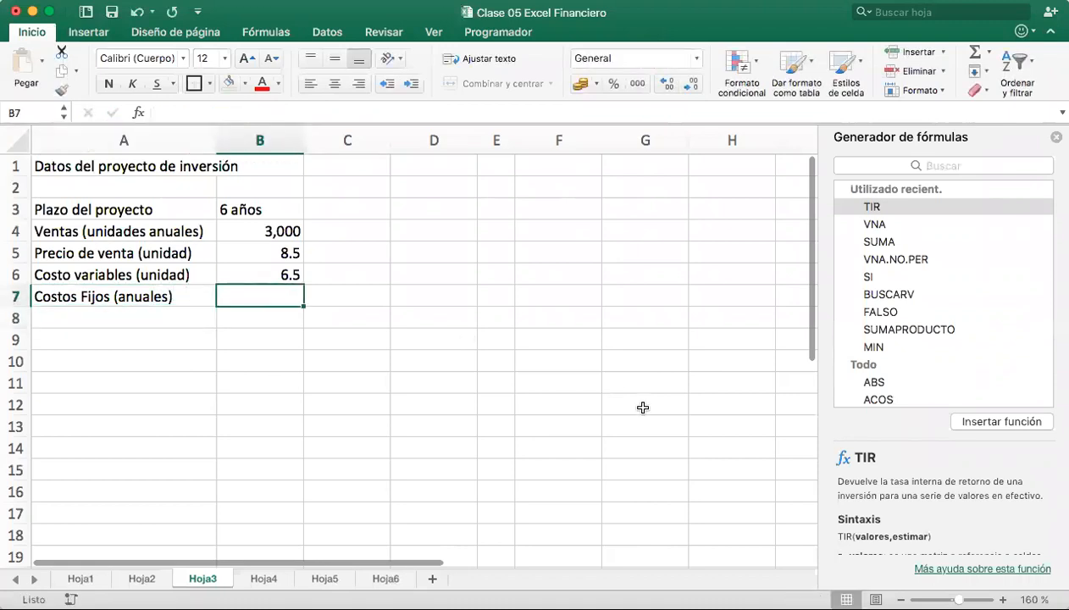
{"action": "type", "text": "4,800"}
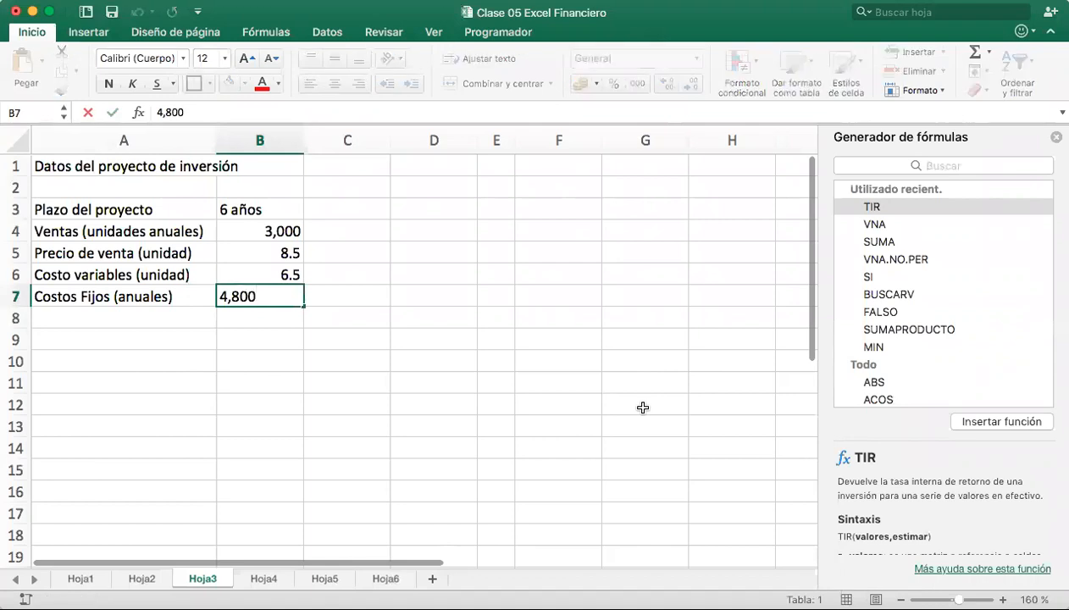
{"action": "key", "text": "Return"}
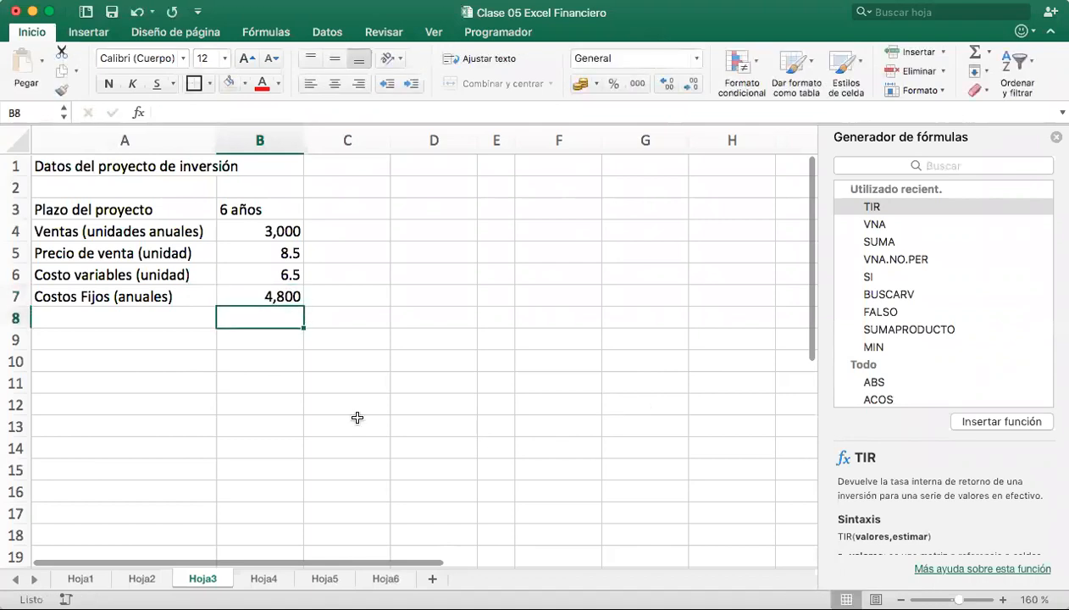
Enter "Inversión Activo Fijo" in A8 with 18,000 in B8
{"action": "left_click", "coordinate": [171, 318]}
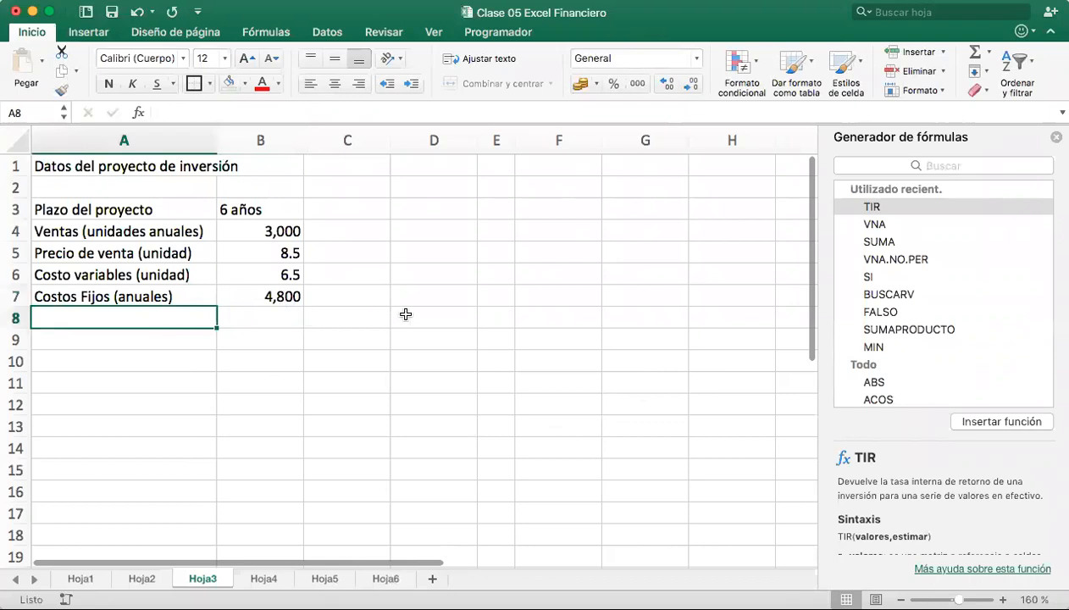
{"action": "type", "text": "Inversión Activo Fijo"}
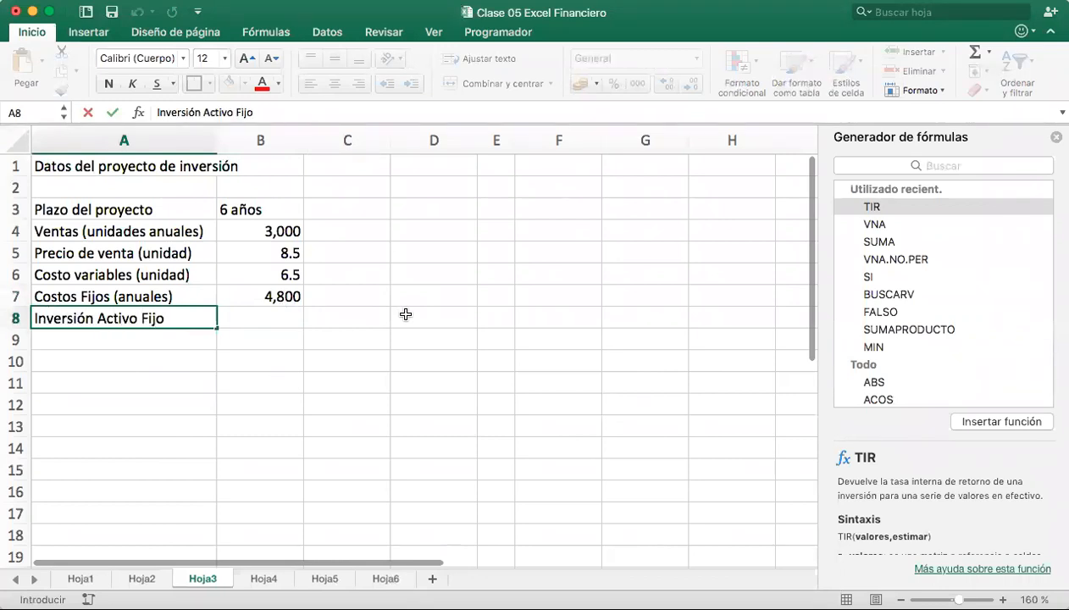
{"action": "left_click", "coordinate": [280, 318]}
{"action": "type", "text": "15,"}
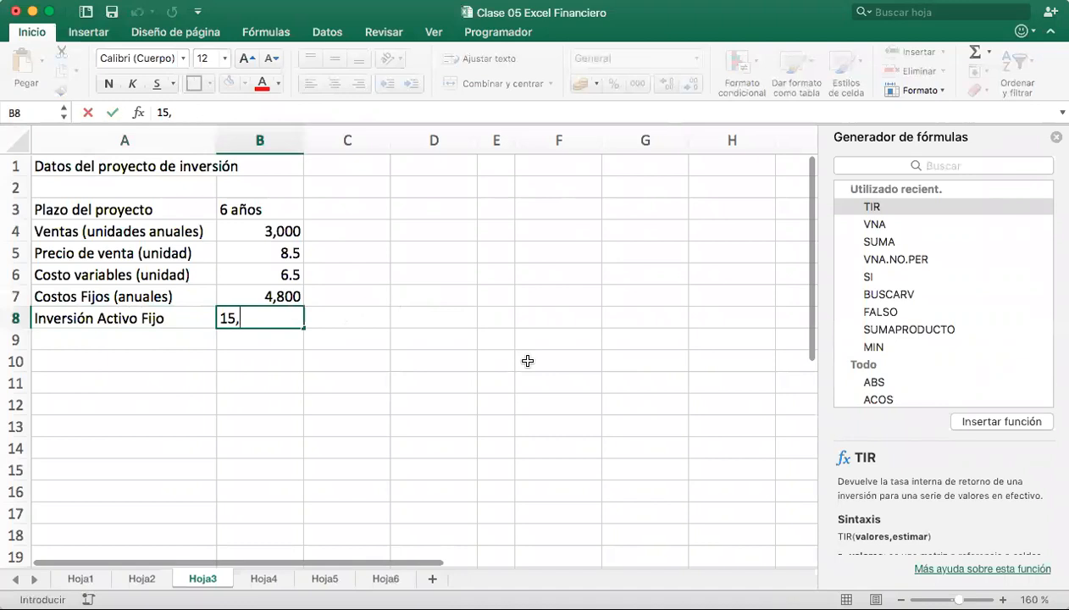
{"action": "key", "text": "BackSpace"}
{"action": "key", "text": "BackSpace"}
{"action": "key", "text": "BackSpace"}
{"action": "type", "text": "18,000"}
{"action": "key", "text": "Return"}
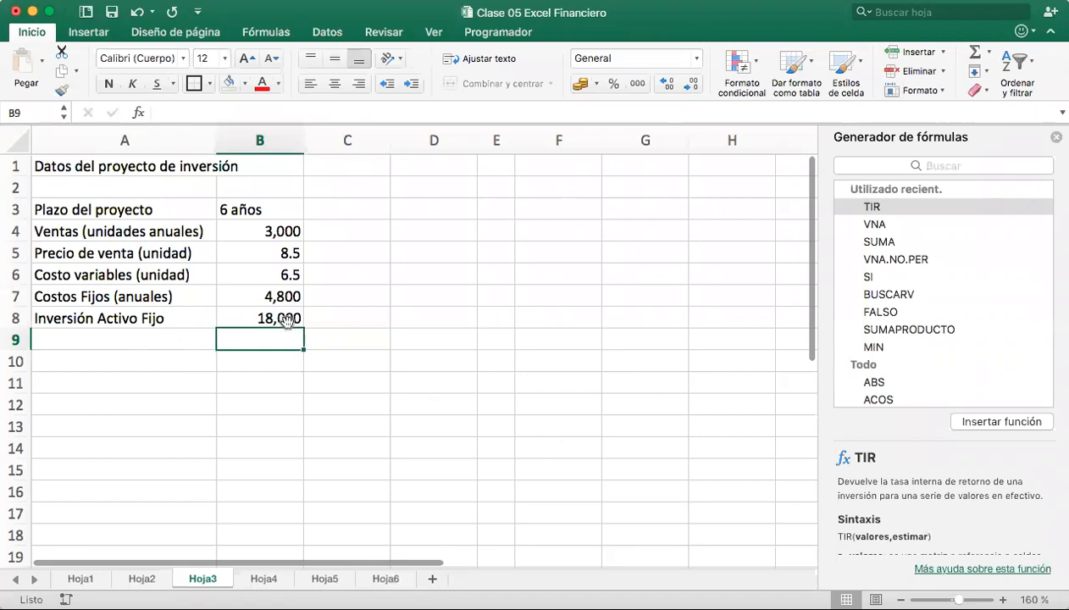
Enter "Depreciación del AF" in A9 with 6 in B9 and the unit "años" in C9
{"action": "left_click", "coordinate": [178, 343]}
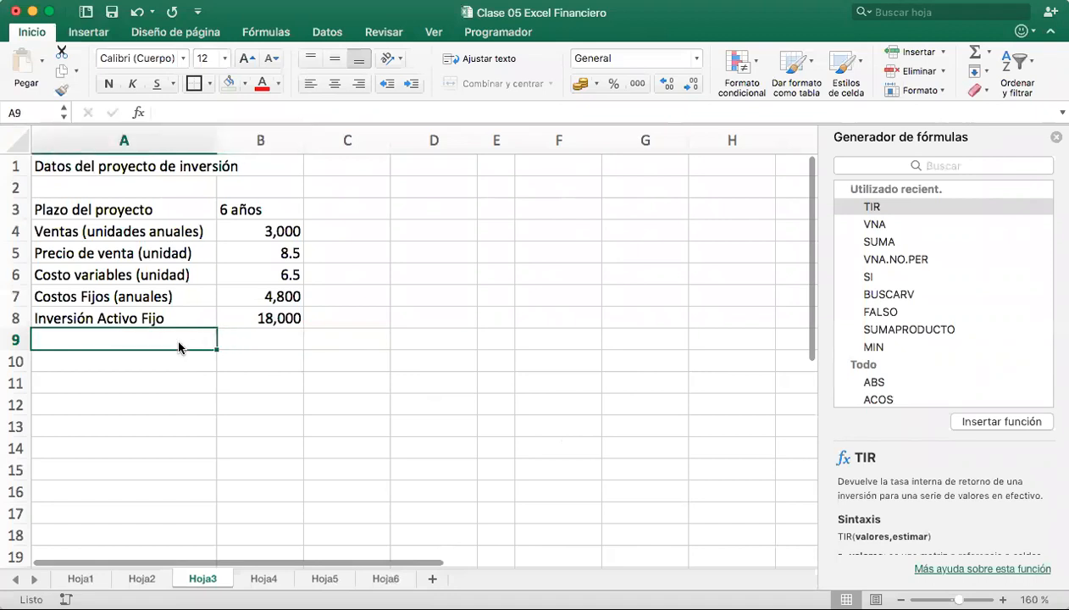
{"action": "type", "text": "Deprecia"}
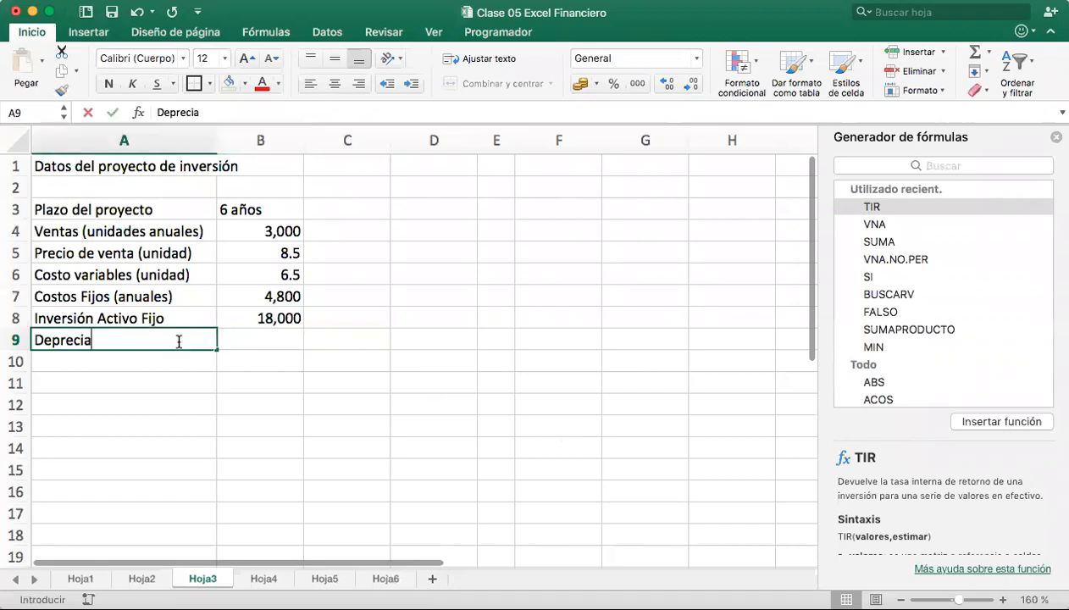
{"action": "type", "text": "ción del"}
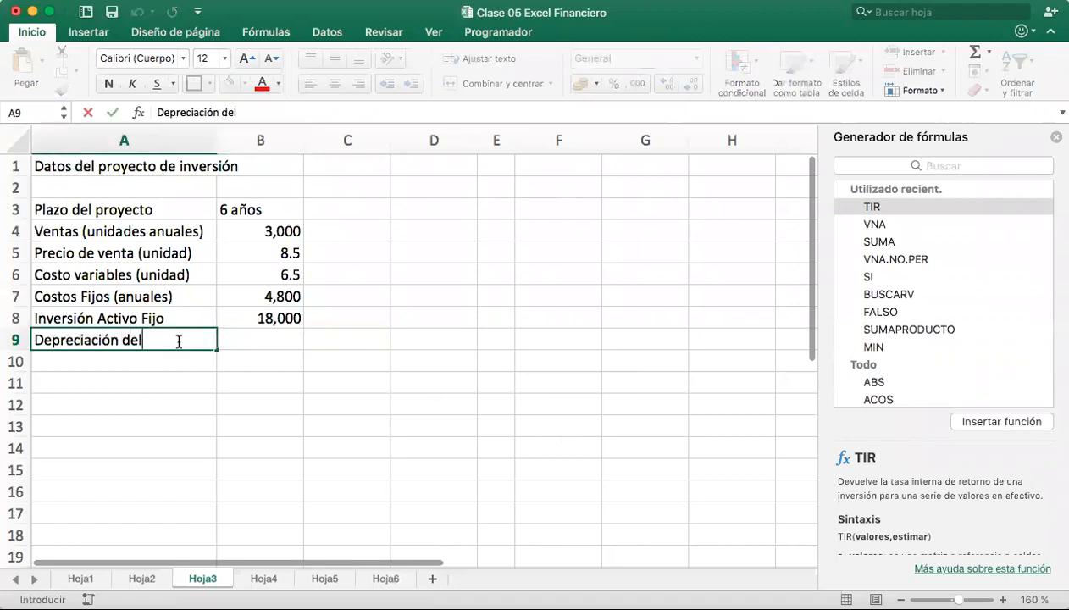
{"action": "type", "text": " AF"}
{"action": "key", "text": "Tab"}
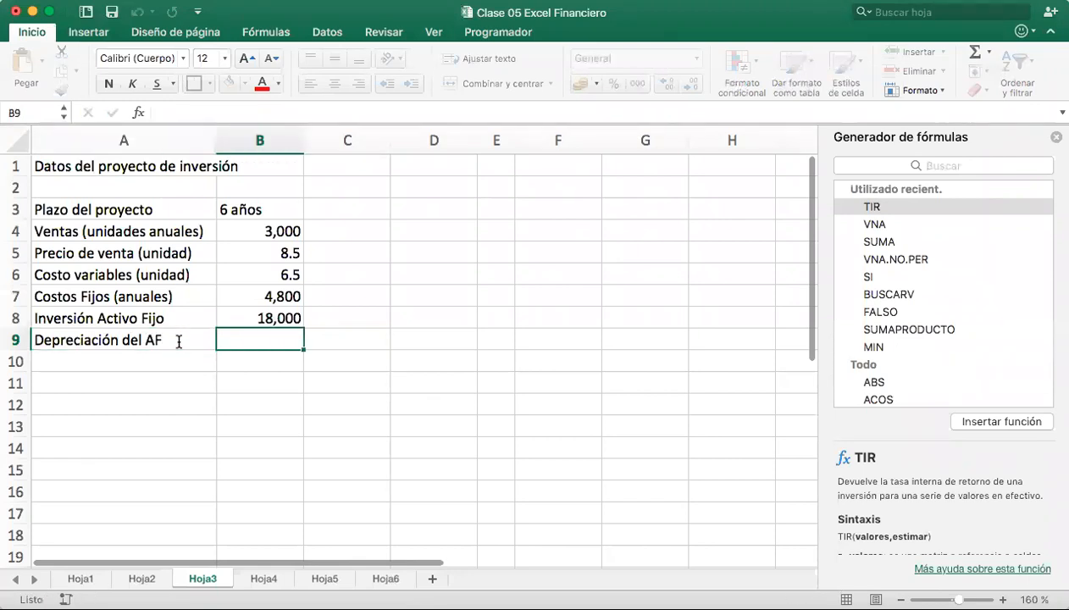
{"action": "type", "text": "6 a"}
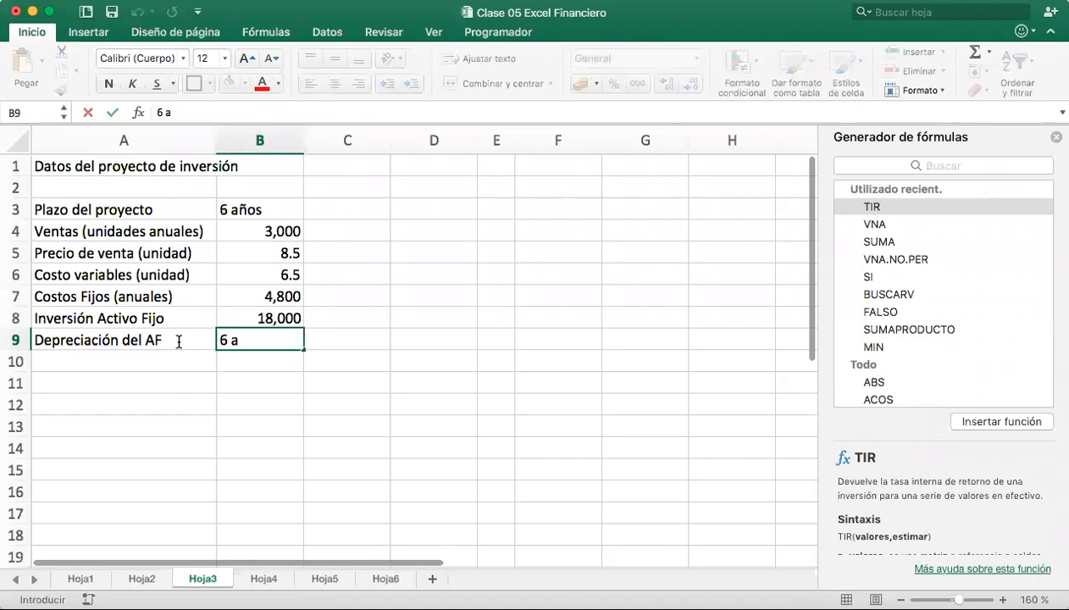
{"action": "type", "text": "ños"}
{"action": "key", "text": "BackSpace"}
{"action": "key", "text": "BackSpace"}
{"action": "key", "text": "BackSpace"}
{"action": "key", "text": "BackSpace"}
{"action": "key", "text": "BackSpace"}
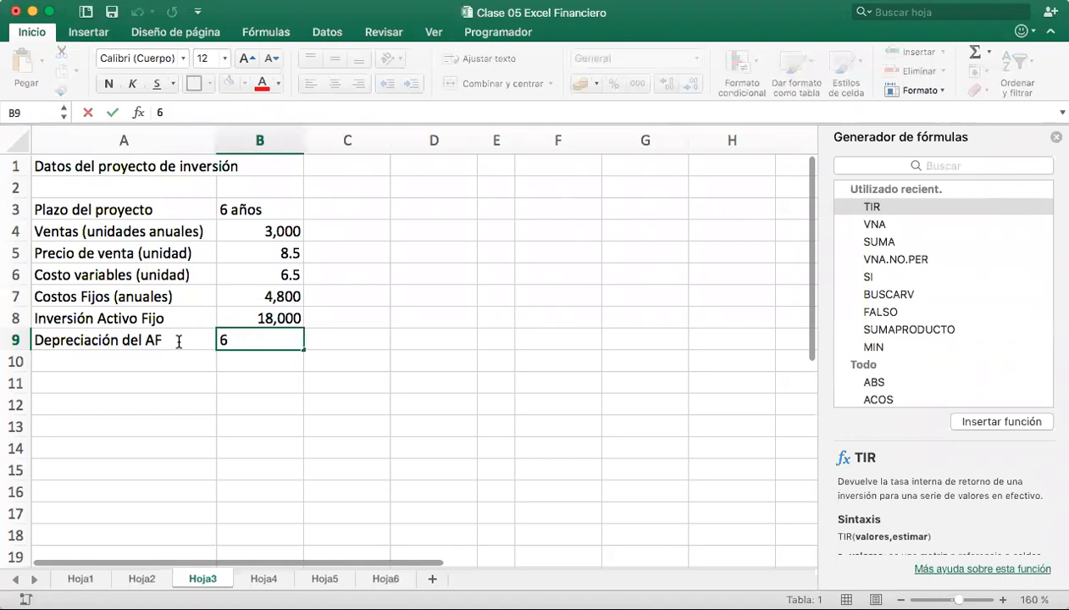
{"action": "key", "text": "Tab"}
{"action": "type", "text": "años"}
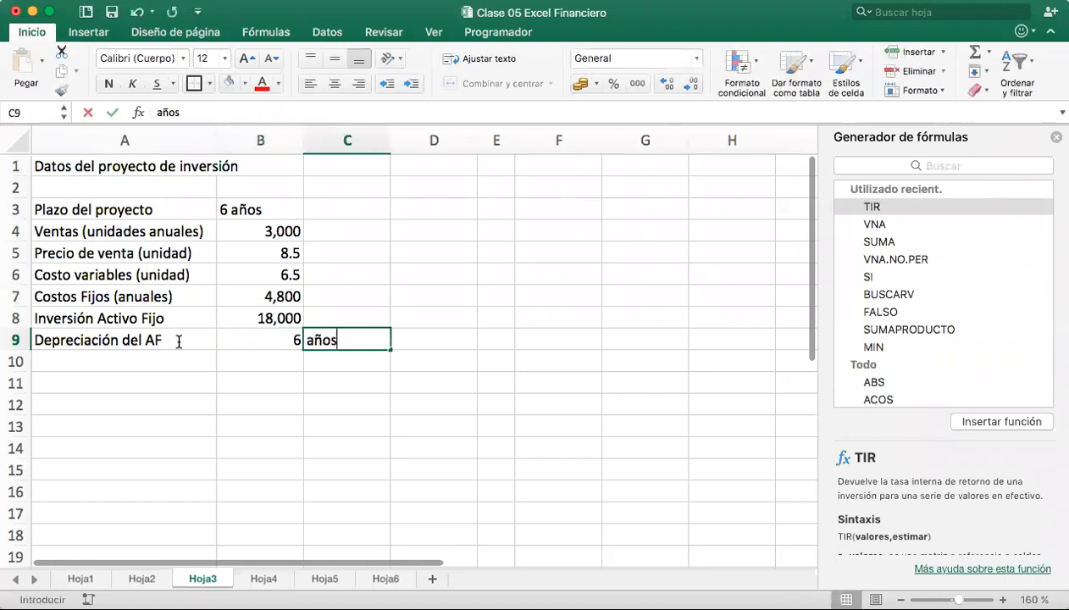
{"action": "left_click", "coordinate": [100, 359]}
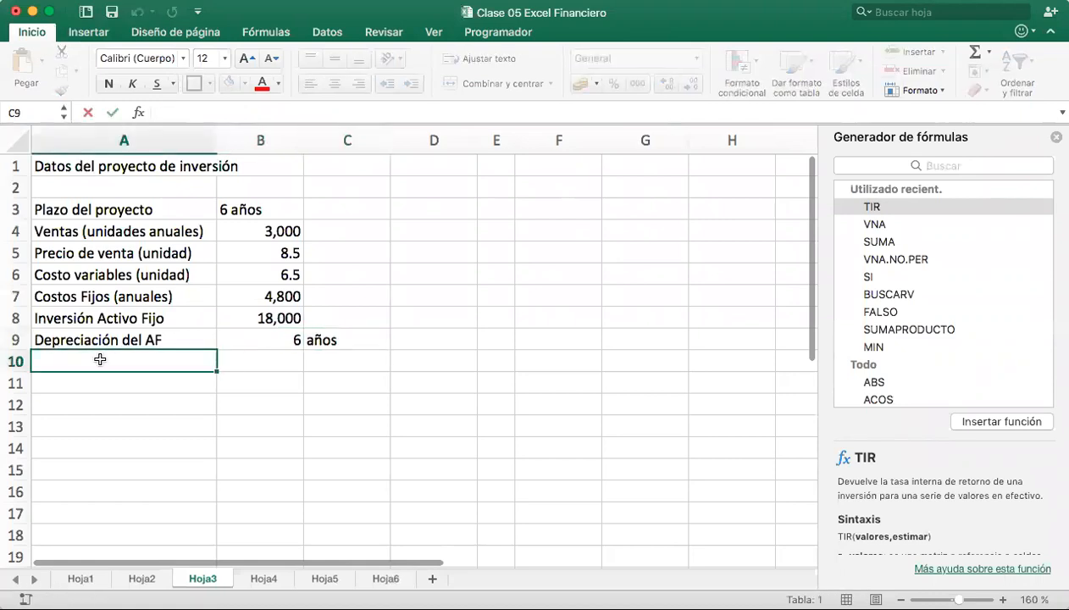
Enter the label "Tipo de depreciación lineal" in A10
{"action": "type", "text": "Tpo"}
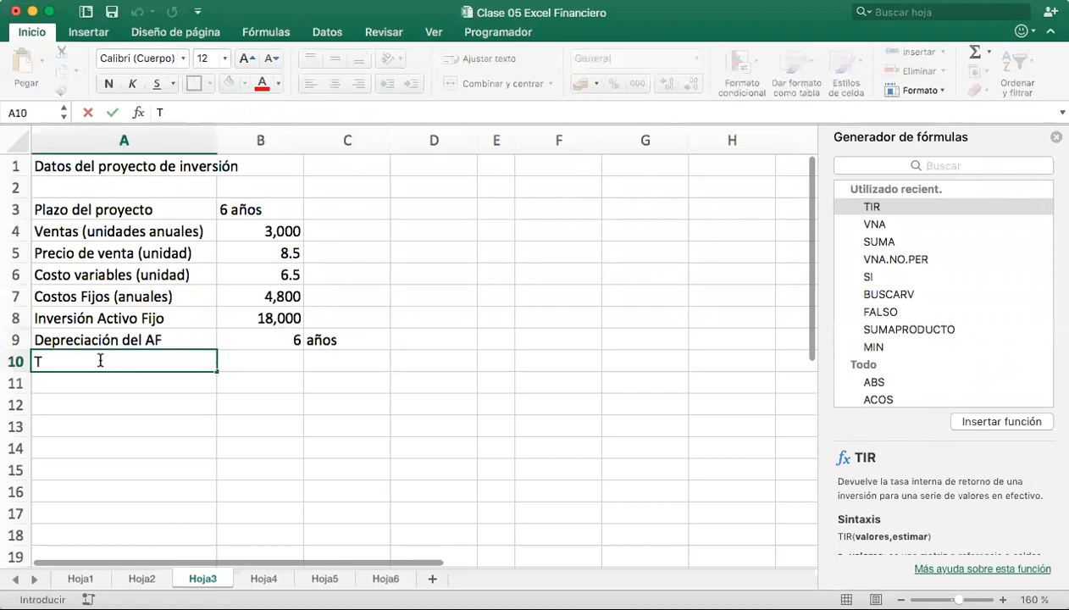
{"action": "key", "text": "BackSpace"}
{"action": "key", "text": "BackSpace"}
{"action": "type", "text": "ipo de"}
{"action": "key", "text": "BackSpace"}
{"action": "key", "text": "BackSpace"}
{"action": "key", "text": "BackSpace"}
{"action": "type", "text": "de depreciaci"}
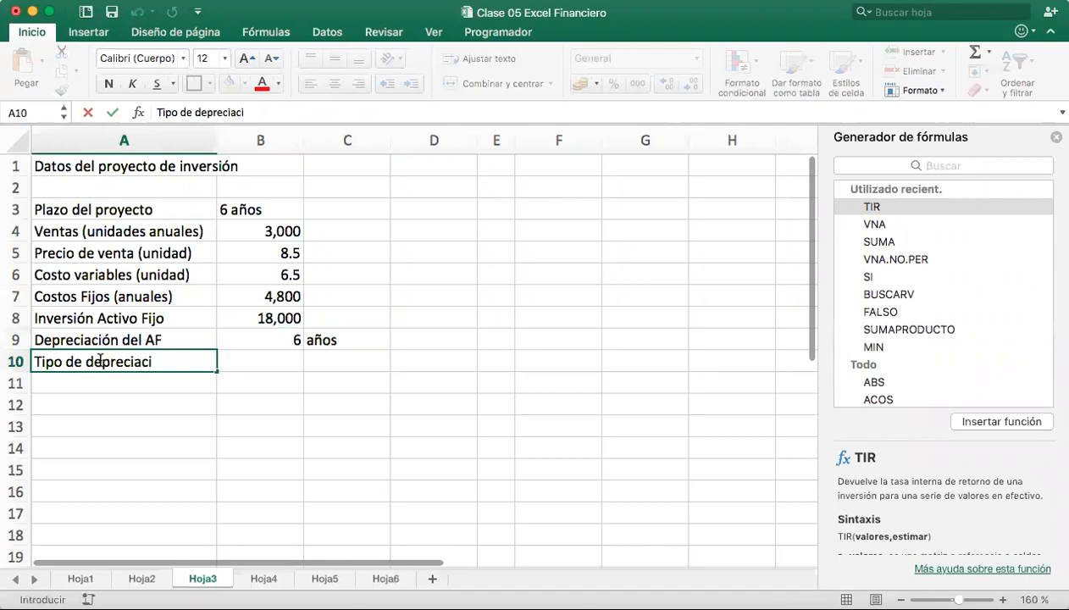
{"action": "type", "text": "ón lineas"}
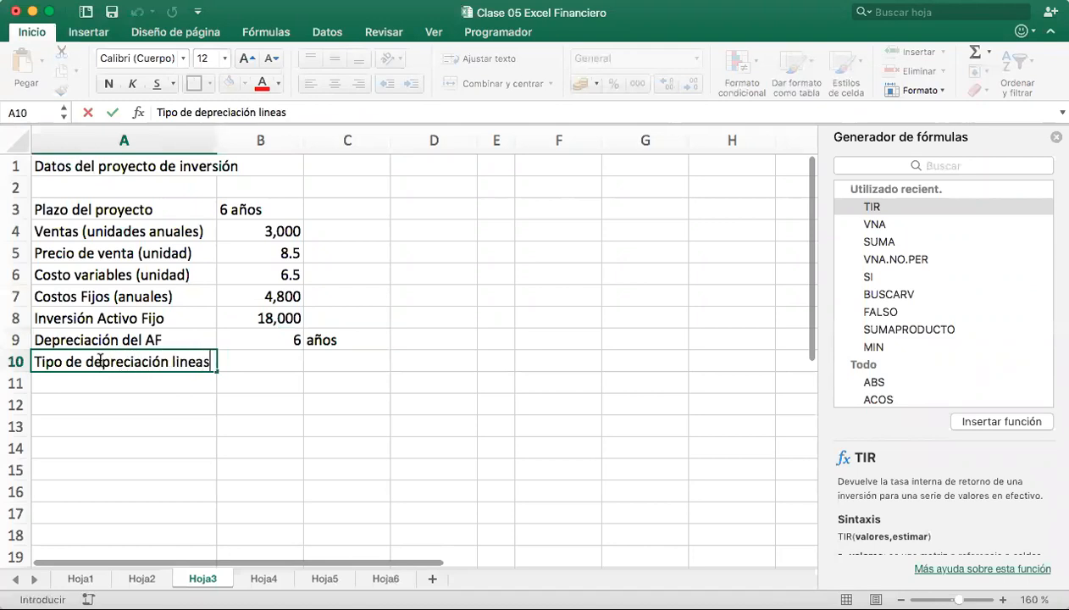
{"action": "key", "text": "BackSpace"}
{"action": "type", "text": "l"}
{"action": "key", "text": "Return"}
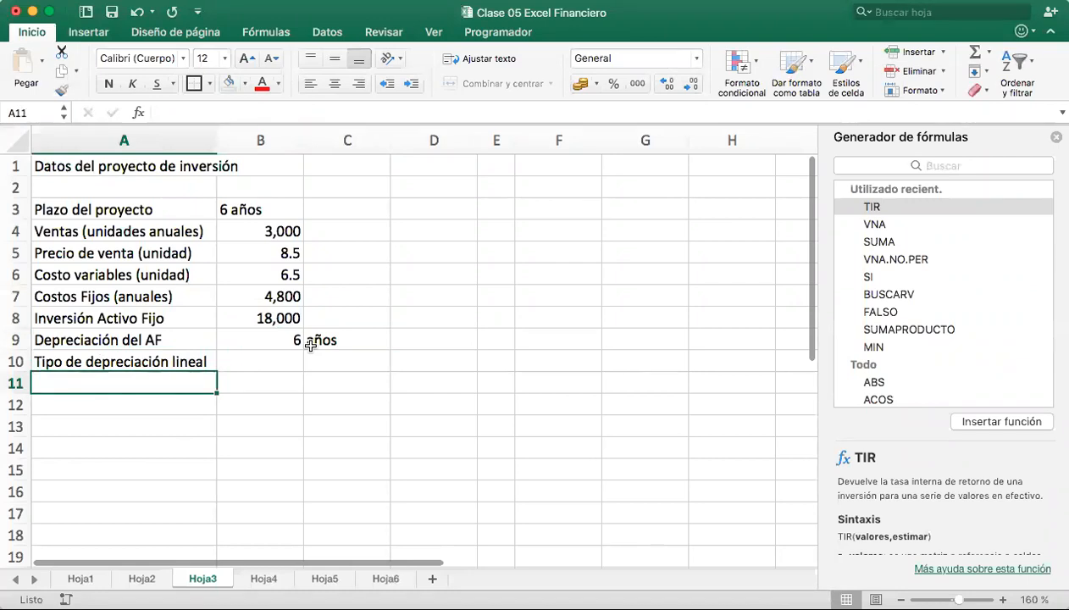
Enter "Valor de rescate" in A11 with 5% in B11 and the note "valor inicial" in C11
{"action": "type", "text": "Val"}
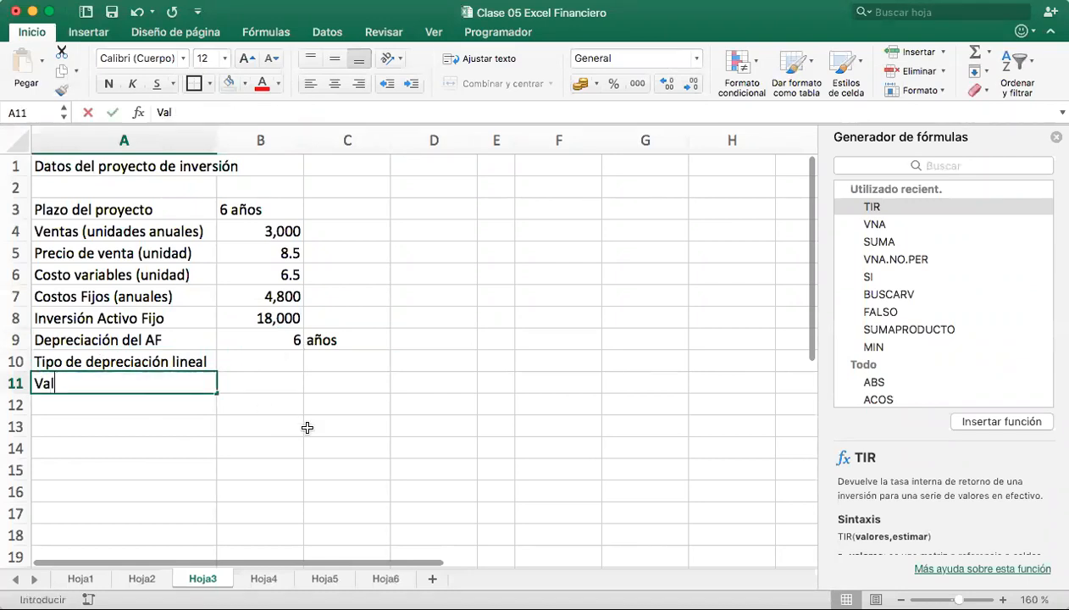
{"action": "type", "text": "or de rescate"}
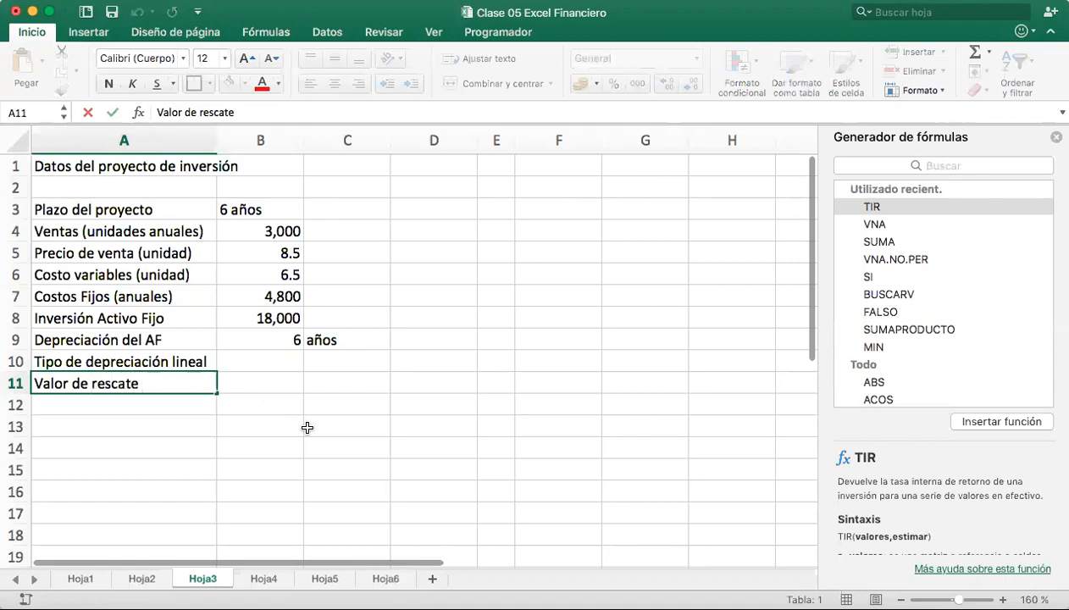
{"action": "key", "text": "Tab"}
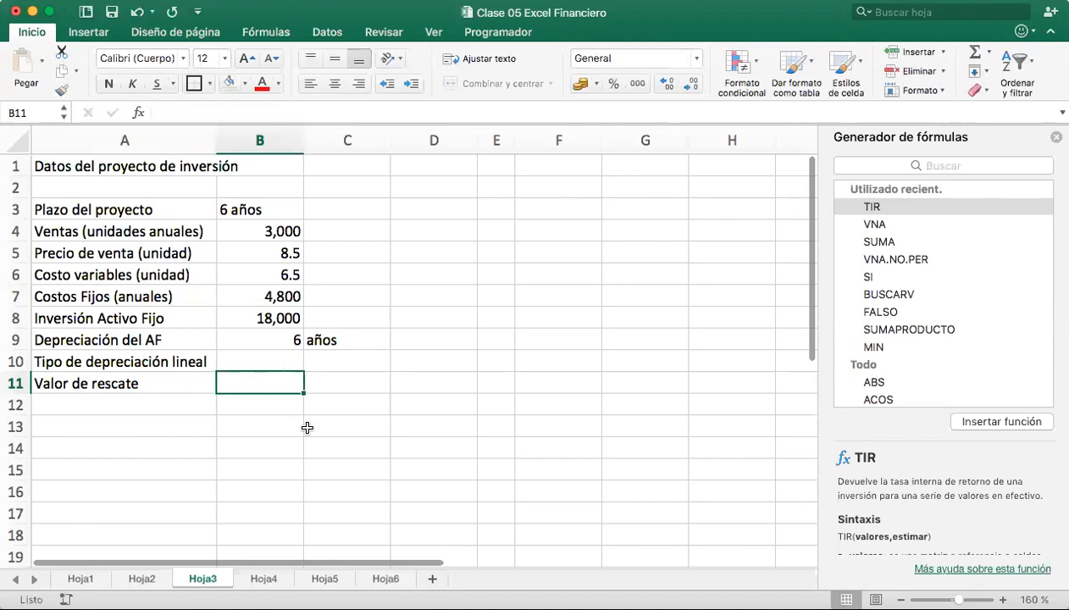
{"action": "type", "text": "5%"}
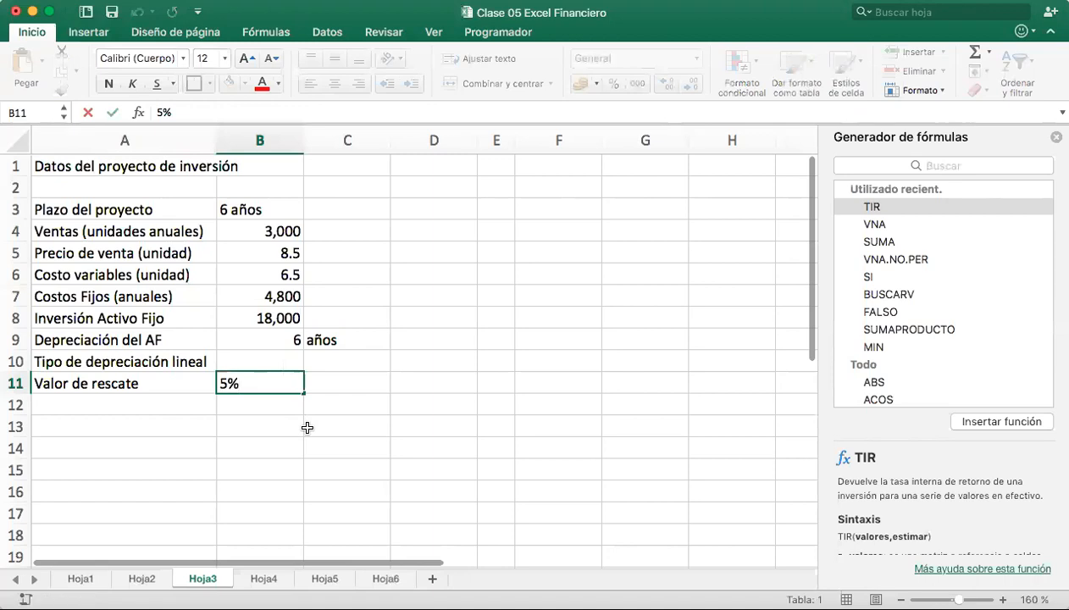
{"action": "key", "text": "Tab"}
{"action": "type", "text": "or inicial"}
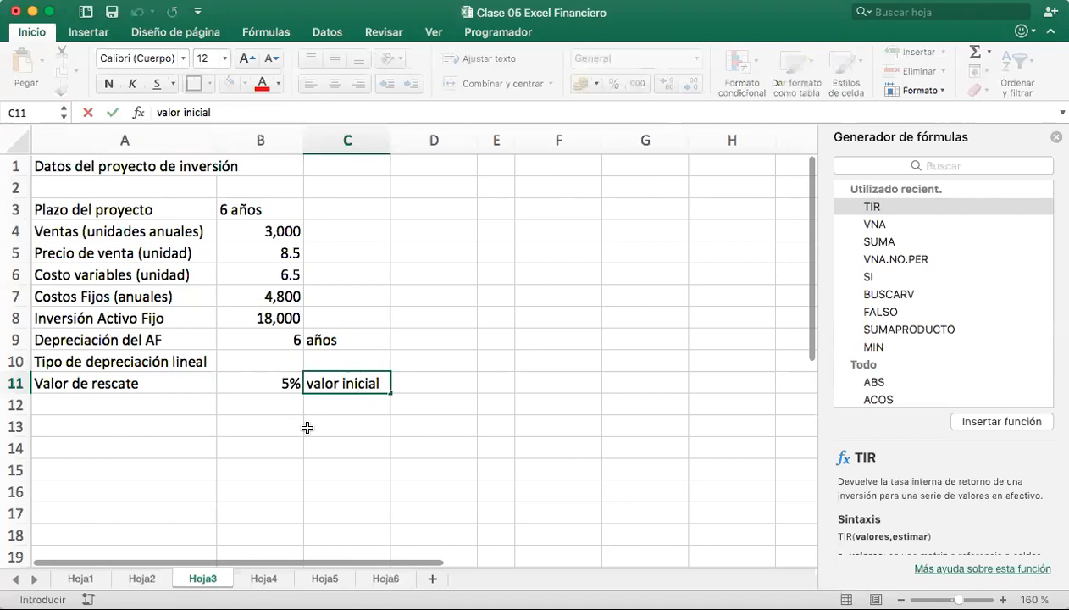
{"action": "key", "text": "Return"}
Enter "Tasa de impuesto" in A12 with 30% in B12
{"action": "key", "text": "Down"}
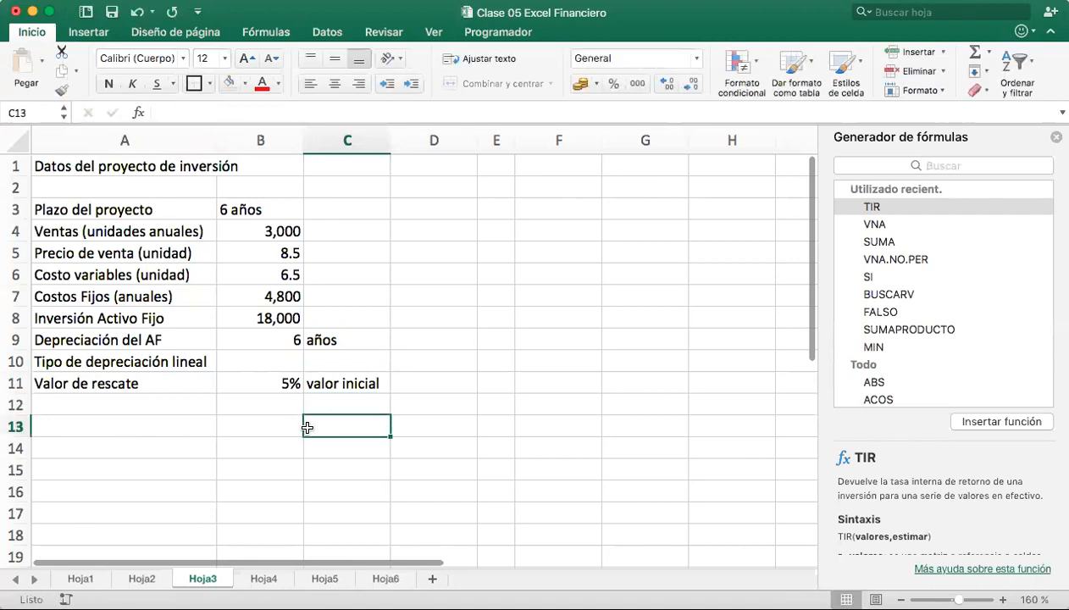
{"action": "key", "text": "Left"}
{"action": "key", "text": "Left"}
{"action": "key", "text": "Up"}
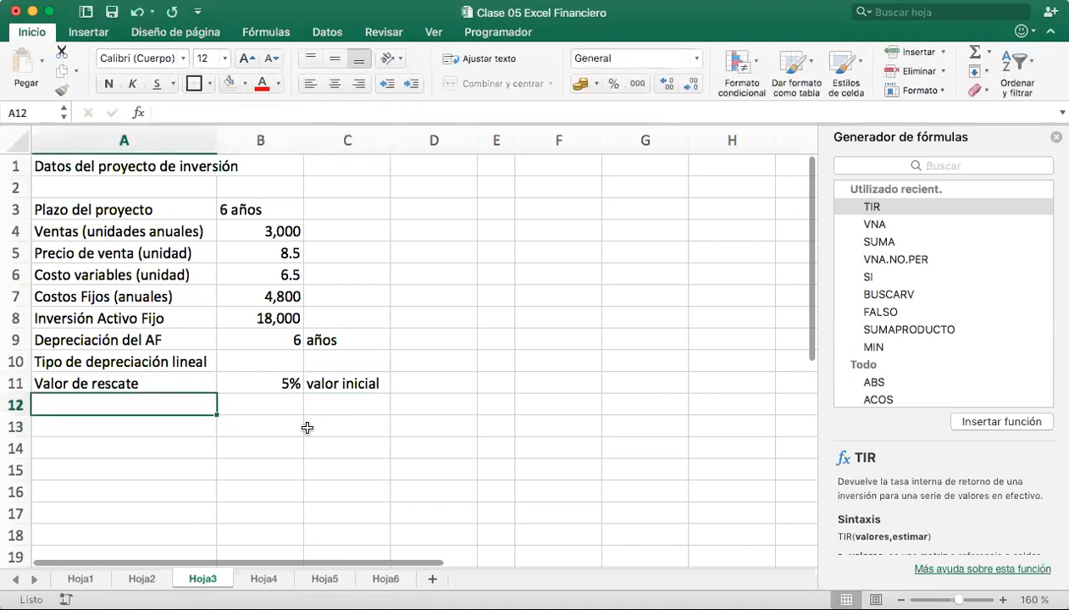
{"action": "type", "text": "Tasa"}
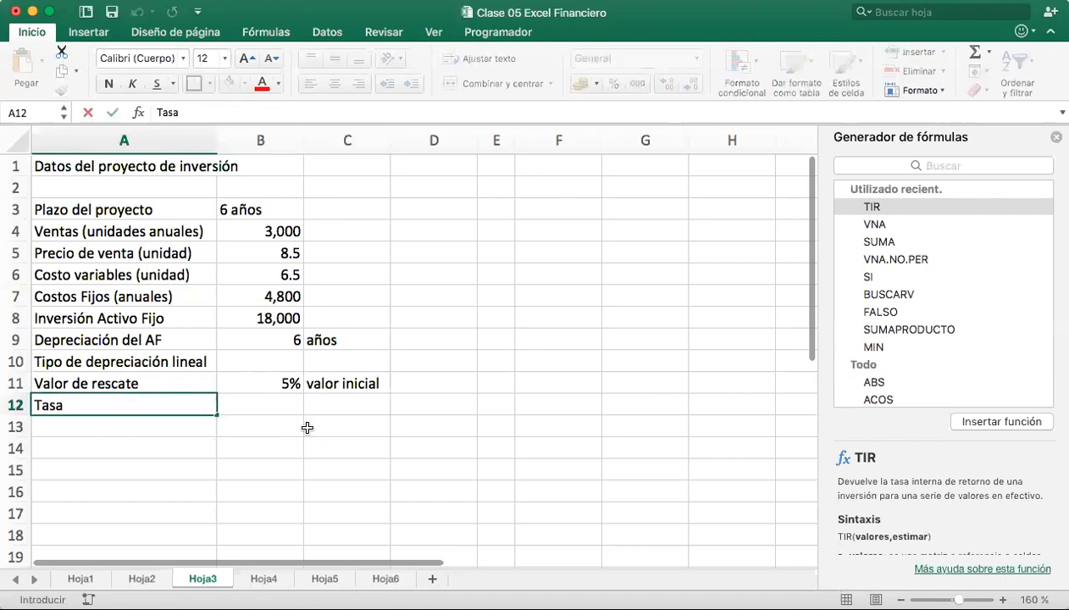
{"action": "type", "text": " de impuesto"}
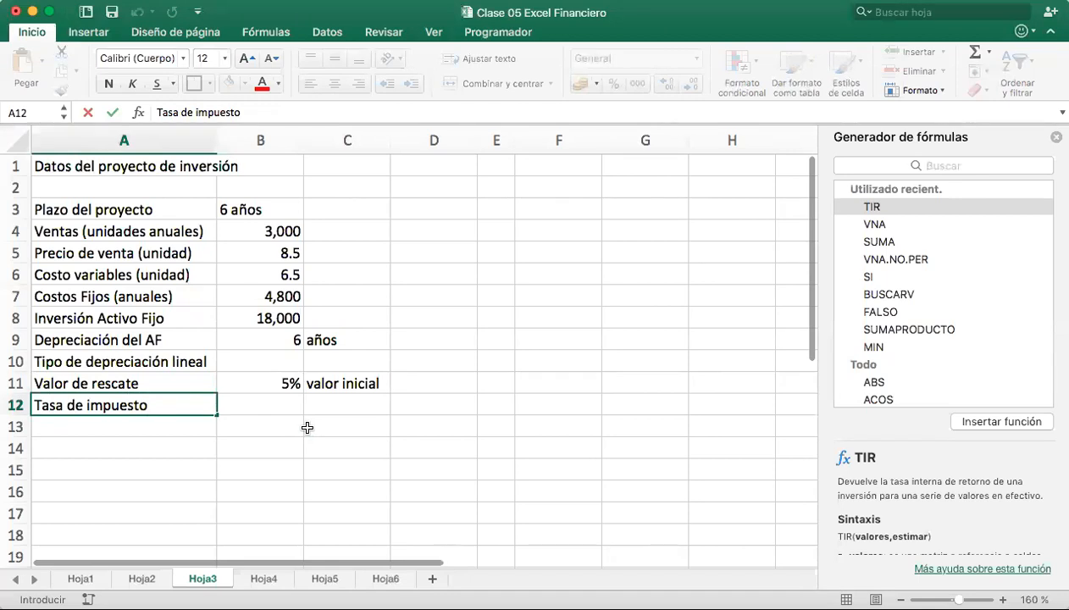
{"action": "key", "text": "Tab"}
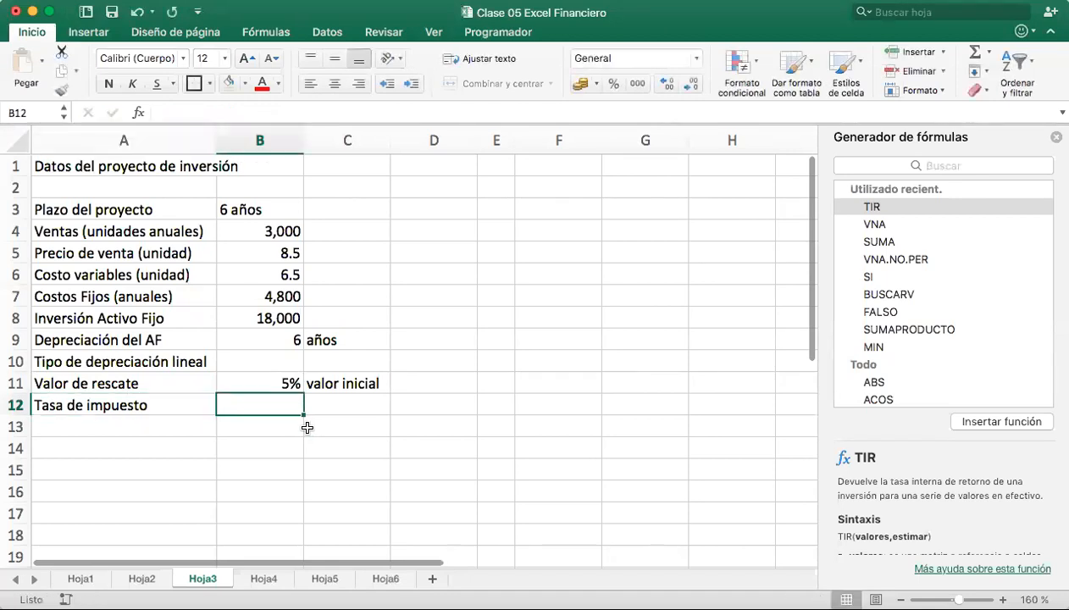
{"action": "type", "text": "30%"}
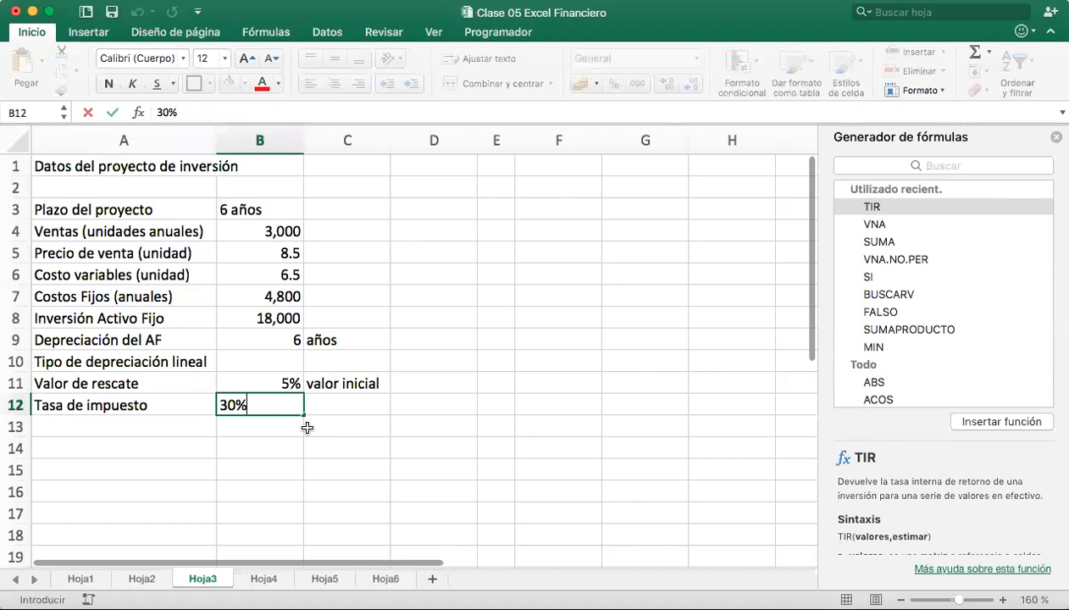
{"action": "key", "text": "Return"}
Enter "Costo de Capital" in A13 with 24% in B13
{"action": "key", "text": "Left"}
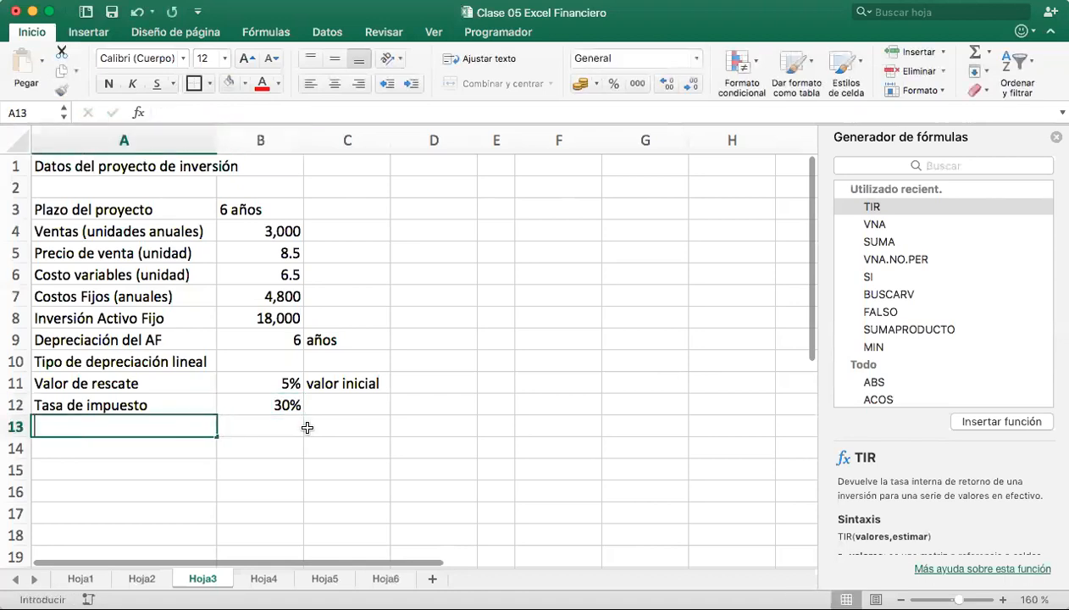
{"action": "type", "text": "Costo de Capital"}
{"action": "key", "text": "Tab"}
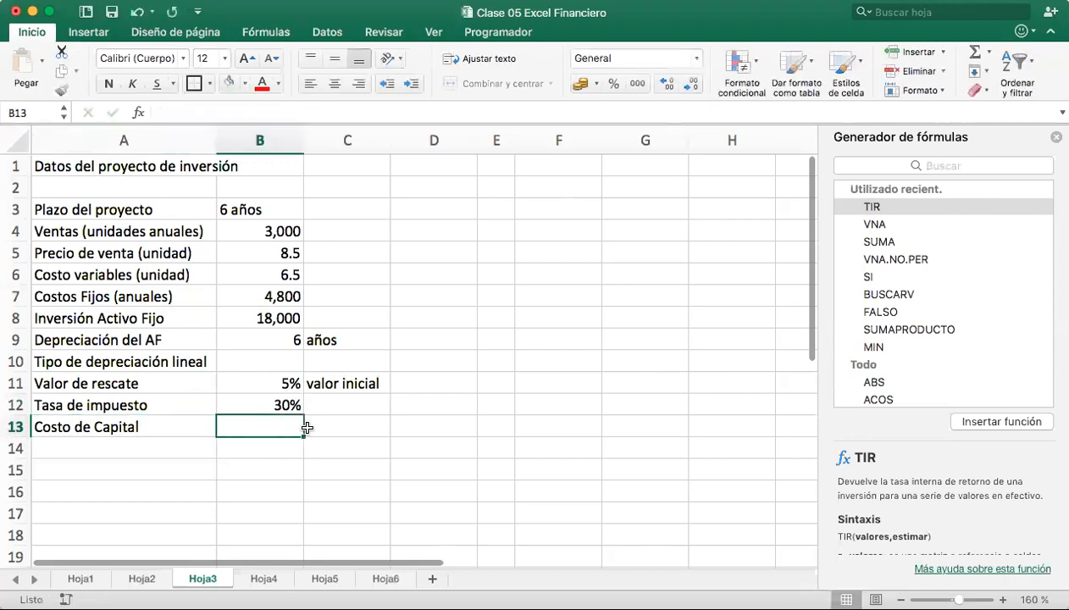
{"action": "type", "text": "24%"}
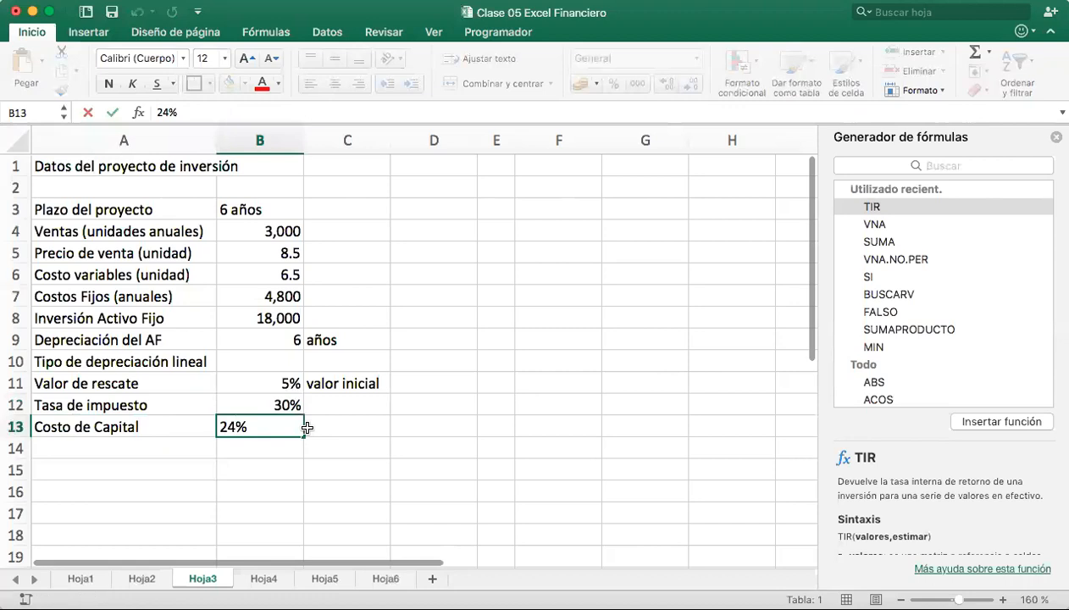
{"action": "key", "text": "Return"}
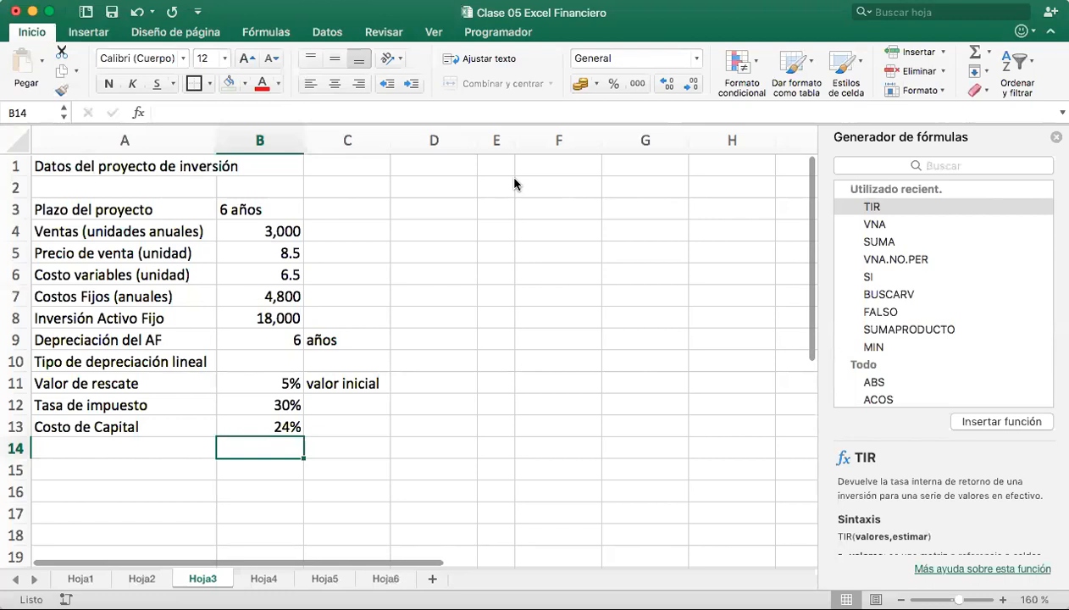
Examine the cost of capital label and its rate in row 13 of the project data
{"action": "left_click", "coordinate": [14, 425]}
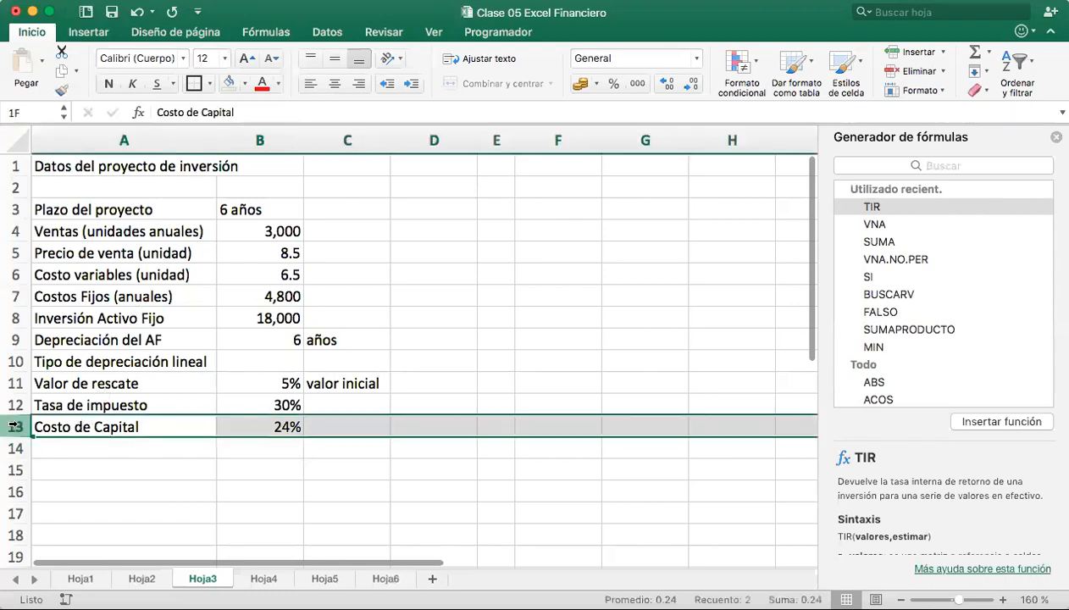
{"action": "left_click", "coordinate": [193, 423]}
{"action": "left_click", "coordinate": [265, 432]}
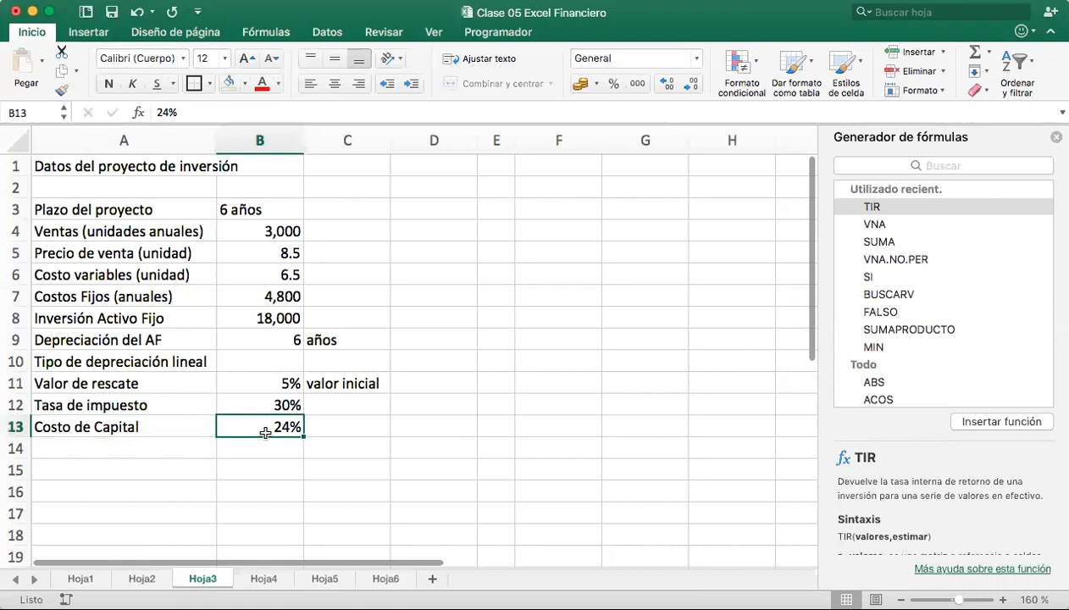
{"action": "left_click", "coordinate": [160, 431]}
{"action": "left_click", "coordinate": [272, 428]}
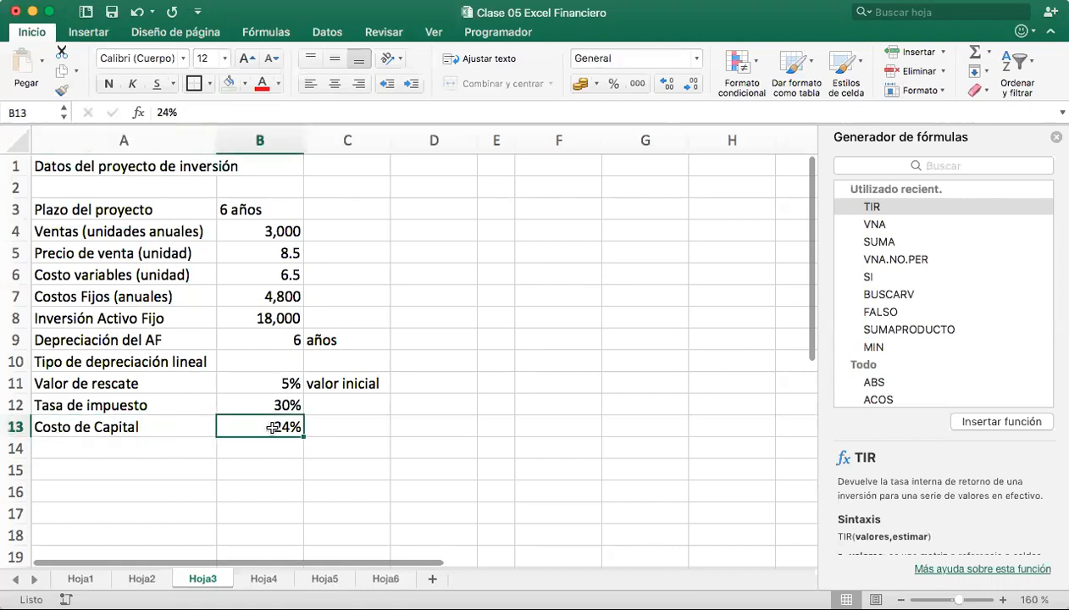
{"action": "left_click", "coordinate": [171, 423]}
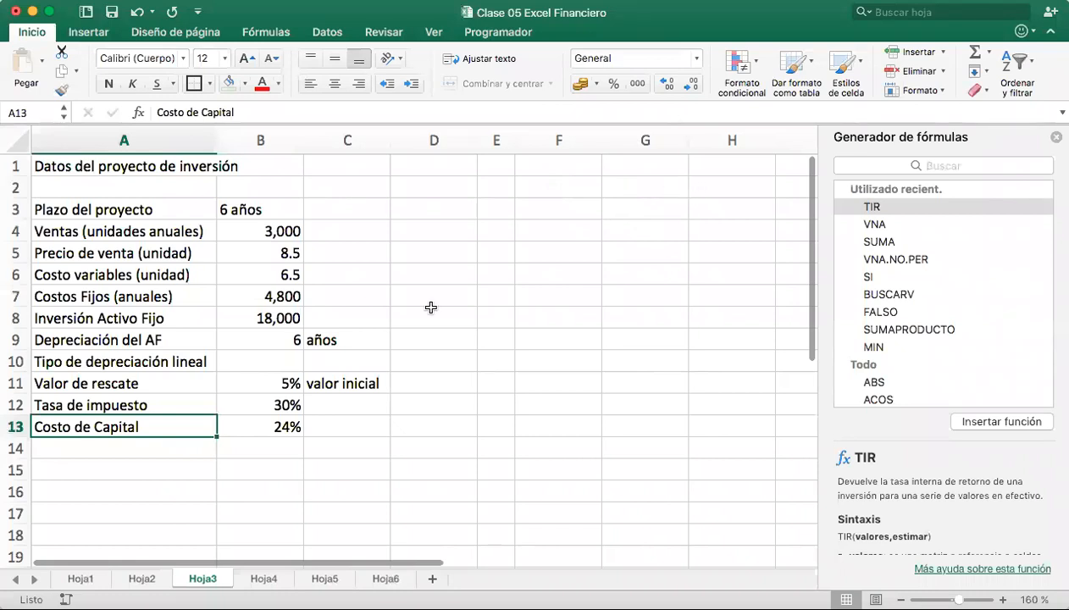
{"action": "scroll", "coordinate": [430, 307], "scroll_direction": "down", "scroll_amount": 3}
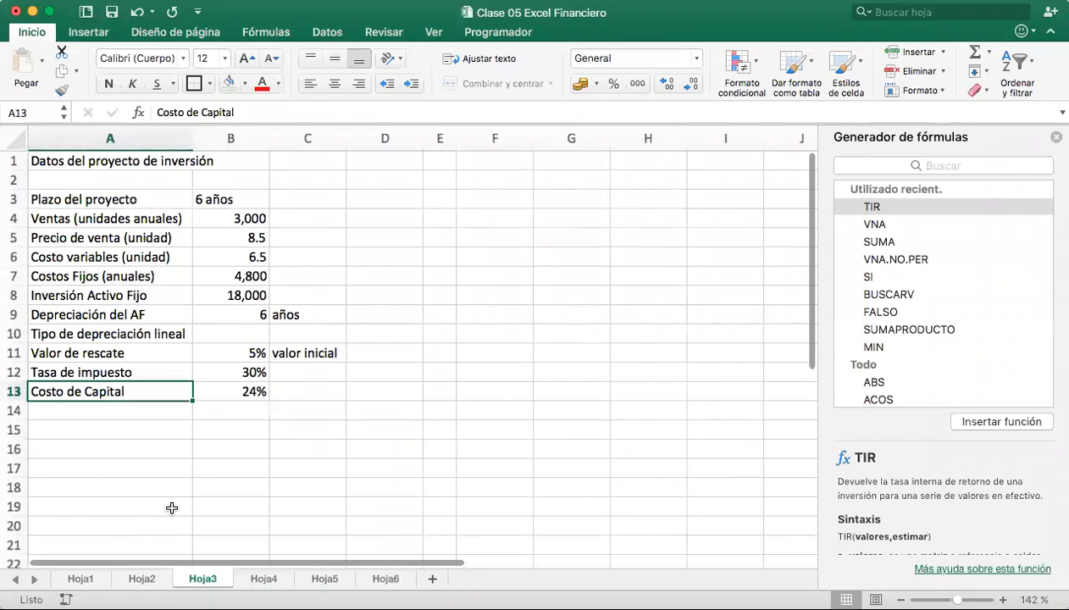
Review the Flujos table on Hoja2 line by line from Ventas to Depreciación, including the VAN and TIR rows, and return to Hoja3
{"action": "left_click", "coordinate": [143, 579]}
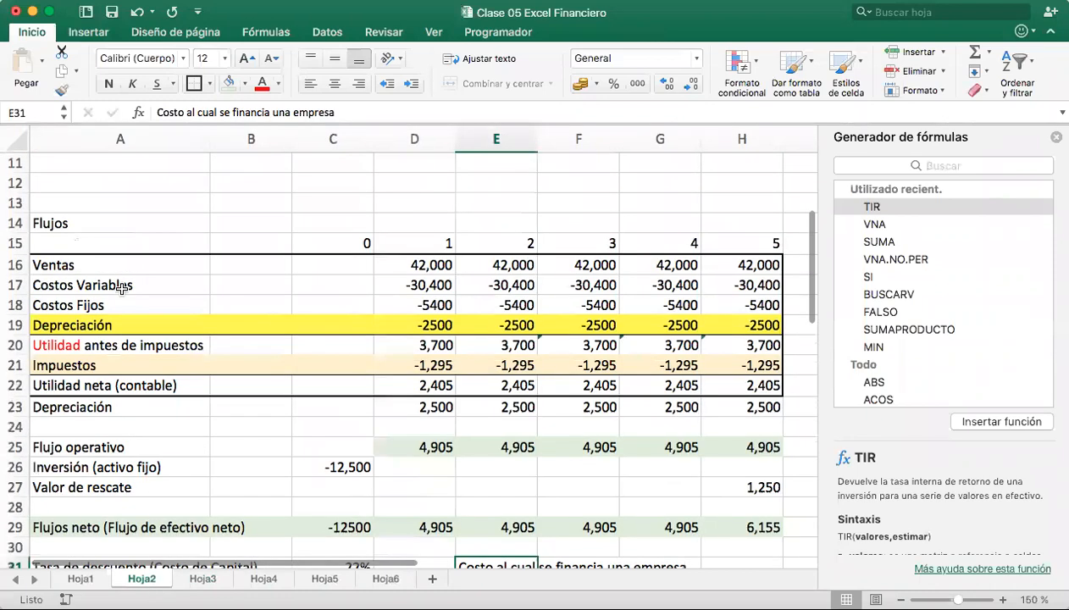
{"action": "left_click", "coordinate": [103, 267]}
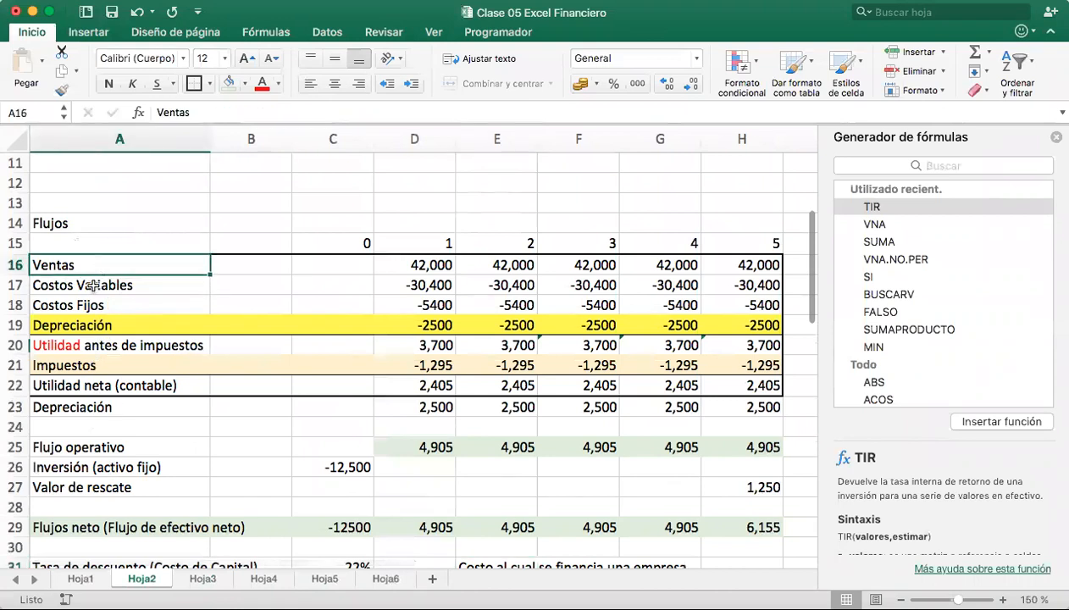
{"action": "left_click", "coordinate": [93, 285]}
{"action": "left_click", "coordinate": [80, 304]}
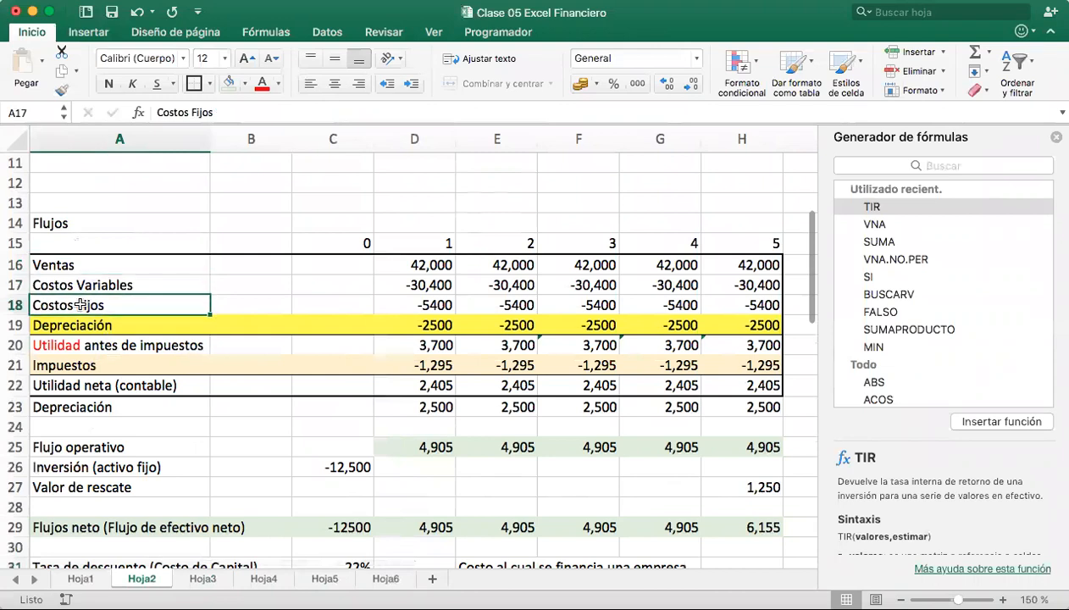
{"action": "left_click", "coordinate": [67, 325]}
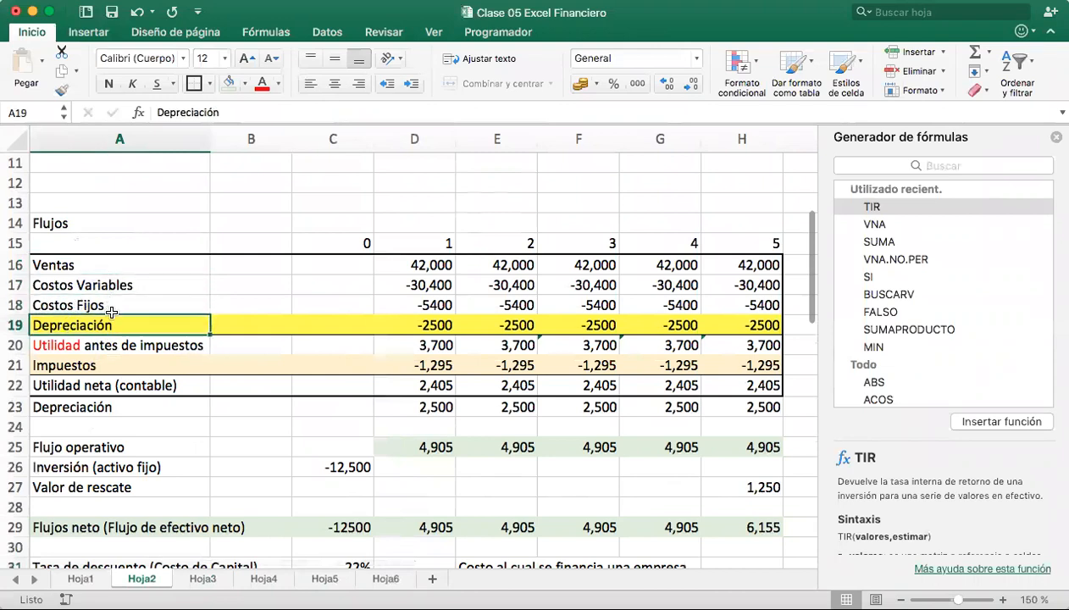
{"action": "left_click", "coordinate": [63, 347]}
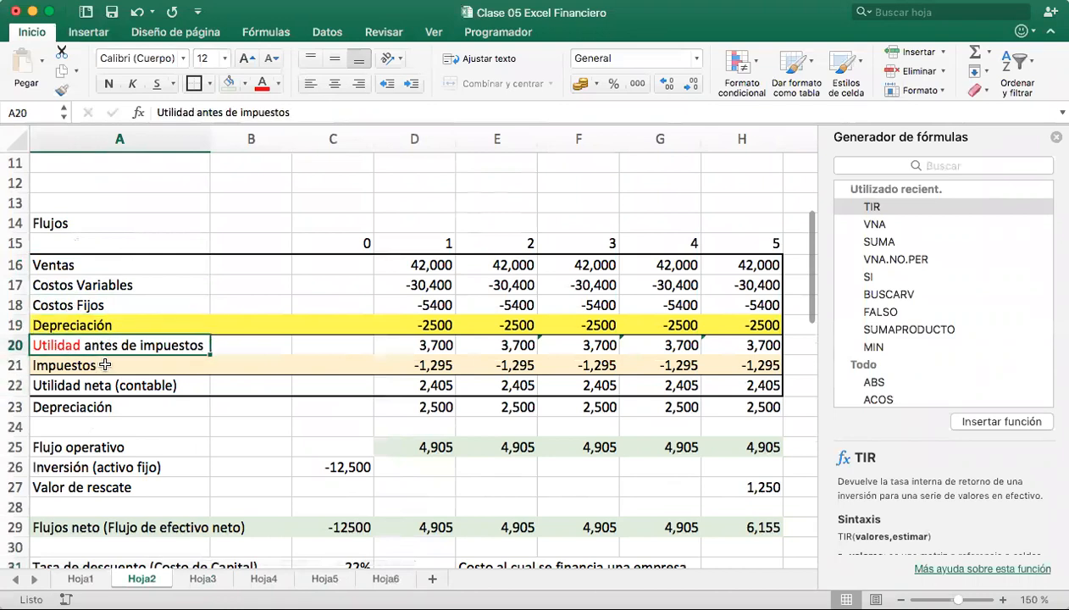
{"action": "left_click", "coordinate": [105, 365]}
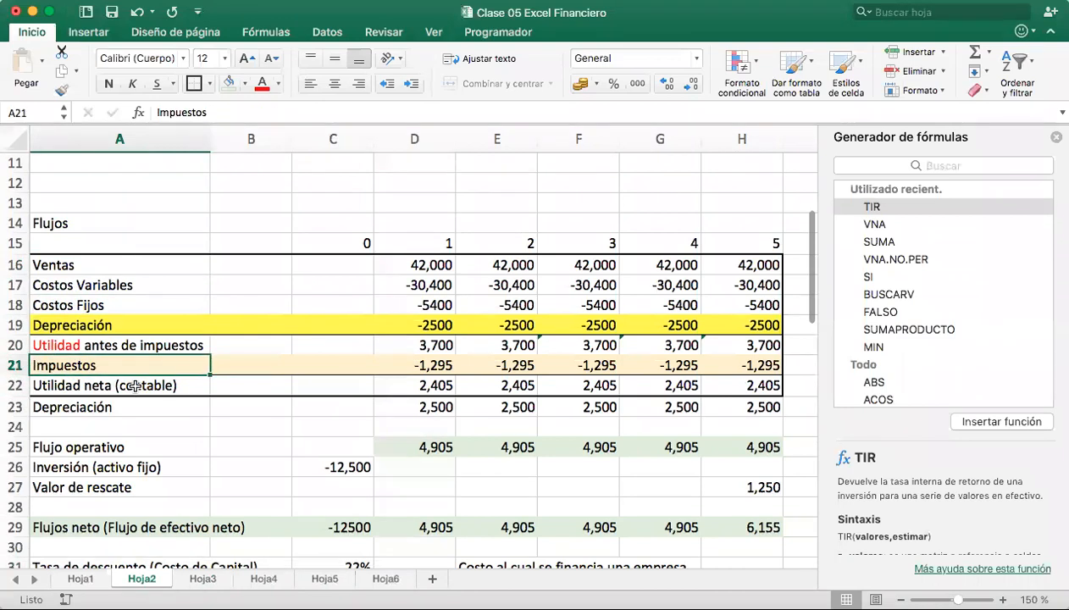
{"action": "left_click", "coordinate": [135, 385]}
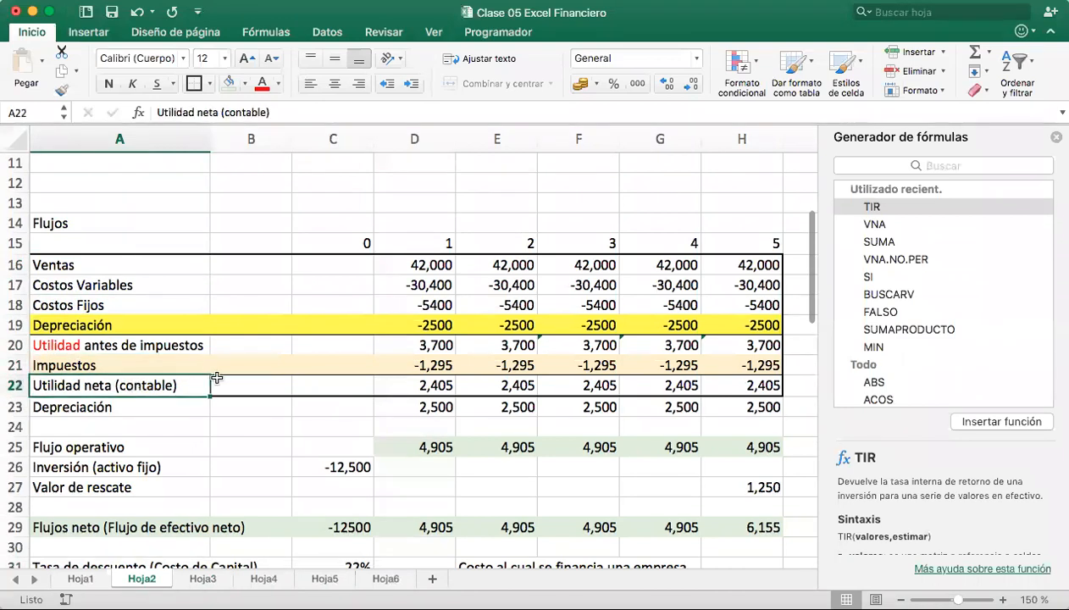
{"action": "left_click", "coordinate": [85, 405]}
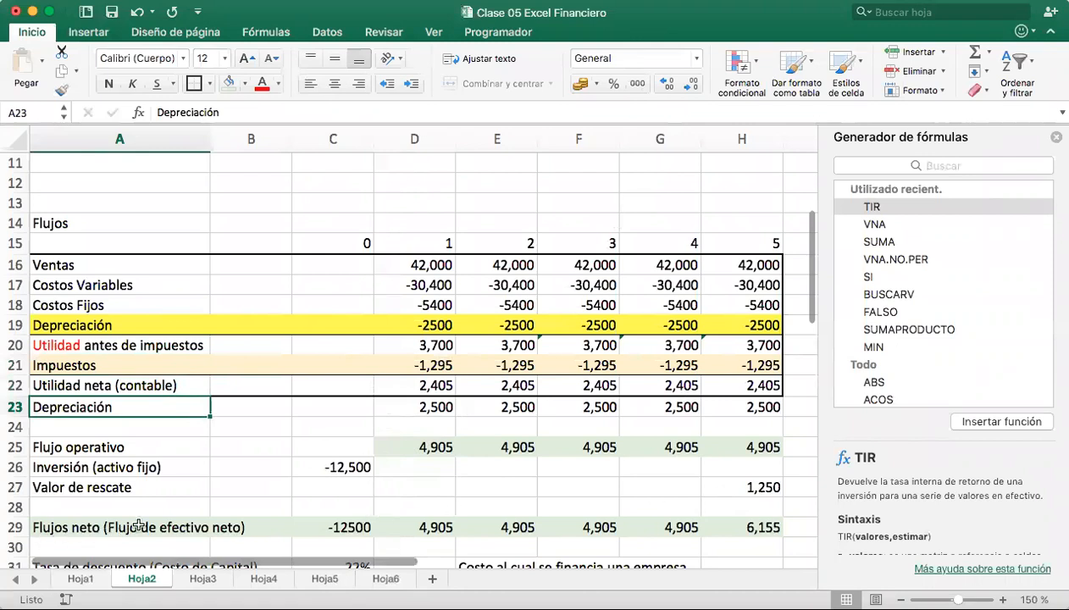
{"action": "scroll", "coordinate": [307, 540], "scroll_direction": "down", "scroll_amount": 6}
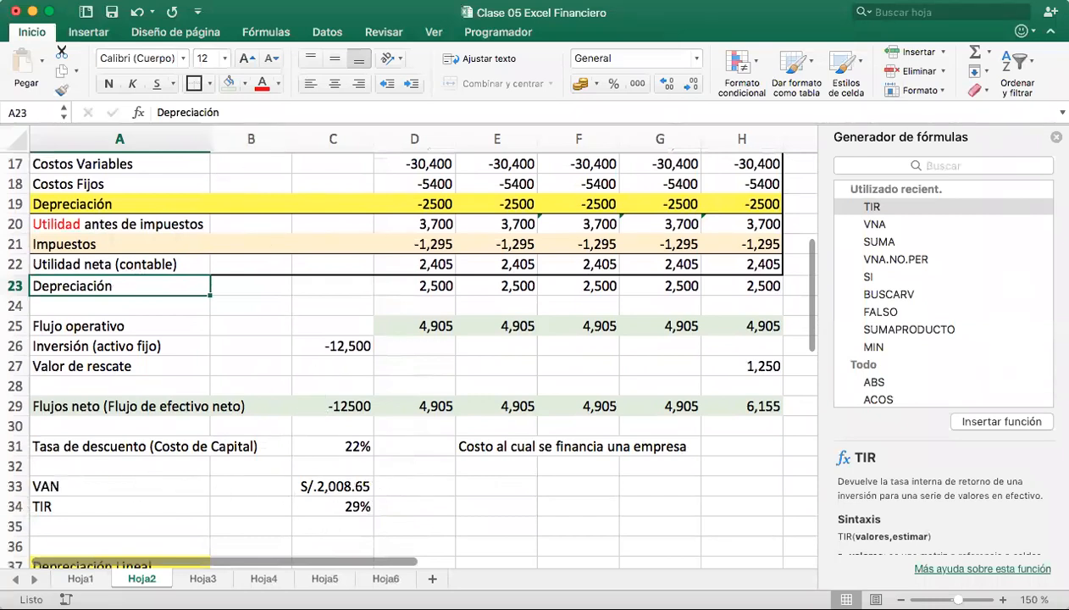
{"action": "key", "text": "ctrl+Page_Down"}
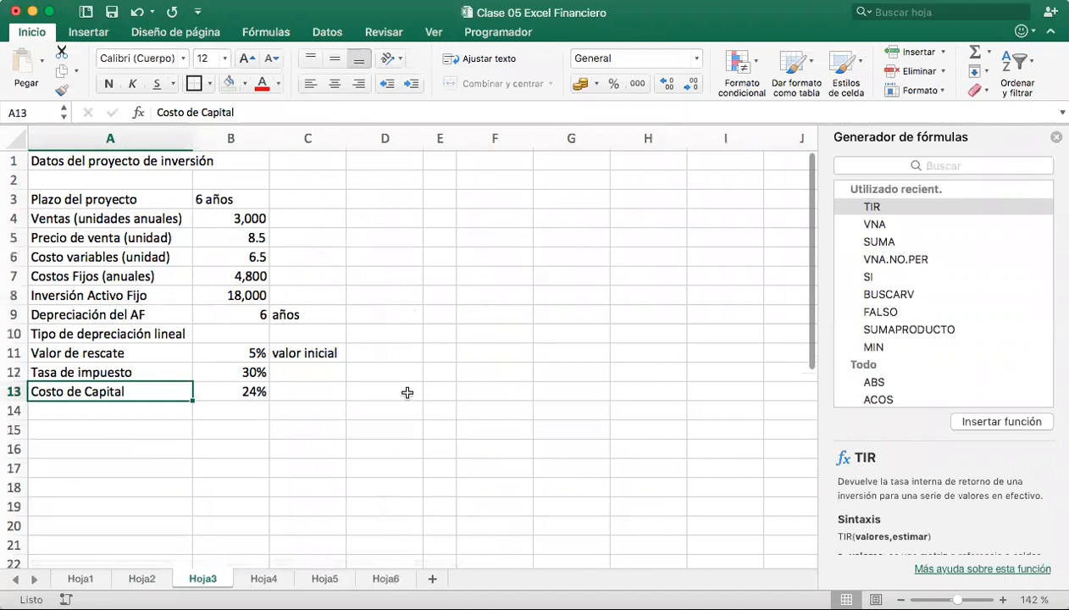
{"action": "left_click", "coordinate": [343, 455]}
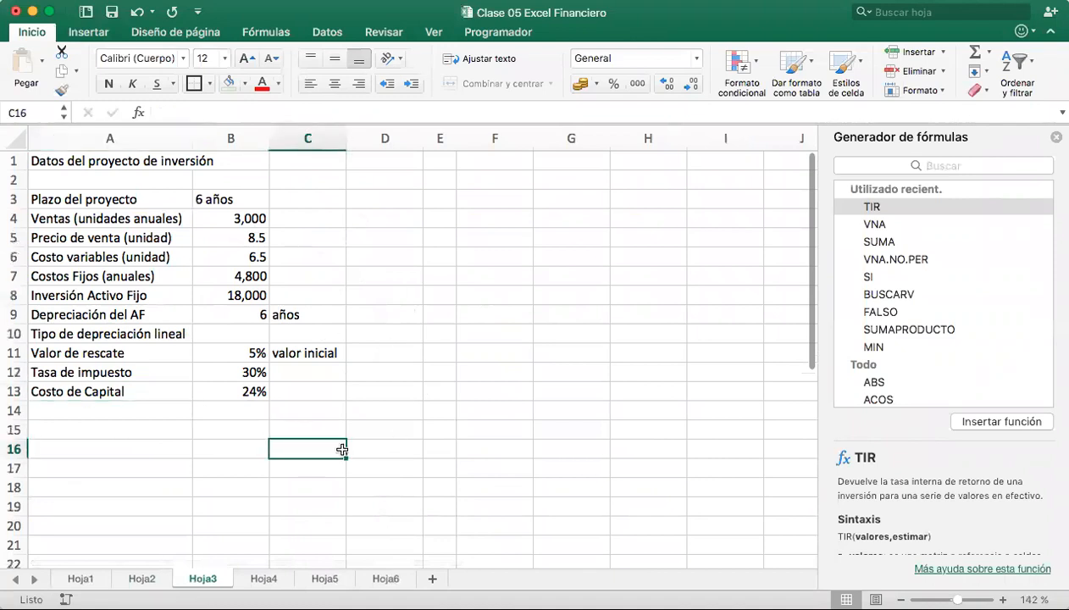